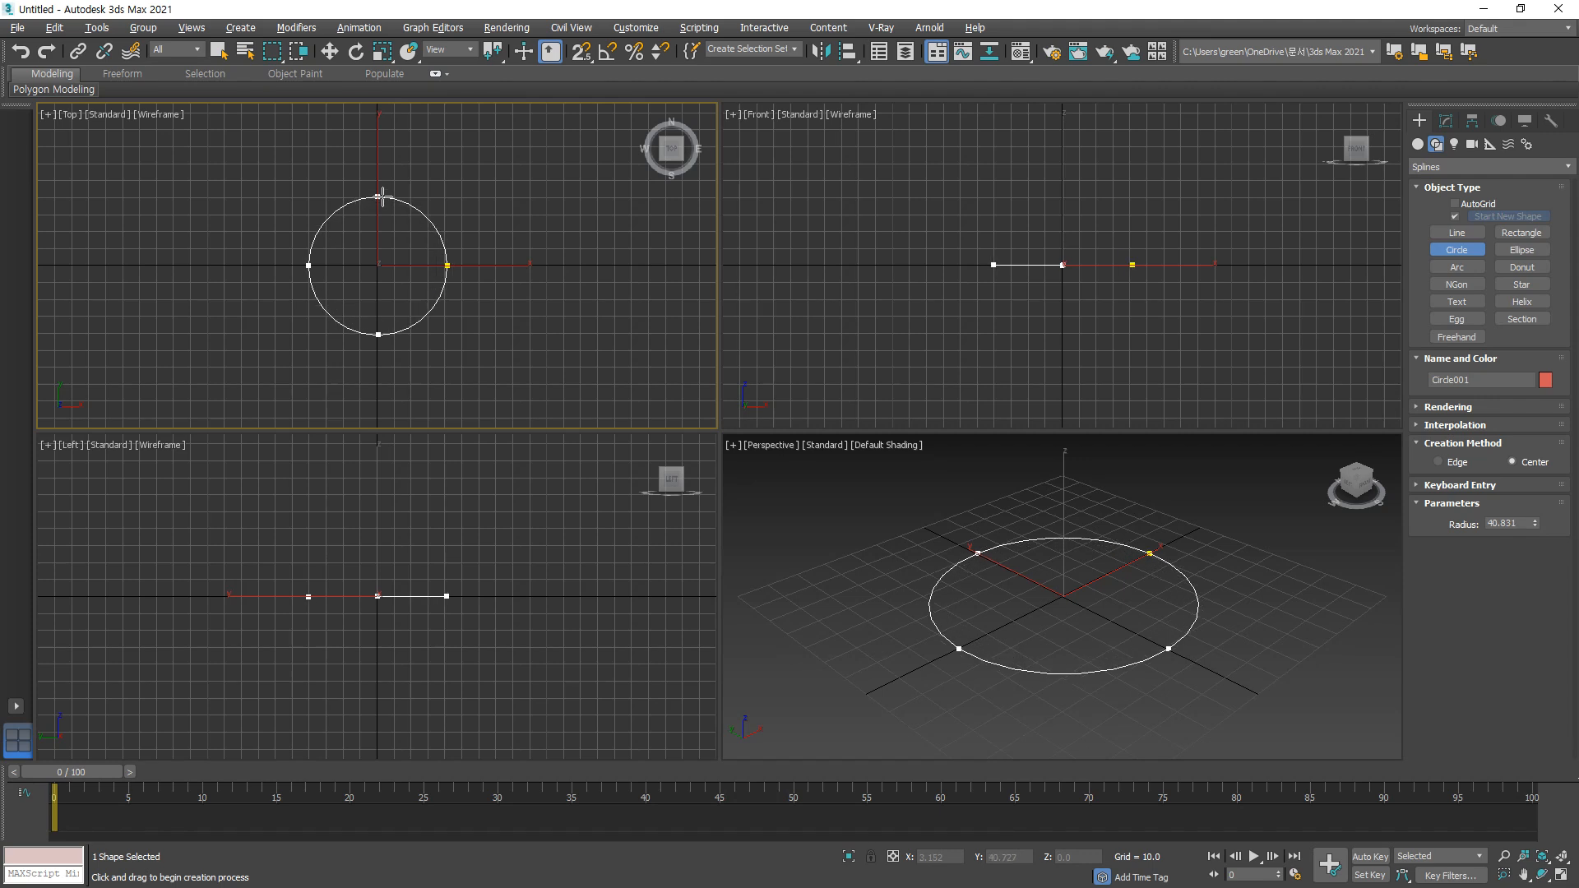
# Step: Finish creating the circle and convert it to an Editable Spline
pyautogui.rightClick(493, 260)
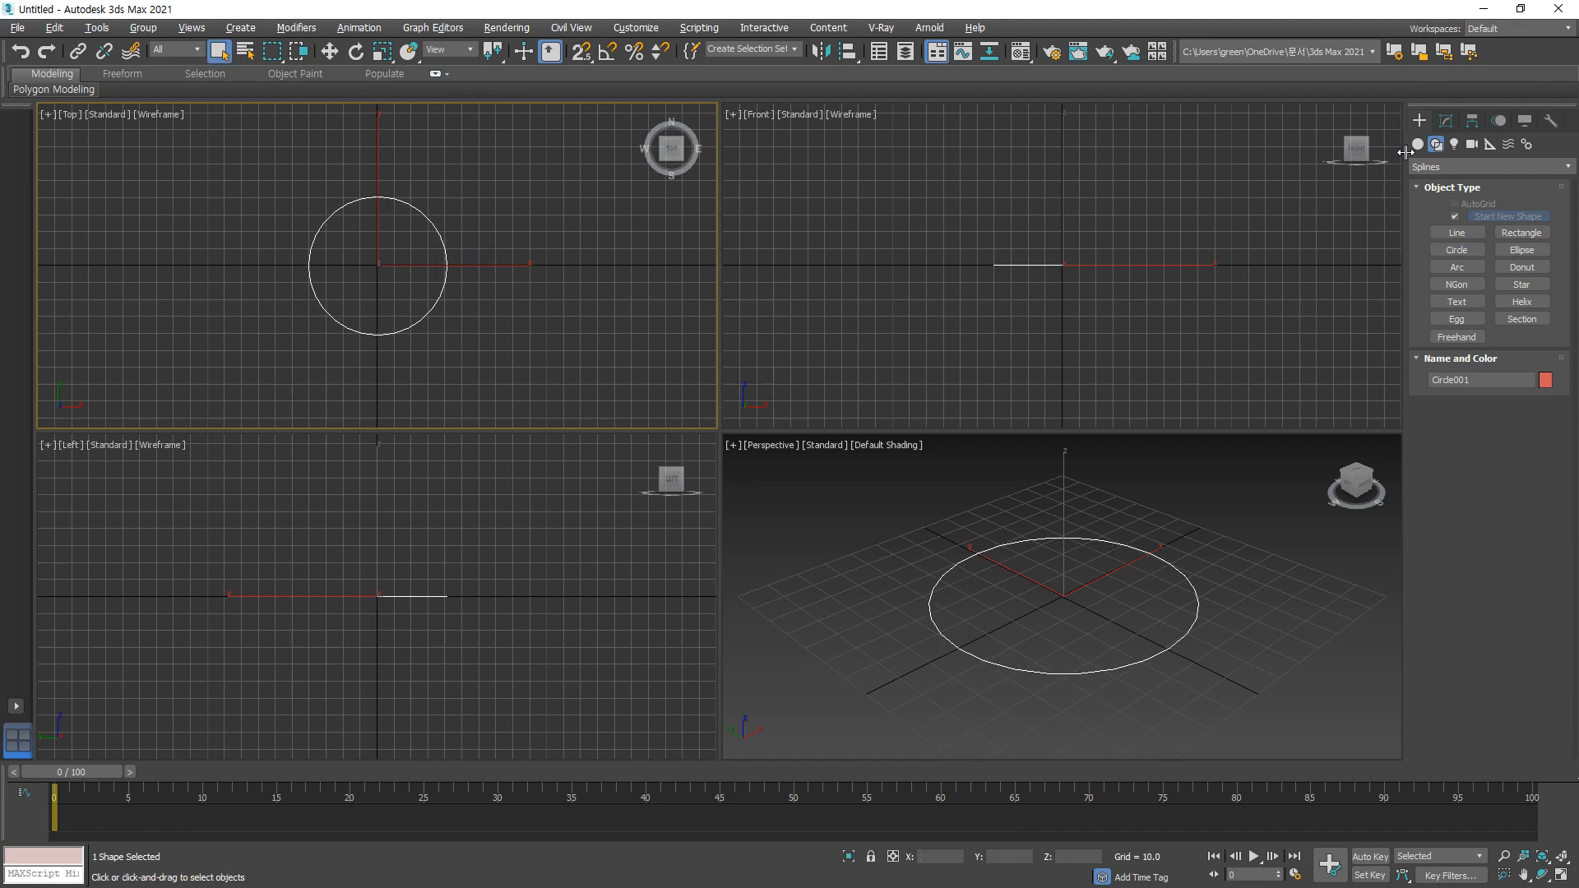
pyautogui.click(1445, 121)
pyautogui.rightClick(1464, 200)
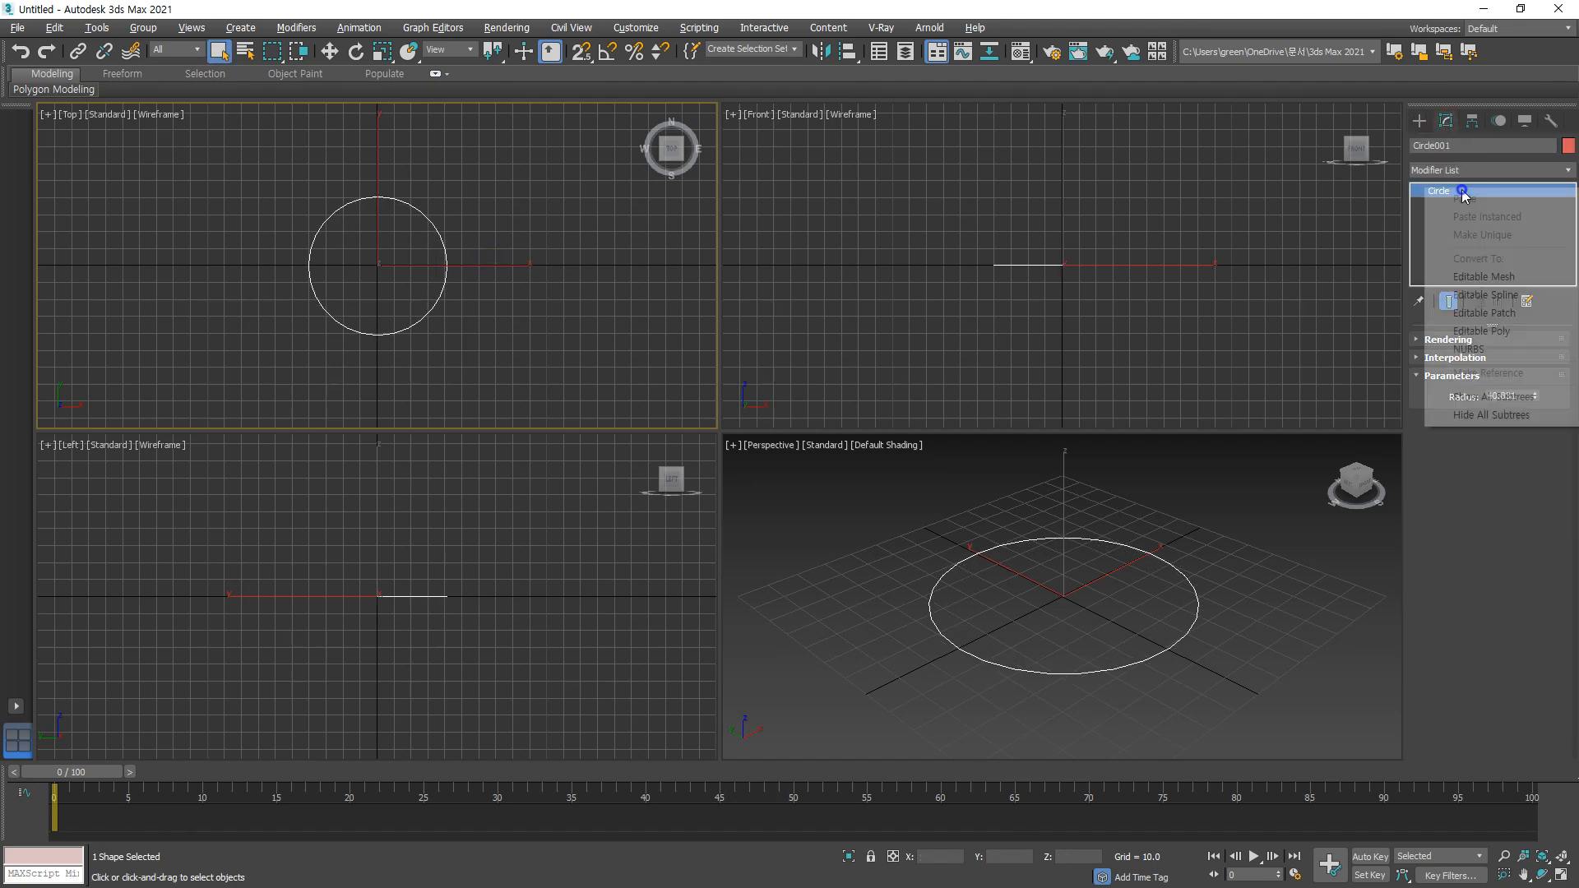
pyautogui.click(1467, 296)
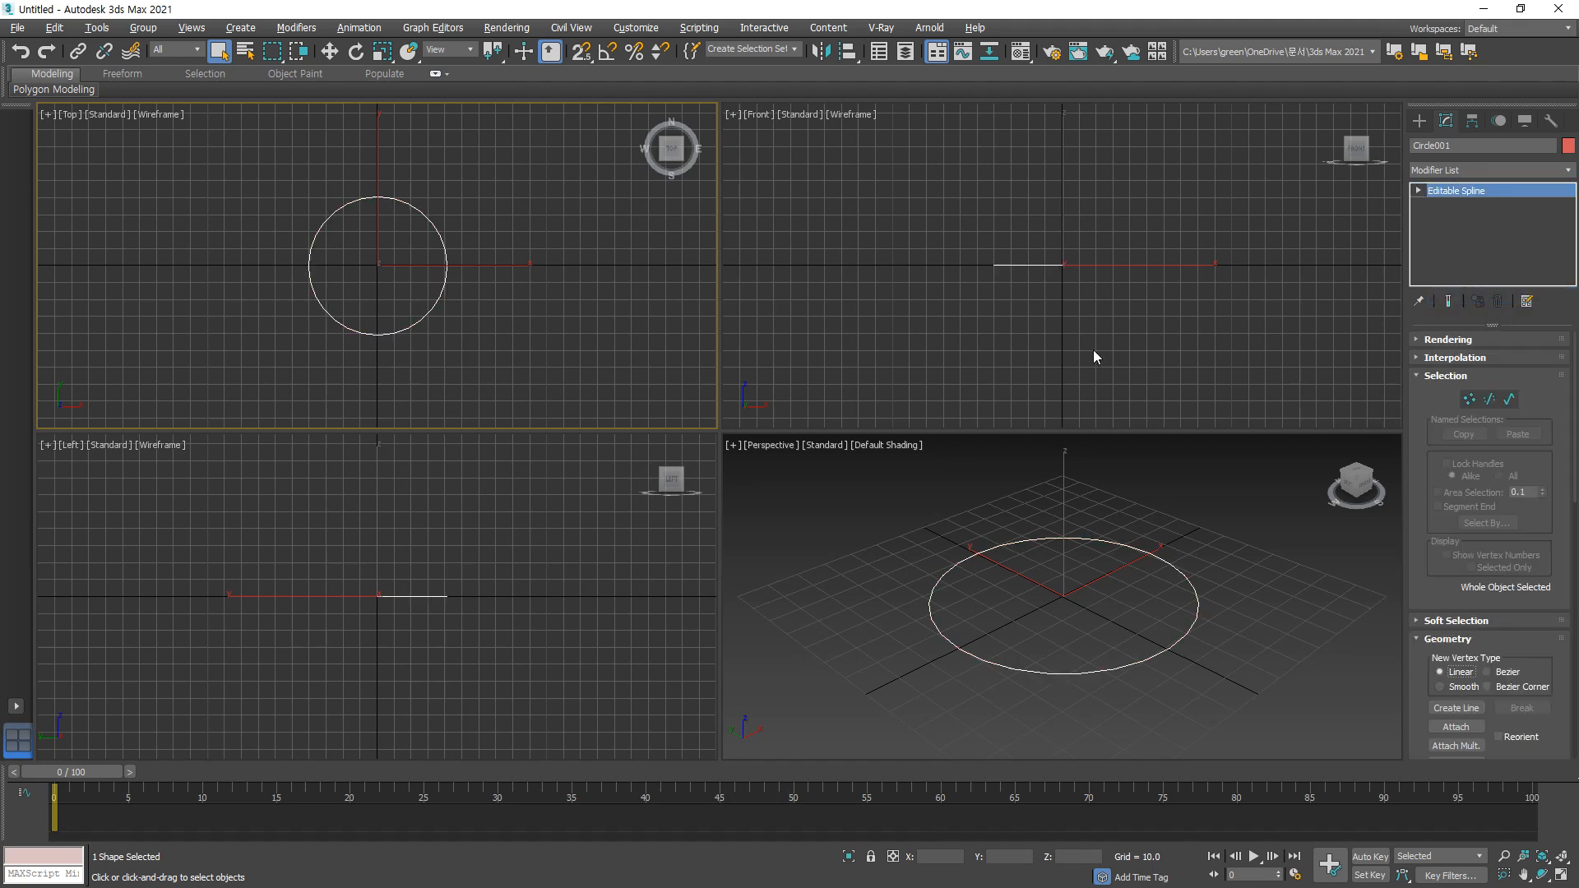
# Step: At Spline level, copy the circle spline straight upward in the Front view three times to make a stack of four circles
pyautogui.rightClick(1093, 354)
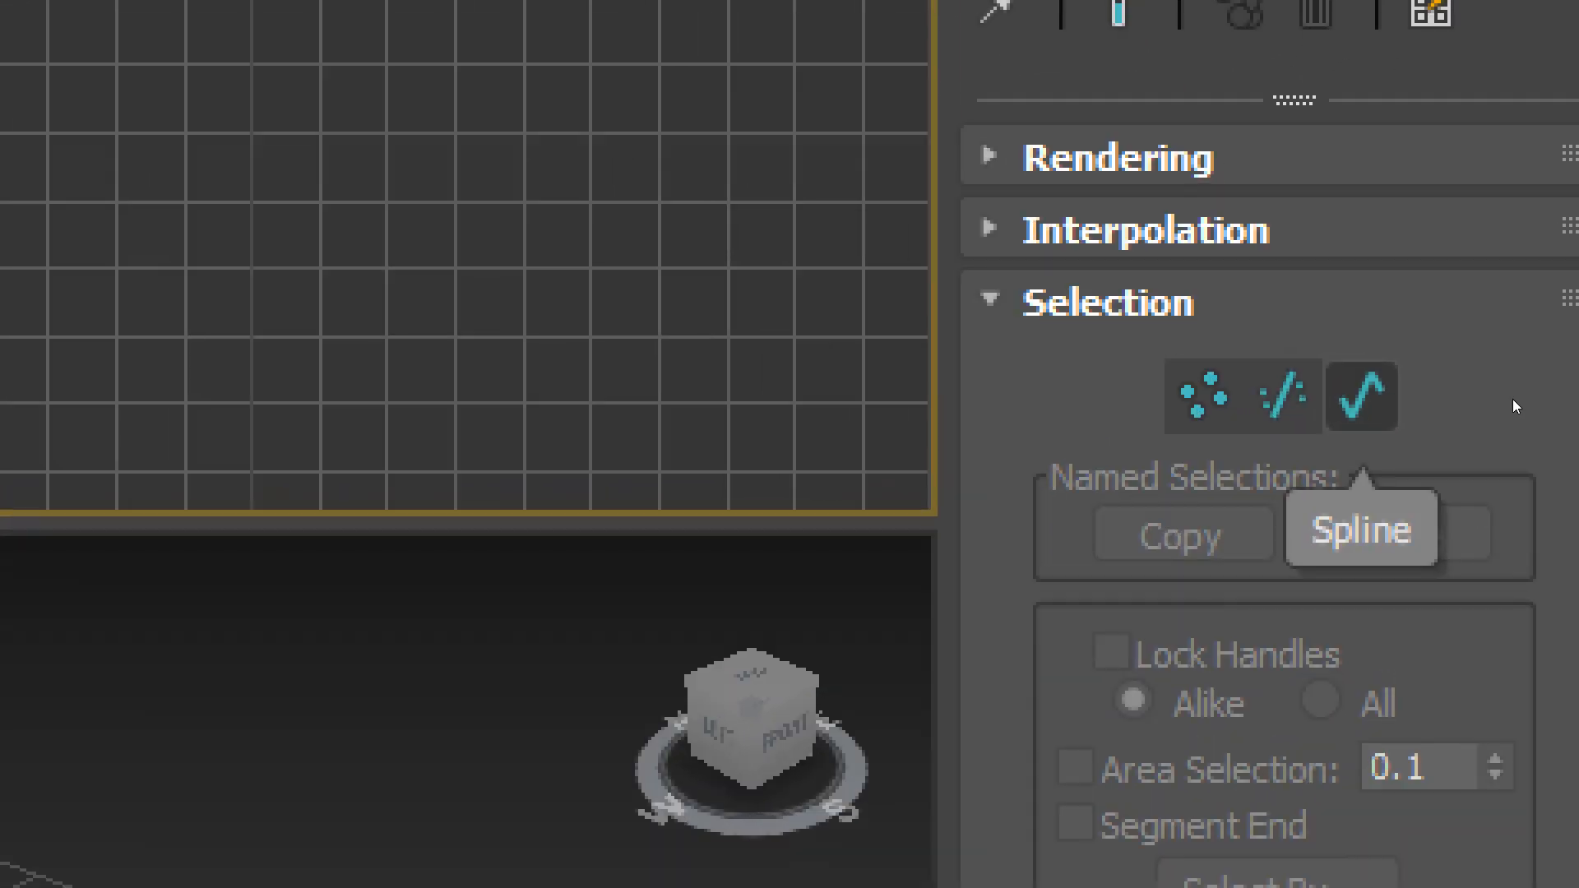
pyautogui.click(1511, 399)
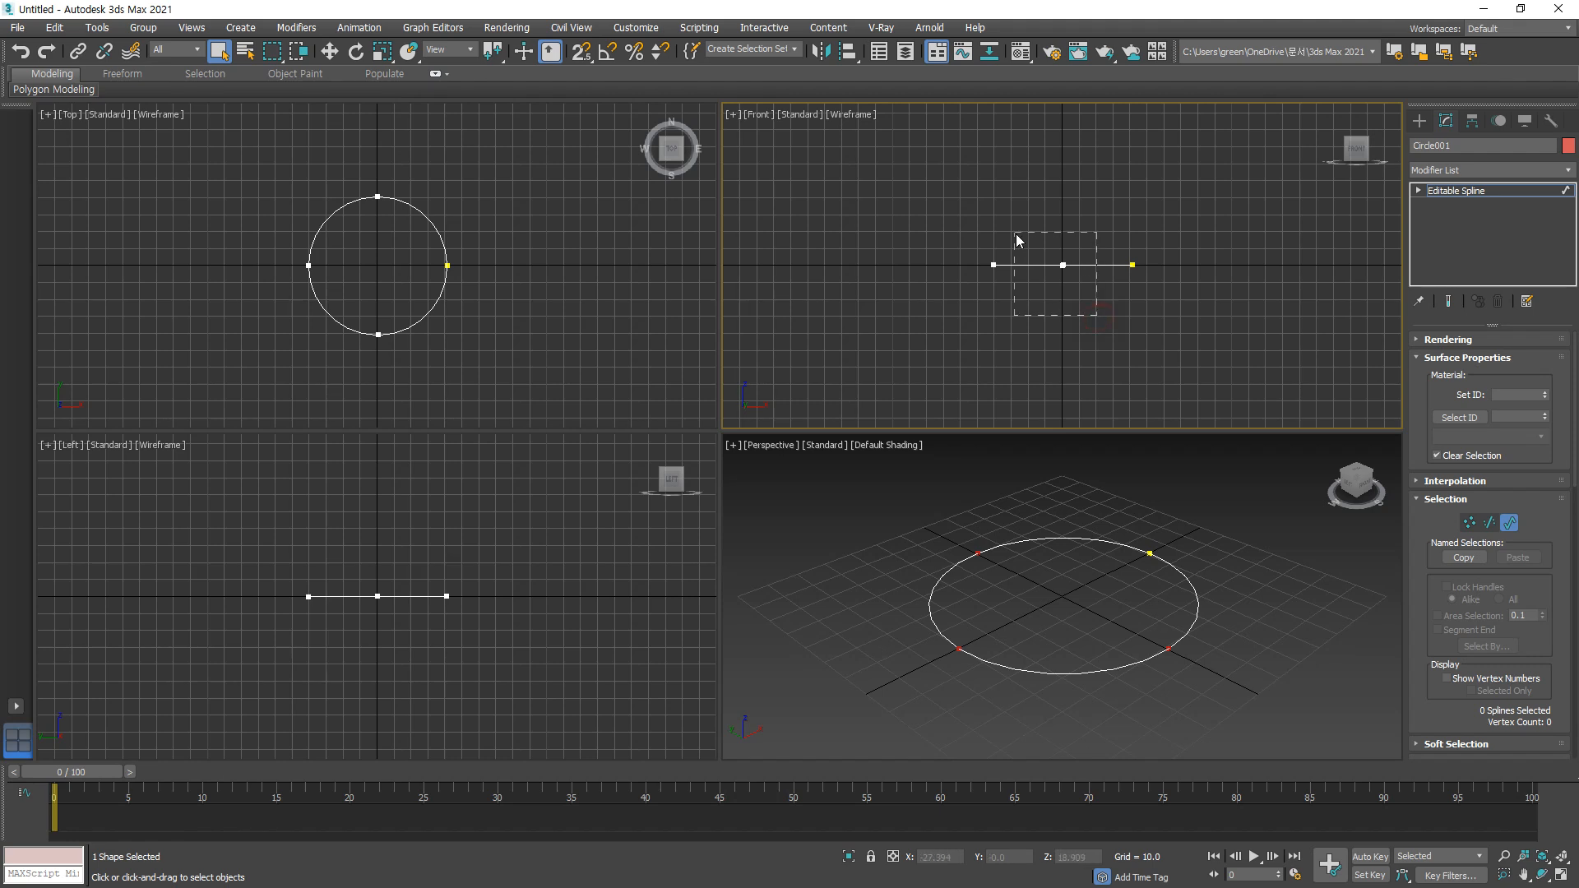
pyautogui.moveTo(1016, 239); pyautogui.dragTo(1016, 239)
pyautogui.moveTo(1093, 231); pyautogui.dragTo(945, 356, button='middle')
pyautogui.rightClick(945, 355)
pyautogui.click(987, 367)
pyautogui.keyDown('shift'); pyautogui.moveTo(925, 362); pyautogui.dragTo(925, 196); pyautogui.keyUp('shift')
pyautogui.click(1073, 328)
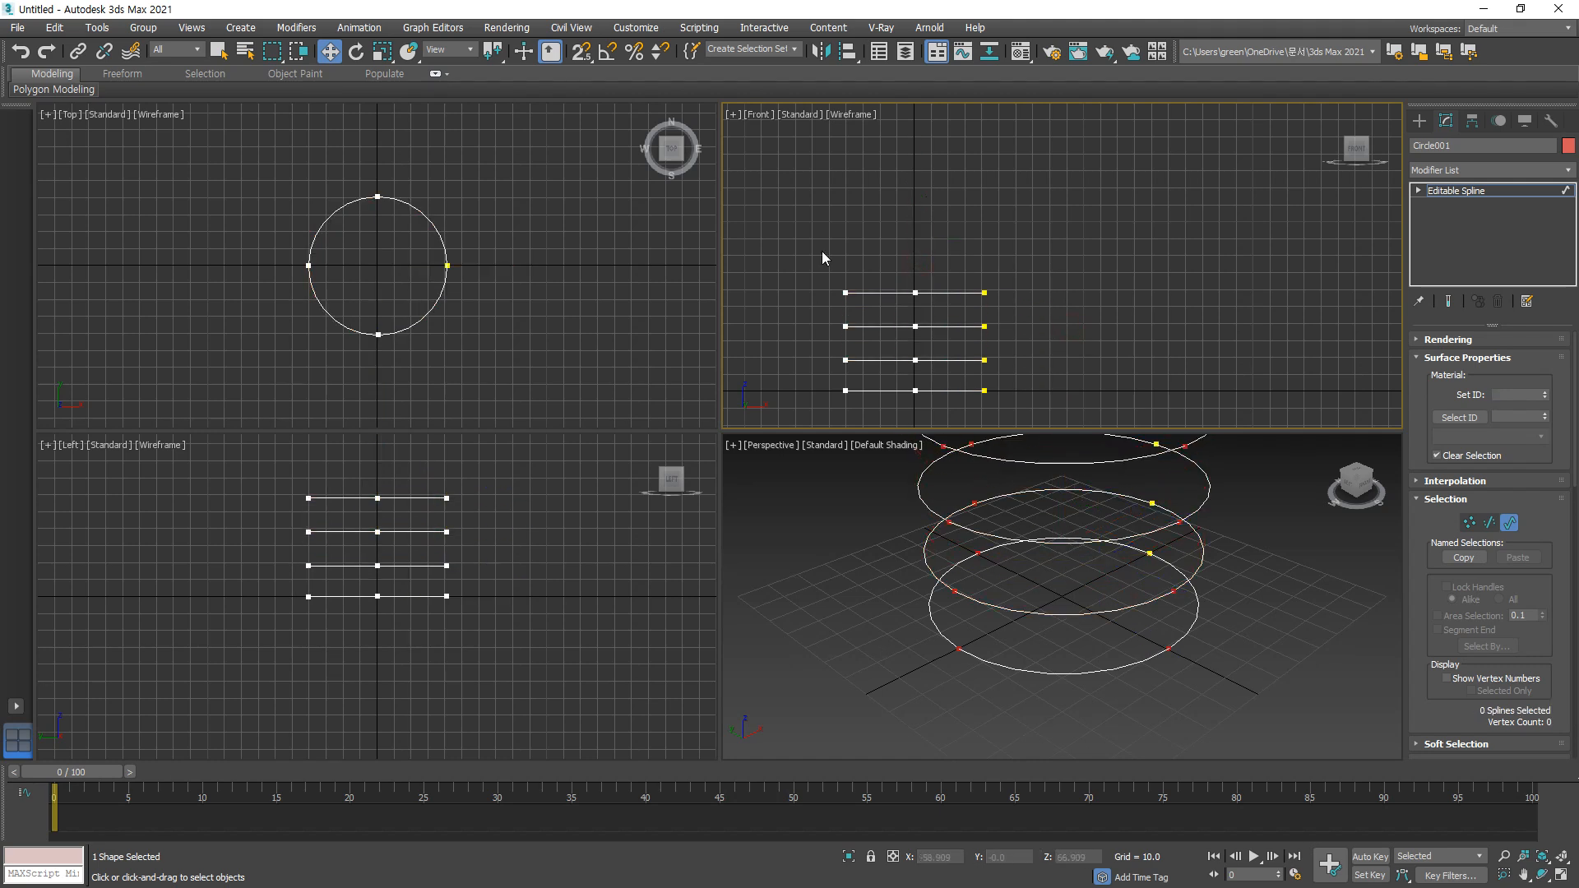
# Step: Try connecting the four circles from top to bottom with Cross Section in the maximized Perspective view, and undo it
pyautogui.scroll(-3, 1239, 595)
pyautogui.moveTo(1239, 595); pyautogui.dragTo(1170, 625, button='middle')
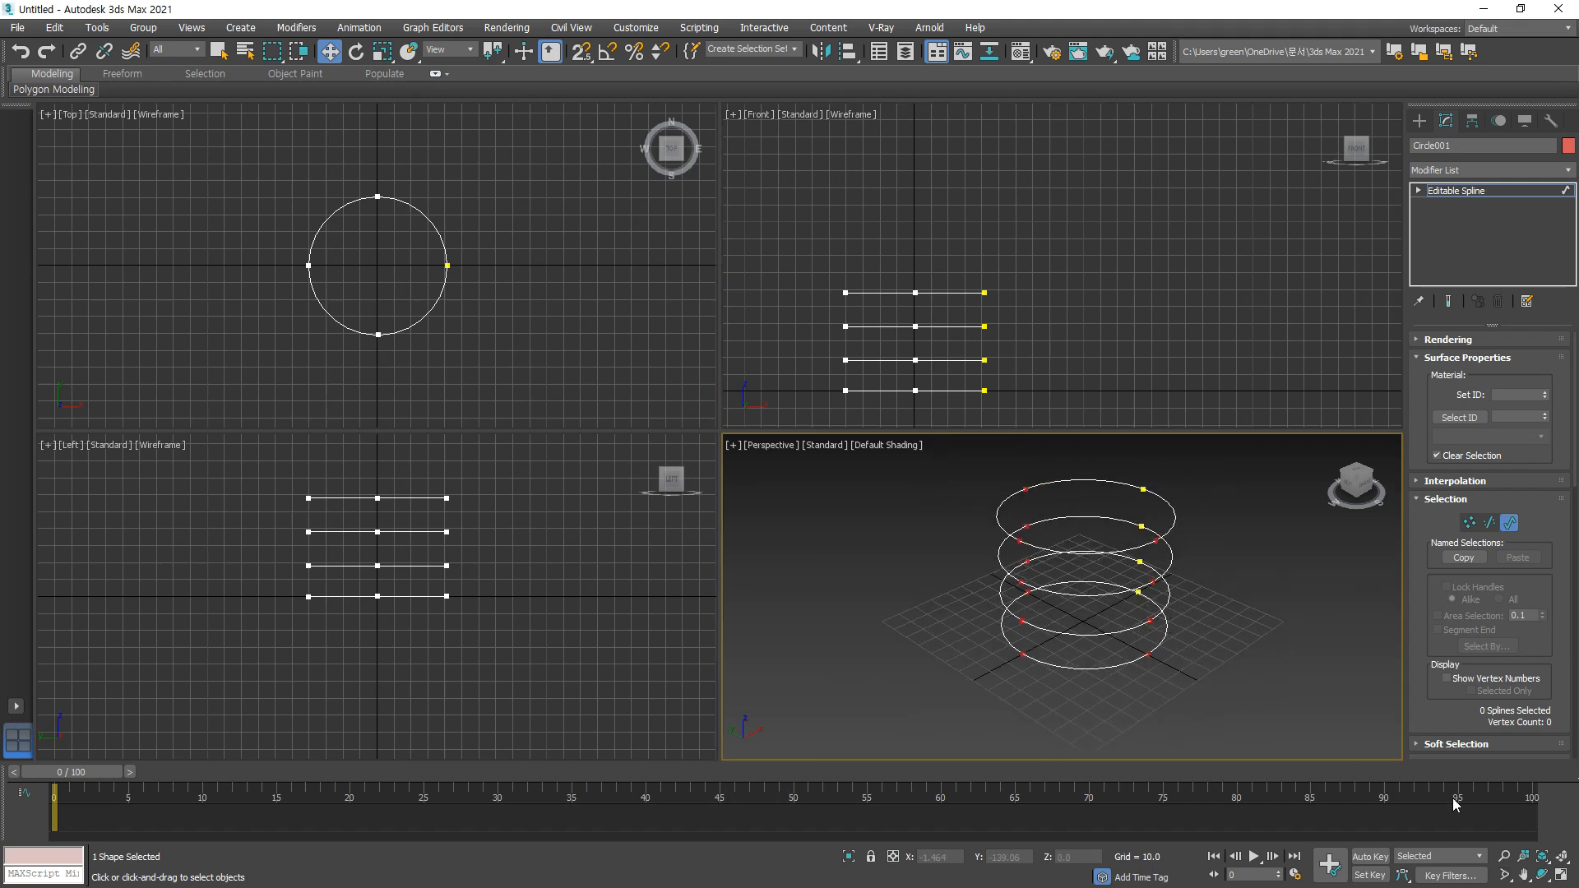
pyautogui.scroll(-5, 1469, 652)
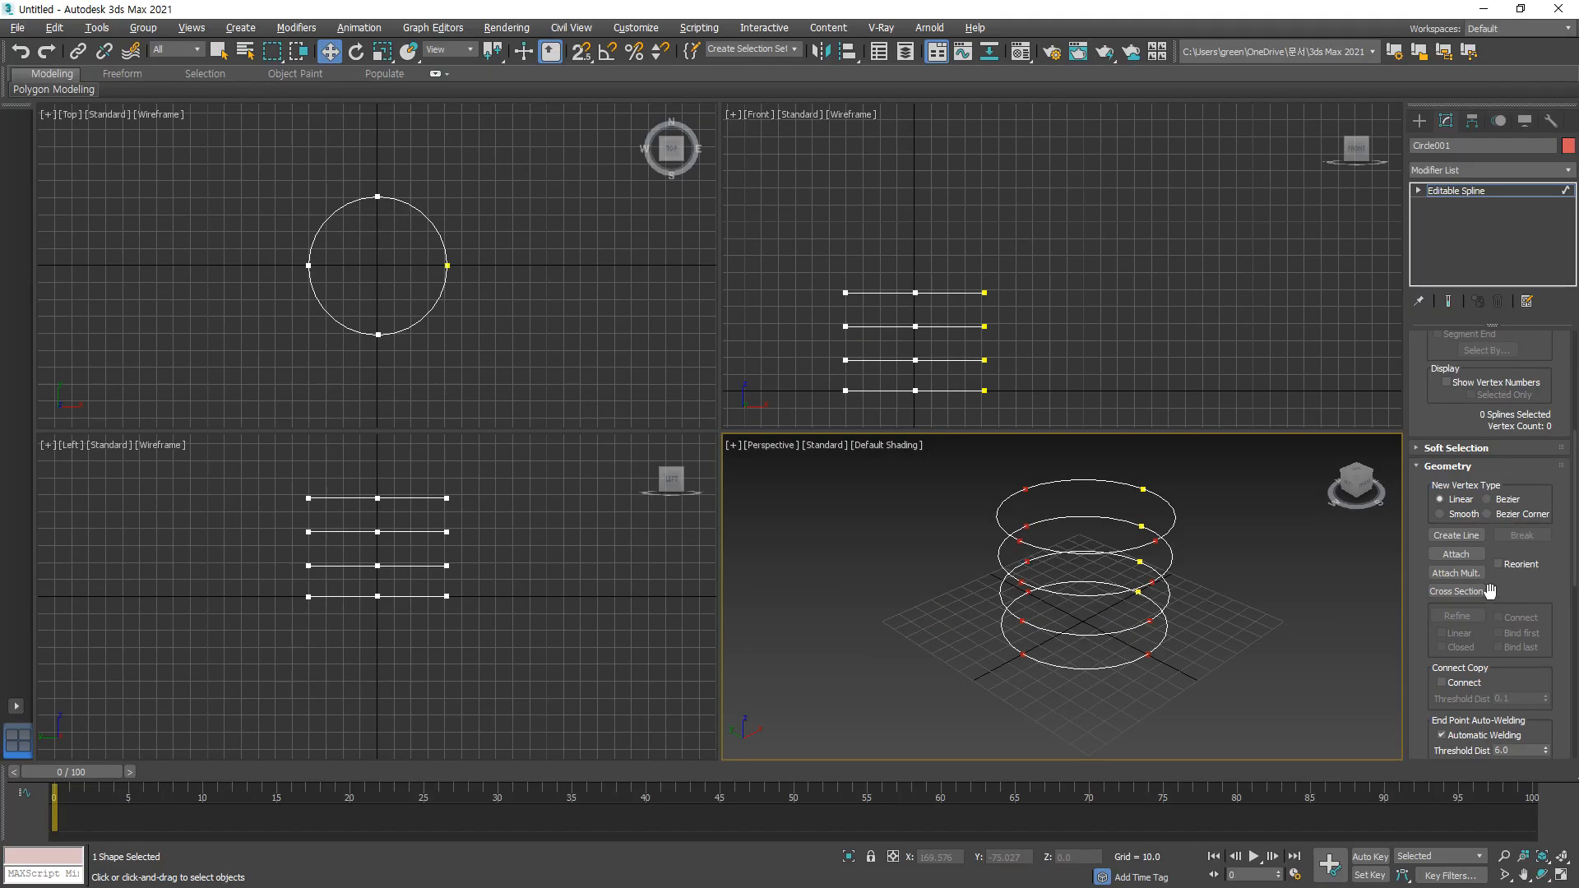
pyautogui.click(1470, 593)
pyautogui.click(1562, 863)
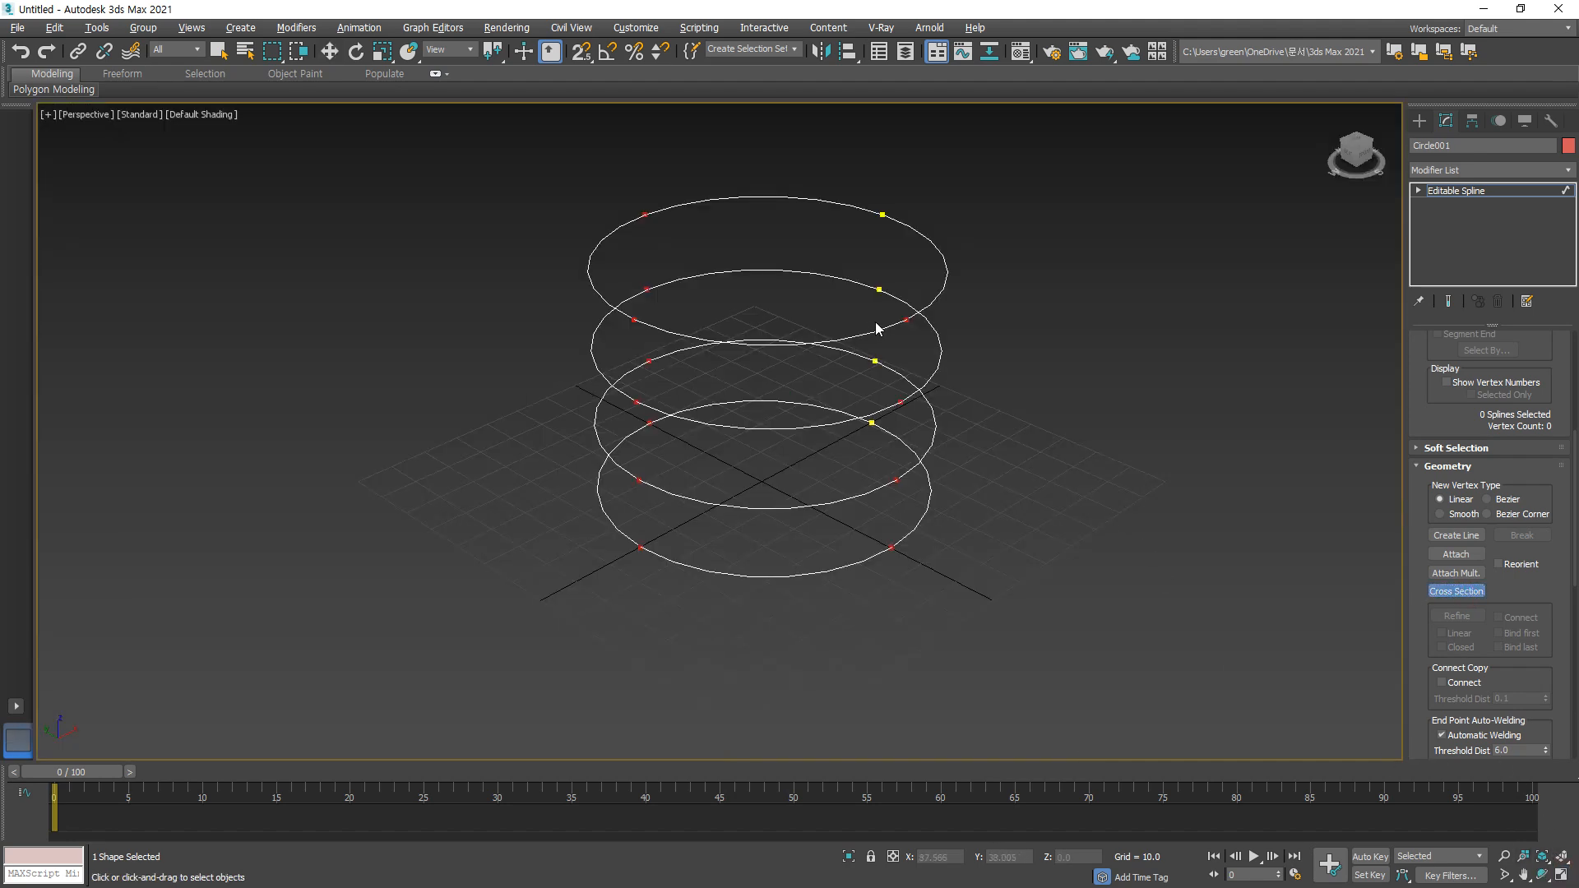
pyautogui.click(902, 326)
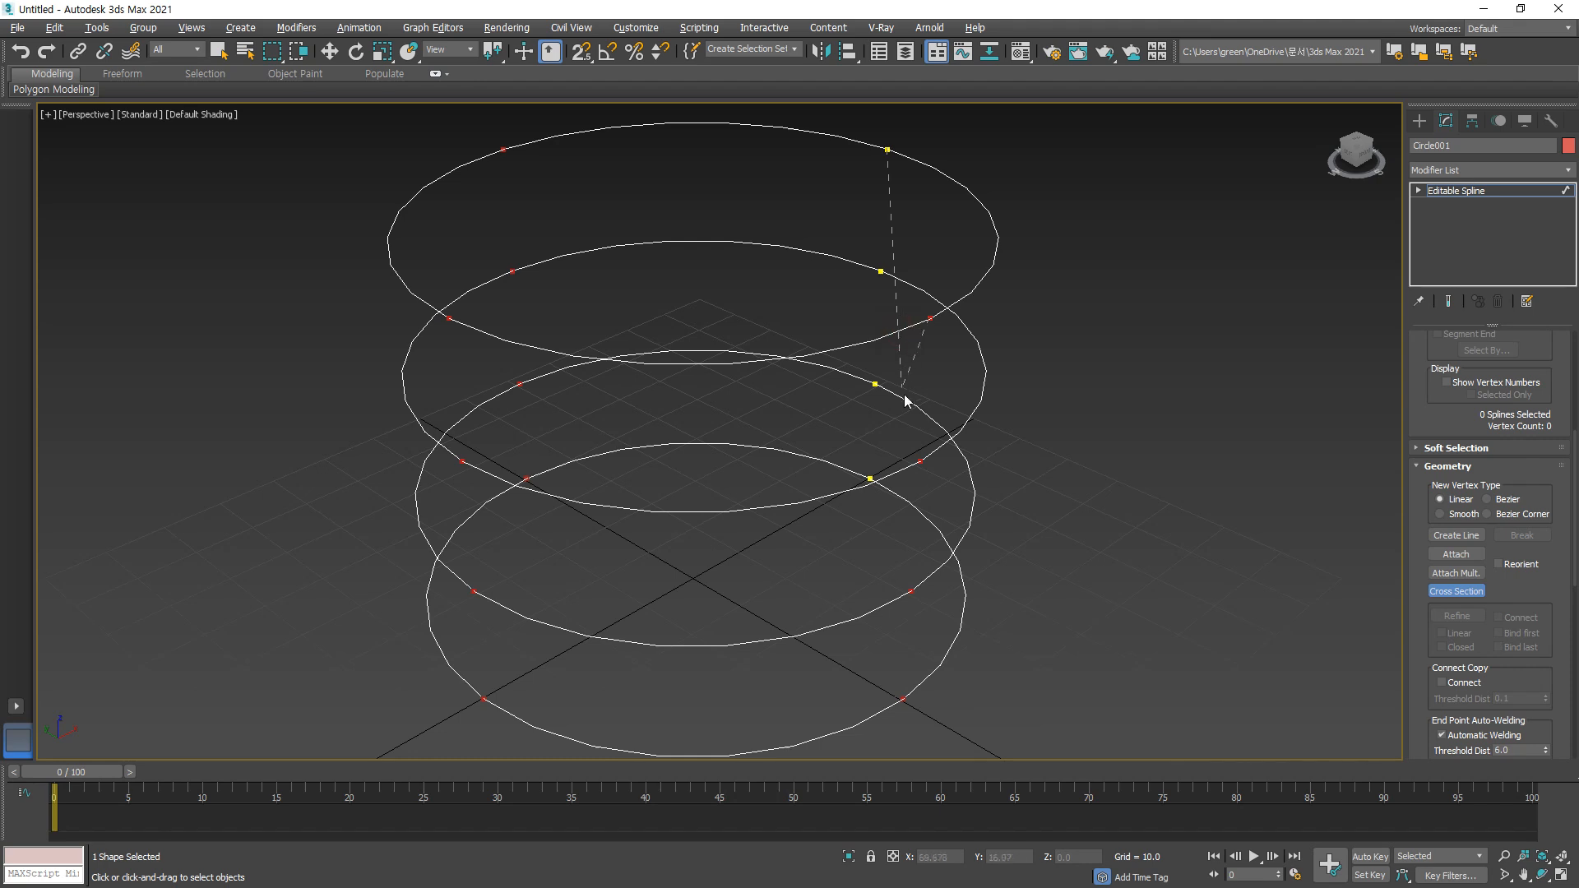
pyautogui.click(910, 457)
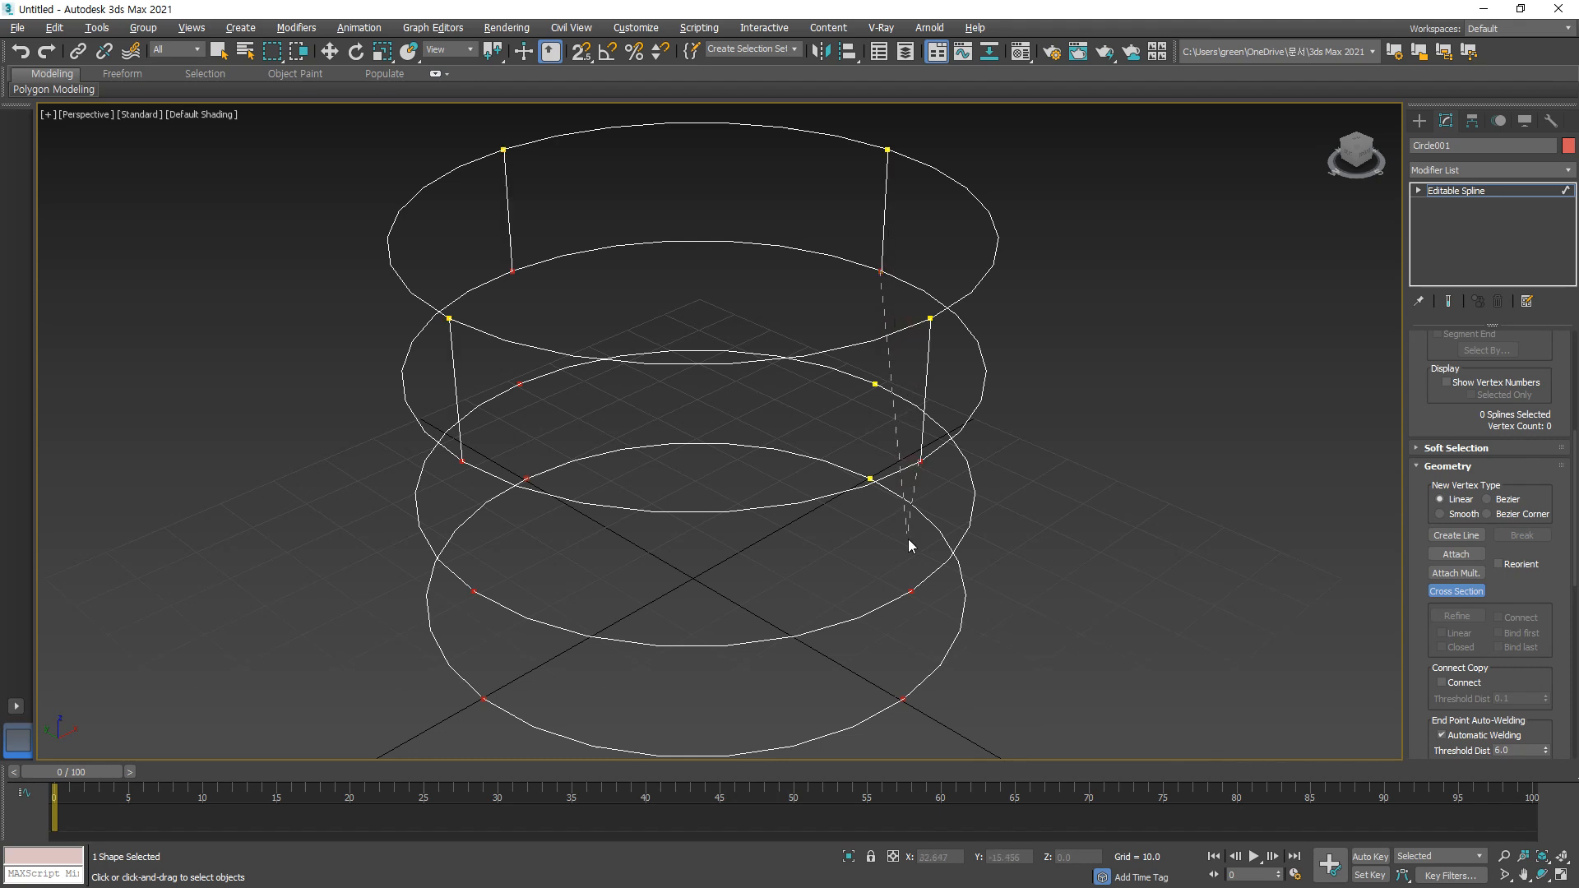
pyautogui.click(909, 588)
pyautogui.click(894, 701)
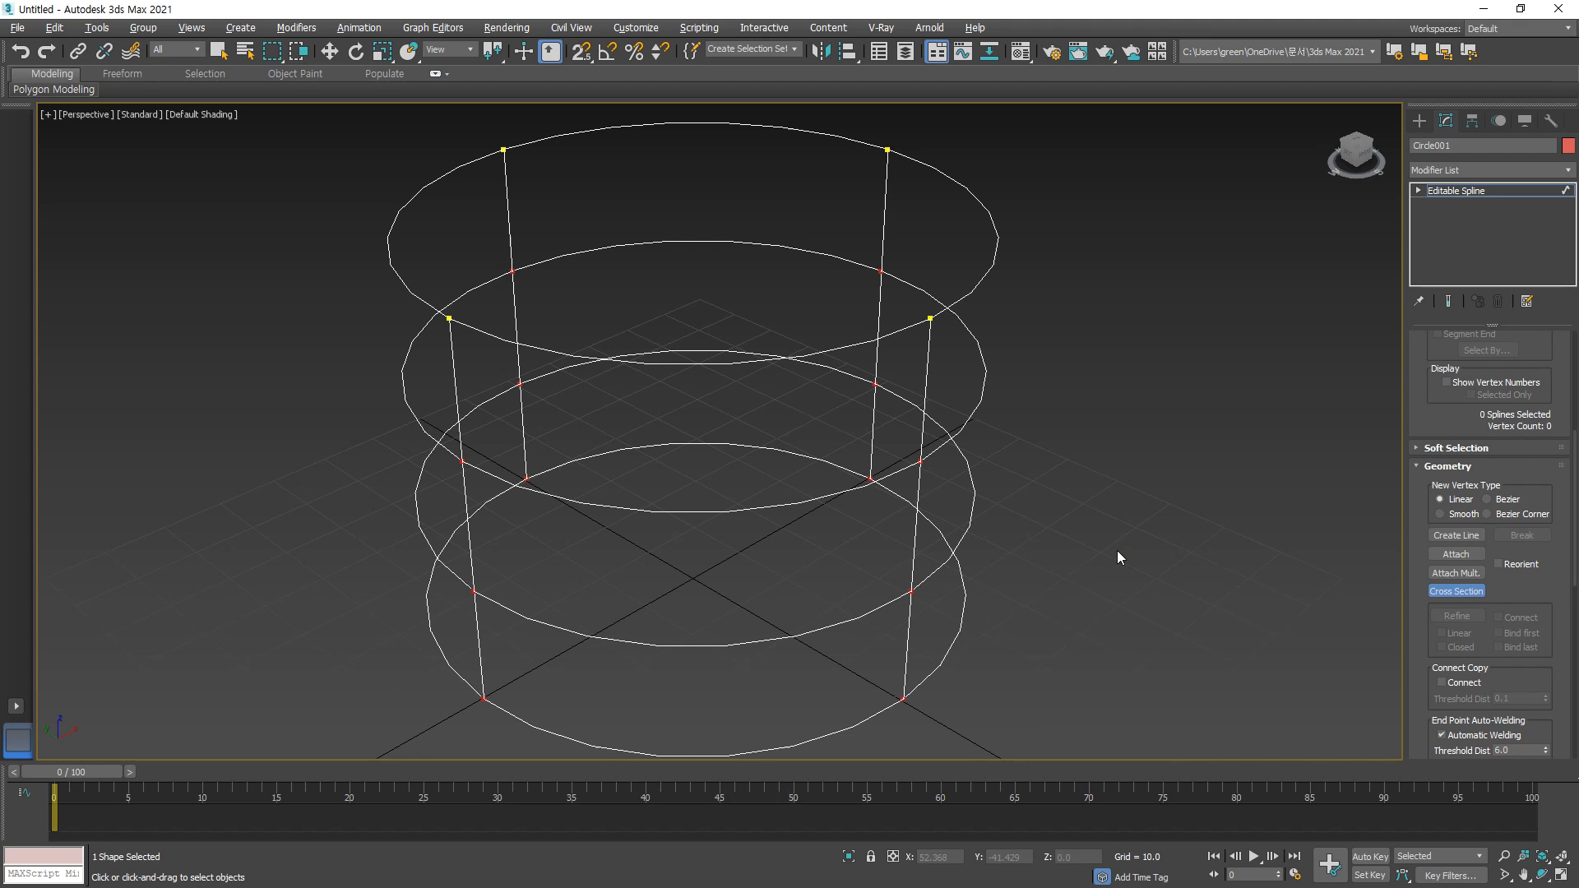
pyautogui.hotkey('ctrl', 'z')
# Step: At Vertex level, refine the top circle by adding one extra vertex between two of its existing vertices
pyautogui.scroll(-3, 1521, 616)
pyautogui.scroll(-3, 1521, 617)
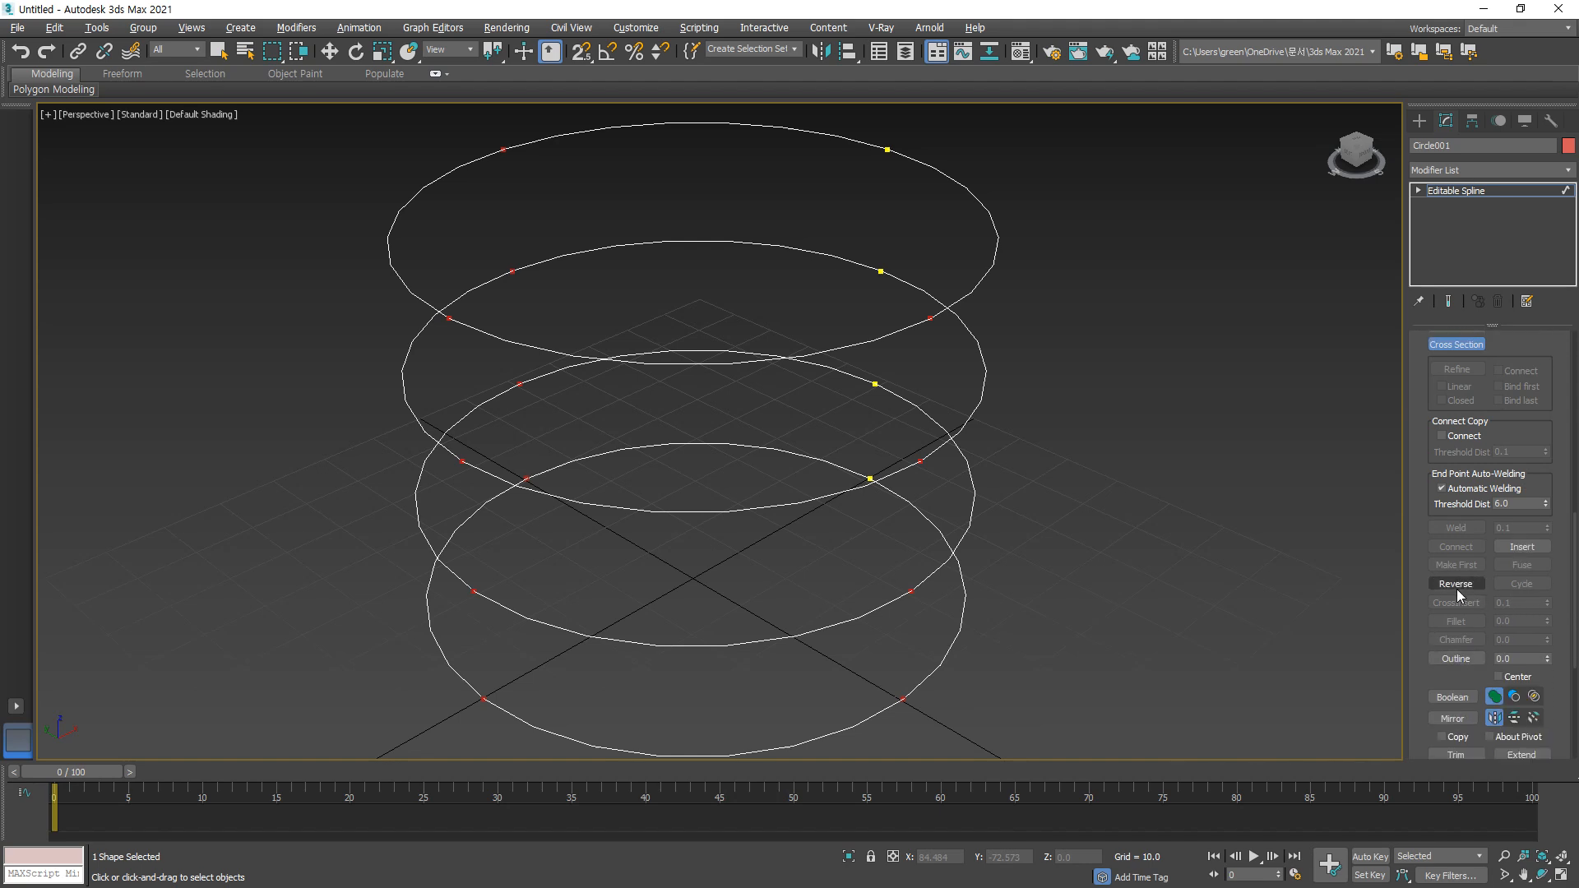
pyautogui.scroll(3, 1467, 493)
pyautogui.scroll(-2, 1463, 582)
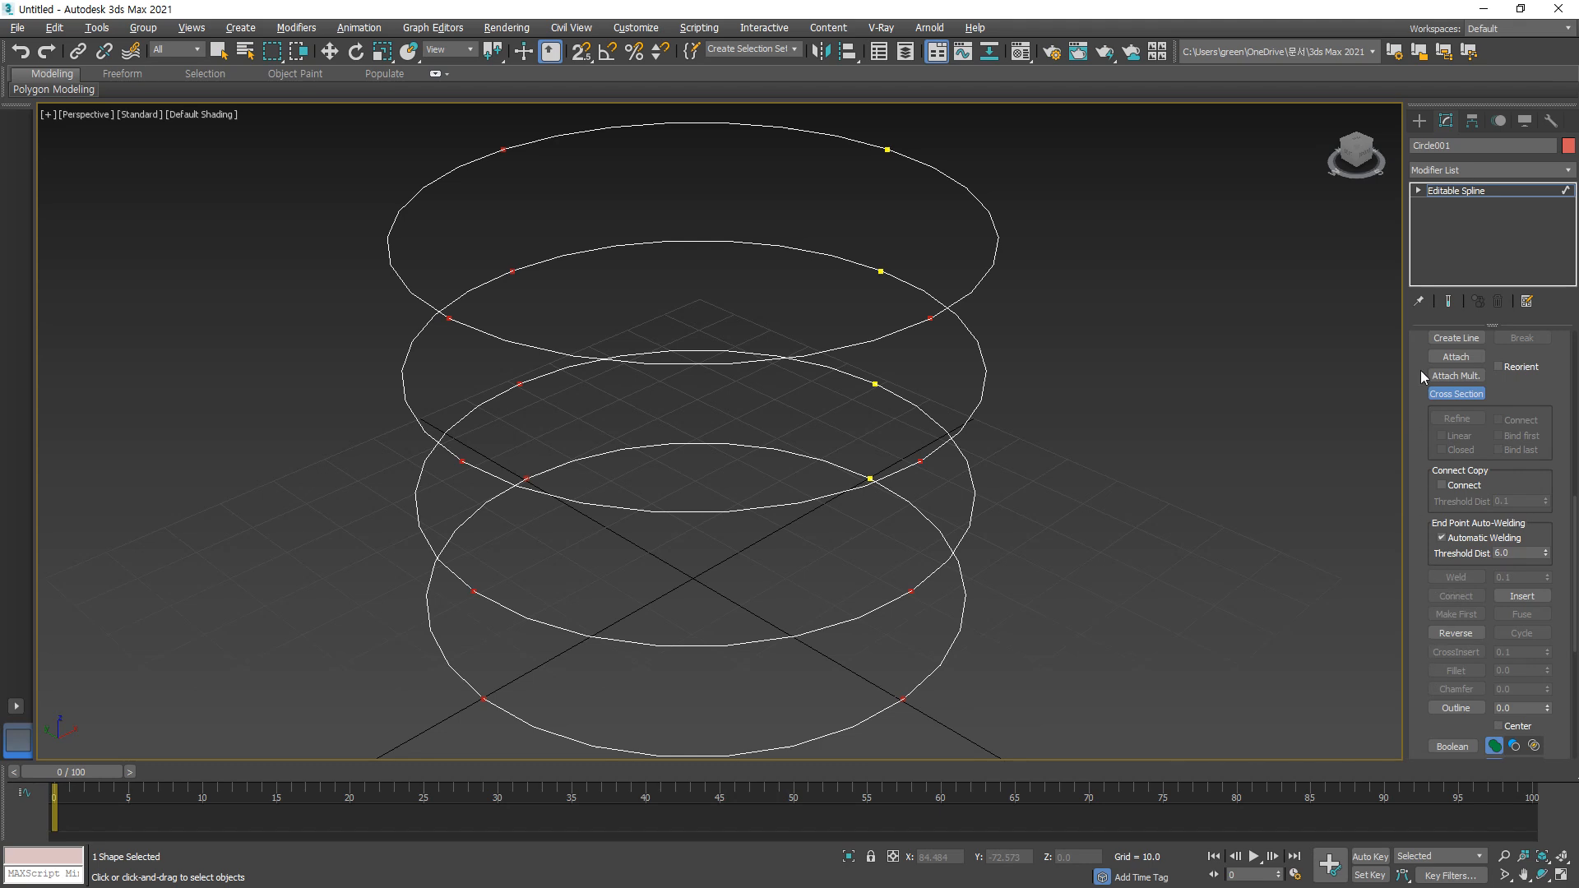
pyautogui.press('1')
pyautogui.scroll(-3, 1498, 513)
pyautogui.scroll(1, 1496, 433)
pyautogui.scroll(2, 1496, 433)
pyautogui.click(1456, 419)
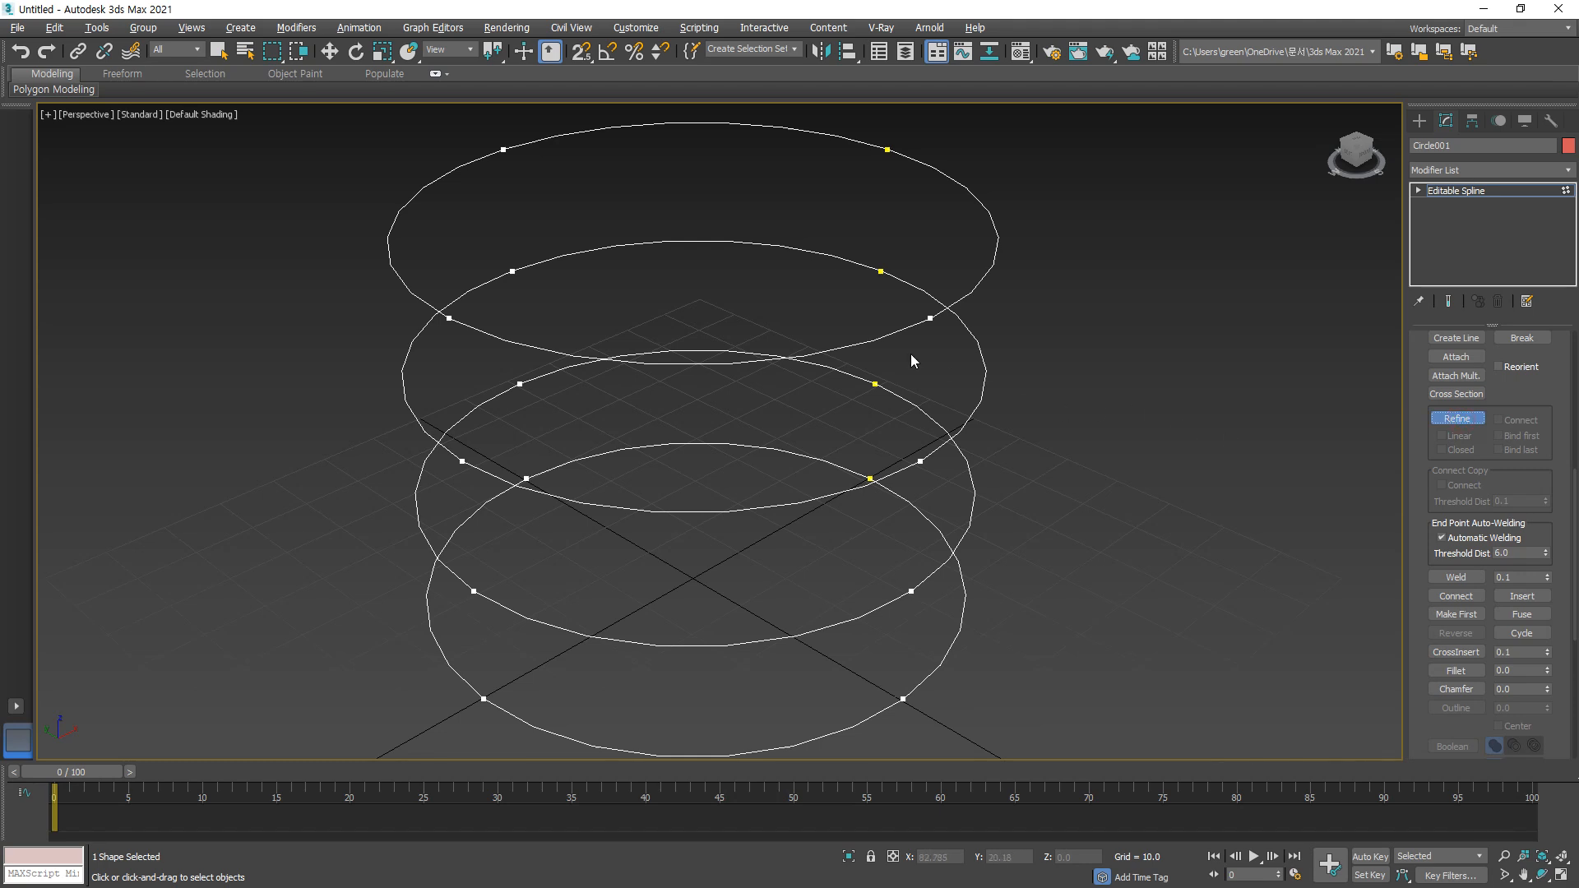
pyautogui.click(389, 227)
pyautogui.press('w')
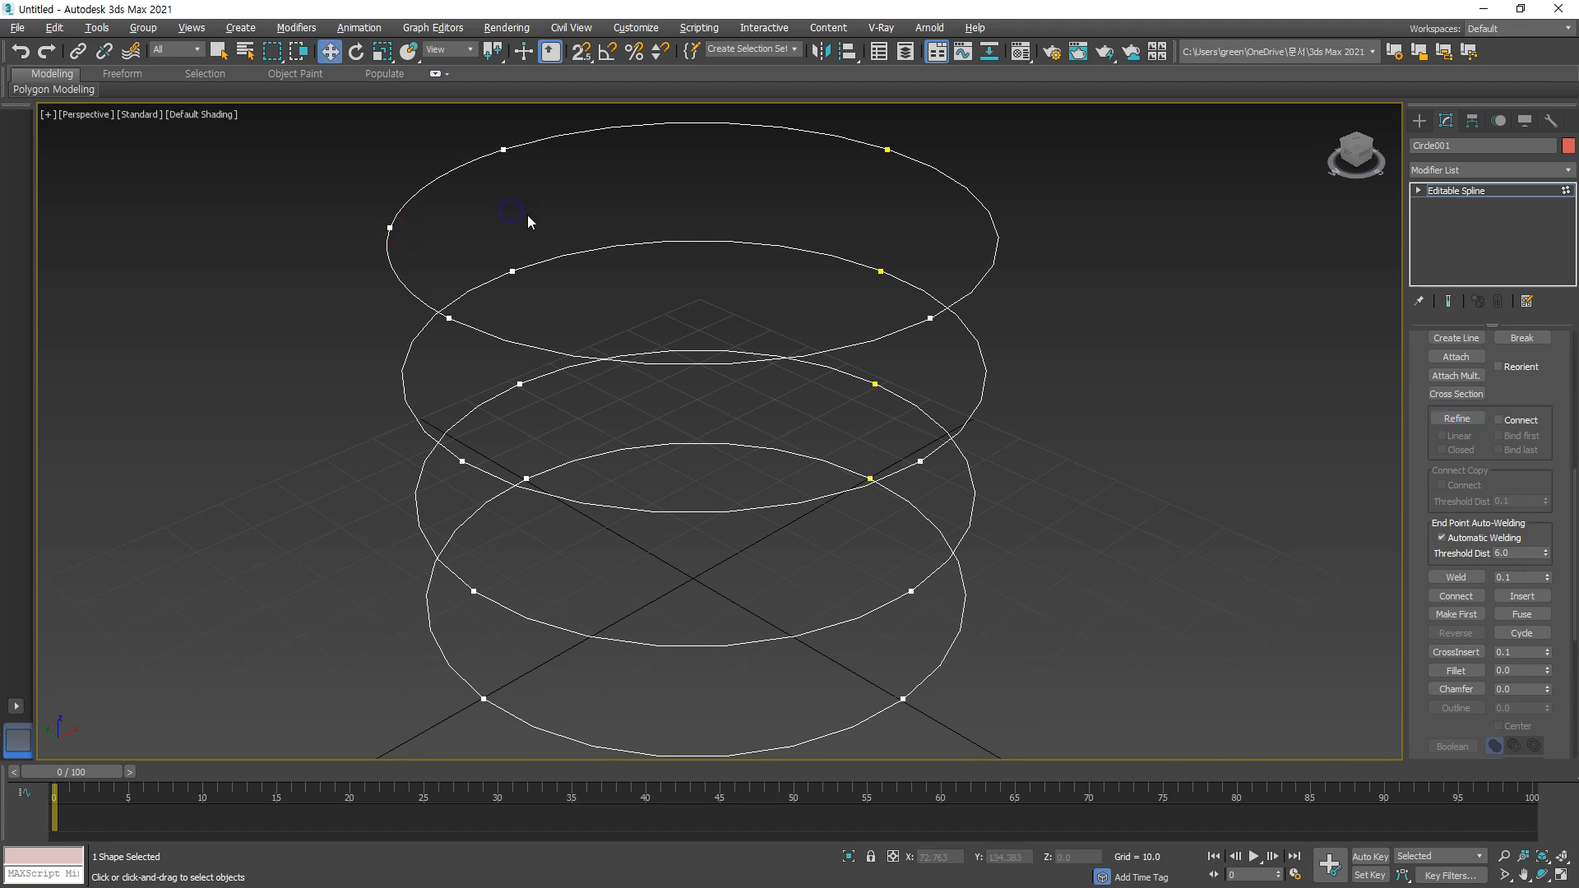
# Step: Try Cross Section at Spline level from the five-vertex top circle down to the bottom one, and undo it together with the added vertex
pyautogui.click(1490, 194)
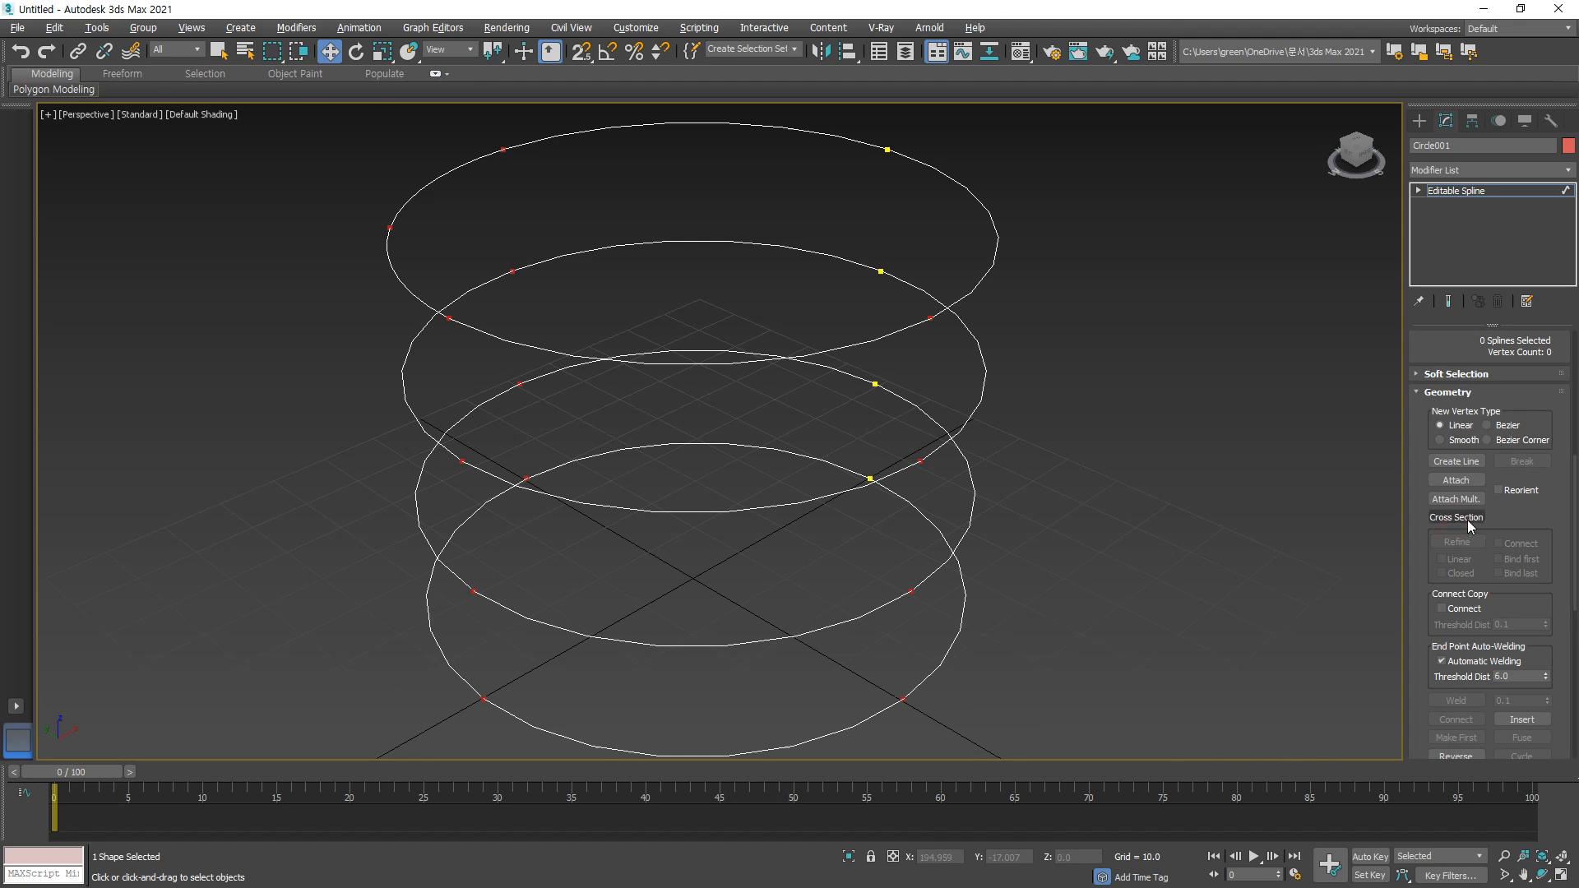
pyautogui.click(1438, 520)
pyautogui.click(900, 329)
pyautogui.click(909, 465)
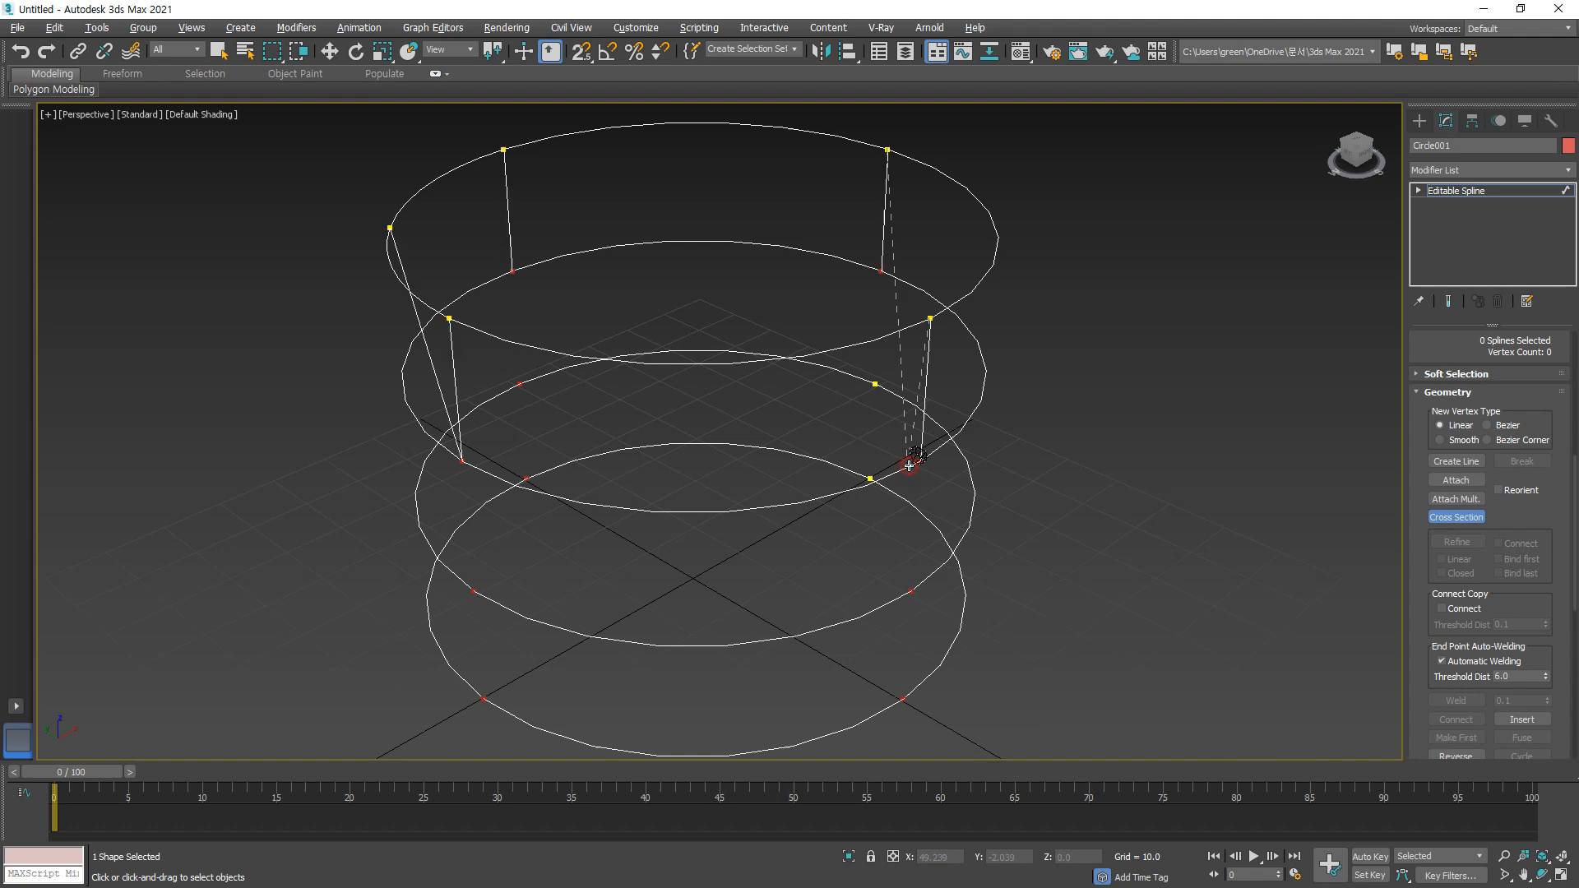
pyautogui.click(884, 709)
pyautogui.rightClick(832, 696)
pyautogui.keyDown('alt'); pyautogui.moveTo(385, 441); pyautogui.dragTo(547, 437, button='middle'); pyautogui.keyUp('alt')
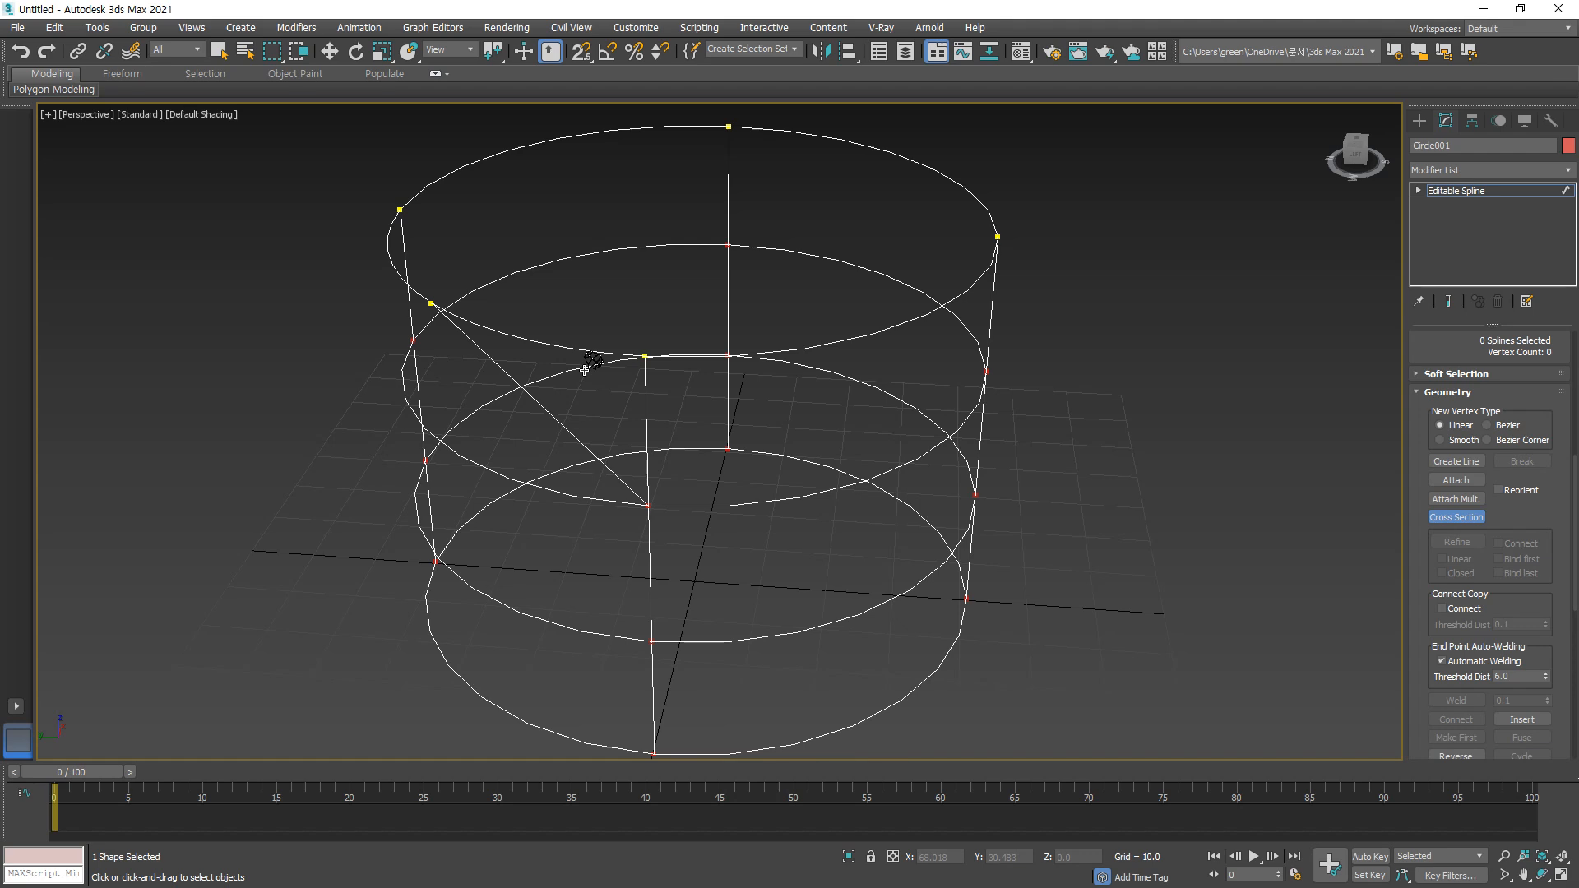
pyautogui.hotkey('ctrl', 'z')
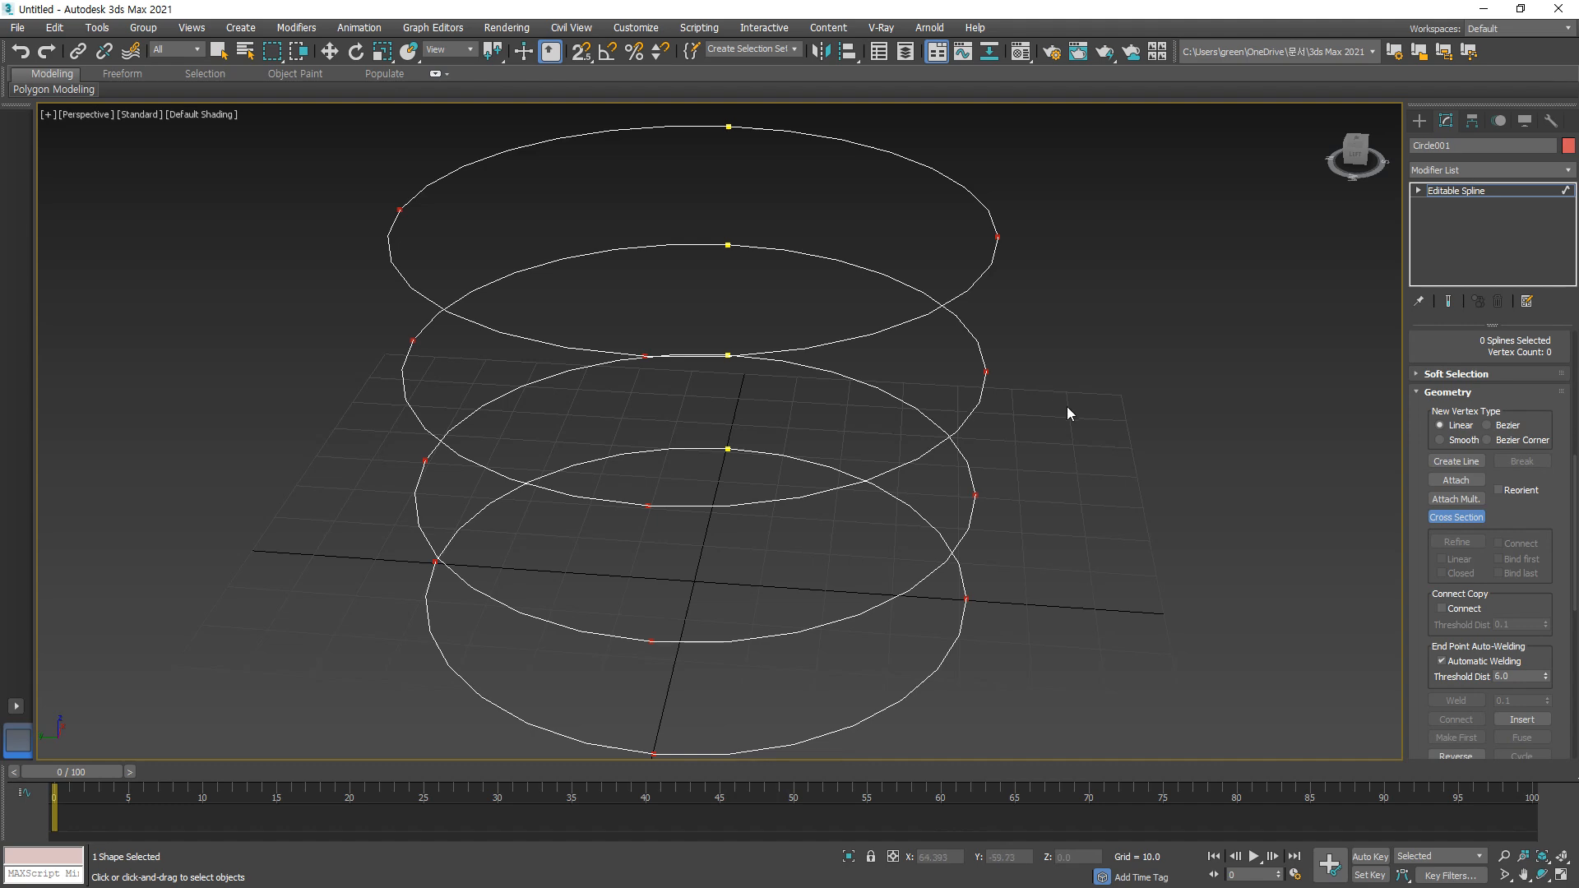
# Step: At Vertex level, select a vertex on the top circle beside its current first vertex and apply Make First
pyautogui.keyDown('alt'); pyautogui.moveTo(452, 448); pyautogui.dragTo(543, 456, button='middle'); pyautogui.keyUp('alt')
pyautogui.keyDown('alt'); pyautogui.moveTo(654, 351); pyautogui.dragTo(682, 493, button='middle'); pyautogui.keyUp('alt')
pyautogui.moveTo(658, 508)
pyautogui.mouseDown()
pyautogui.moveTo(575, 280)
pyautogui.moveTo(629, 152)
pyautogui.moveTo(709, 338)
pyautogui.moveTo(672, 509)
pyautogui.mouseUp()
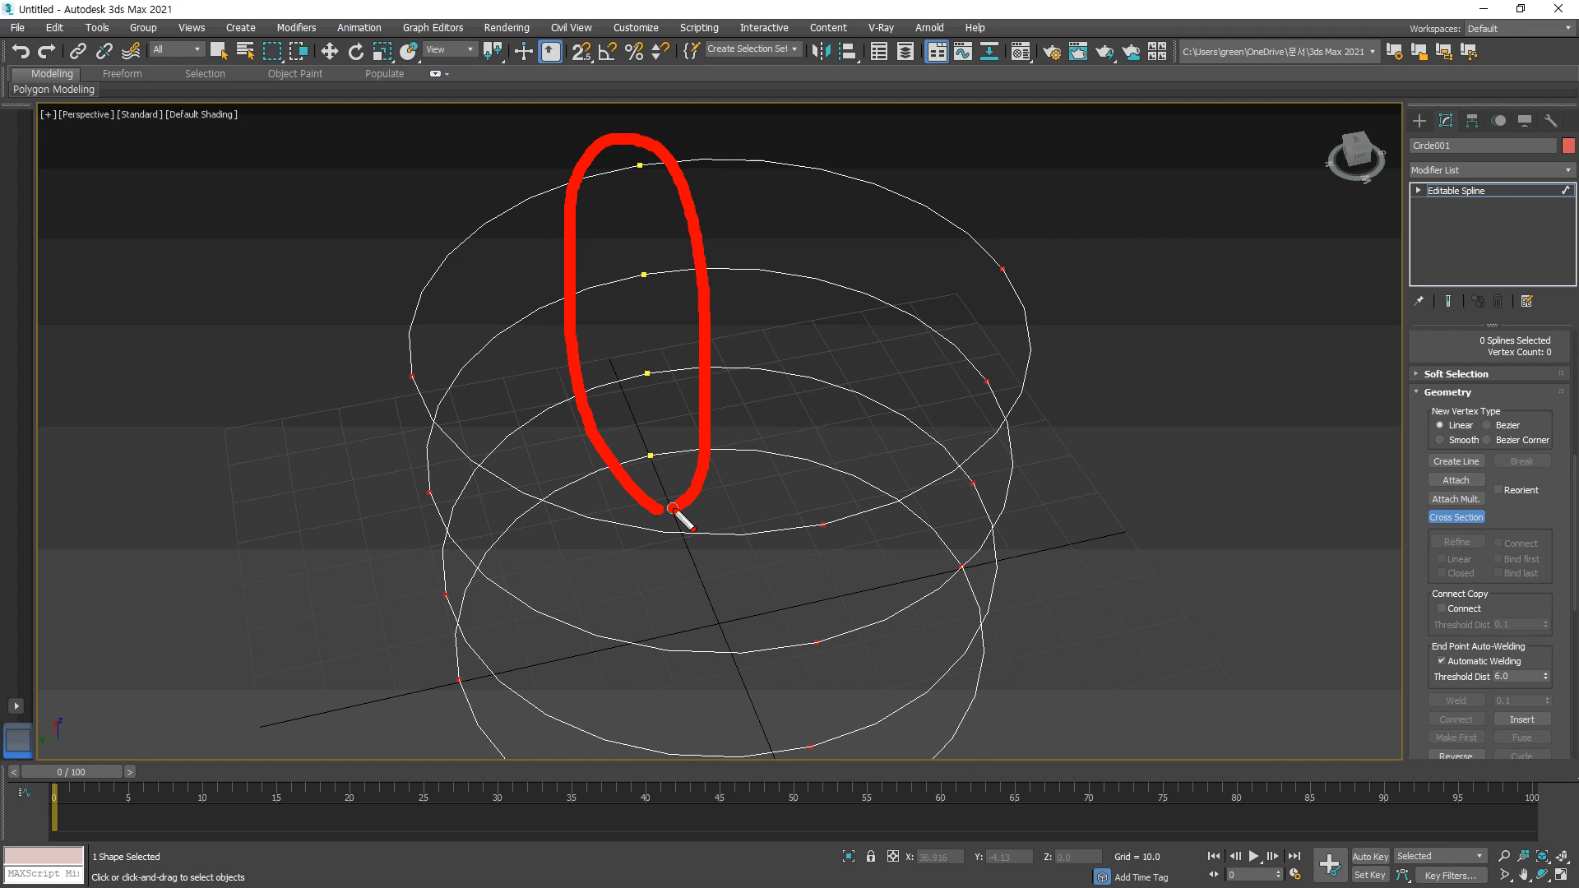
pyautogui.press('Escape')
pyautogui.press('w')
pyautogui.click(1012, 265)
pyautogui.click(1086, 272)
pyautogui.press('1')
pyautogui.moveTo(1034, 243); pyautogui.dragTo(988, 280)
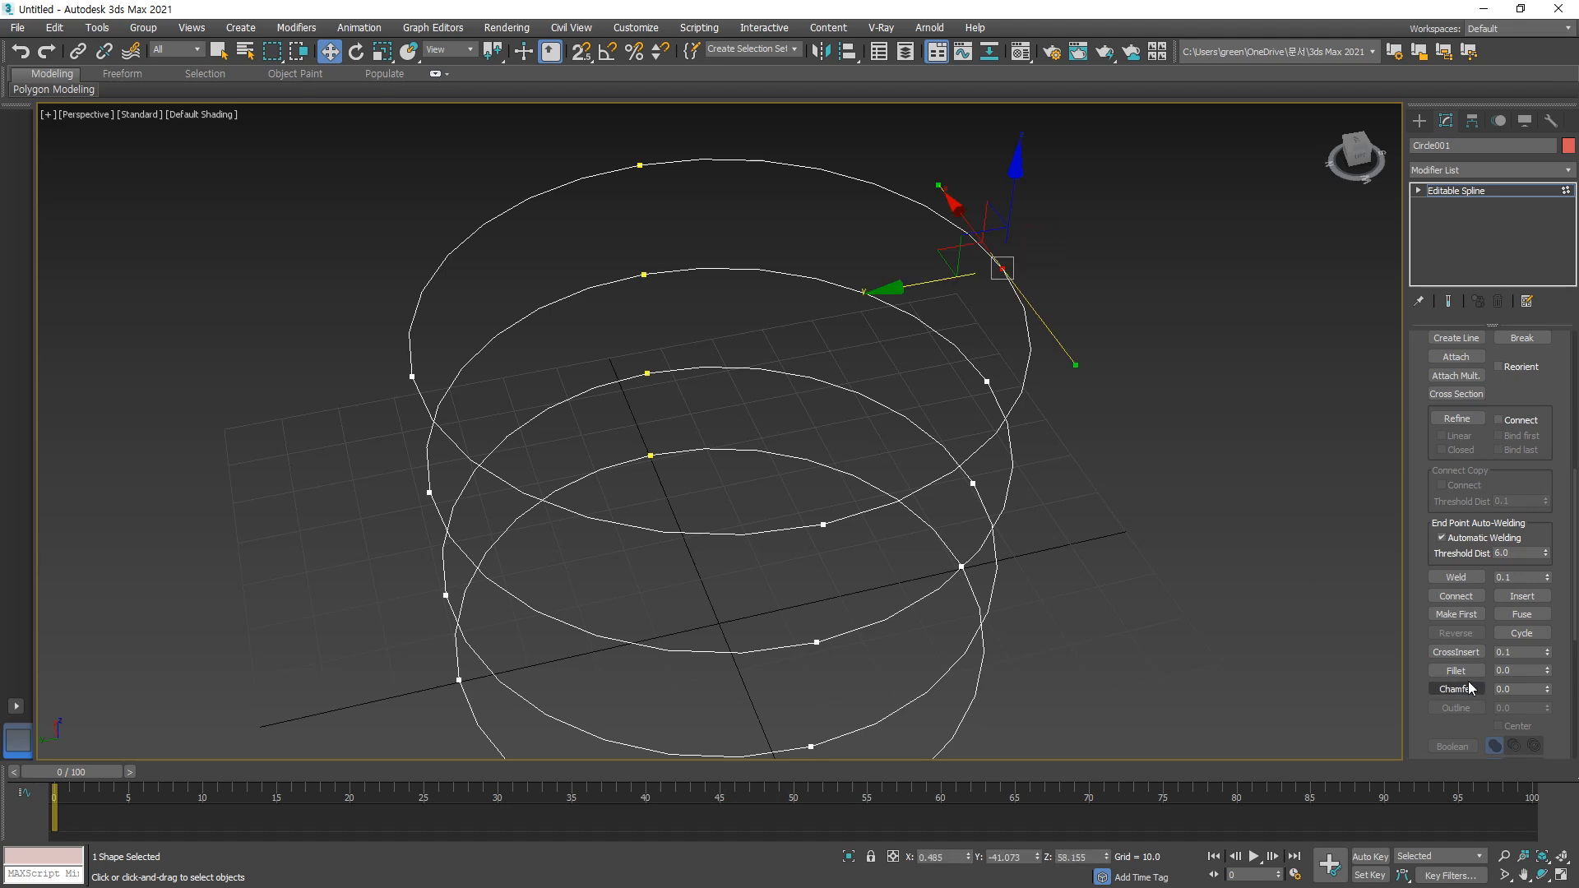
pyautogui.click(1447, 616)
pyautogui.click(1237, 382)
# Step: Connect the four circles from top to bottom with Cross Section using the top circle's mismatched first vertex, and examine the resulting splines
pyautogui.moveTo(1052, 308)
pyautogui.mouseDown()
pyautogui.moveTo(961, 288)
pyautogui.moveTo(1046, 292)
pyautogui.moveTo(1029, 329)
pyautogui.mouseUp()
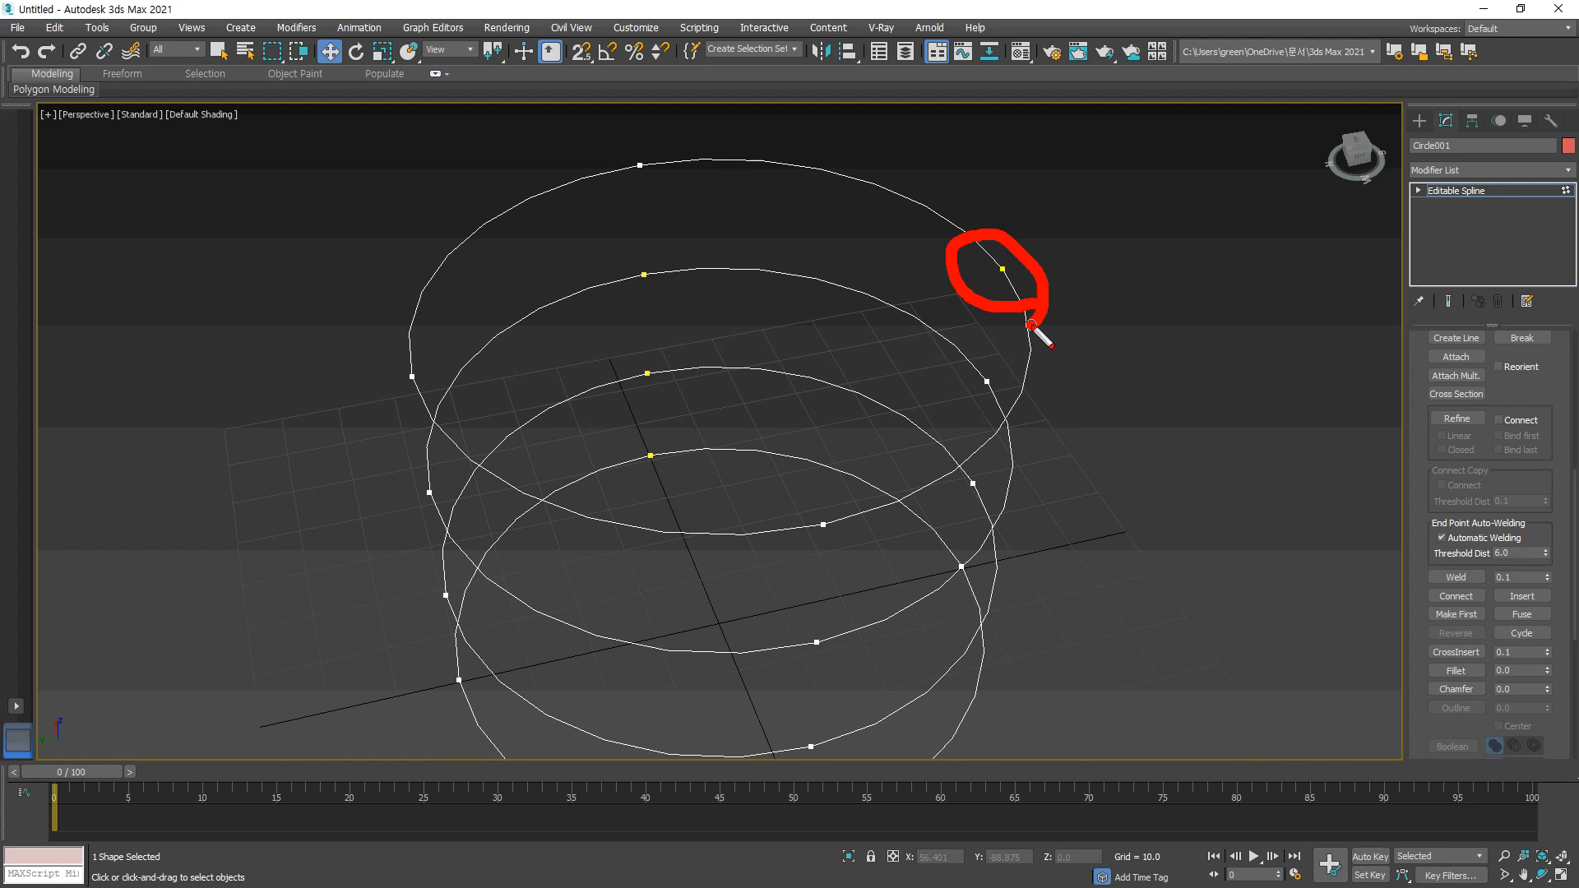
pyautogui.moveTo(689, 310)
pyautogui.mouseDown()
pyautogui.moveTo(613, 286)
pyautogui.moveTo(658, 307)
pyautogui.mouseUp()
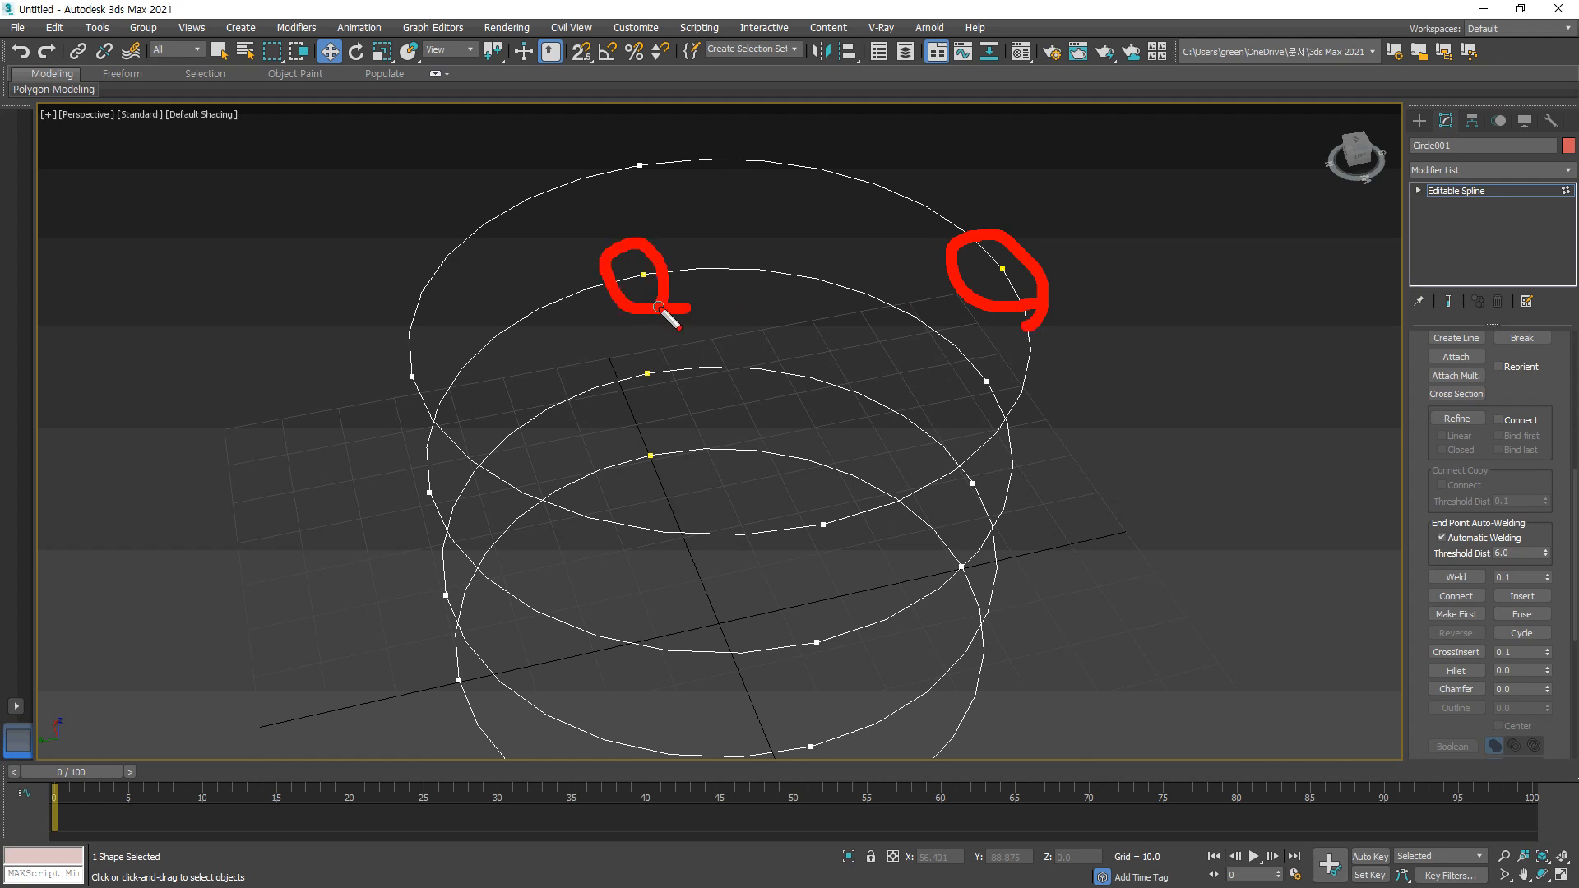
pyautogui.press('Escape')
pyautogui.click(1456, 394)
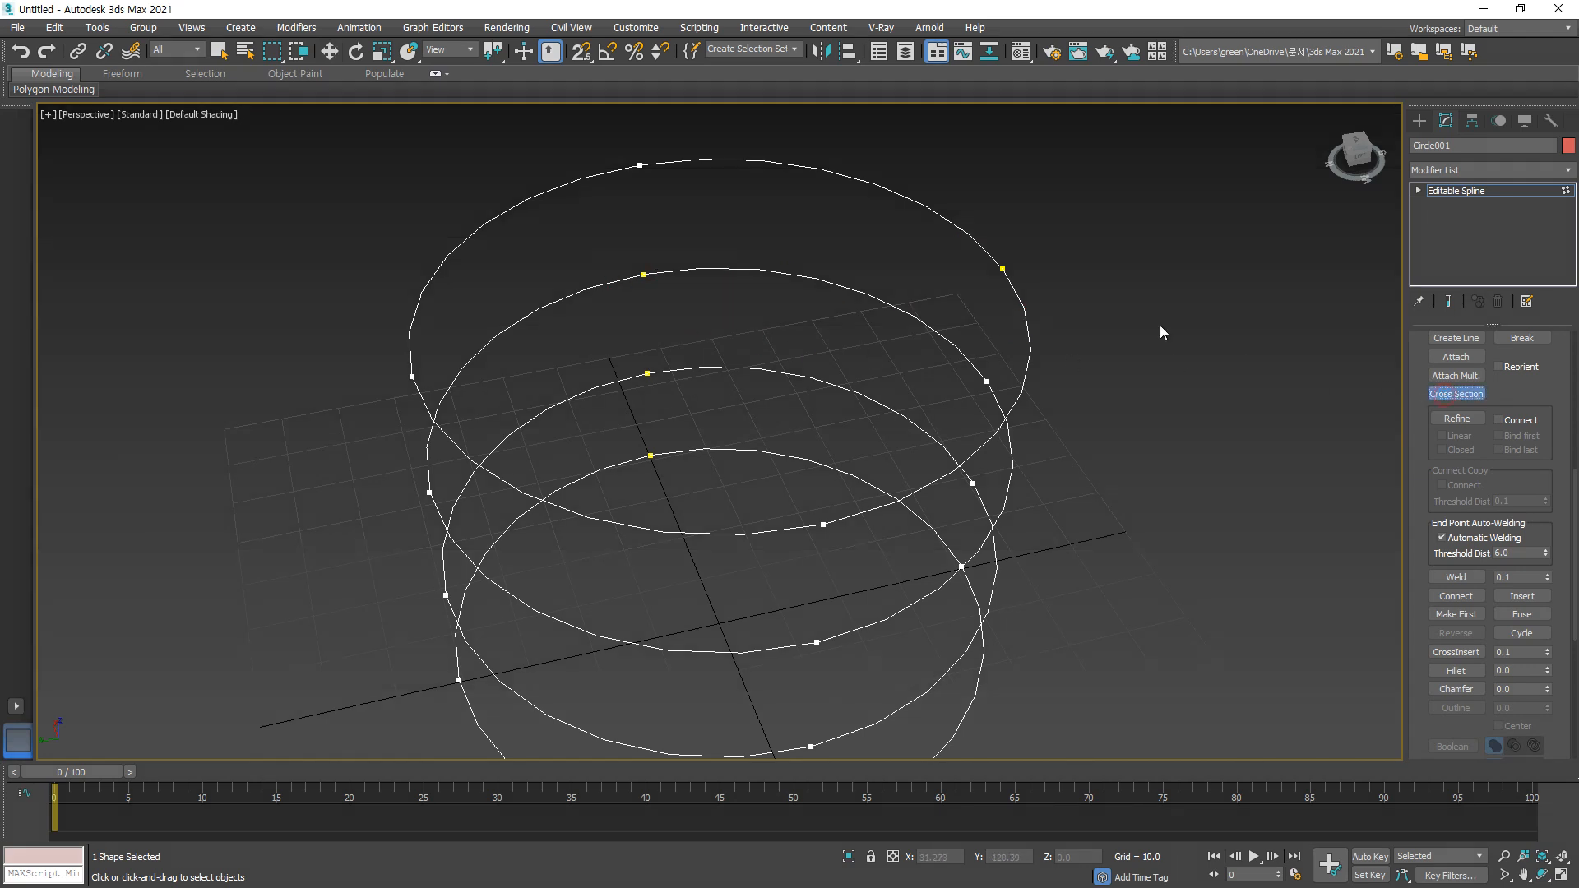
pyautogui.click(833, 169)
pyautogui.click(804, 280)
pyautogui.click(783, 375)
pyautogui.click(763, 452)
pyautogui.rightClick(976, 468)
pyautogui.moveTo(985, 579); pyautogui.dragTo(858, 522, button='middle')
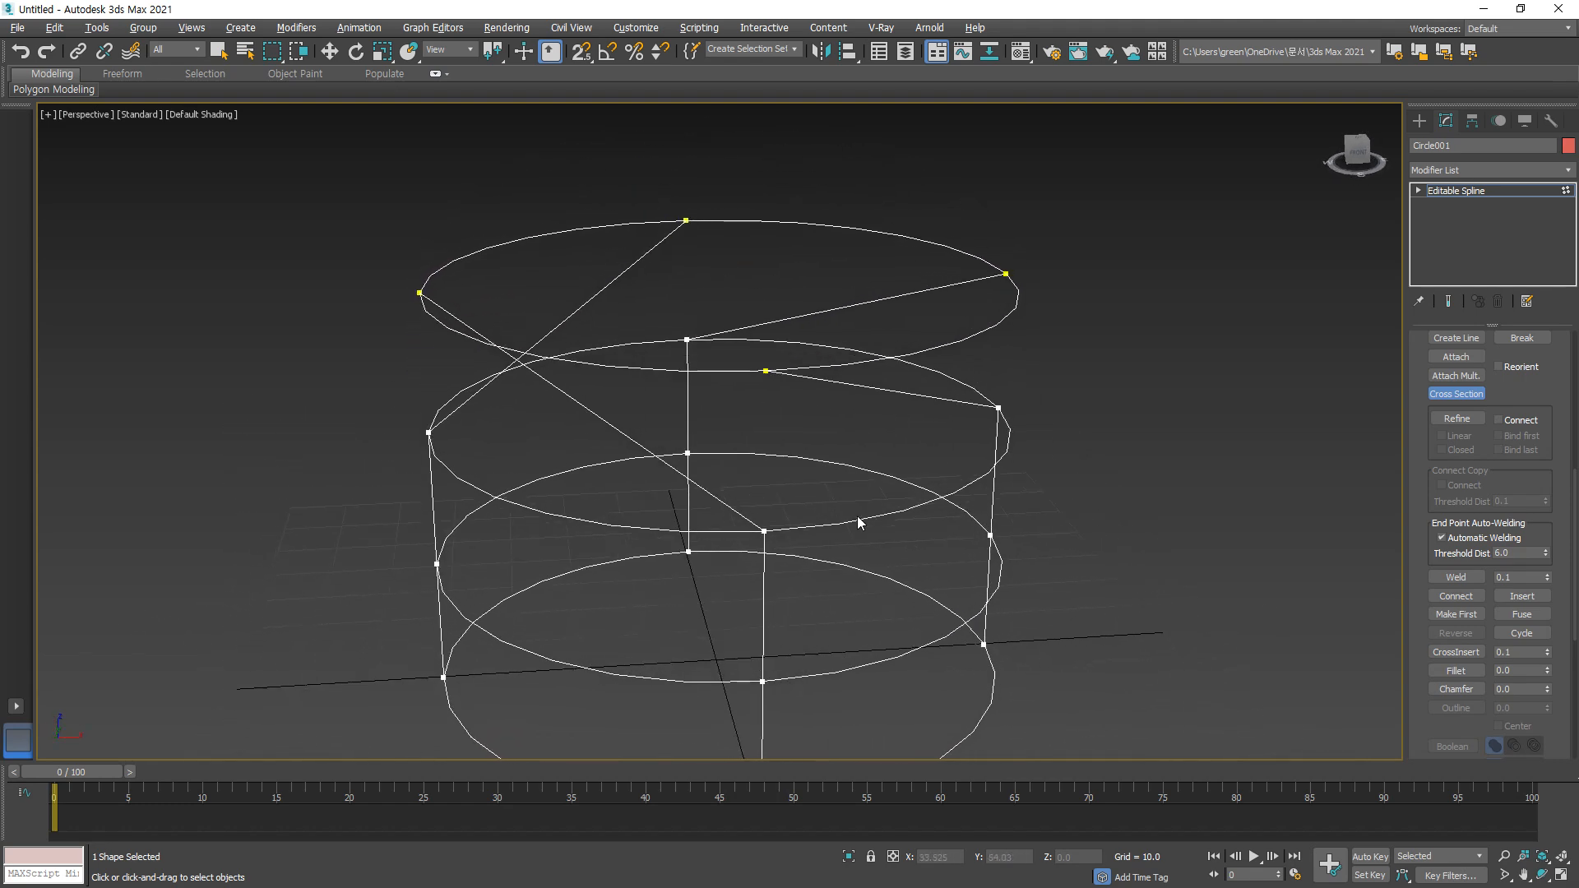
pyautogui.moveTo(758, 398)
pyautogui.mouseDown()
pyautogui.moveTo(773, 380)
pyautogui.moveTo(985, 415)
pyautogui.moveTo(981, 440)
pyautogui.moveTo(1049, 425)
pyautogui.moveTo(1034, 435)
pyautogui.mouseUp()
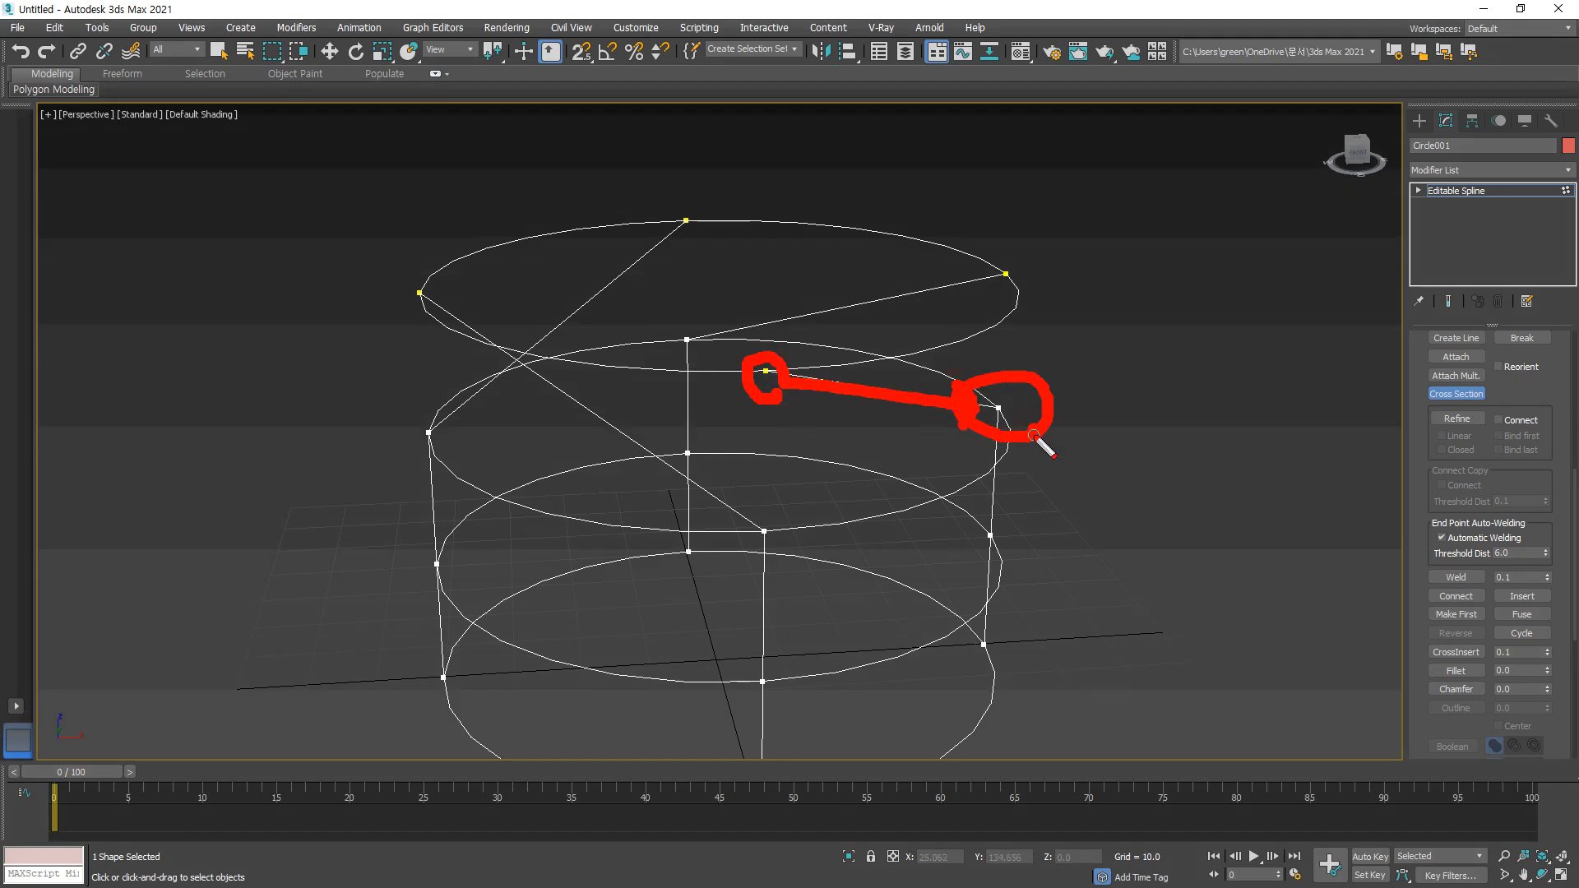
pyautogui.press('Escape')
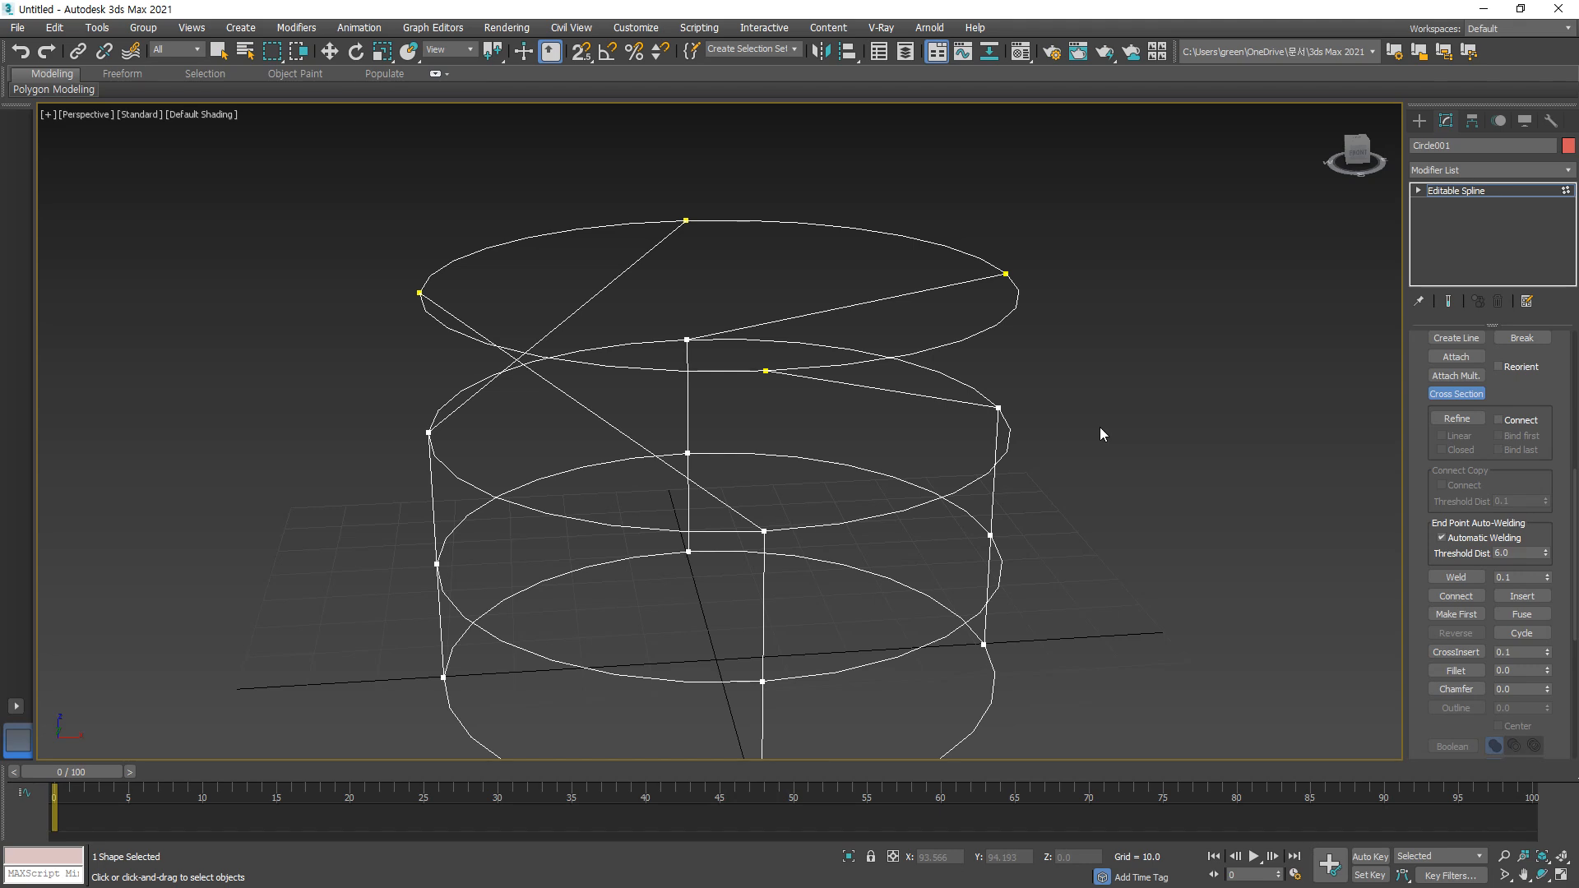
# Step: Undo the mismatched cross sections and the top circle's first-vertex change, and leave Cross Section mode
pyautogui.hotkey('ctrl', 'z')
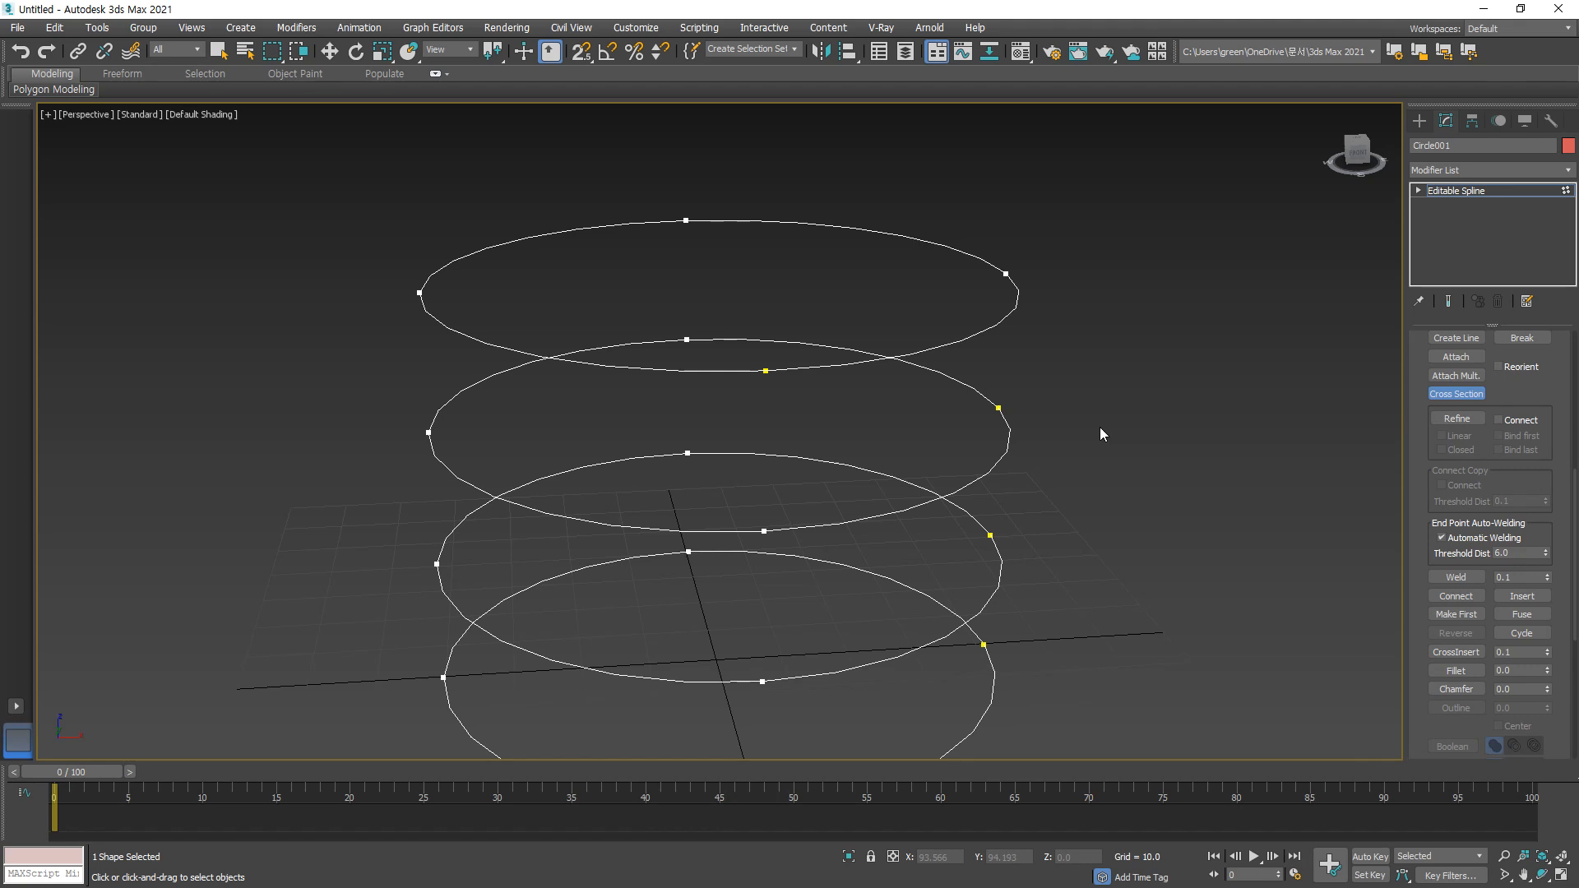
pyautogui.hotkey('ctrl', 'z')
pyautogui.hotkey('ctrl', 'z')
pyautogui.rightClick(1101, 433)
# Step: Connect the four circles in order from top to bottom with Cross Section splines
pyautogui.scroll(-3, 1075, 292)
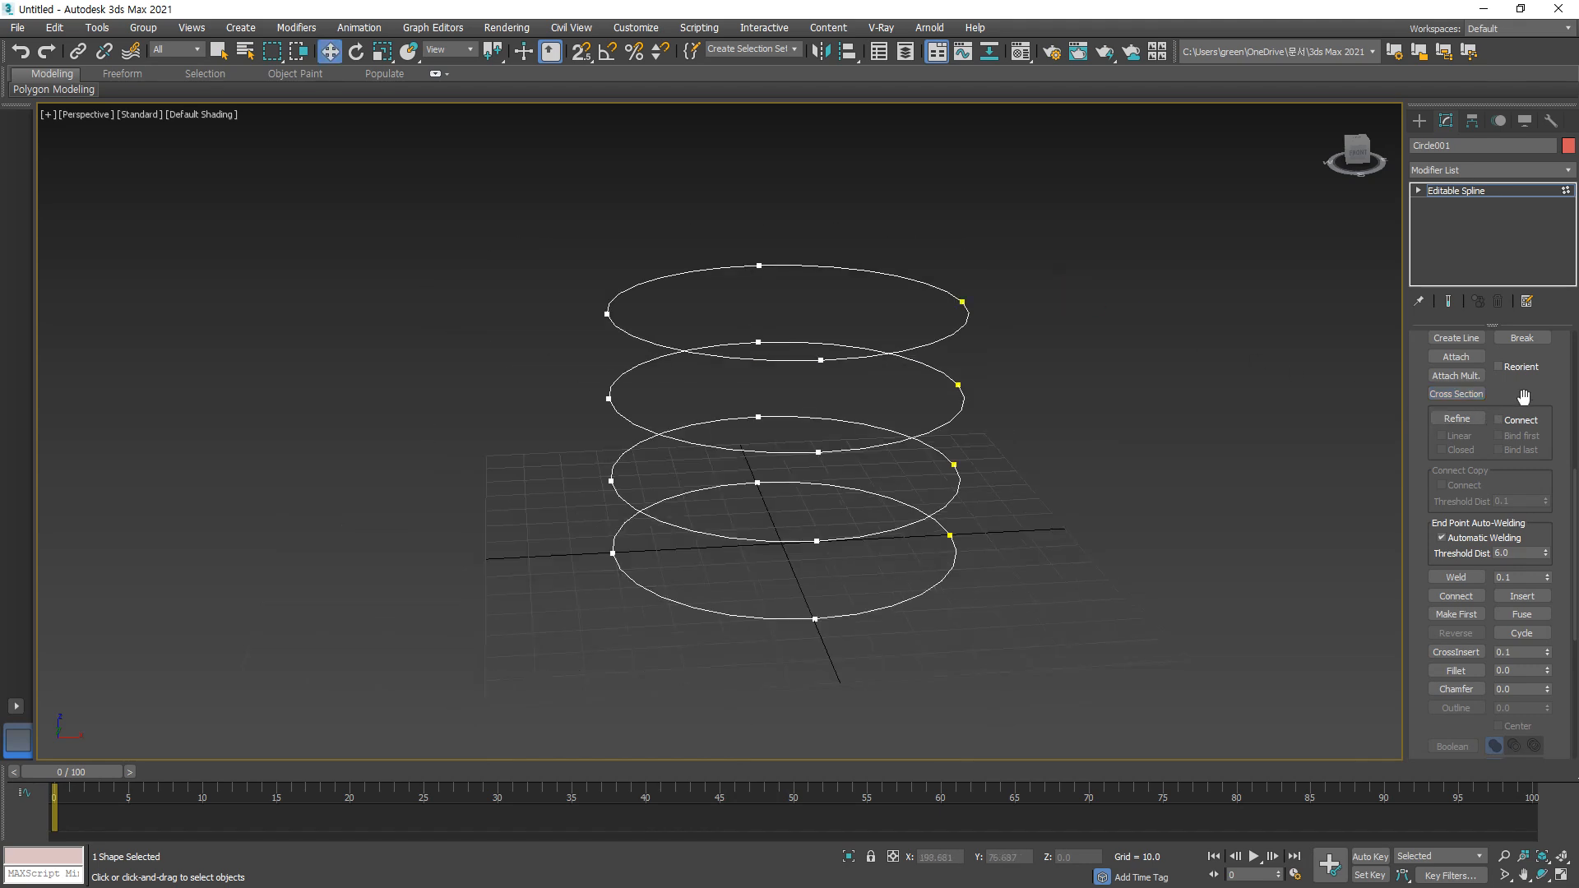
pyautogui.click(1472, 395)
pyautogui.click(947, 334)
pyautogui.click(946, 418)
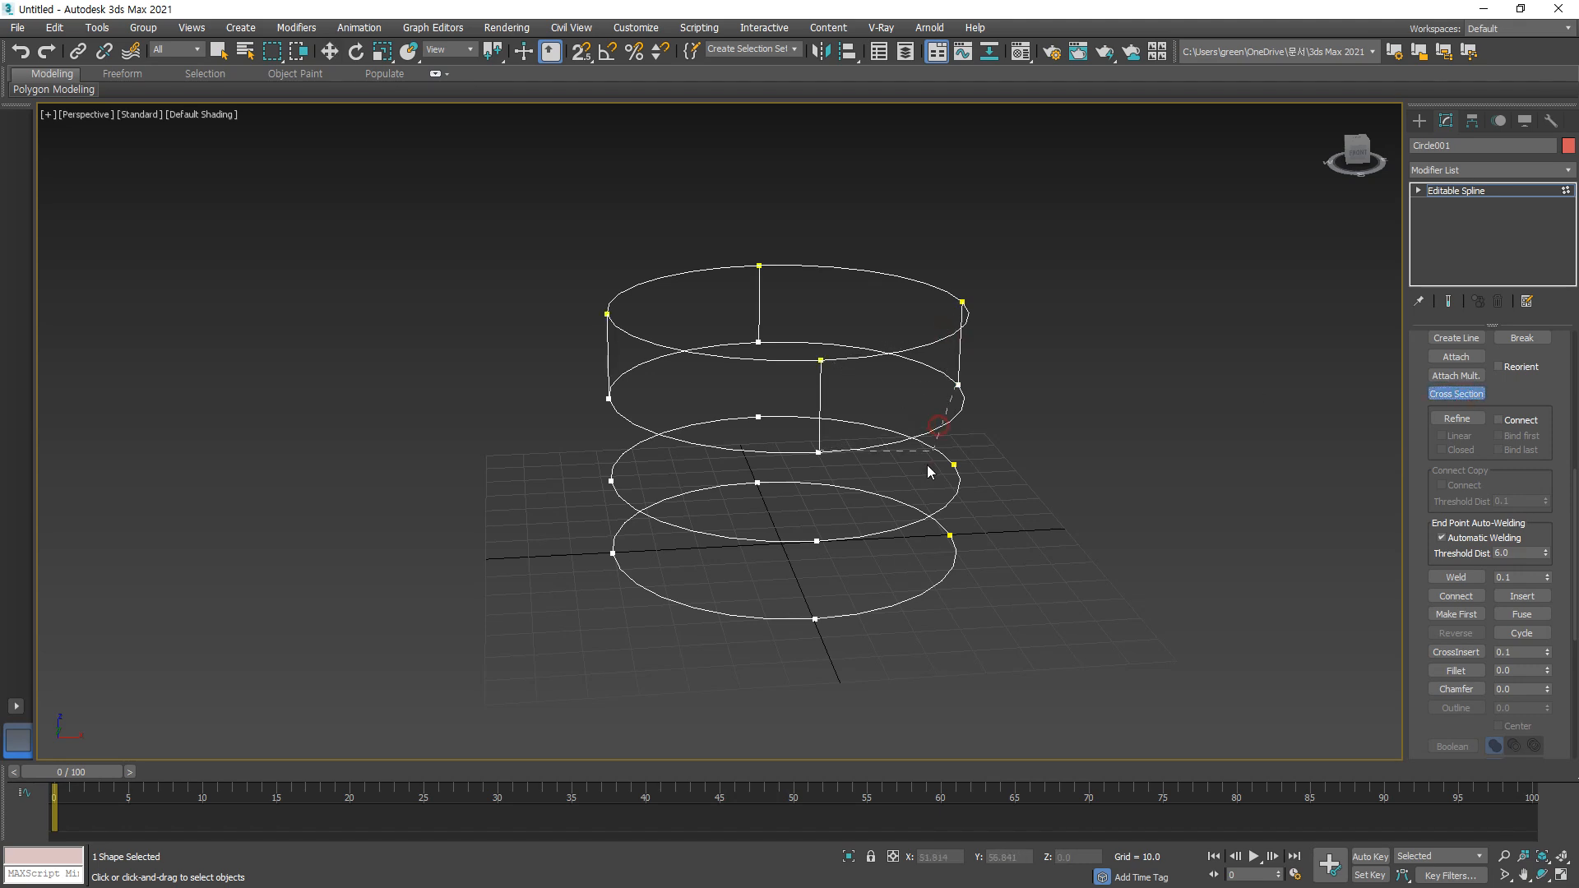
pyautogui.click(940, 492)
pyautogui.click(930, 588)
pyautogui.rightClick(1032, 663)
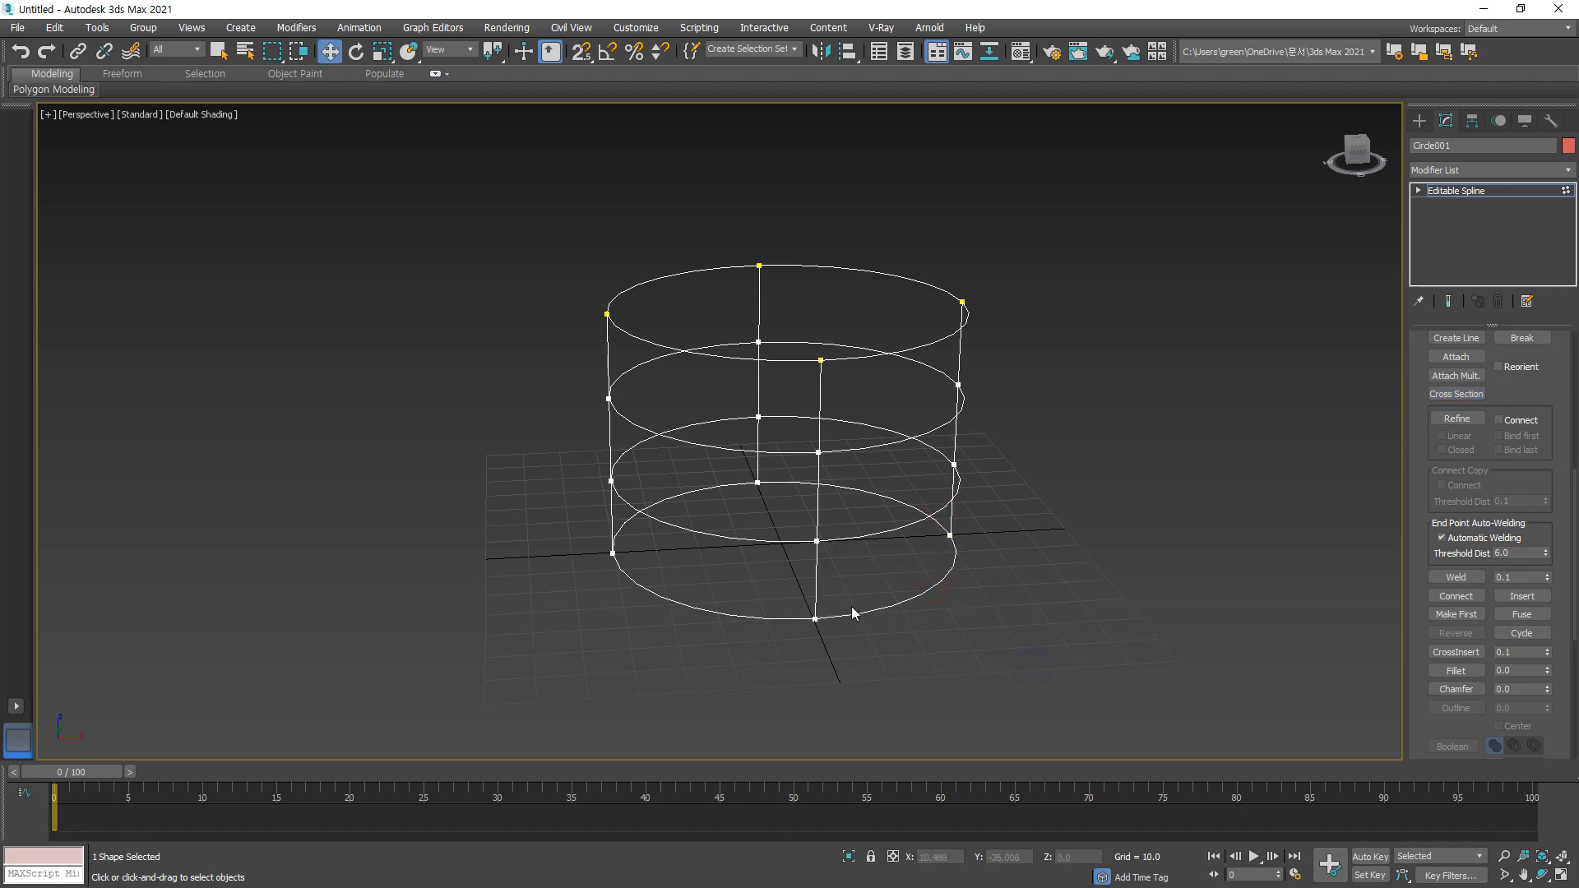
# Step: Leave Cross Section mode and select the vertex where the second-lowest circle meets the front vertical spline
pyautogui.rightClick(920, 646)
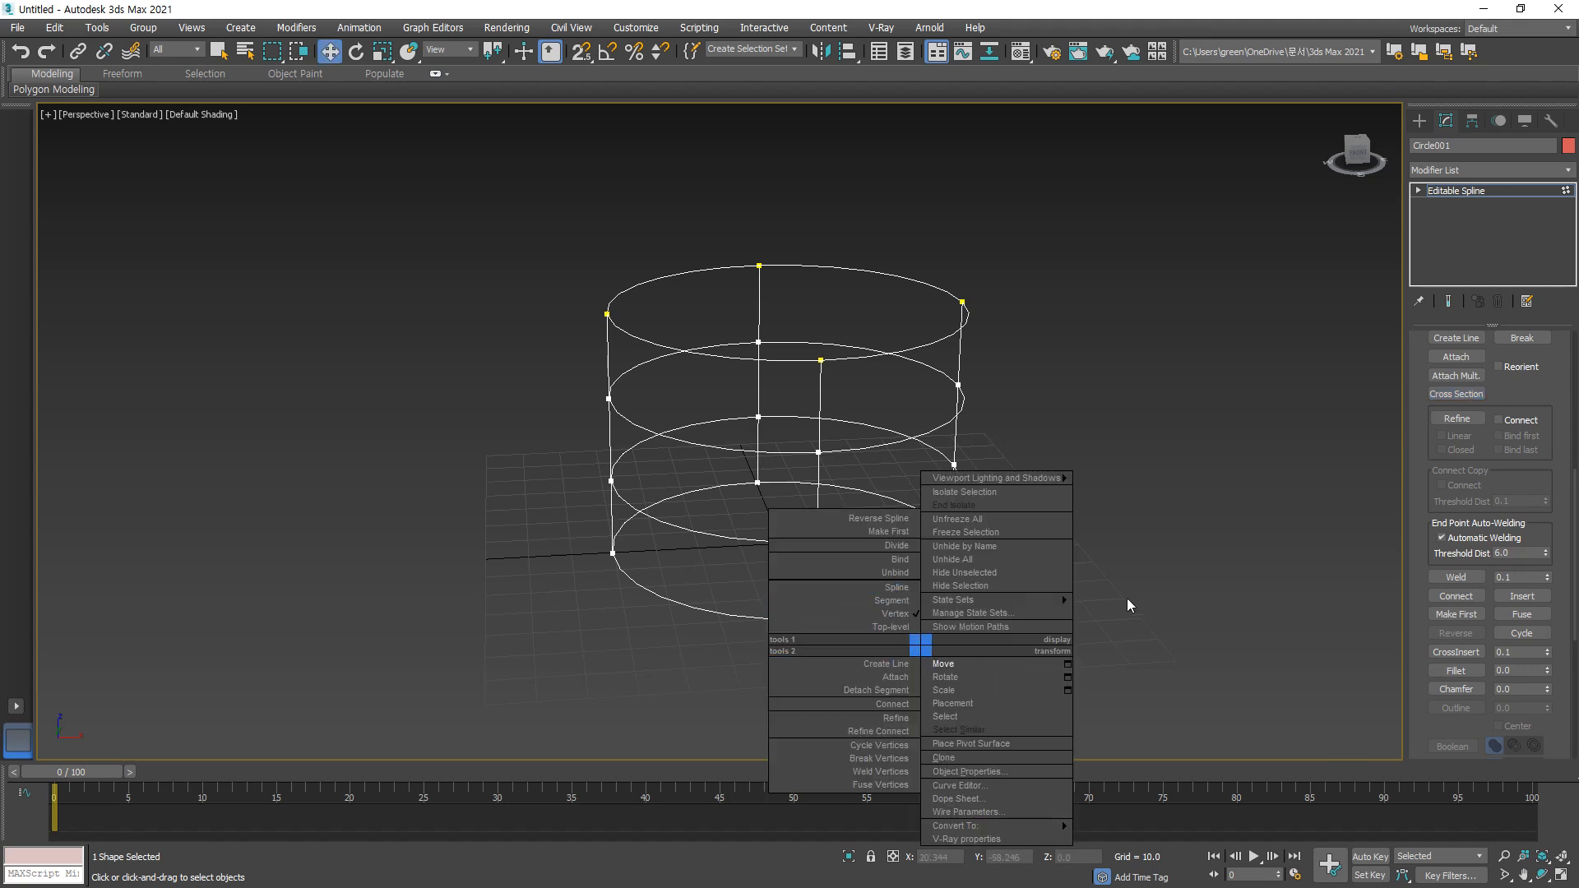
pyautogui.scroll(8, 821, 554)
pyautogui.click(659, 441)
pyautogui.scroll(-3, 718, 516)
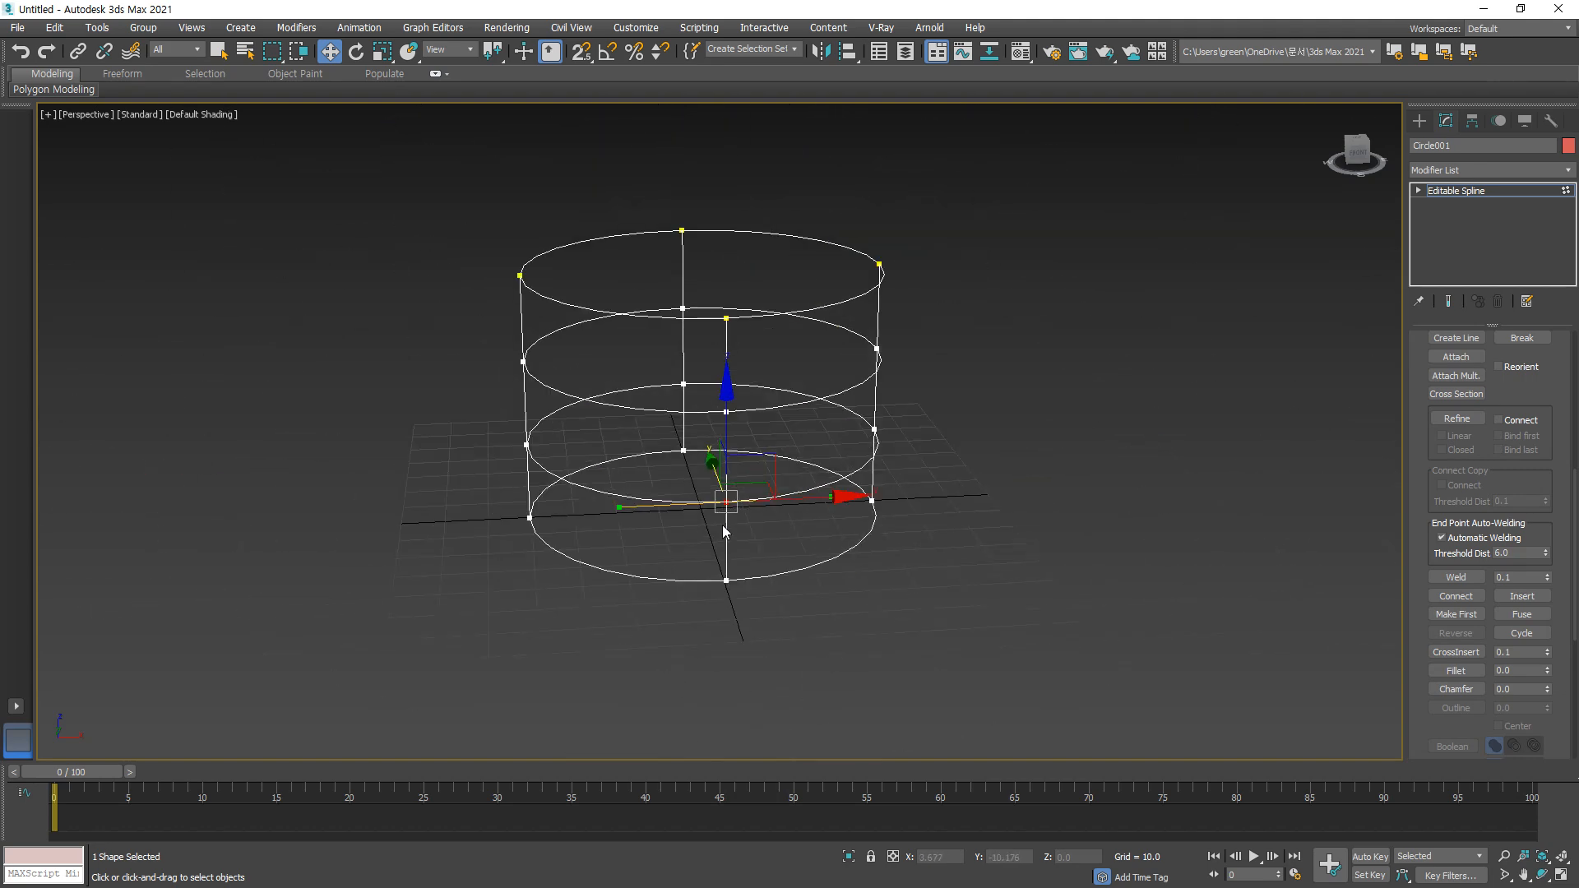
pyautogui.scroll(3, 721, 524)
pyautogui.moveTo(752, 513)
pyautogui.mouseDown()
pyautogui.moveTo(709, 524)
pyautogui.moveTo(782, 481)
pyautogui.moveTo(748, 527)
pyautogui.mouseUp()
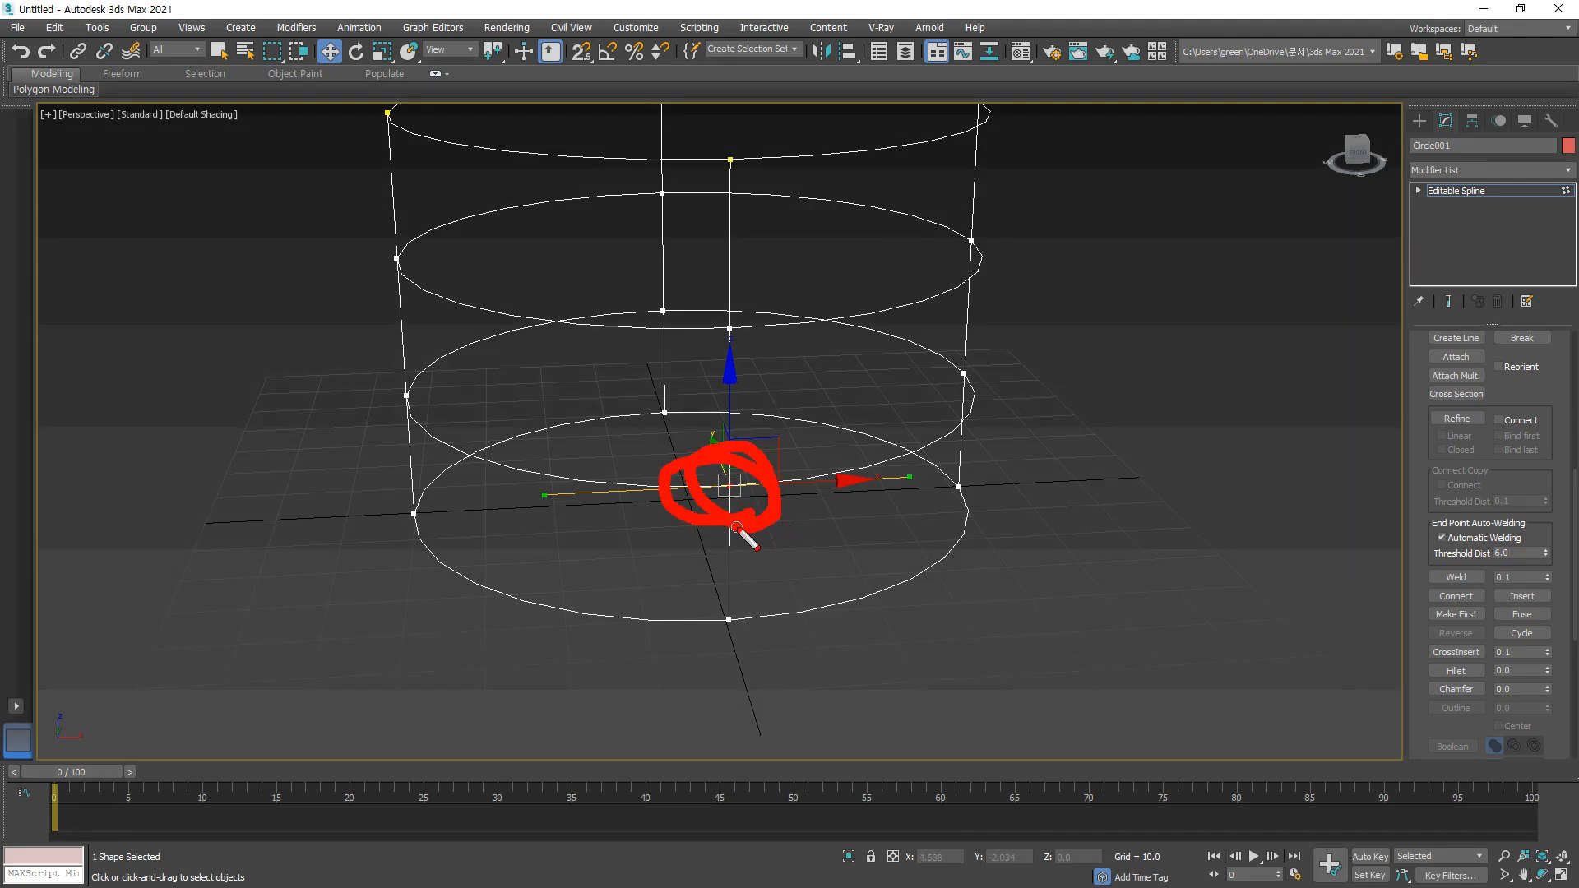
pyautogui.moveTo(819, 575)
pyautogui.mouseDown()
pyautogui.moveTo(863, 617)
pyautogui.moveTo(905, 579)
pyautogui.mouseUp()
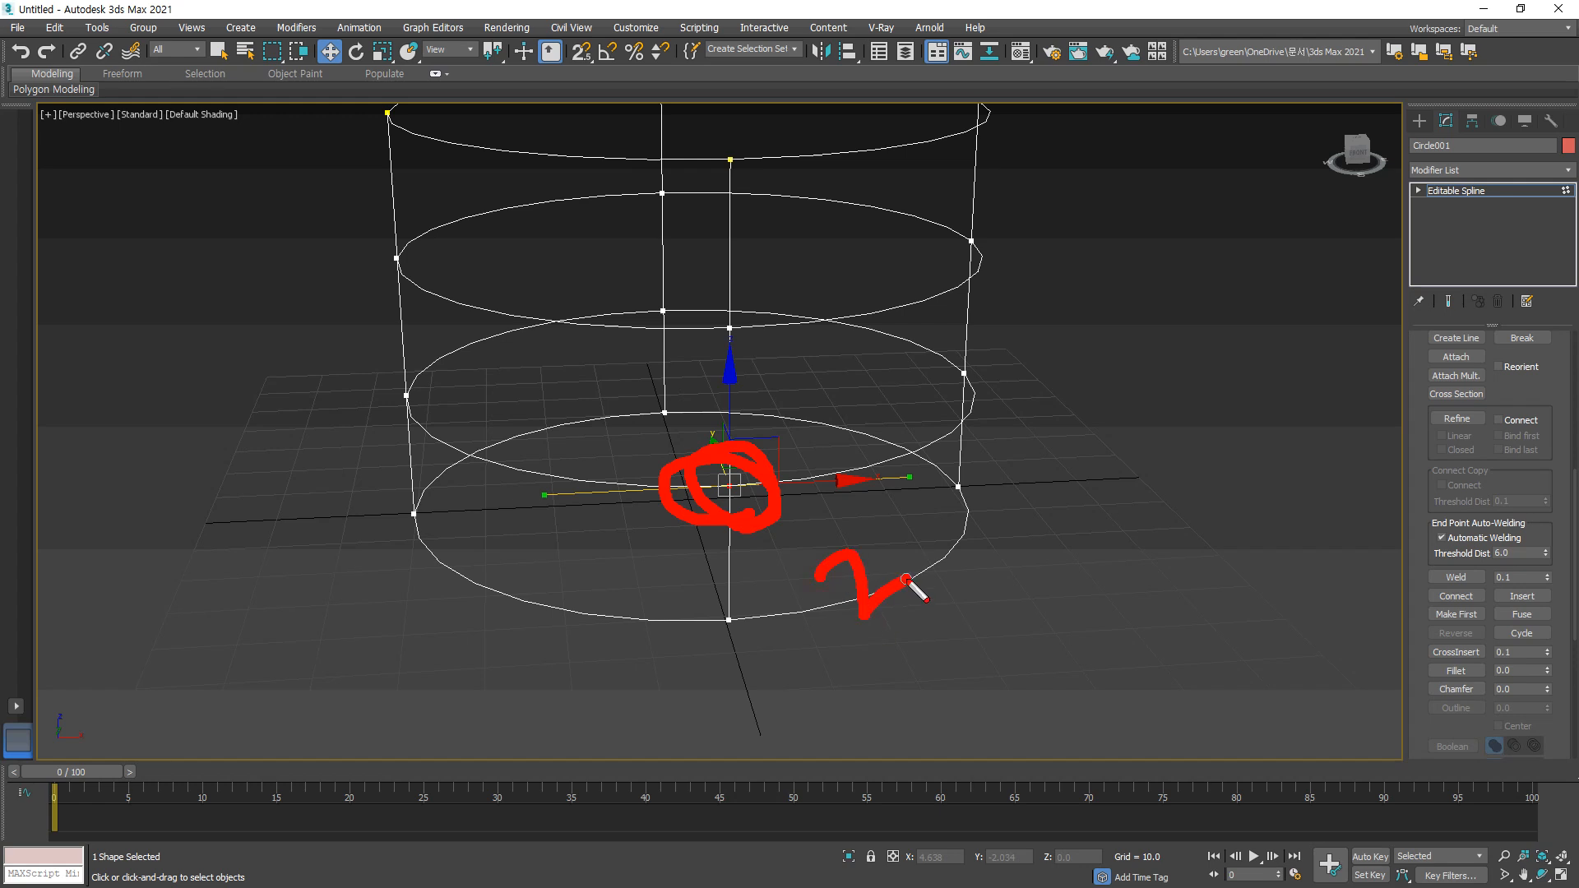
pyautogui.moveTo(904, 433)
pyautogui.mouseDown()
pyautogui.moveTo(818, 485)
pyautogui.moveTo(582, 469)
pyautogui.moveTo(551, 450)
pyautogui.mouseUp()
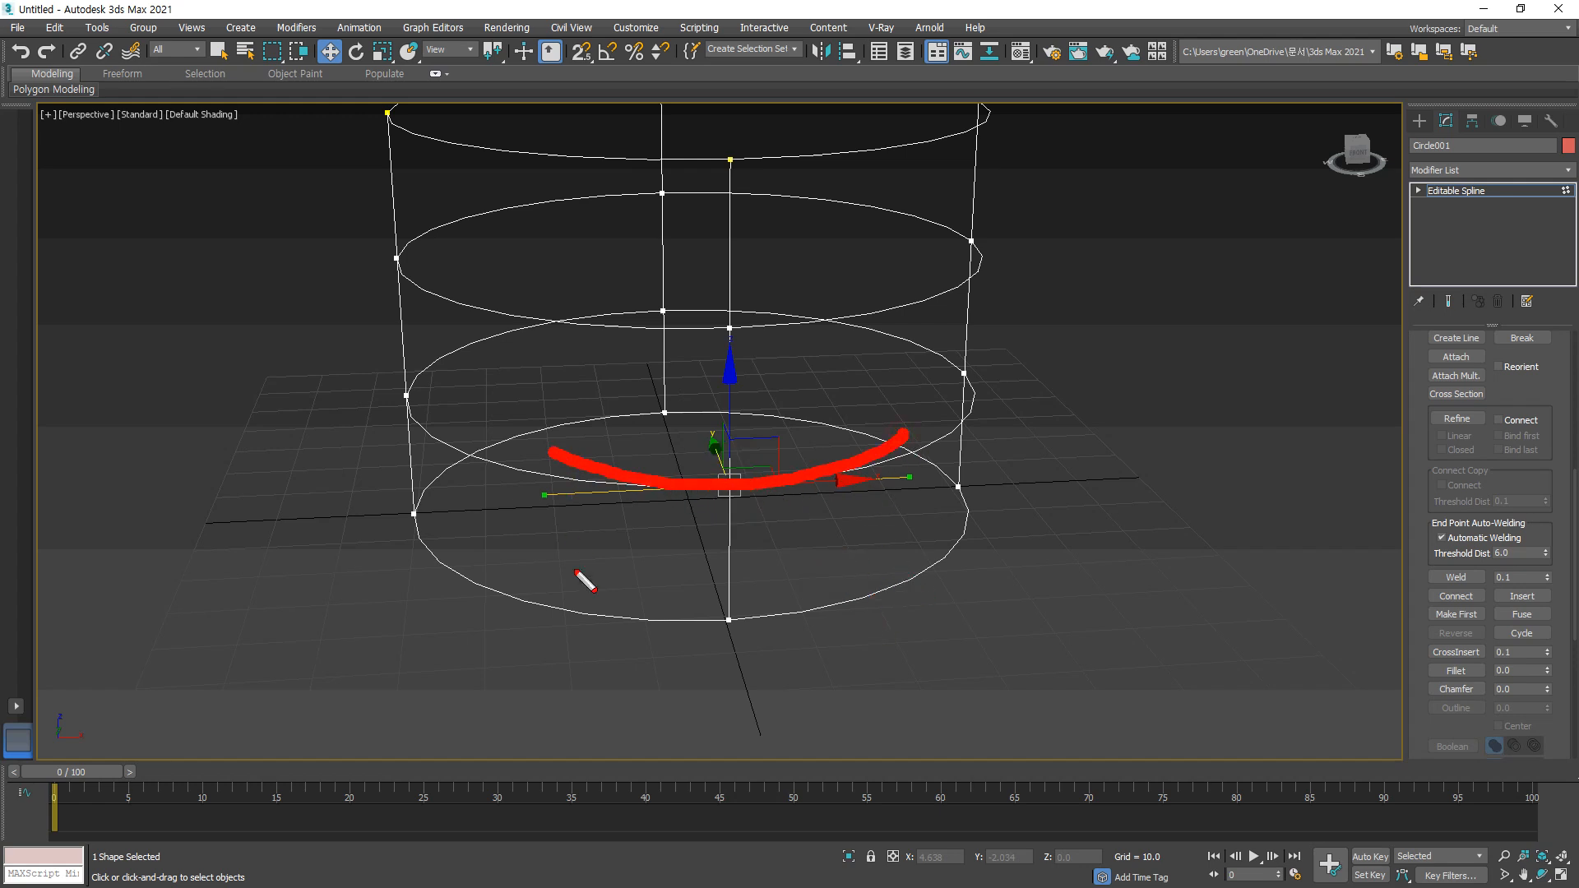
pyautogui.moveTo(606, 563); pyautogui.dragTo(604, 598)
pyautogui.moveTo(714, 333); pyautogui.dragTo(725, 690)
pyautogui.moveTo(805, 533); pyautogui.dragTo(812, 580)
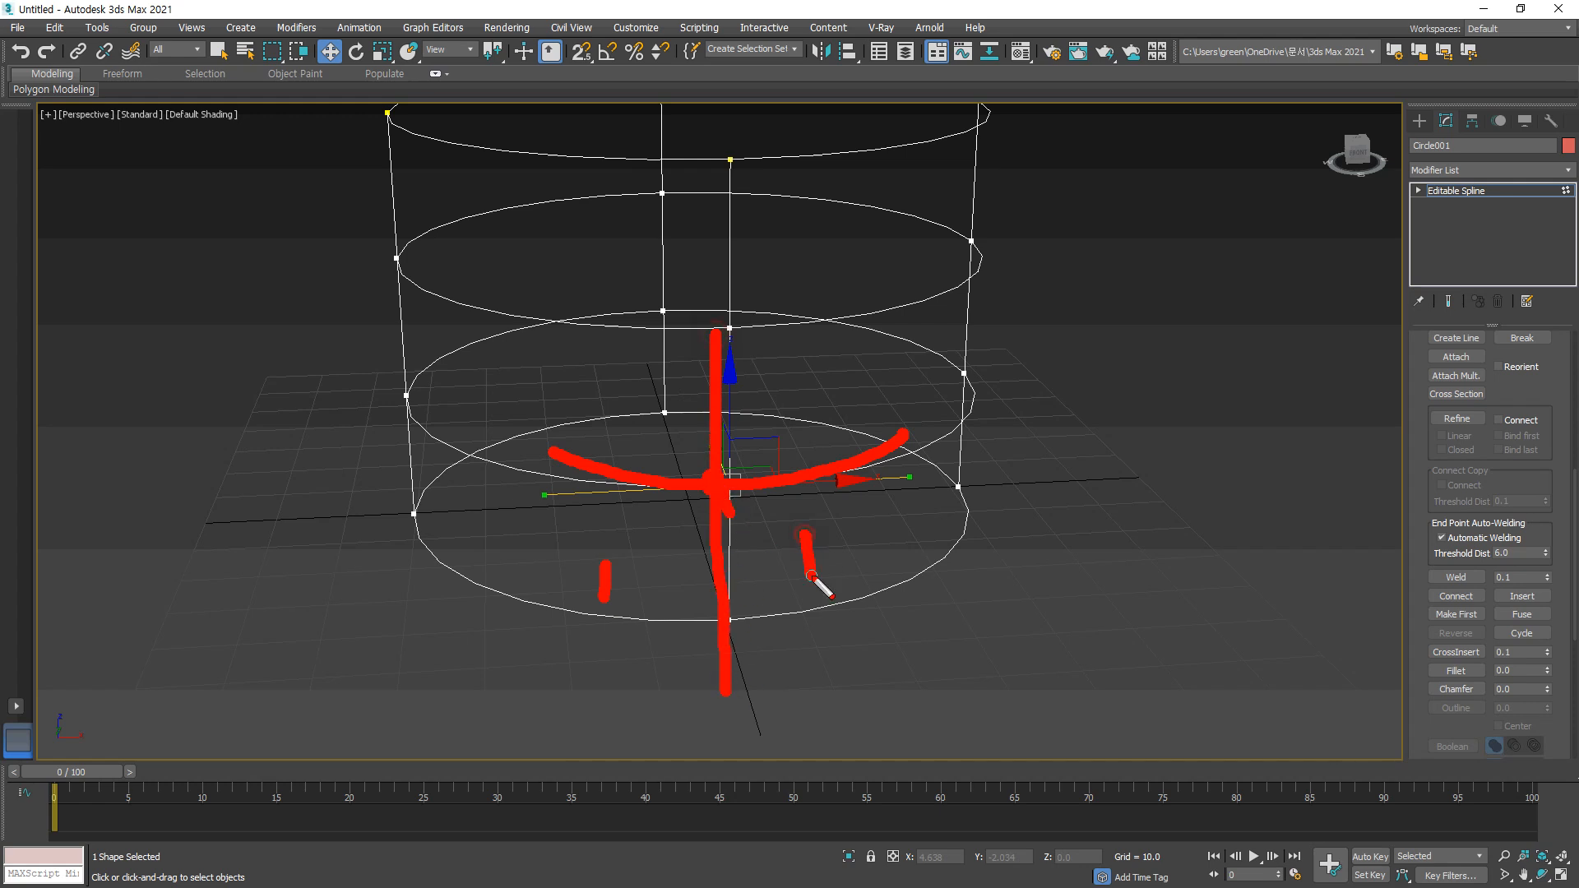
pyautogui.press('Escape')
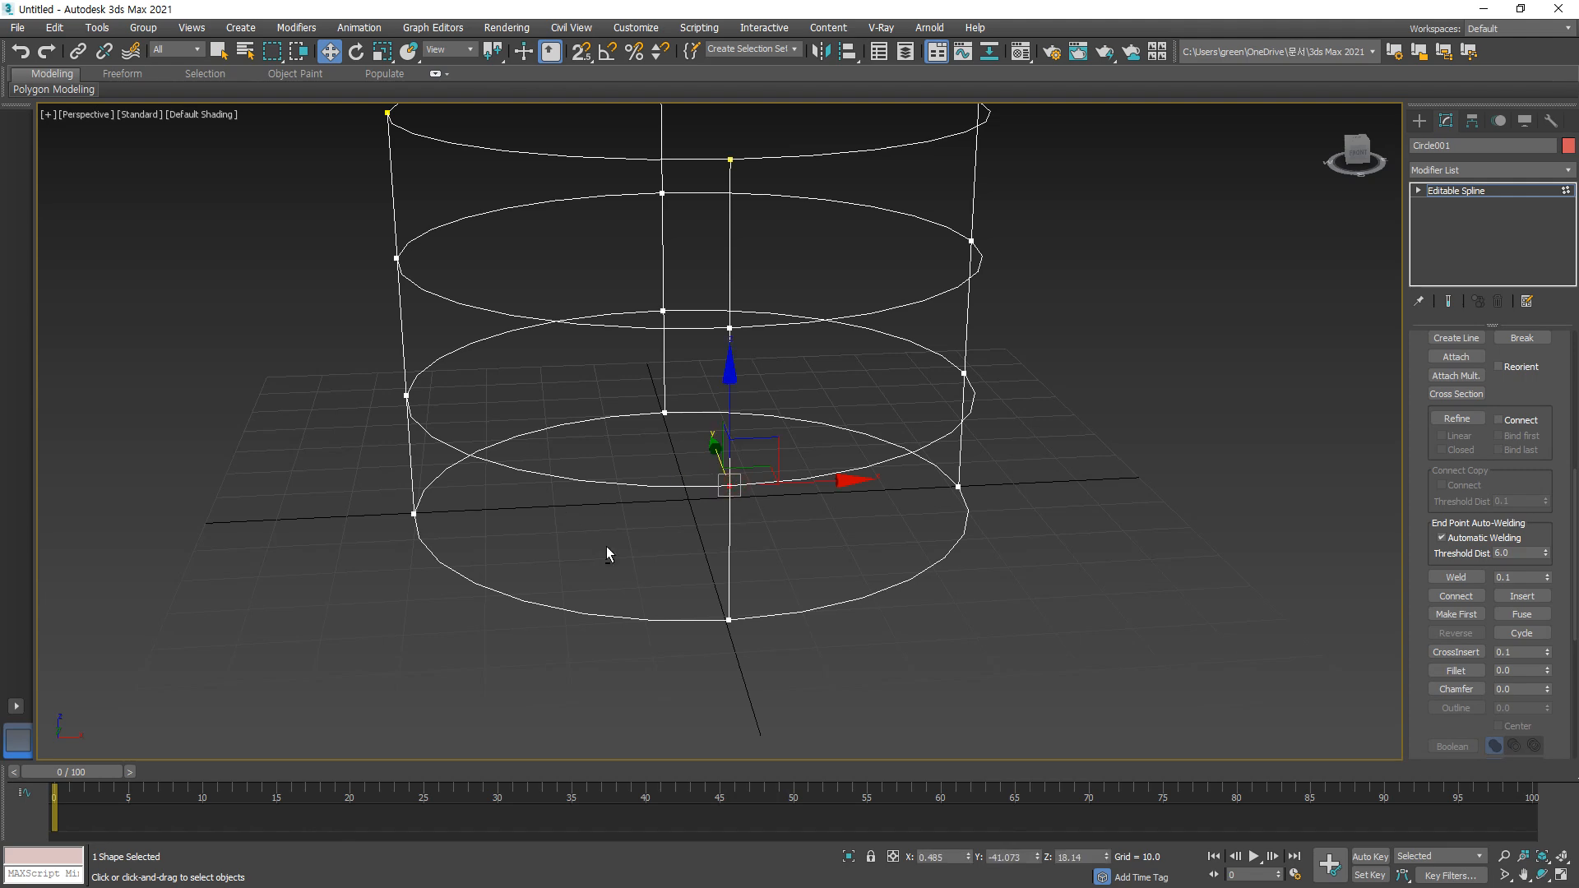
# Step: Try moving one of the overlapping vertices on the second-lowest circle along the Y axis, undoing each move, and clear the vertex selection
pyautogui.keyDown('alt'); pyautogui.moveTo(606, 550); pyautogui.dragTo(780, 503, button='middle'); pyautogui.keyUp('alt')
pyautogui.moveTo(827, 455); pyautogui.dragTo(856, 469)
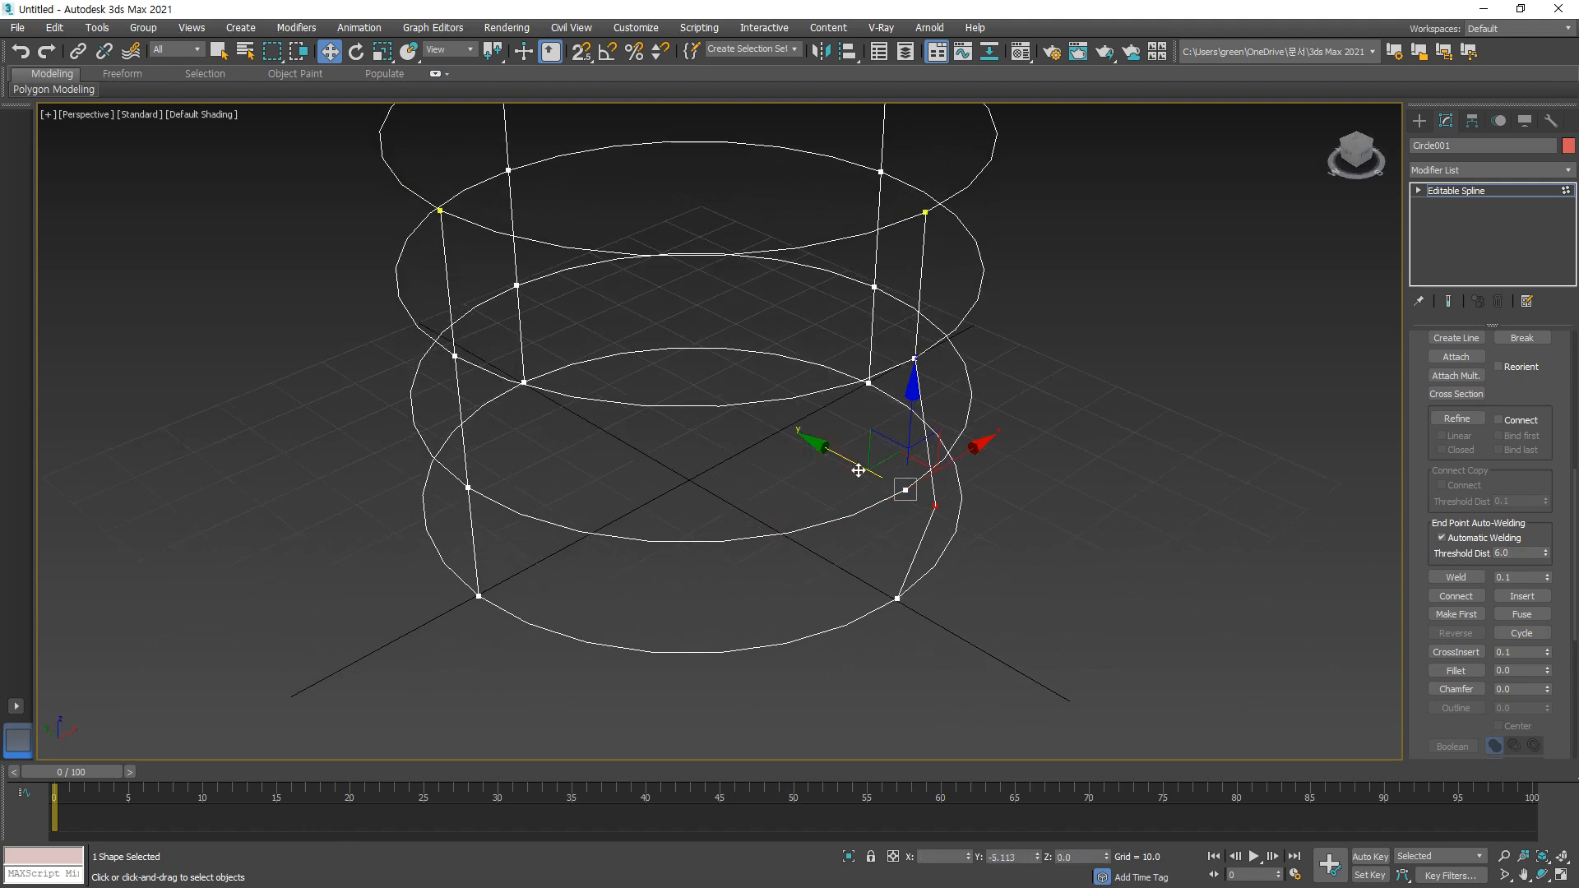
pyautogui.scroll(3, 605, 645)
pyautogui.moveTo(606, 645); pyautogui.dragTo(1166, 523, button='middle')
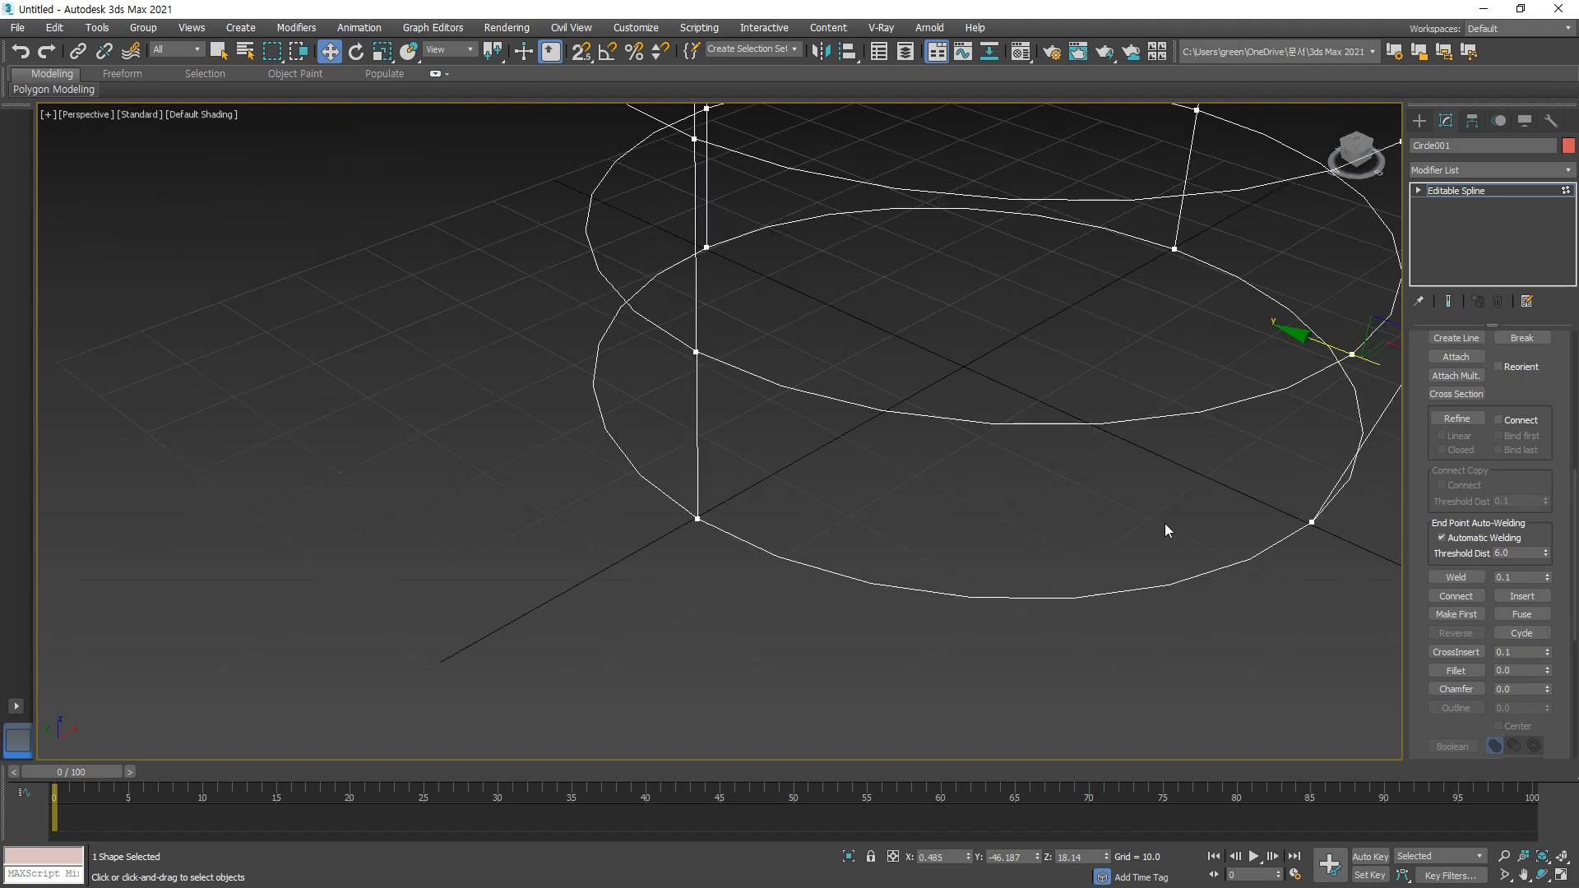
pyautogui.moveTo(1176, 444); pyautogui.dragTo(737, 539, button='middle')
pyautogui.scroll(3, 850, 422)
pyautogui.hotkey('ctrl', 'z')
pyautogui.moveTo(609, 256); pyautogui.dragTo(642, 273)
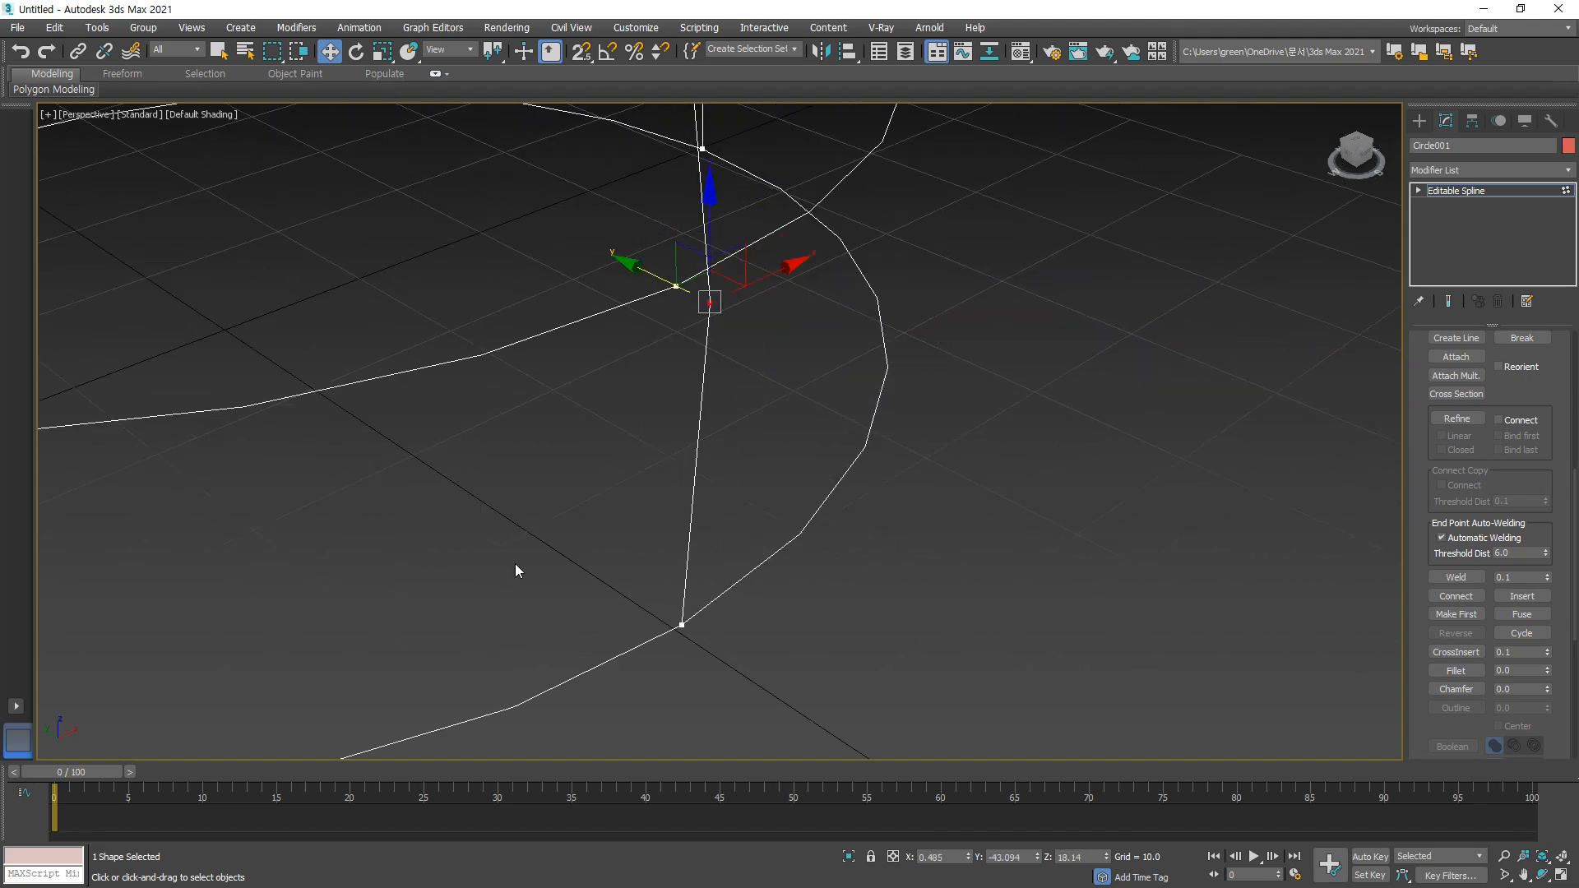
pyautogui.hotkey('ctrl', 'z')
pyautogui.click(899, 546)
pyautogui.scroll(-8, 712, 480)
pyautogui.moveTo(709, 356); pyautogui.dragTo(708, 406, button='middle')
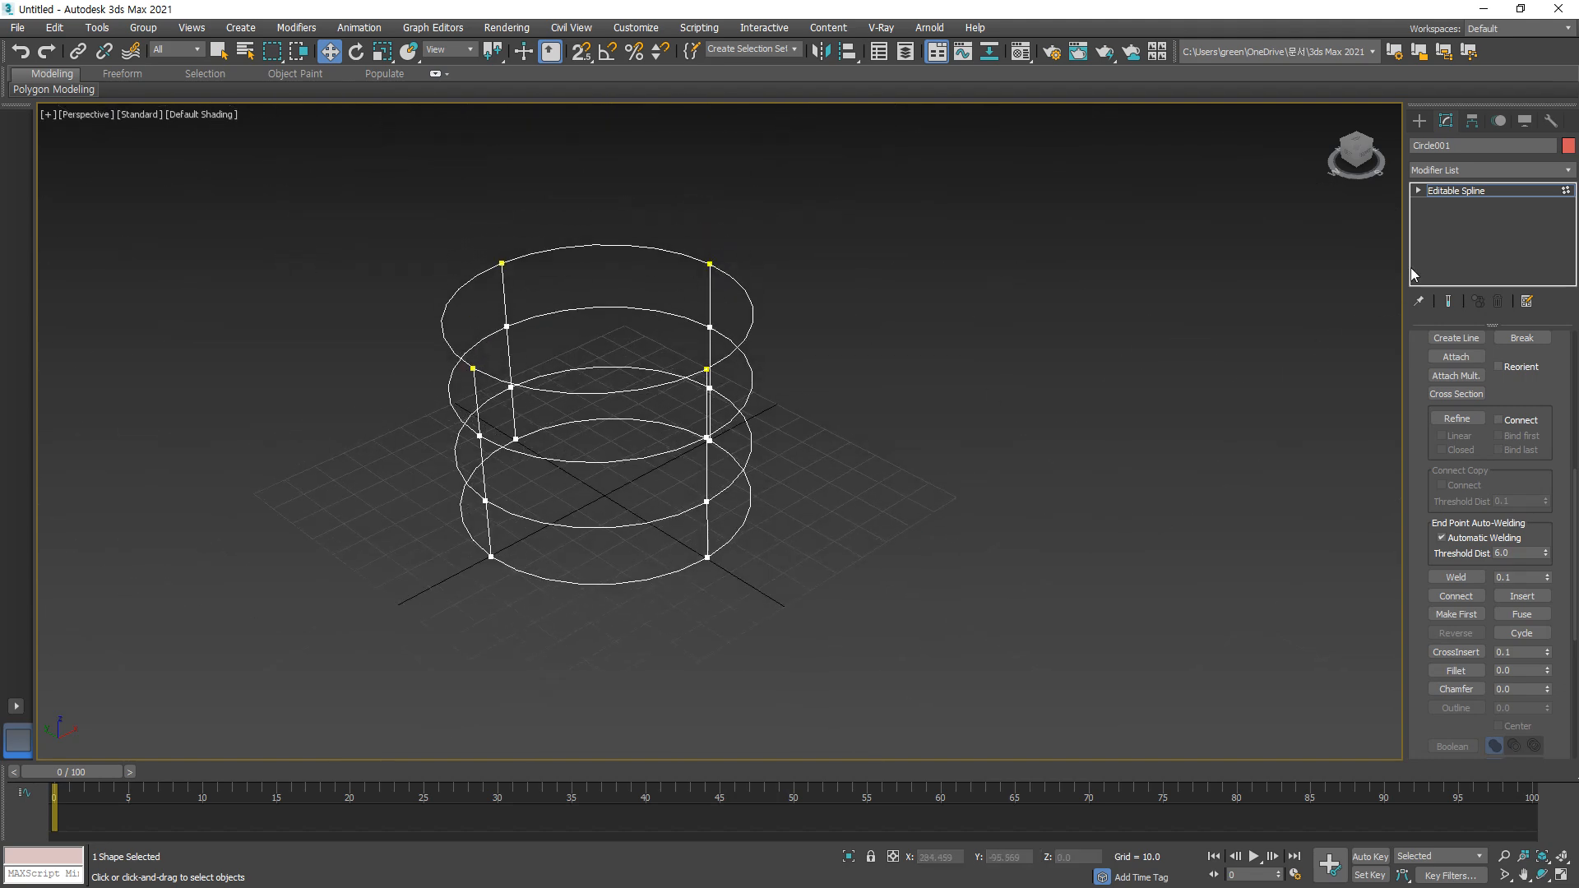
# Step: Return from Vertex level to the Editable Spline's object level and keep the whole spline cage selected
pyautogui.click(1481, 195)
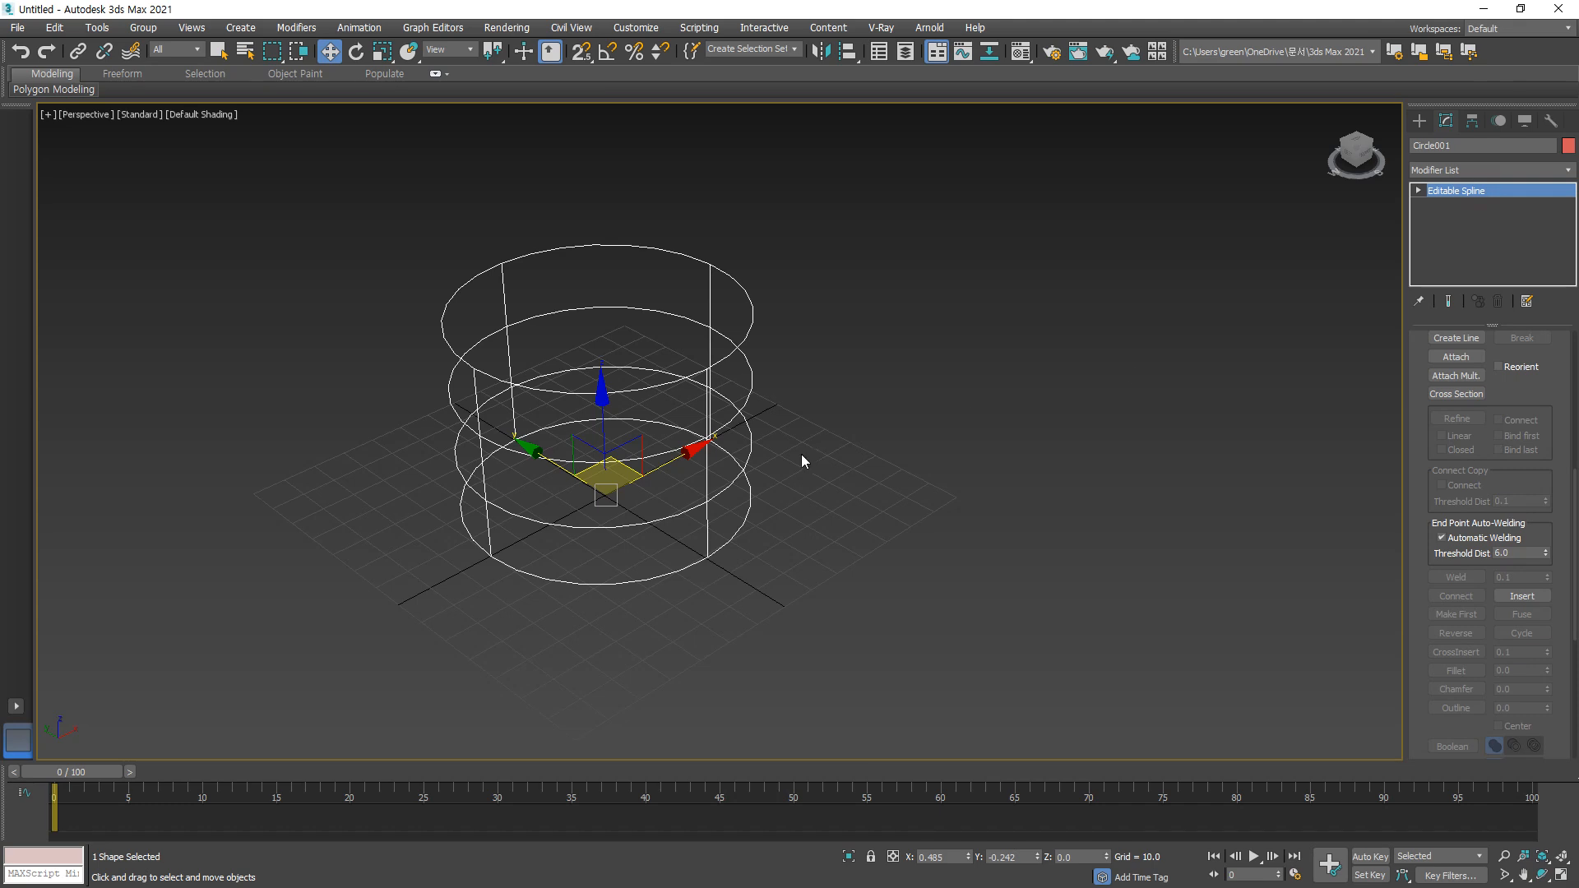
pyautogui.click(839, 514)
pyautogui.moveTo(887, 482); pyautogui.dragTo(592, 311)
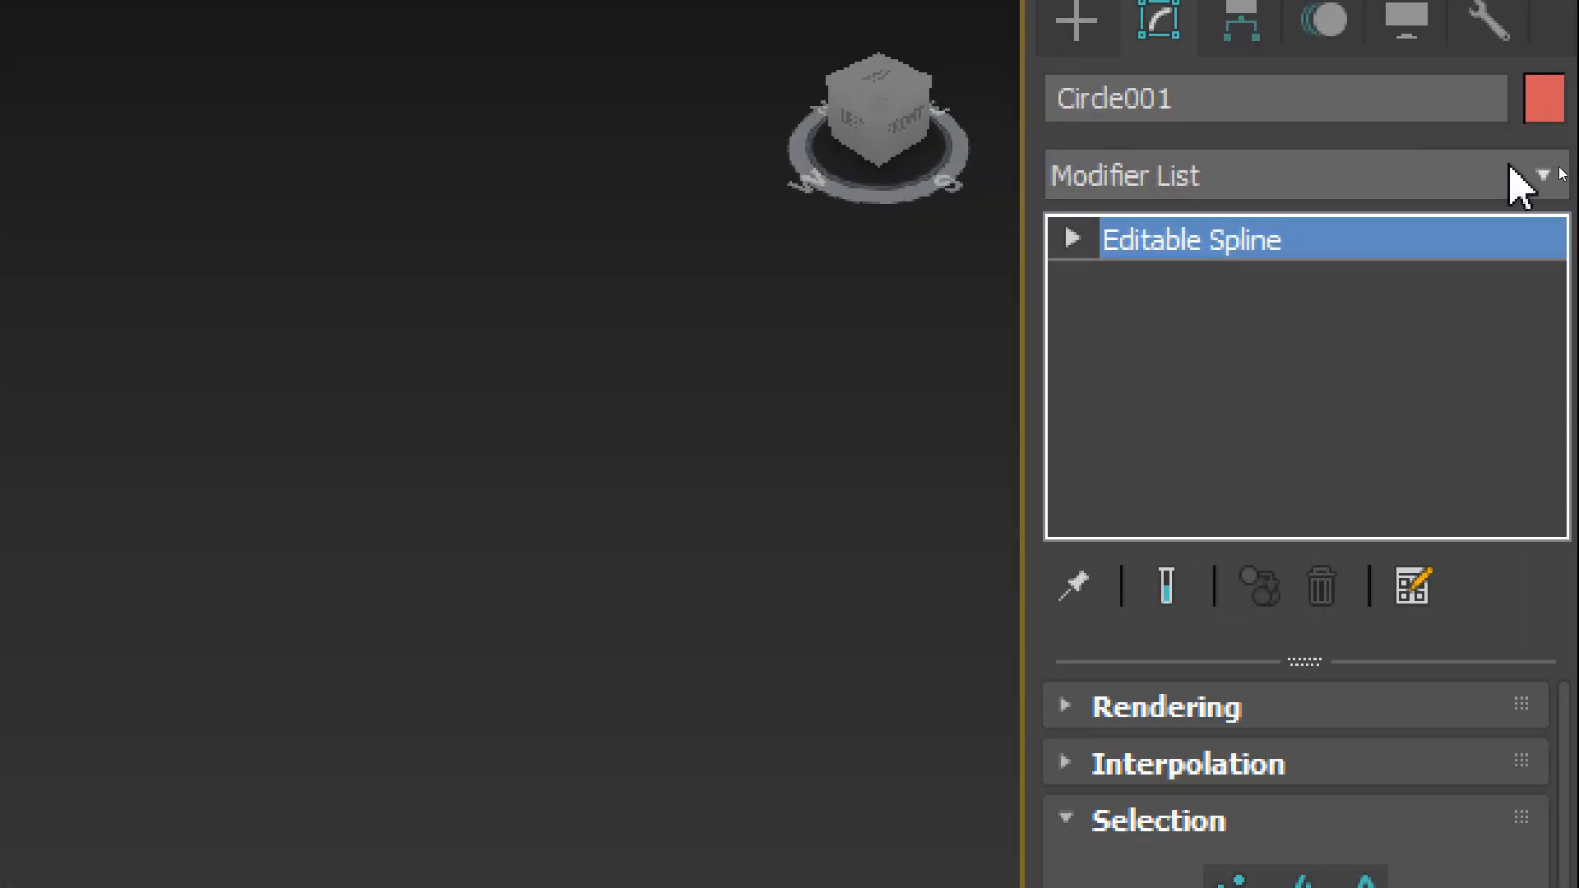
pyautogui.click(1550, 170)
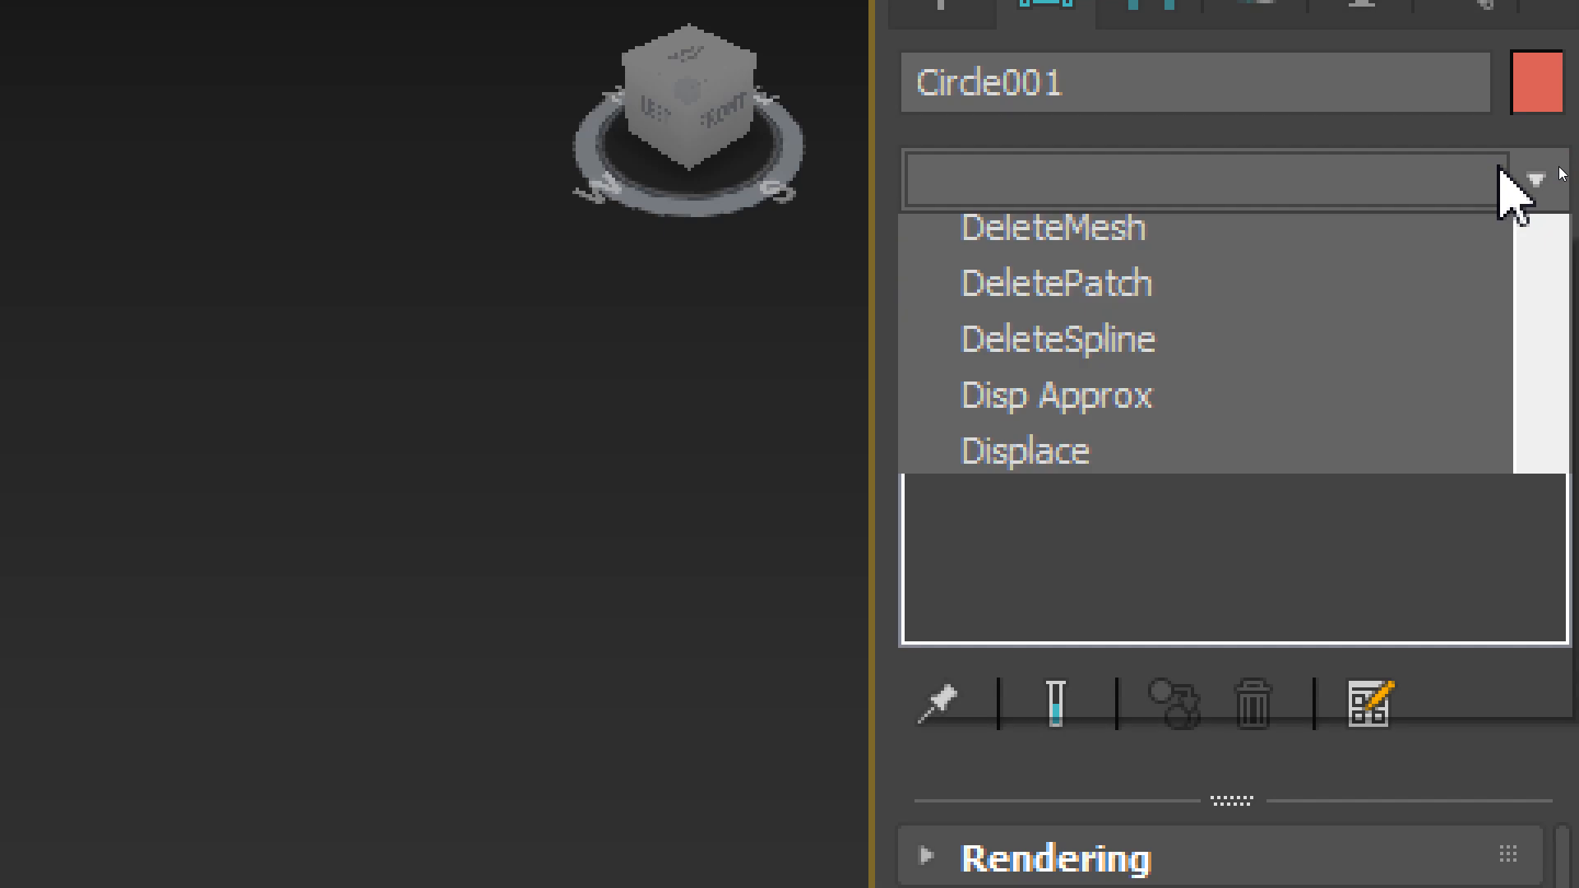
pyautogui.write('spline')
pyautogui.press('s')
pyautogui.press('s')
pyautogui.press('s')
pyautogui.press('s')
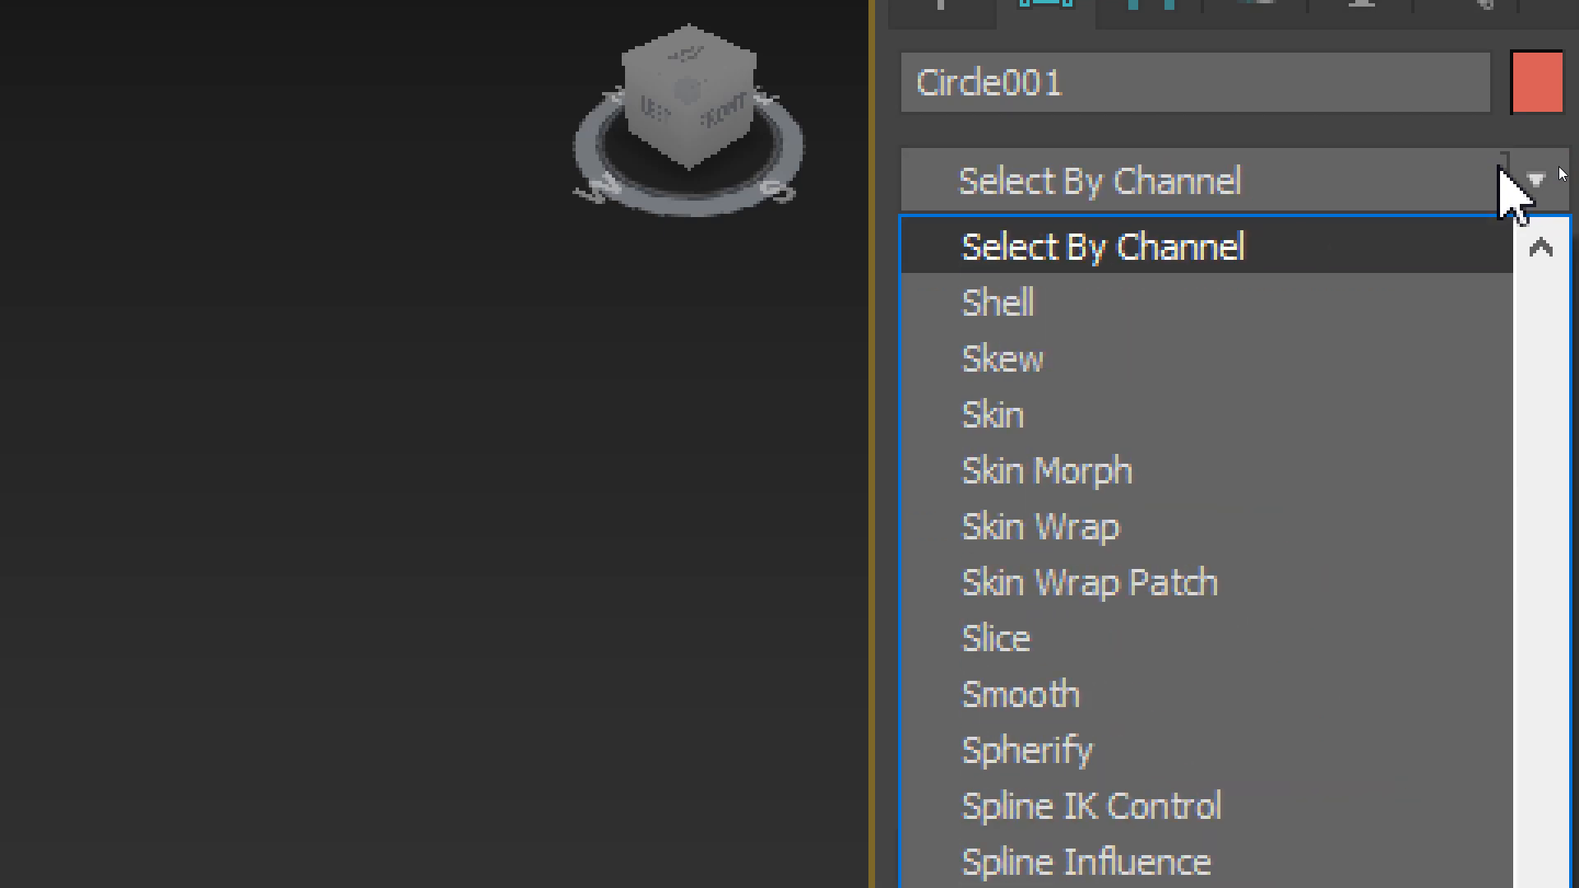
pyautogui.click(1429, 421)
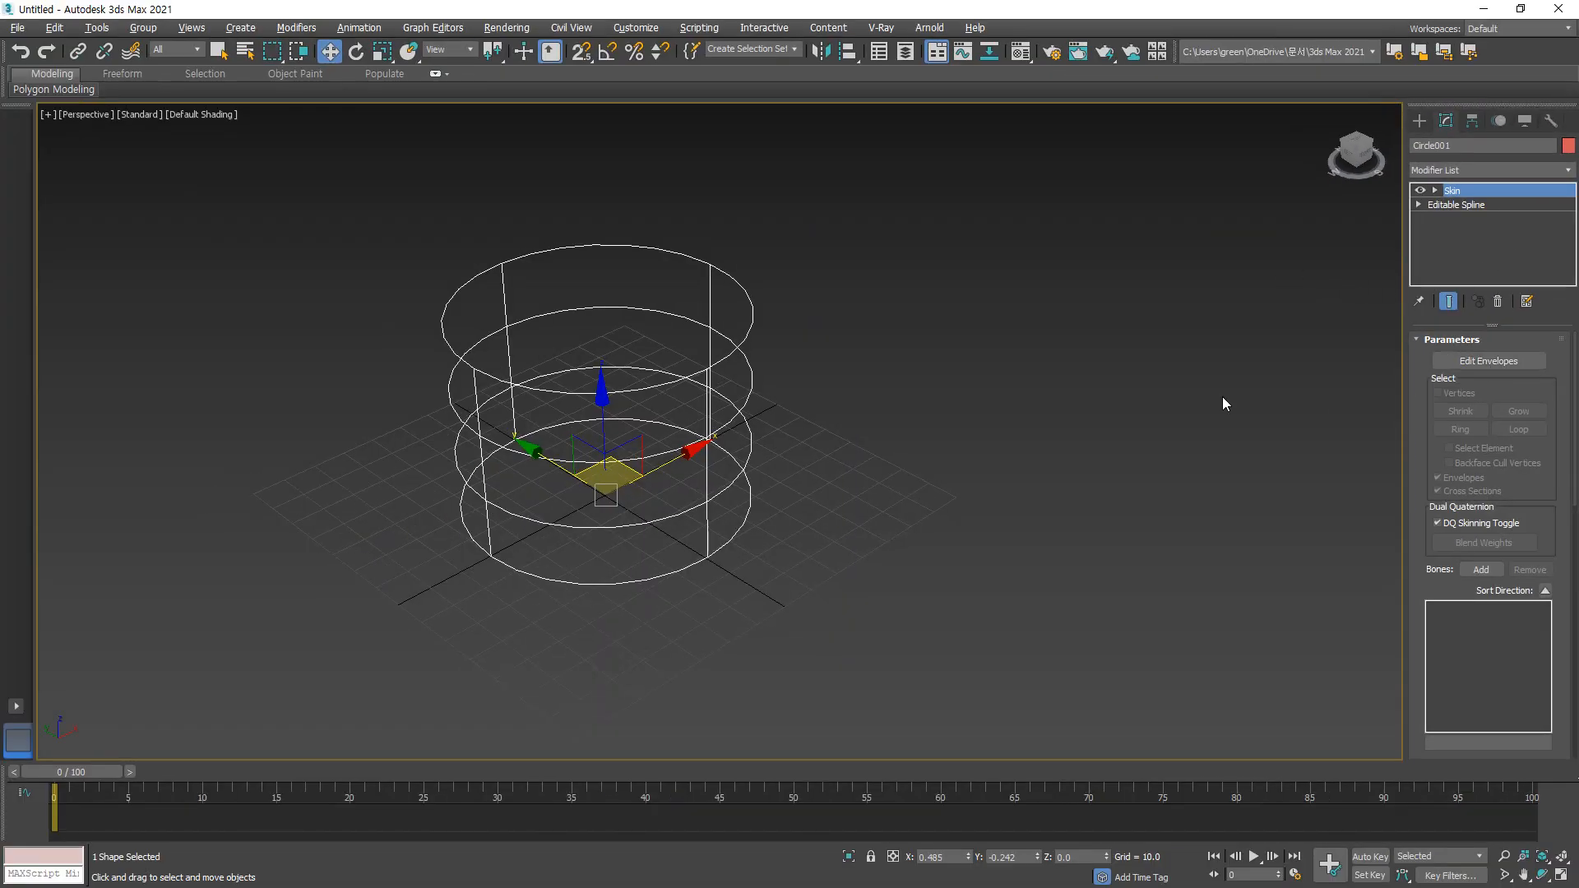
pyautogui.hotkey('ctrl', 'z')
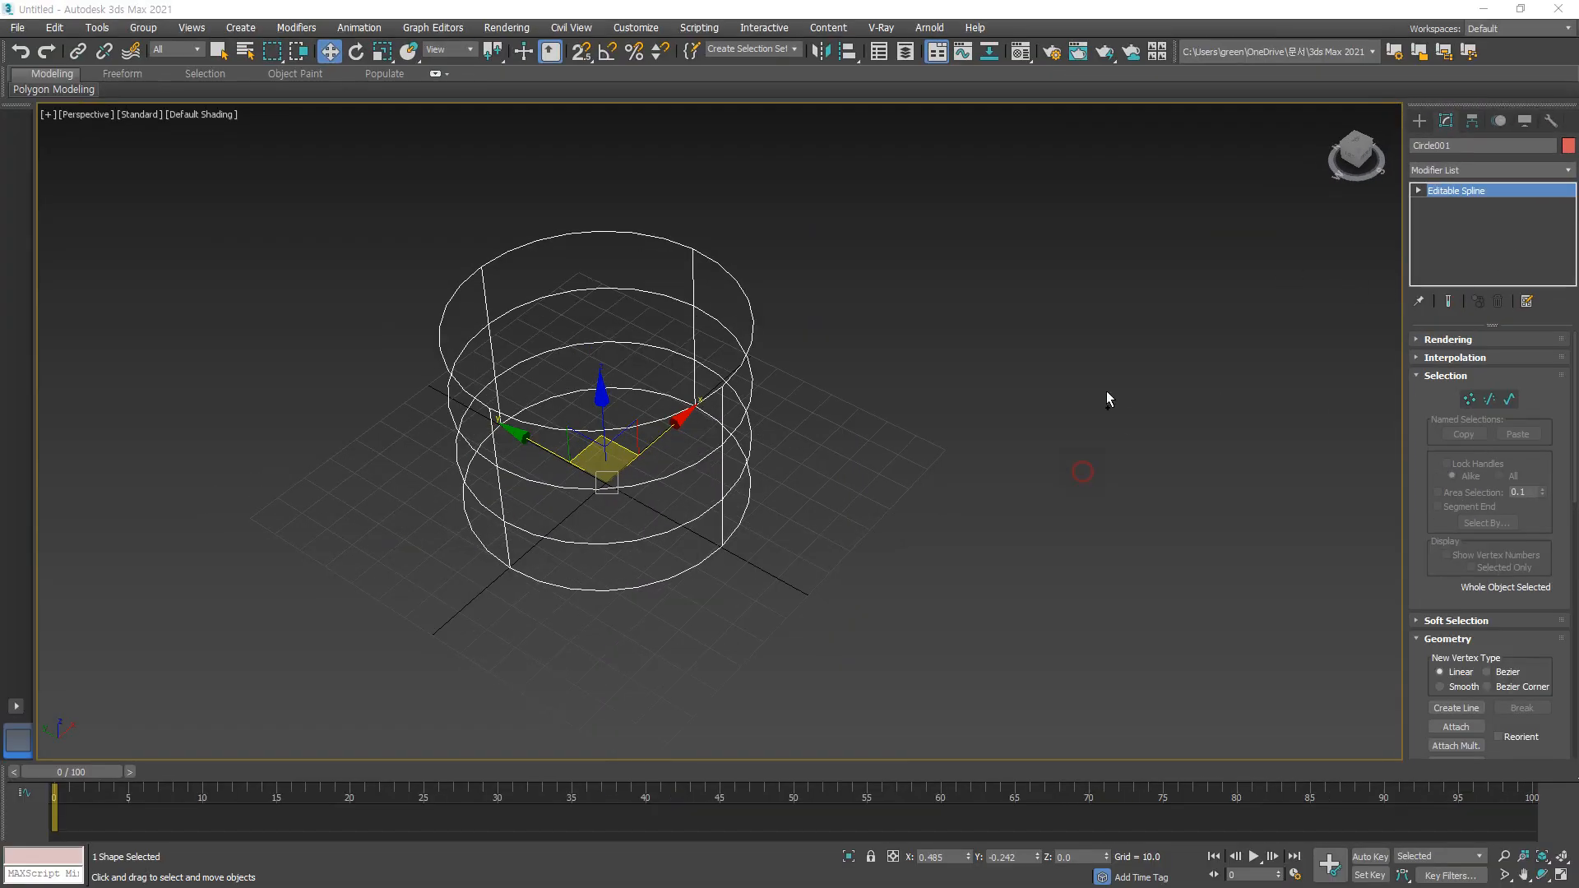
# Step: Apply the Surface modifier to the spline cage
pyautogui.click(1512, 170)
pyautogui.press('Escape')
pyautogui.click(1508, 173)
pyautogui.scroll(-3, 1506, 176)
pyautogui.scroll(-20, 1511, 448)
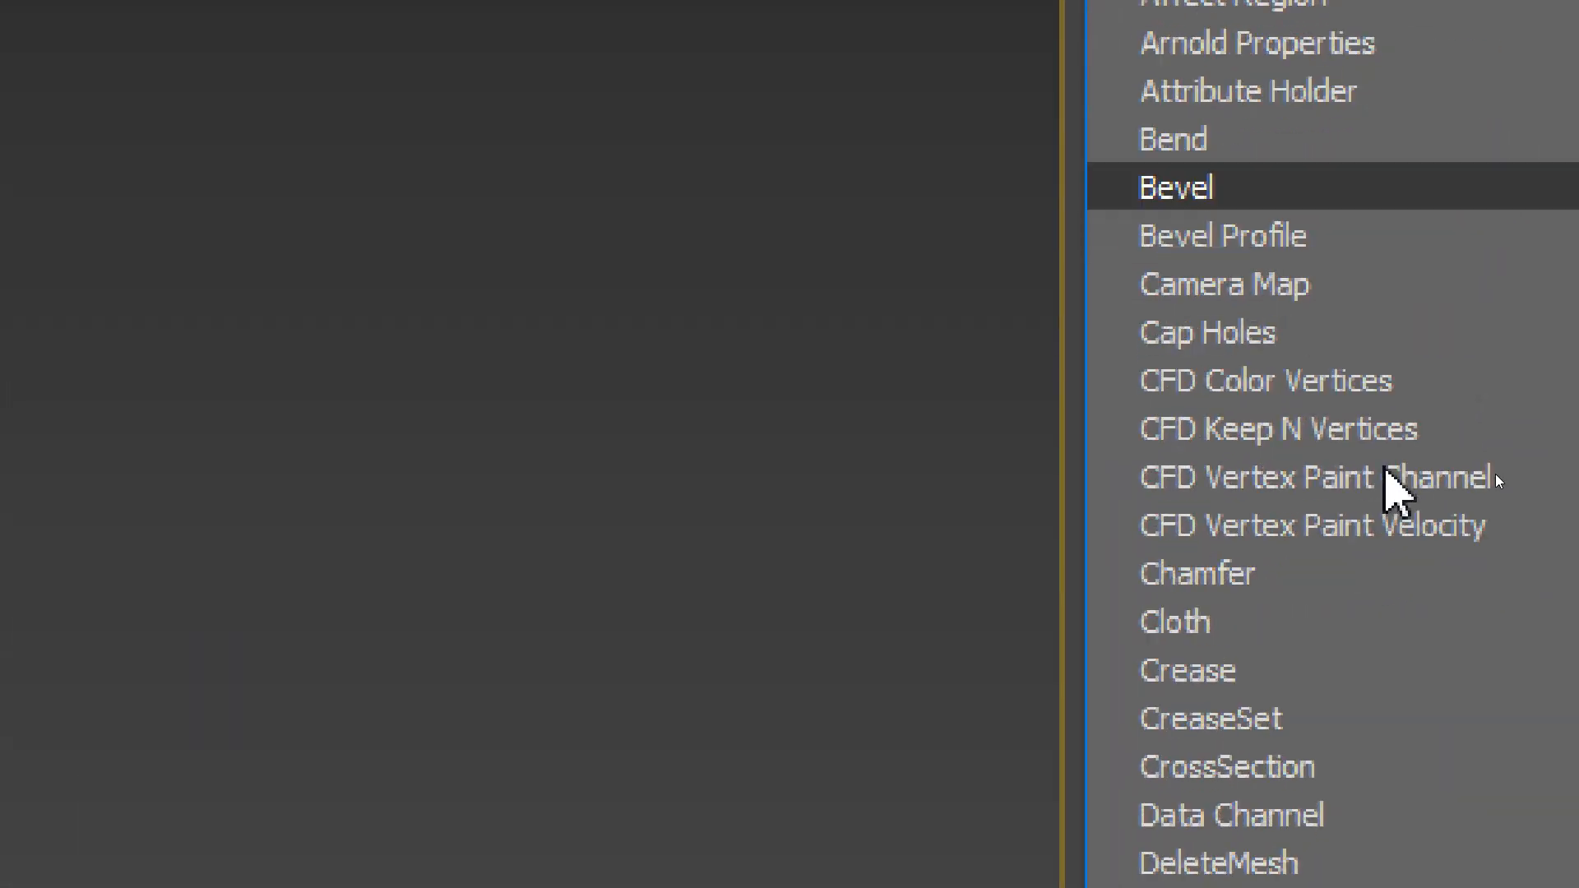
pyautogui.scroll(-12, 1504, 505)
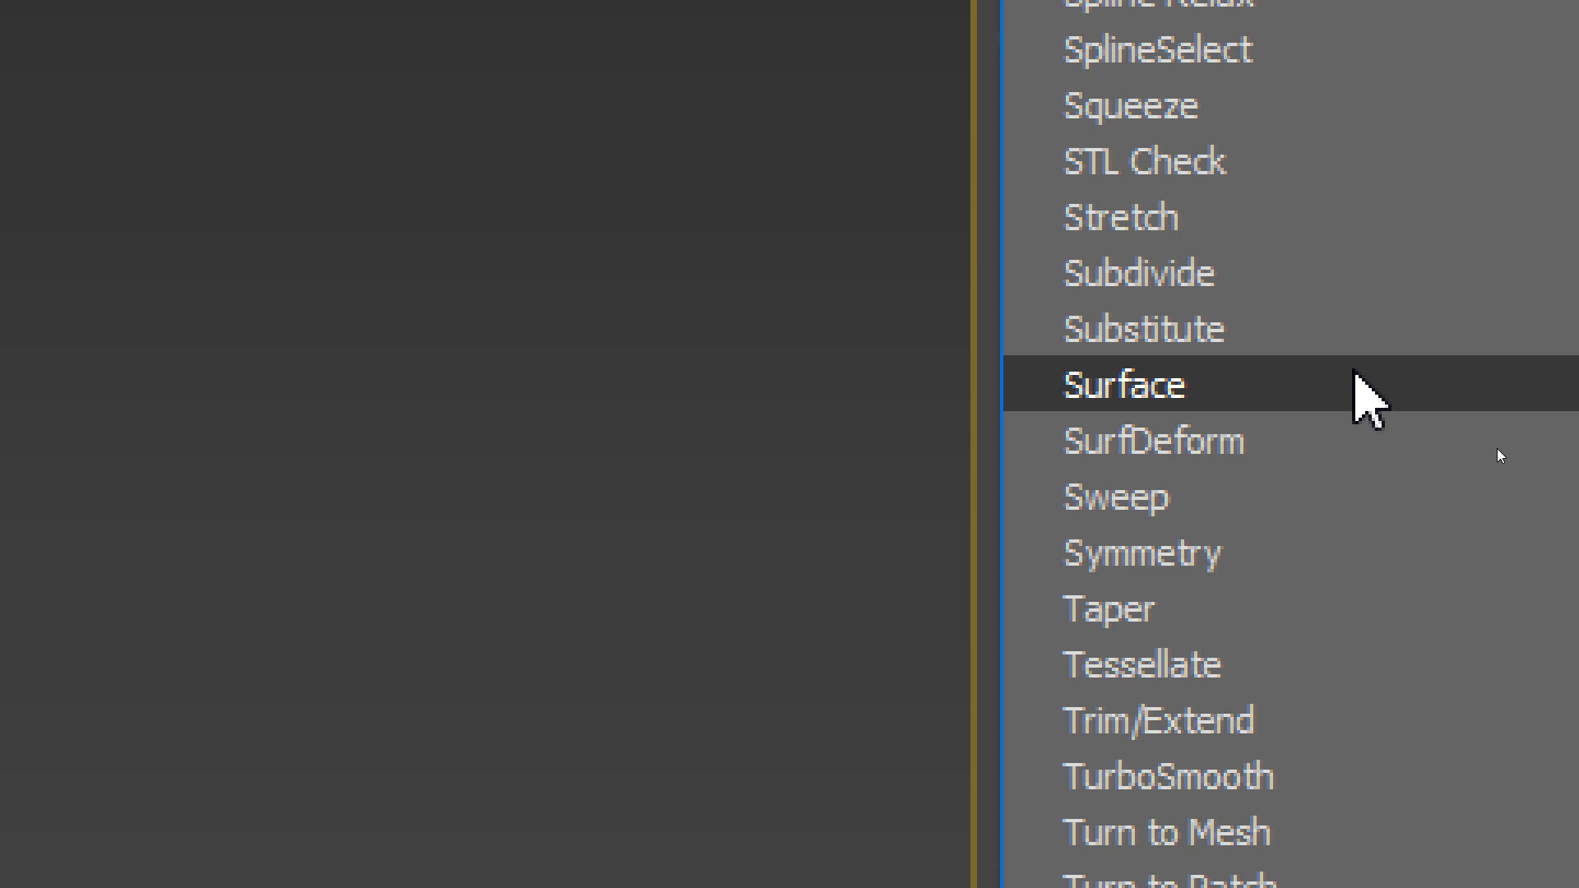
pyautogui.click(1354, 370)
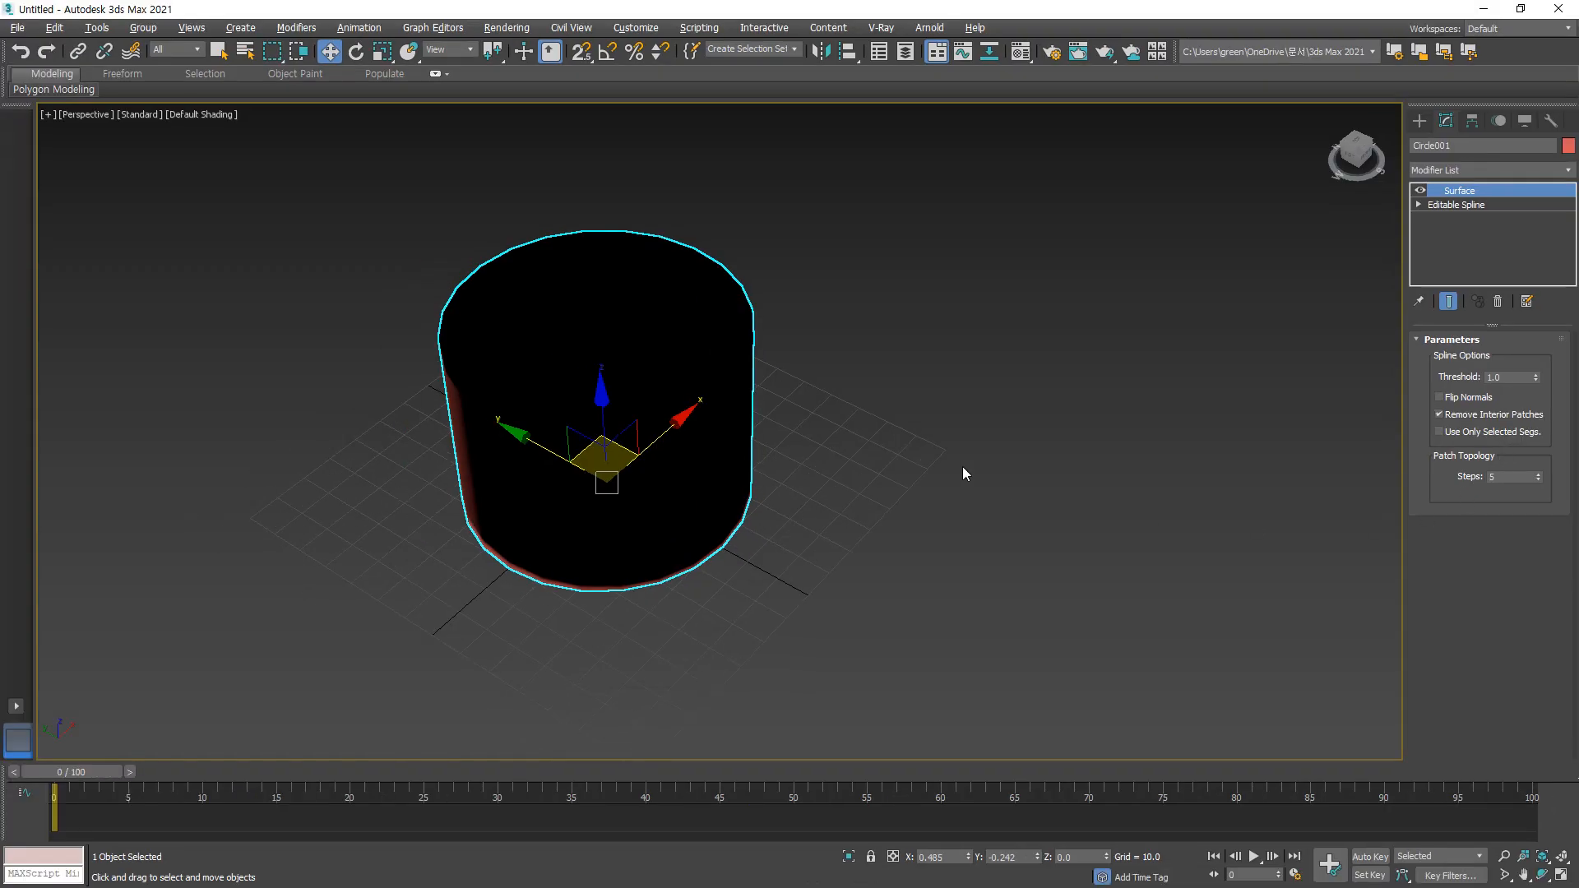
# Step: Enable Flip Normals on the Surface modifier and display the cylinder with Edged Faces, keeping it selected
pyautogui.keyDown('alt'); pyautogui.moveTo(595, 388); pyautogui.dragTo(763, 501, button='middle'); pyautogui.keyUp('alt')
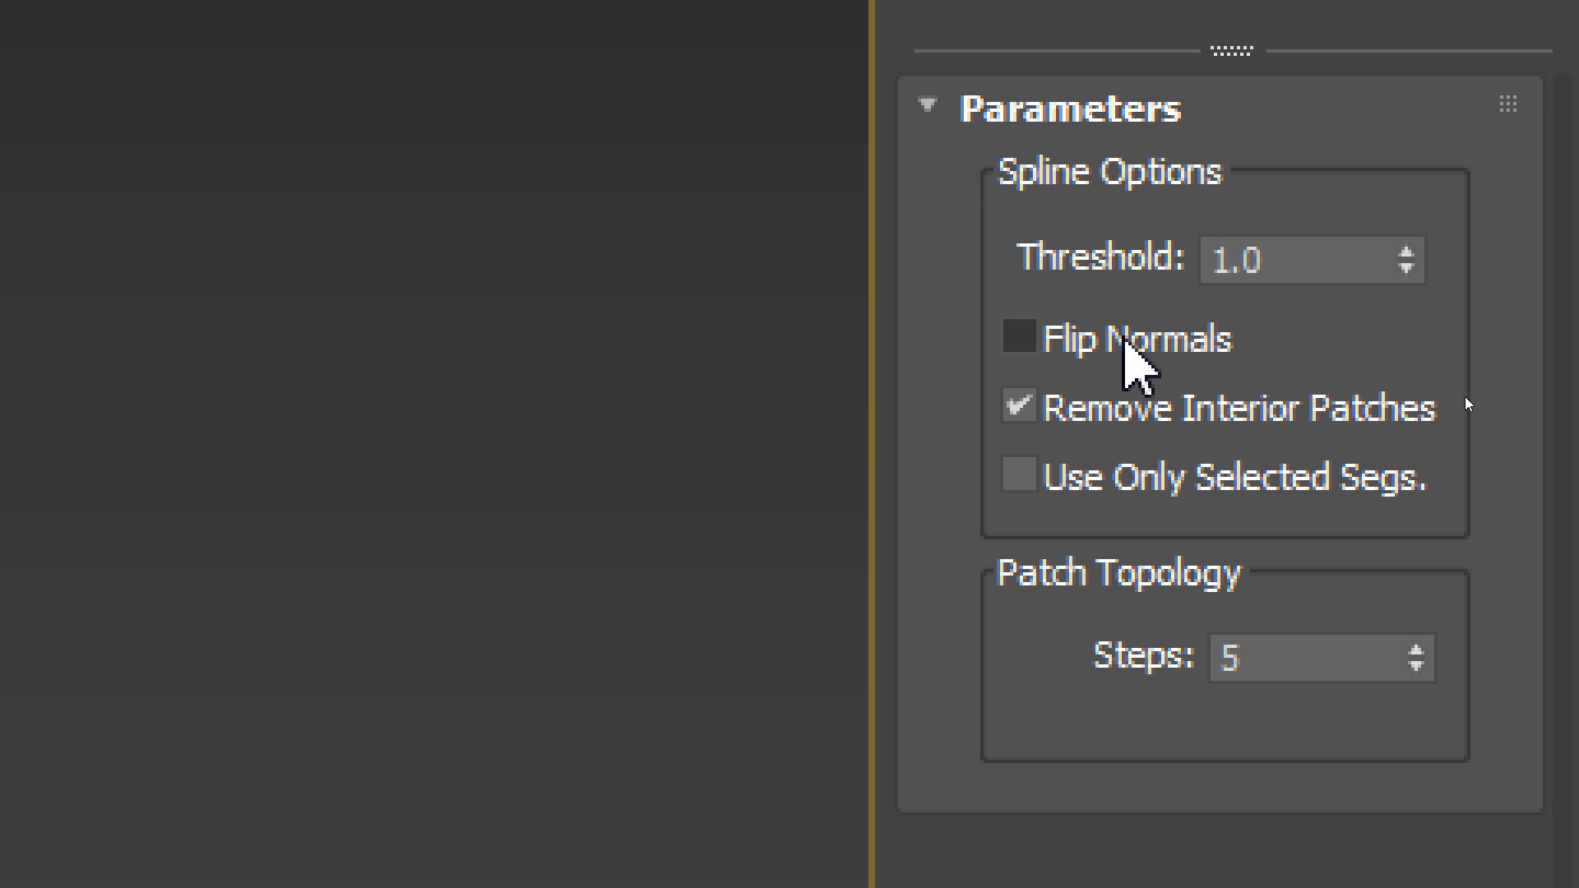
pyautogui.click(1127, 345)
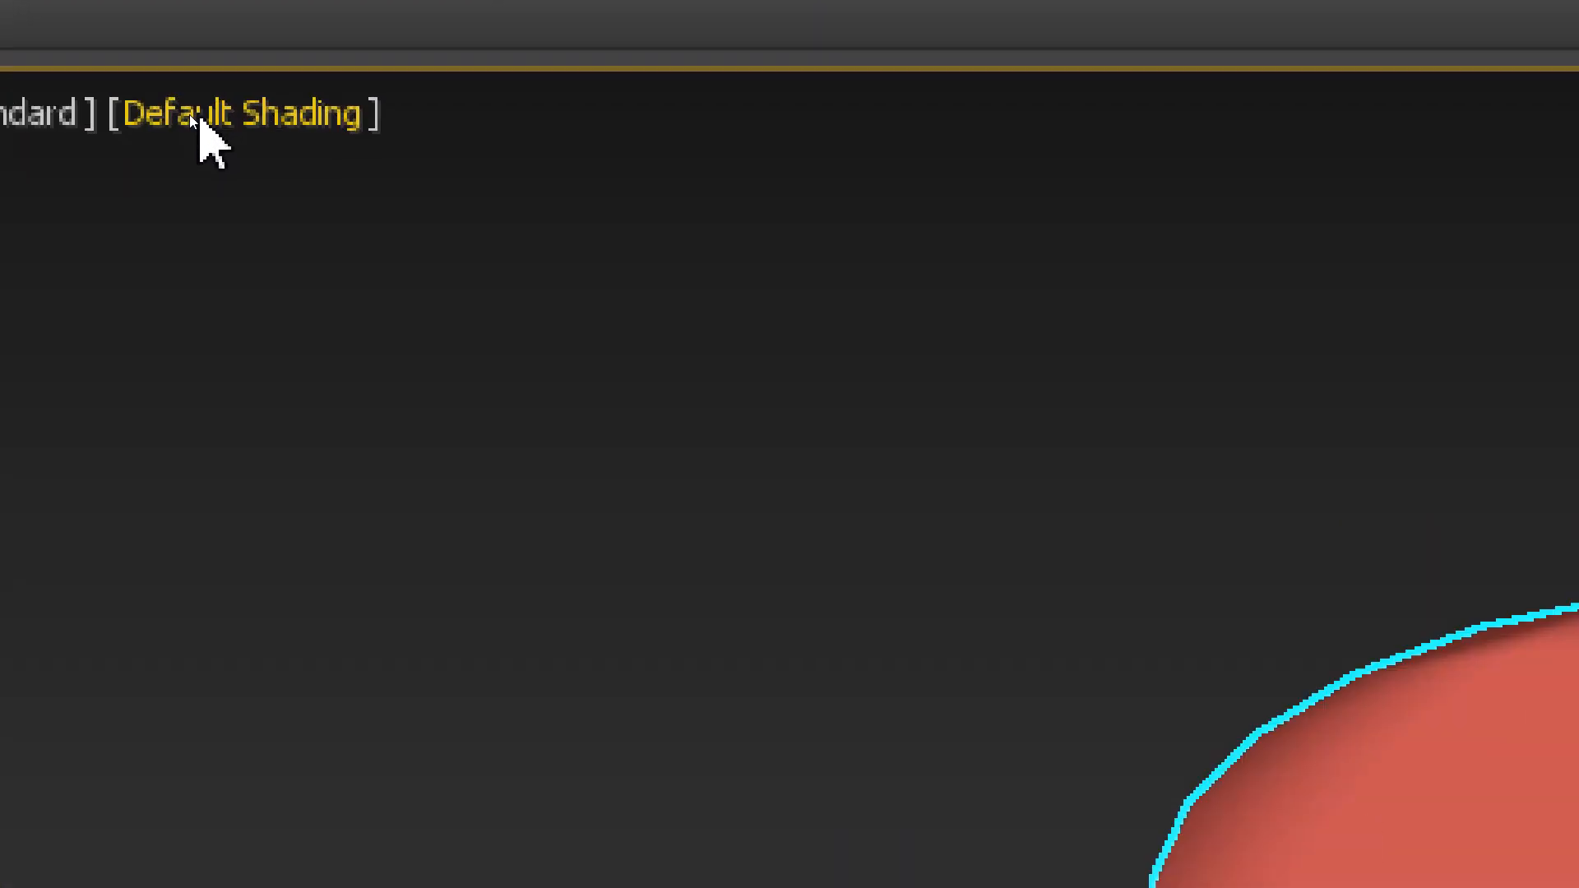
pyautogui.click(189, 115)
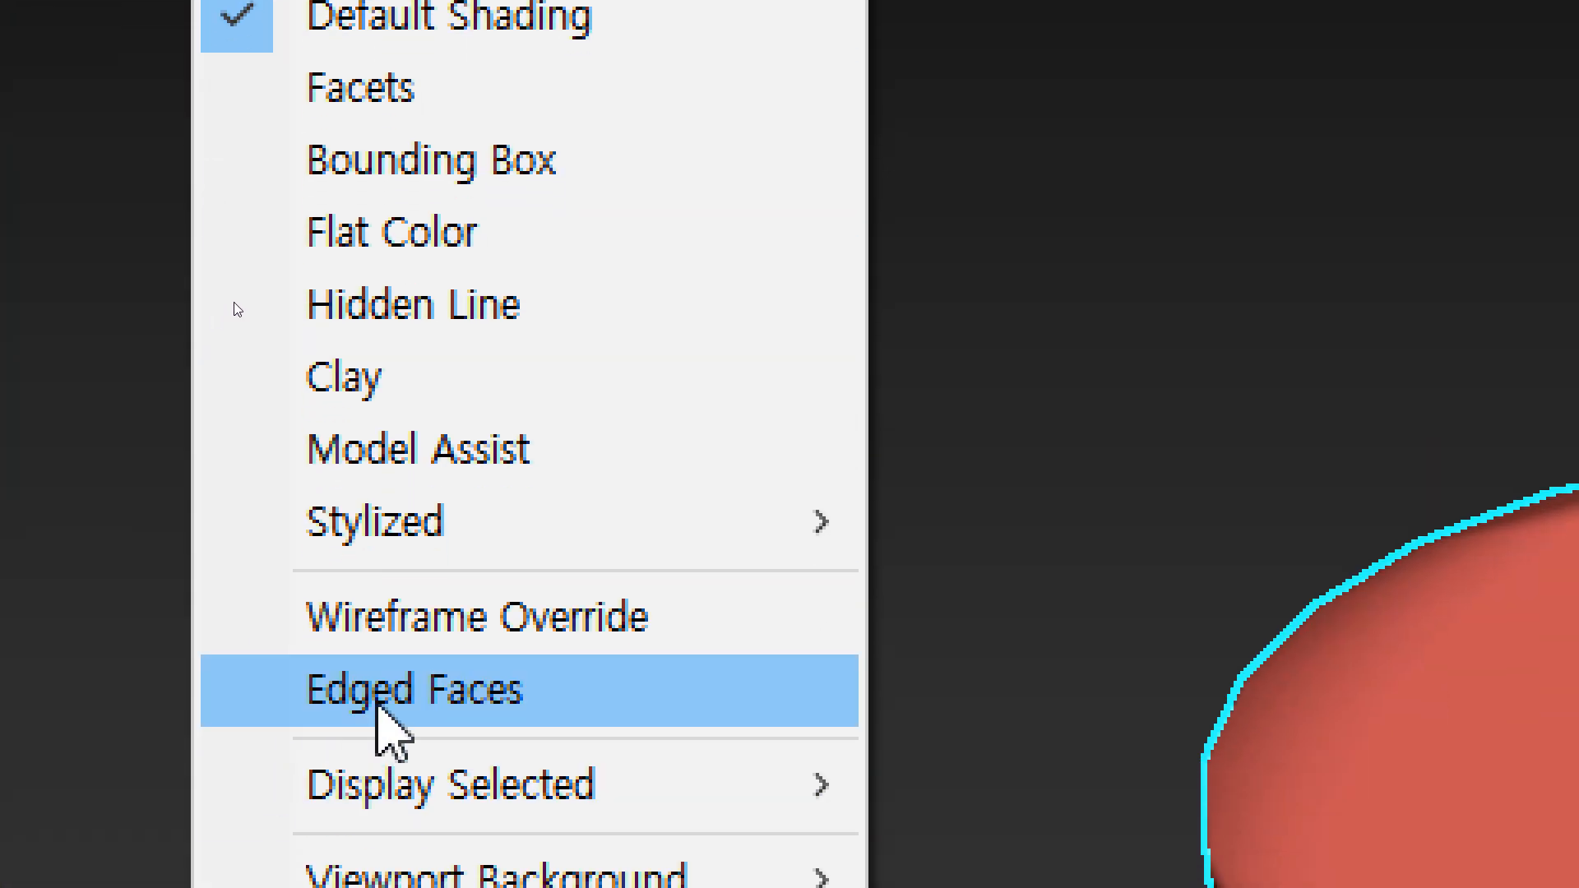
pyautogui.click(378, 690)
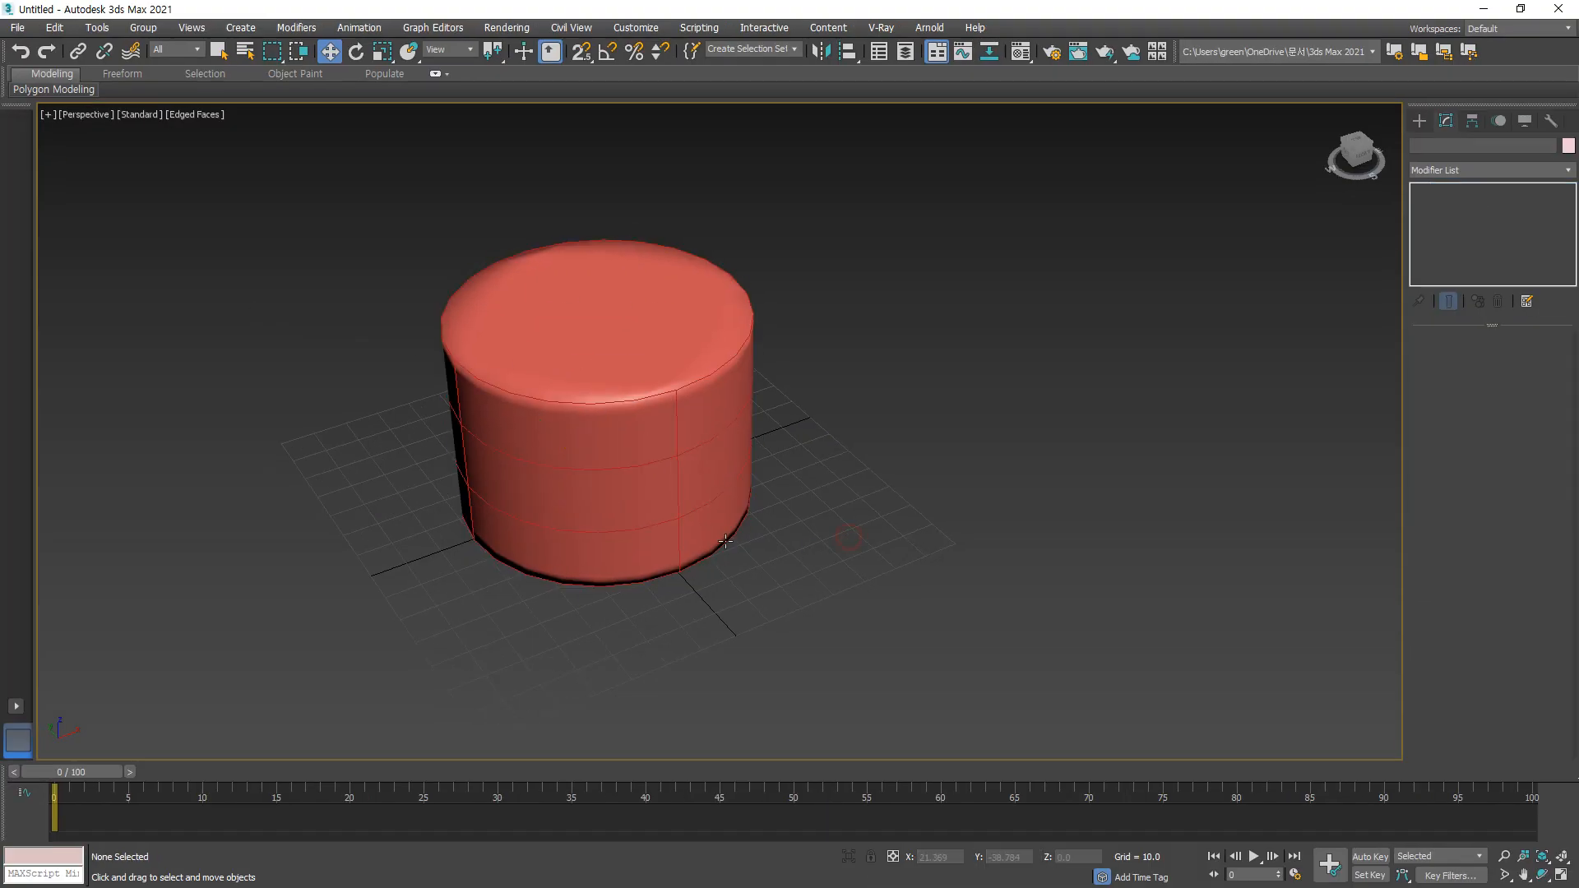
pyautogui.click(725, 542)
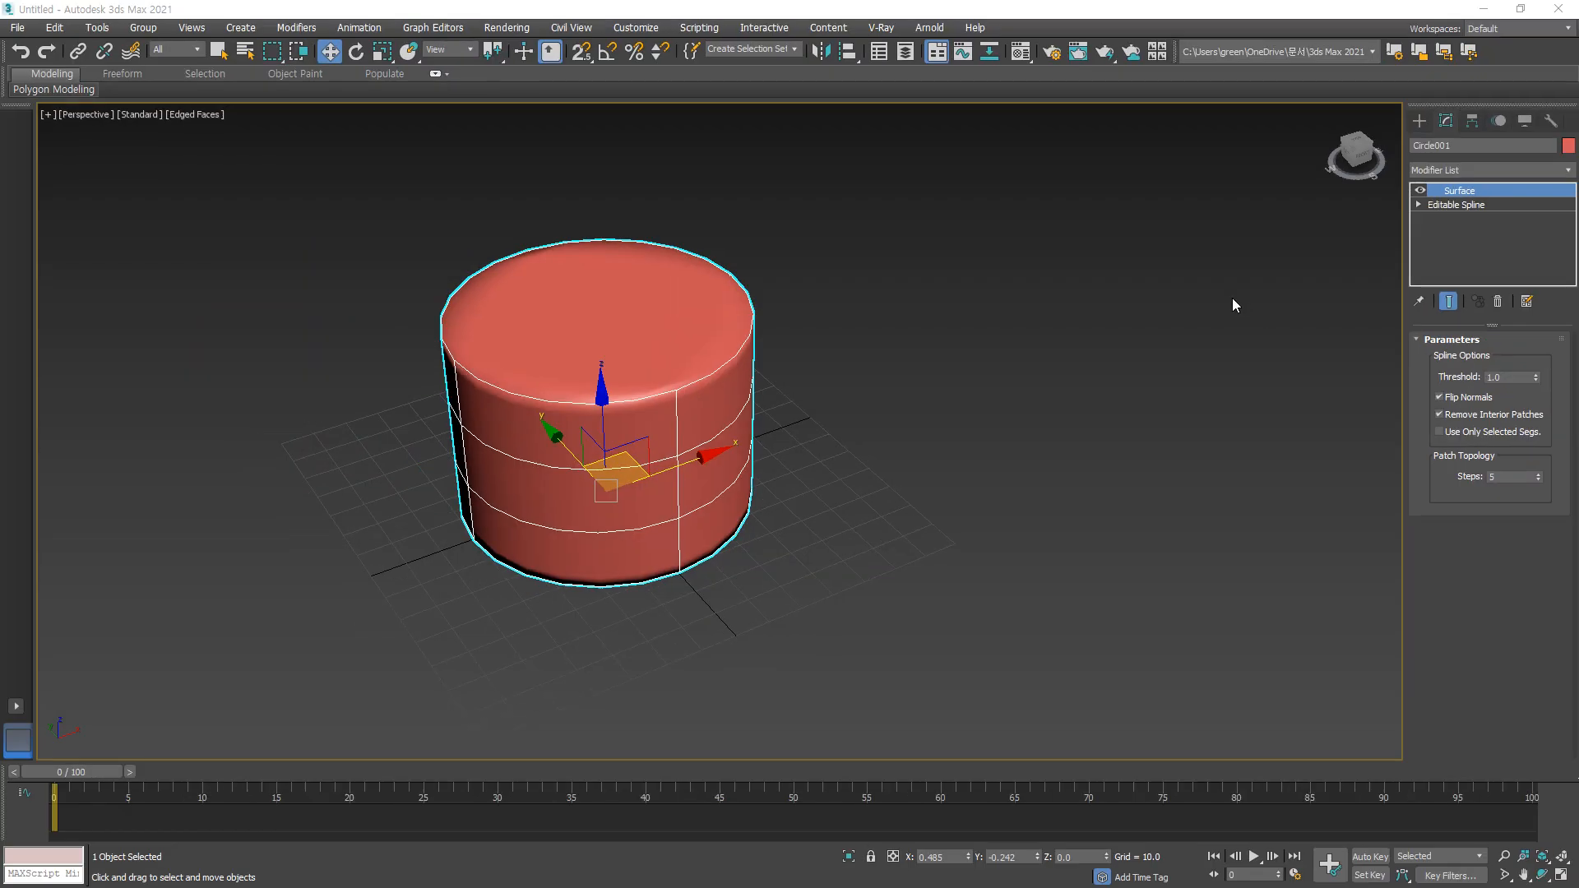
# Step: Go to the Editable Spline below Surface and toggle Show End Result to compare cage and surface, leaving it on
pyautogui.scroll(-5, 1232, 305)
pyautogui.scroll(1, 1232, 305)
pyautogui.moveTo(1233, 313); pyautogui.dragTo(1349, 239, button='middle')
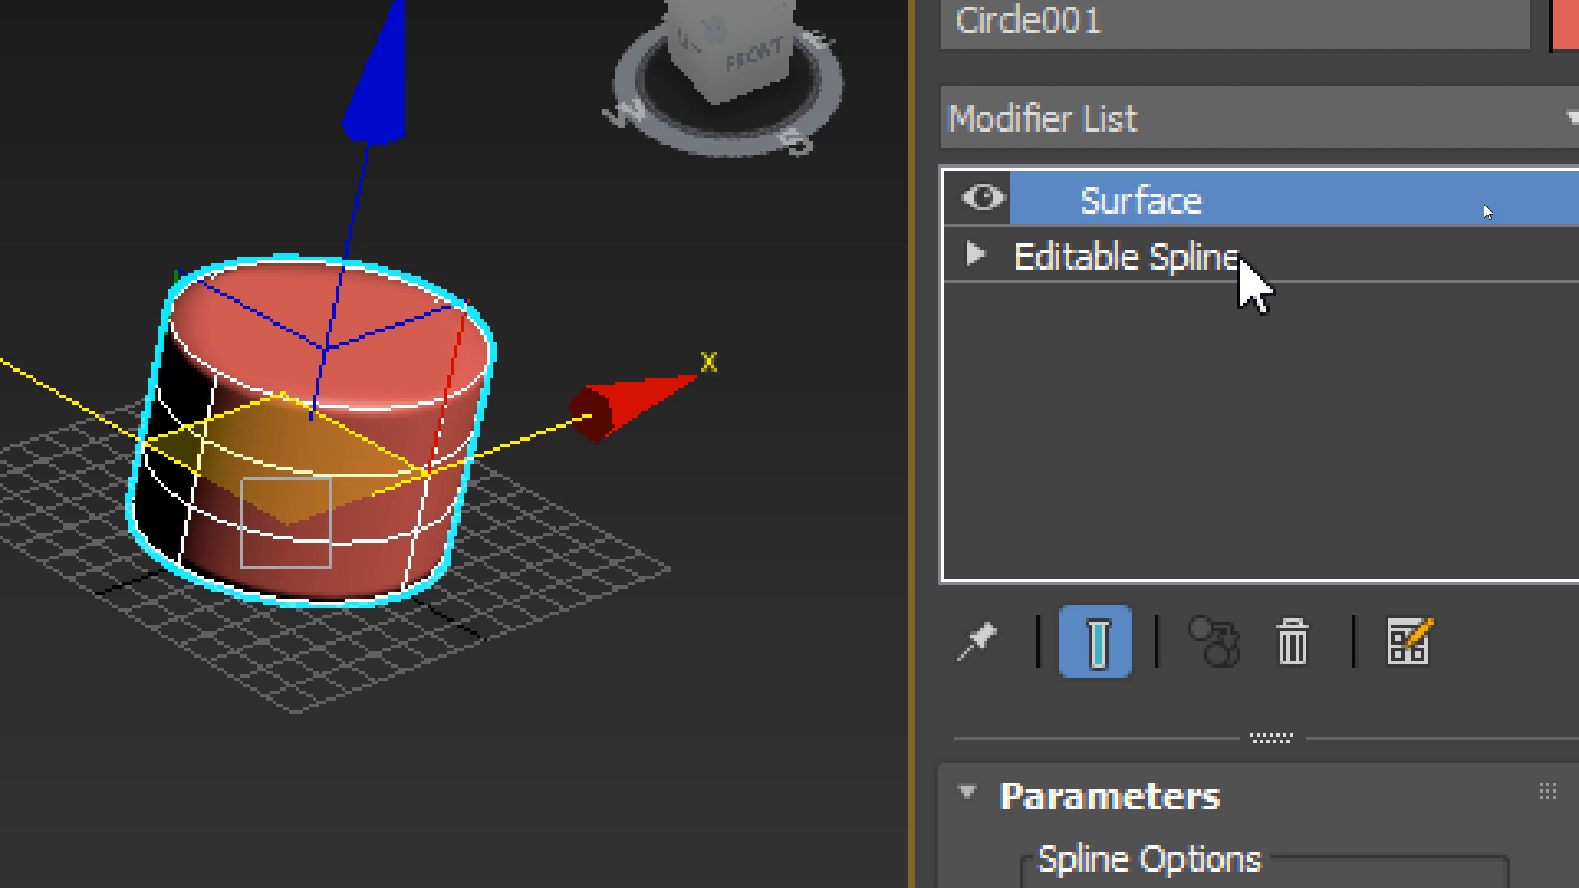
pyautogui.click(1239, 260)
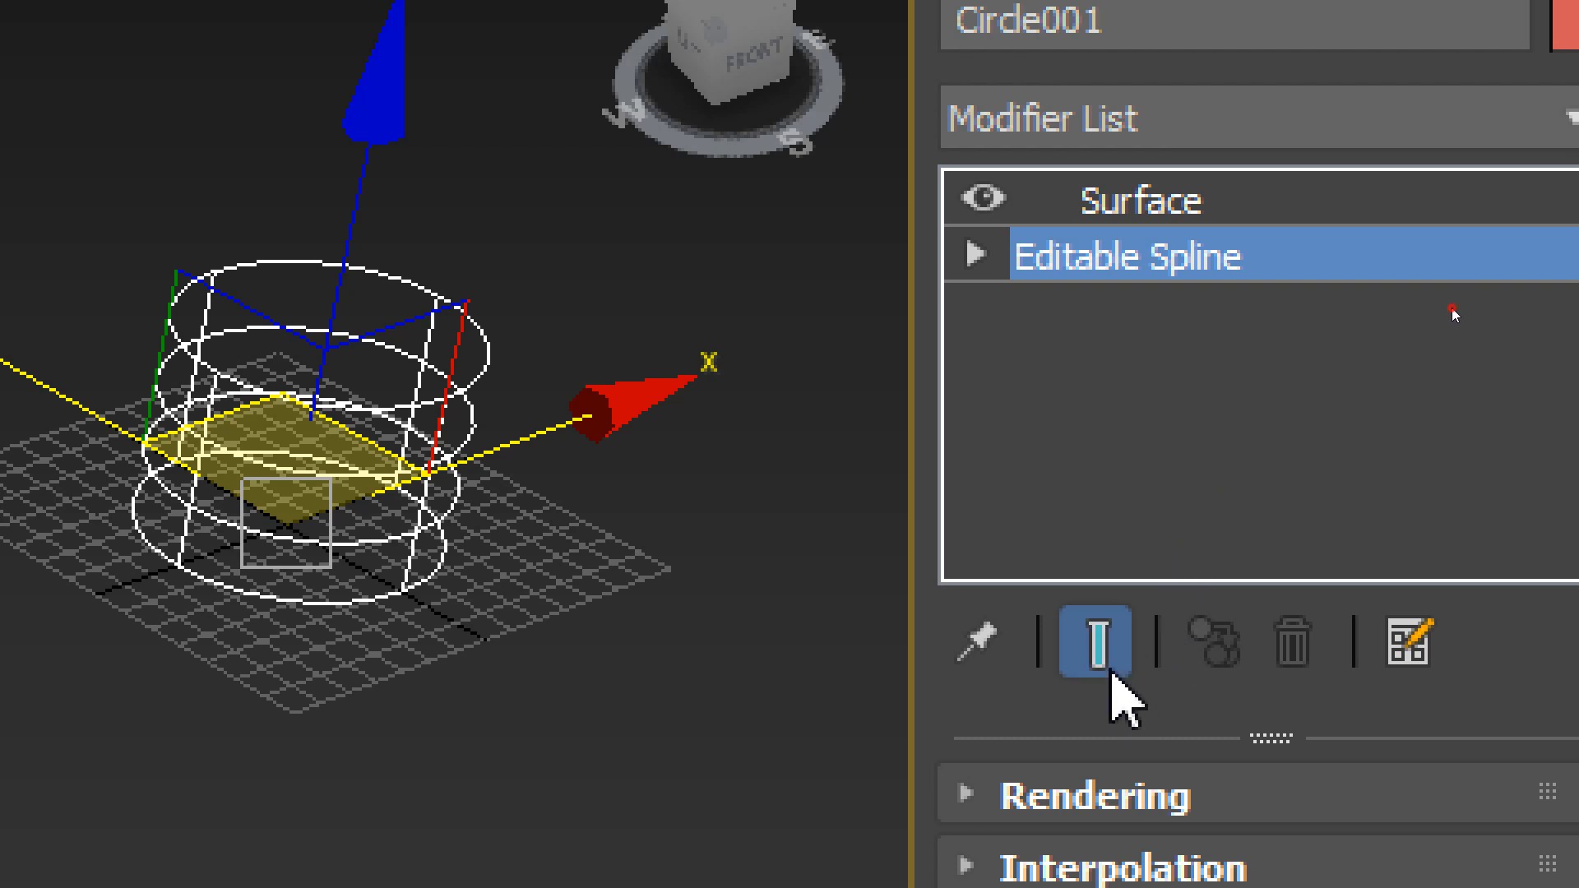
pyautogui.click(1106, 667)
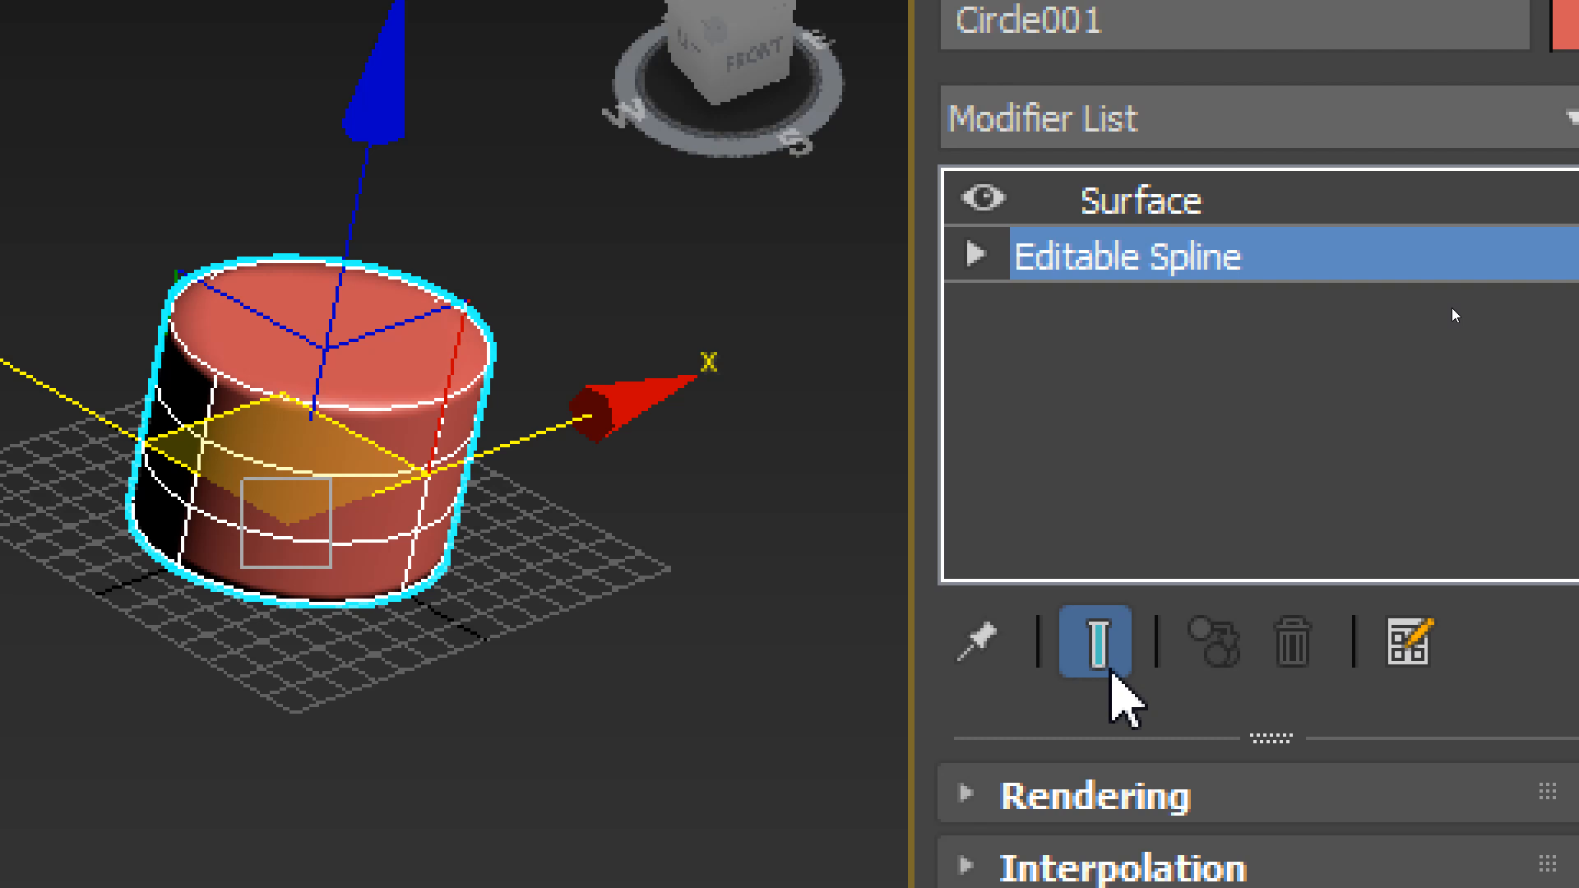
pyautogui.click(1110, 670)
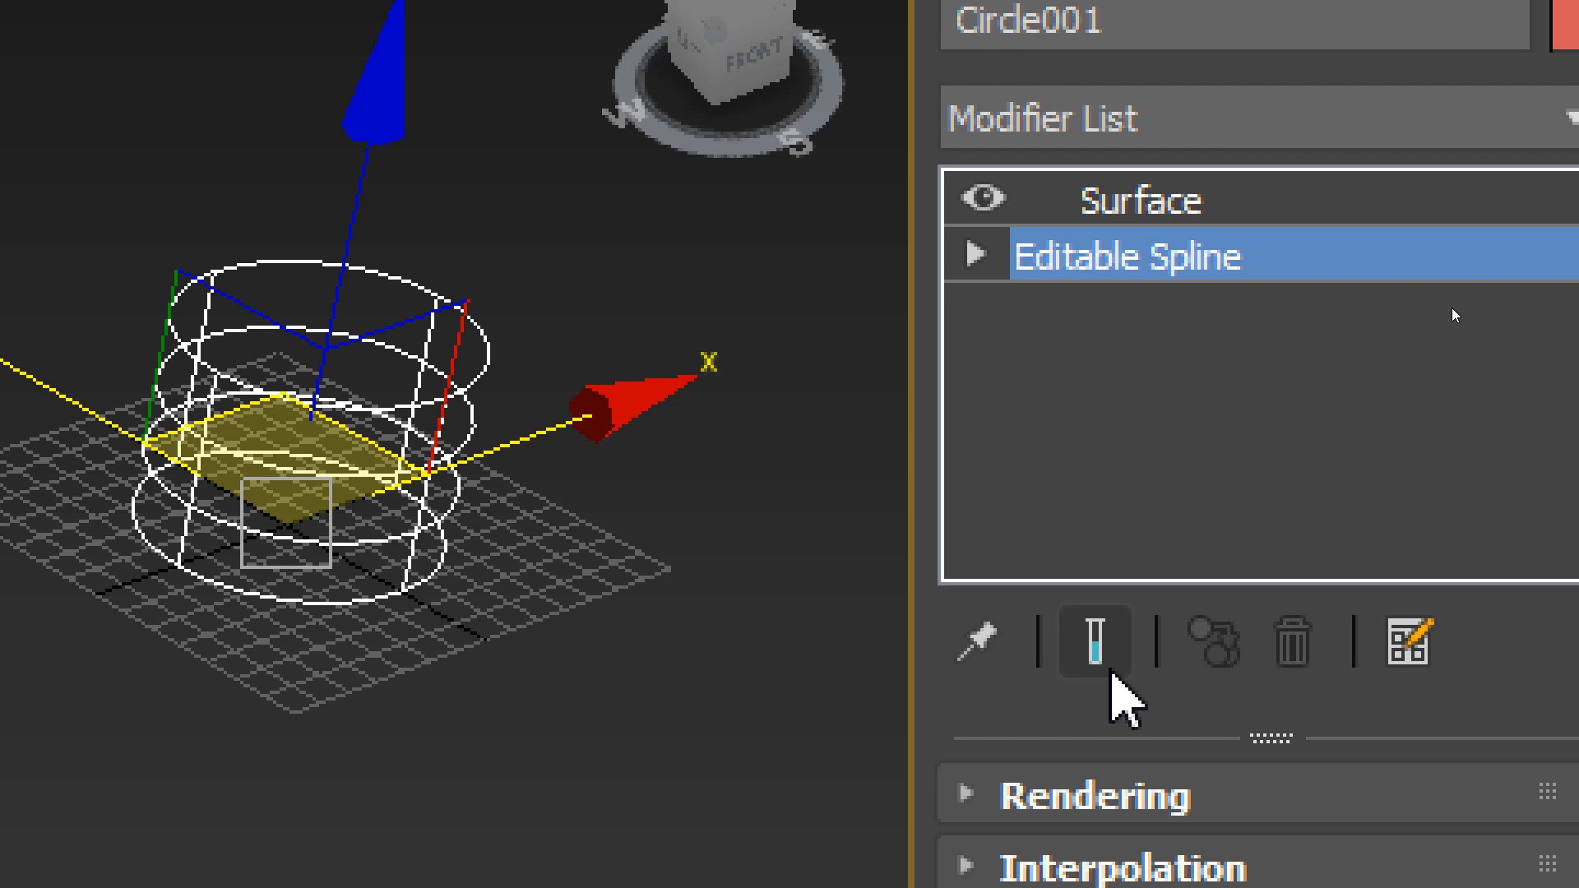
pyautogui.click(1110, 667)
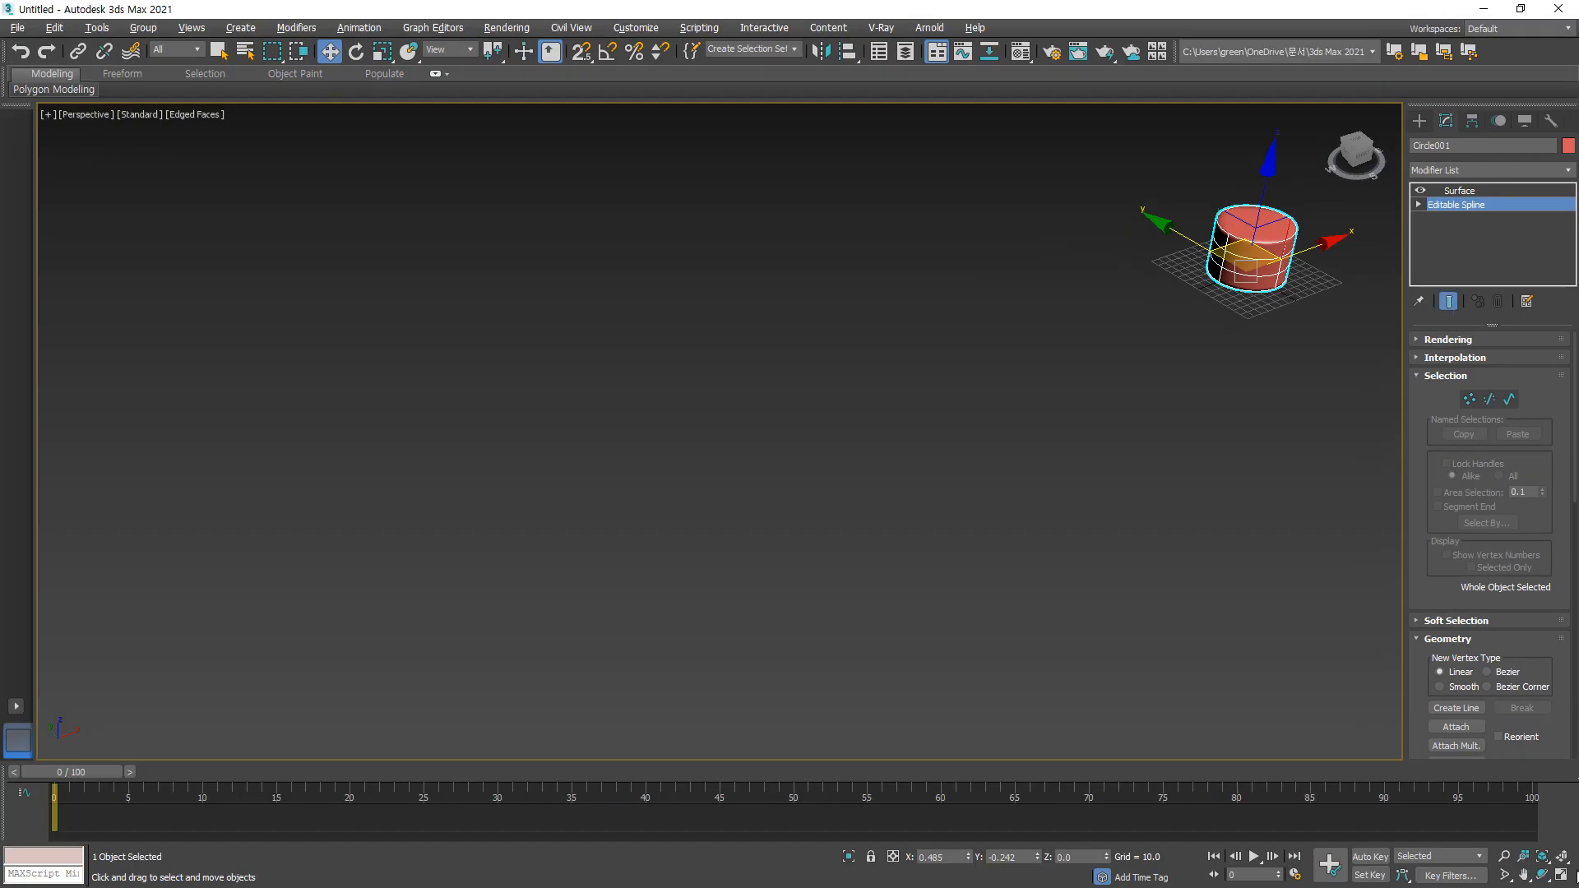
# Step: Enter the Editable Spline's Vertex level and select the vertex where the second-lowest circle crosses the front vertical spline
pyautogui.click(1562, 857)
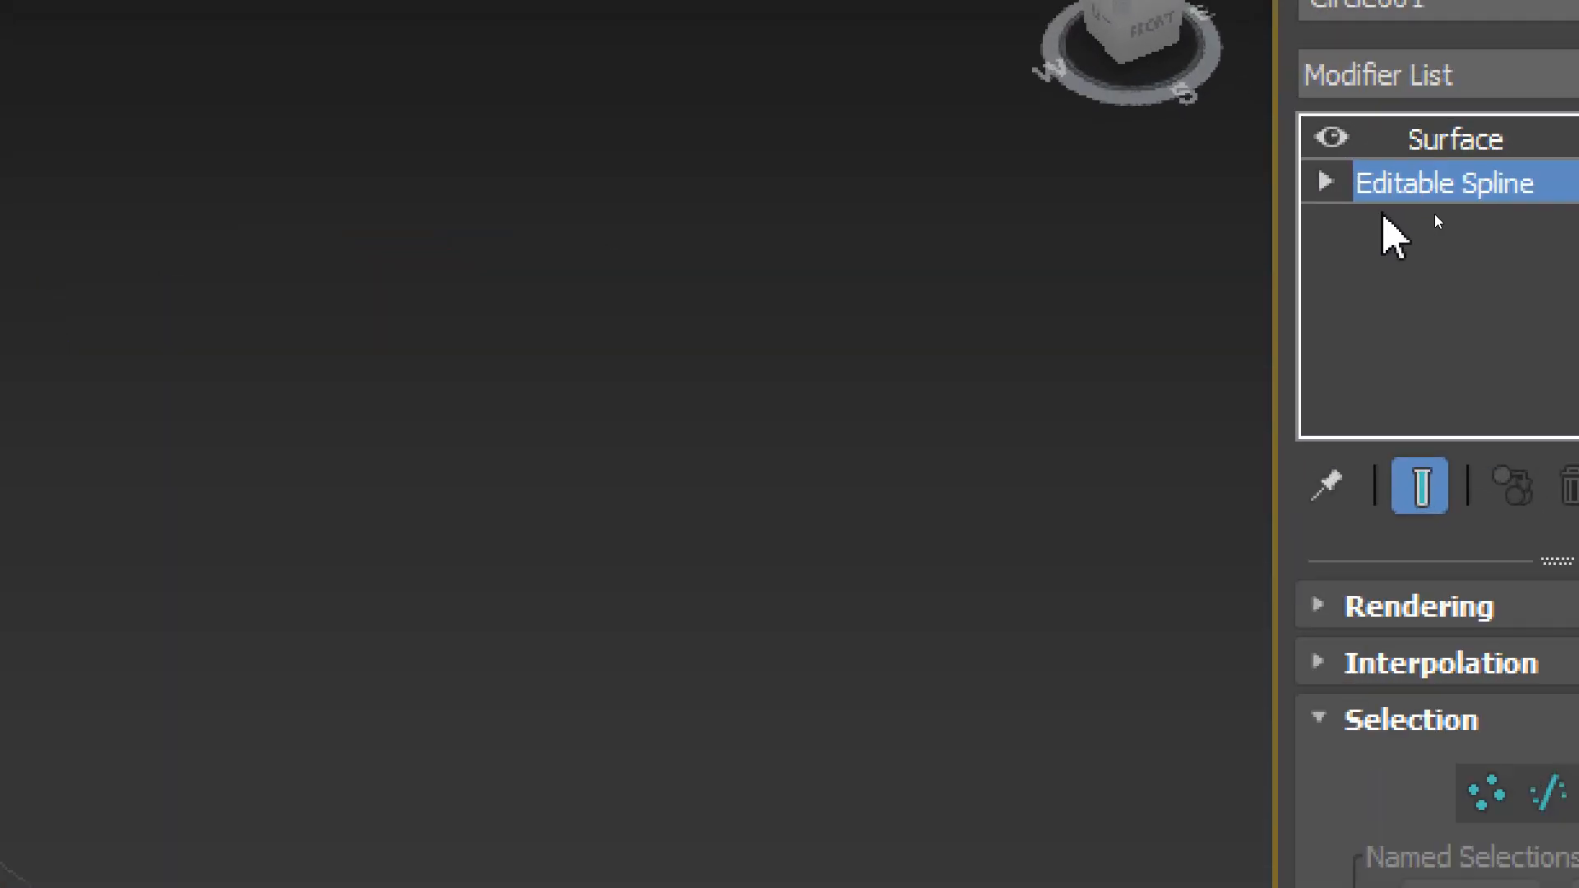
pyautogui.click(1425, 205)
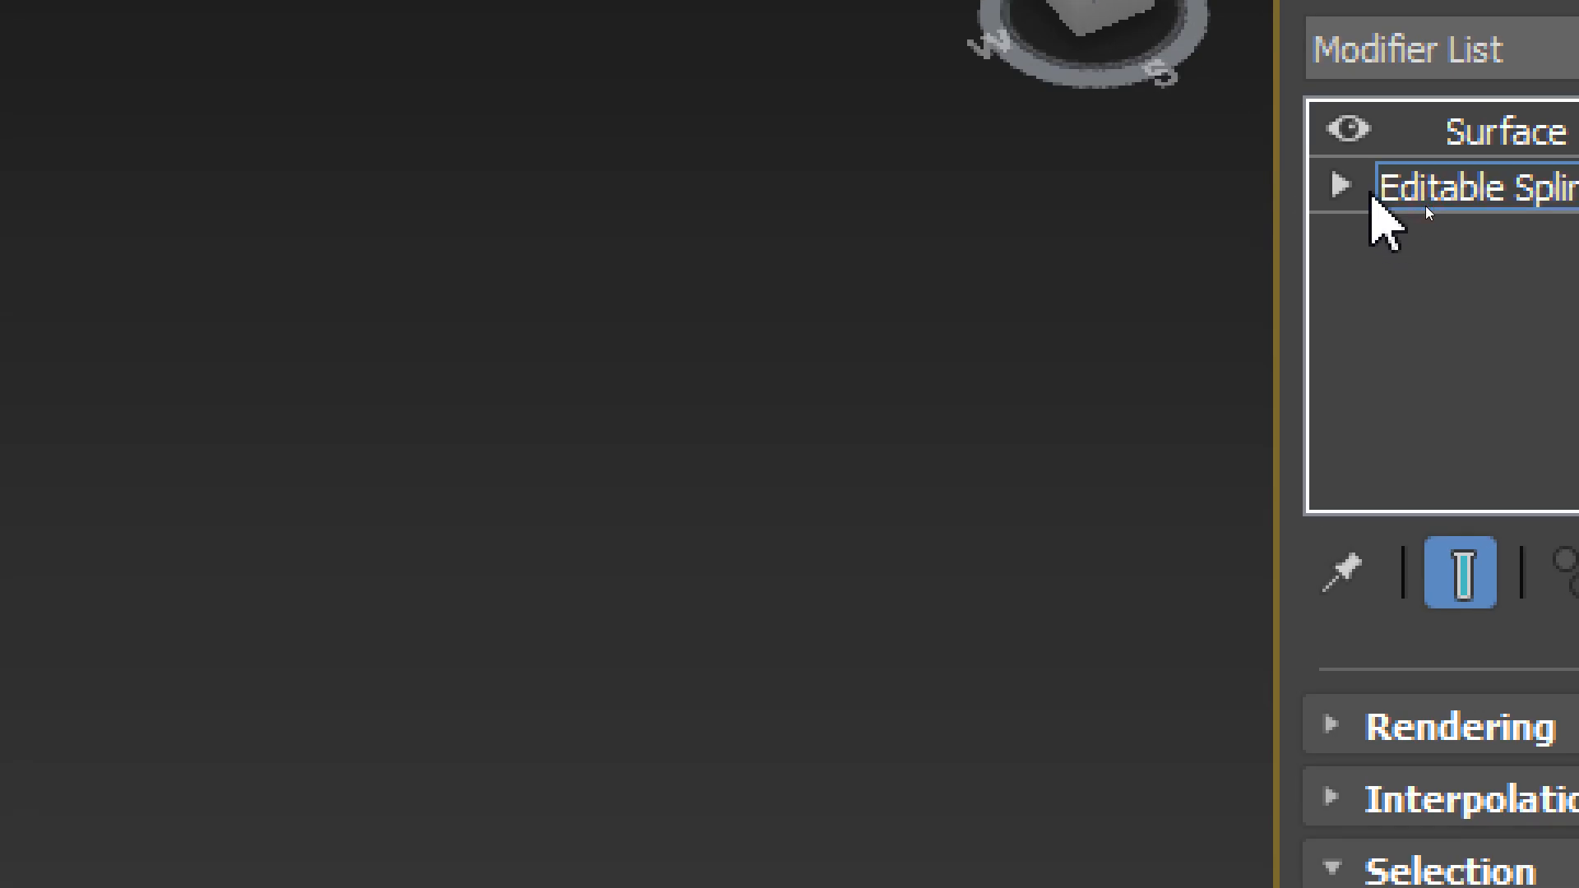
pyautogui.click(1340, 185)
pyautogui.click(1466, 244)
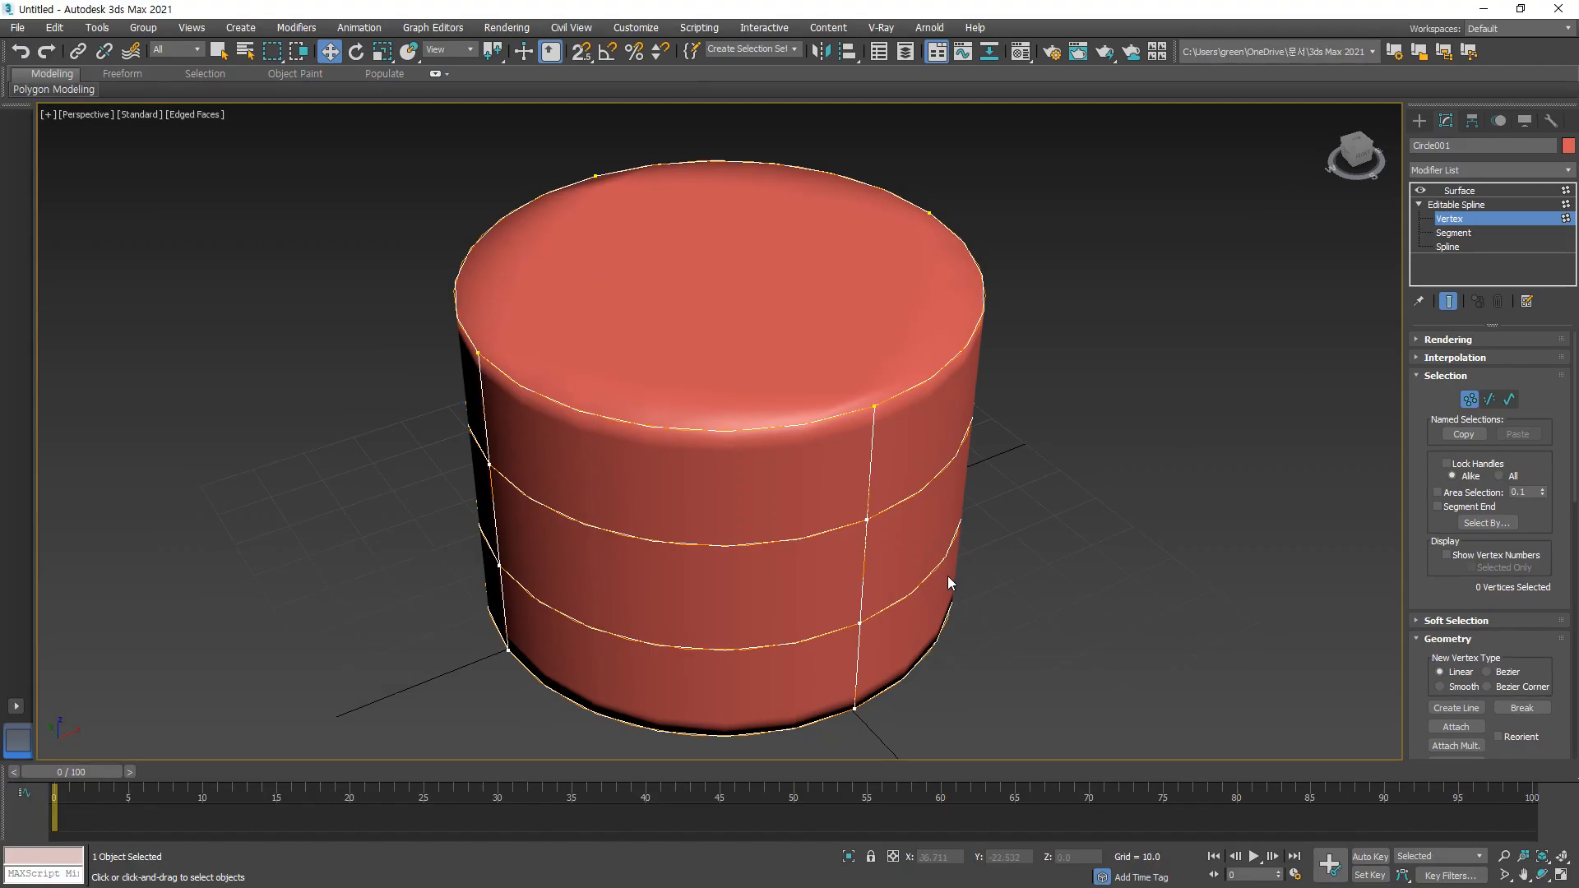
pyautogui.click(860, 622)
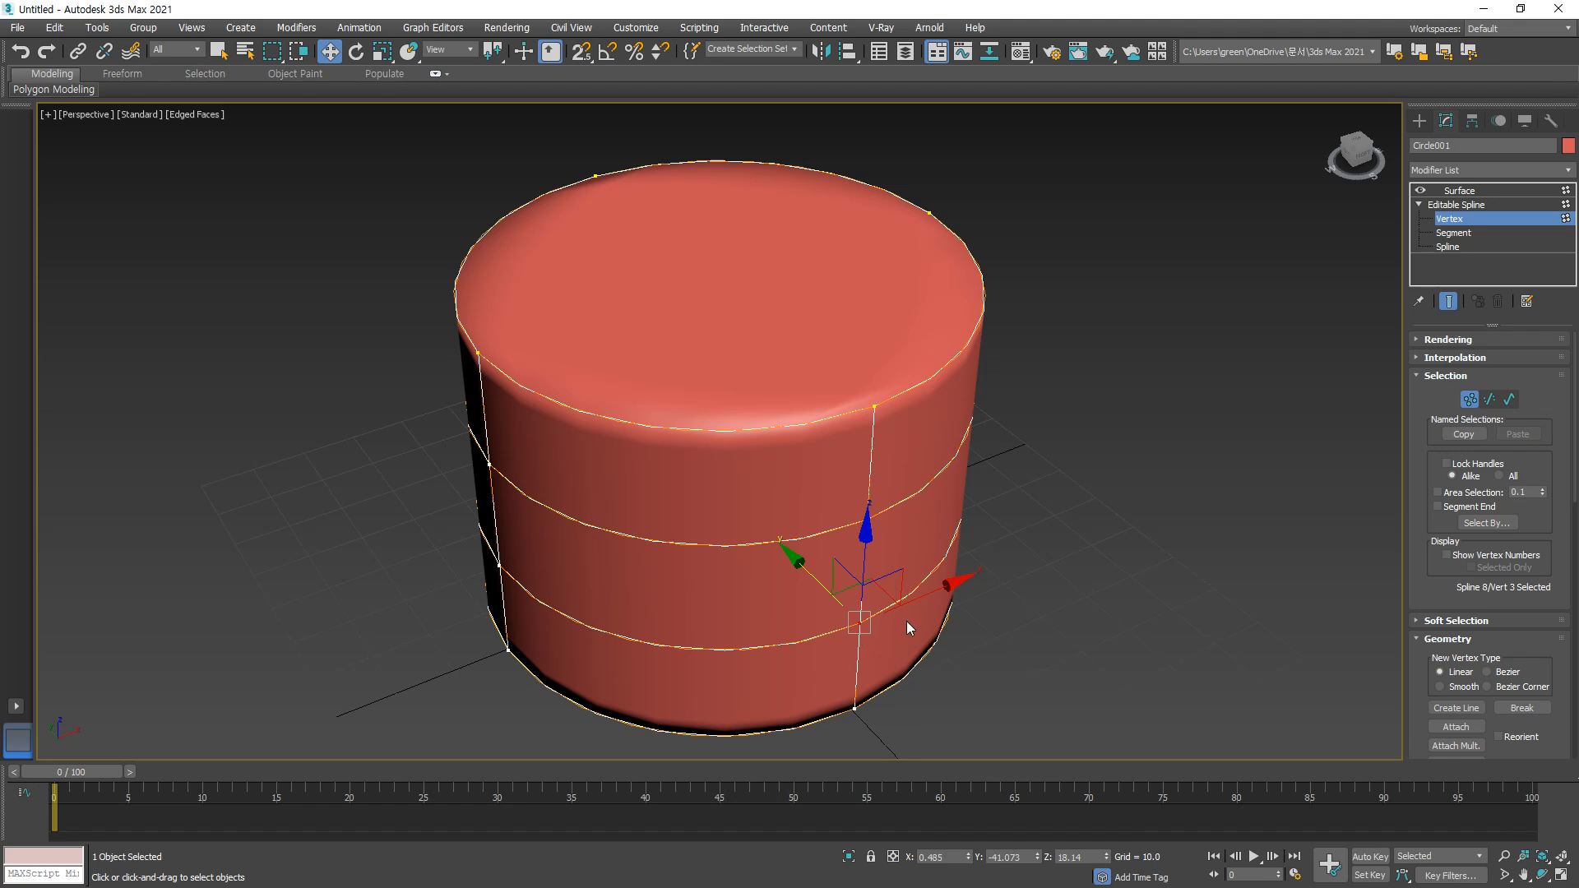
pyautogui.moveTo(953, 554)
pyautogui.mouseDown()
pyautogui.moveTo(839, 628)
pyautogui.moveTo(774, 634)
pyautogui.mouseUp()
pyautogui.moveTo(863, 472); pyautogui.dragTo(866, 701)
pyautogui.moveTo(865, 526); pyautogui.dragTo(839, 695)
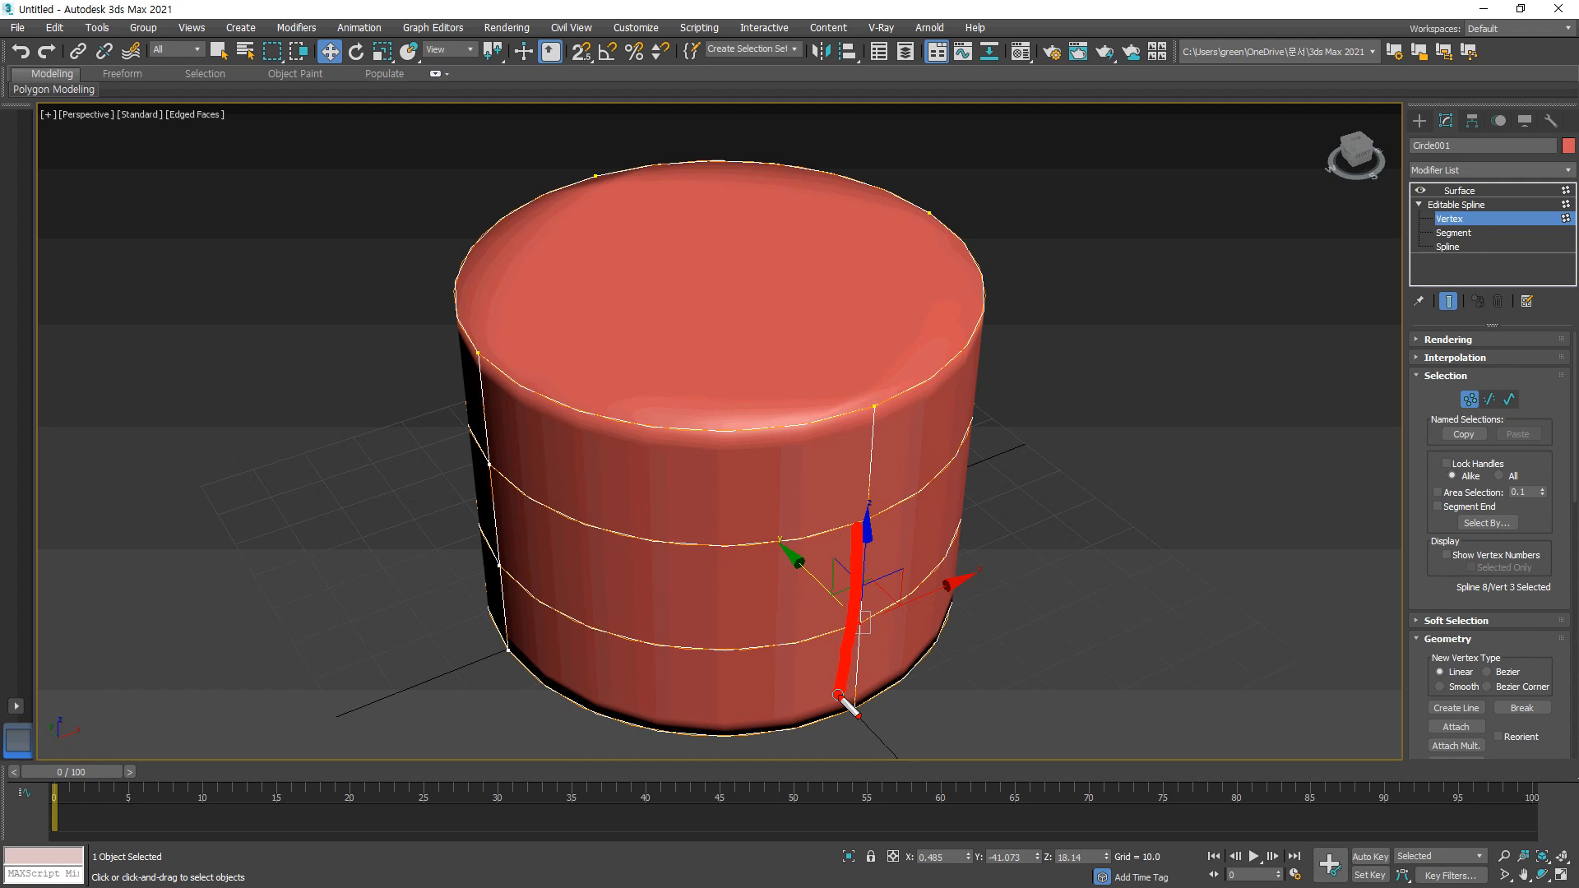
# Step: Try moving only one of the overlapping vertices at the second-lowest circle's front crossing, and undo the move
pyautogui.press('Escape')
pyautogui.moveTo(816, 574); pyautogui.dragTo(826, 588)
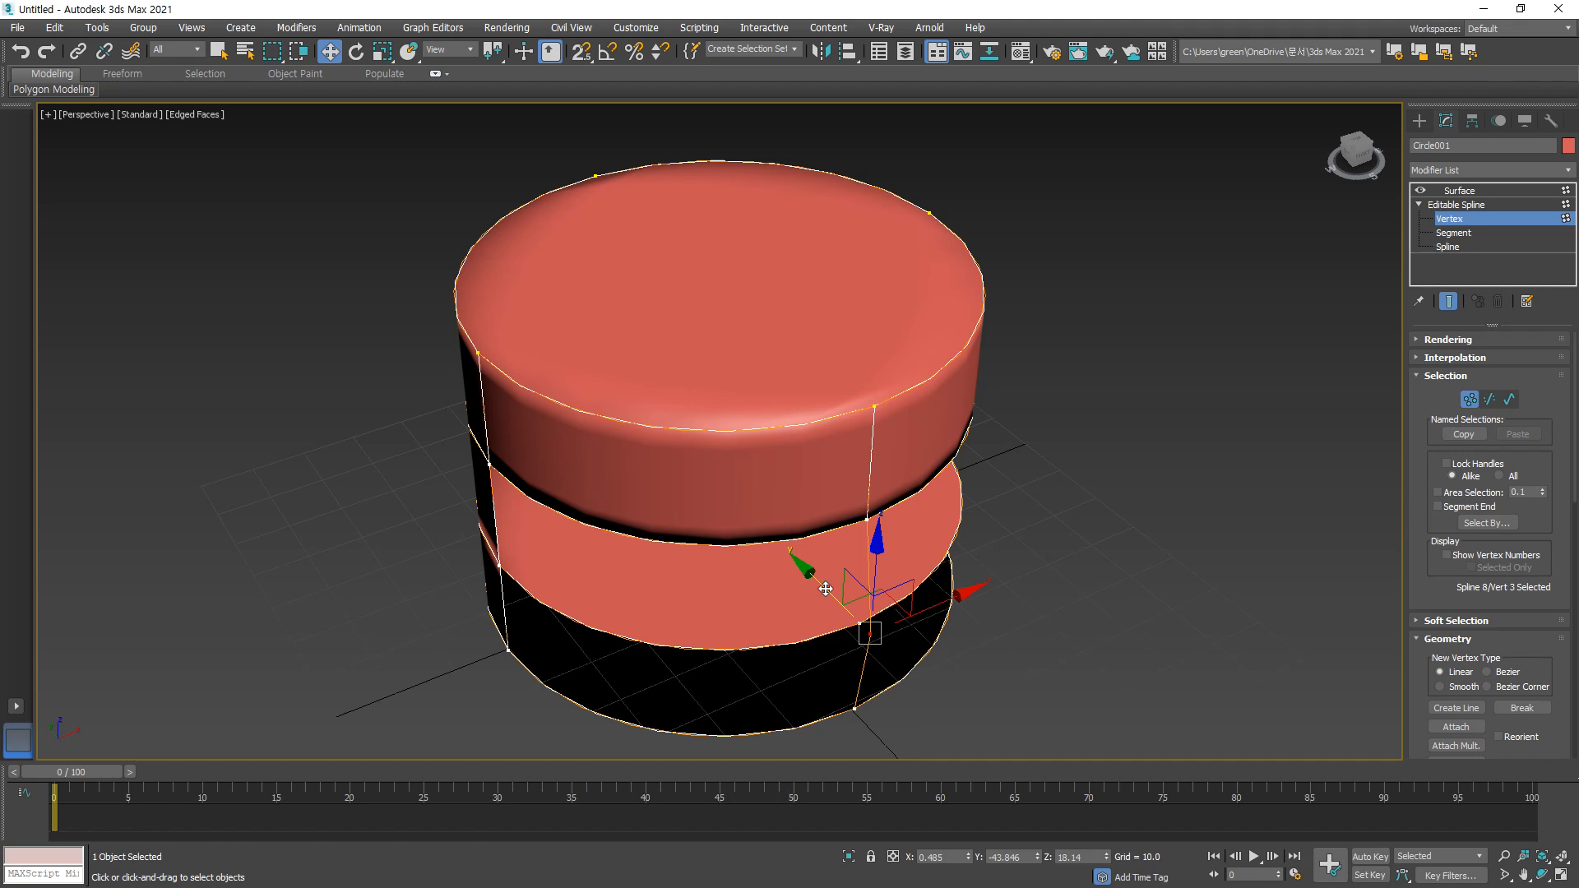
pyautogui.hotkey('ctrl', 'z')
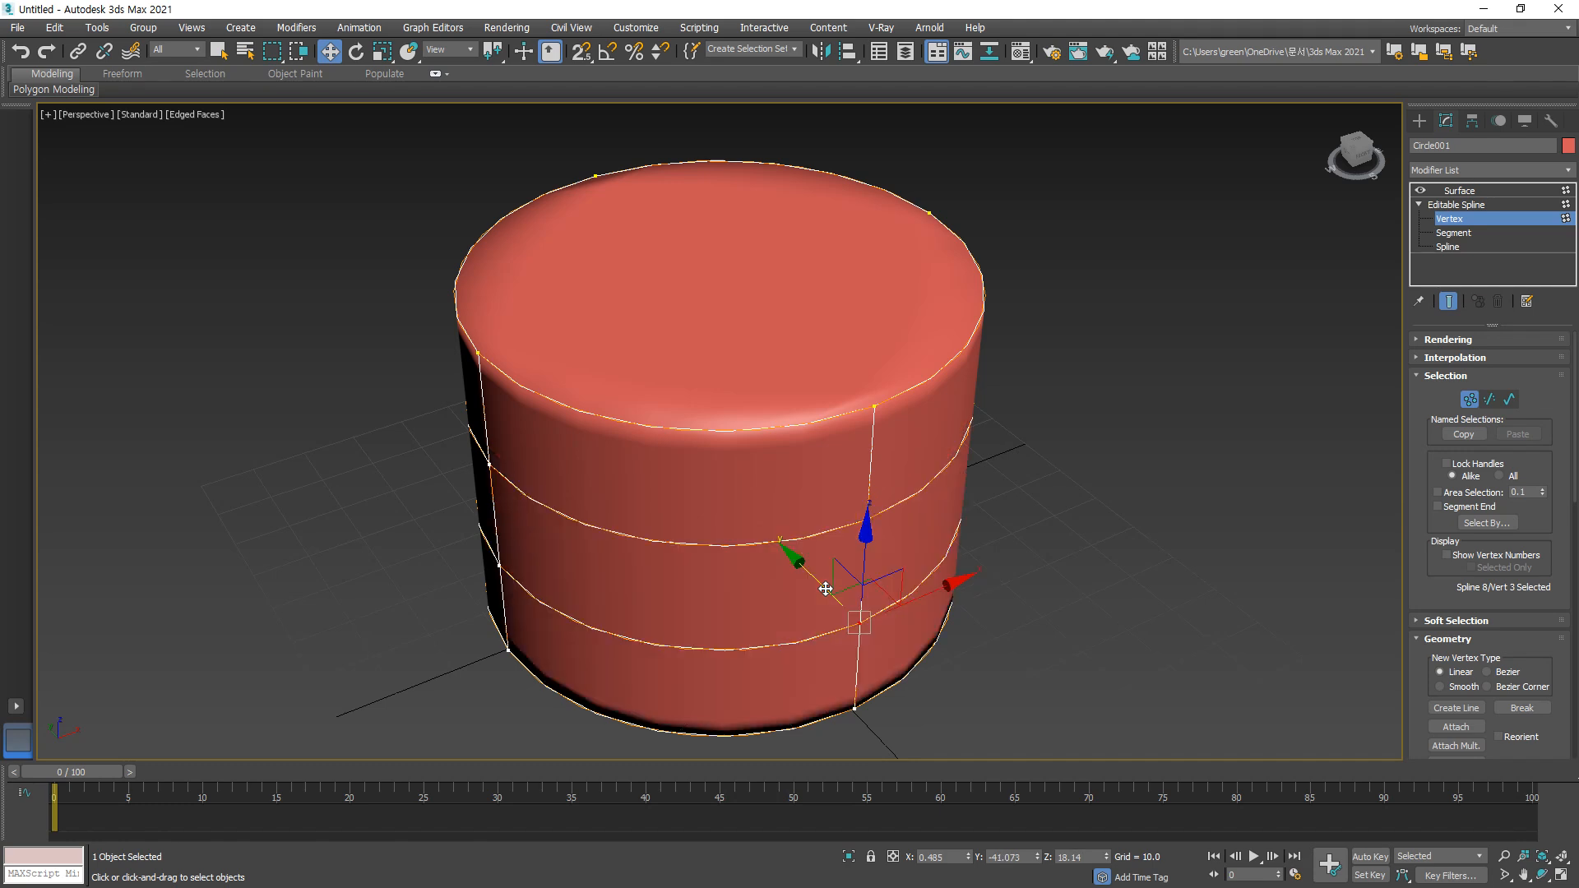
# Step: Select both overlapping vertices at the second-lowest circle's front crossing and convert them to Bezier
pyautogui.scroll(6, 884, 693)
pyautogui.click(821, 477)
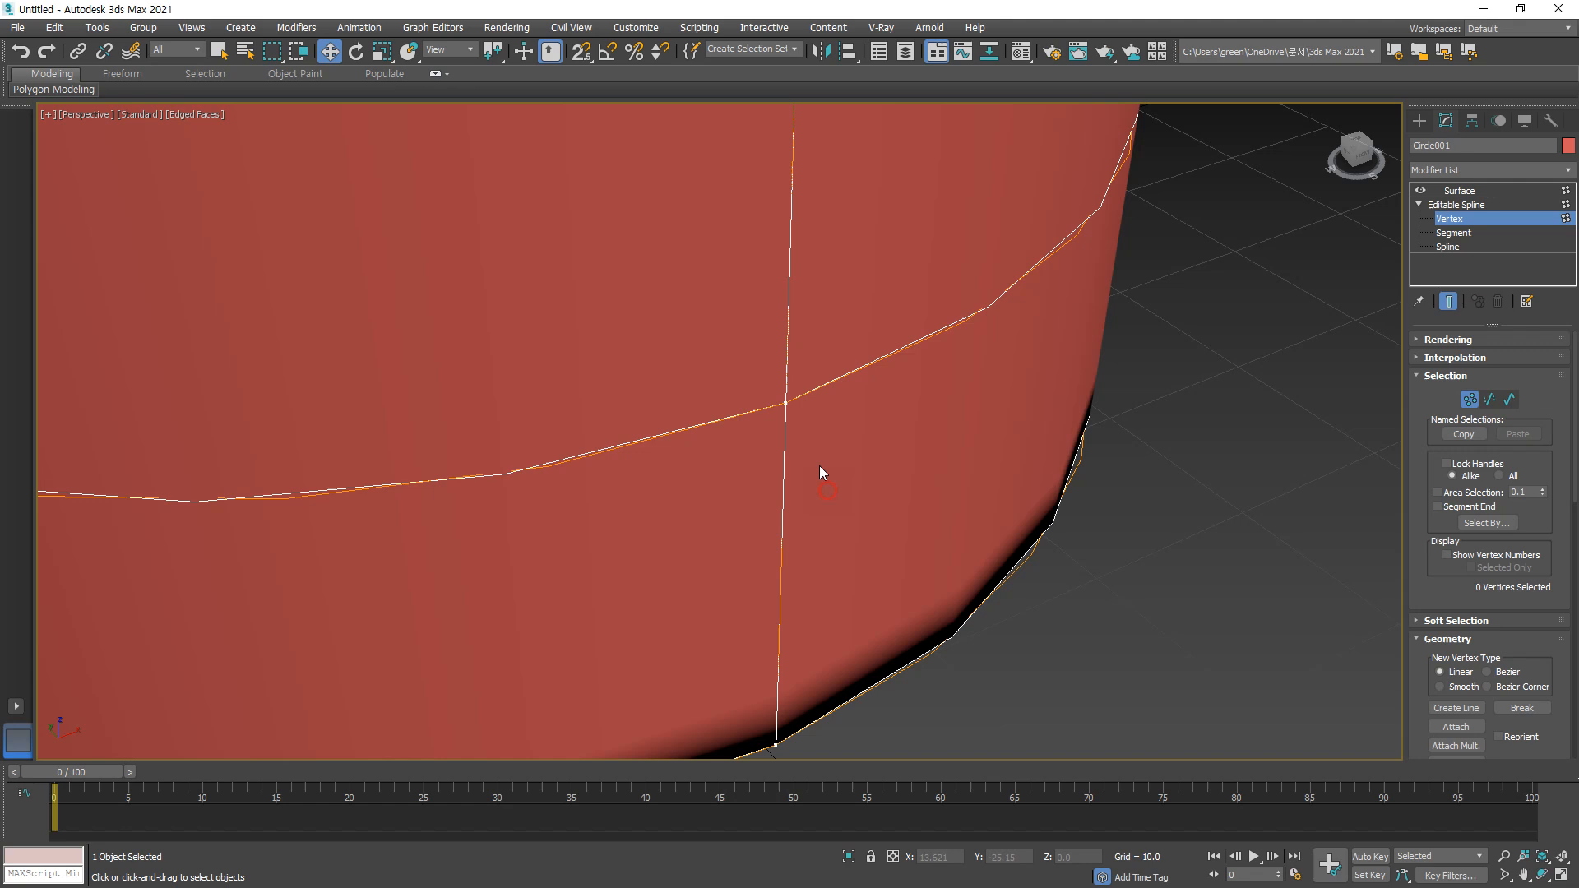
pyautogui.moveTo(814, 460); pyautogui.dragTo(757, 395)
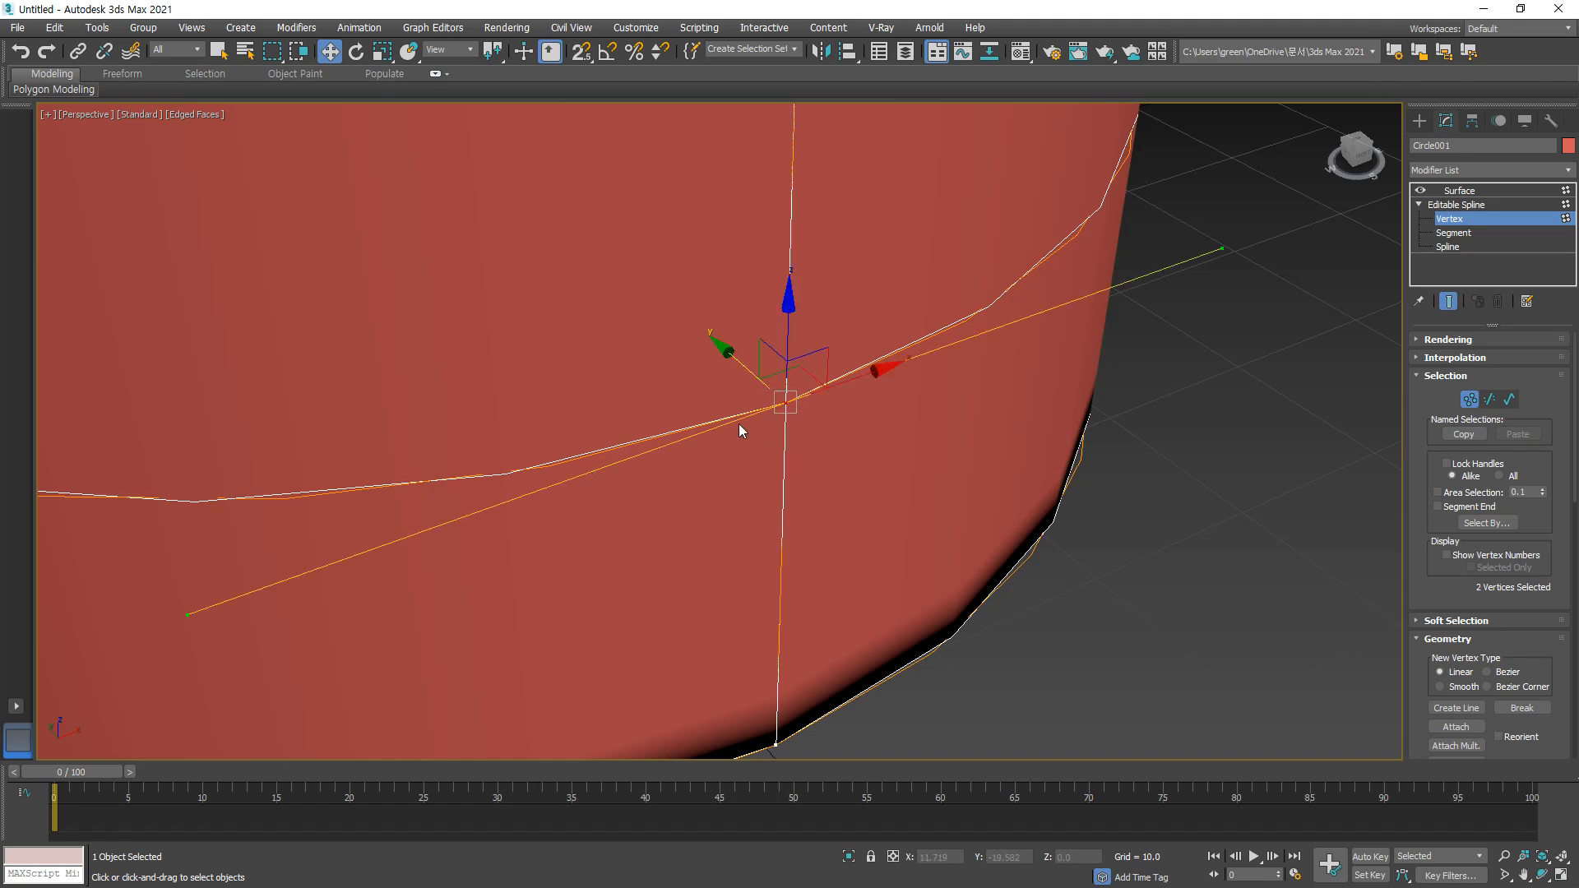
pyautogui.rightClick(777, 399)
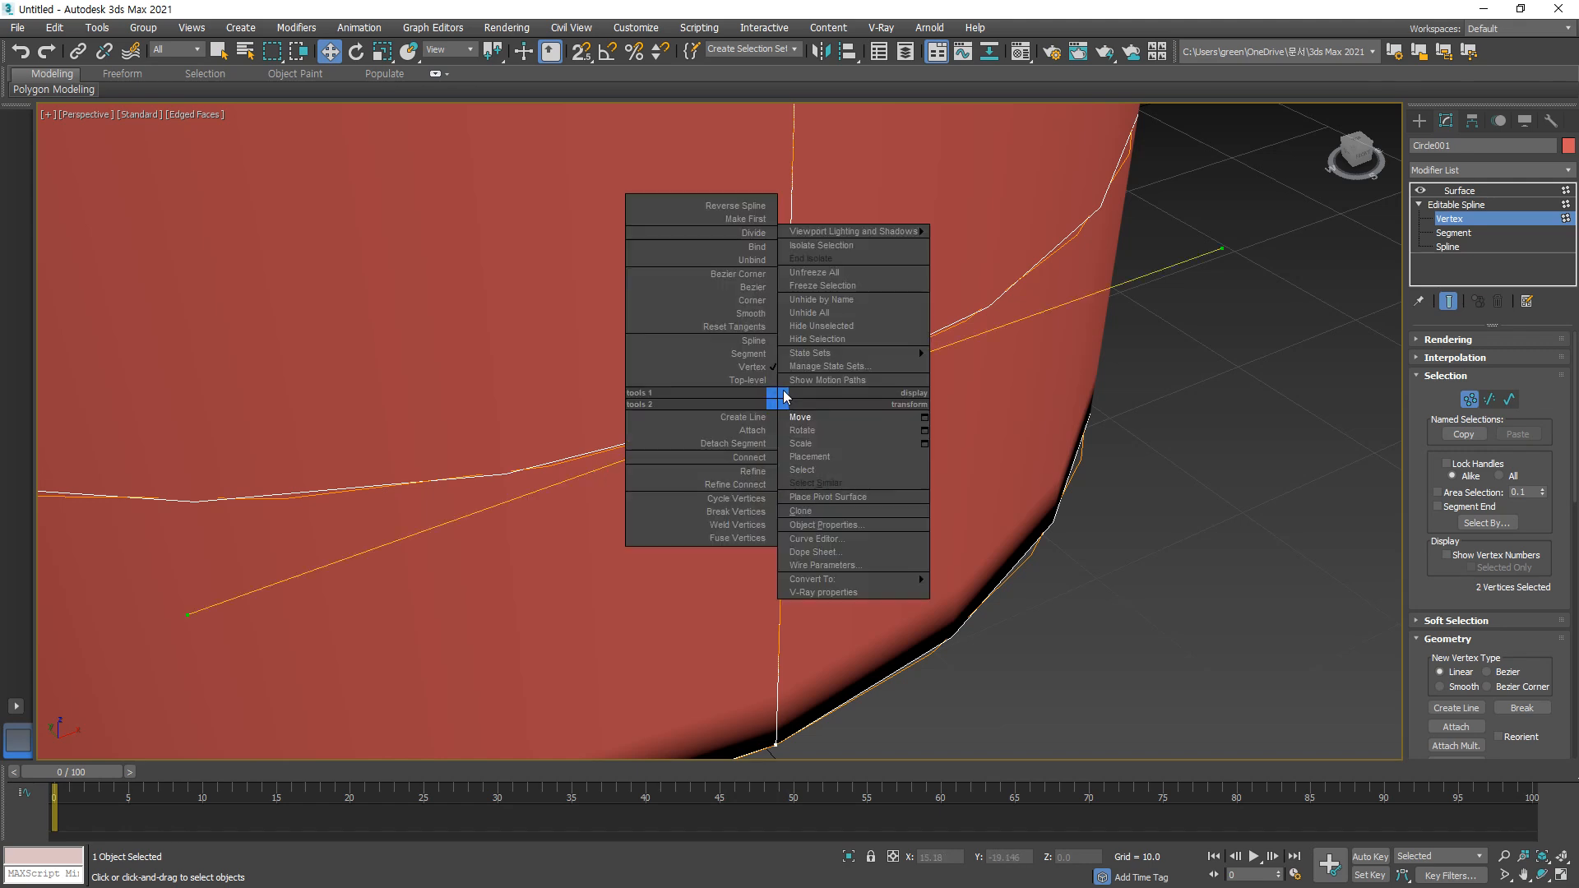
pyautogui.click(757, 287)
# Step: Tilt the Bezier handles of those vertices in the Perspective view to bend the second-lowest circle and the vertical spline
pyautogui.scroll(-5, 770, 472)
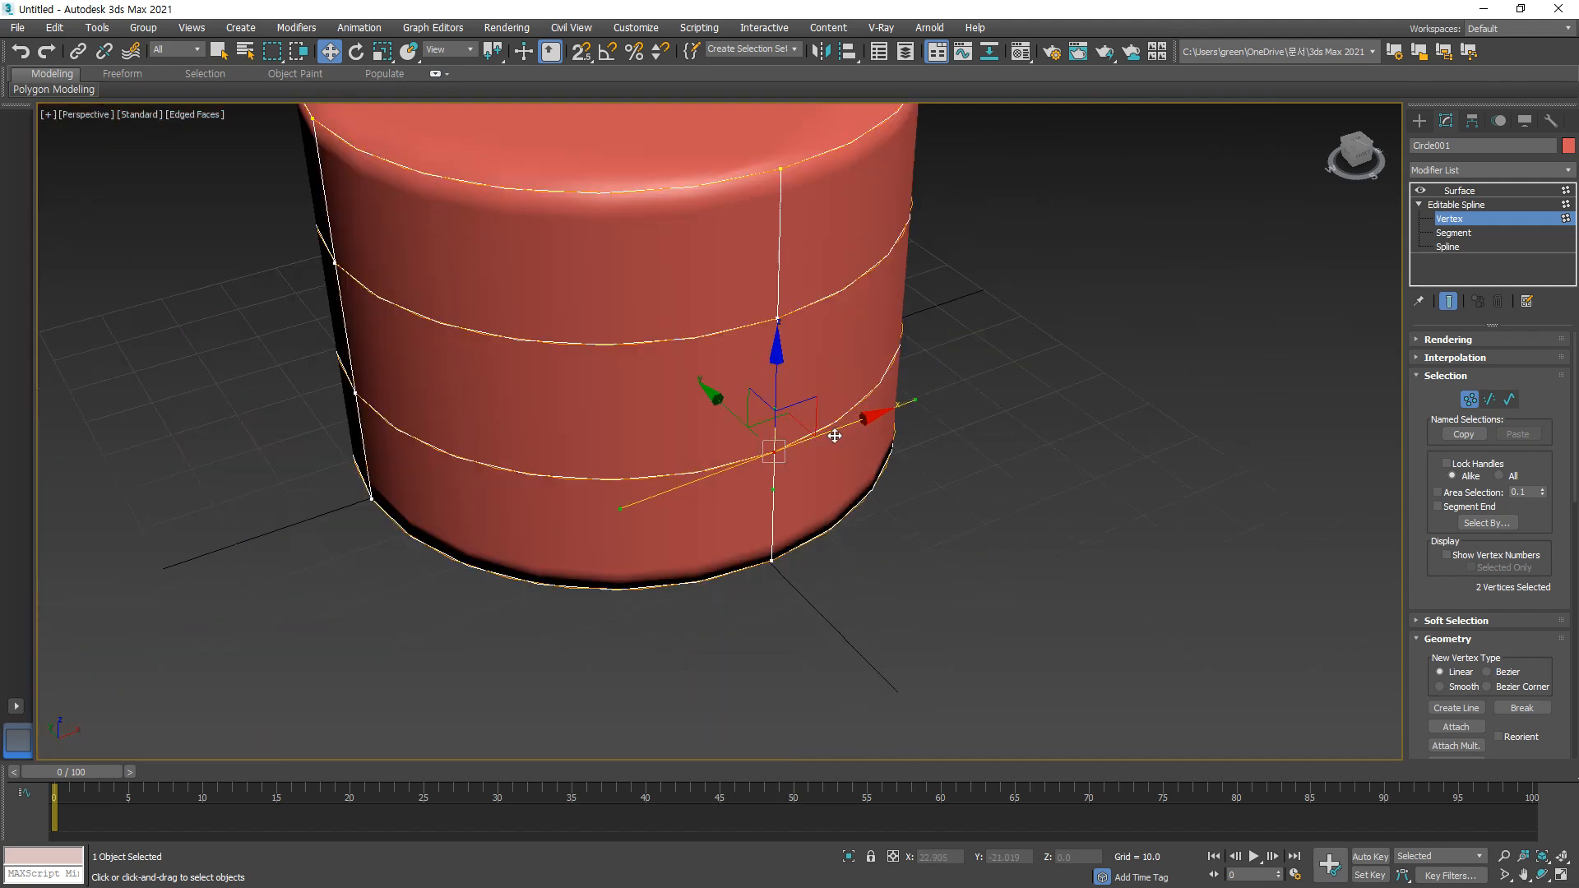
pyautogui.moveTo(914, 399)
pyautogui.mouseDown()
pyautogui.moveTo(881, 362)
pyautogui.moveTo(923, 405)
pyautogui.moveTo(910, 367)
pyautogui.moveTo(926, 409)
pyautogui.moveTo(905, 374)
pyautogui.mouseUp()
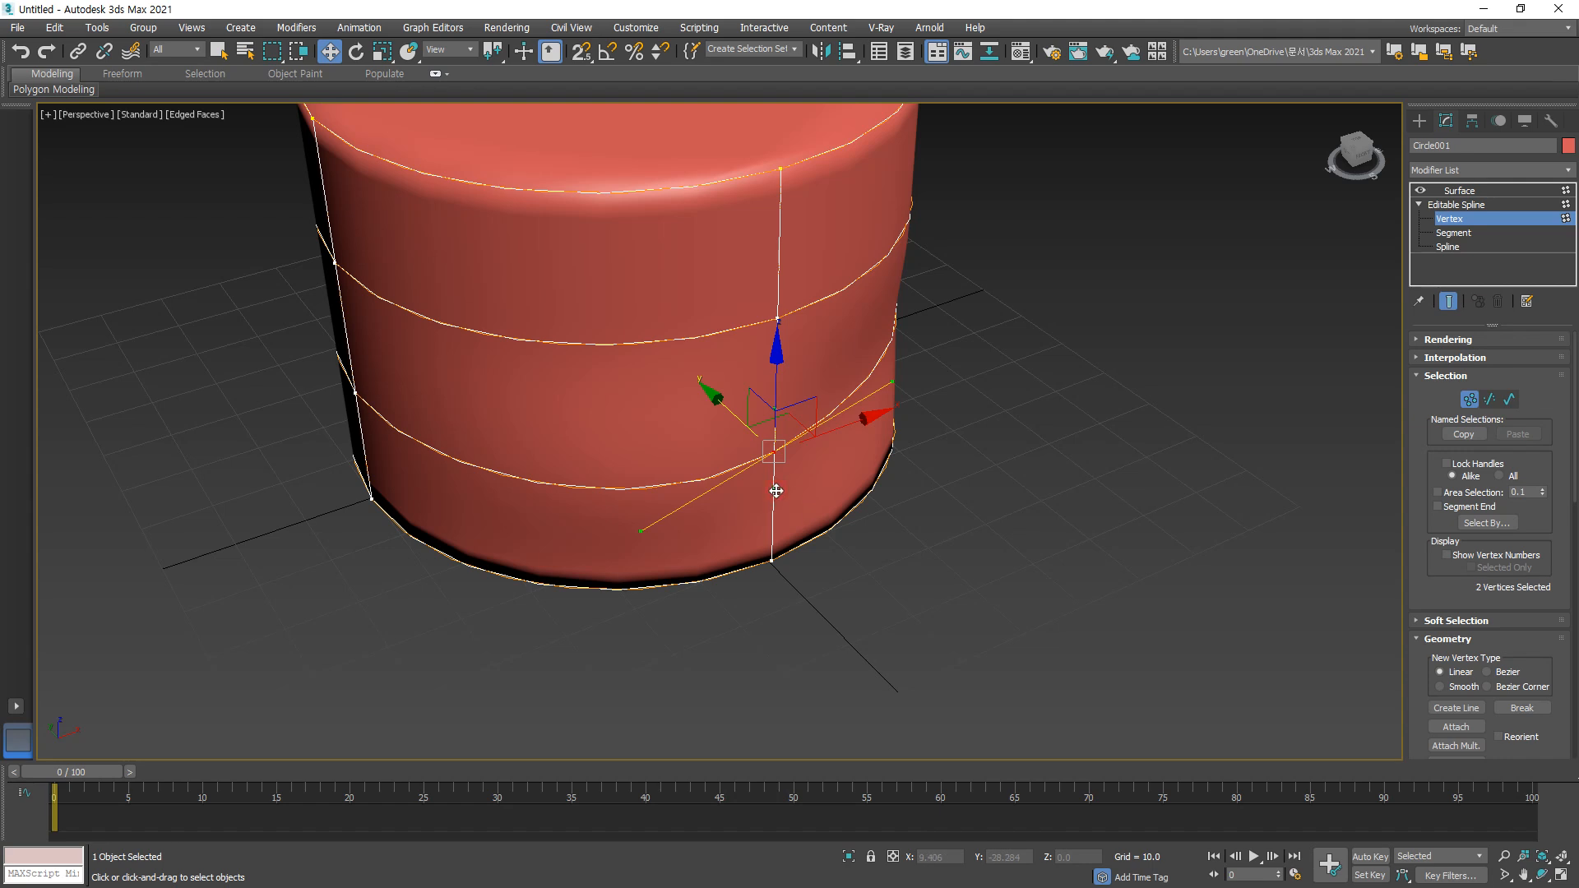
pyautogui.moveTo(775, 491); pyautogui.dragTo(740, 497)
# Step: Switch to the four-viewport layout and readjust the same vertices' Bezier handles in the Left and Top views
pyautogui.click(1560, 874)
pyautogui.scroll(3, 460, 575)
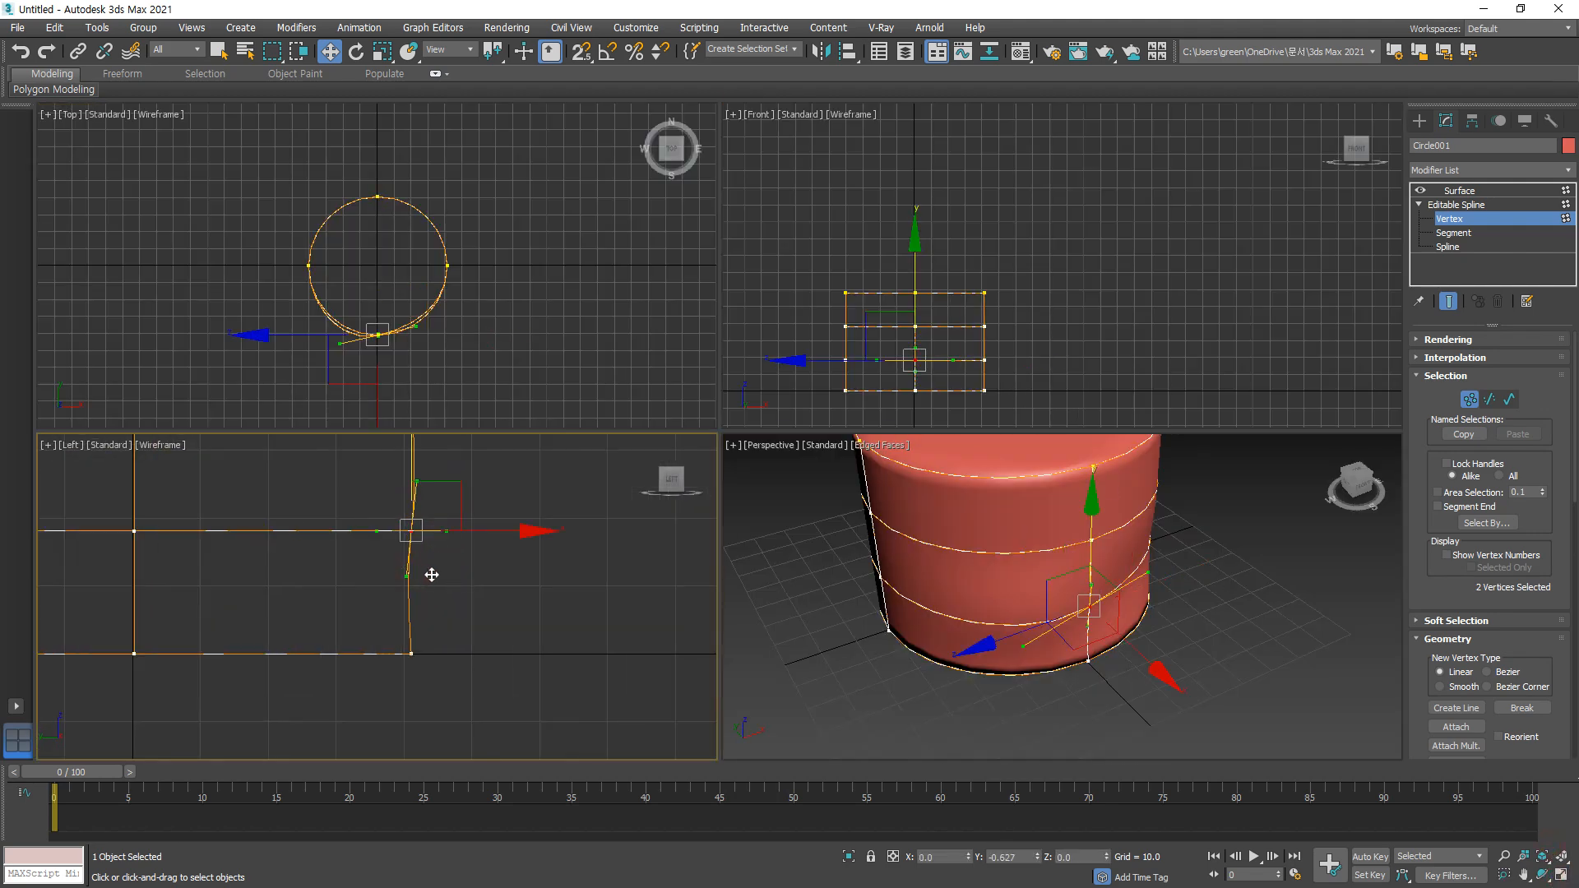
pyautogui.moveTo(423, 571)
pyautogui.mouseDown()
pyautogui.moveTo(388, 582)
pyautogui.moveTo(475, 595)
pyautogui.moveTo(409, 585)
pyautogui.mouseUp()
pyautogui.scroll(4, 371, 337)
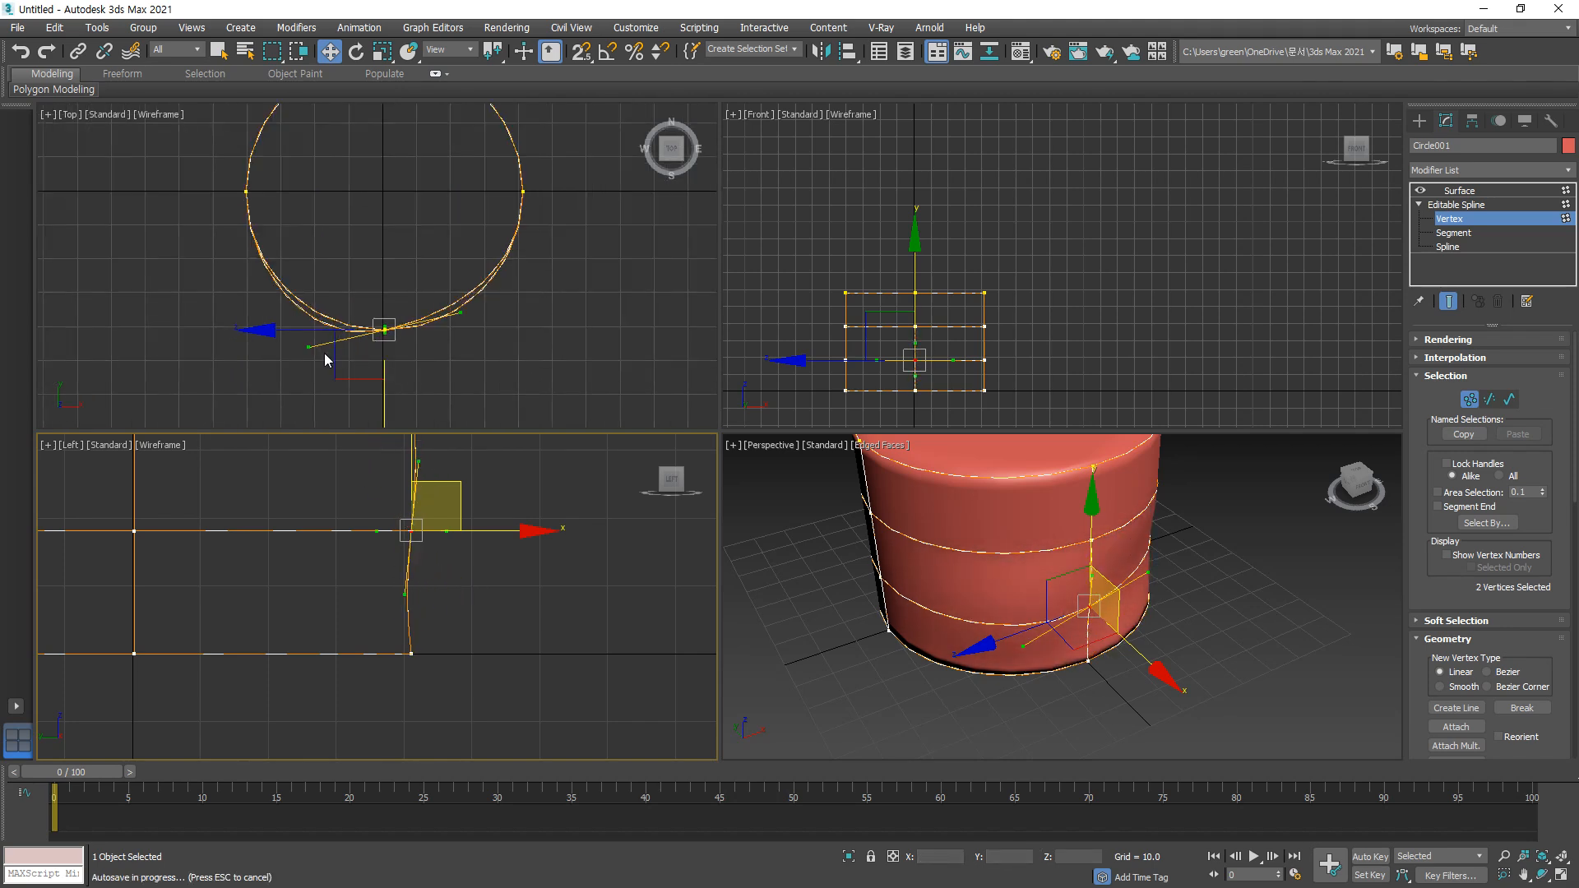
pyautogui.click(308, 307)
pyautogui.moveTo(307, 307); pyautogui.dragTo(303, 343)
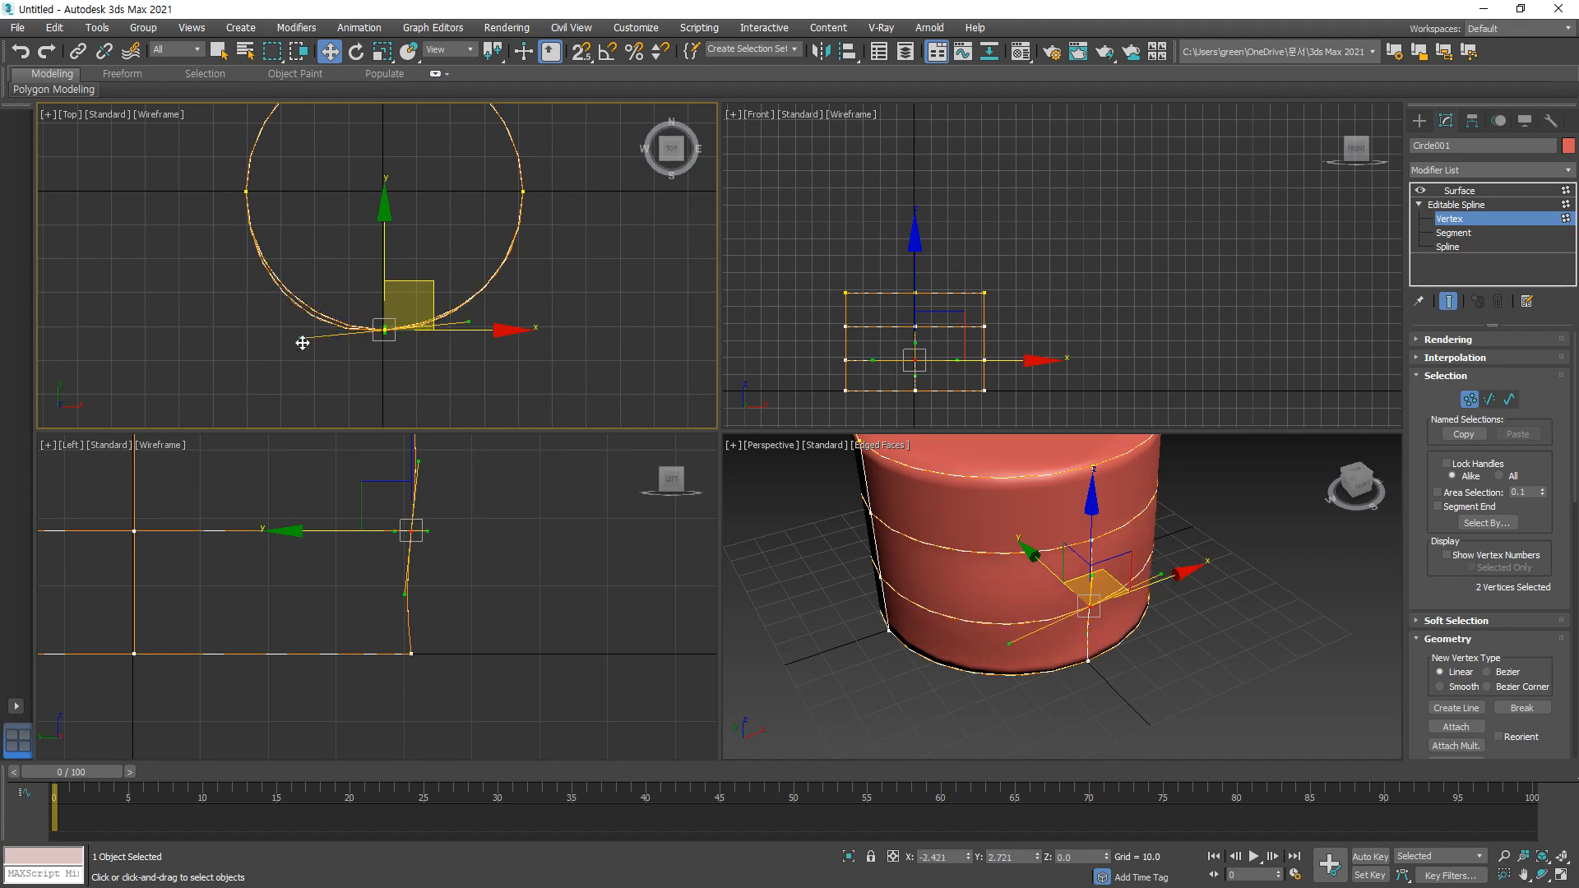
# Step: Convert the overlapping front vertices on the second-highest circle to Bezier and tilt their vertical handle into an S-shaped profile in the Left view
pyautogui.click(473, 584)
pyautogui.moveTo(472, 483); pyautogui.dragTo(431, 584, button='middle')
pyautogui.click(413, 556)
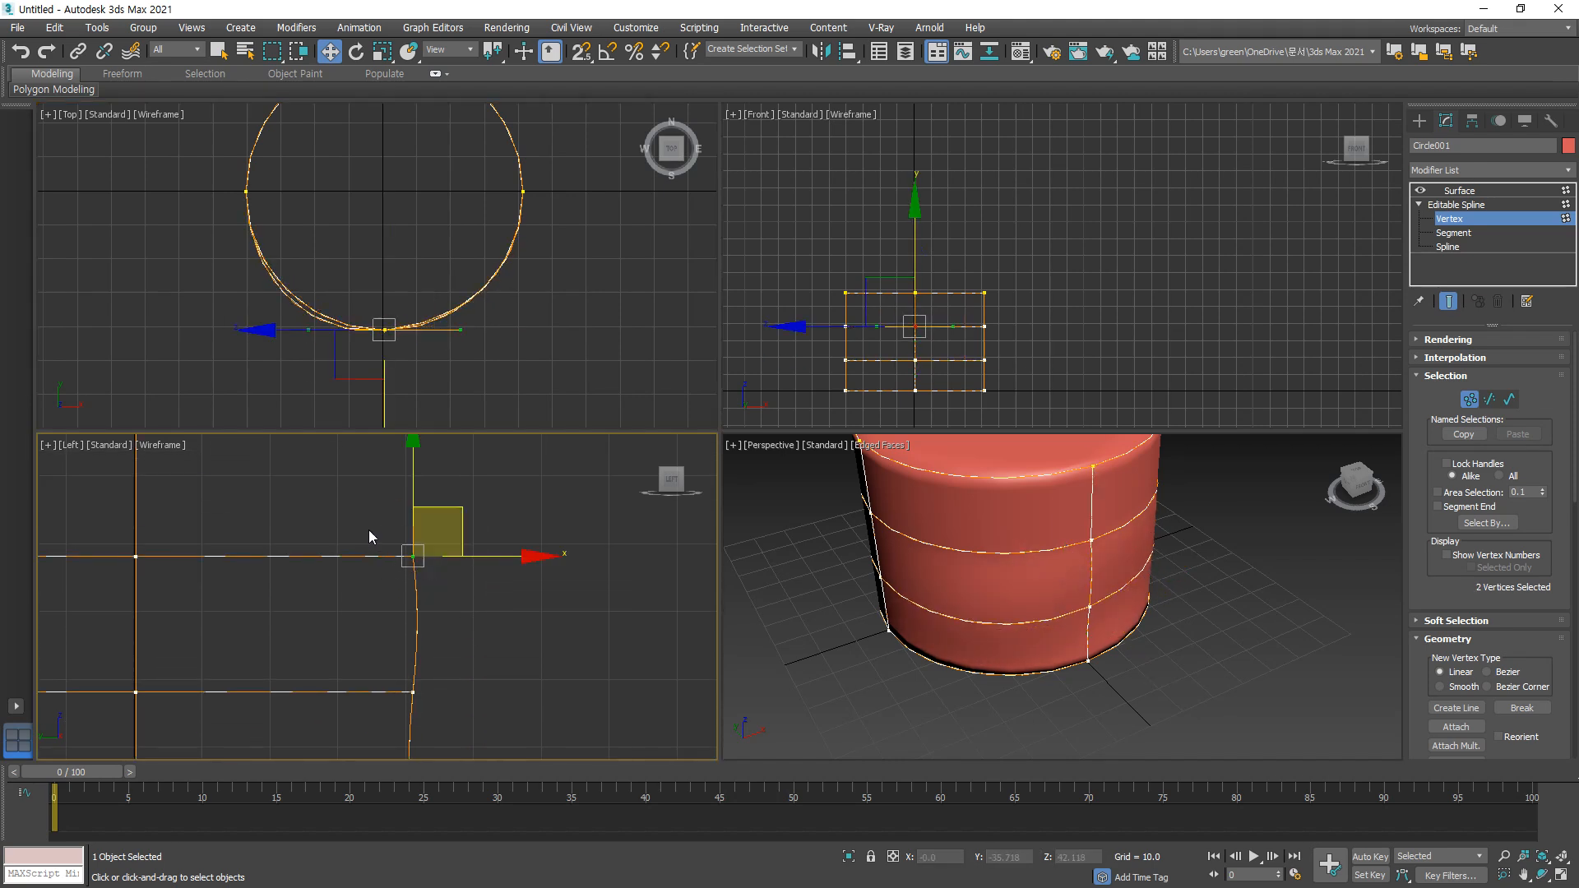
pyautogui.rightClick(412, 556)
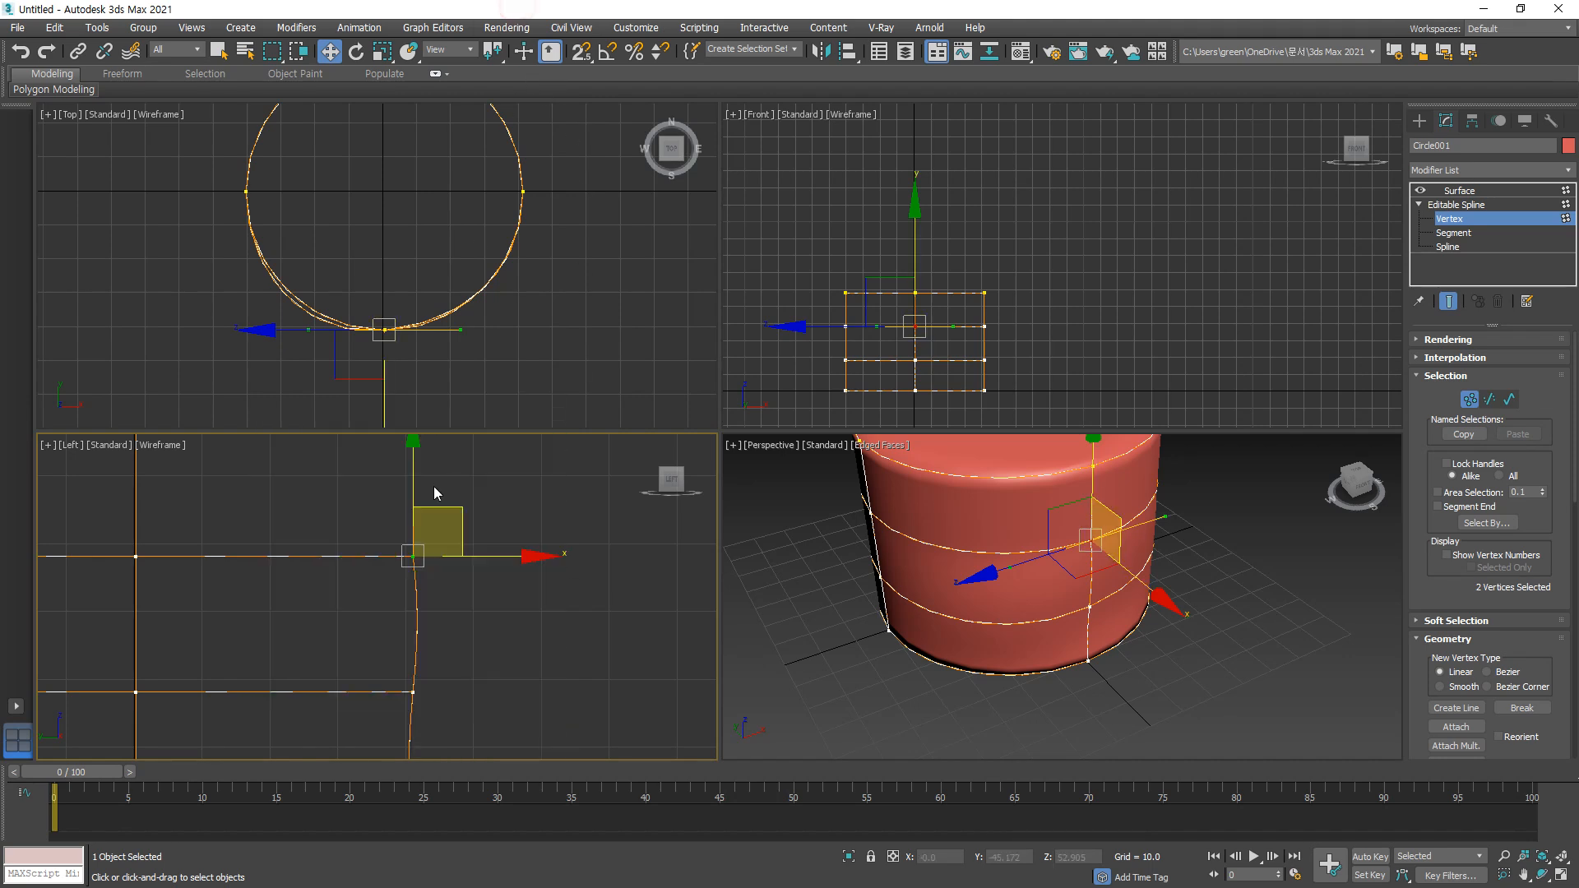
pyautogui.rightClick(413, 557)
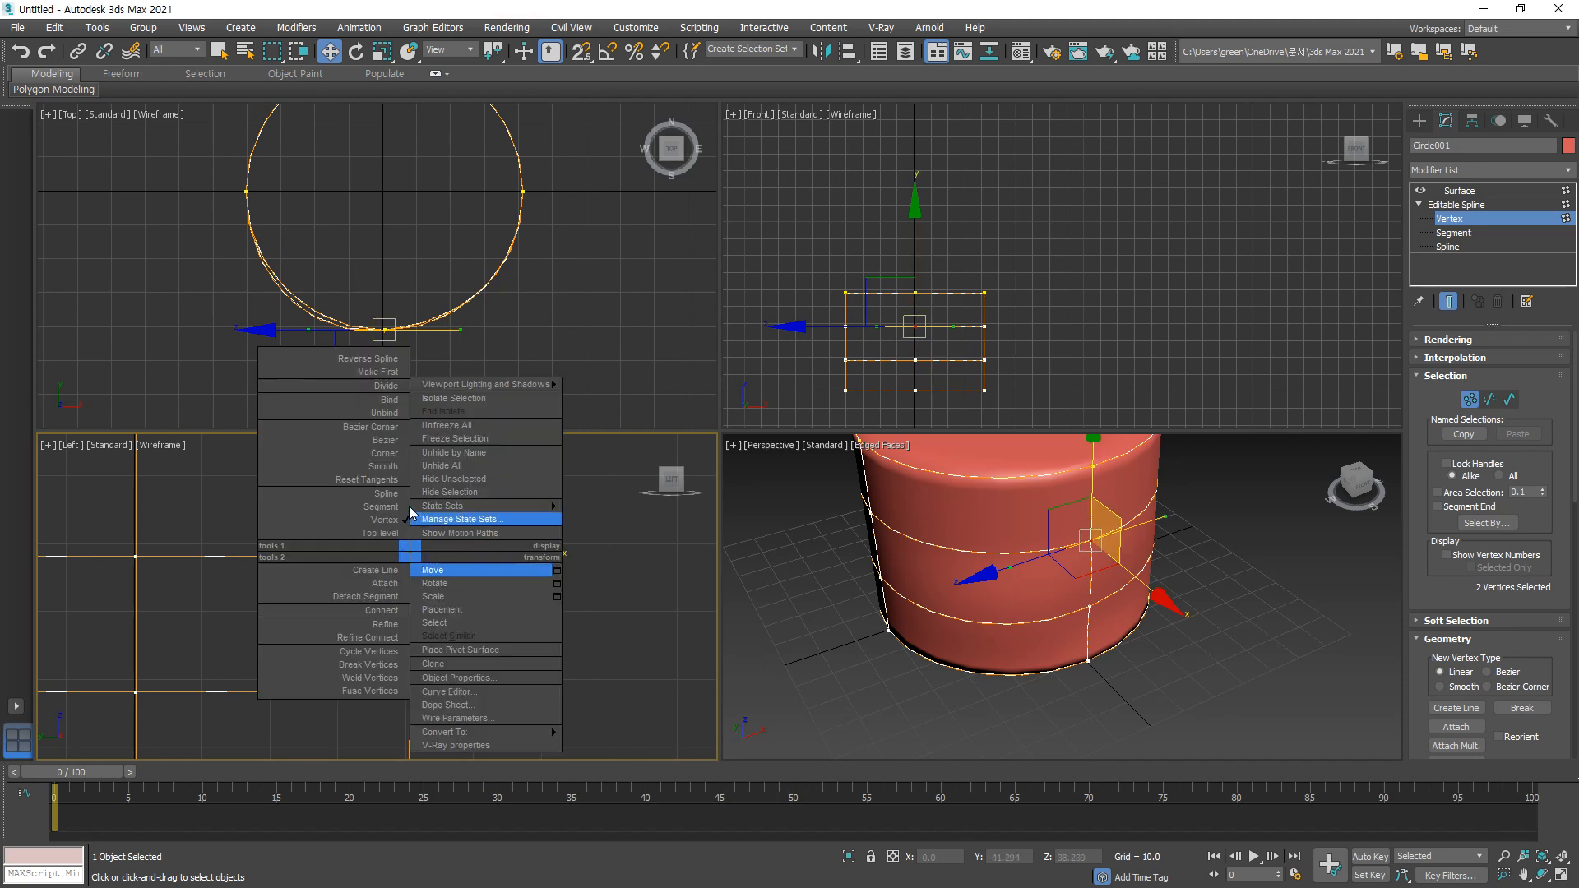
pyautogui.click(392, 443)
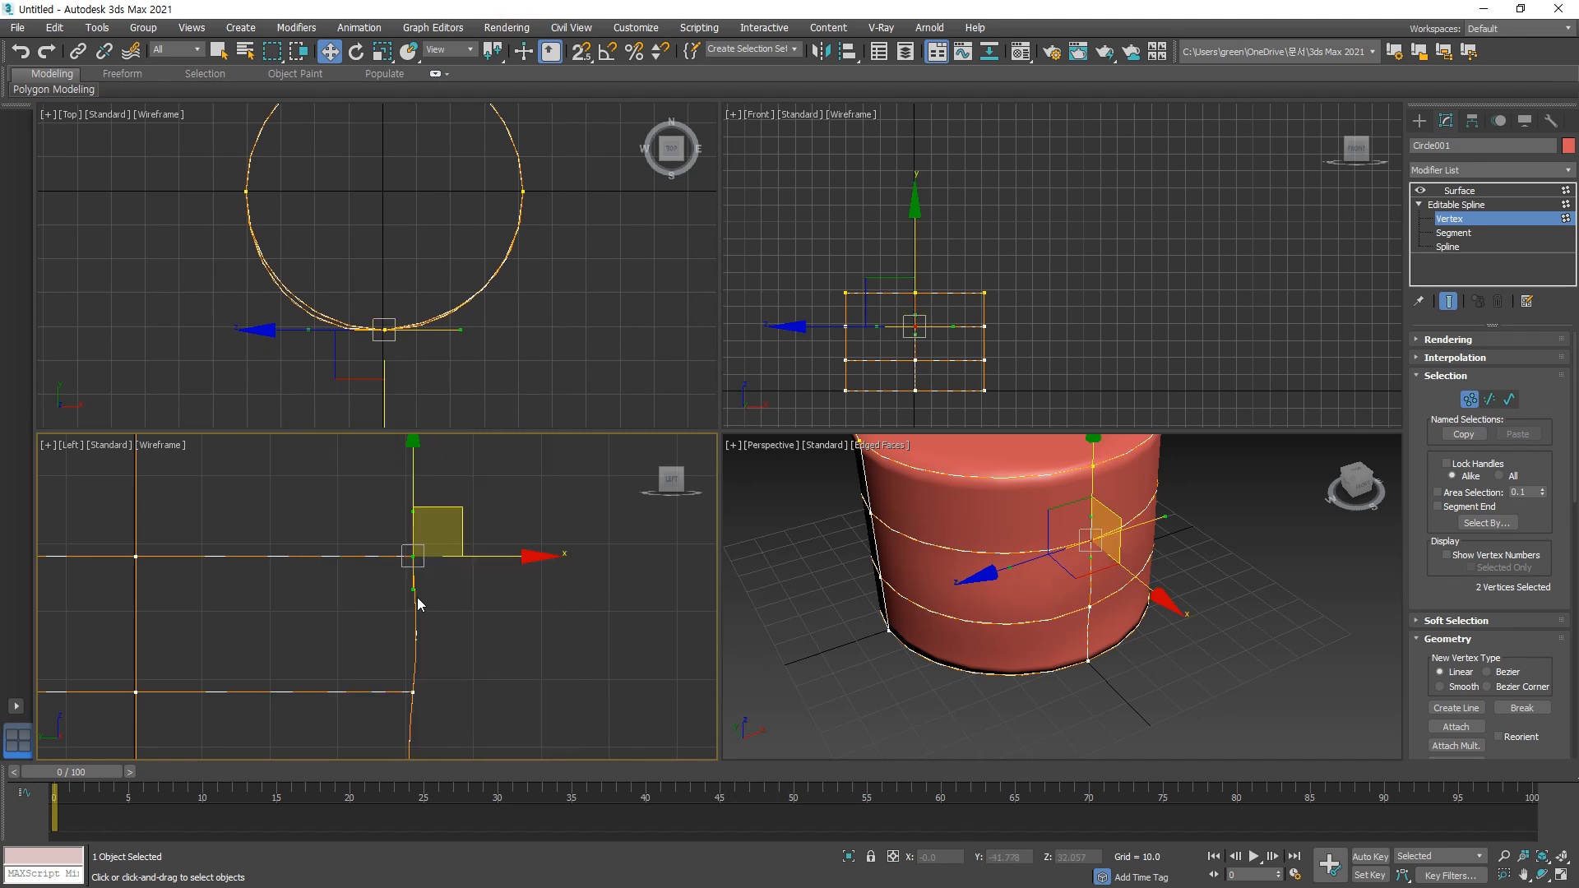
pyautogui.moveTo(413, 589); pyautogui.dragTo(462, 609)
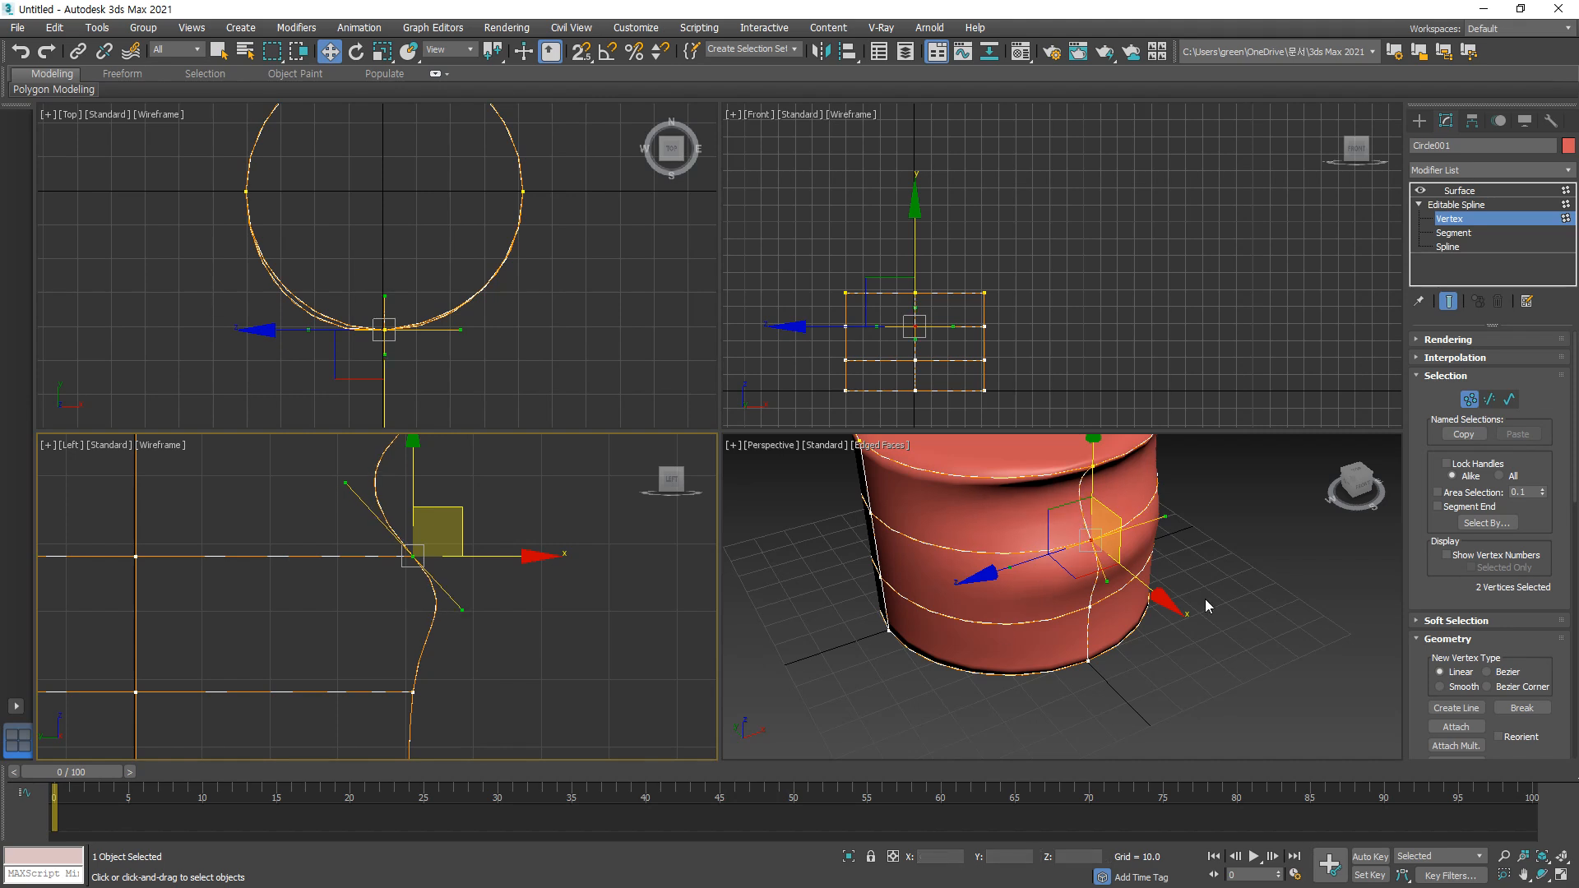
pyautogui.keyDown('alt'); pyautogui.moveTo(1201, 600); pyautogui.dragTo(1074, 541, button='middle'); pyautogui.keyUp('alt')
pyautogui.moveTo(1027, 508)
pyautogui.mouseDown()
pyautogui.moveTo(1037, 676)
pyautogui.moveTo(1070, 730)
pyautogui.mouseUp()
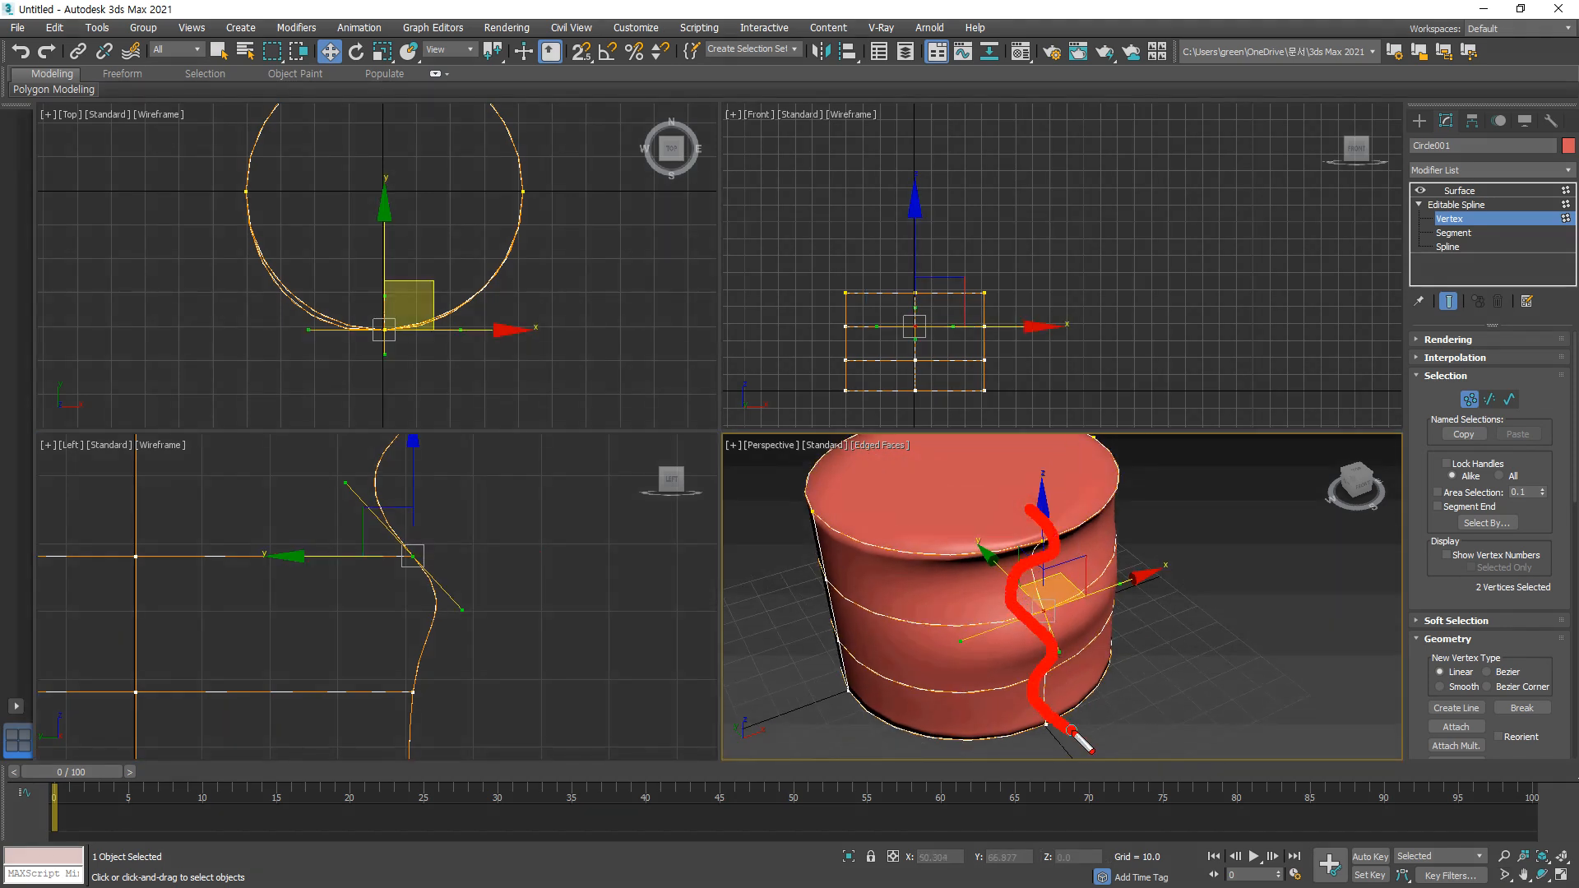
pyautogui.moveTo(422, 413)
pyautogui.mouseDown()
pyautogui.moveTo(445, 629)
pyautogui.moveTo(440, 791)
pyautogui.mouseUp()
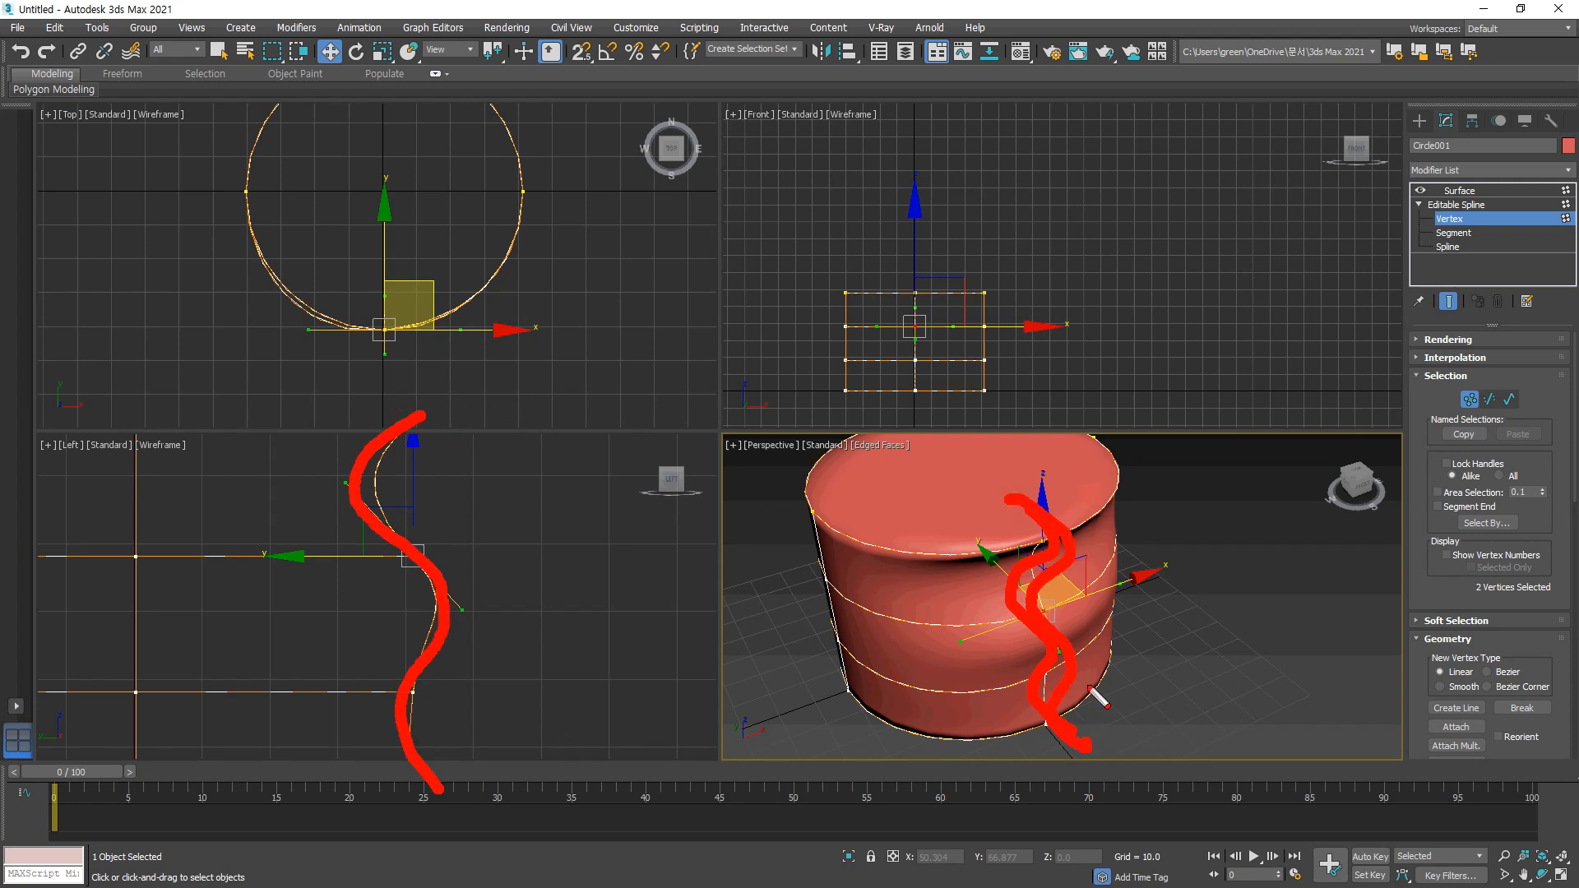
pyautogui.press('Escape')
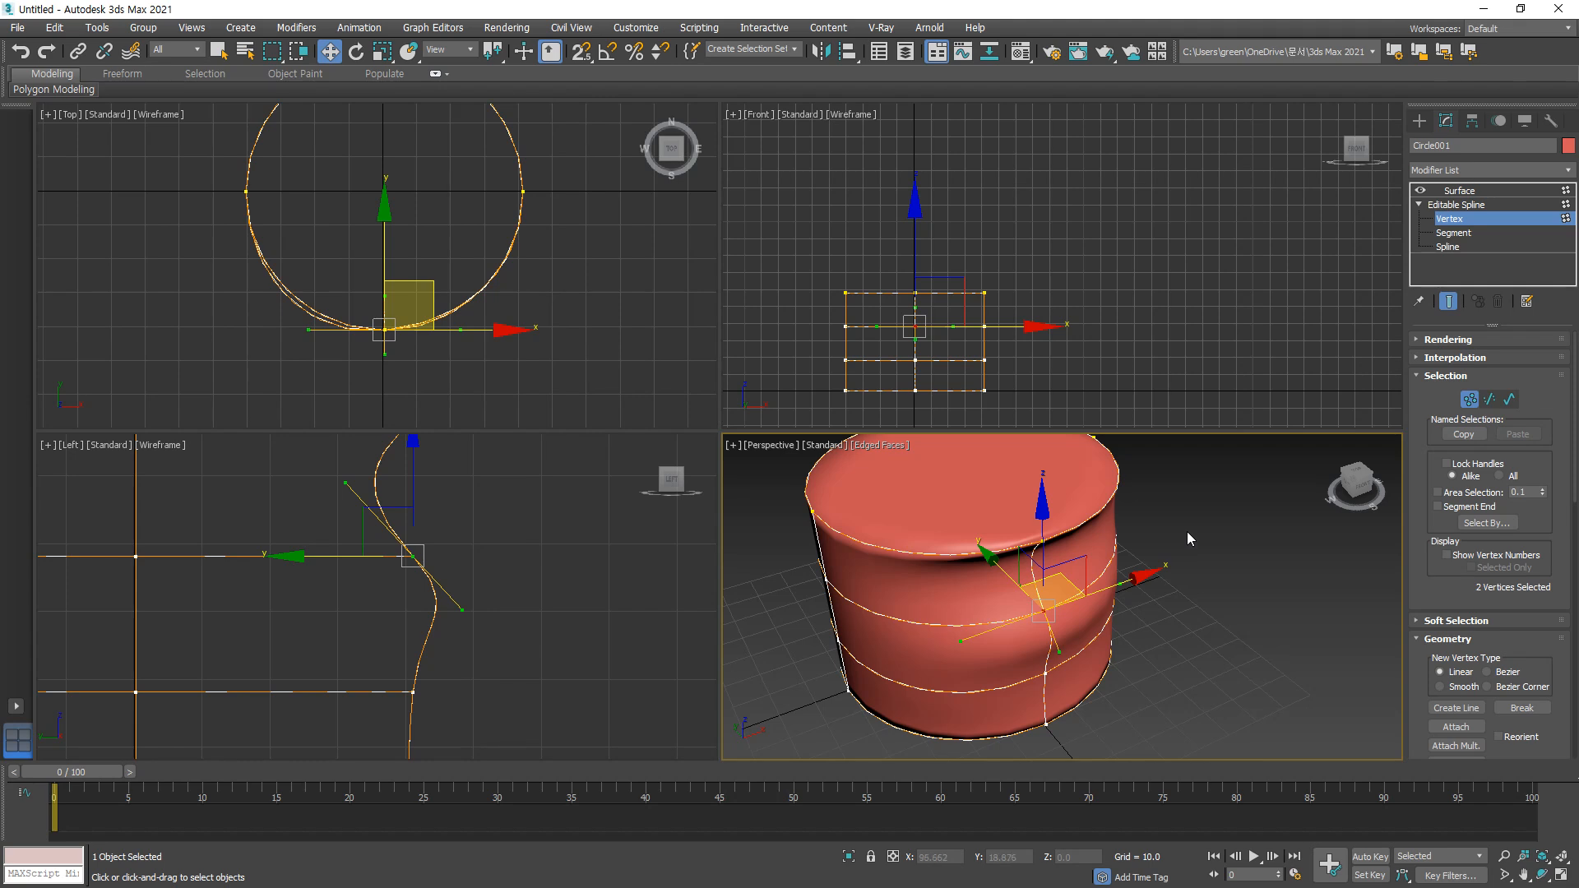
# Step: Return to the Surface modifier level and delete the surfaced cylinder from the scene
pyautogui.click(1187, 538)
pyautogui.click(1459, 190)
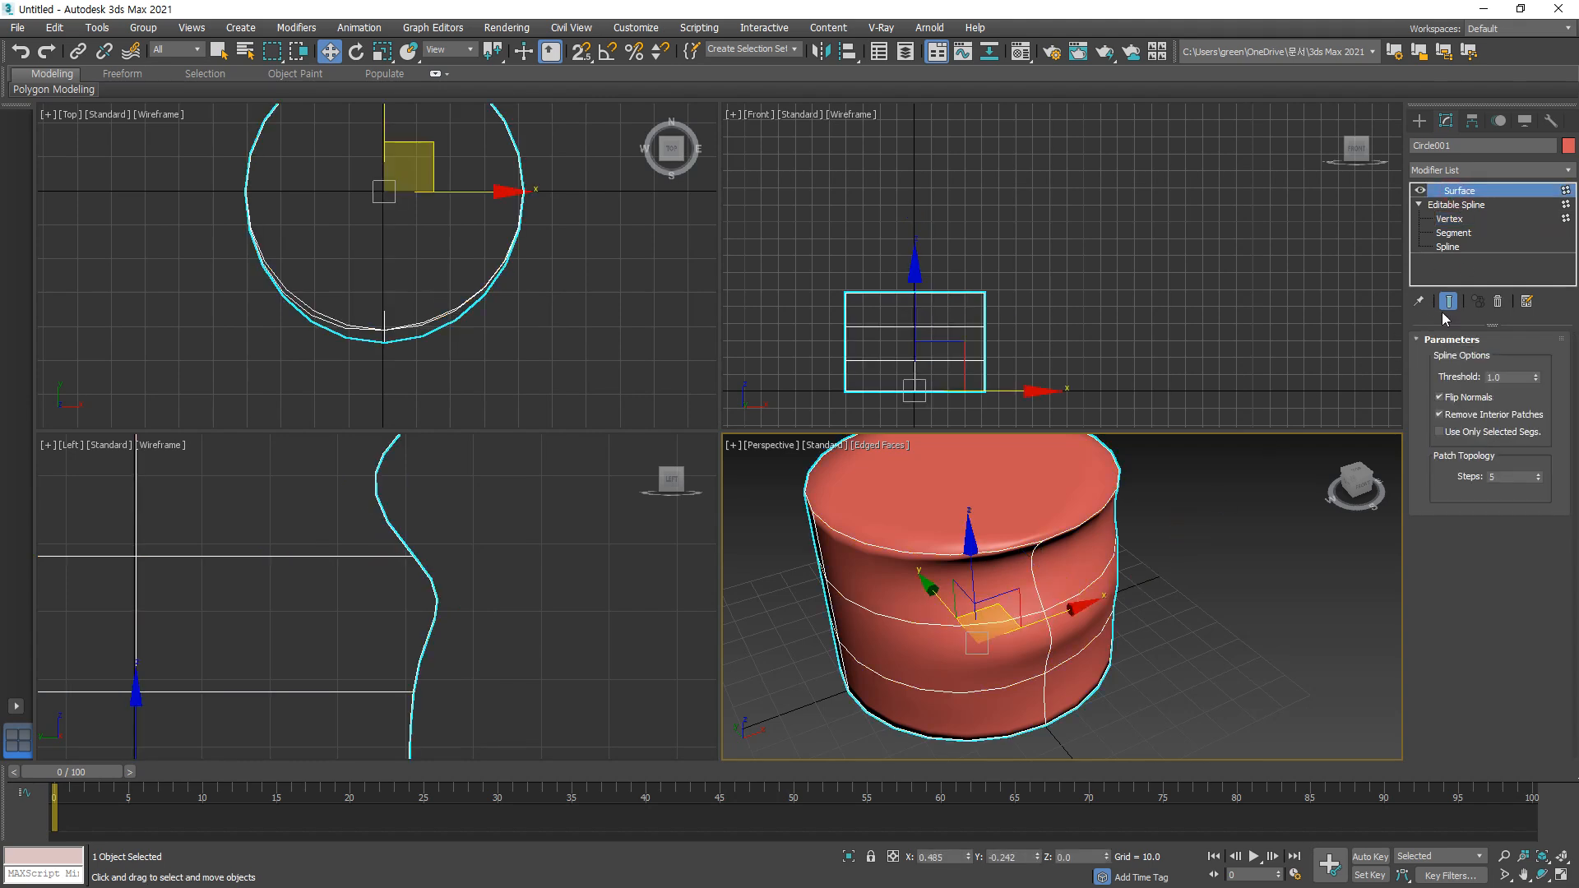
pyautogui.middleClick(574, 244)
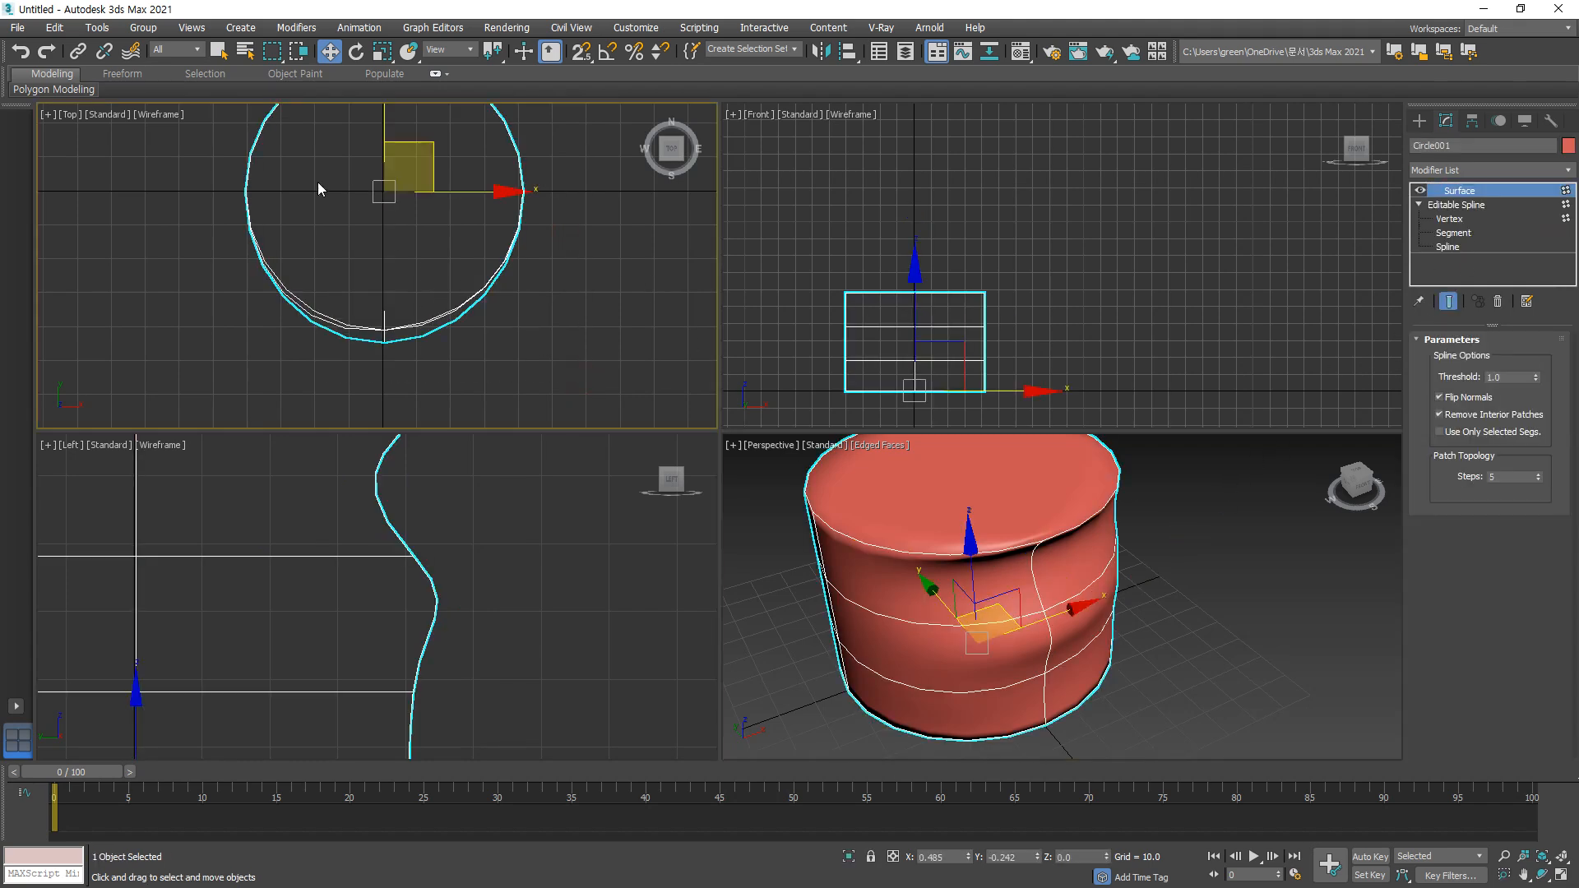
pyautogui.press('Delete')
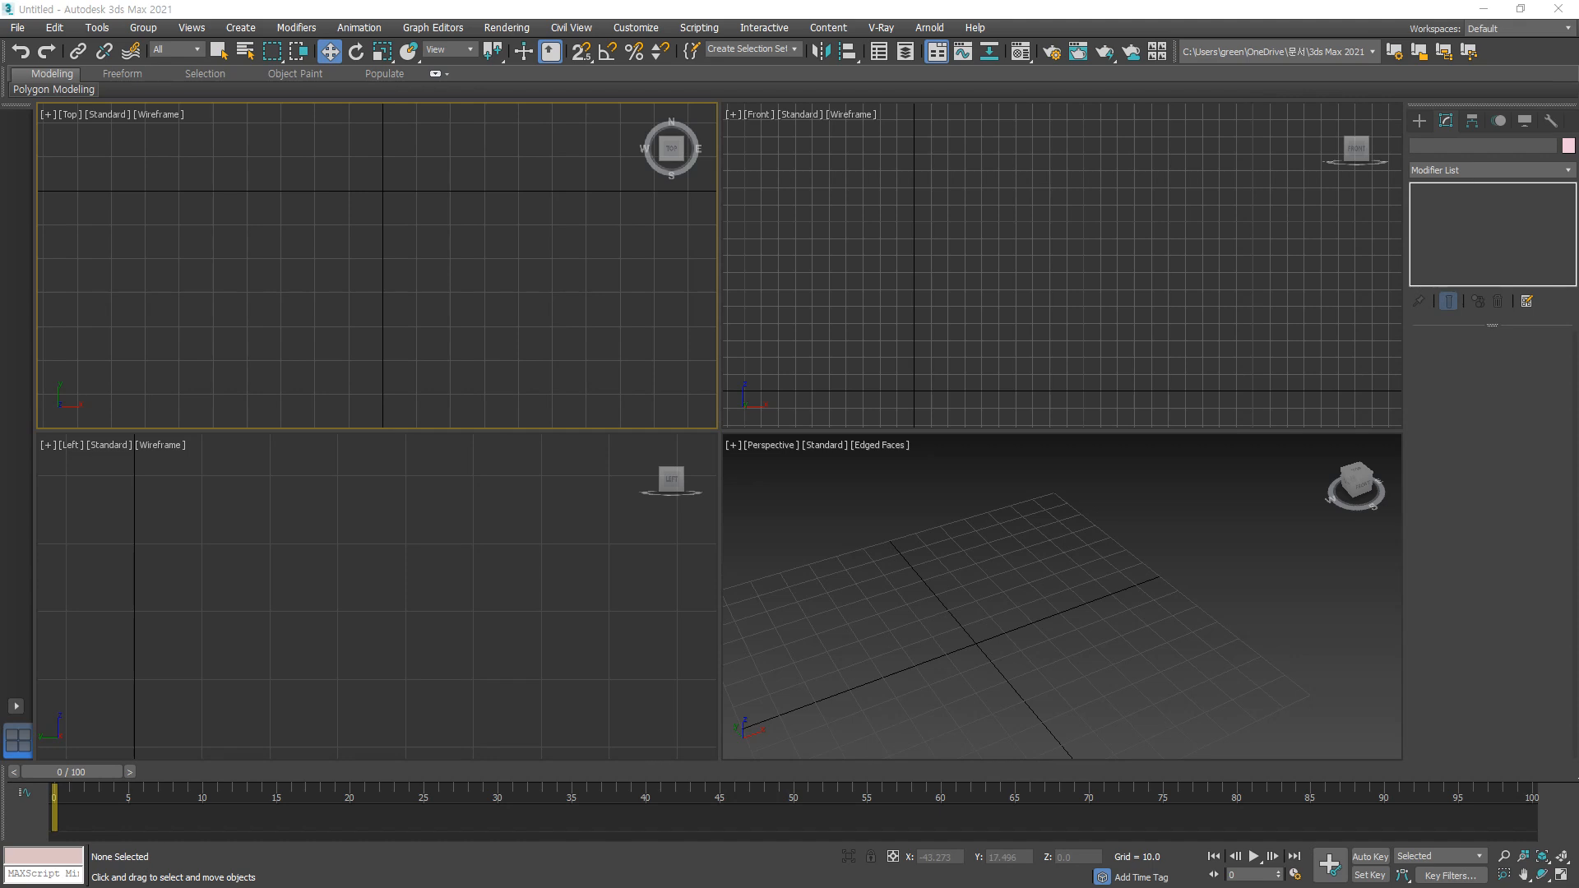
# Step: Draw a six-sided NGon with a radius of about 15.4 on the vertical axis in the Top view
pyautogui.click(1418, 122)
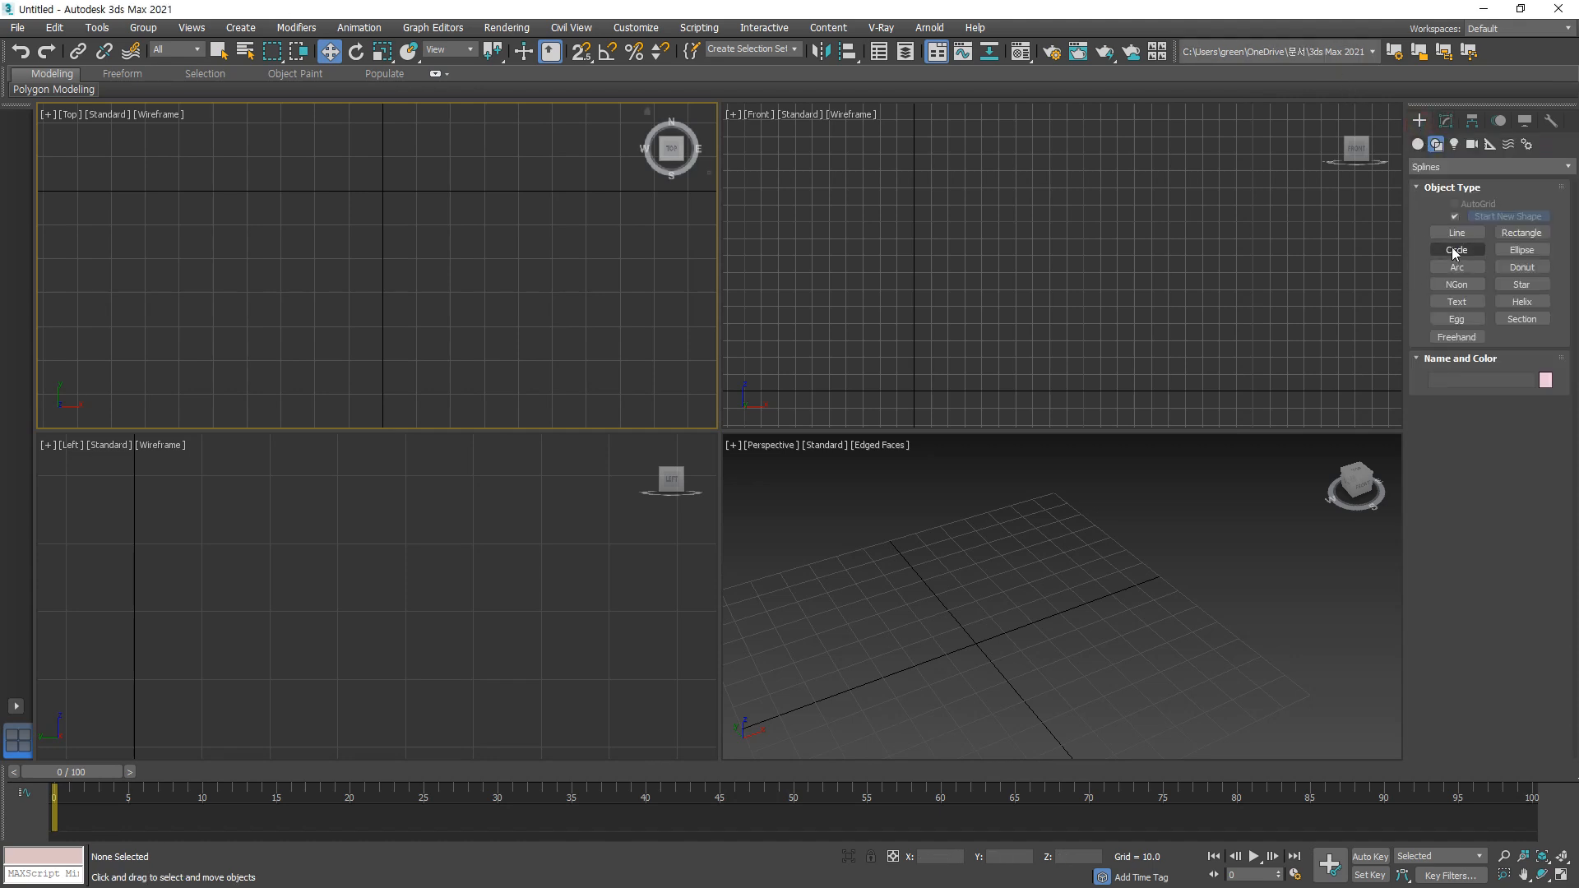
pyautogui.click(1459, 288)
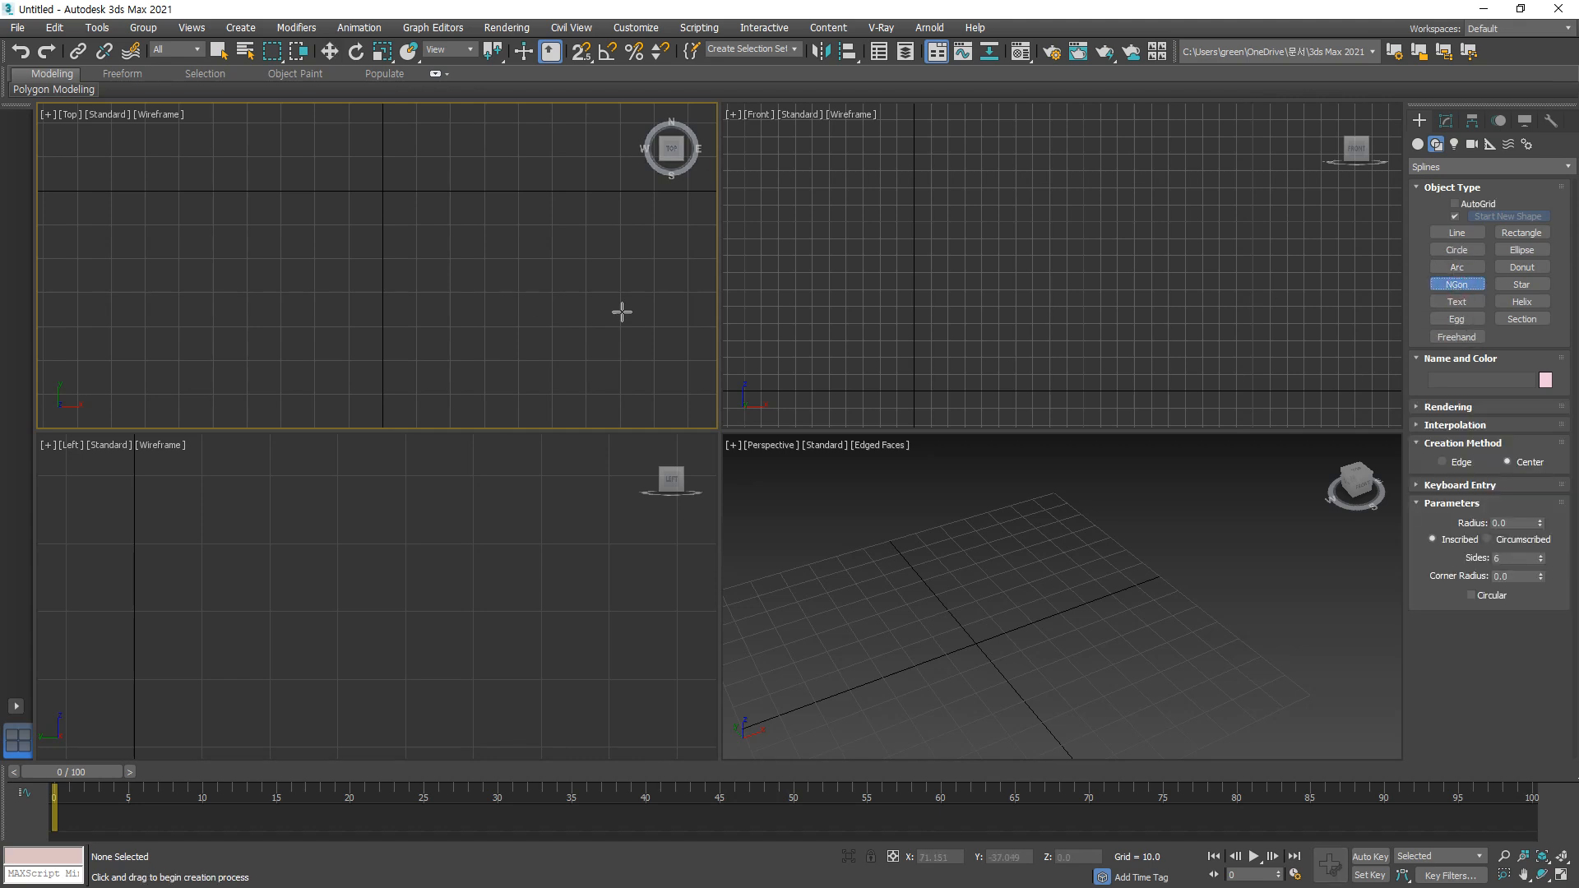
pyautogui.moveTo(365, 155); pyautogui.dragTo(373, 221, button='middle')
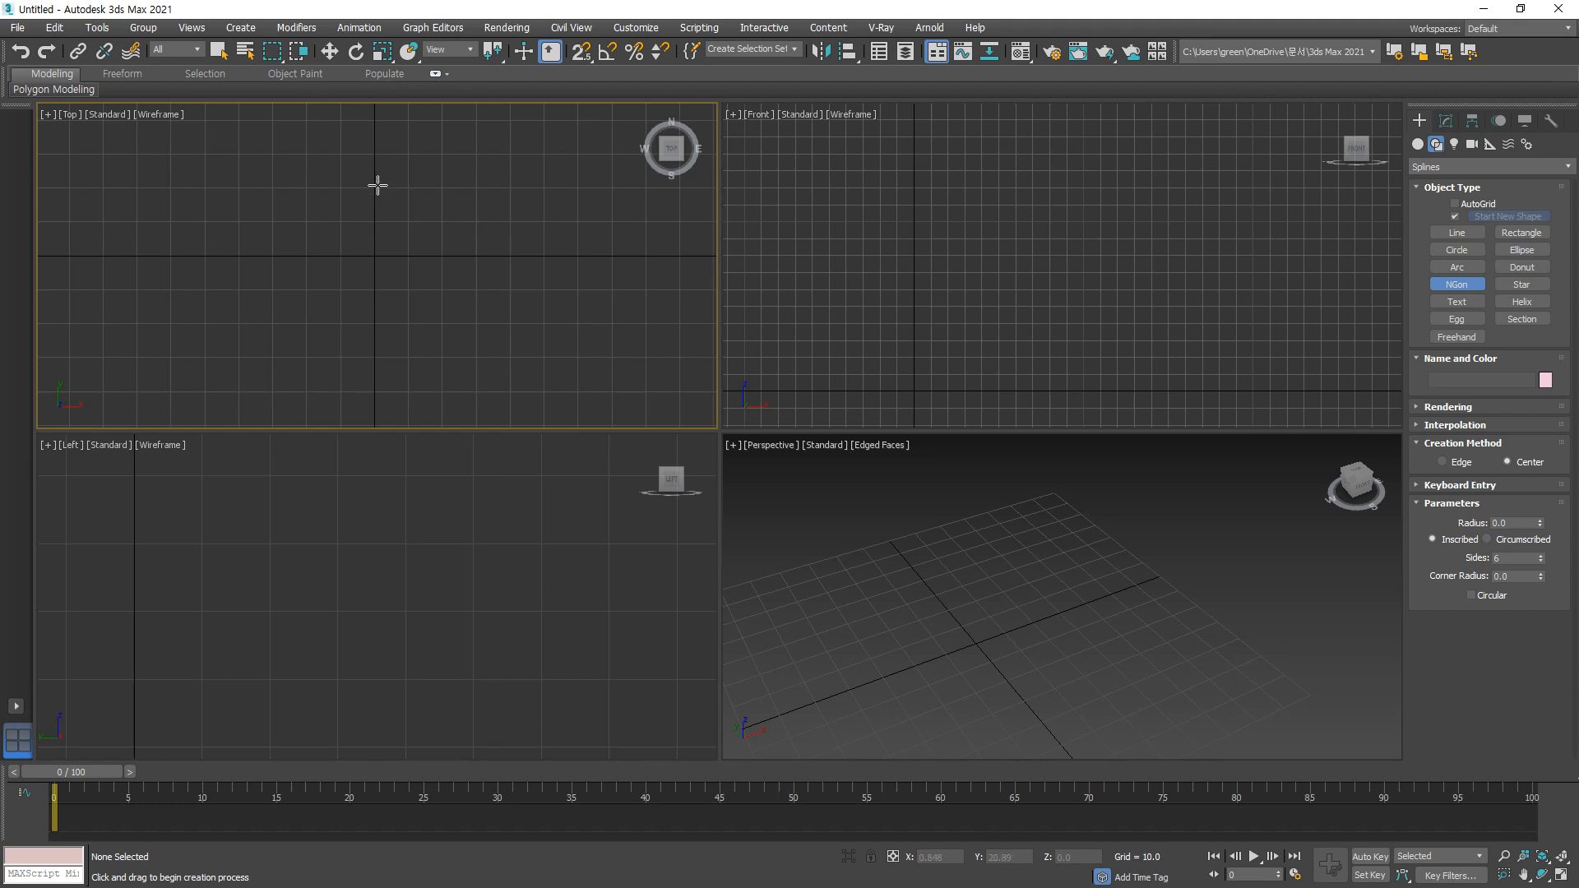
pyautogui.moveTo(375, 182); pyautogui.dragTo(383, 132)
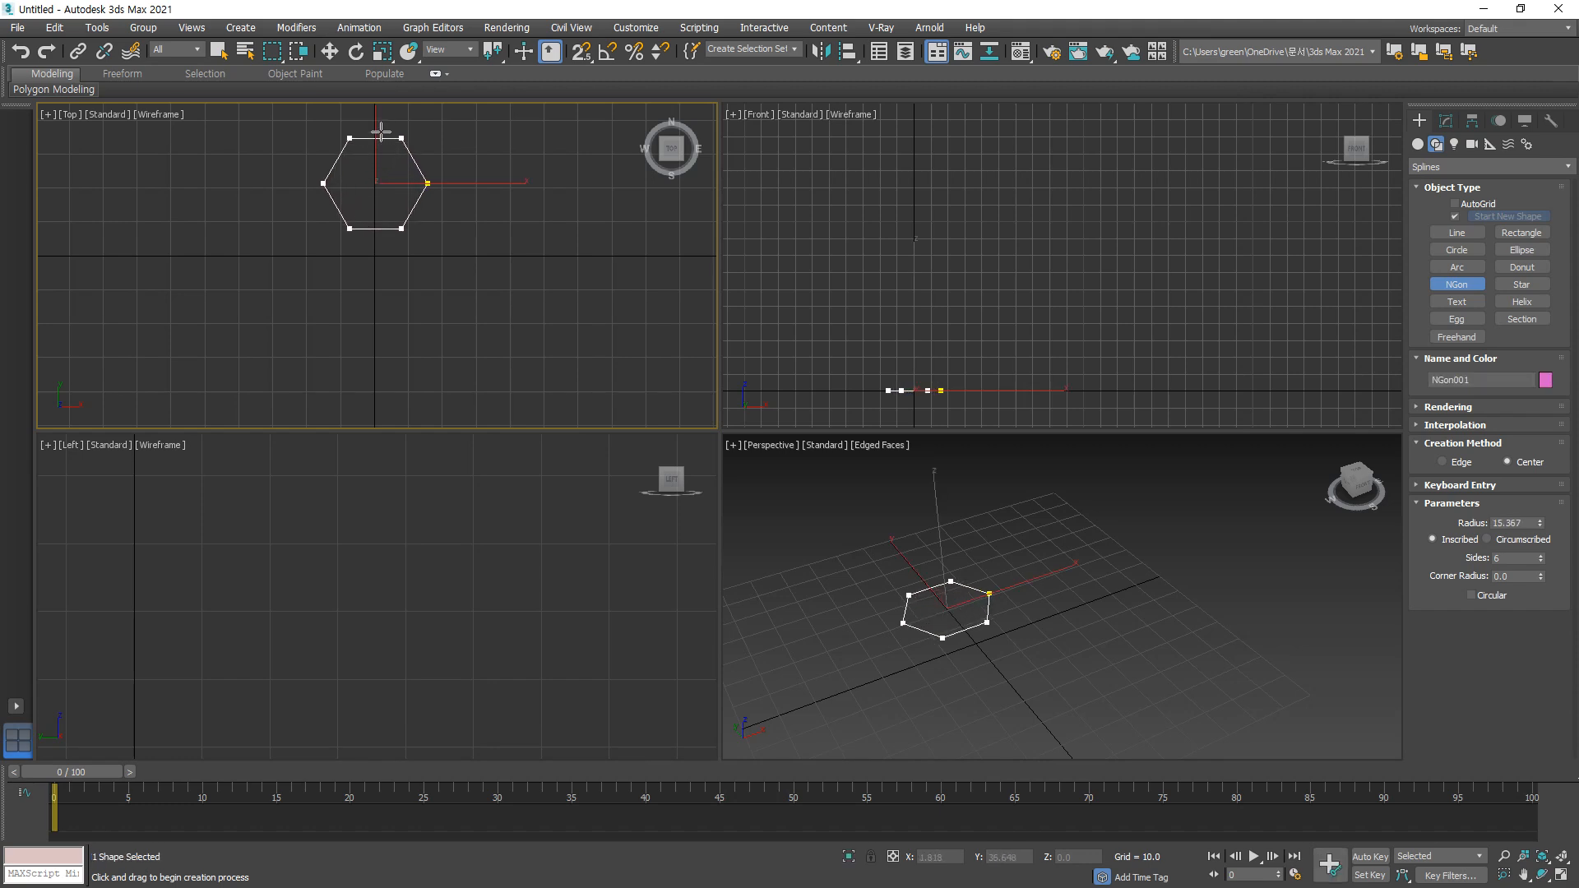
# Step: Toggle the NGon's Circular option on and off to compare the shapes, and delete the NGon
pyautogui.click(1471, 596)
pyautogui.click(1471, 596)
pyautogui.click(1468, 596)
pyautogui.click(1470, 596)
pyautogui.press('Delete')
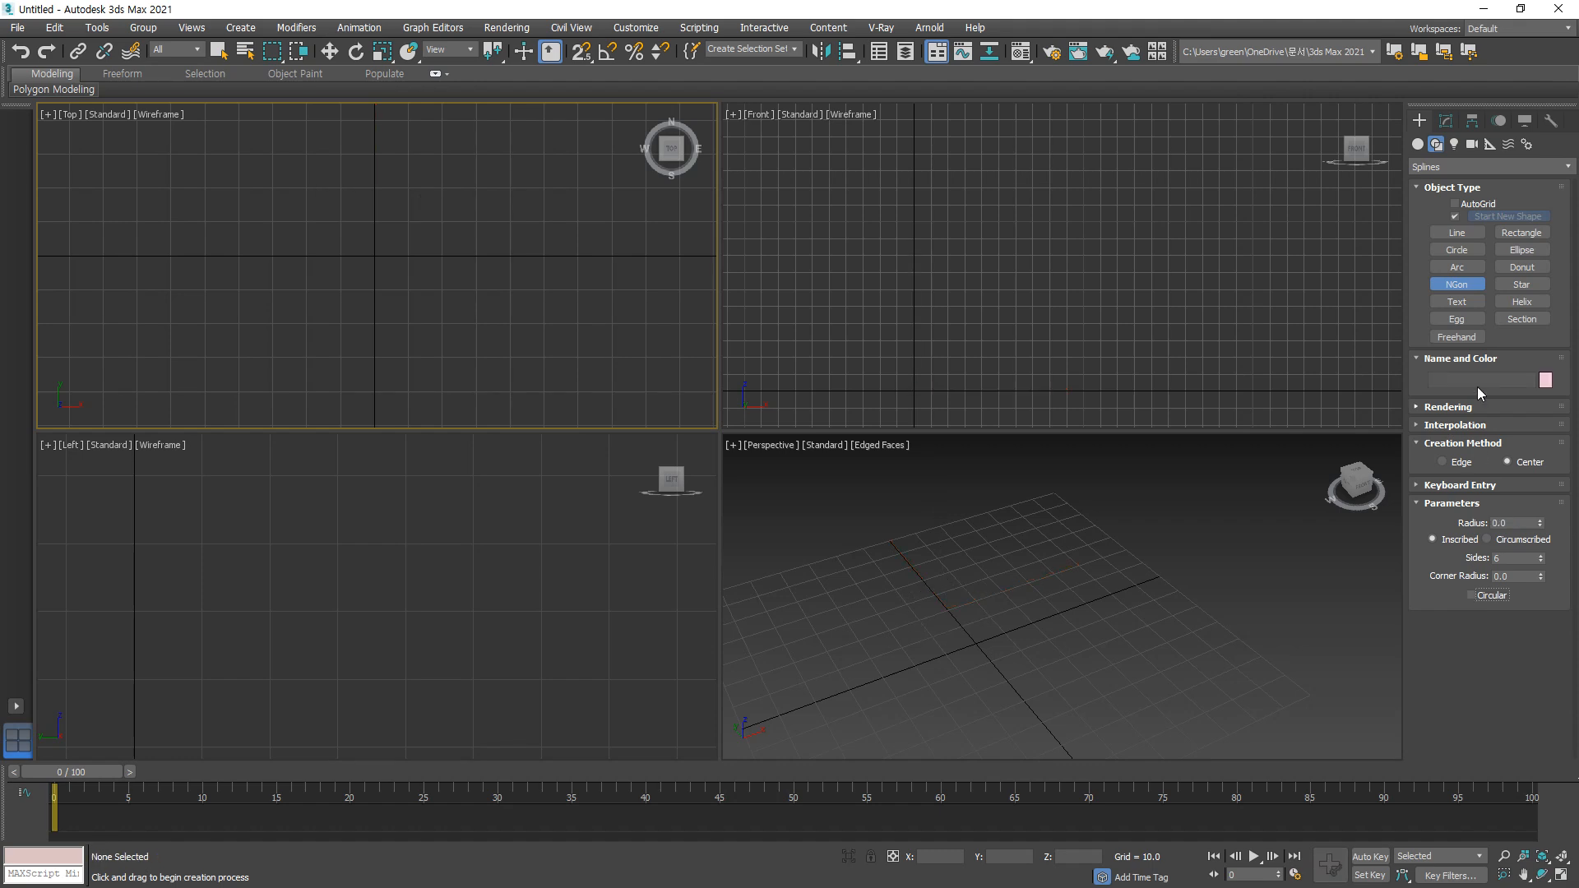
# Step: Maximize the Top view and begin a straight-segment Line at the top centre, placing three corner points down the outline's left side with a narrow waist
pyautogui.click(1456, 233)
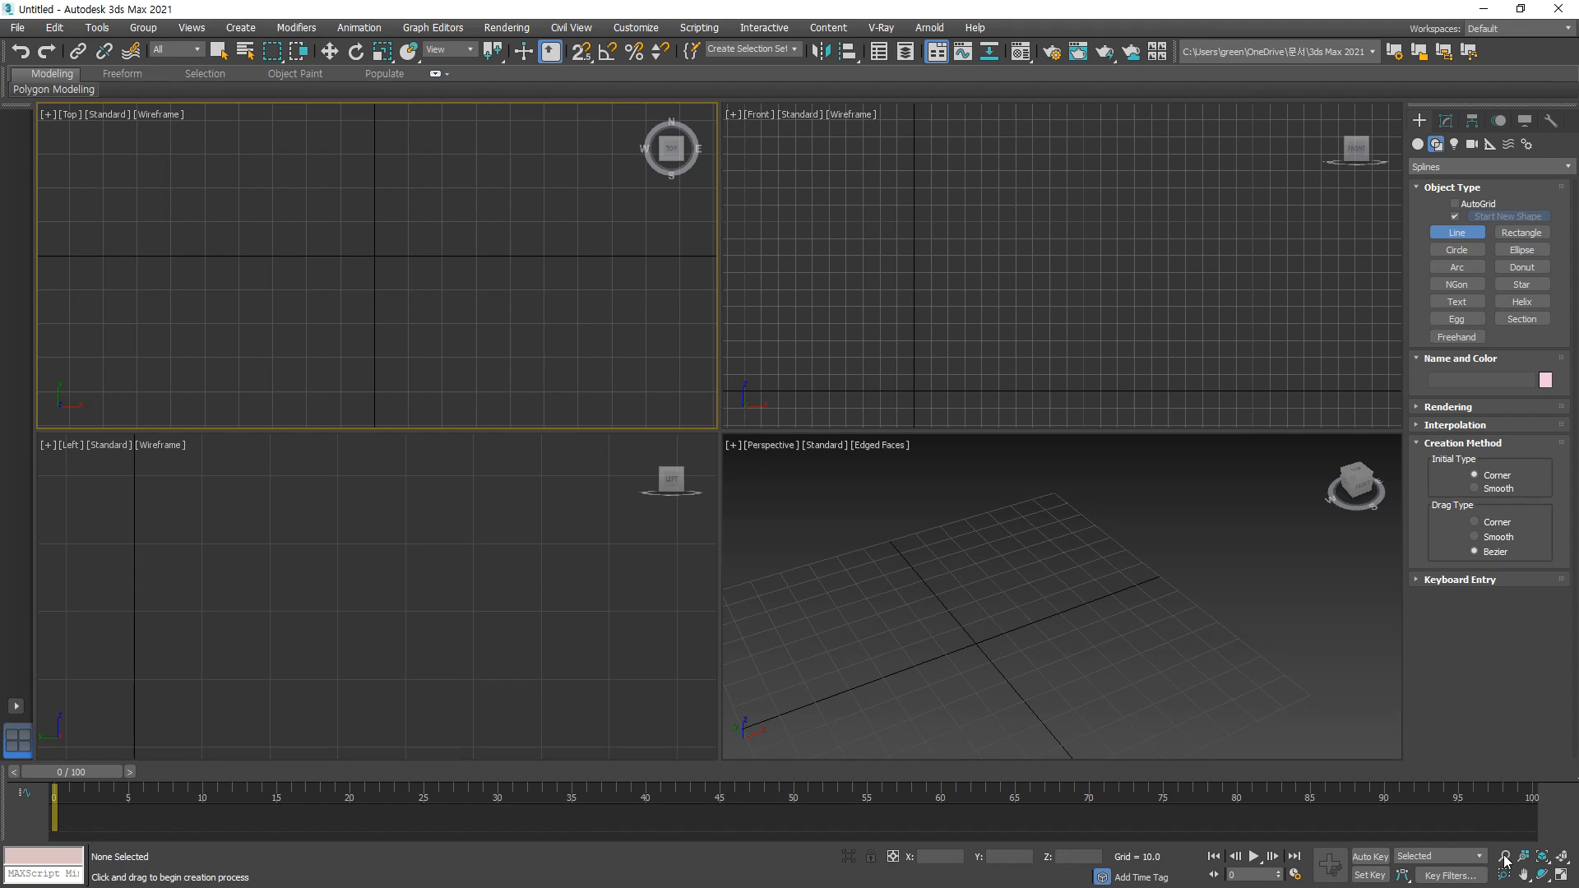
pyautogui.click(1560, 875)
pyautogui.scroll(-3, 609, 304)
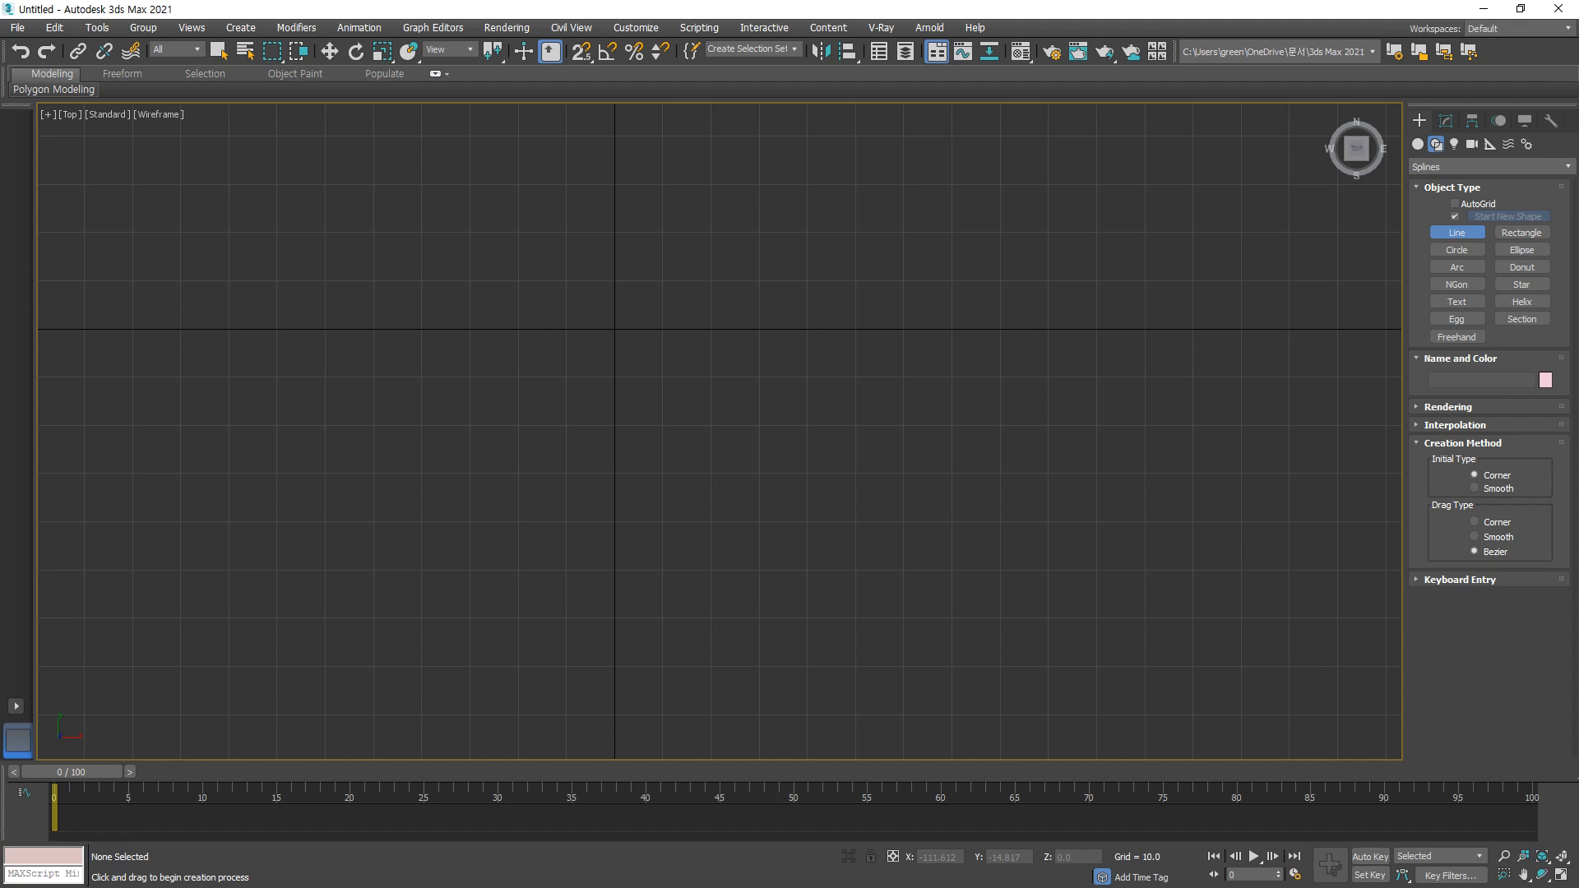
pyautogui.moveTo(634, 440); pyautogui.dragTo(669, 536, button='middle')
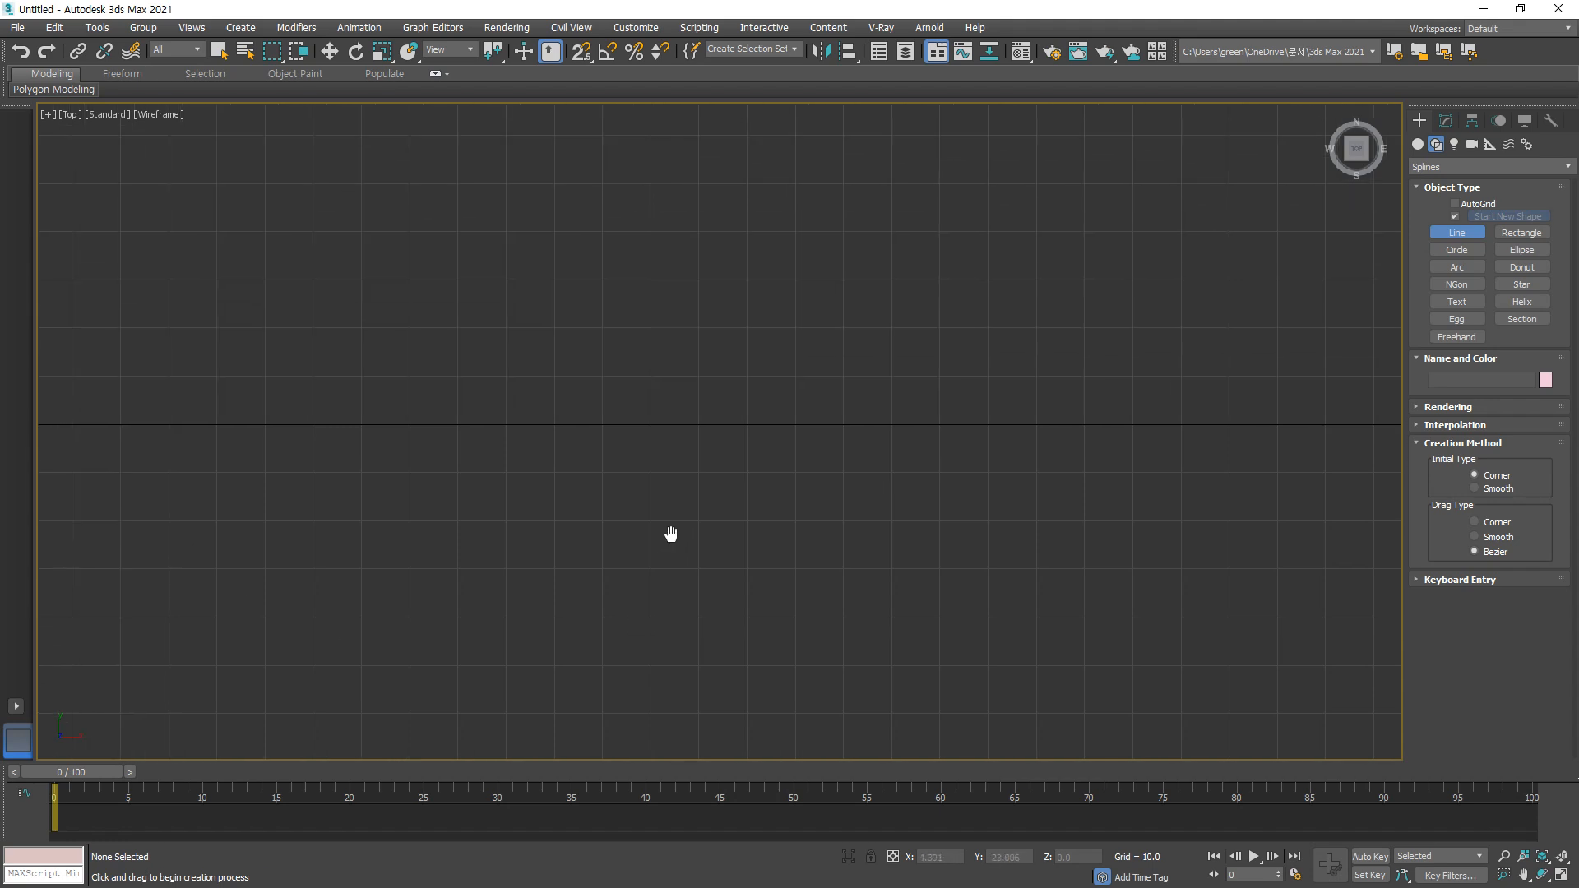
pyautogui.click(654, 225)
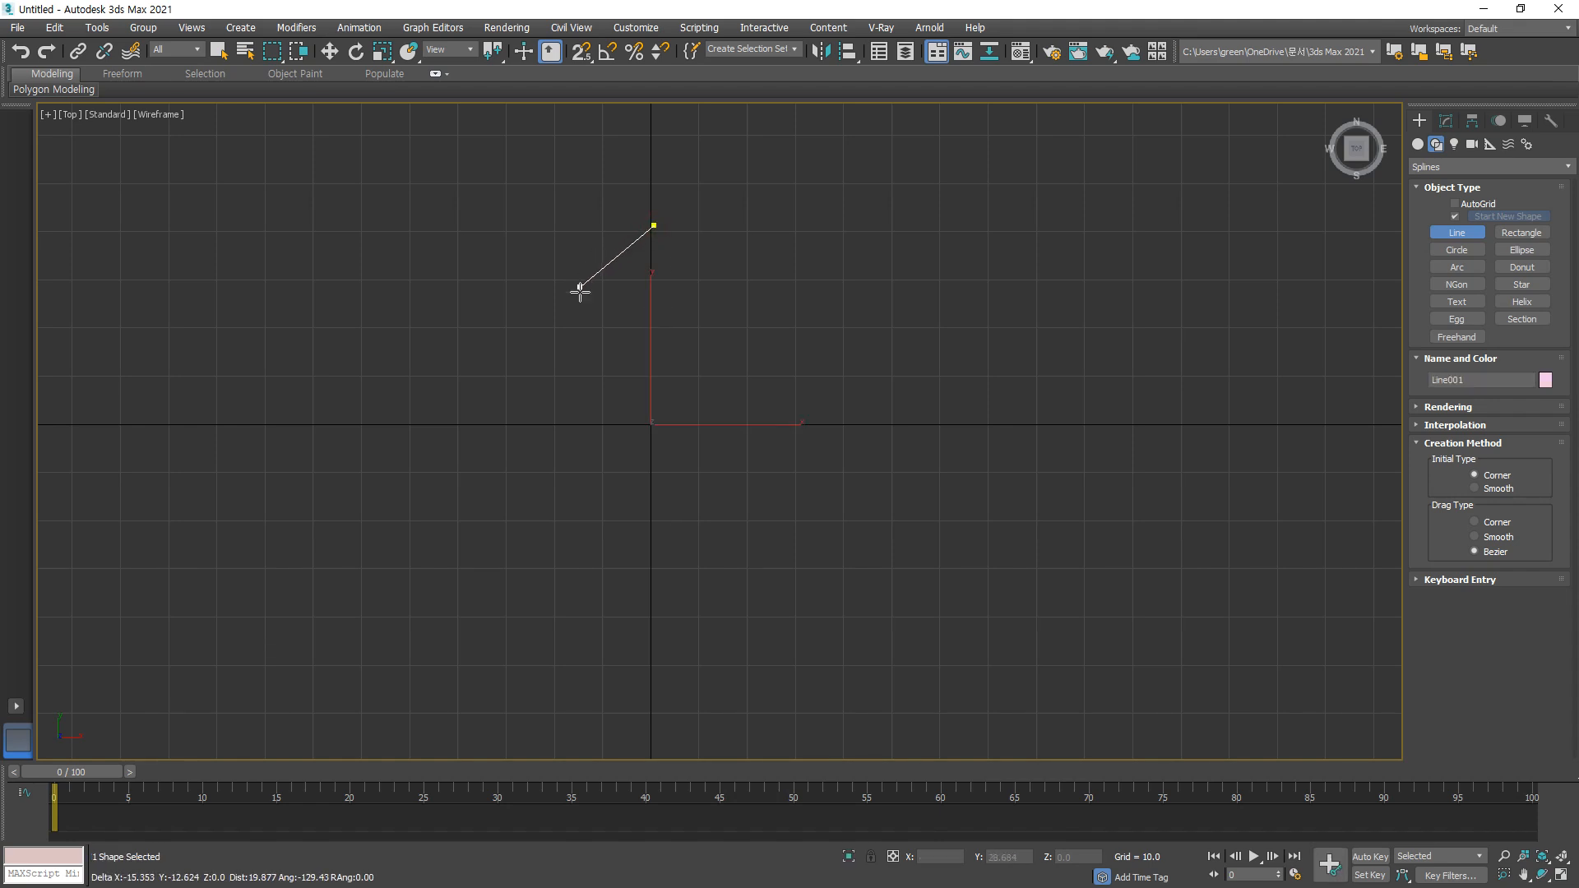
pyautogui.click(569, 301)
pyautogui.click(620, 457)
pyautogui.moveTo(608, 631); pyautogui.dragTo(609, 578, button='middle')
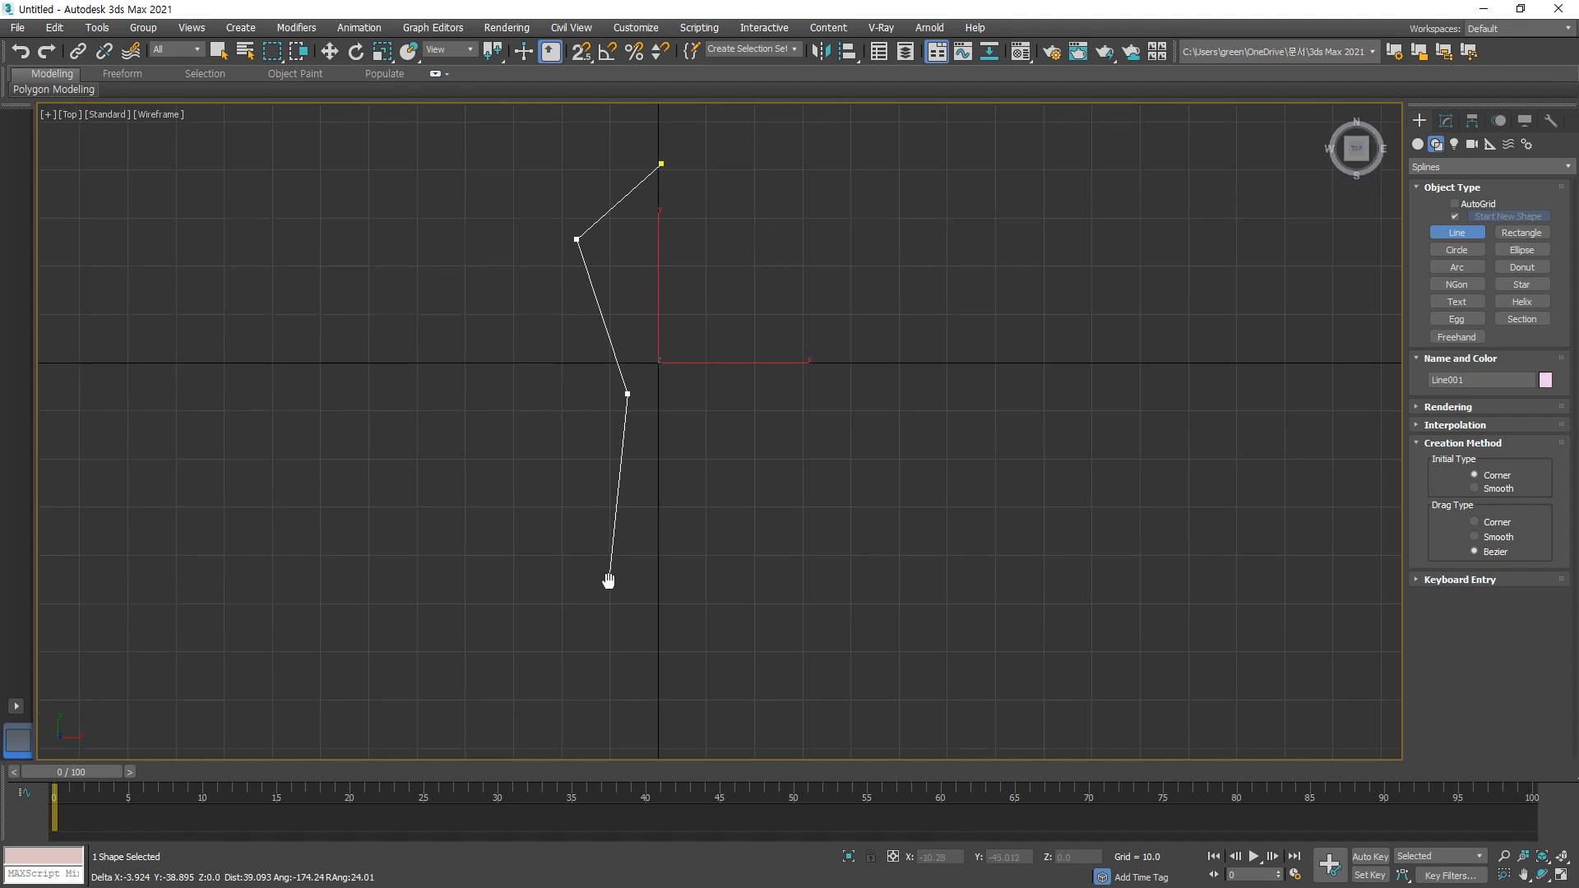
pyautogui.click(582, 698)
# Step: Continue the line through a bottom point and three points up the right side, and close the spline at its starting vertex
pyautogui.moveTo(641, 726); pyautogui.dragTo(638, 698, button='middle')
pyautogui.click(638, 698)
pyautogui.click(784, 567)
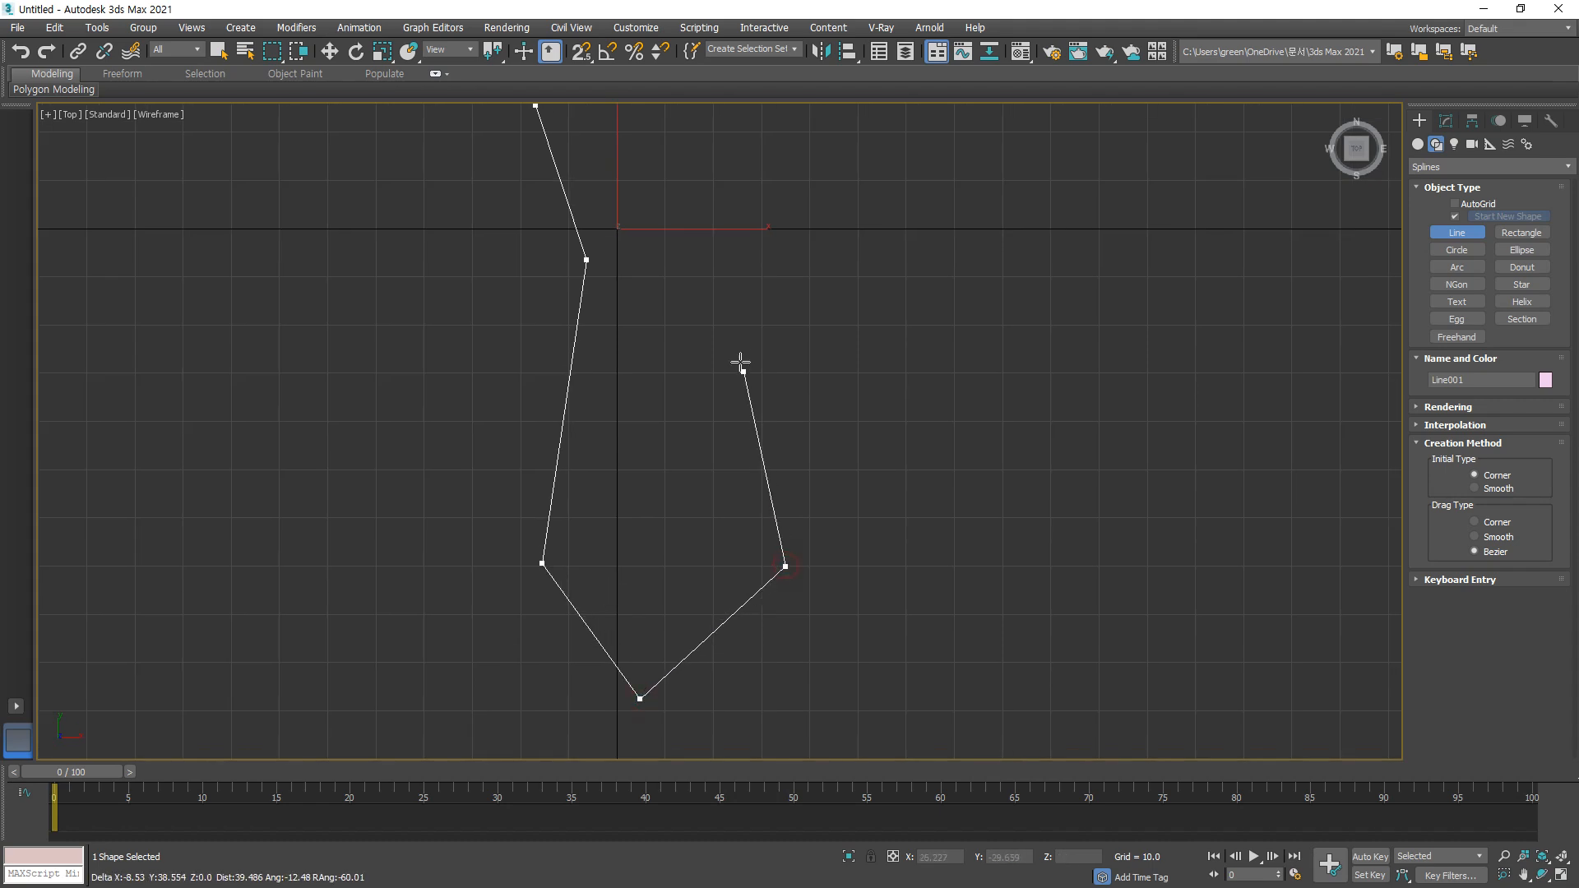
pyautogui.moveTo(719, 275); pyautogui.dragTo(702, 428, button='middle')
pyautogui.click(701, 426)
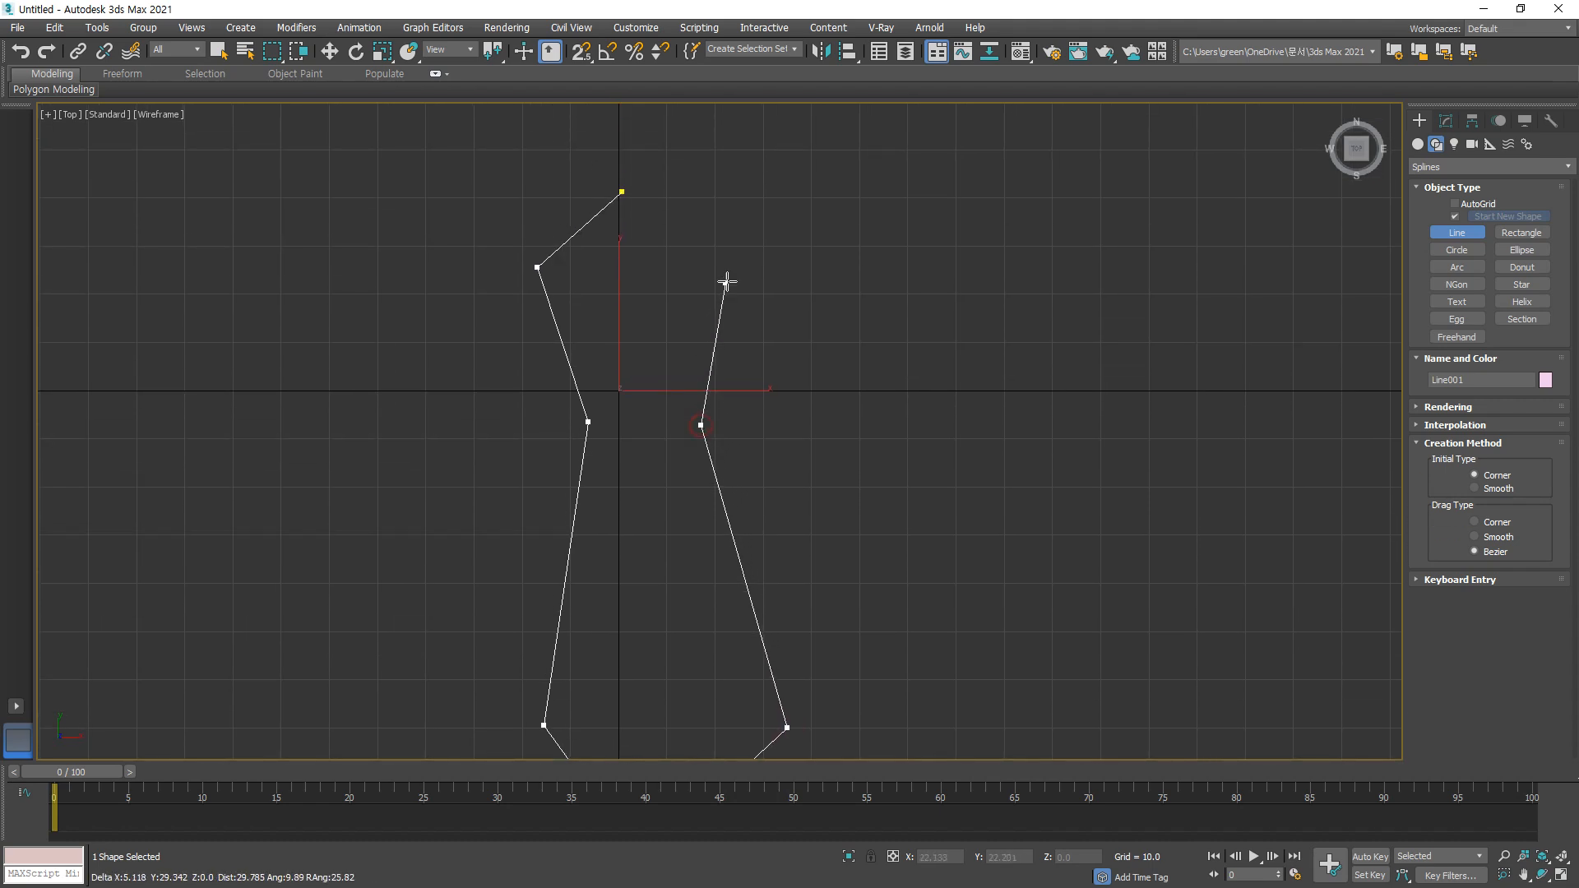
pyautogui.click(731, 266)
pyautogui.click(621, 193)
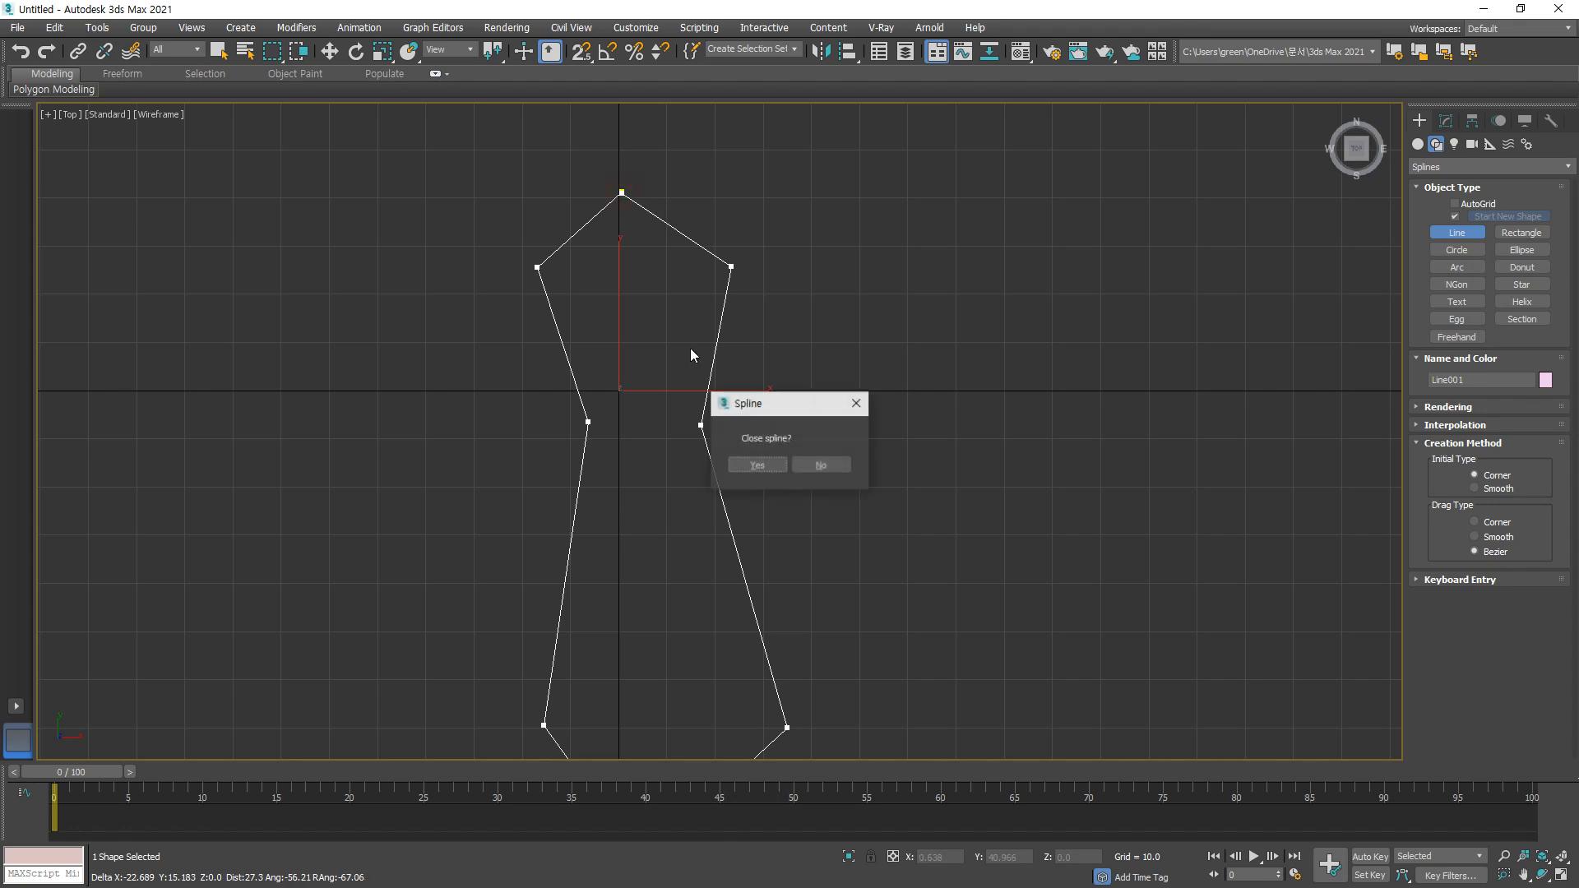
pyautogui.click(745, 467)
pyautogui.scroll(-2, 694, 522)
pyautogui.moveTo(694, 521); pyautogui.dragTo(675, 424, button='middle')
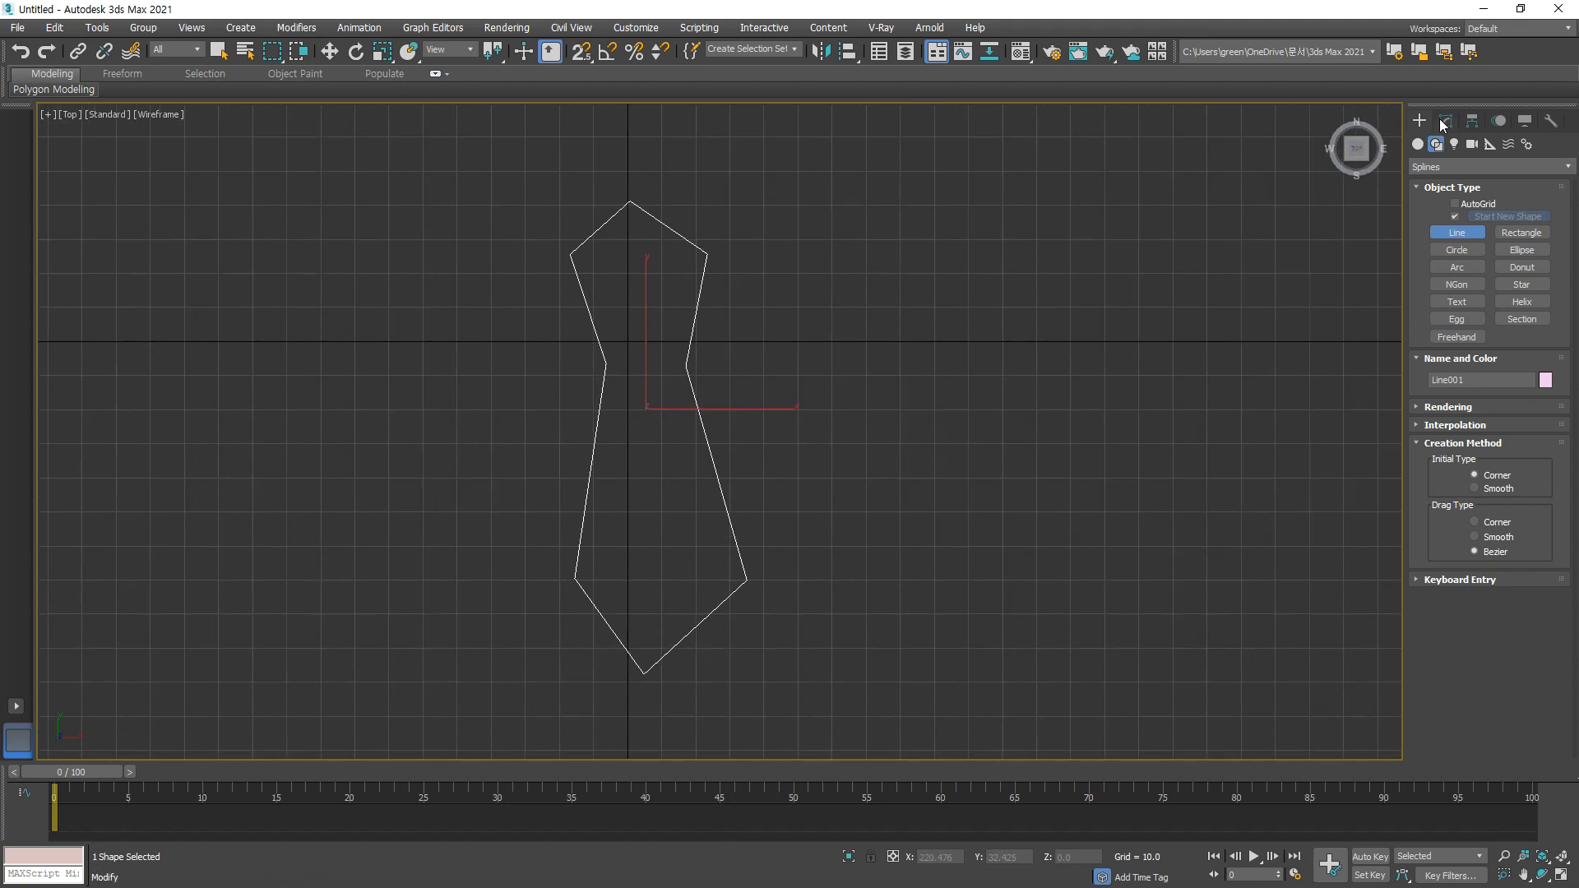
# Step: Check the top-view shoe reference photo for the sole shape and return to the line outline
pyautogui.click(1446, 121)
pyautogui.press('w')
pyautogui.hotkey('alt', 'Tab')
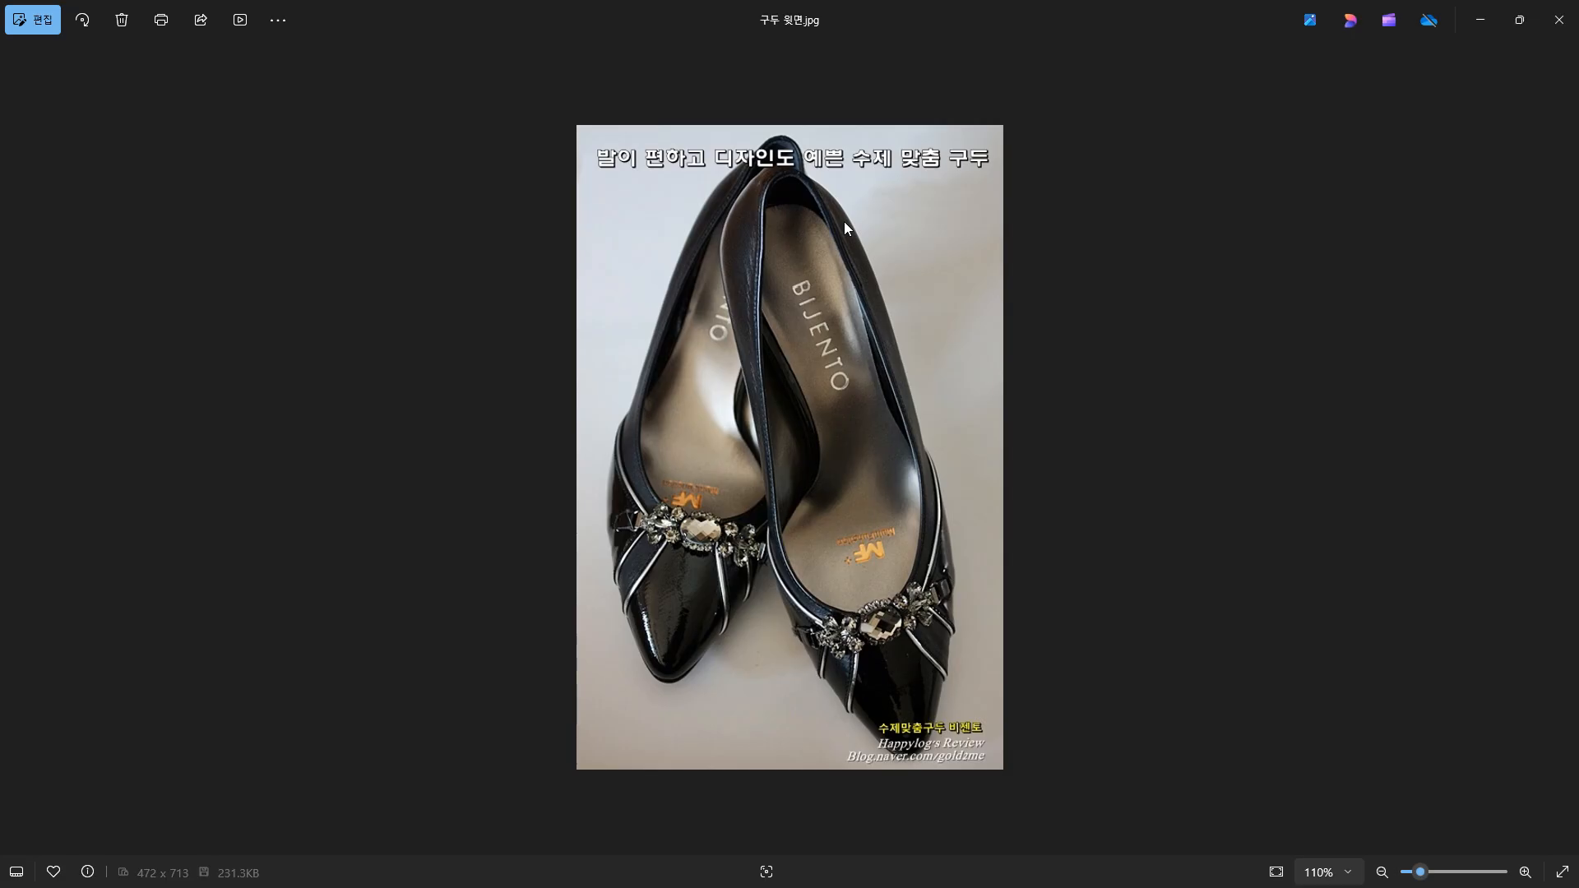
pyautogui.hotkey('alt', 'Tab')
pyautogui.moveTo(579, 200)
pyautogui.mouseDown()
pyautogui.moveTo(600, 426)
pyautogui.moveTo(592, 633)
pyautogui.mouseUp()
pyautogui.moveTo(743, 204); pyautogui.dragTo(749, 630)
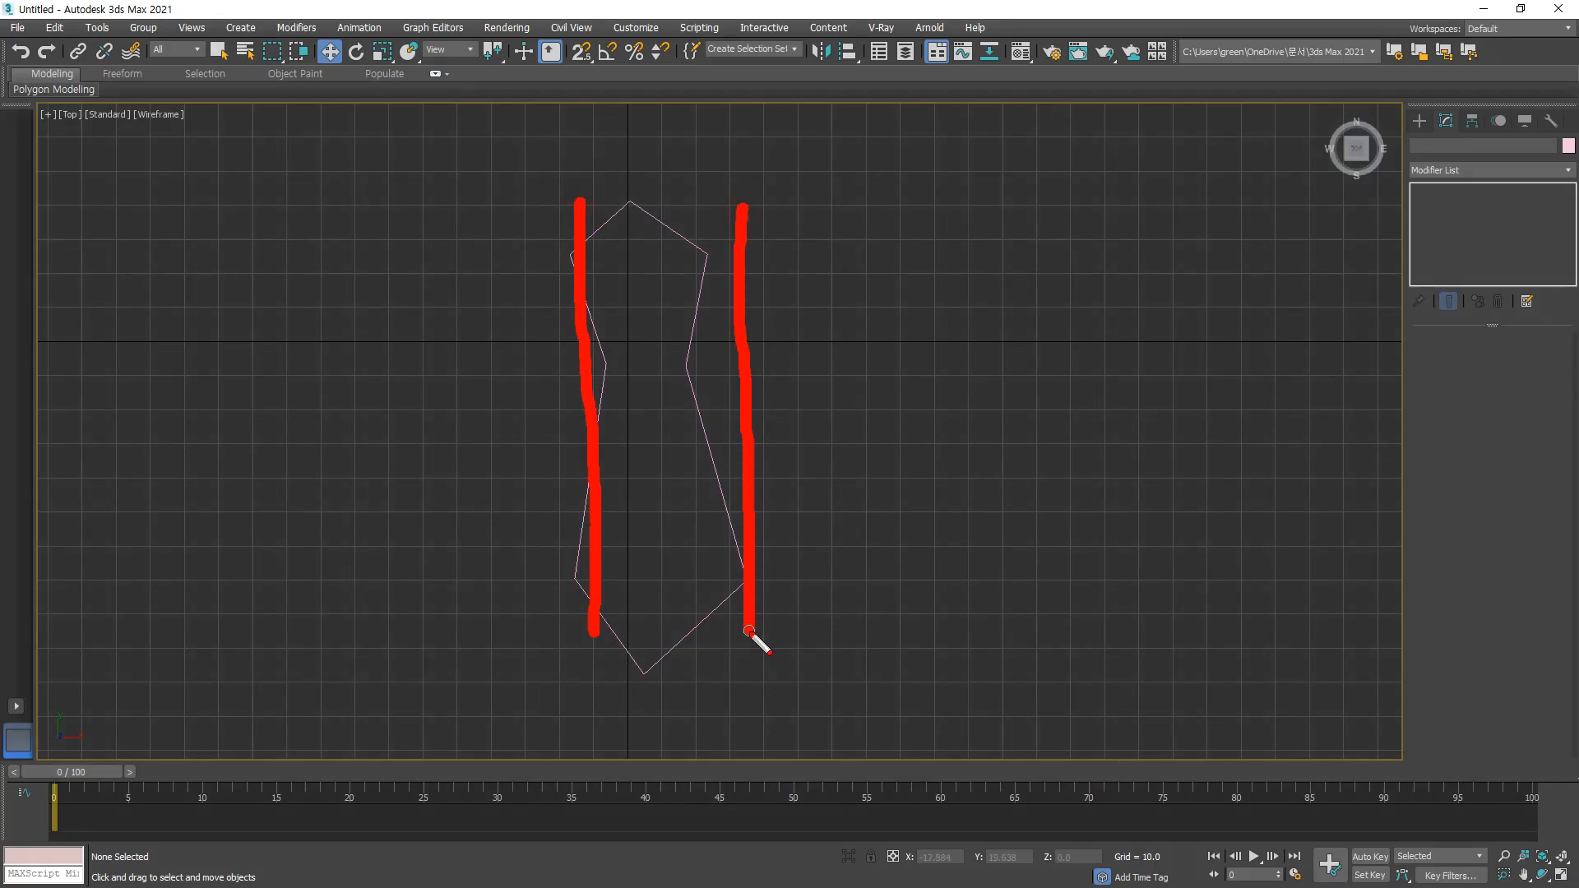
pyautogui.click(573, 186)
pyautogui.moveTo(565, 215)
pyautogui.mouseDown()
pyautogui.moveTo(601, 403)
pyautogui.moveTo(465, 533)
pyautogui.moveTo(566, 681)
pyautogui.moveTo(662, 721)
pyautogui.moveTo(757, 582)
pyautogui.moveTo(768, 423)
pyautogui.moveTo(694, 222)
pyautogui.moveTo(604, 226)
pyautogui.mouseUp()
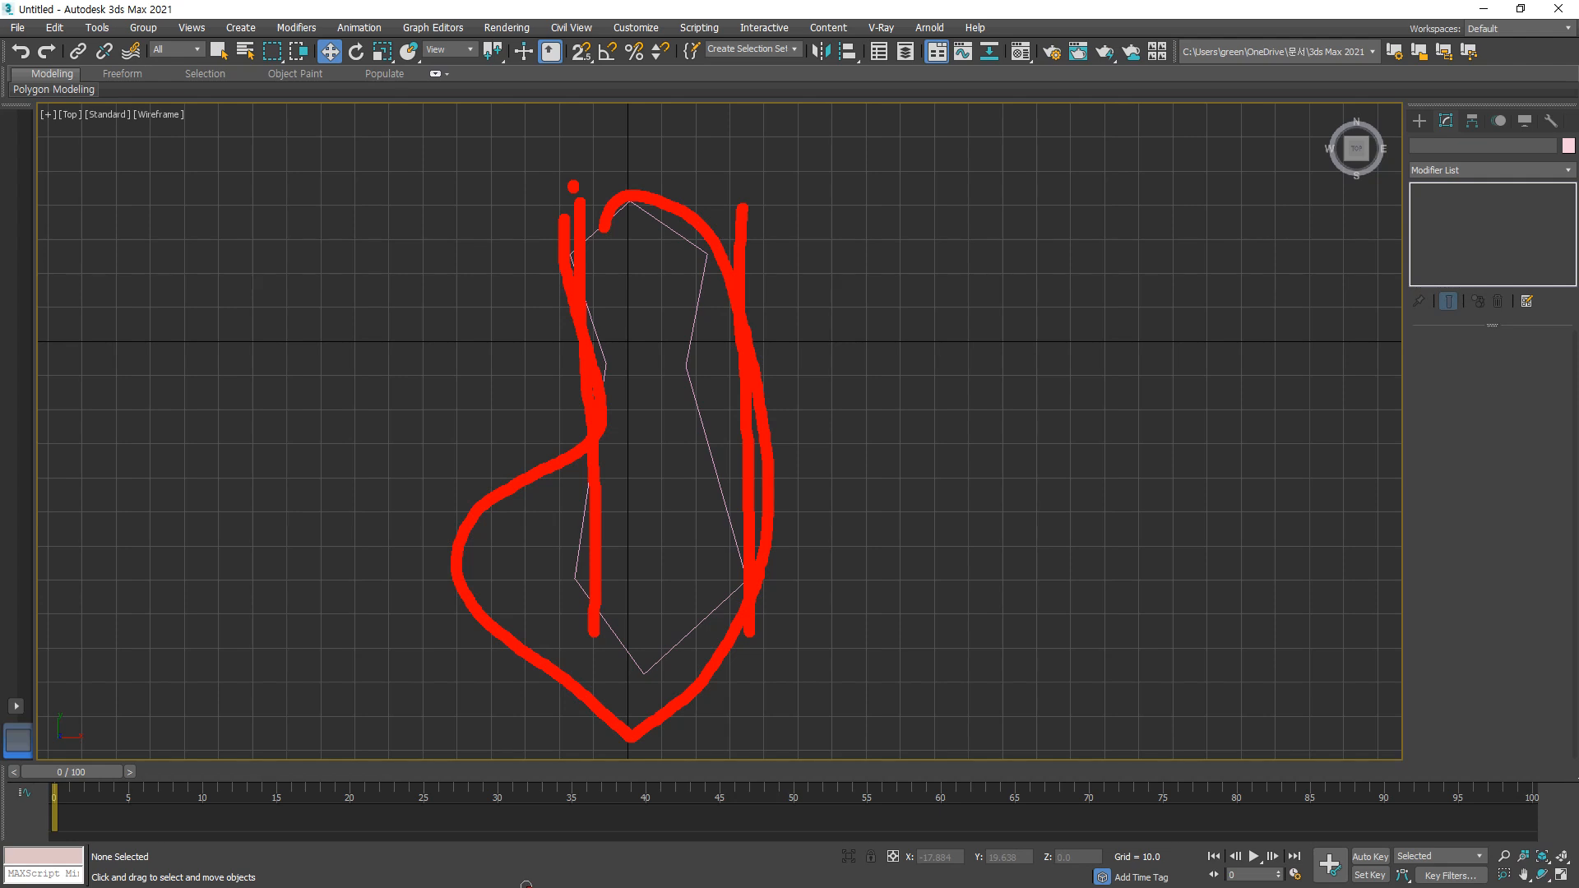
pyautogui.press('Escape')
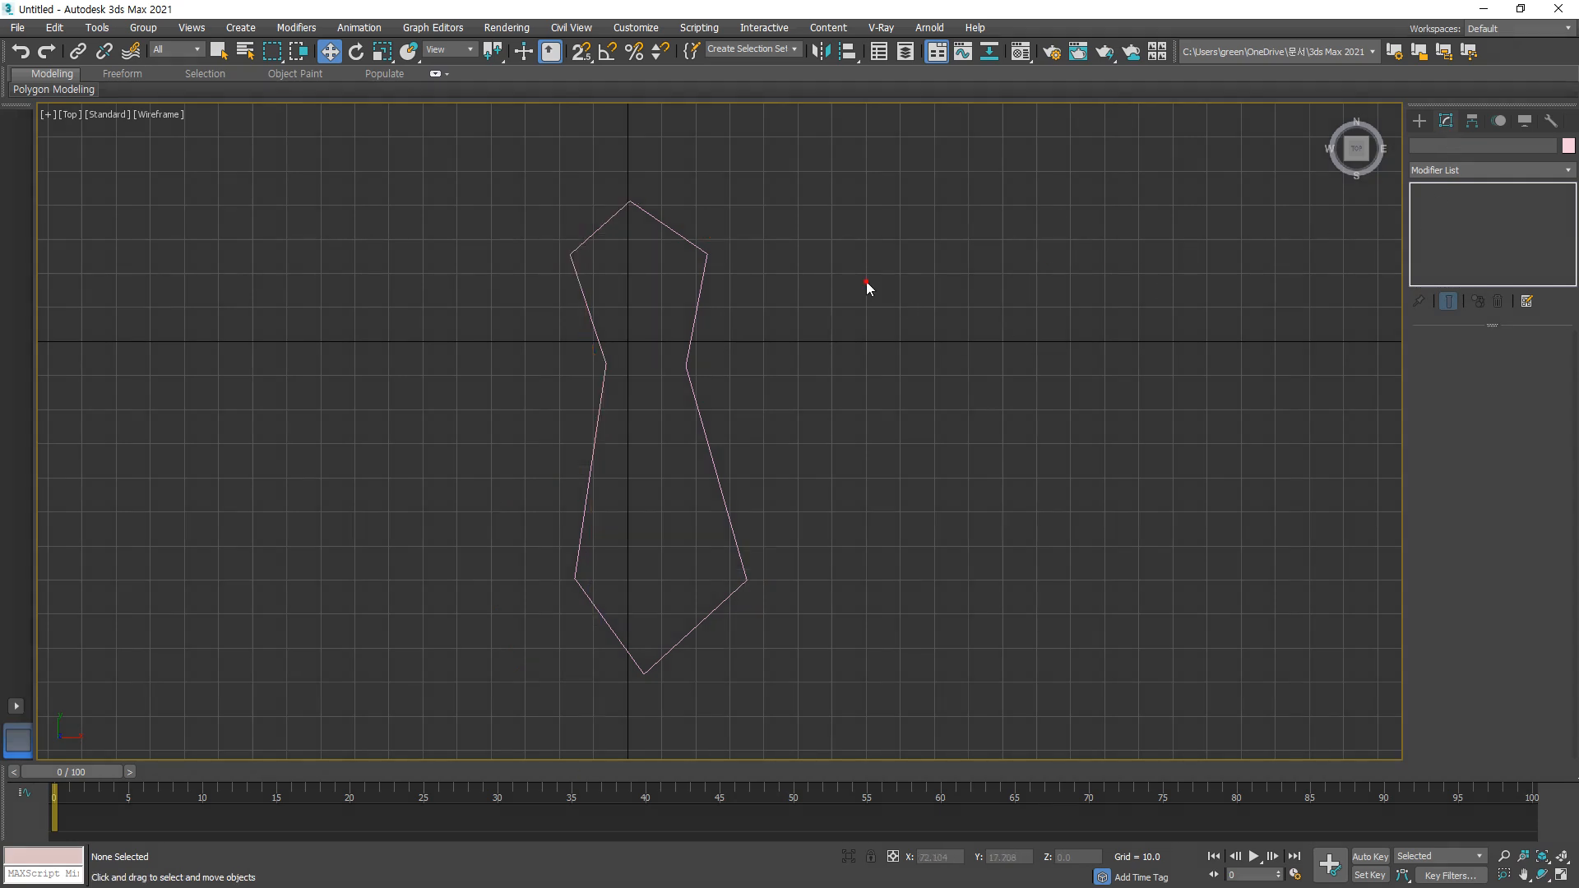
# Step: Enter Vertex level on the line outline and move both waist vertices outward to widen the waist
pyautogui.moveTo(866, 281); pyautogui.dragTo(581, 386)
pyautogui.click(1418, 190)
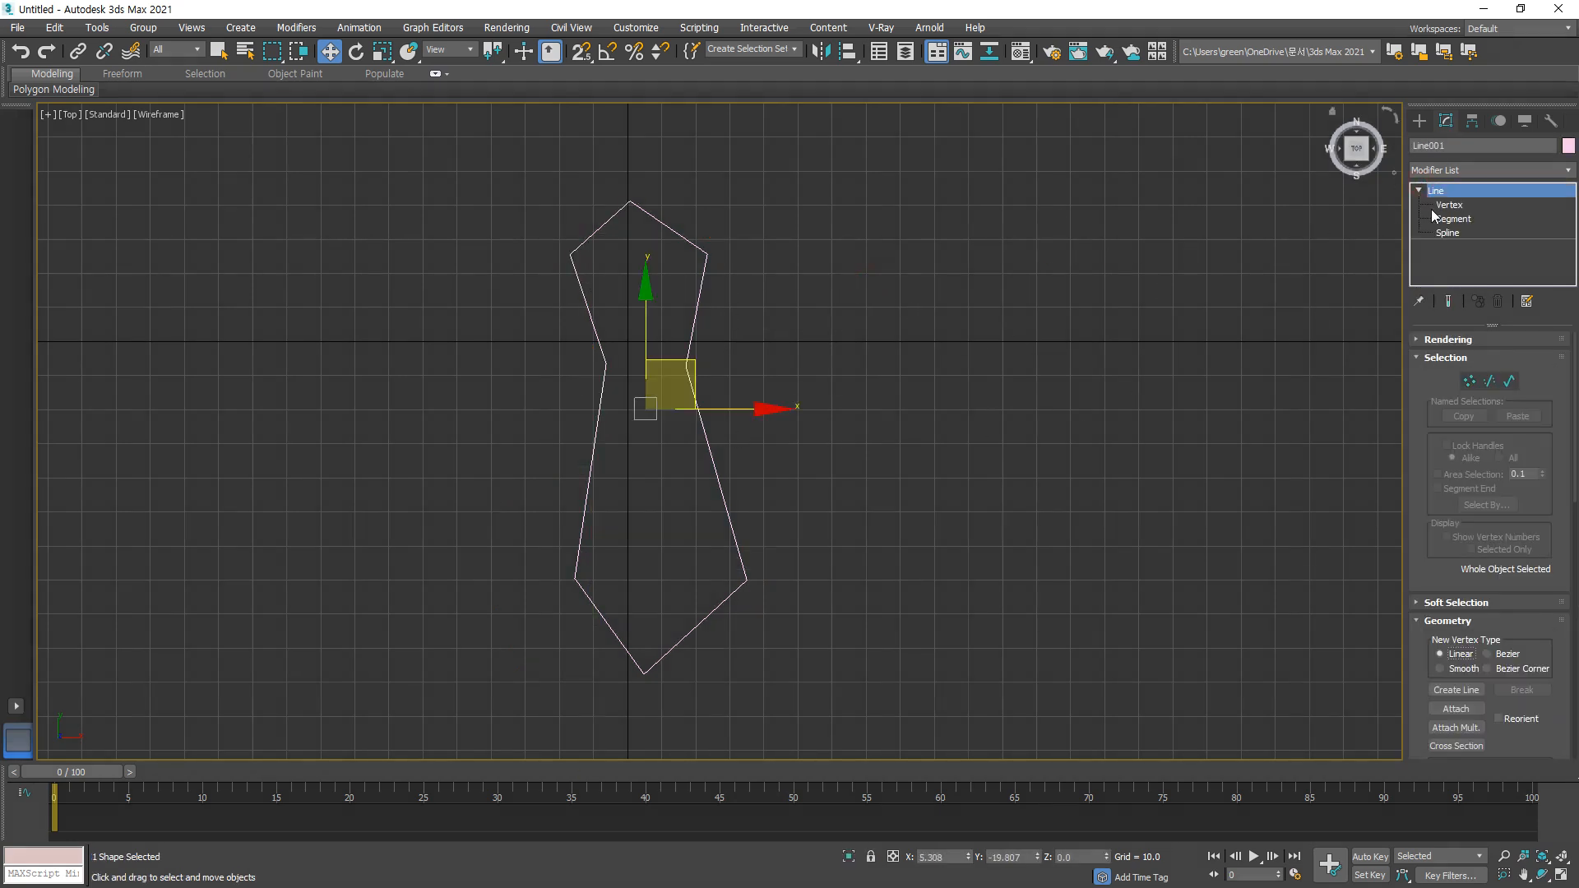
pyautogui.click(1433, 206)
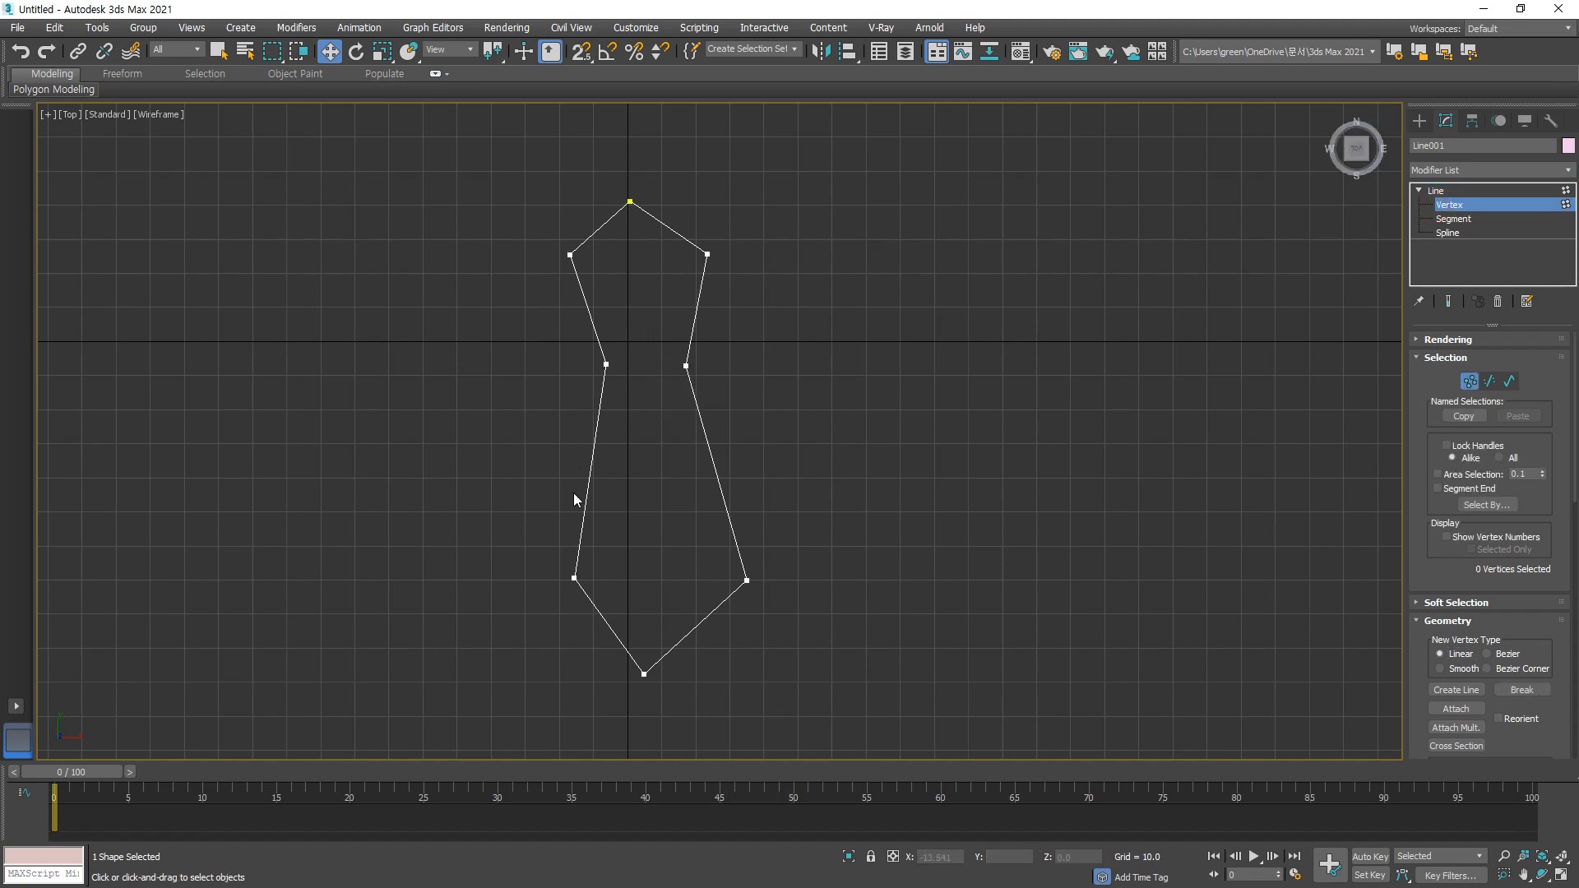
pyautogui.click(606, 364)
pyautogui.click(699, 377)
pyautogui.click(689, 365)
pyautogui.moveTo(741, 357); pyautogui.dragTo(758, 329)
pyautogui.click(606, 364)
pyautogui.moveTo(661, 340); pyautogui.dragTo(657, 344)
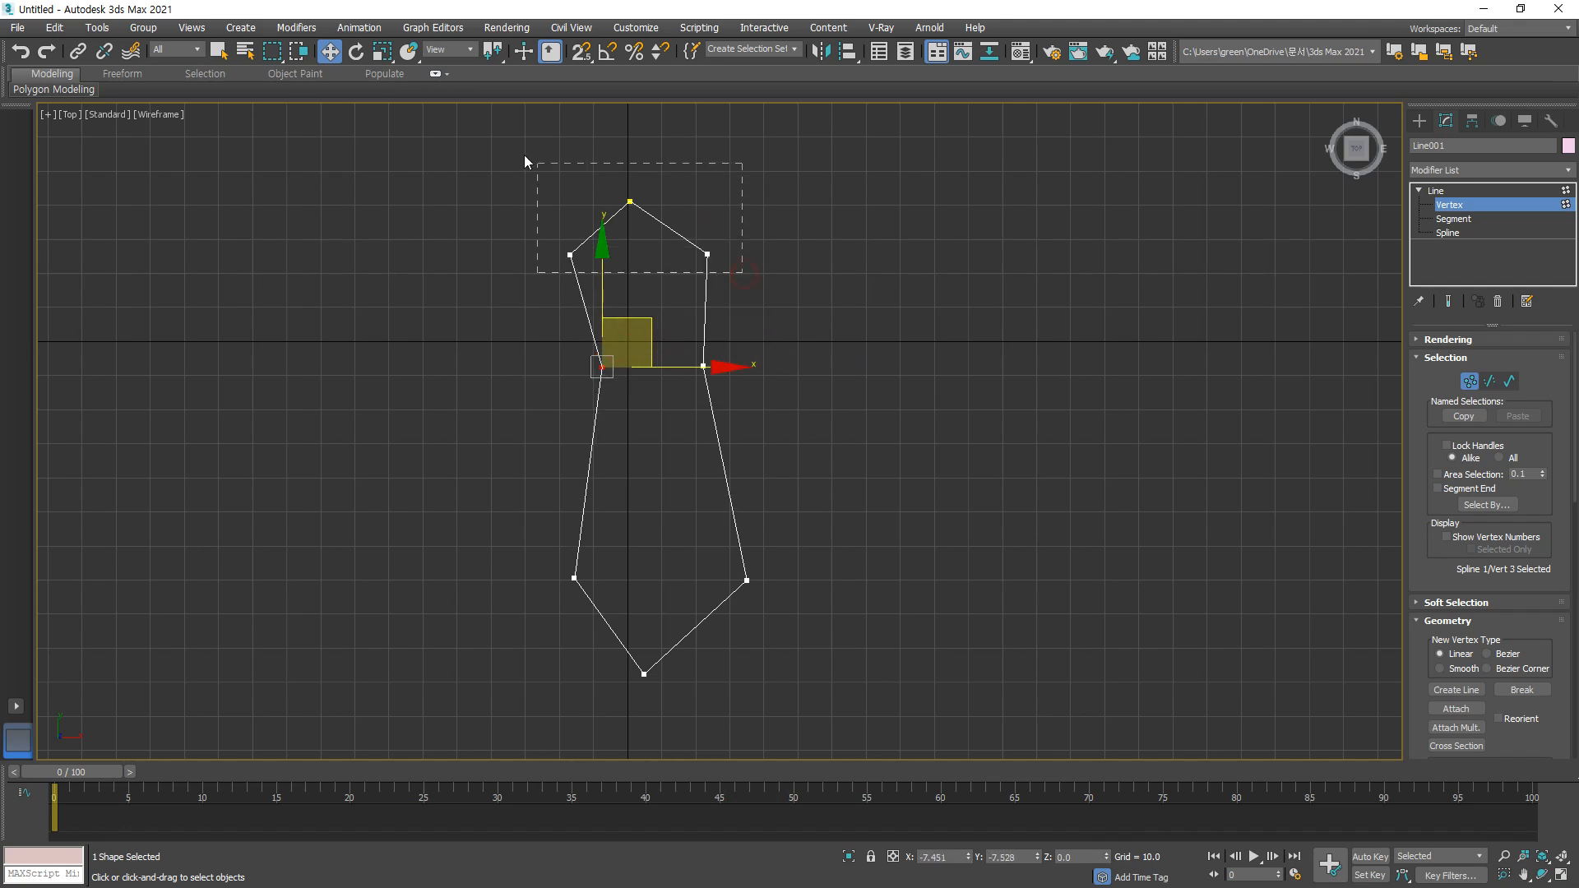
# Step: Raise the two lower side vertices of the outline, pushing the left one outward for the ball of the foot
pyautogui.moveTo(547, 174); pyautogui.dragTo(548, 172)
pyautogui.moveTo(675, 148)
pyautogui.mouseDown()
pyautogui.moveTo(683, 116)
pyautogui.moveTo(678, 155)
pyautogui.mouseUp()
pyautogui.moveTo(620, 612); pyautogui.dragTo(535, 541)
pyautogui.moveTo(629, 544); pyautogui.dragTo(584, 462)
pyautogui.moveTo(853, 634); pyautogui.dragTo(793, 474)
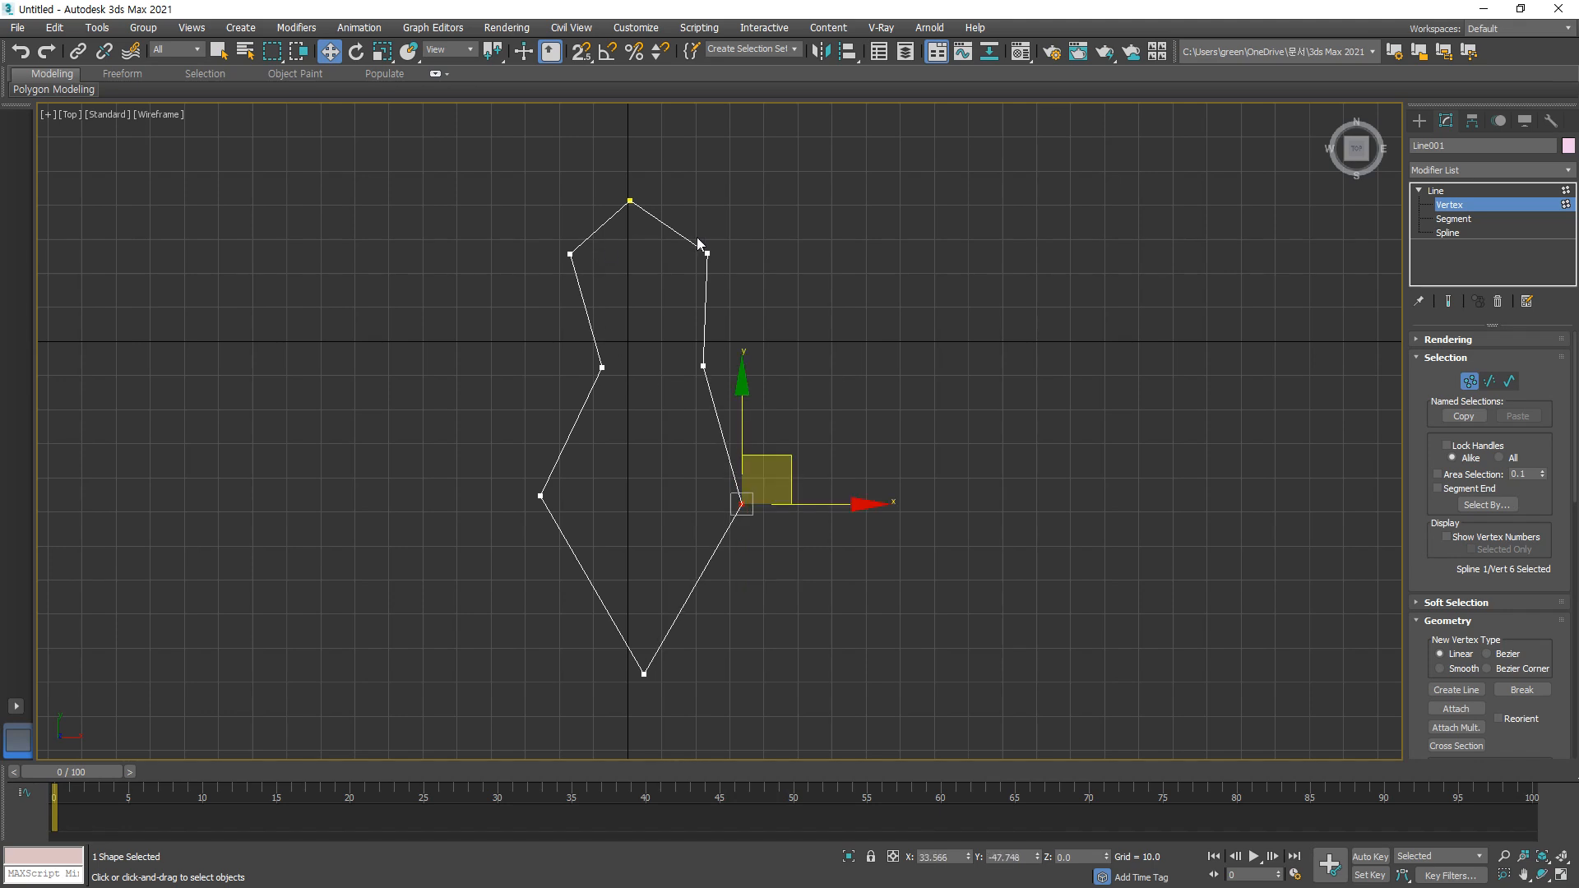
# Step: Move the top vertex right to centre it over the heel, and shift all eight vertices left toward the vertical axis
pyautogui.moveTo(629, 199); pyautogui.dragTo(646, 201)
pyautogui.moveTo(927, 172); pyautogui.dragTo(413, 791)
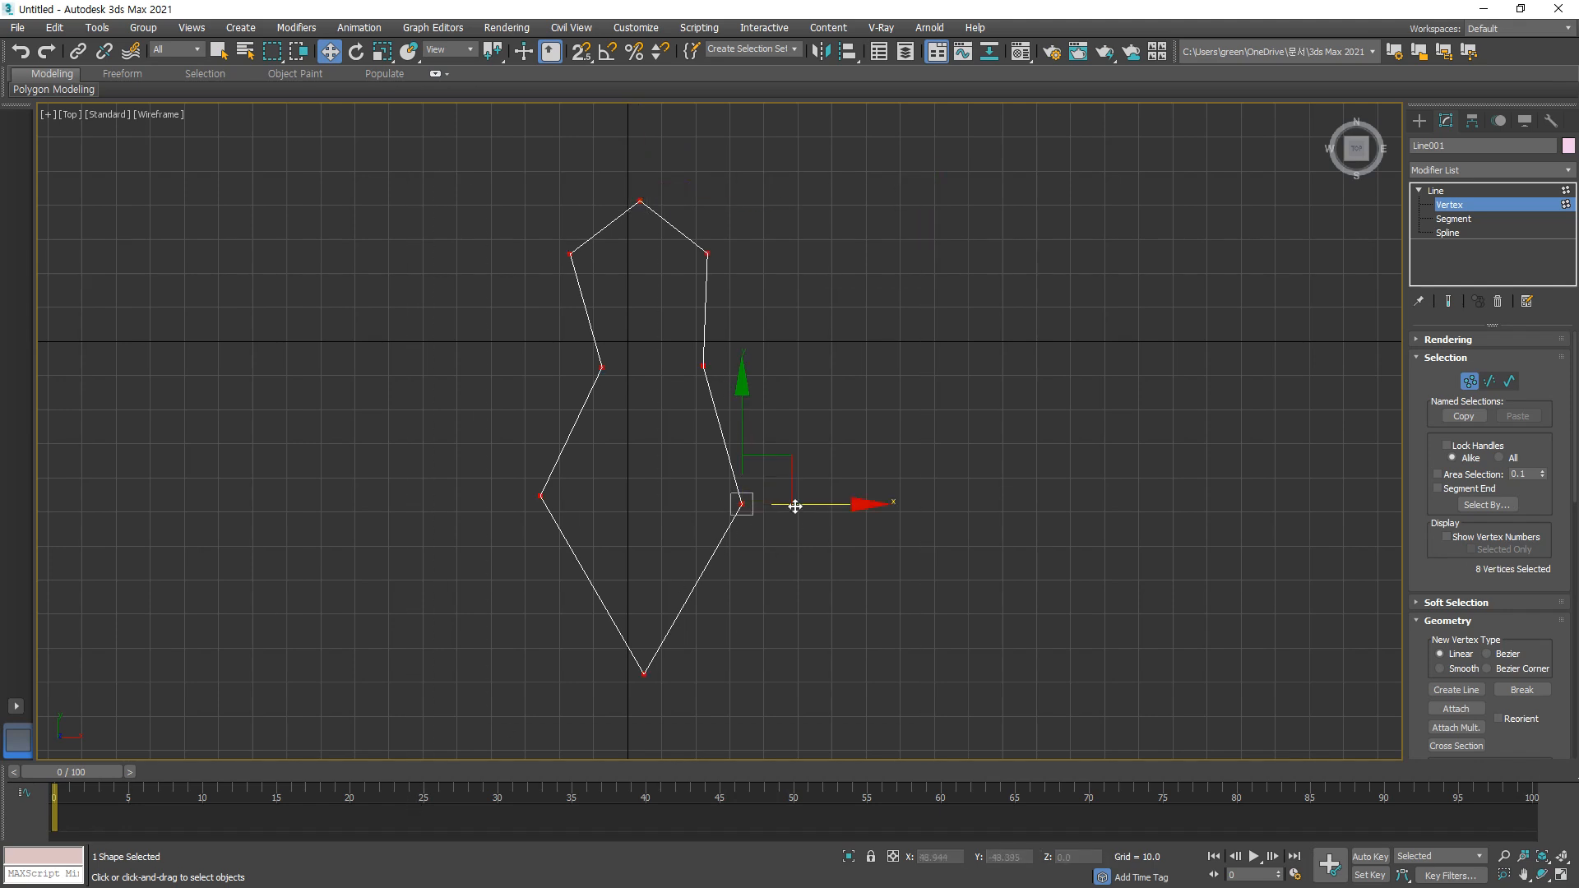
pyautogui.moveTo(785, 487); pyautogui.dragTo(772, 485)
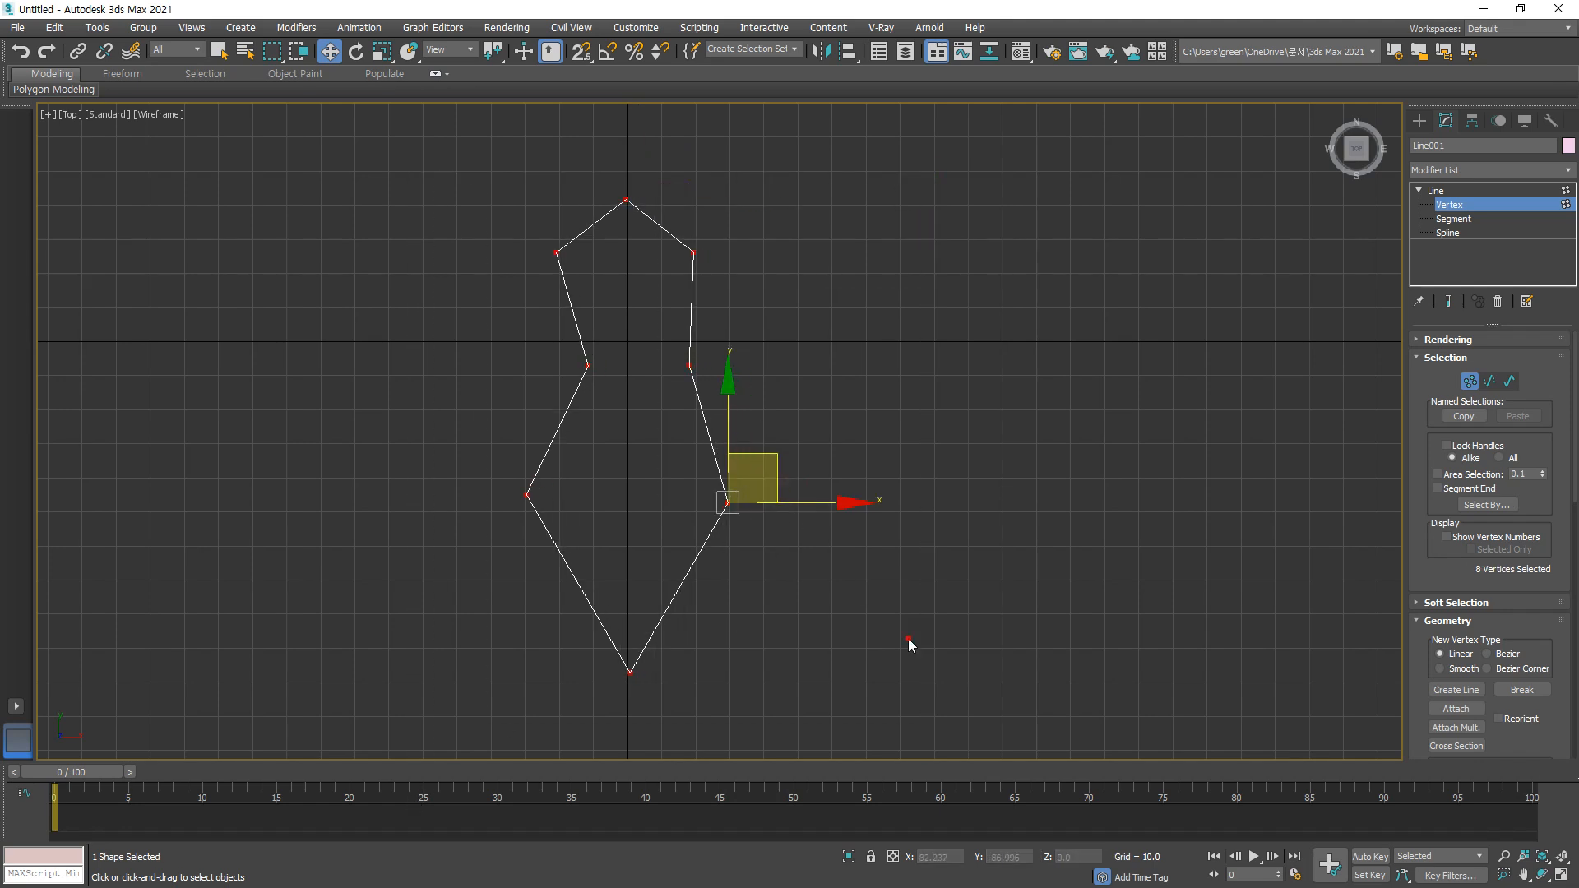
pyautogui.click(908, 640)
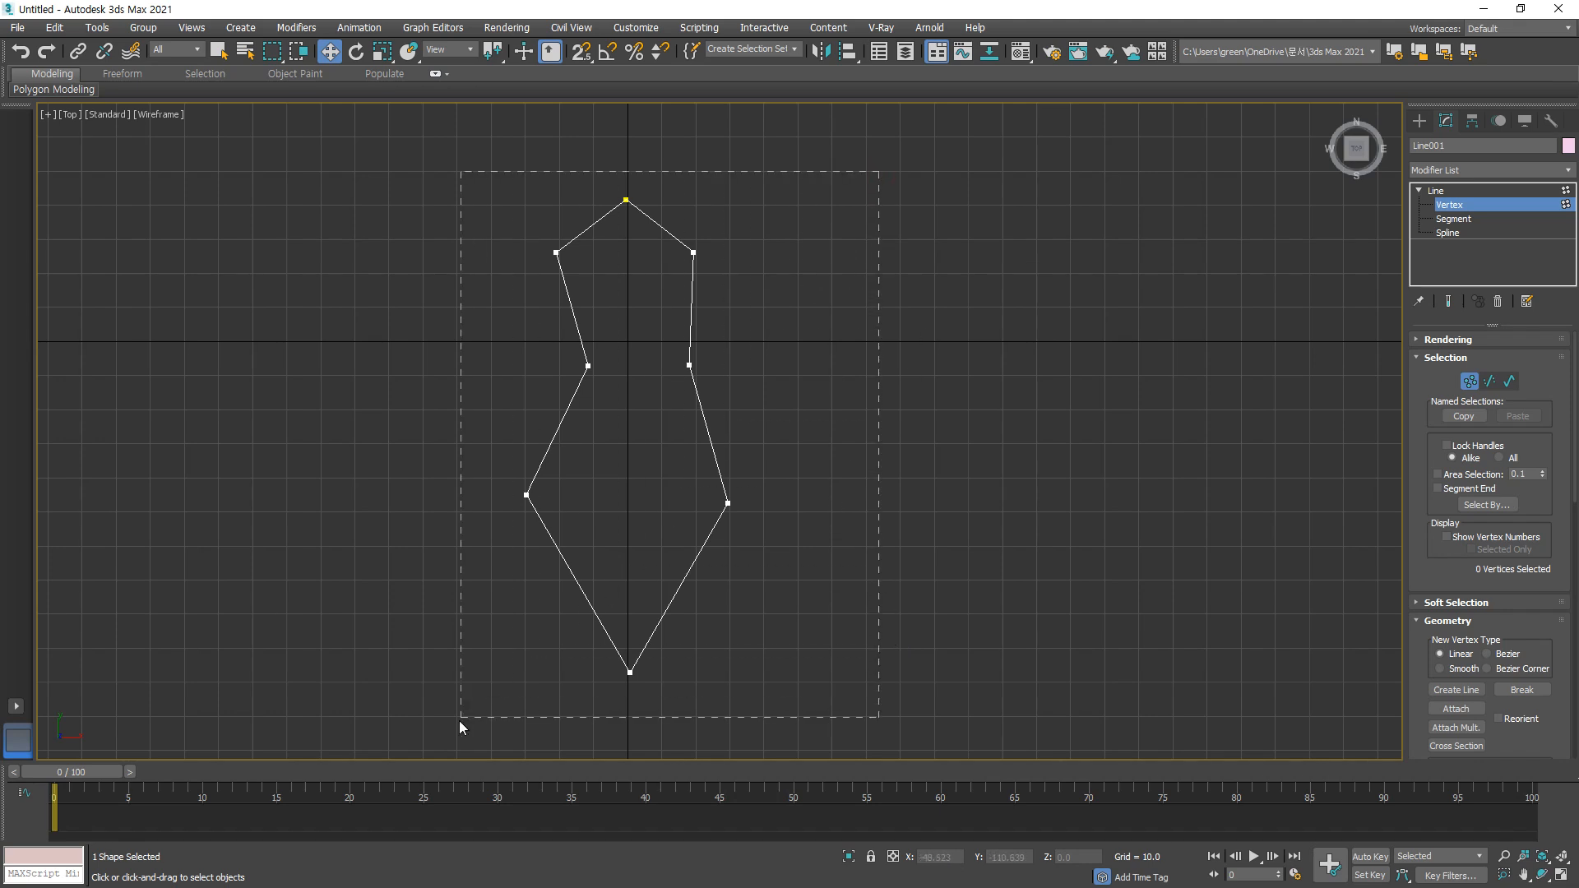
# Step: Convert all eight outline vertices to Smooth and then to Bezier so the curve has editable handles
pyautogui.moveTo(465, 720); pyautogui.dragTo(323, 748)
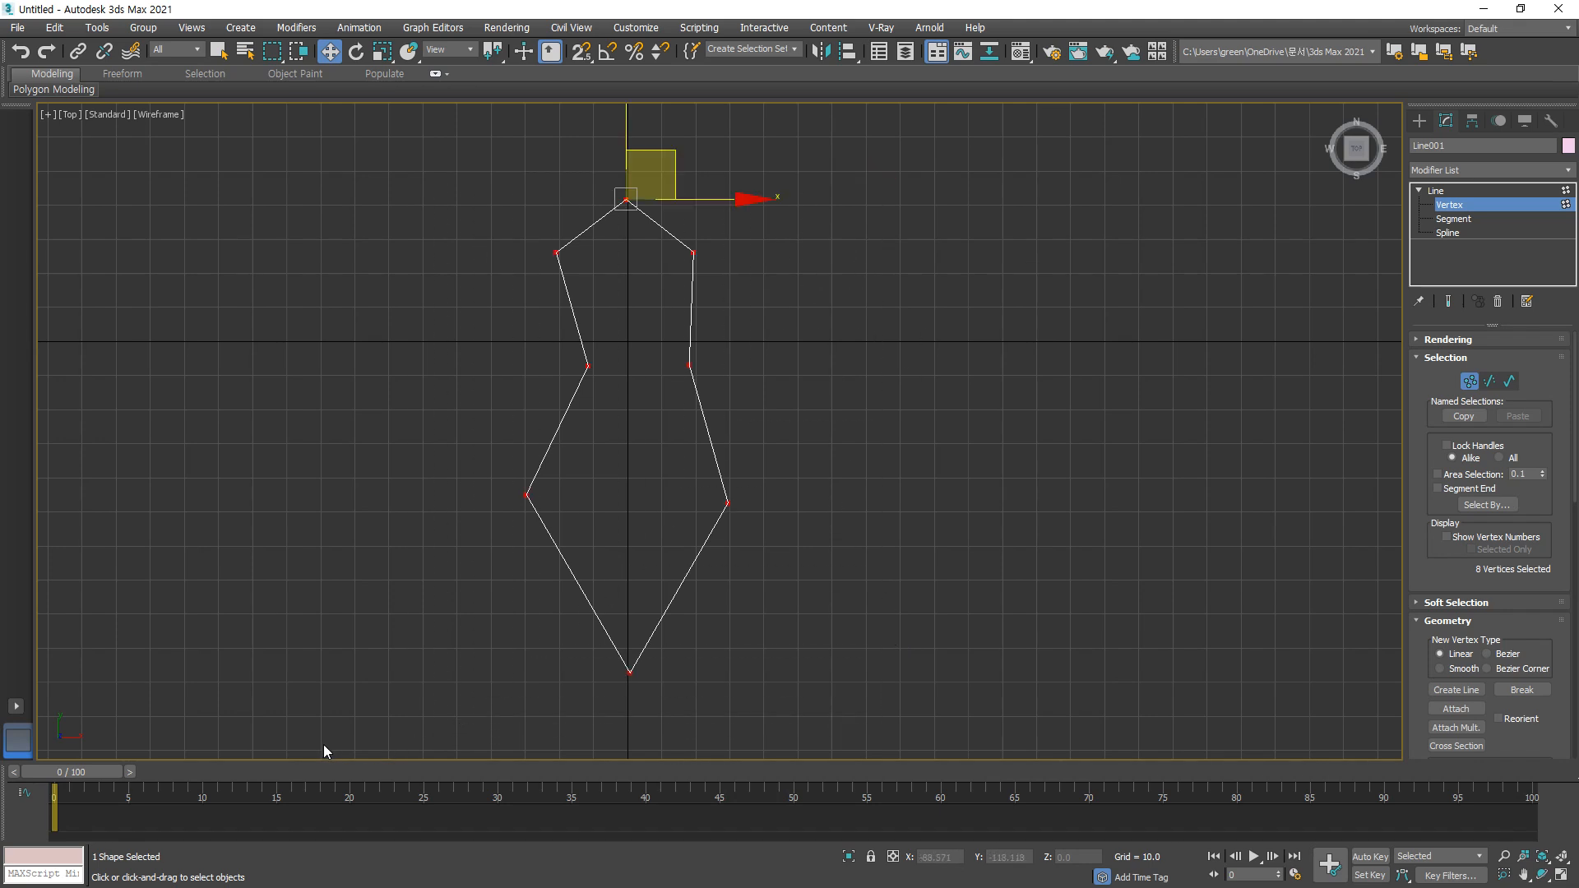
pyautogui.rightClick(620, 213)
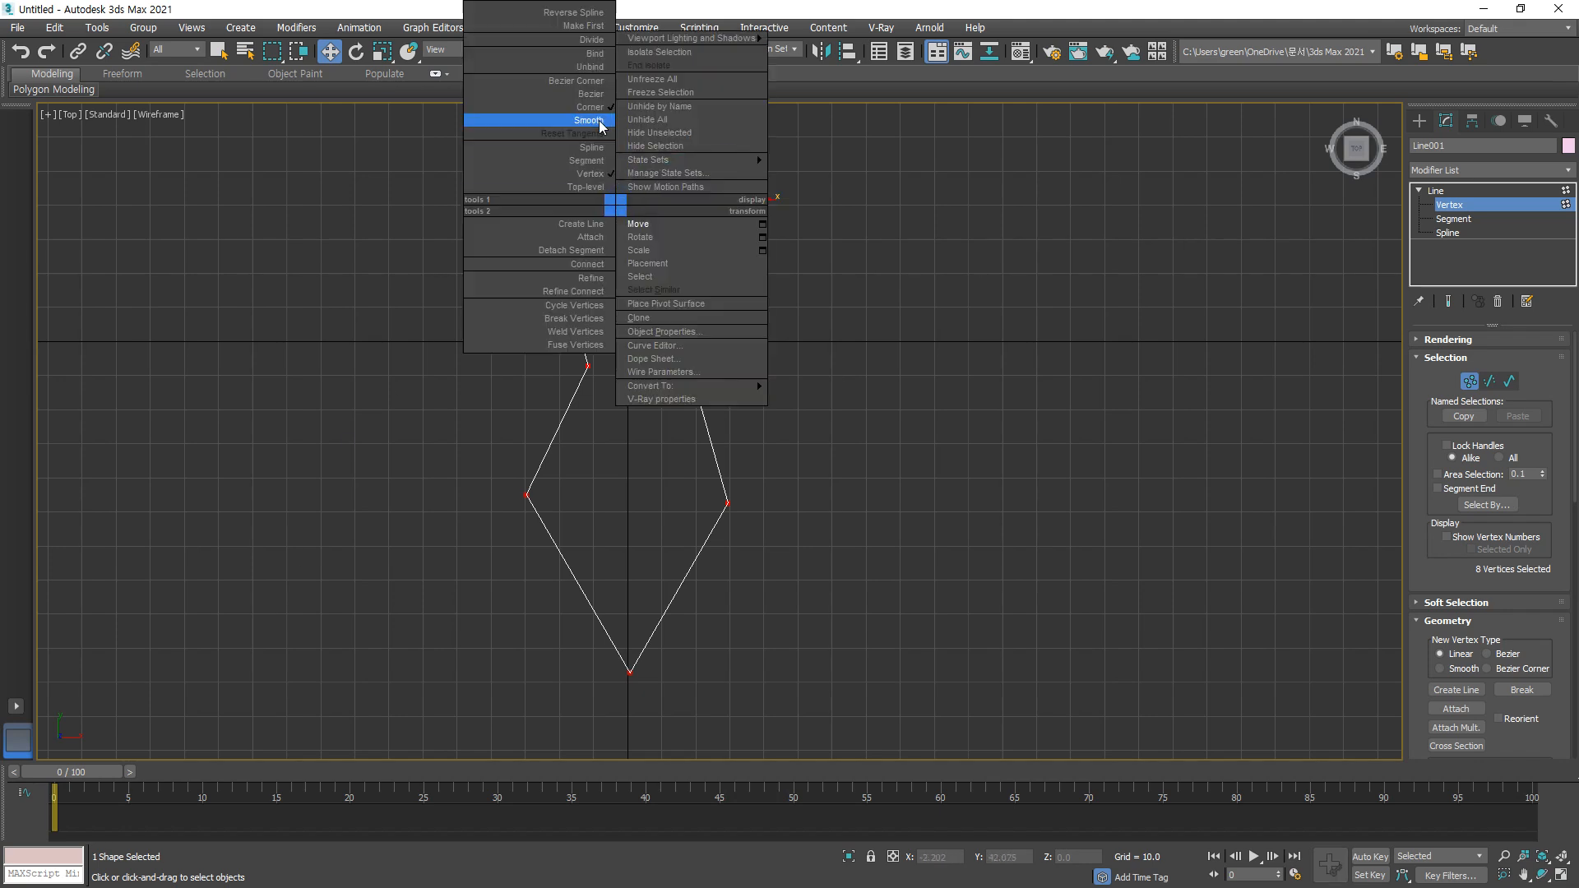
pyautogui.click(599, 120)
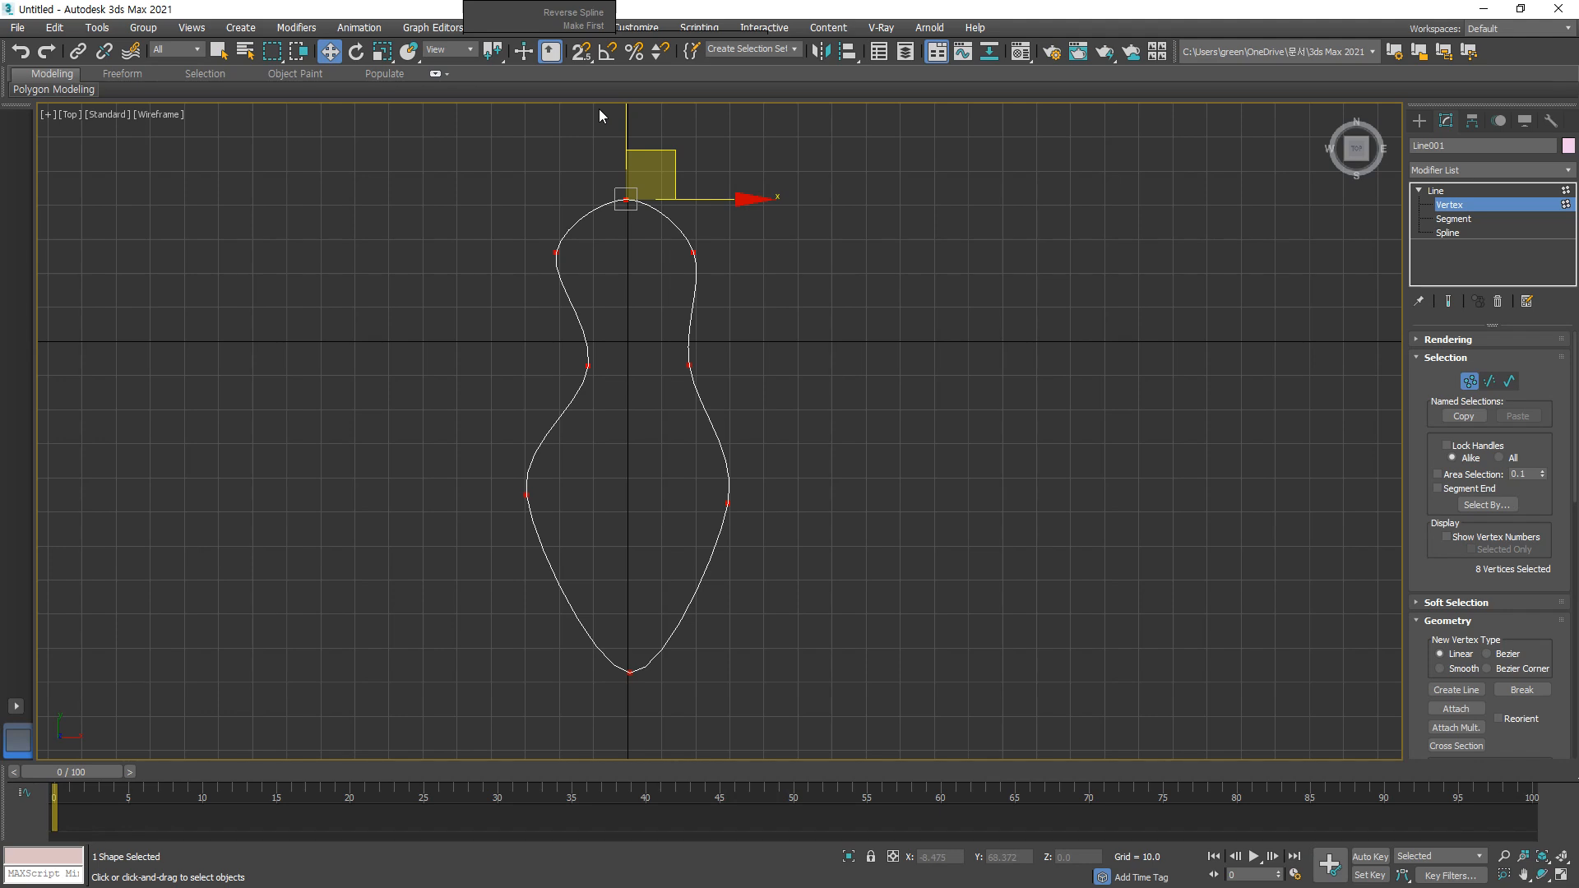
pyautogui.rightClick(626, 205)
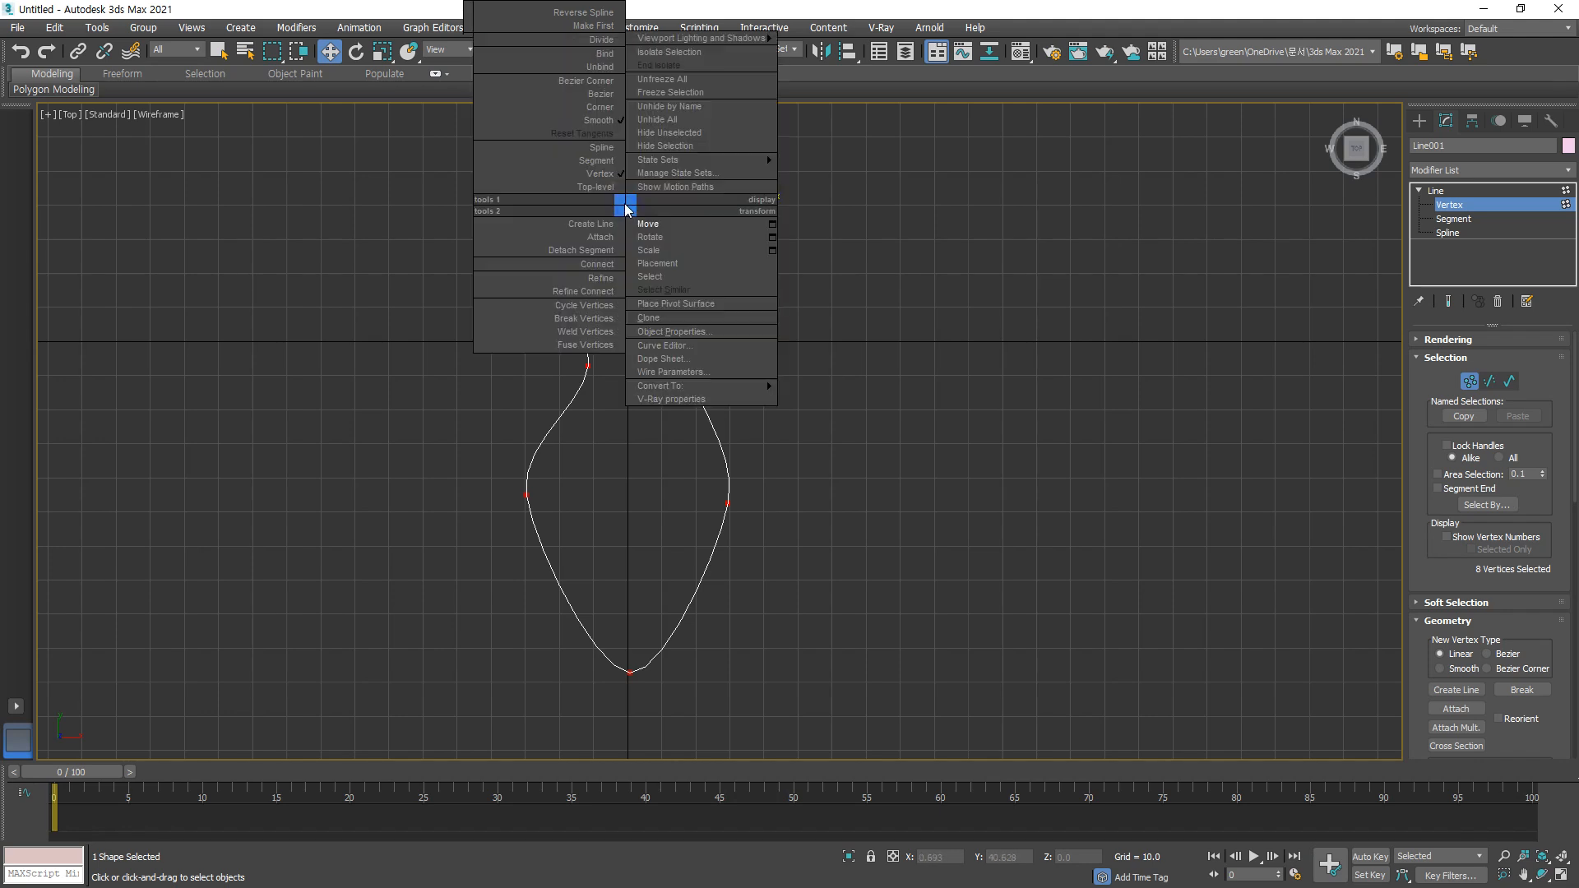
pyautogui.click(603, 94)
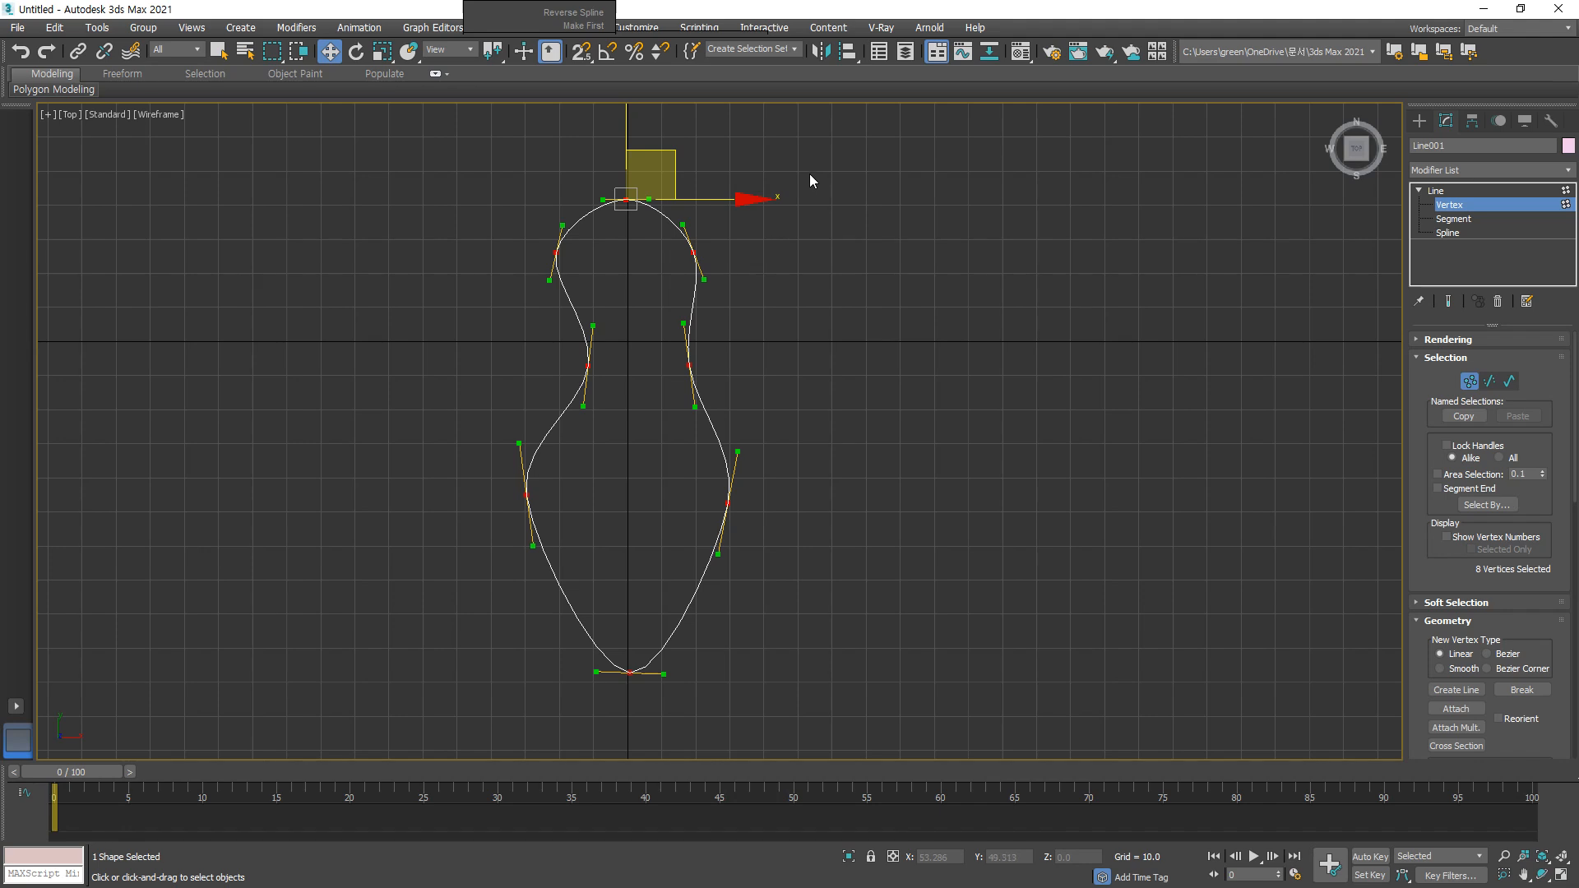
# Step: Move the two lower side vertices together about 10 units down the Y axis
pyautogui.click(847, 635)
pyautogui.moveTo(504, 466); pyautogui.dragTo(506, 466)
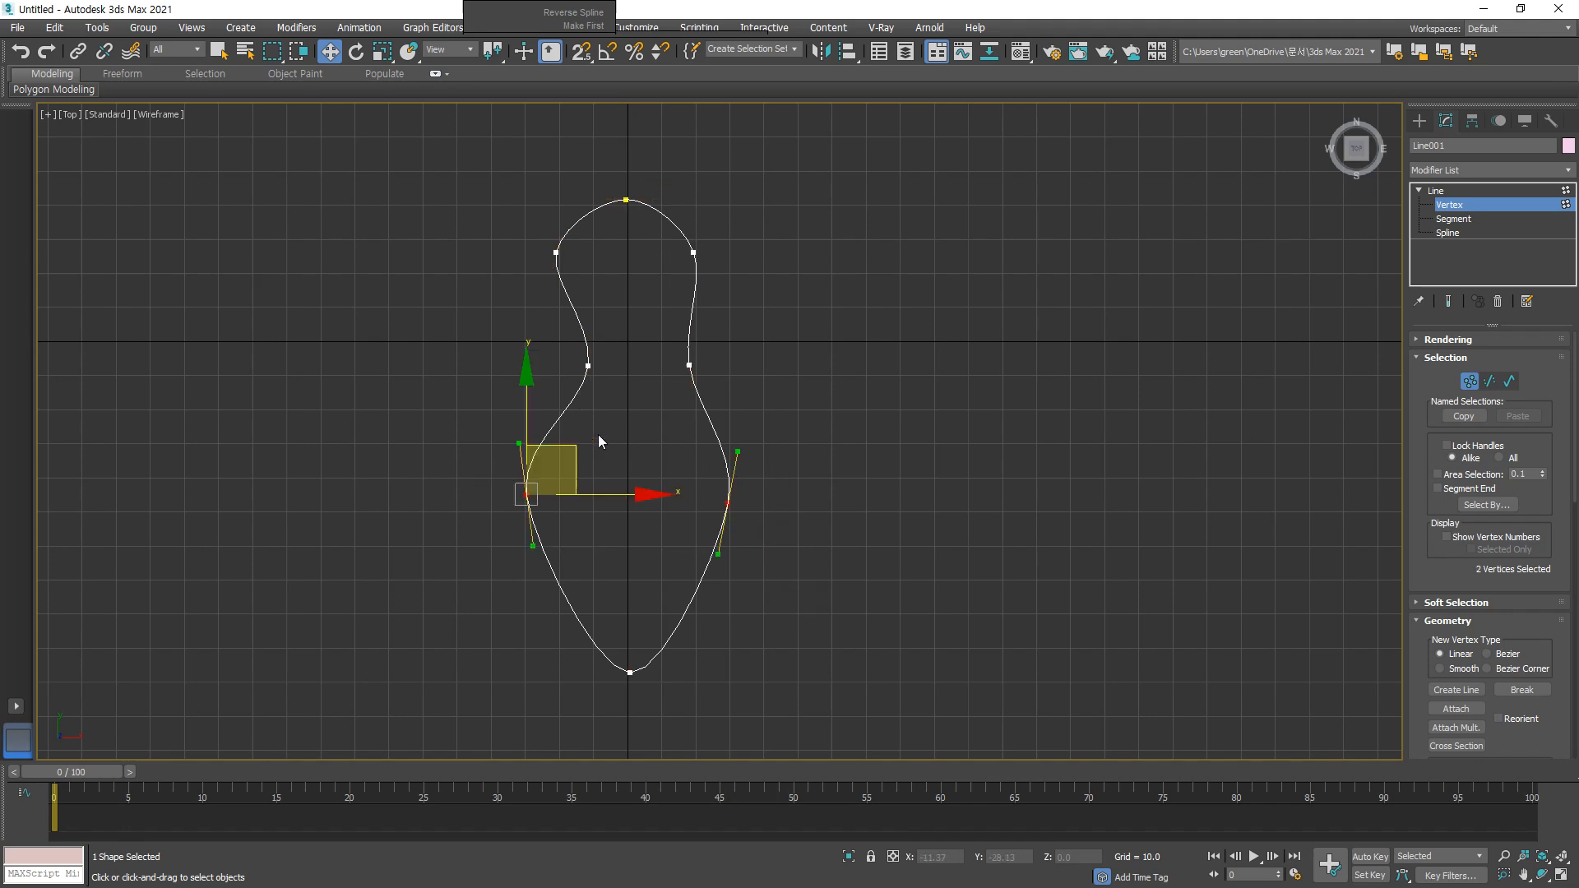
pyautogui.moveTo(527, 400); pyautogui.dragTo(528, 433)
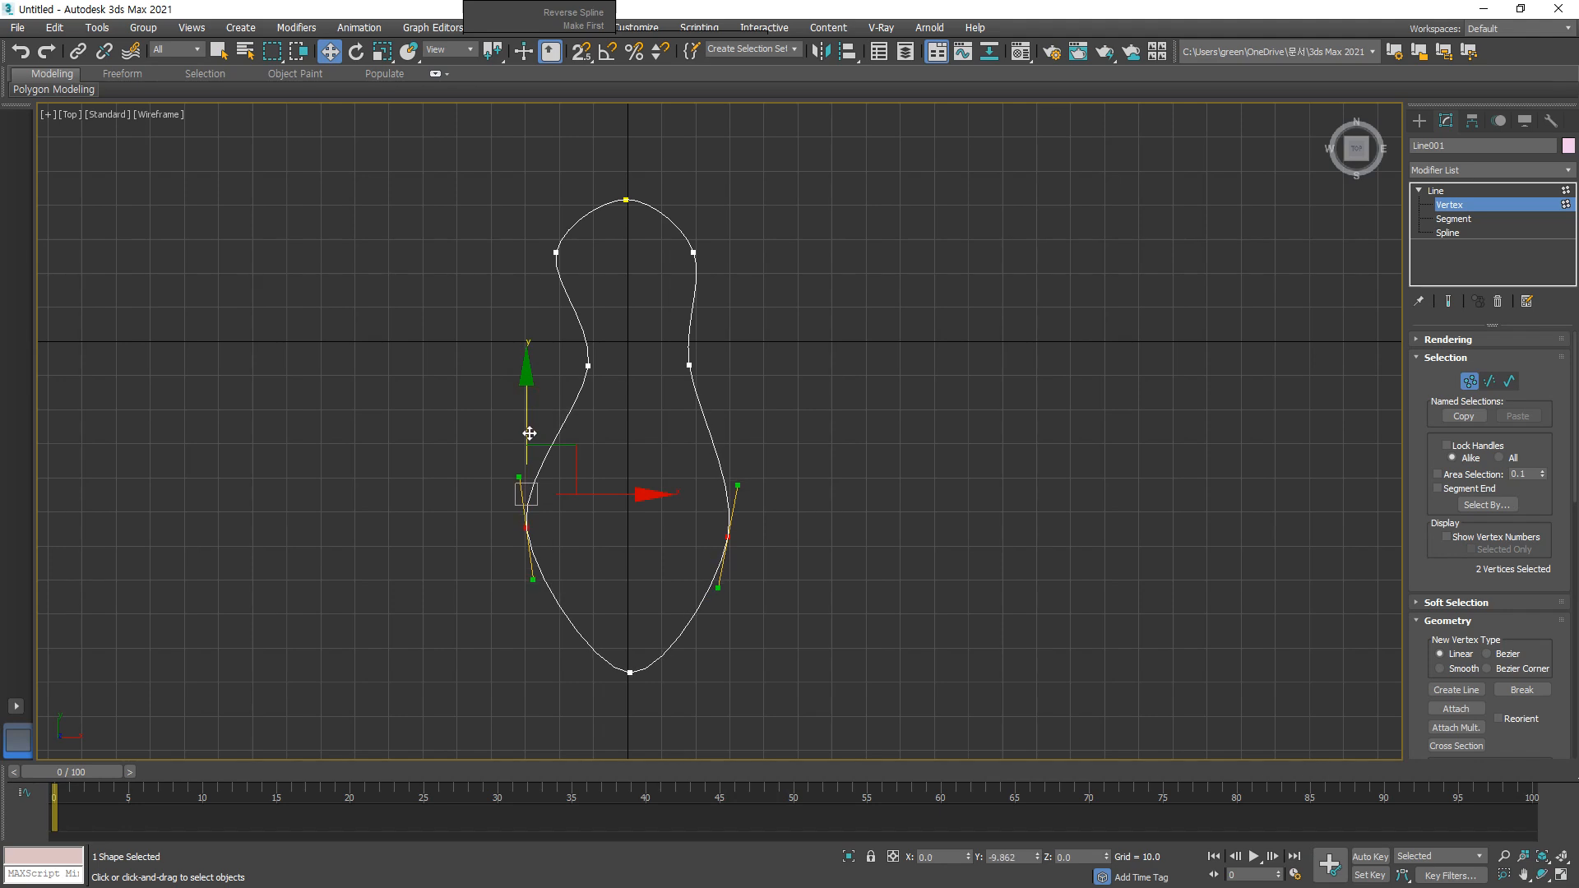
pyautogui.click(885, 472)
# Step: Flatten the outline's right side by moving its waist vertex outward and its lower side vertex inward
pyautogui.click(689, 365)
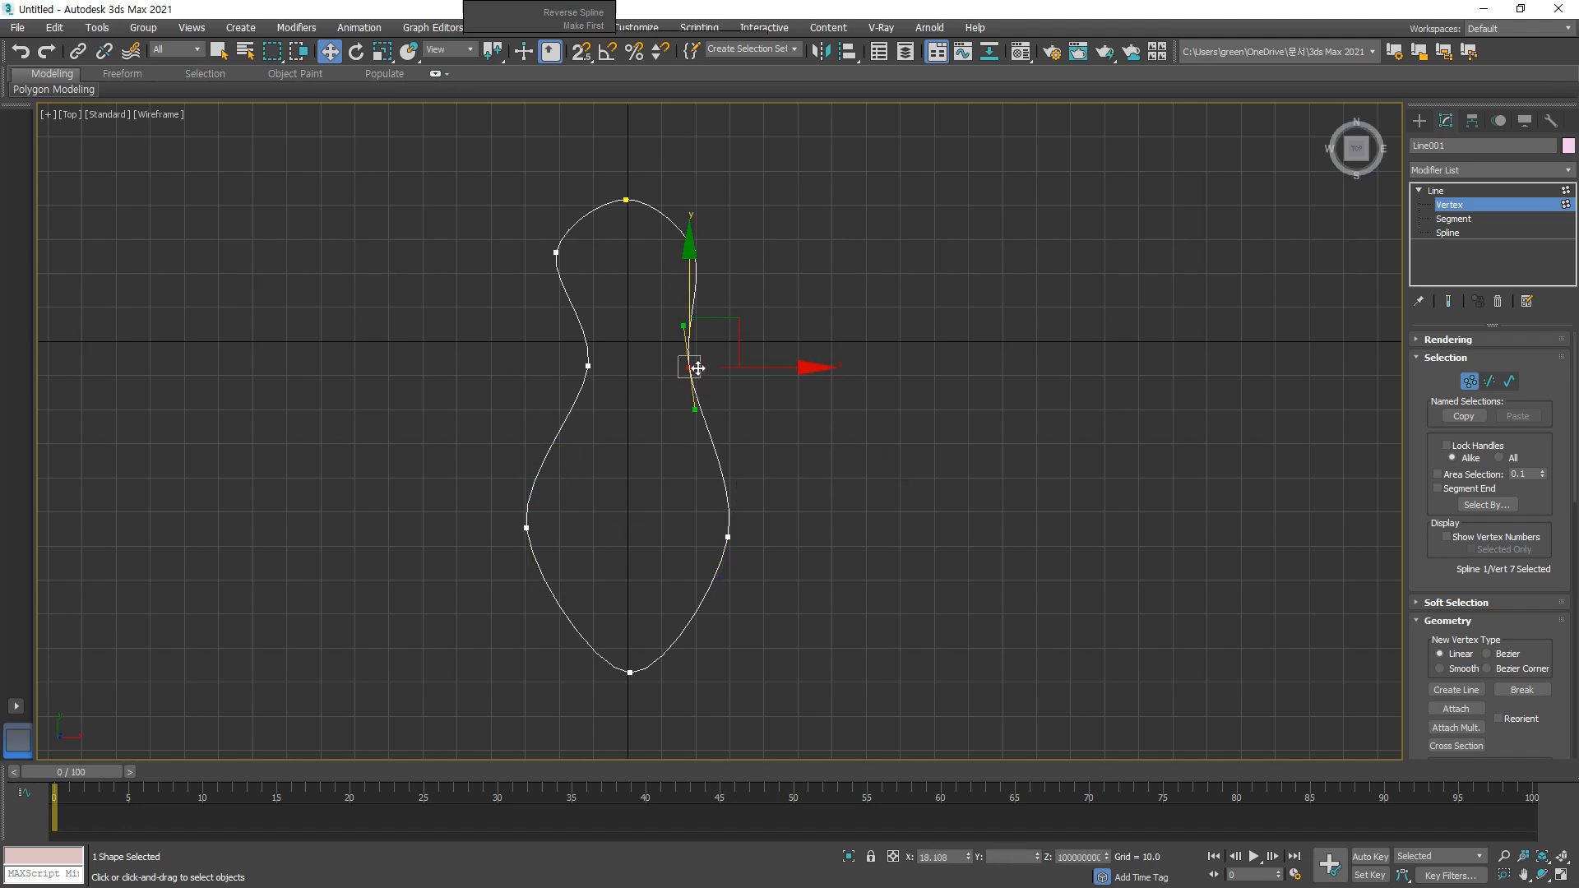
pyautogui.moveTo(737, 336); pyautogui.dragTo(705, 365)
pyautogui.click(715, 423)
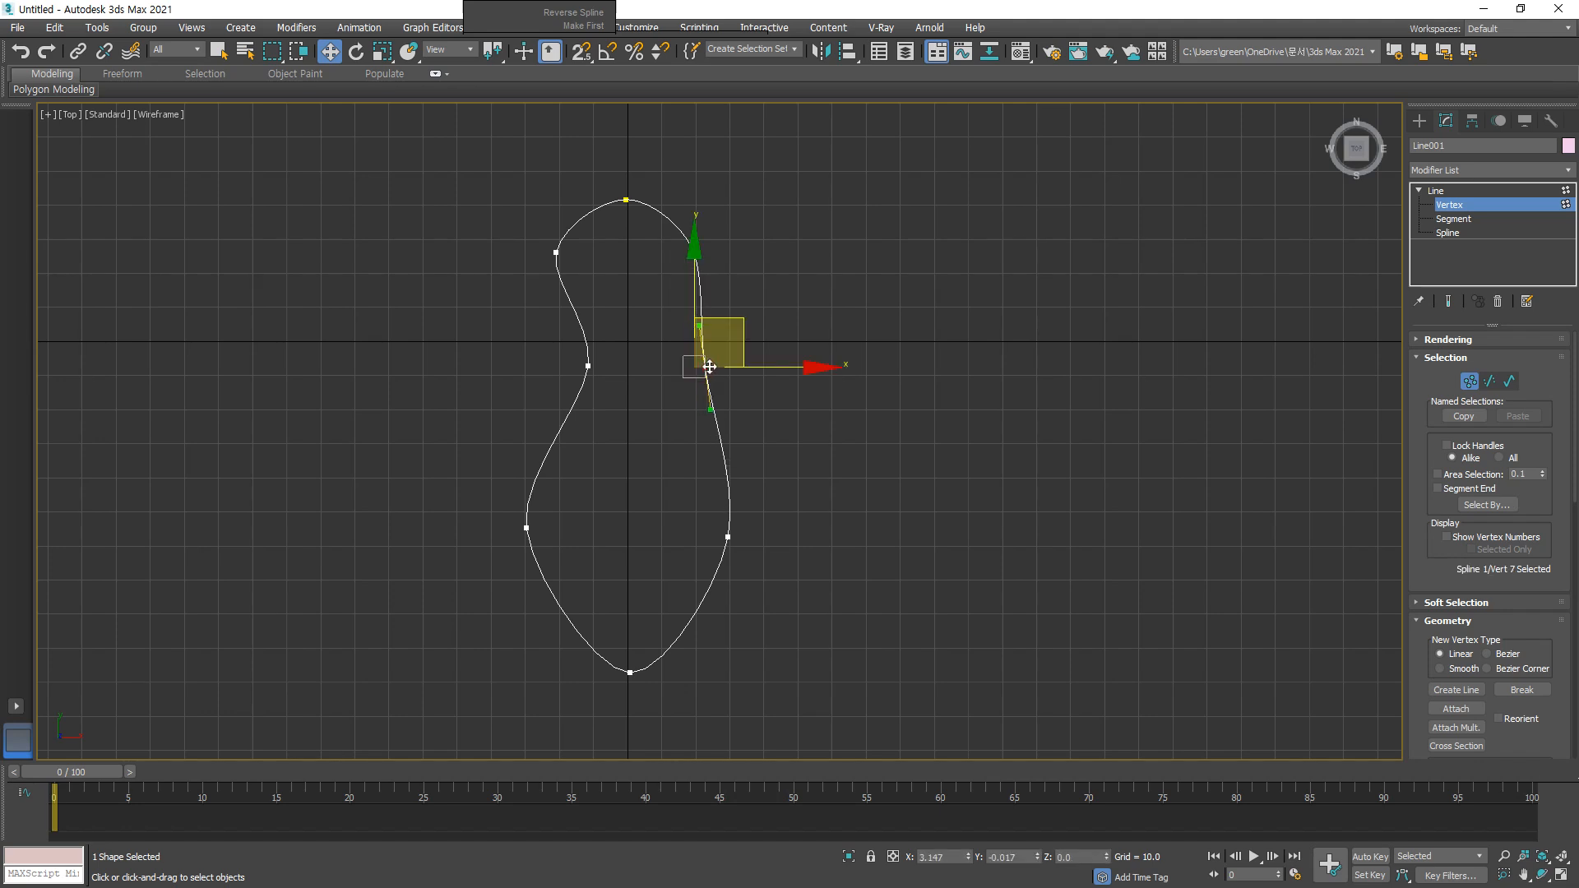
pyautogui.click(728, 538)
pyautogui.moveTo(728, 537); pyautogui.dragTo(712, 539)
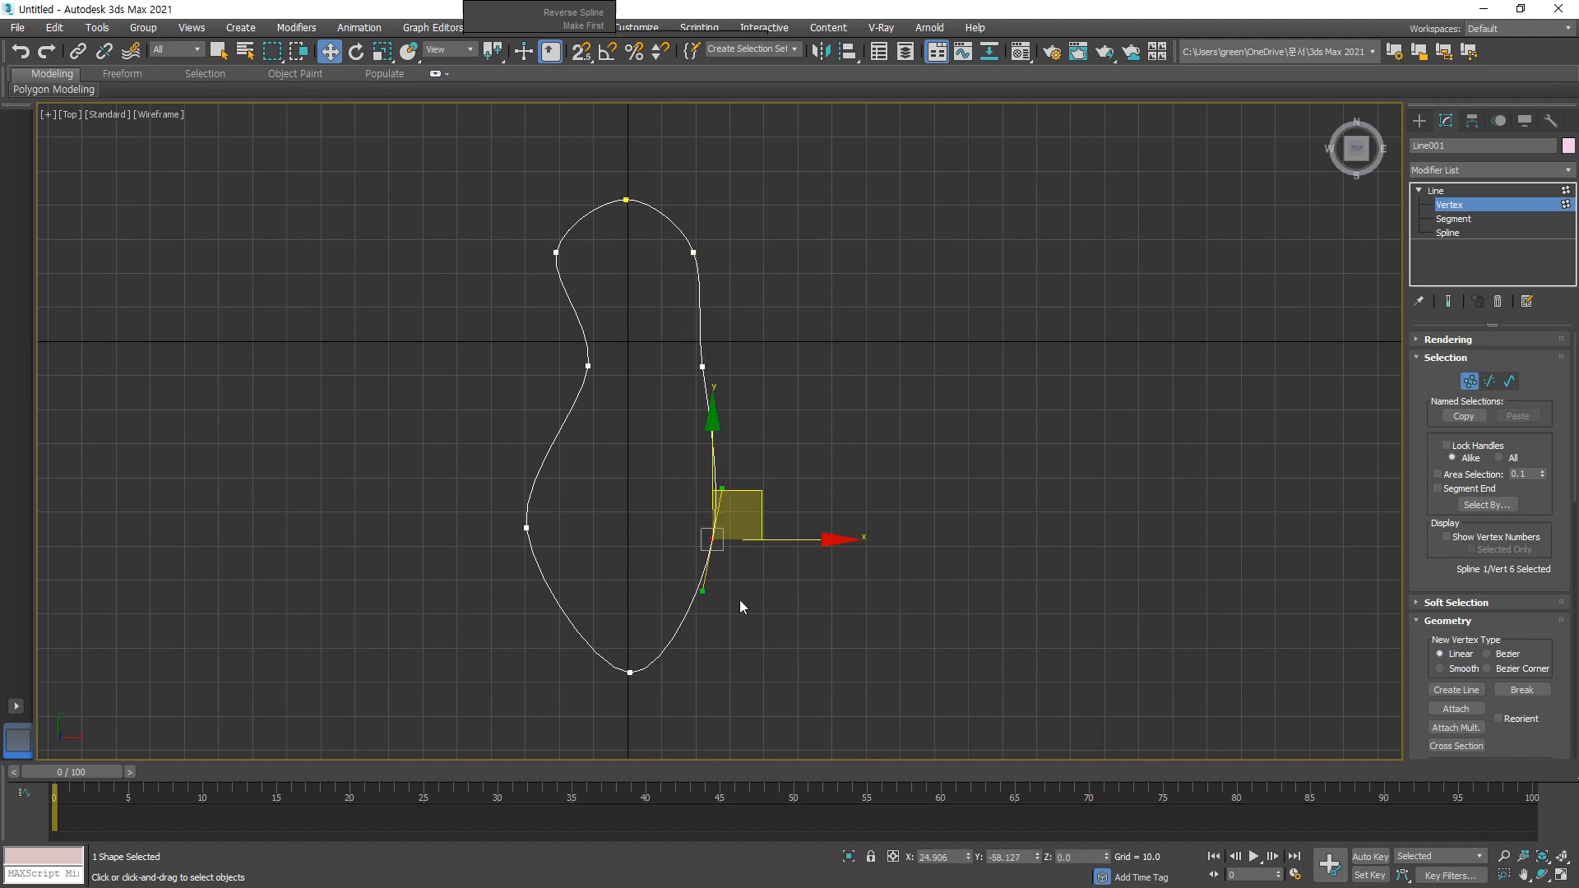
# Step: Move the heel's left vertex slightly inward and the left waist vertex slightly outward
pyautogui.click(557, 252)
pyautogui.moveTo(556, 253); pyautogui.dragTo(563, 251)
pyautogui.click(585, 363)
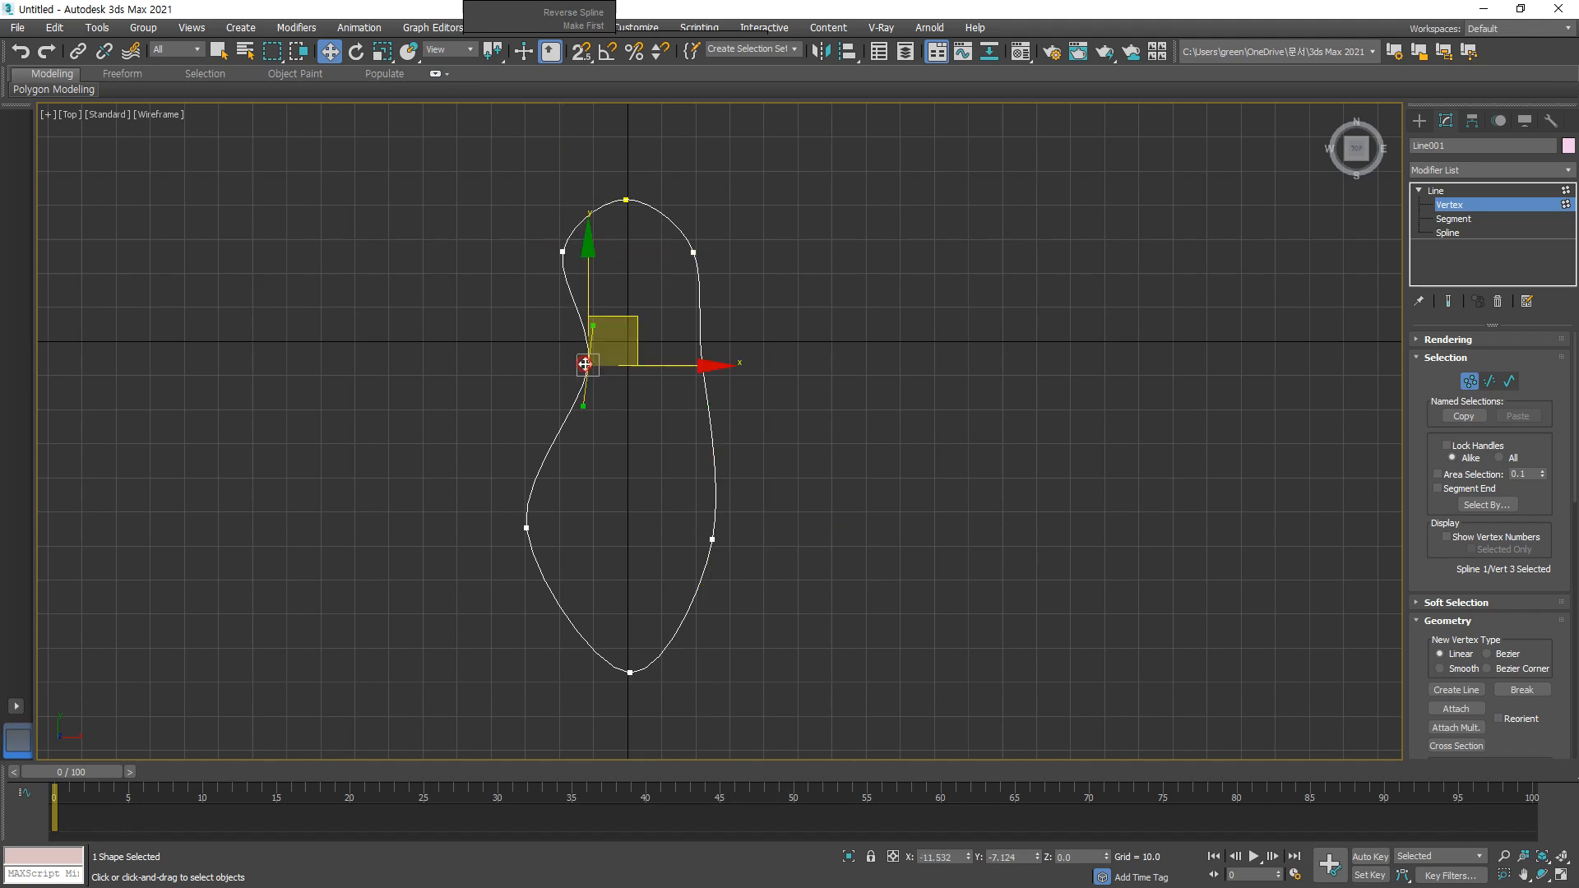
pyautogui.moveTo(584, 364); pyautogui.dragTo(581, 365)
# Step: Tilt the lower left vertex's Bezier handles diagonally and move that vertex inward to form the inner arch and ball bulge
pyautogui.click(527, 527)
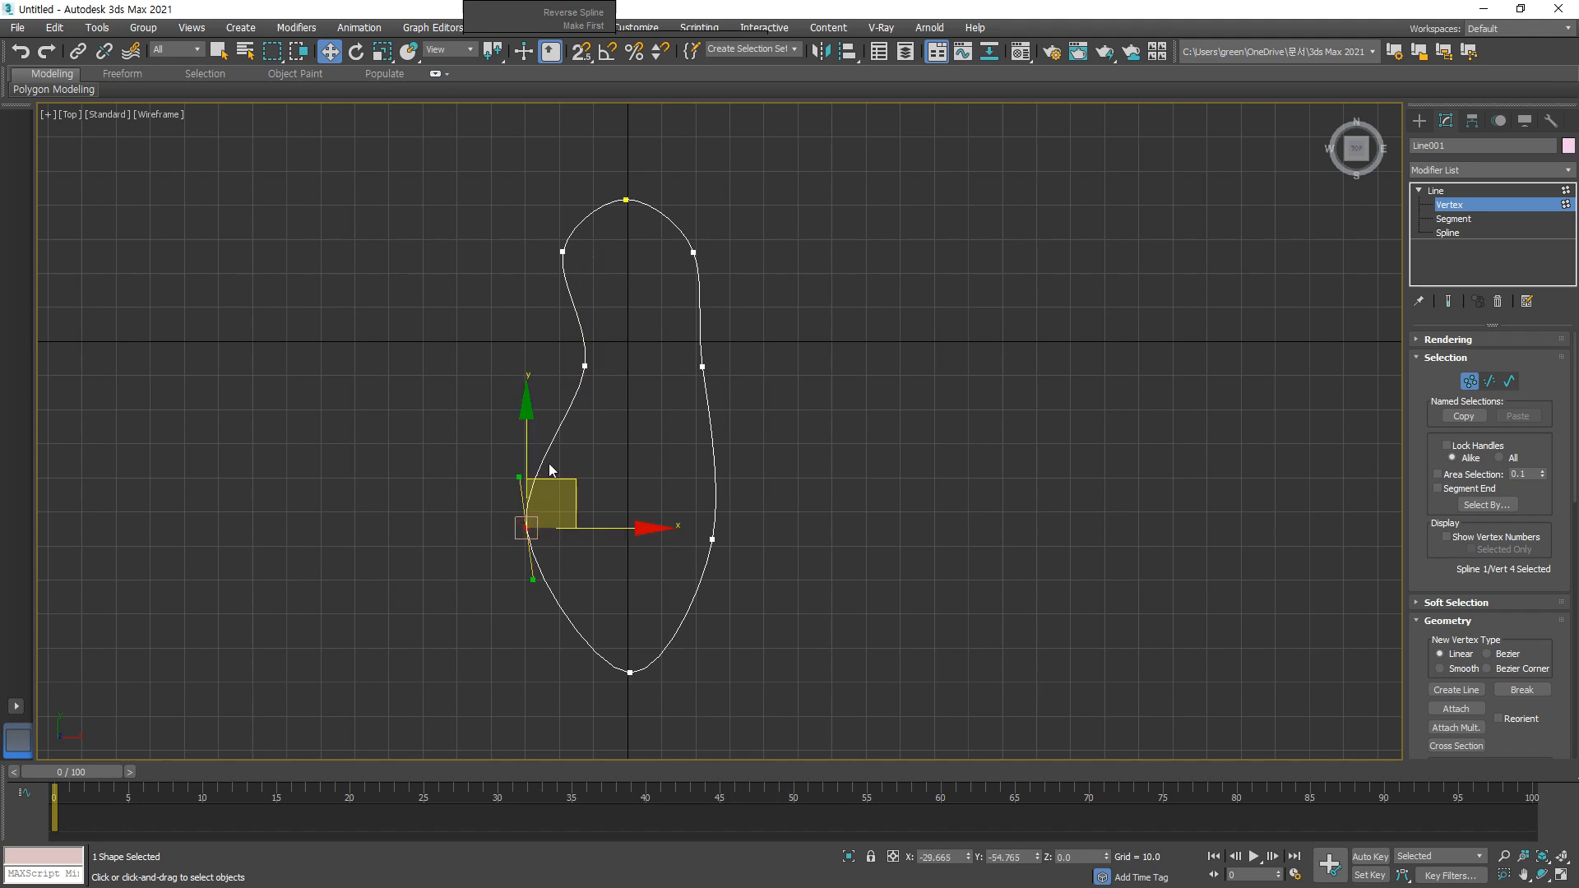
pyautogui.moveTo(533, 580); pyautogui.dragTo(500, 580)
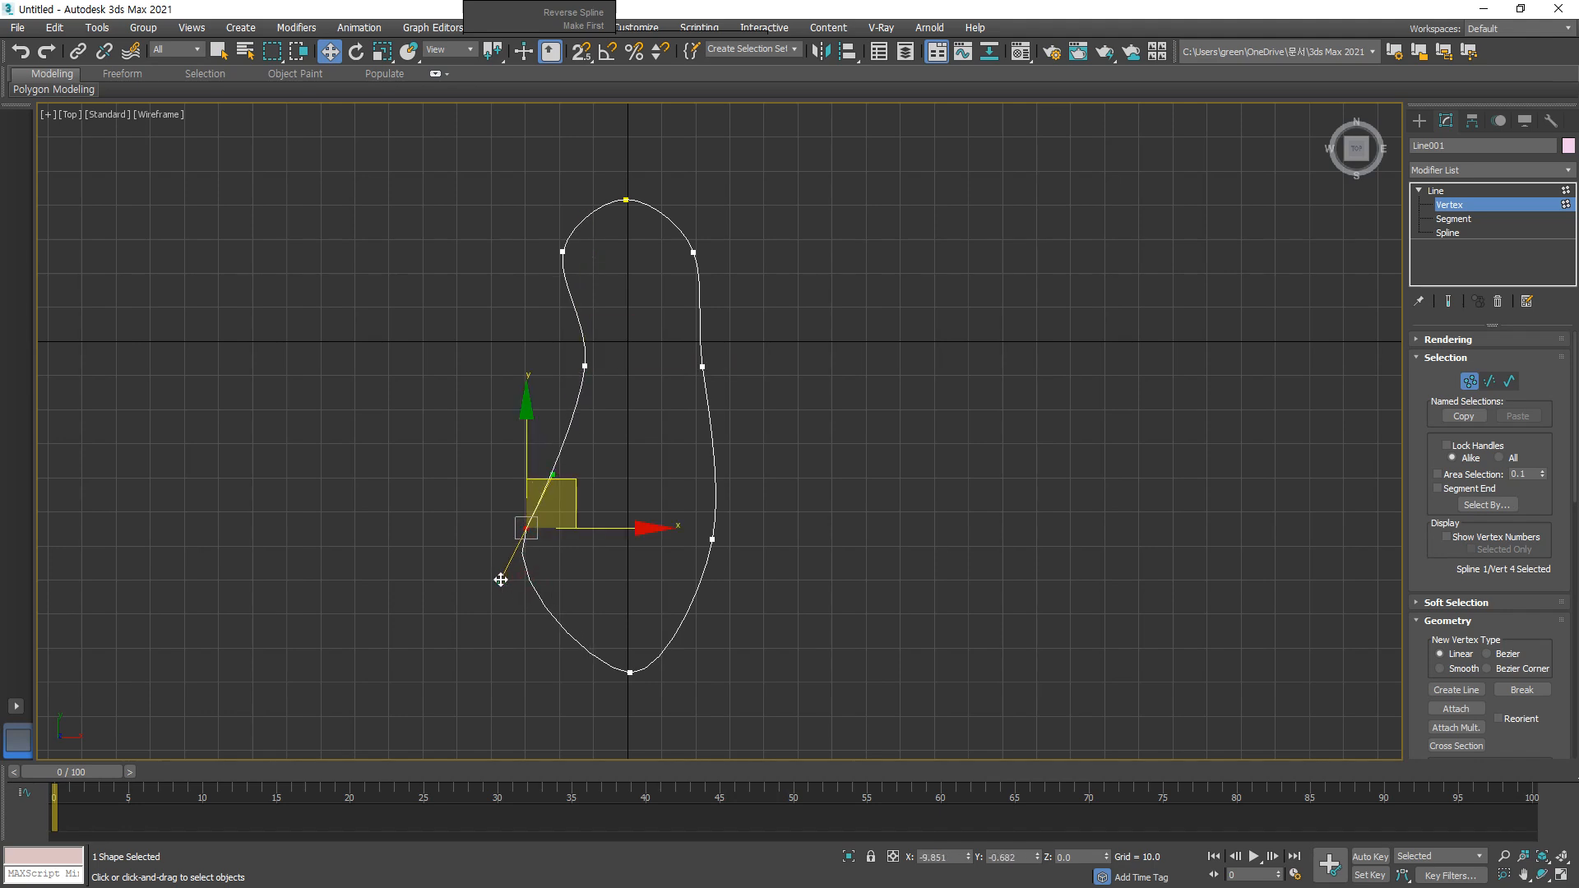
pyautogui.moveTo(530, 526); pyautogui.dragTo(557, 525)
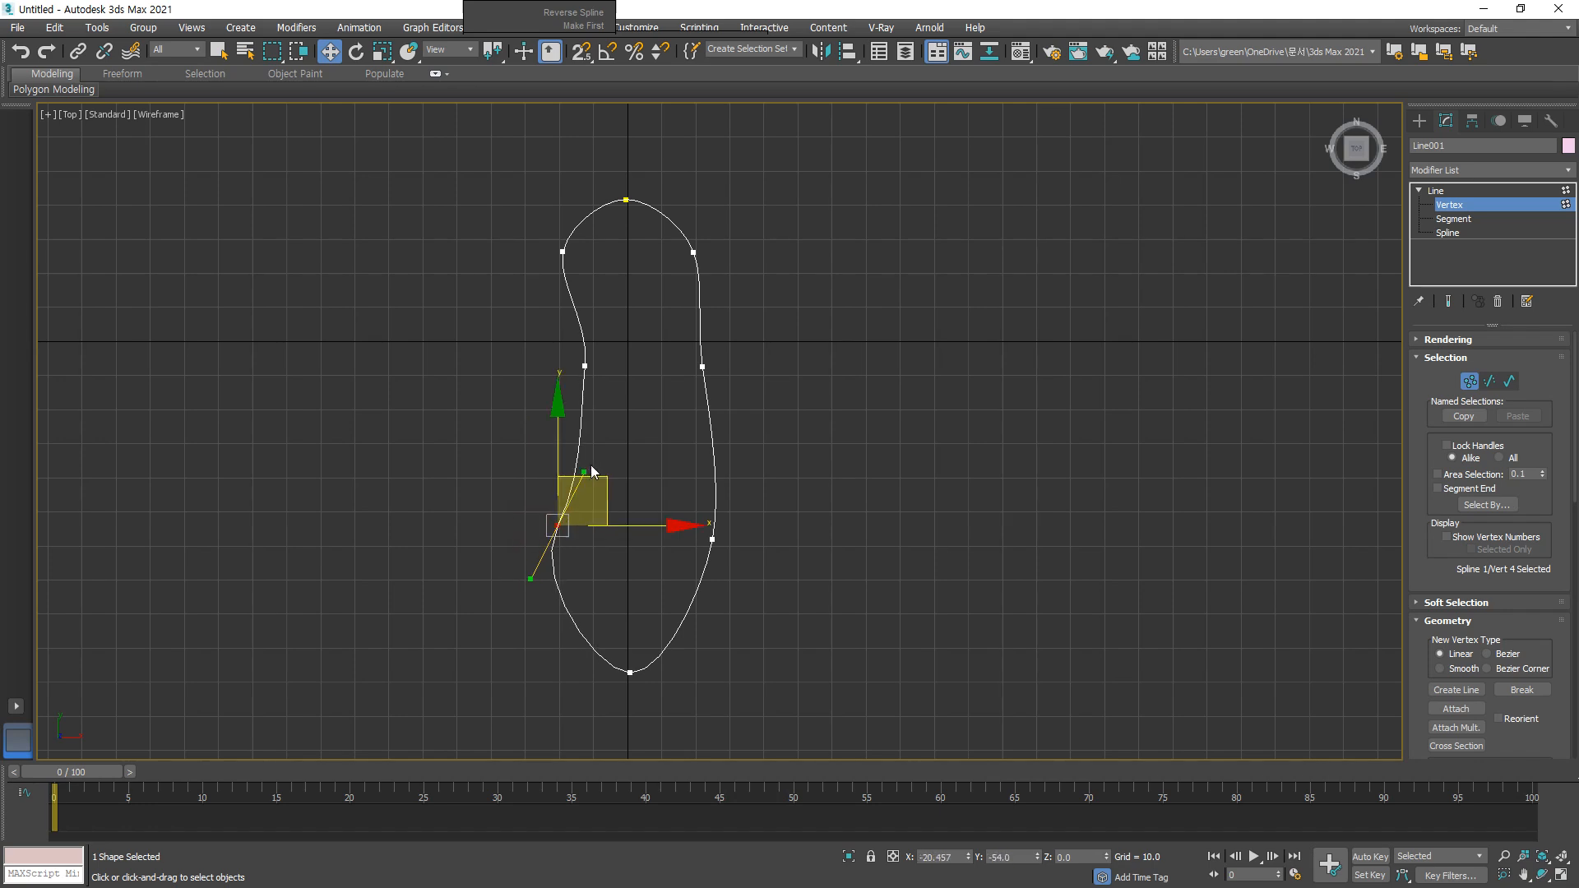
pyautogui.moveTo(587, 470); pyautogui.dragTo(613, 469)
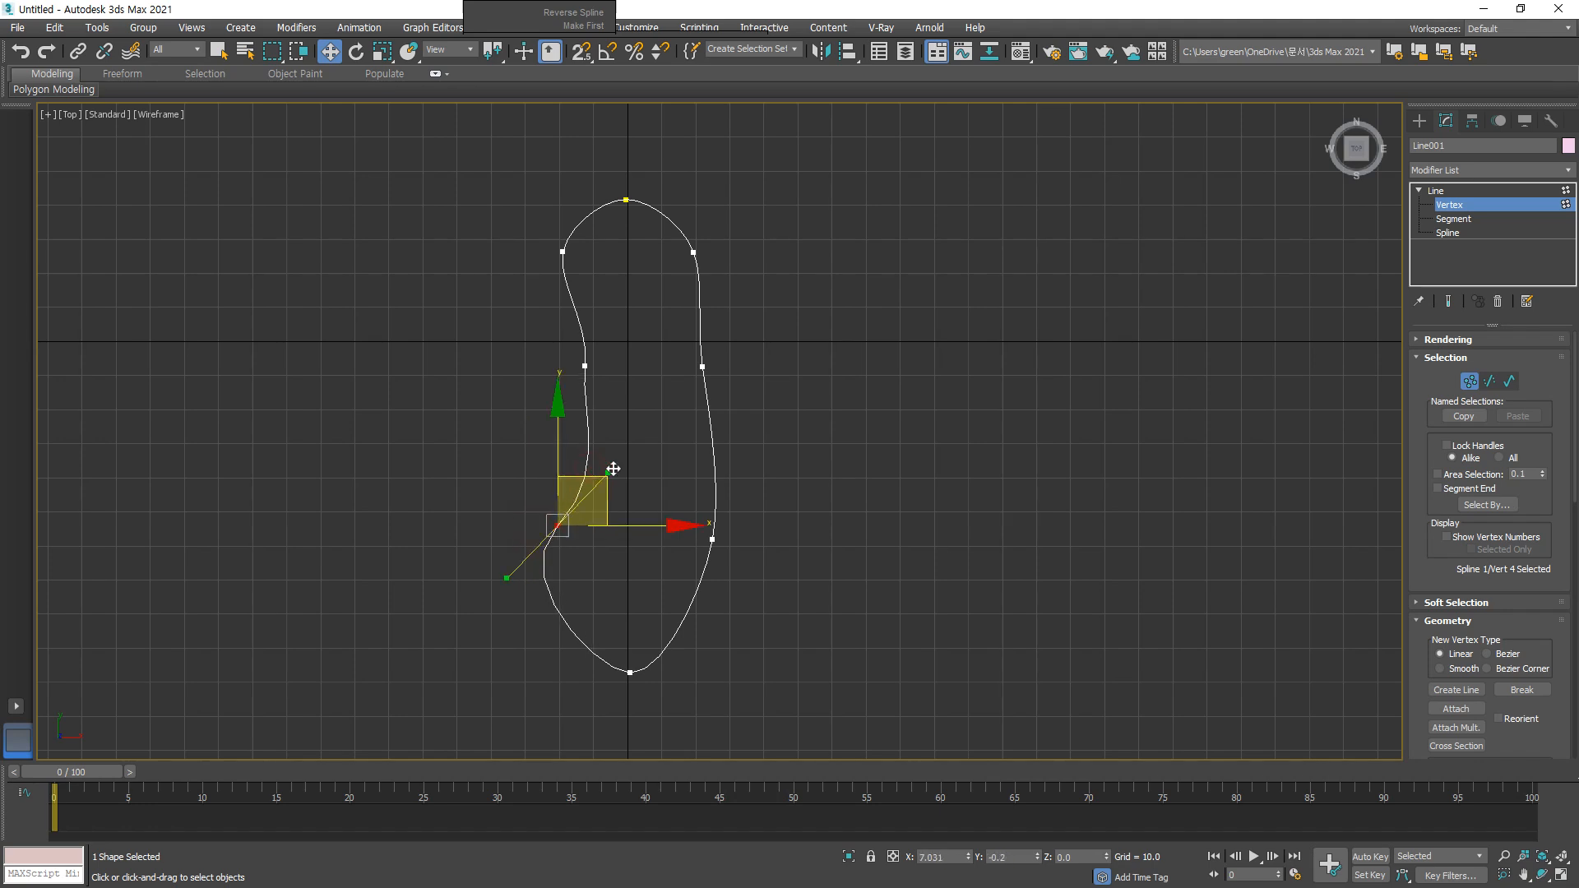
# Step: Lower the toe vertex to lengthen the outline, and move the lower right vertex inward with its Bezier handles straightened vertically
pyautogui.click(630, 673)
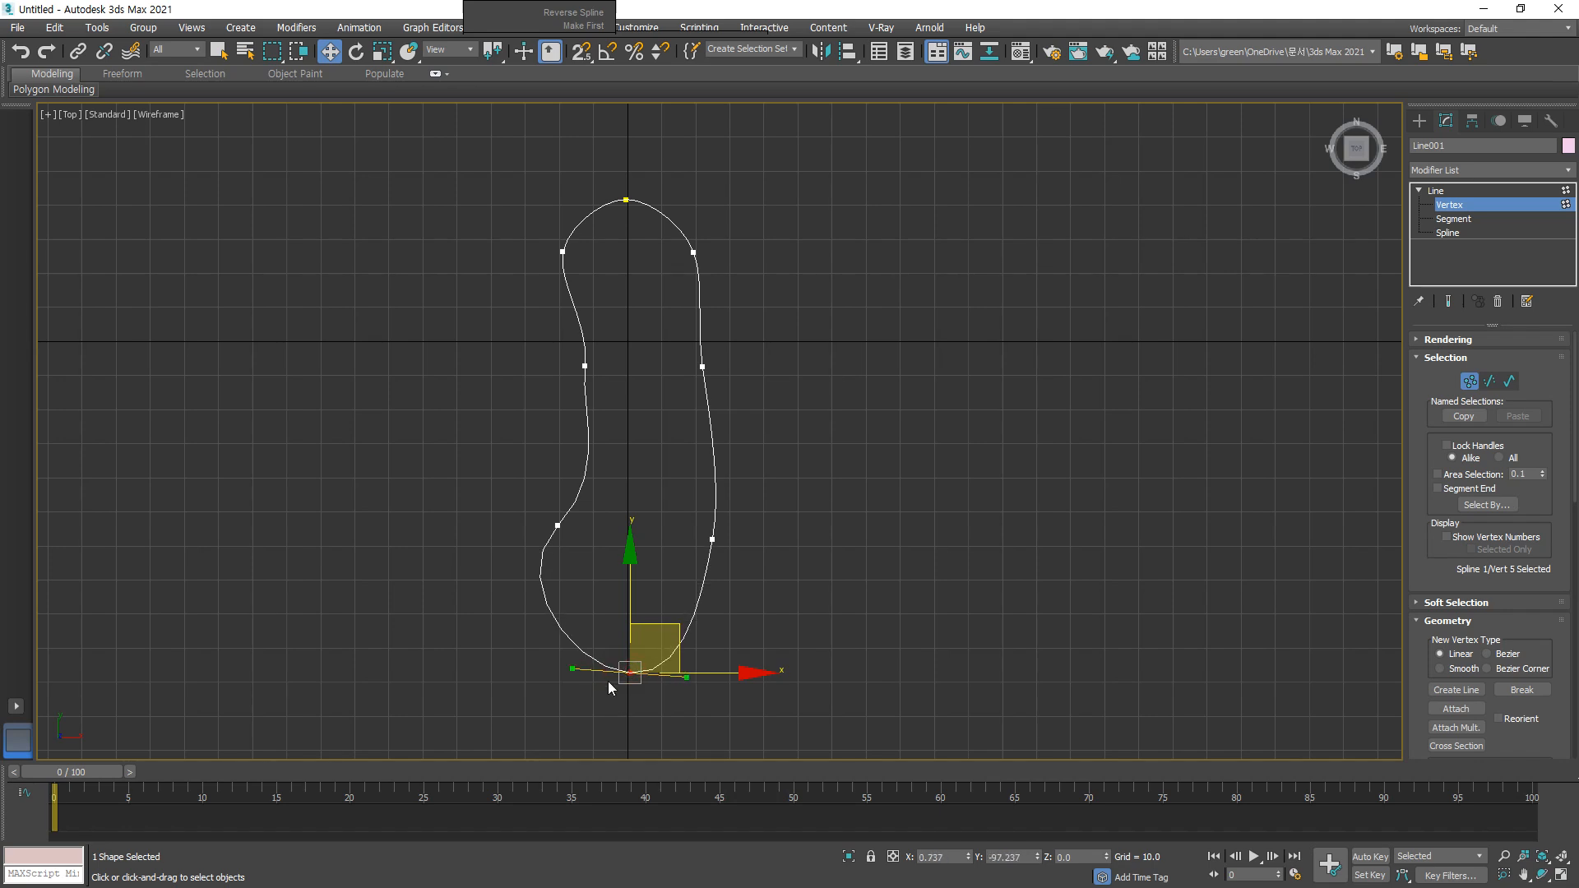
pyautogui.moveTo(628, 676); pyautogui.dragTo(635, 711)
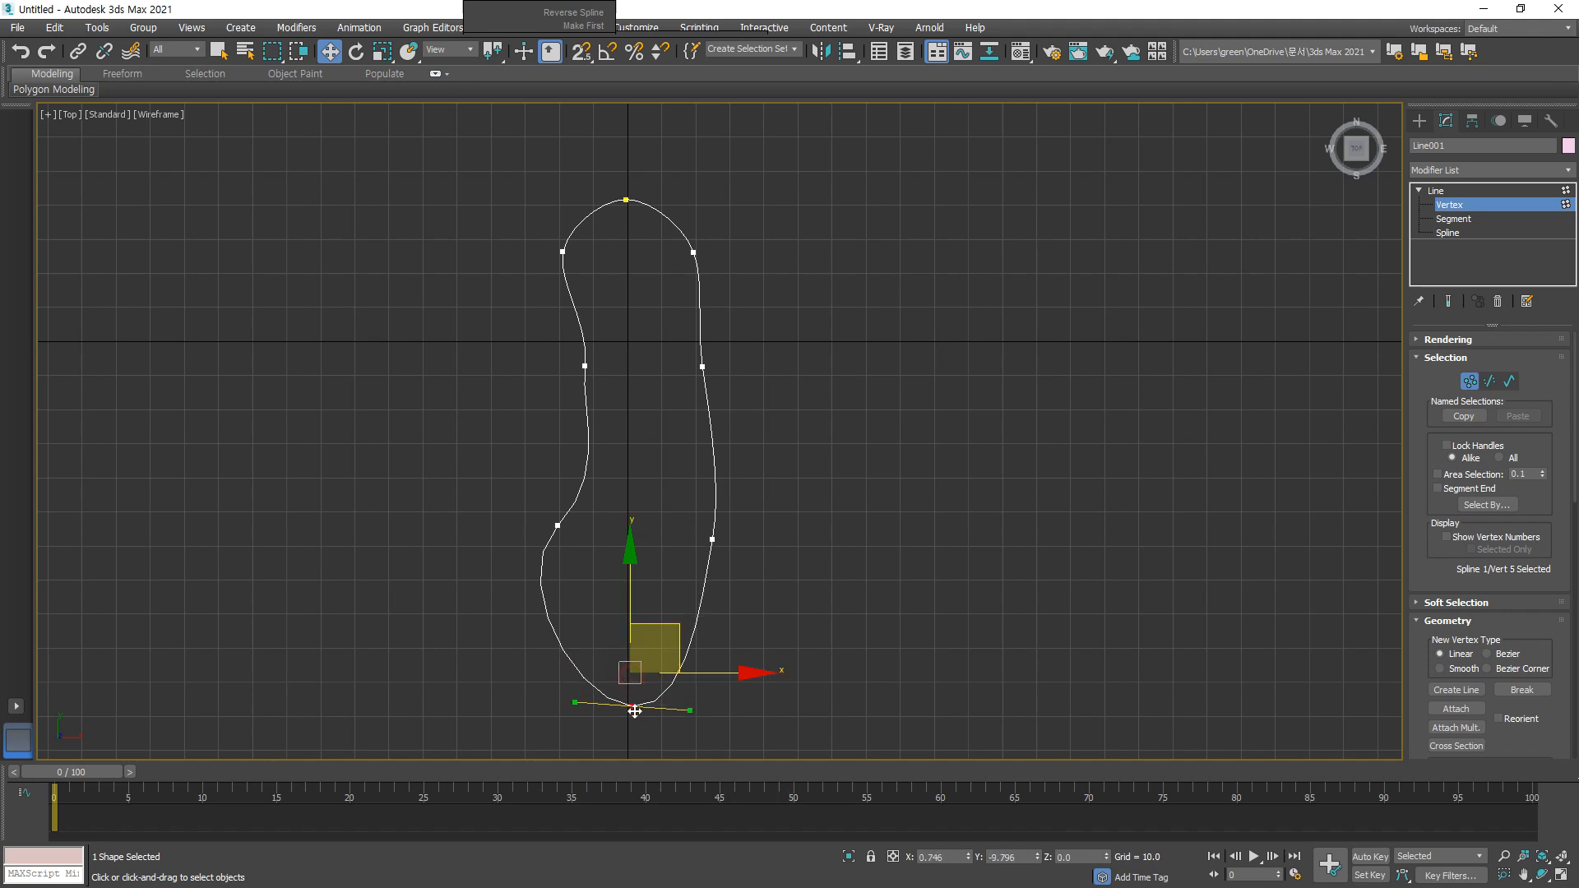
pyautogui.click(711, 538)
pyautogui.moveTo(707, 542); pyautogui.dragTo(705, 592)
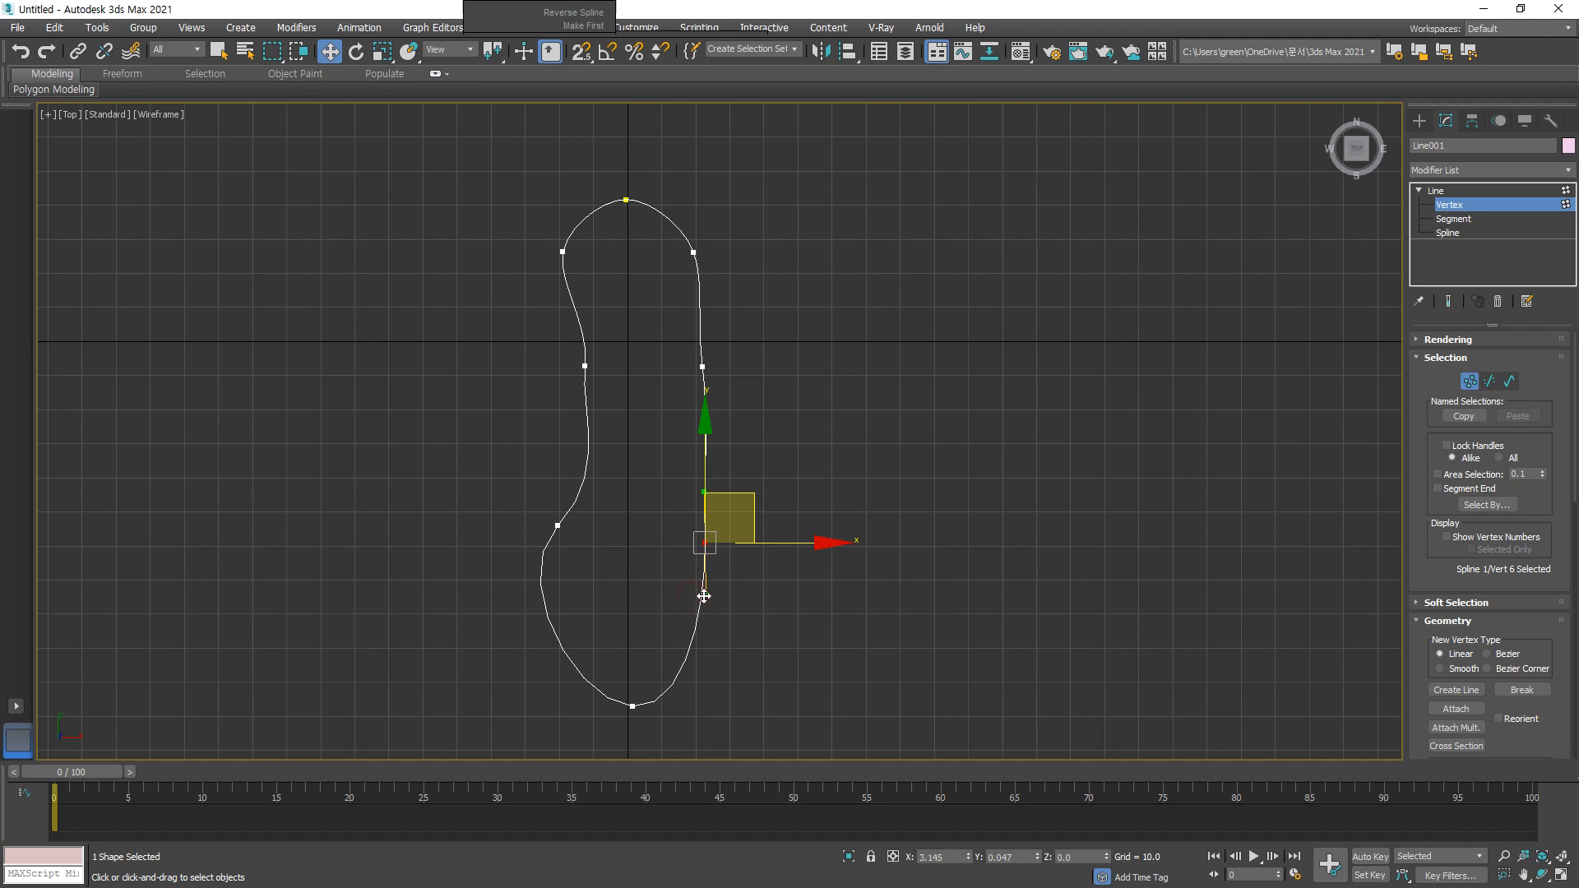
# Step: Tilt the left waist vertex's Bezier handles, and move that vertex and the lower left vertex outward
pyautogui.click(584, 365)
pyautogui.moveTo(584, 367); pyautogui.dragTo(598, 413)
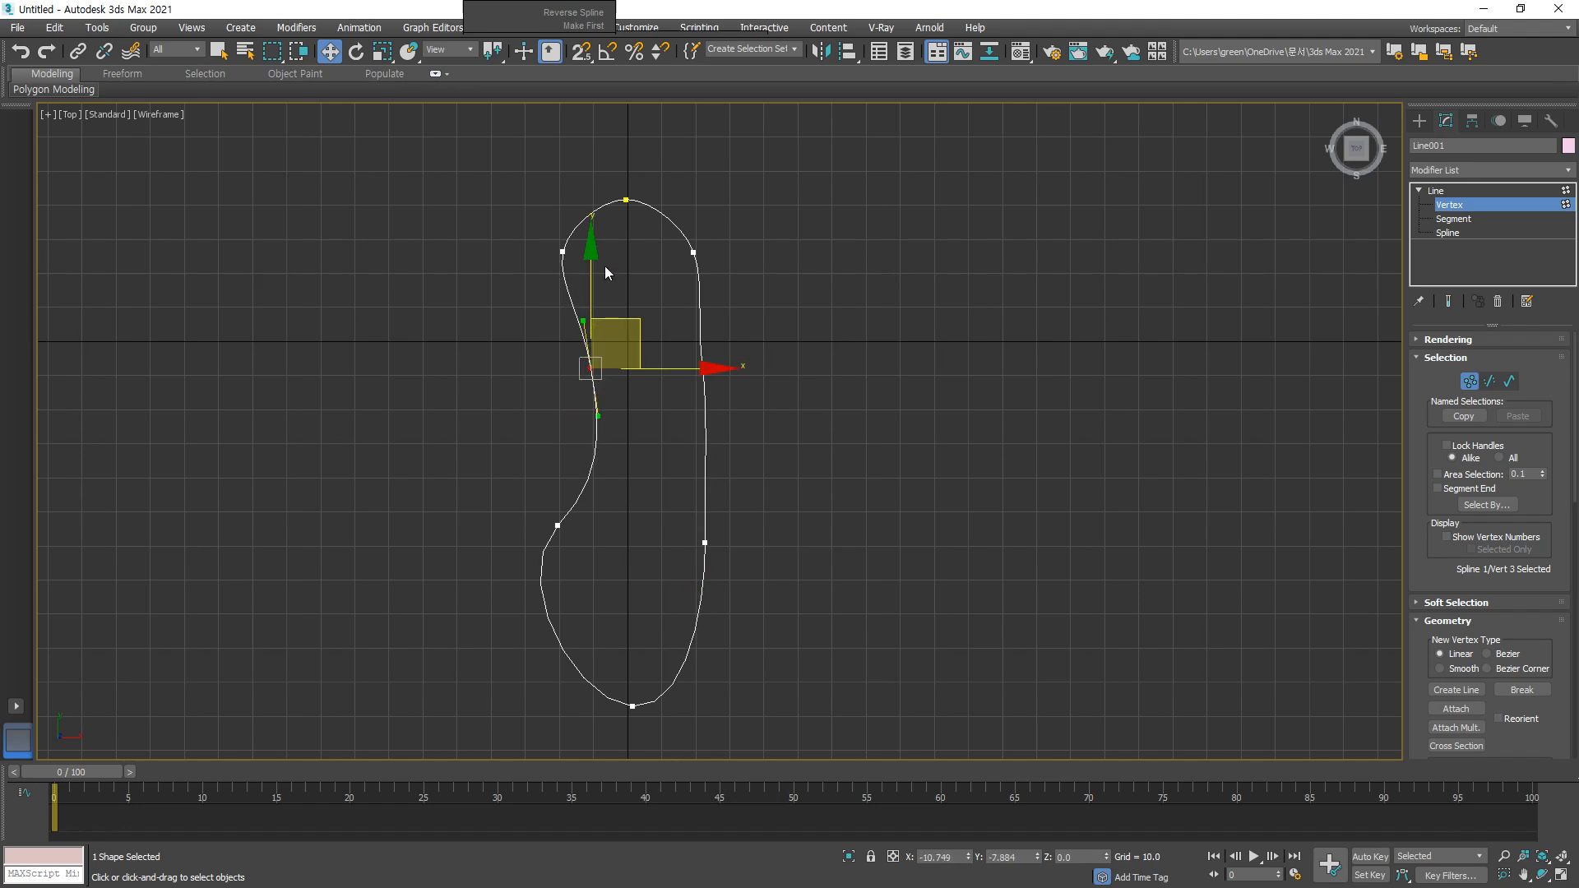
pyautogui.moveTo(641, 341); pyautogui.dragTo(628, 342)
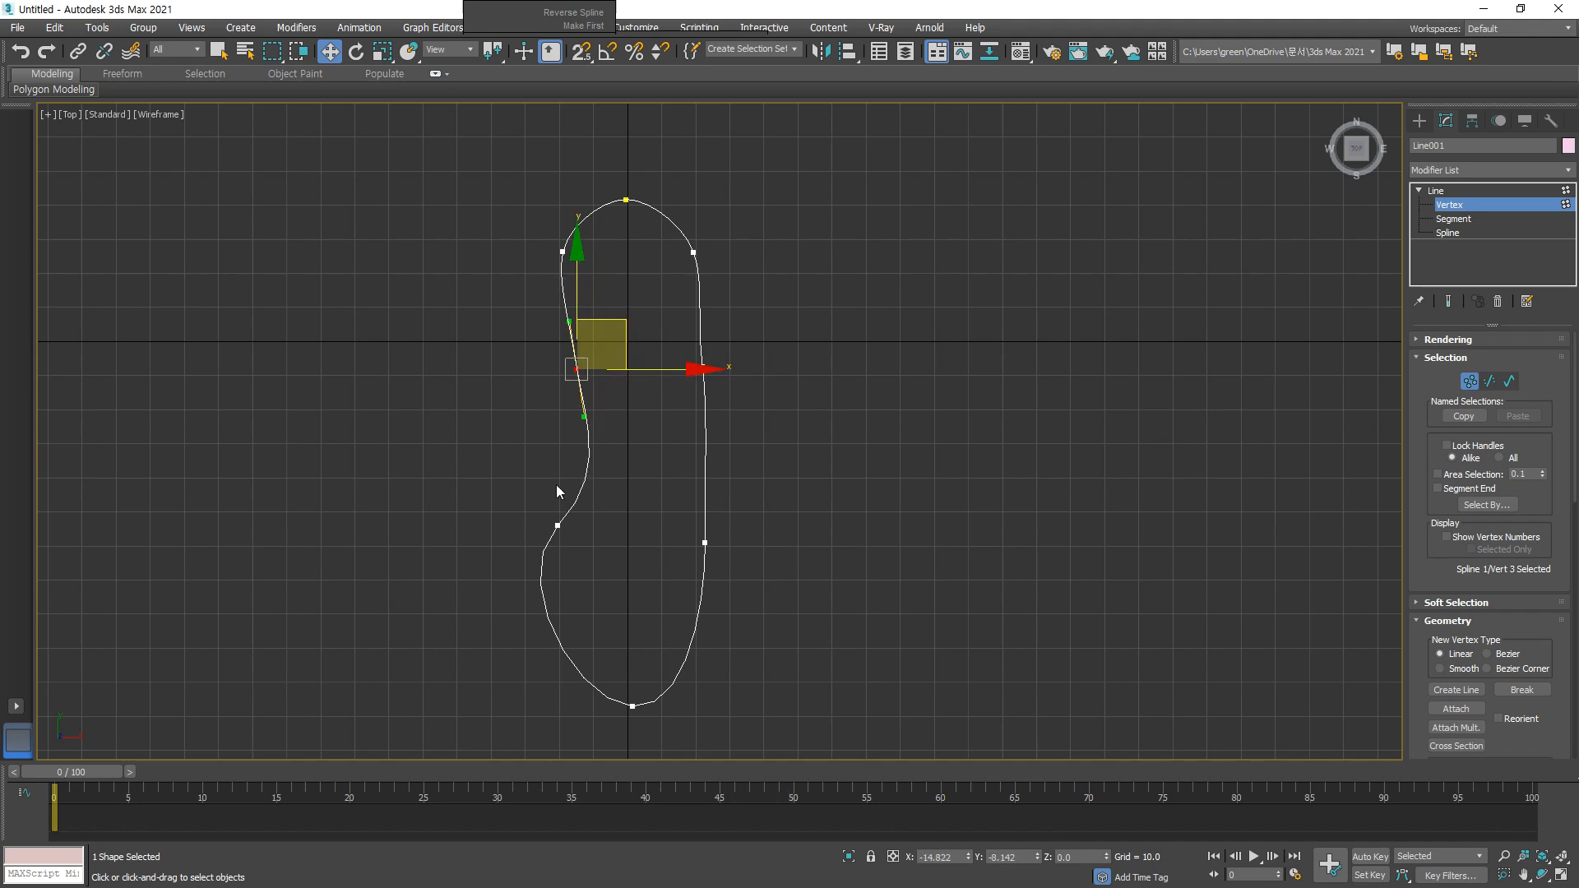
pyautogui.moveTo(555, 528); pyautogui.dragTo(536, 528)
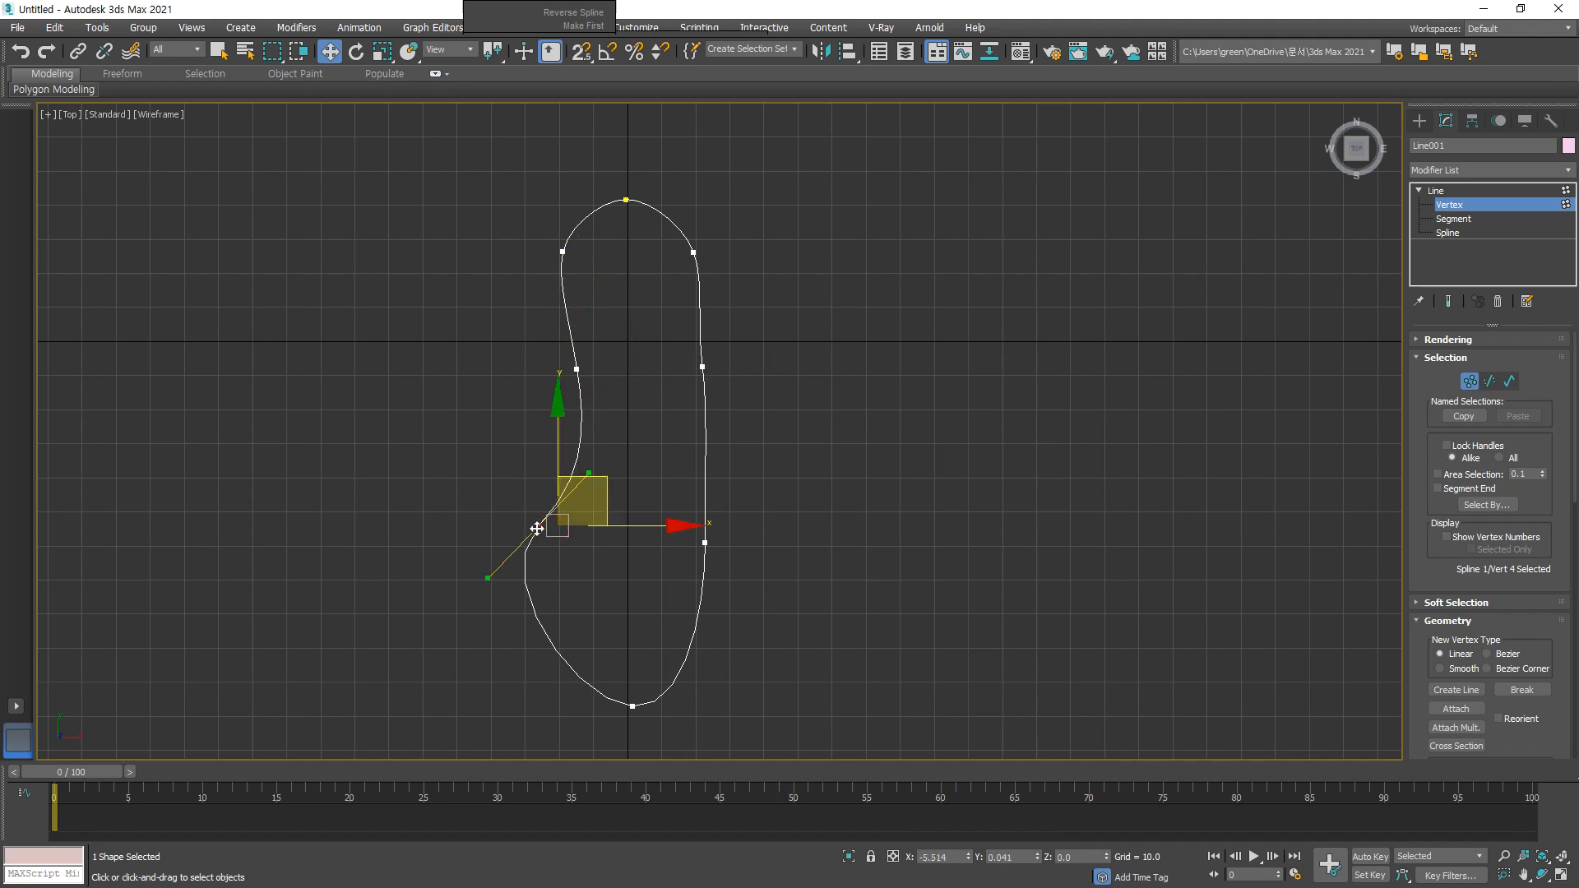
# Step: Lower the toe vertex slightly, raise the two lower side vertices together, and straighten the right waist vertex's Bezier handles
pyautogui.moveTo(630, 705); pyautogui.dragTo(630, 719)
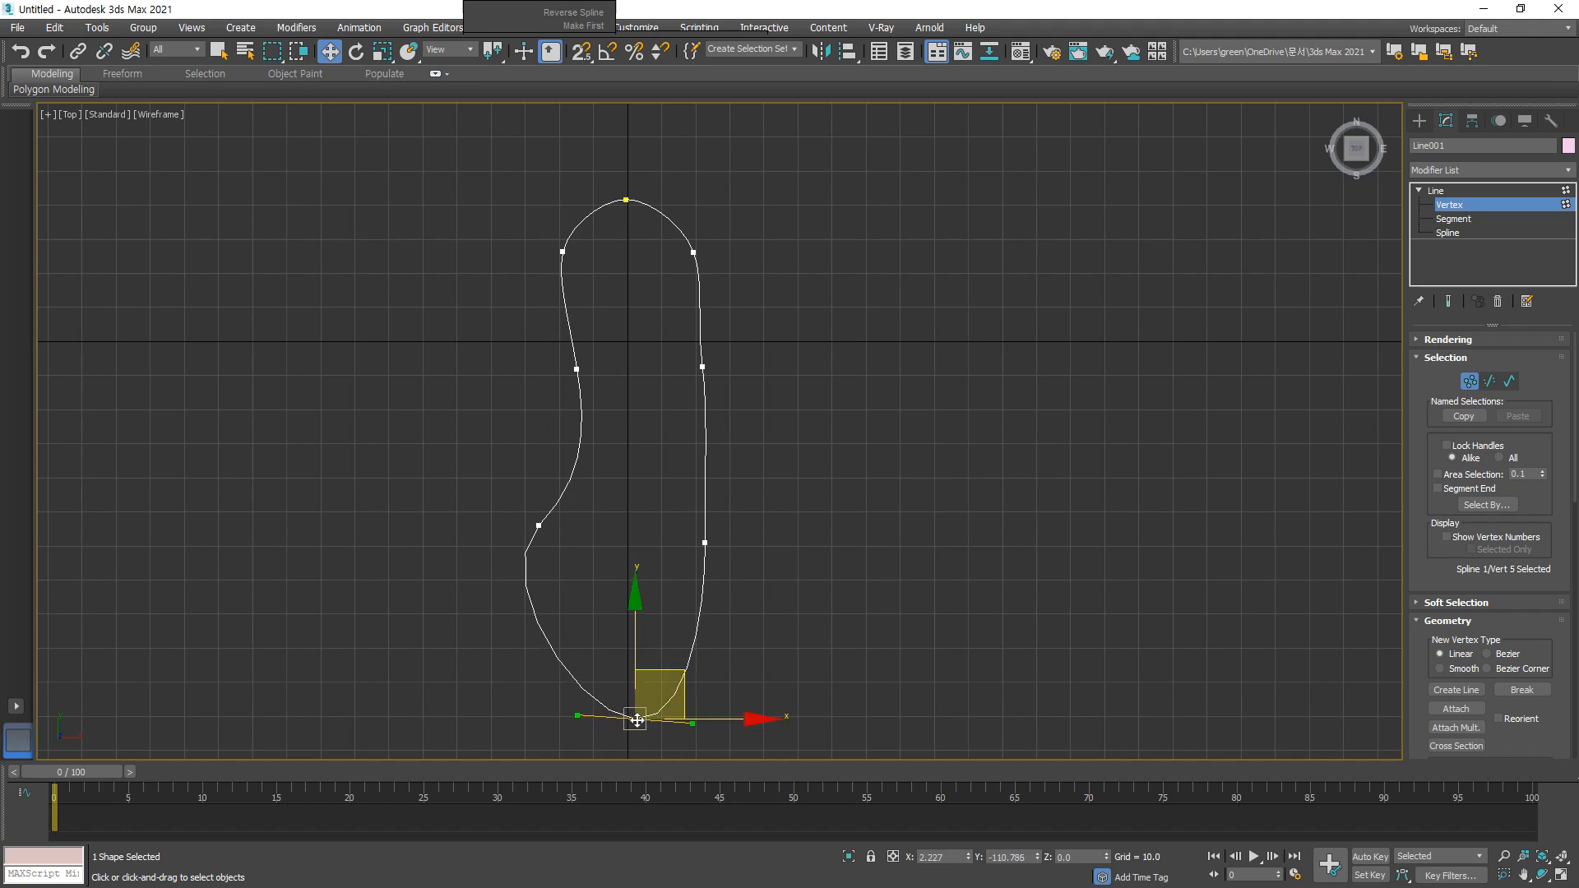
pyautogui.moveTo(635, 720); pyautogui.dragTo(638, 716)
pyautogui.moveTo(536, 504); pyautogui.dragTo(706, 523)
pyautogui.click(707, 372)
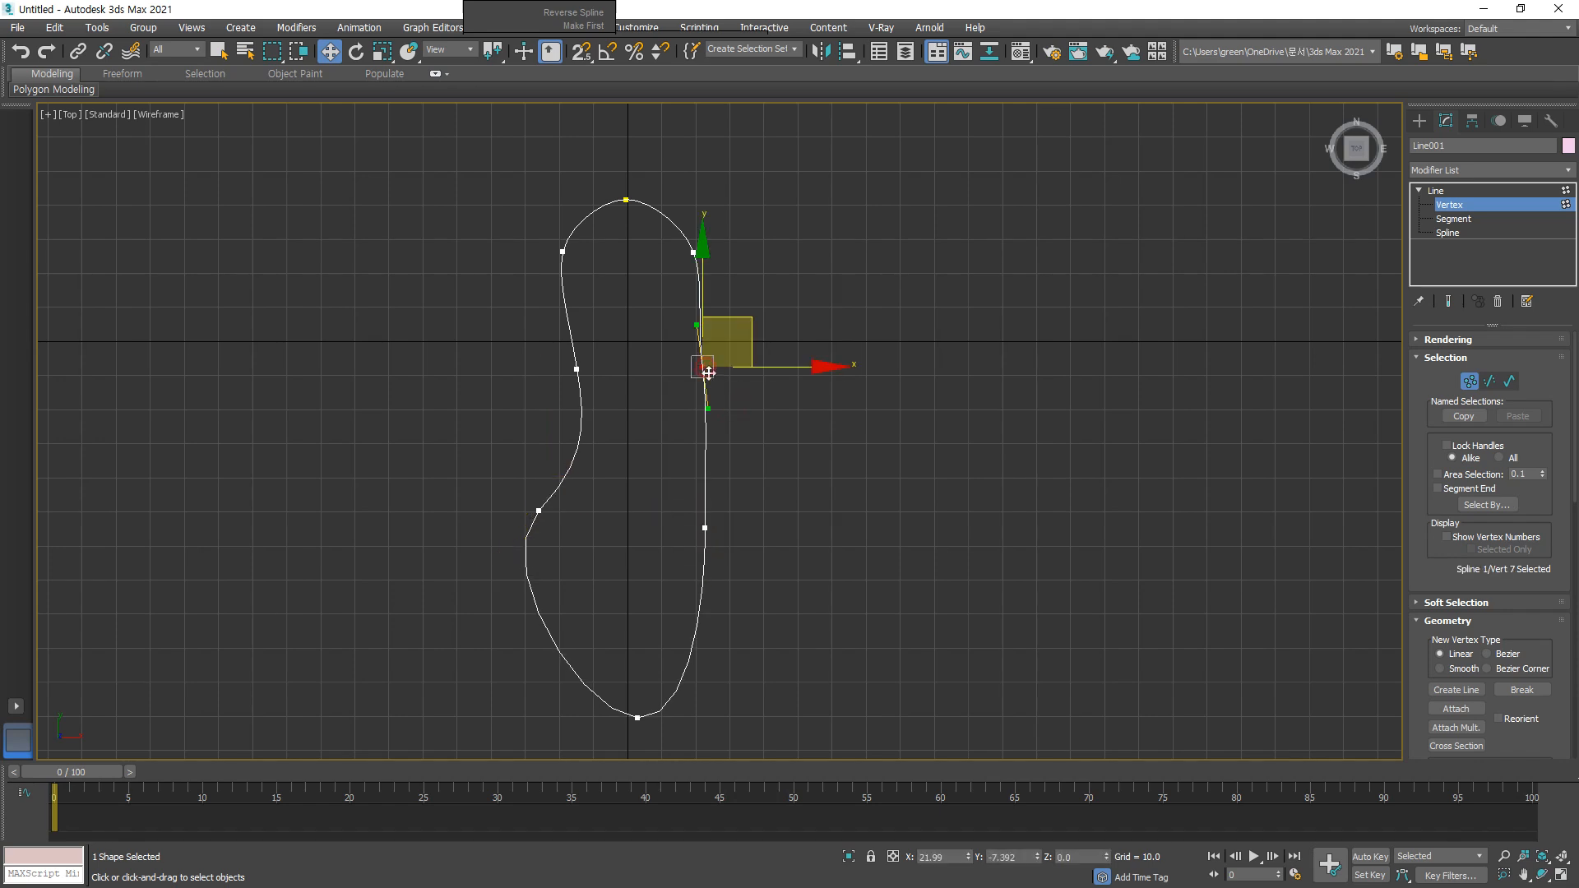
pyautogui.moveTo(708, 410); pyautogui.dragTo(704, 412)
pyautogui.click(718, 444)
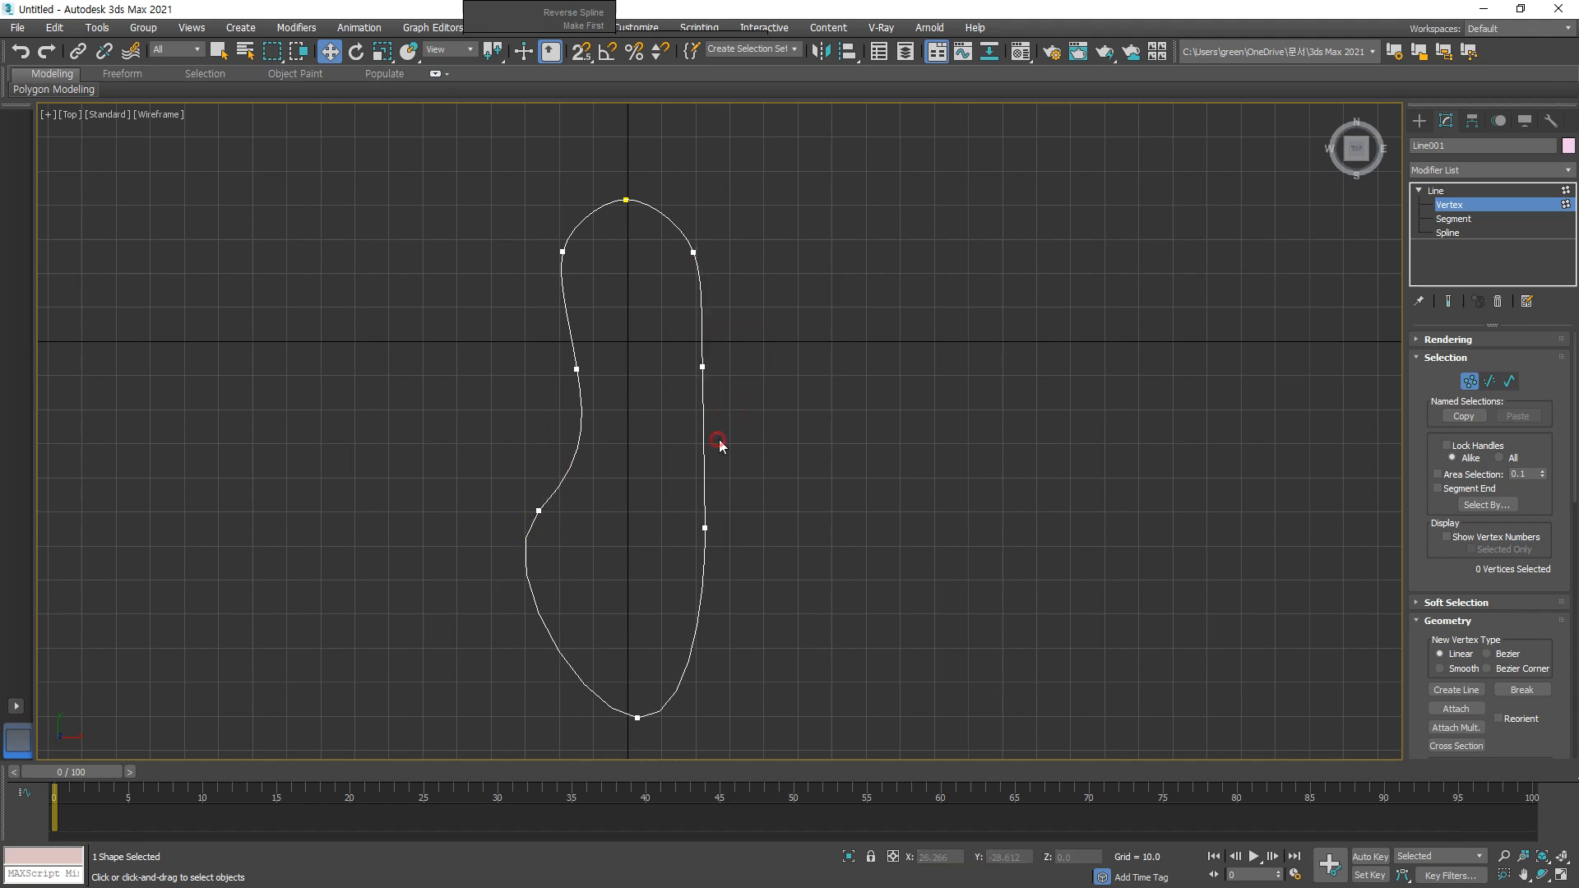
# Step: Move the left waist vertex and the upper left heel vertex slightly inward in the Top view
pyautogui.click(574, 369)
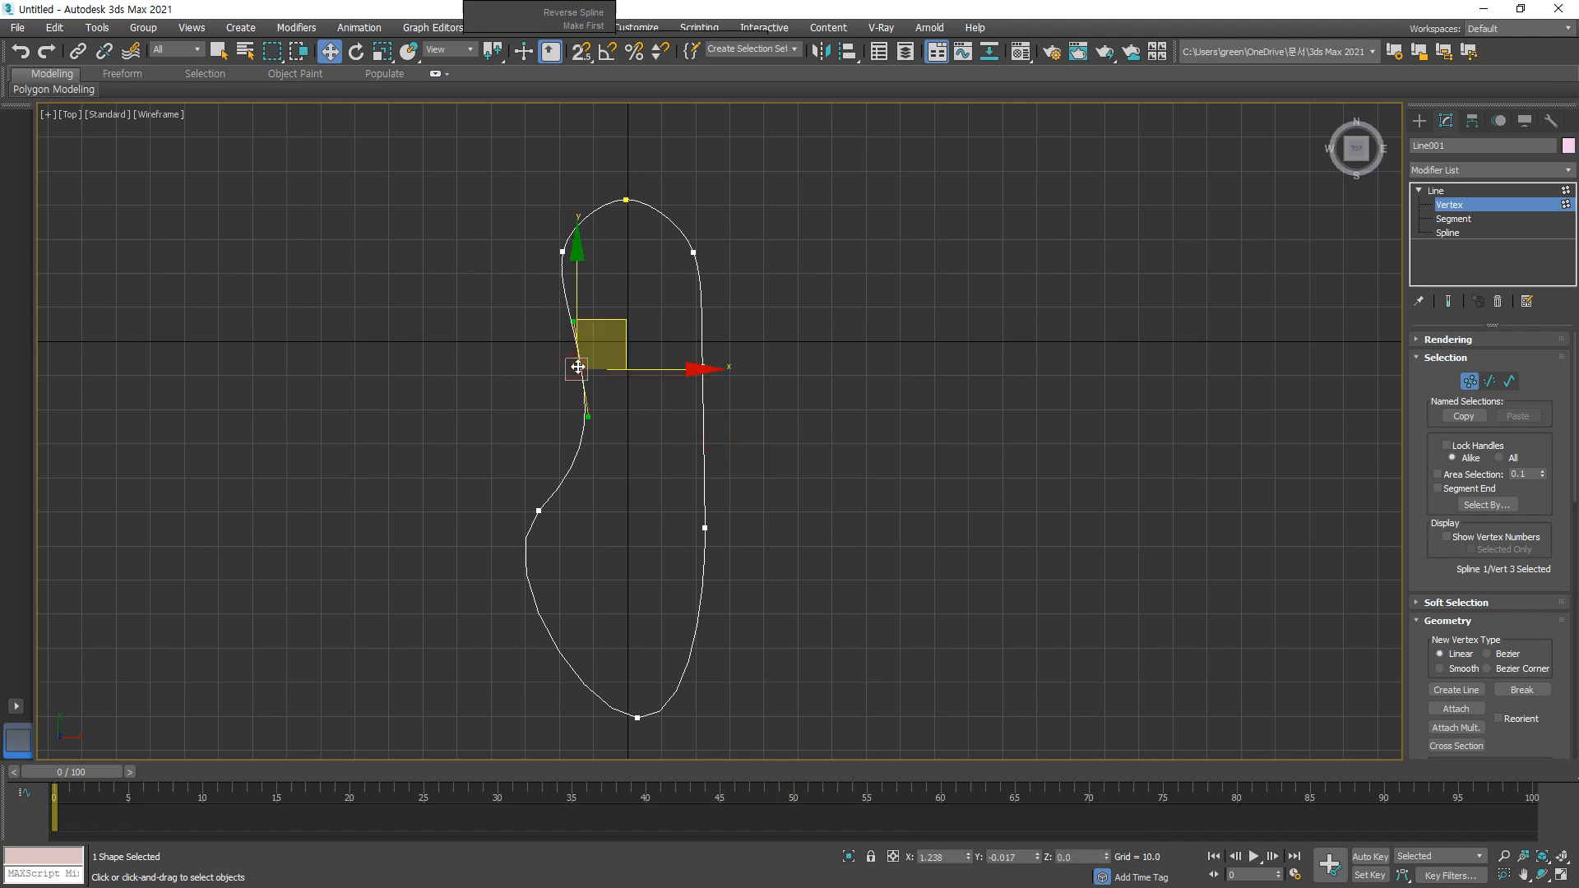
pyautogui.moveTo(562, 251); pyautogui.dragTo(573, 249)
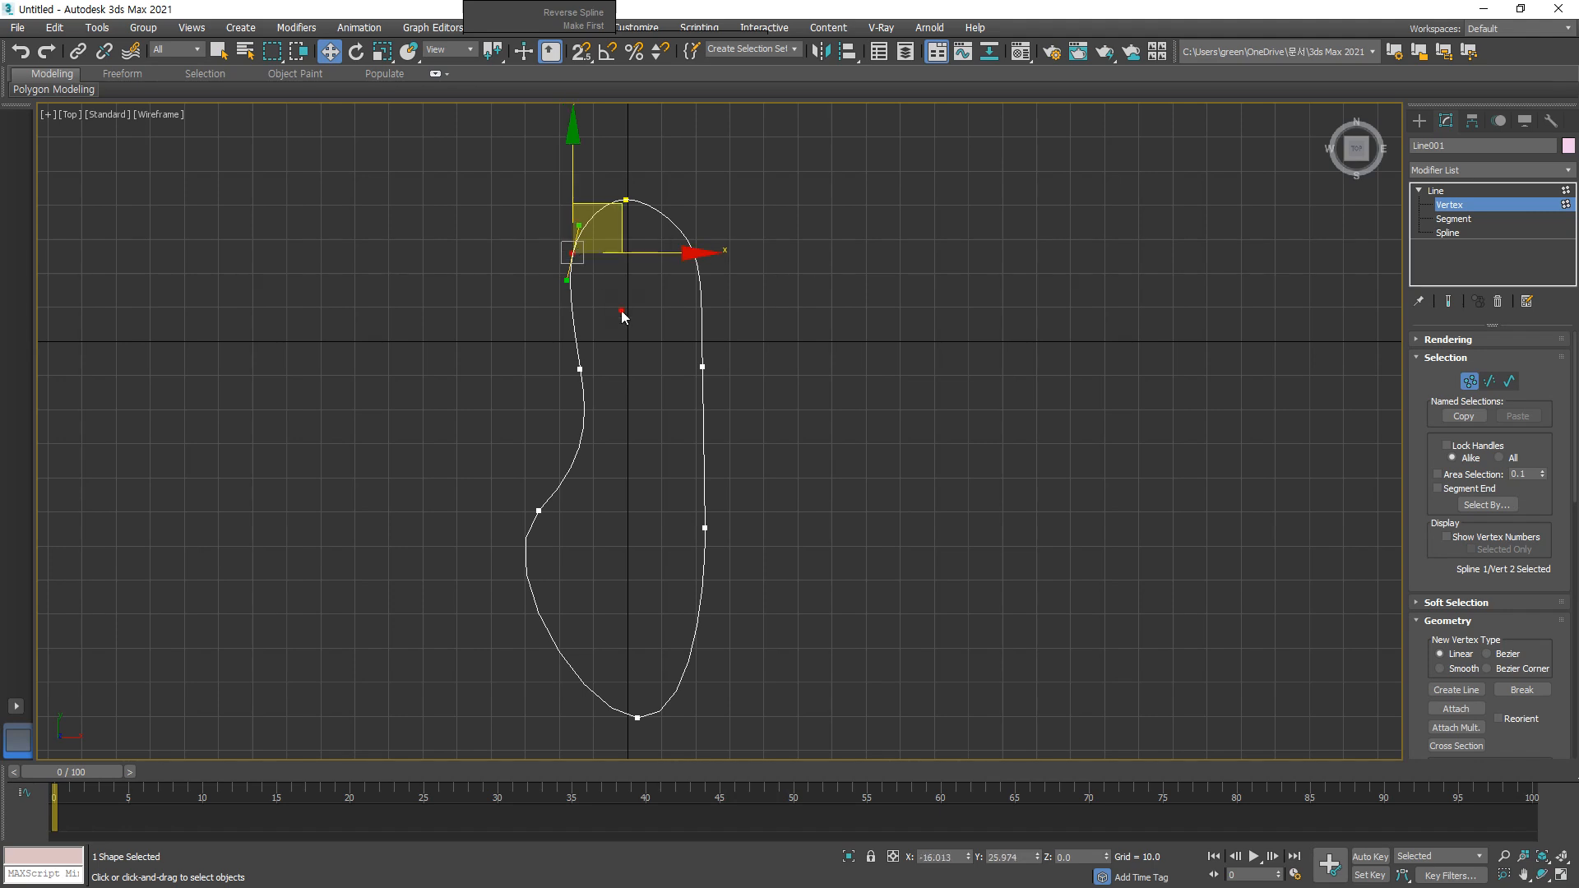
pyautogui.hotkey('ctrl', 'z')
pyautogui.hotkey('ctrl', 'z')
# Step: Shift the heel-end vertex and the toe vertex of the outline slightly right and down
pyautogui.click(632, 201)
pyautogui.moveTo(632, 201); pyautogui.dragTo(634, 204)
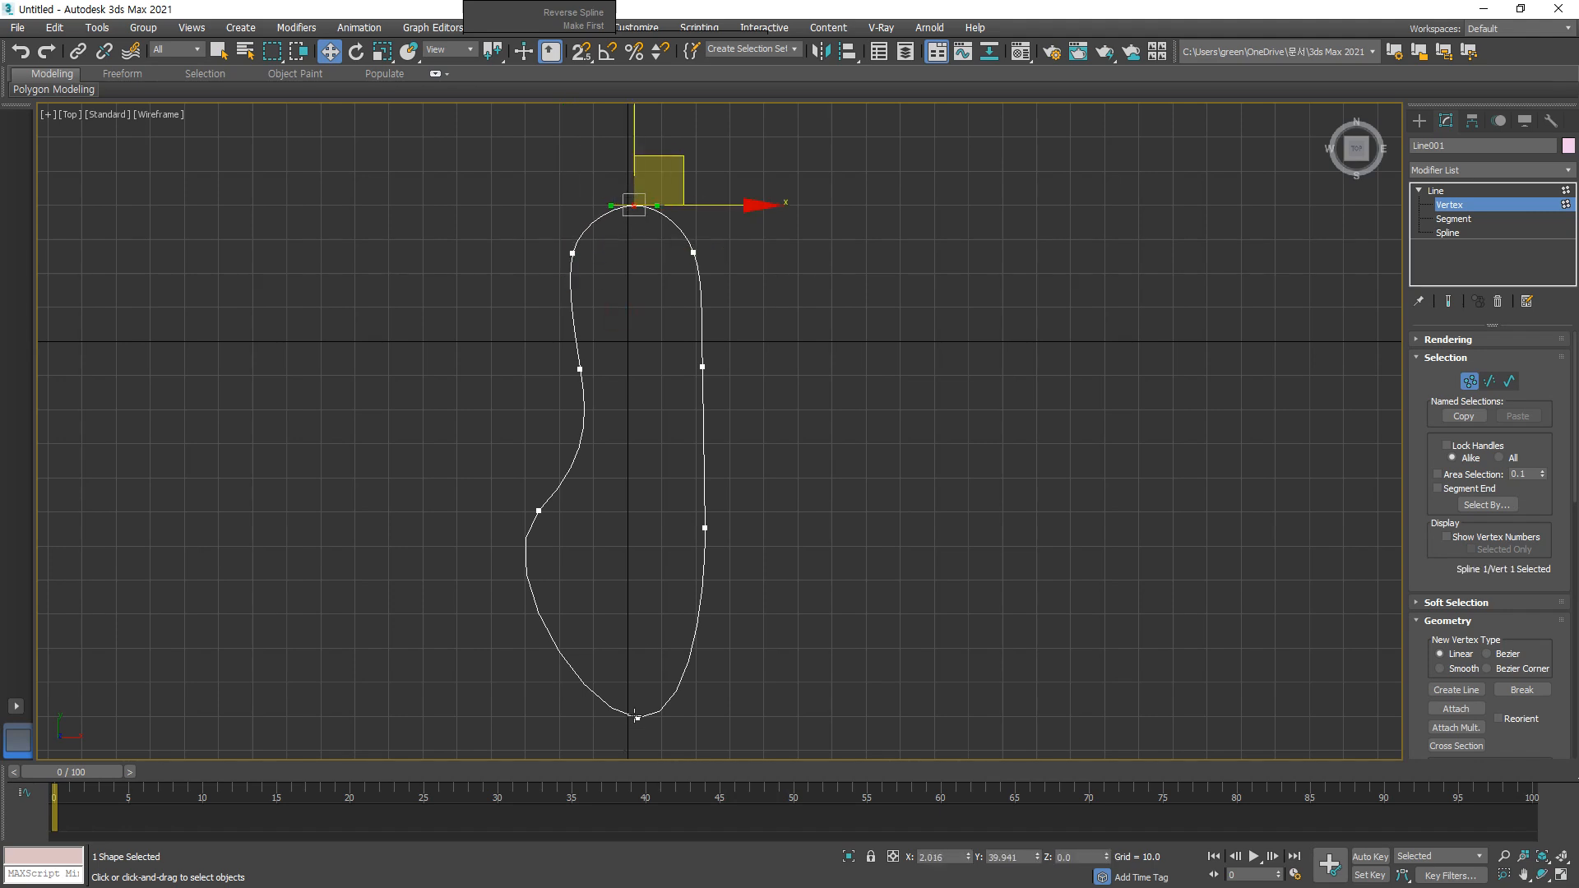
pyautogui.click(637, 718)
pyautogui.click(810, 656)
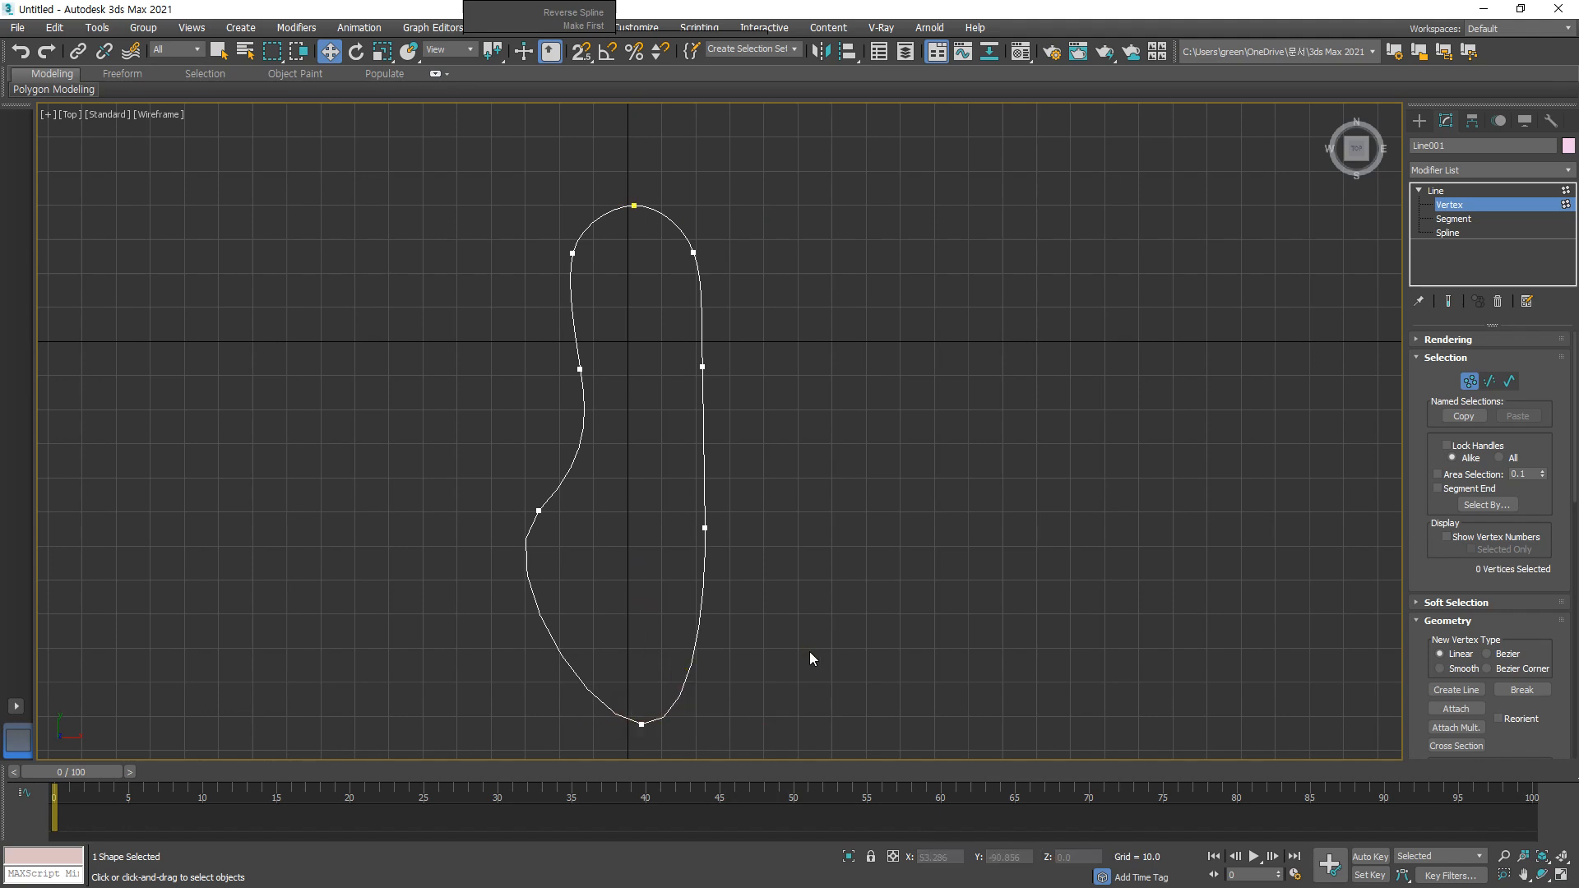
pyautogui.moveTo(634, 170); pyautogui.dragTo(618, 856)
pyautogui.moveTo(510, 244); pyautogui.dragTo(754, 244)
pyautogui.moveTo(543, 373); pyautogui.dragTo(734, 373)
pyautogui.moveTo(487, 504); pyautogui.dragTo(795, 504)
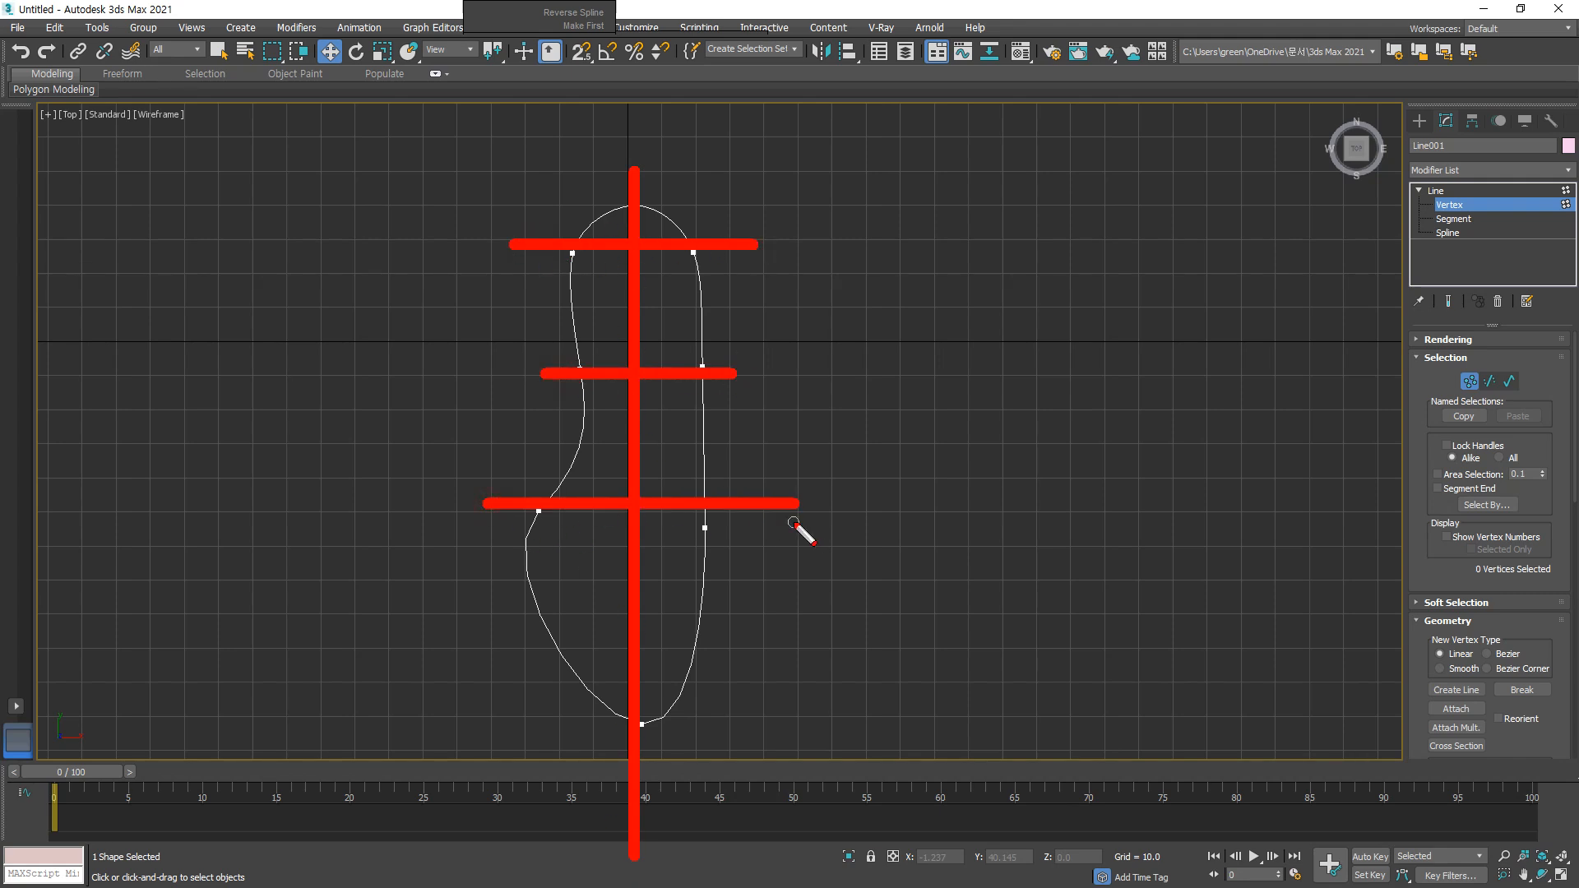
pyautogui.press('Escape')
# Step: Raise the lower right side vertex to line up horizontally with the lower left vertex
pyautogui.click(704, 527)
pyautogui.moveTo(705, 515); pyautogui.dragTo(704, 501)
pyautogui.click(727, 242)
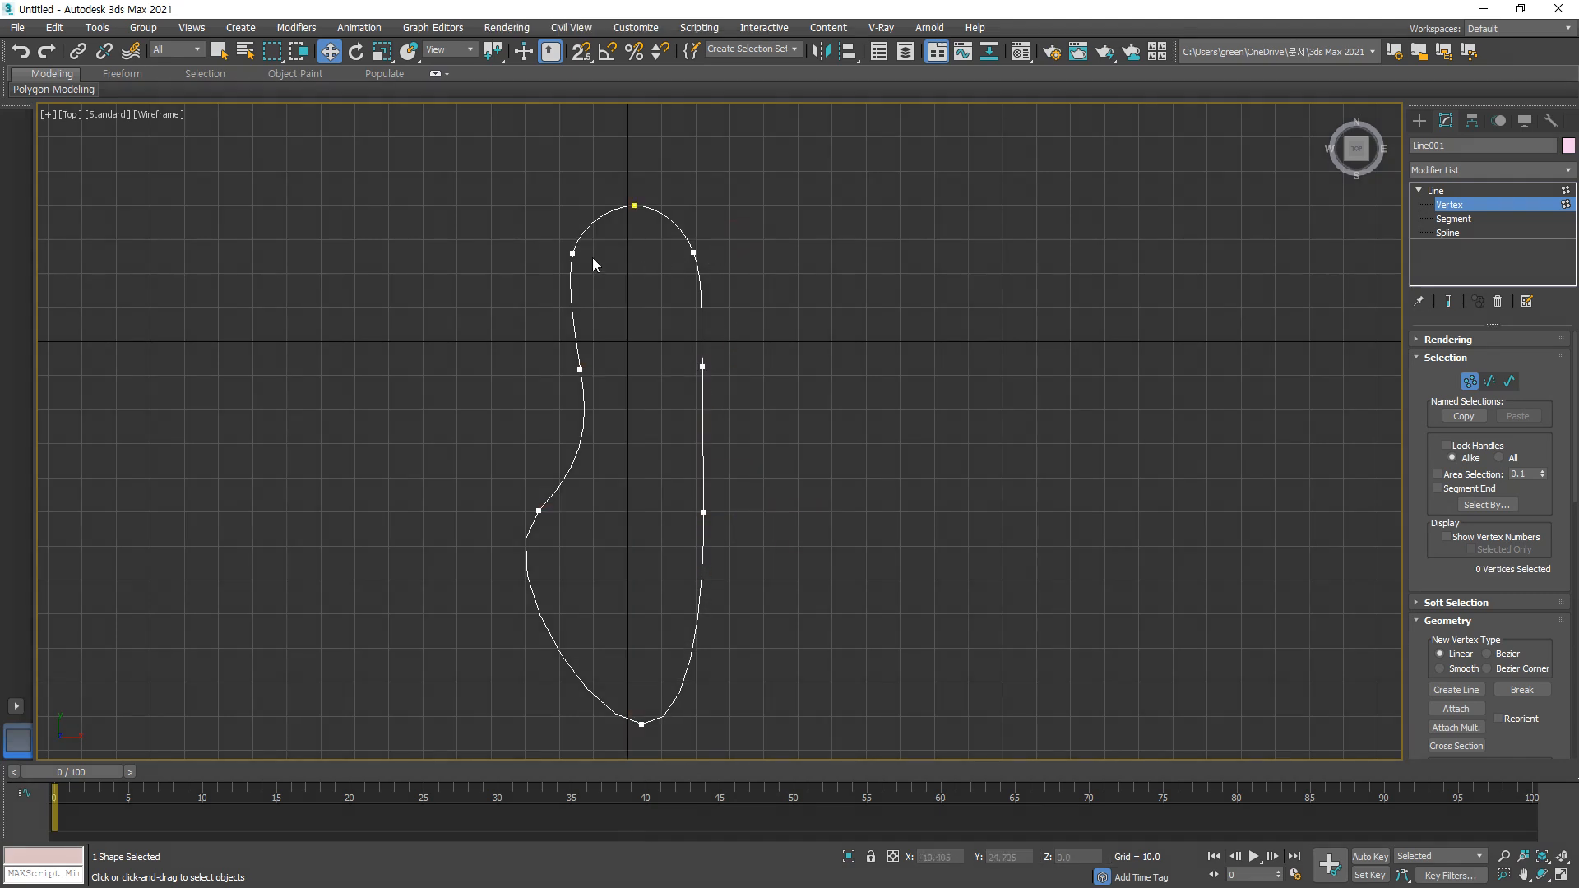
pyautogui.hotkey('alt', 'Tab')
pyautogui.hotkey('alt', 'Tab')
# Step: Show all four views and clone the sole outline spline upward twice in the Left view, about 9.4 units apart
pyautogui.click(1559, 875)
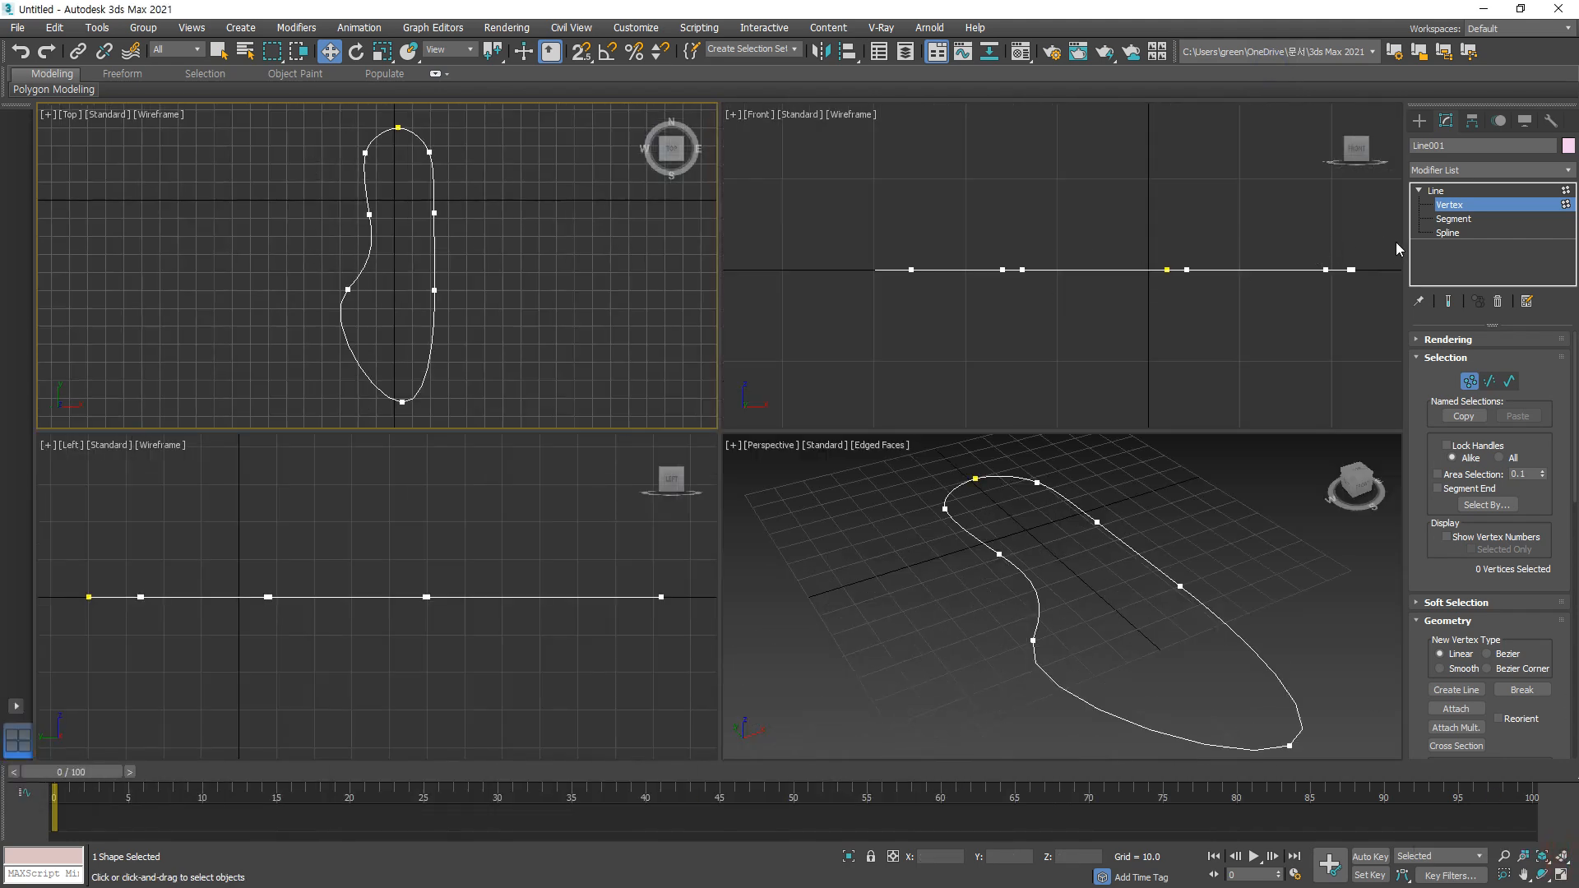
pyautogui.click(1447, 235)
pyautogui.moveTo(596, 638); pyautogui.dragTo(357, 447)
pyautogui.scroll(-2, 357, 482)
pyautogui.moveTo(357, 481); pyautogui.dragTo(342, 535, button='middle')
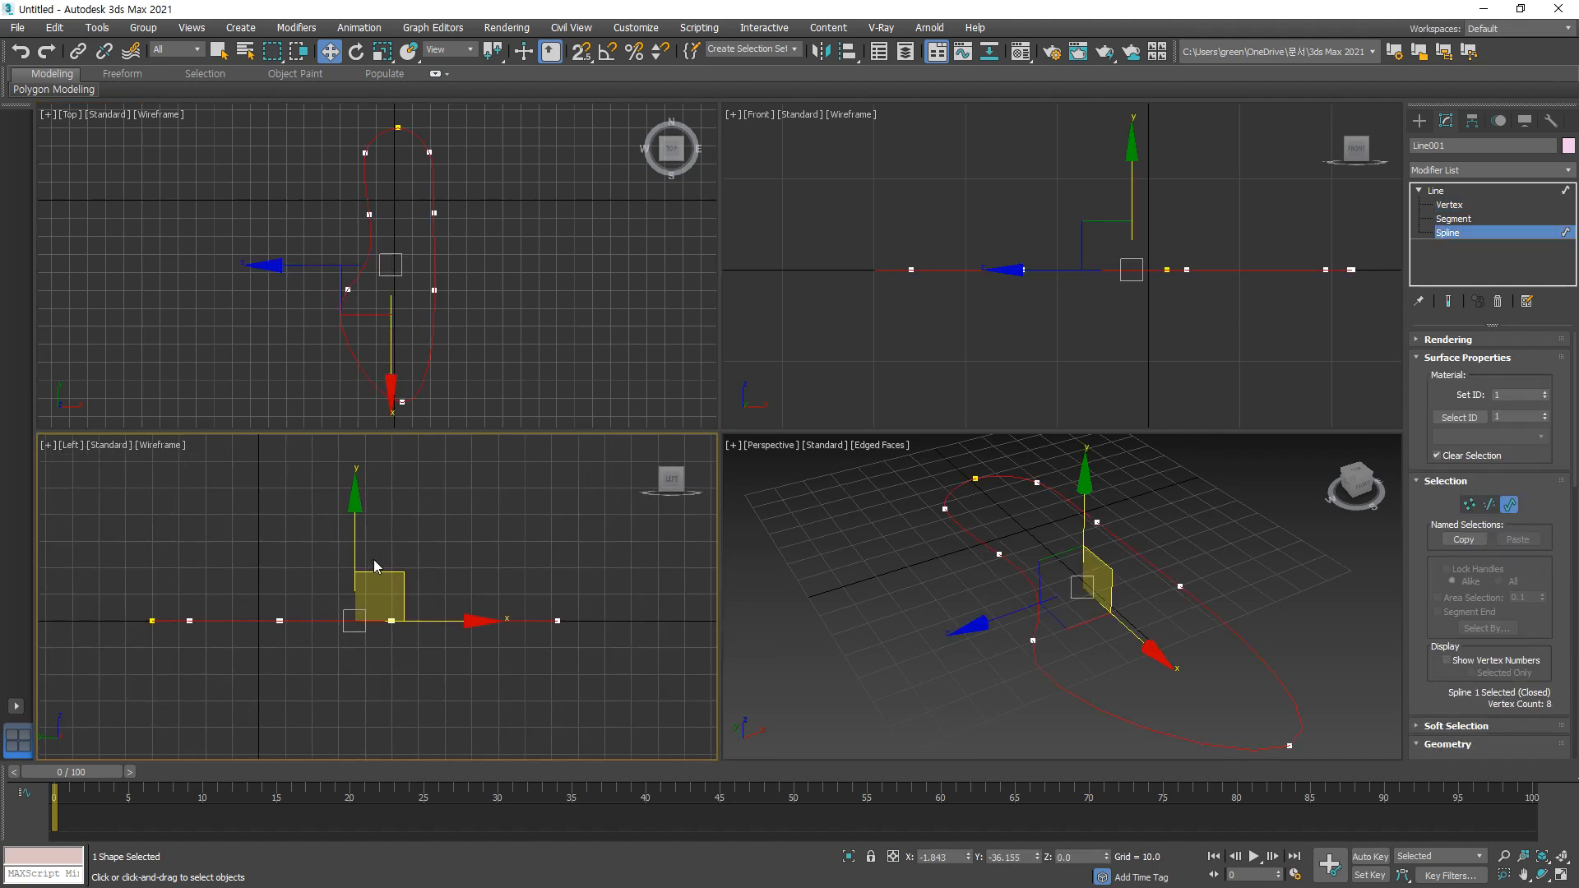
pyautogui.keyDown('shift'); pyautogui.moveTo(353, 553); pyautogui.dragTo(356, 526); pyautogui.keyUp('shift')
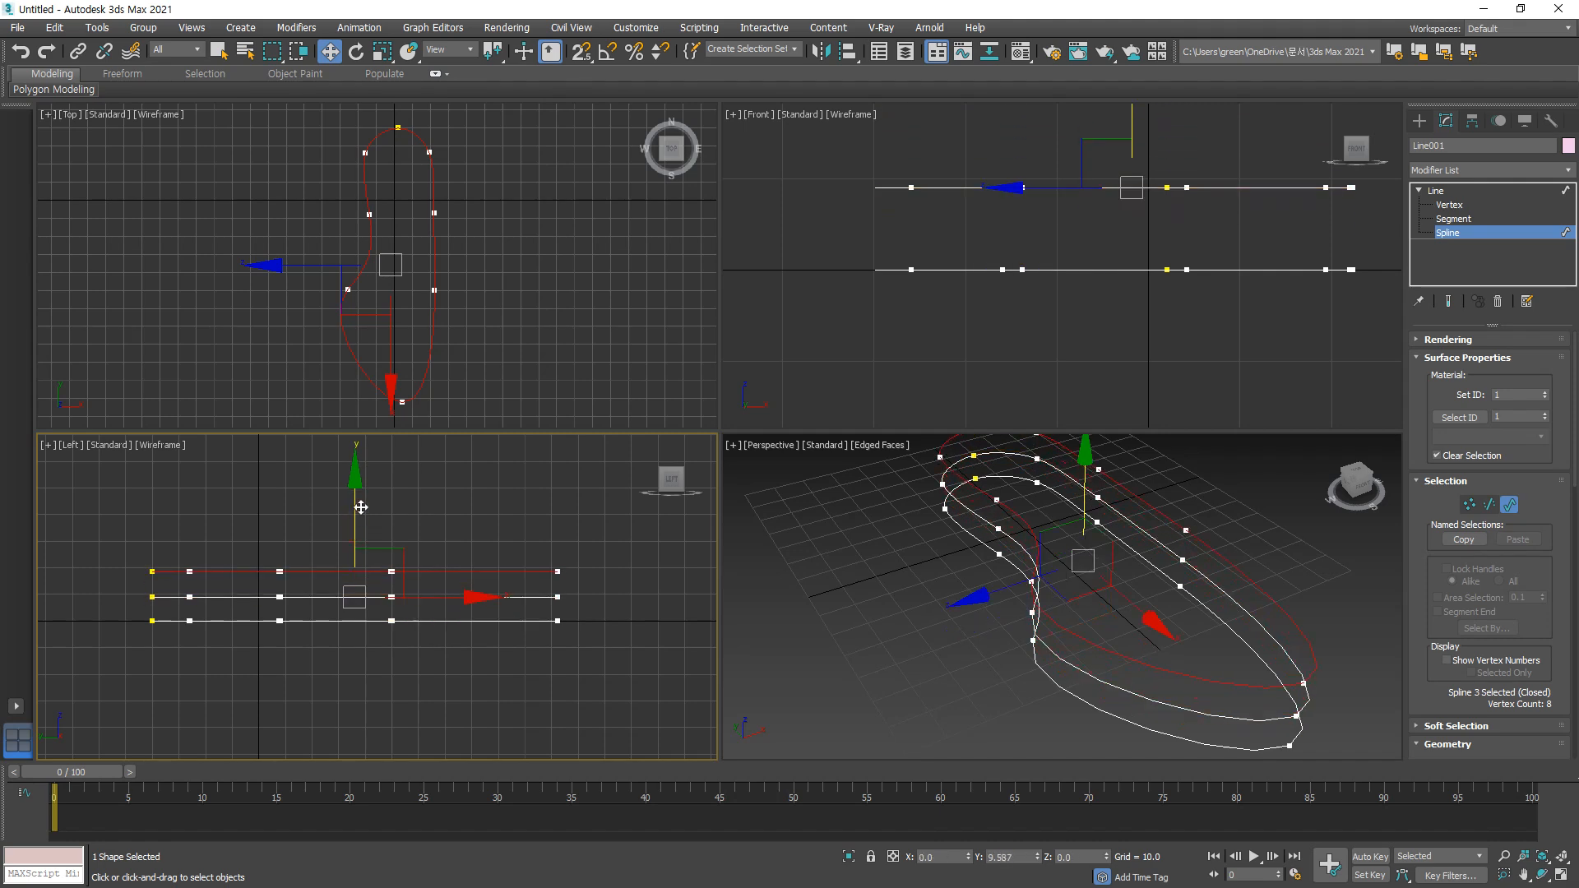
pyautogui.click(423, 496)
pyautogui.click(579, 281)
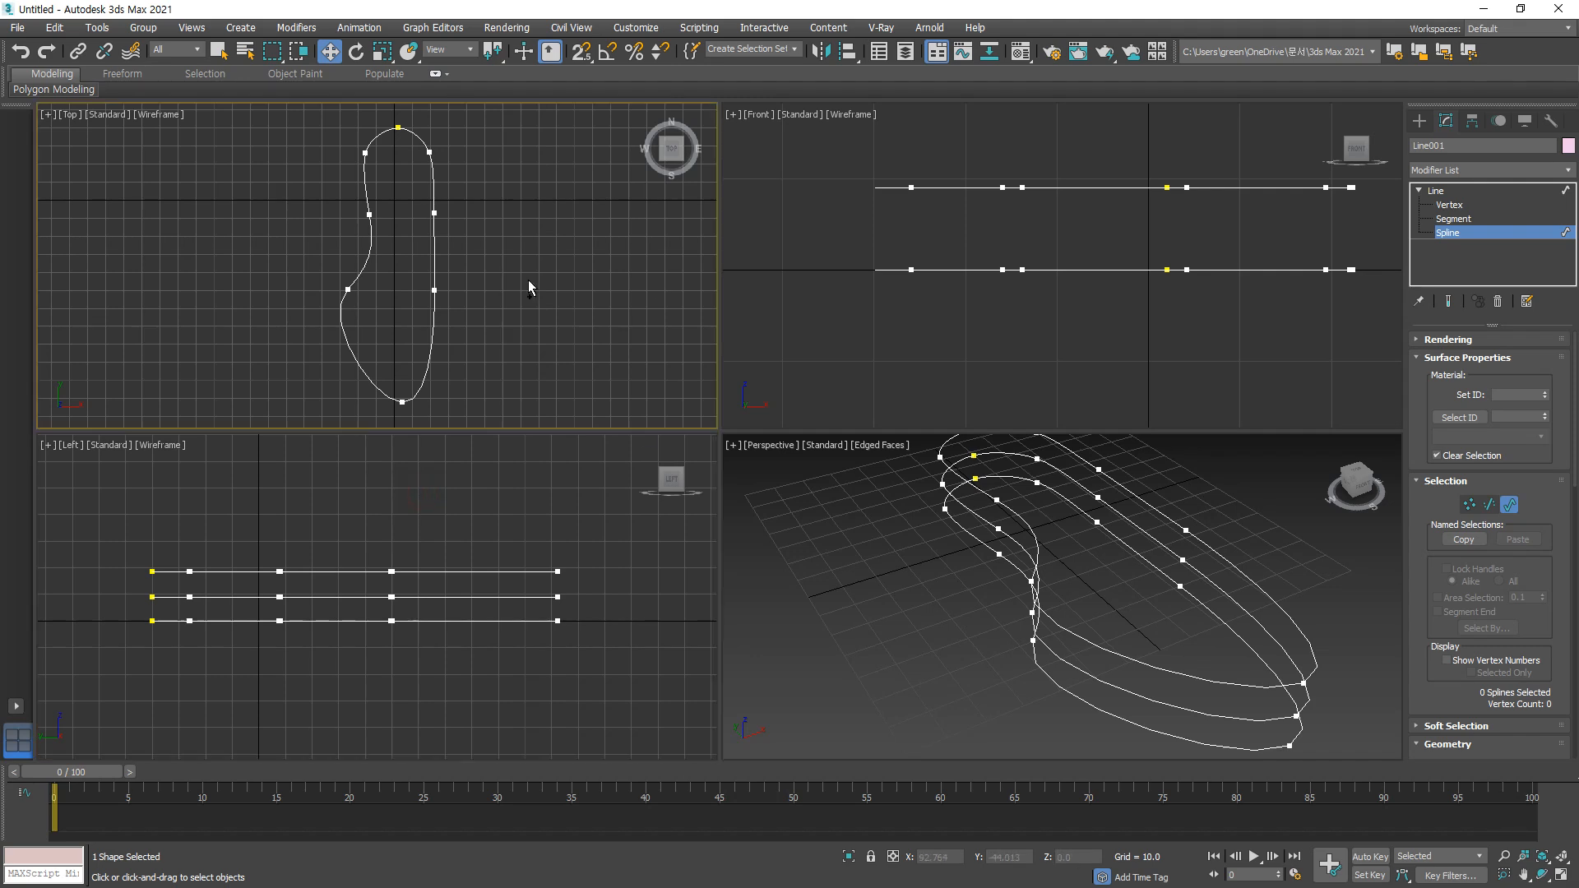
pyautogui.moveTo(396, 449)
pyautogui.mouseDown()
pyautogui.moveTo(355, 319)
pyautogui.moveTo(409, 320)
pyautogui.mouseUp()
pyautogui.moveTo(169, 224)
pyautogui.mouseDown()
pyautogui.moveTo(255, 226)
pyautogui.moveTo(261, 277)
pyautogui.mouseUp()
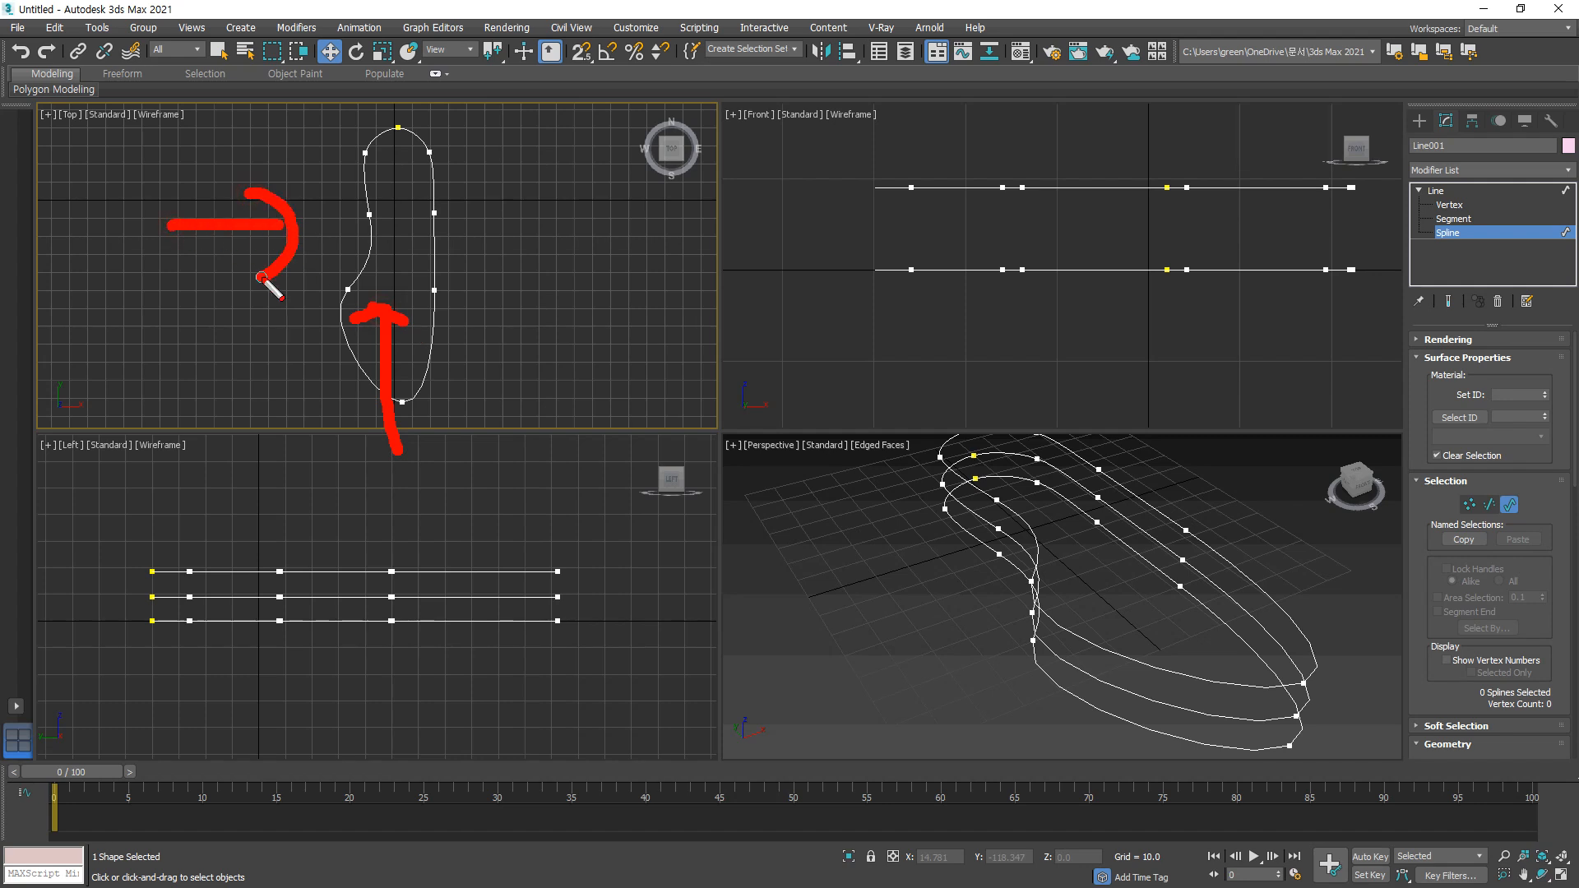
pyautogui.moveTo(1034, 335)
pyautogui.mouseDown()
pyautogui.moveTo(880, 268)
pyautogui.moveTo(1135, 308)
pyautogui.moveTo(1102, 302)
pyautogui.mouseUp()
pyautogui.moveTo(417, 454)
pyautogui.mouseDown()
pyautogui.moveTo(398, 331)
pyautogui.moveTo(460, 353)
pyautogui.mouseUp()
pyautogui.moveTo(314, 691)
pyautogui.mouseDown()
pyautogui.moveTo(419, 542)
pyautogui.moveTo(321, 697)
pyautogui.mouseUp()
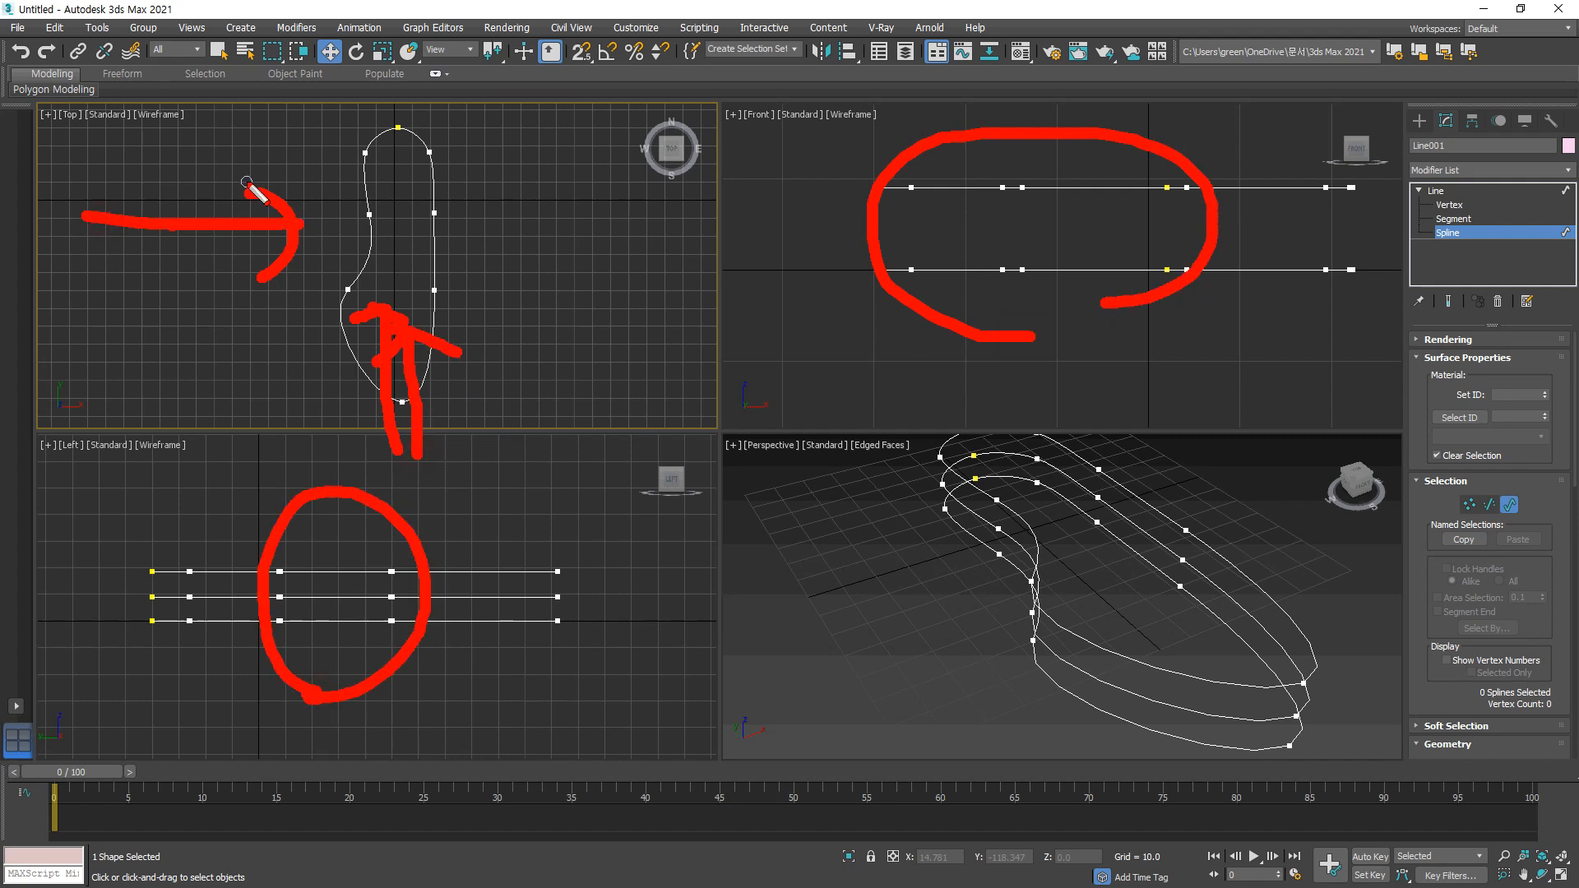
pyautogui.press('e')
pyautogui.moveTo(106, 238)
pyautogui.mouseDown()
pyautogui.moveTo(251, 237)
pyautogui.moveTo(250, 289)
pyautogui.mouseUp()
pyautogui.moveTo(401, 450)
pyautogui.mouseDown()
pyautogui.moveTo(370, 450)
pyautogui.moveTo(498, 362)
pyautogui.moveTo(438, 449)
pyautogui.mouseUp()
pyautogui.moveTo(534, 745)
pyautogui.mouseDown()
pyautogui.moveTo(596, 592)
pyautogui.moveTo(536, 682)
pyautogui.mouseUp()
pyautogui.moveTo(481, 216)
pyautogui.mouseDown()
pyautogui.moveTo(383, 59)
pyautogui.moveTo(429, 227)
pyautogui.mouseUp()
pyautogui.moveTo(243, 629)
pyautogui.mouseDown()
pyautogui.moveTo(222, 661)
pyautogui.moveTo(276, 599)
pyautogui.moveTo(246, 676)
pyautogui.mouseUp()
pyautogui.moveTo(444, 359)
pyautogui.mouseDown()
pyautogui.moveTo(549, 451)
pyautogui.moveTo(543, 477)
pyautogui.mouseUp()
pyautogui.moveTo(279, 142); pyautogui.dragTo(152, 501)
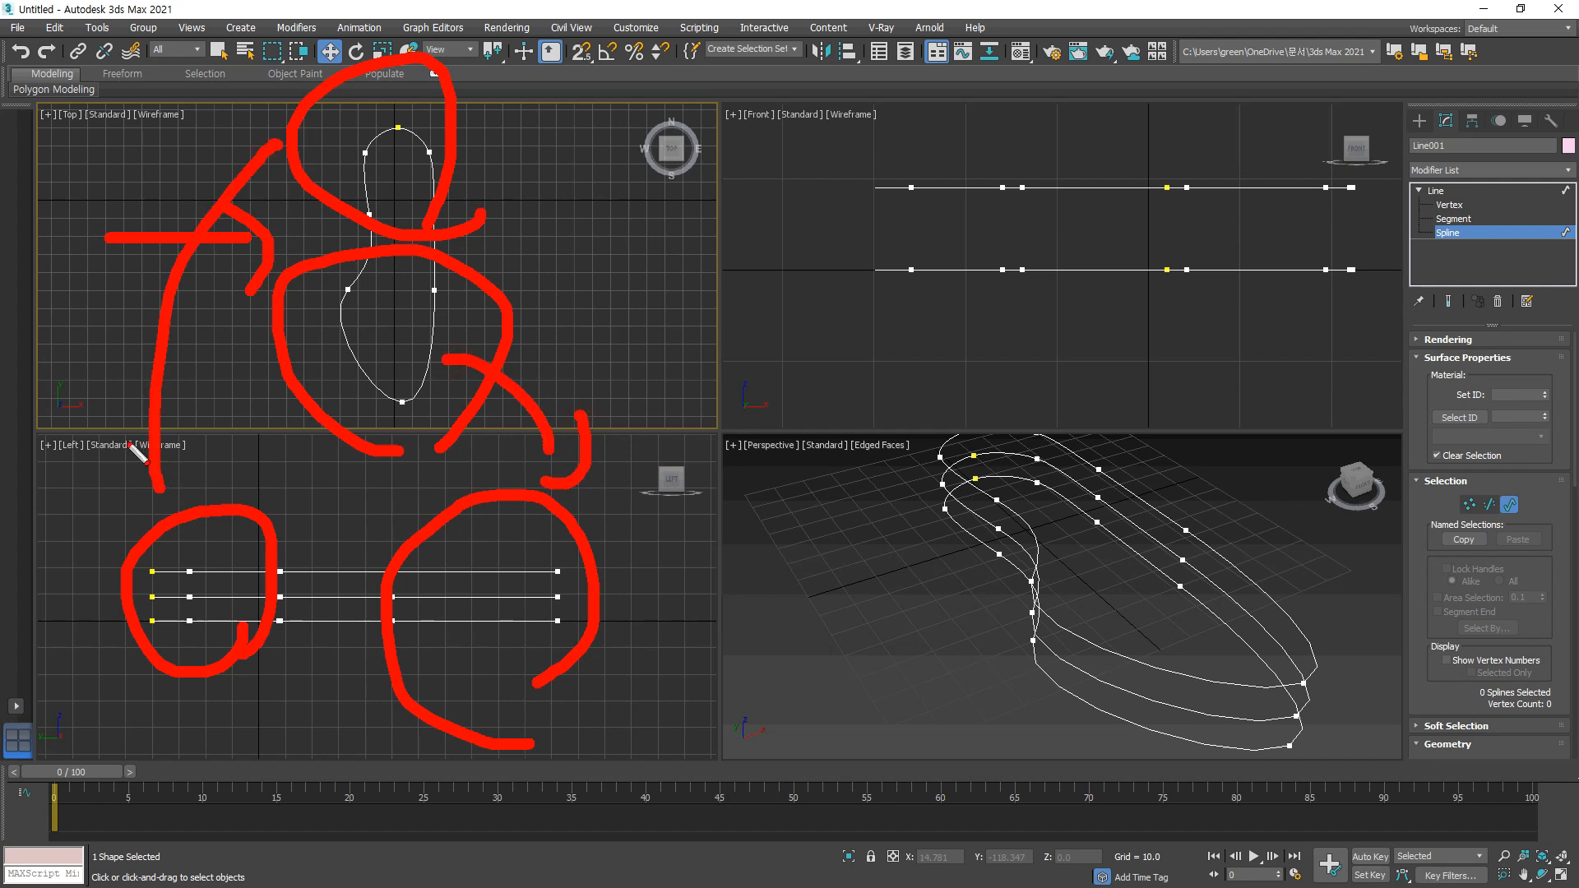
pyautogui.moveTo(90, 436); pyautogui.dragTo(141, 514)
pyautogui.moveTo(160, 500); pyautogui.dragTo(205, 407)
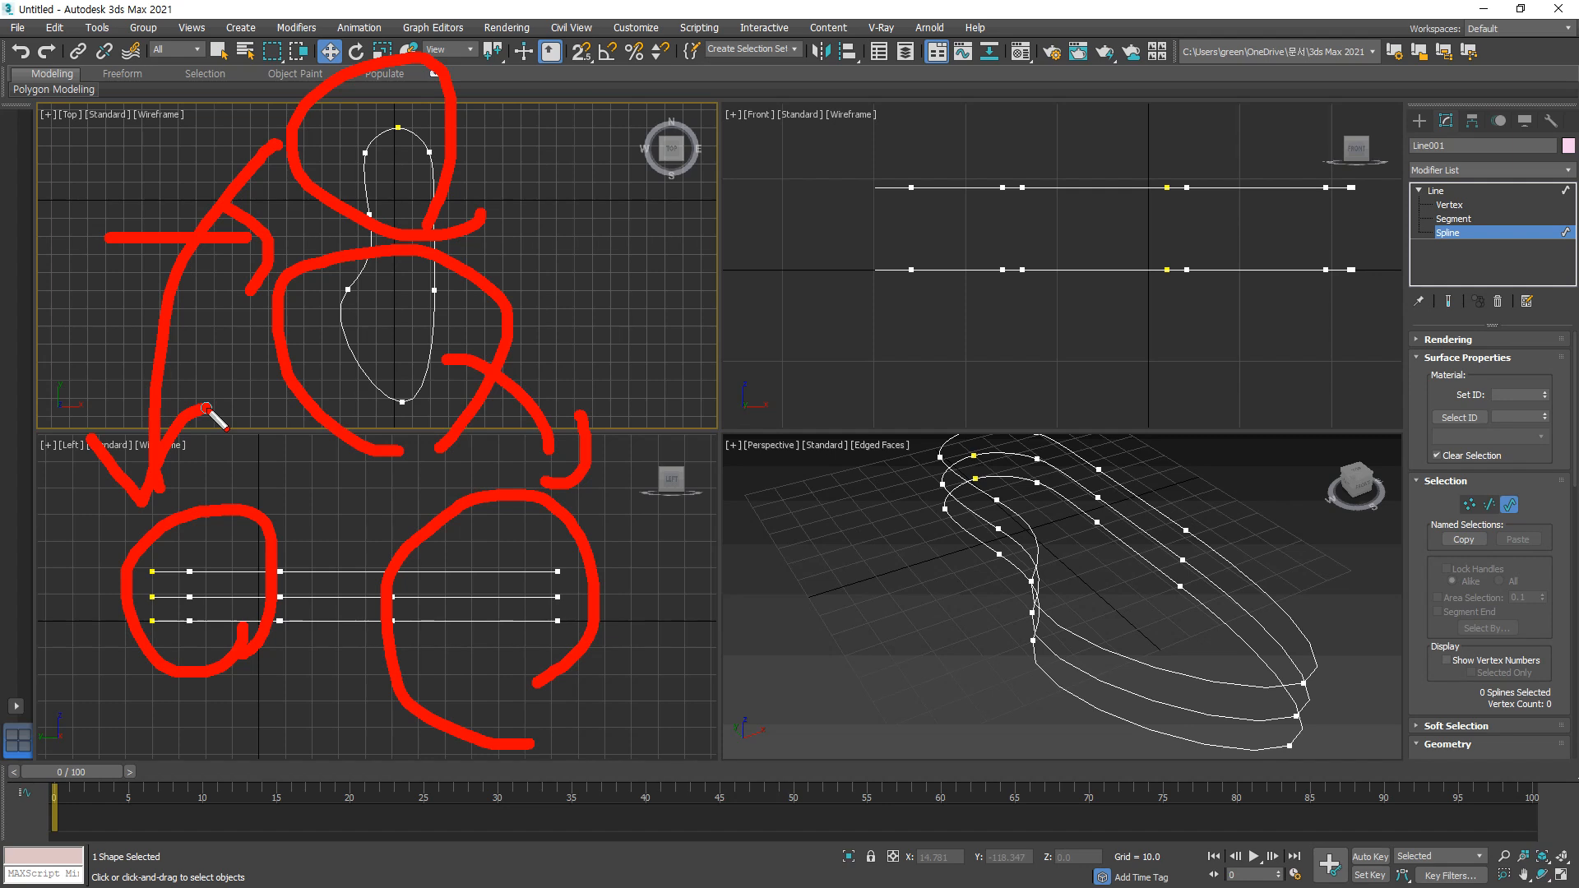
pyautogui.press('e')
pyautogui.moveTo(106, 483)
pyautogui.mouseDown()
pyautogui.moveTo(77, 421)
pyautogui.moveTo(81, 491)
pyautogui.mouseUp()
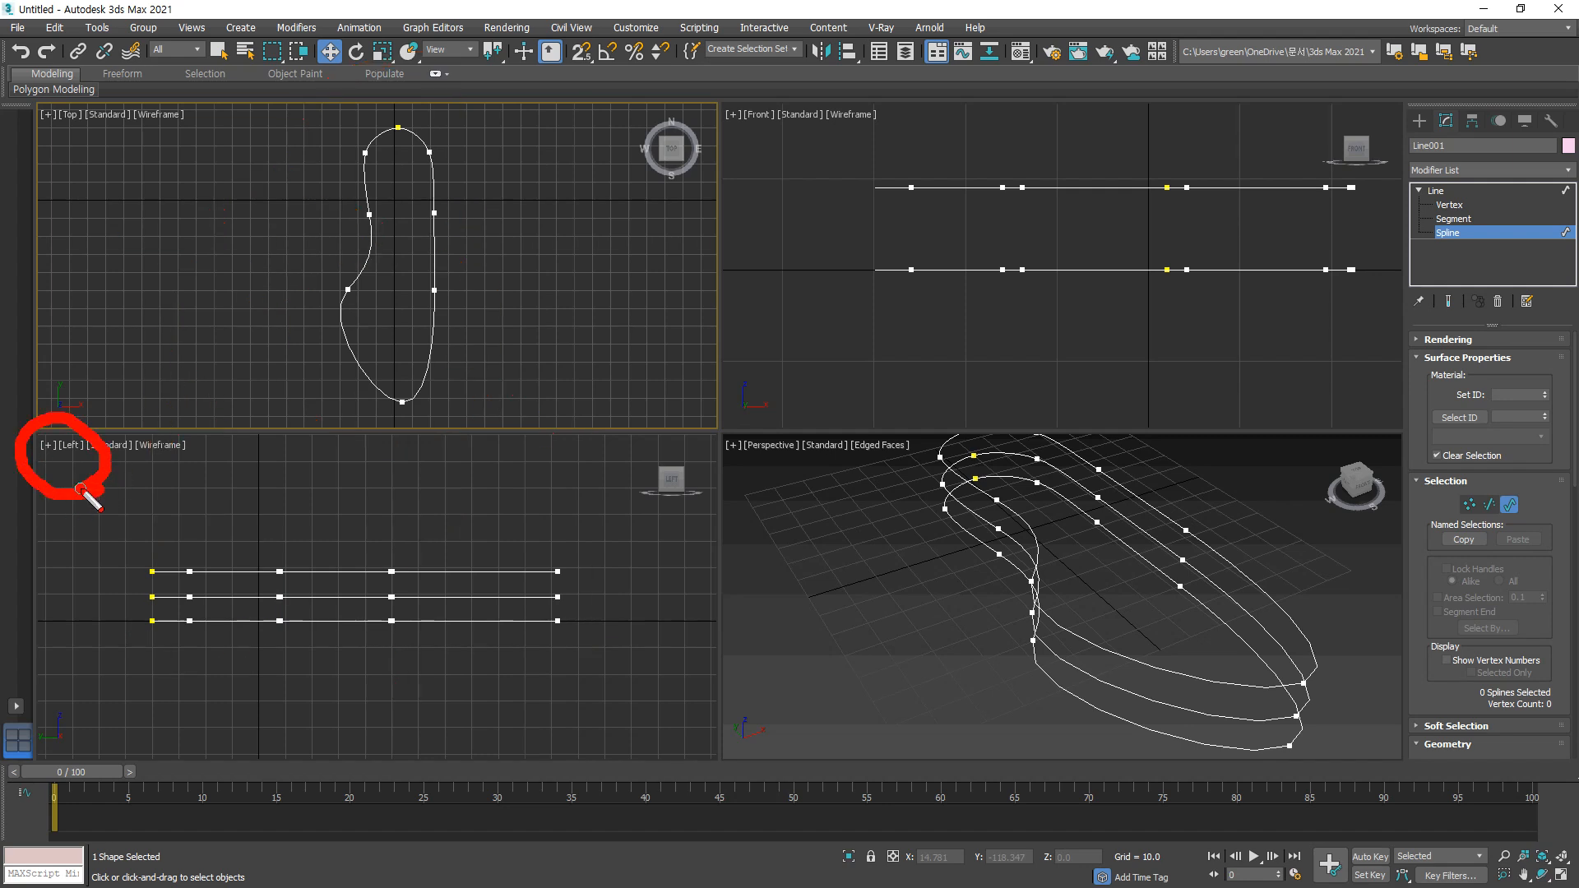
pyautogui.moveTo(78, 250)
pyautogui.mouseDown()
pyautogui.moveTo(271, 247)
pyautogui.moveTo(242, 275)
pyautogui.mouseUp()
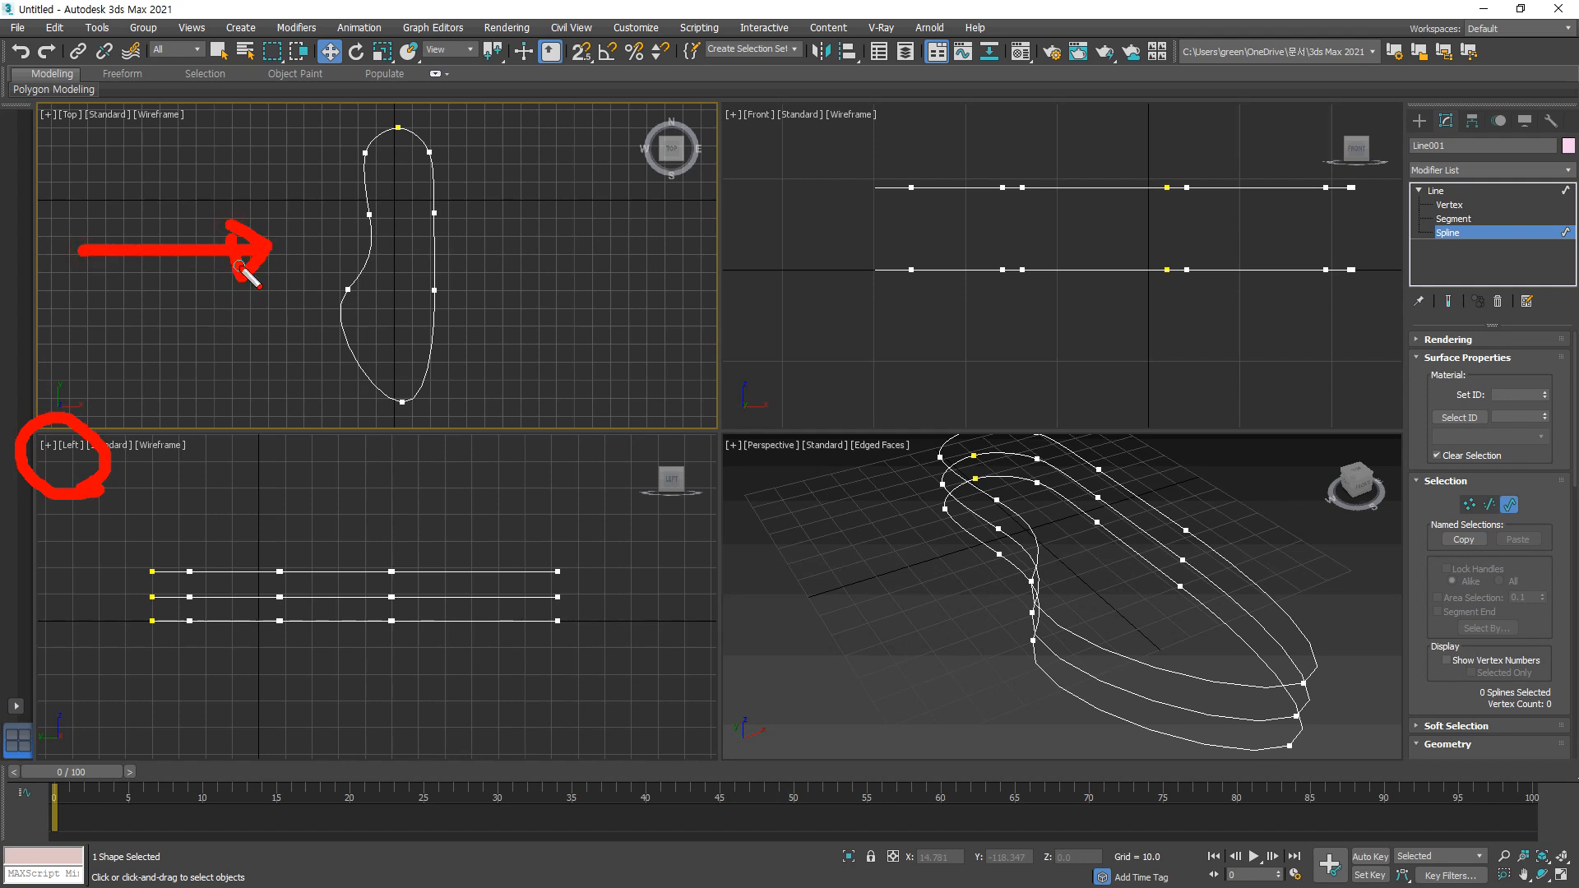
pyautogui.moveTo(429, 423)
pyautogui.mouseDown()
pyautogui.moveTo(359, 375)
pyautogui.moveTo(423, 422)
pyautogui.mouseUp()
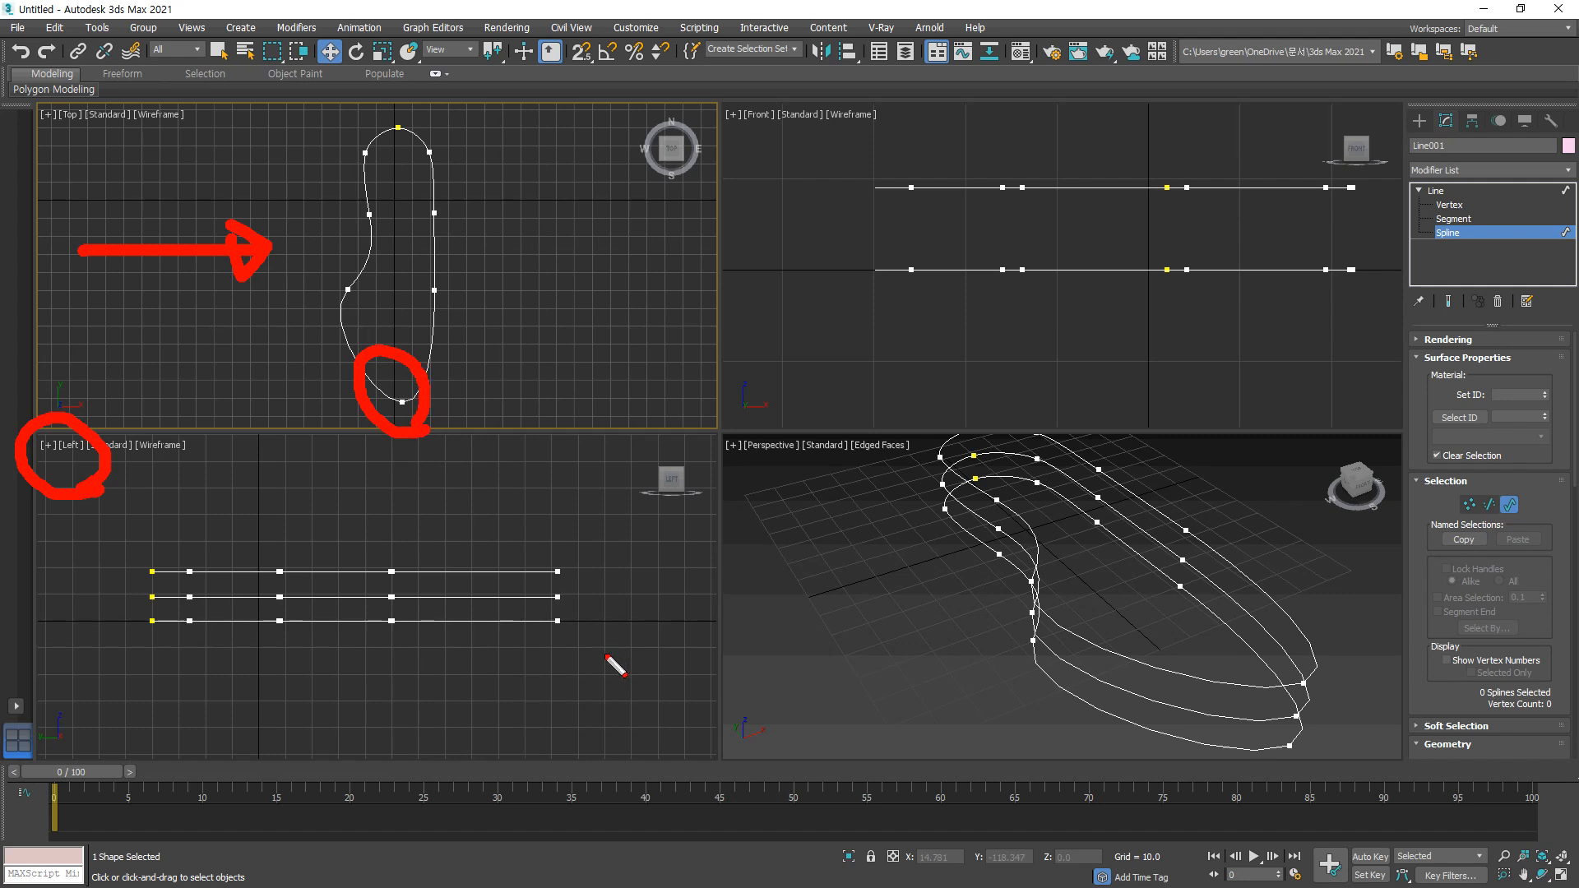
pyautogui.moveTo(605, 658); pyautogui.dragTo(579, 619)
pyautogui.moveTo(444, 153)
pyautogui.mouseDown()
pyautogui.moveTo(364, 115)
pyautogui.moveTo(398, 129)
pyautogui.mouseUp()
pyautogui.moveTo(185, 617)
pyautogui.mouseDown()
pyautogui.moveTo(160, 658)
pyautogui.moveTo(180, 681)
pyautogui.mouseUp()
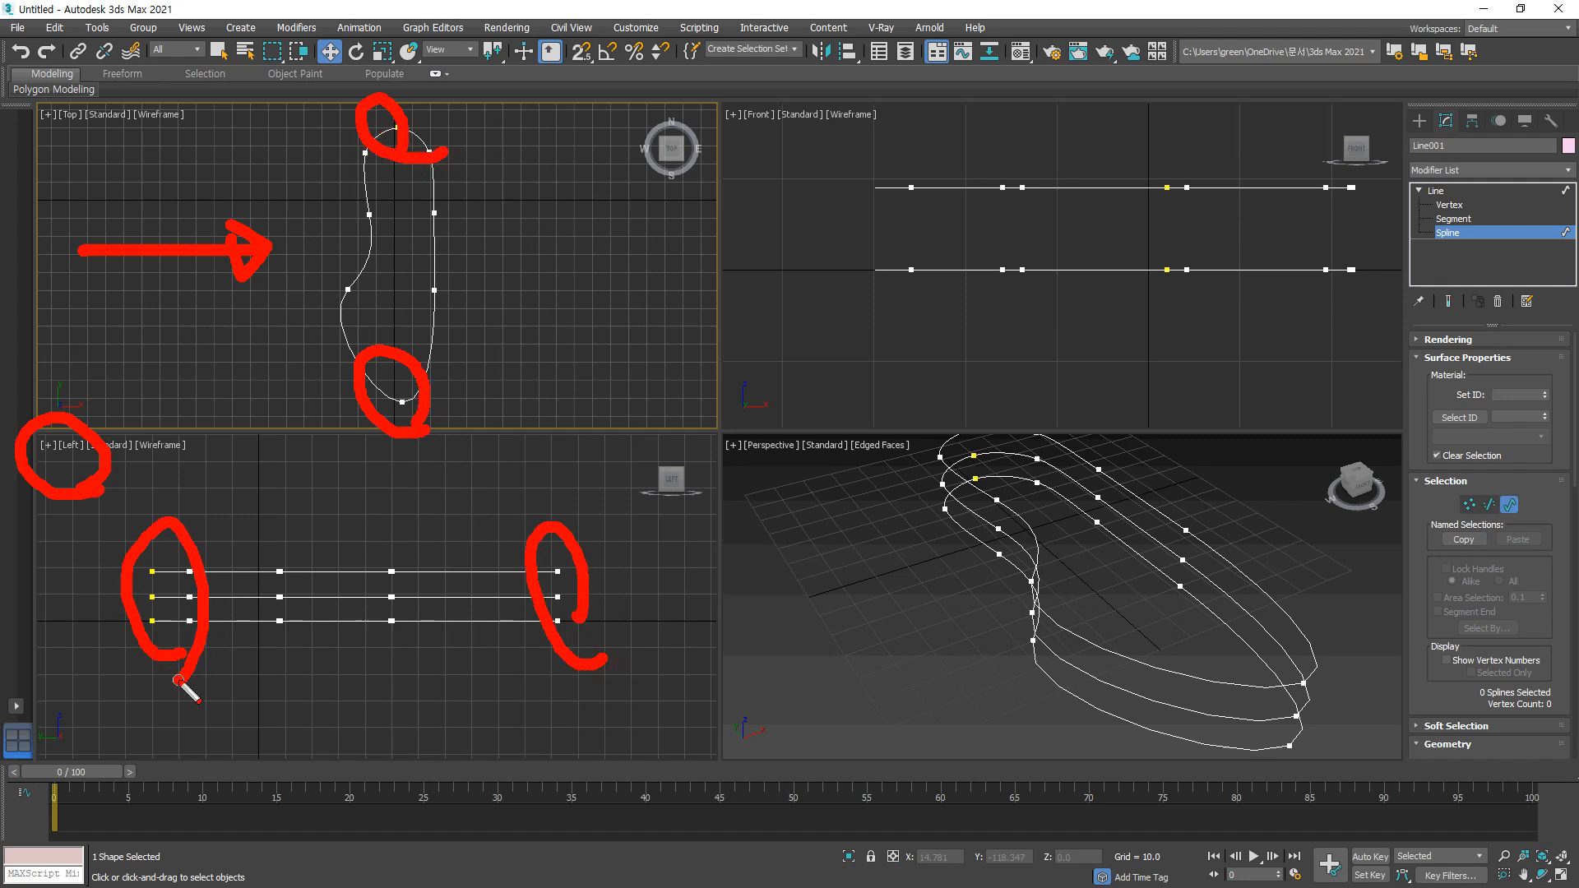
pyautogui.press('Escape')
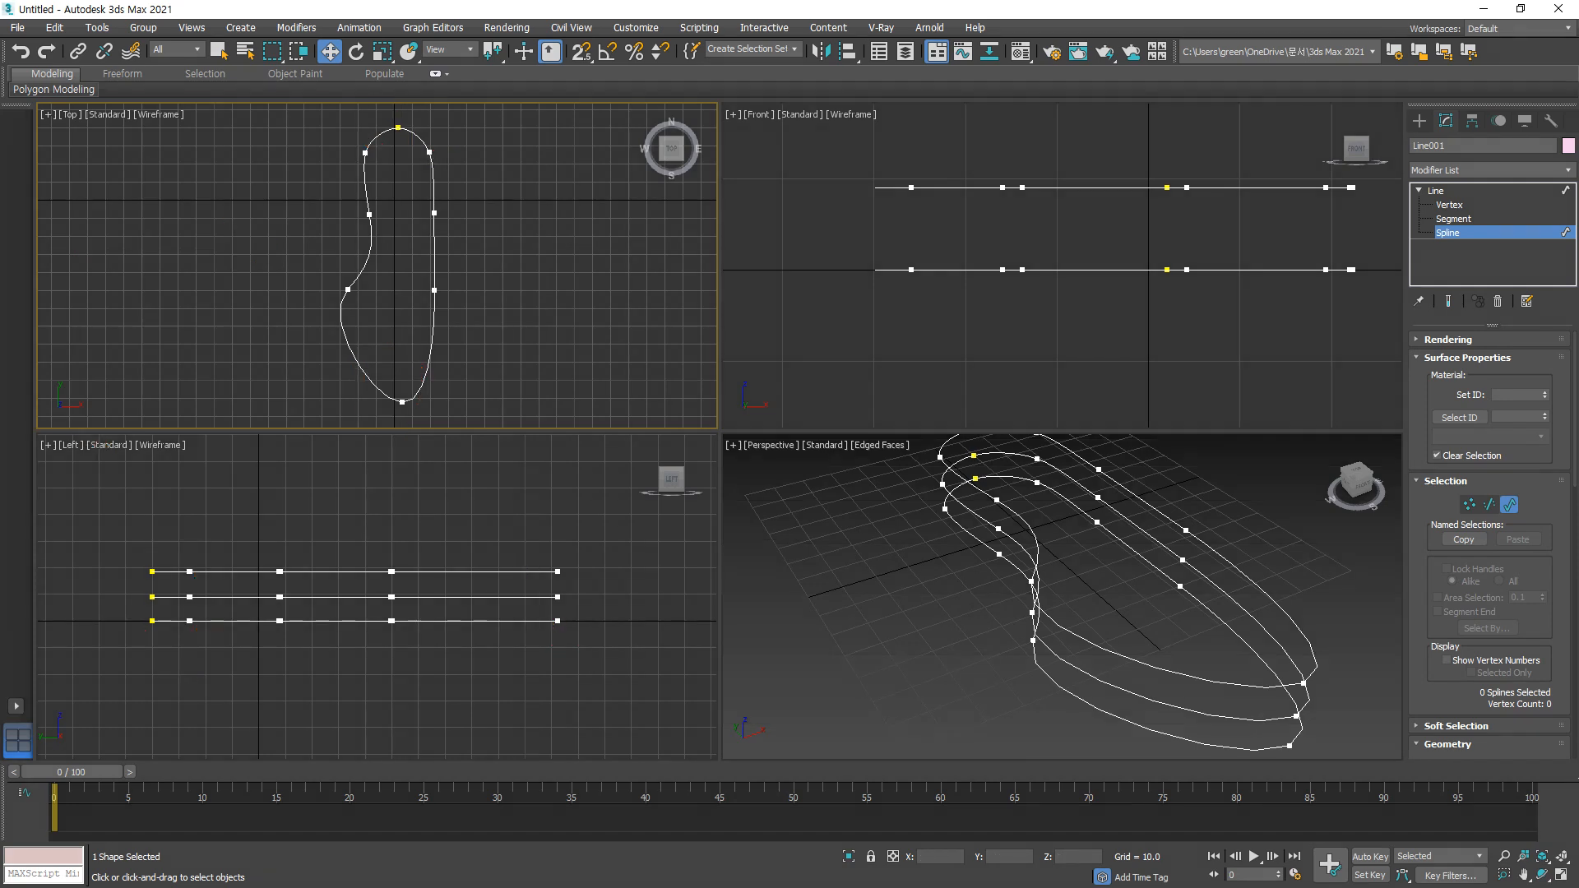
# Step: Raise the 15 heel and waist vertices of the three stacked outlines together in the Left view
pyautogui.click(273, 655)
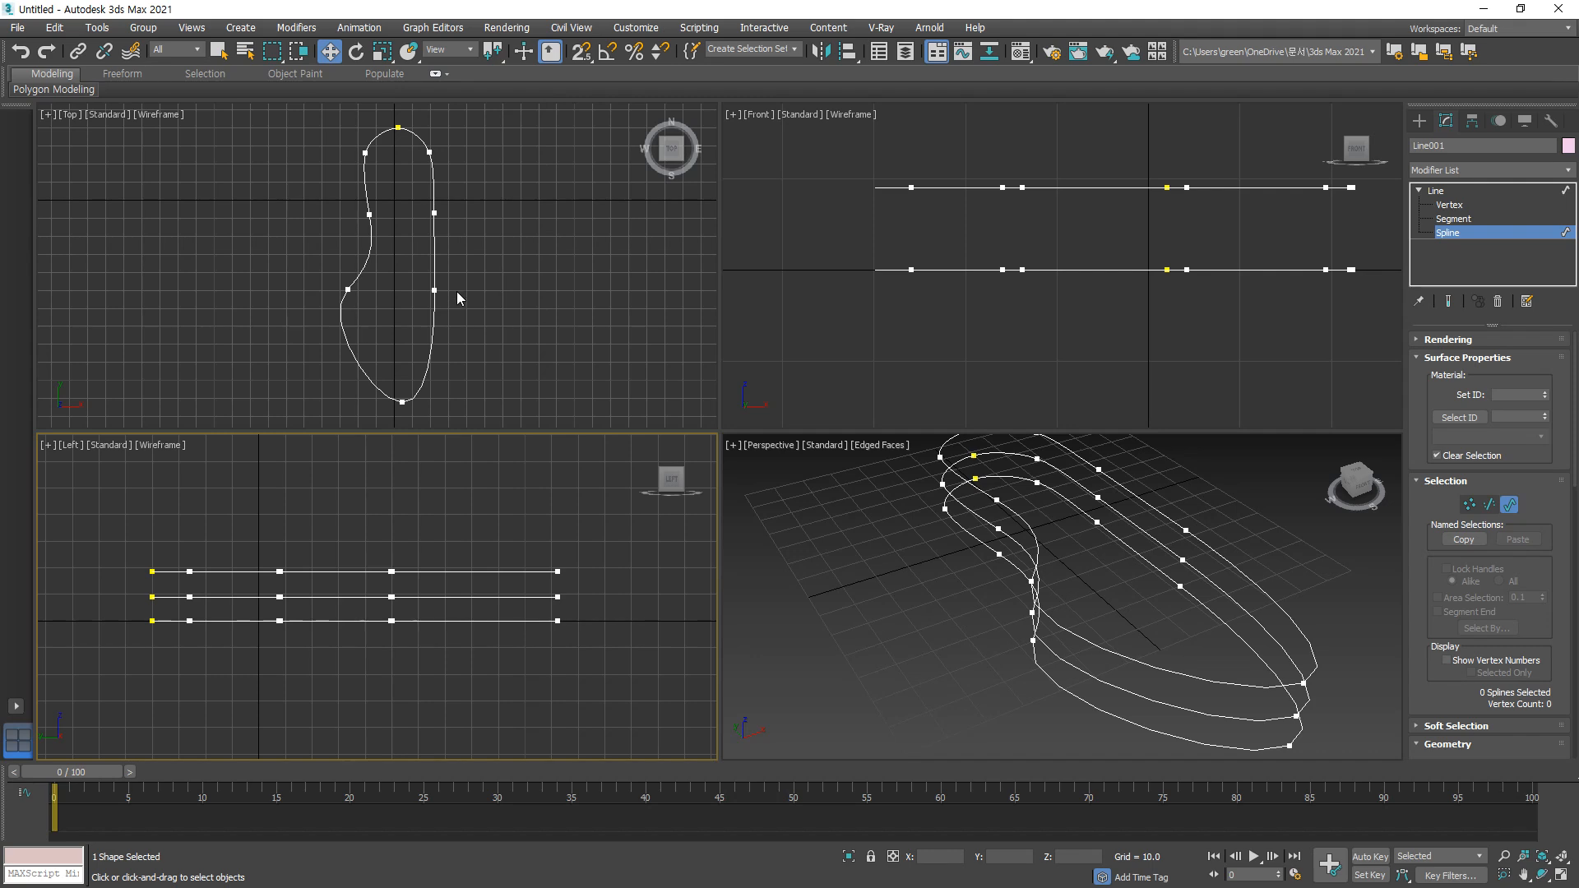
pyautogui.moveTo(323, 660); pyautogui.dragTo(159, 556)
pyautogui.moveTo(263, 583); pyautogui.dragTo(261, 622, button='middle')
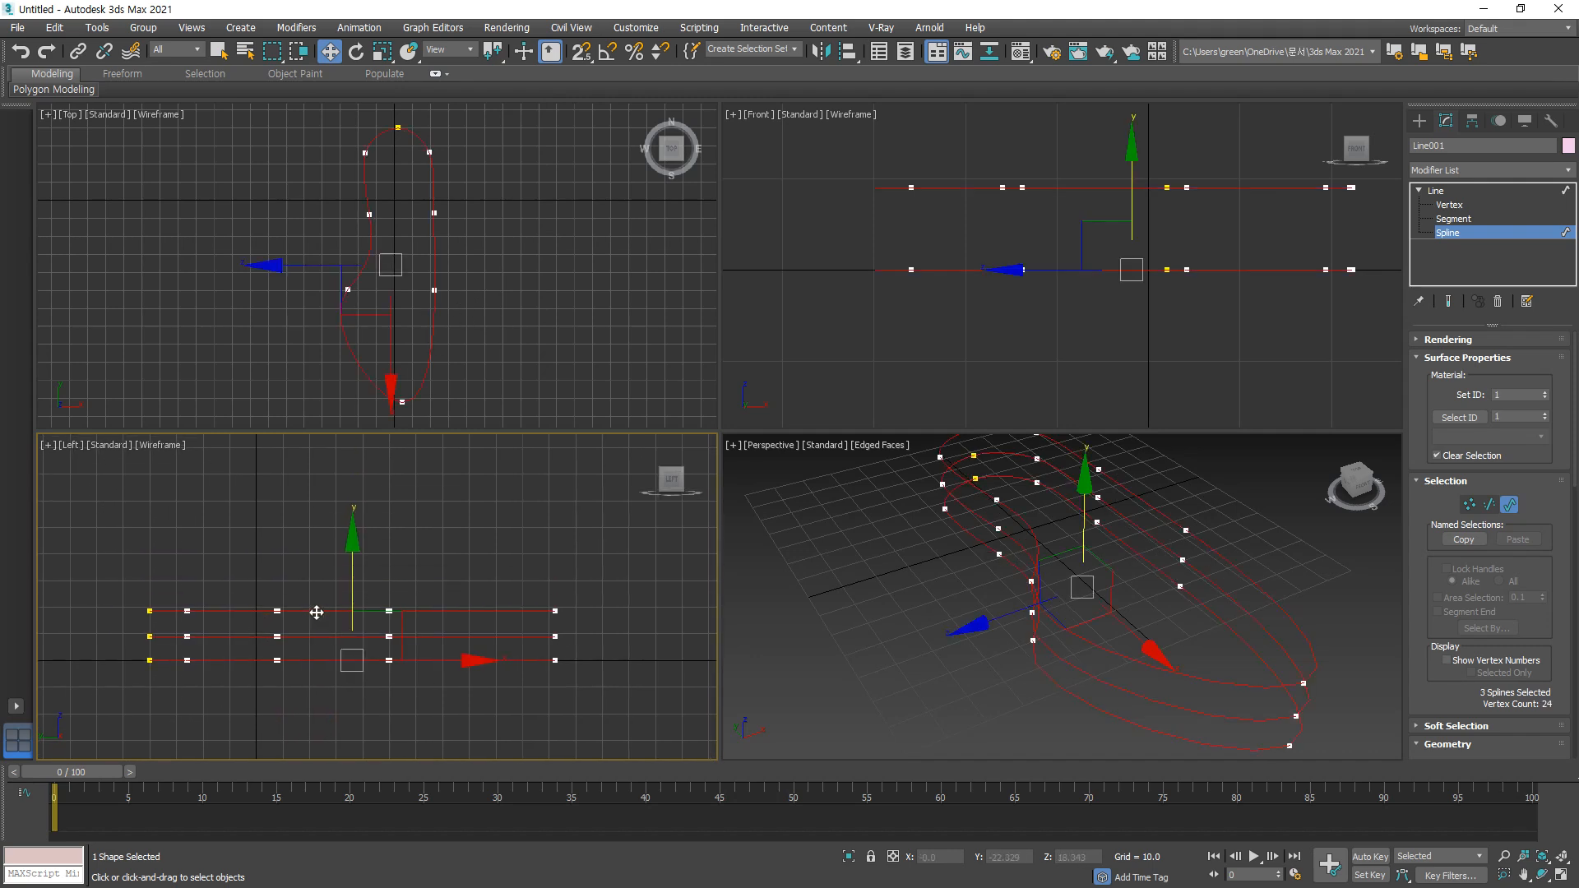
pyautogui.press('1')
pyautogui.moveTo(135, 728); pyautogui.dragTo(97, 661)
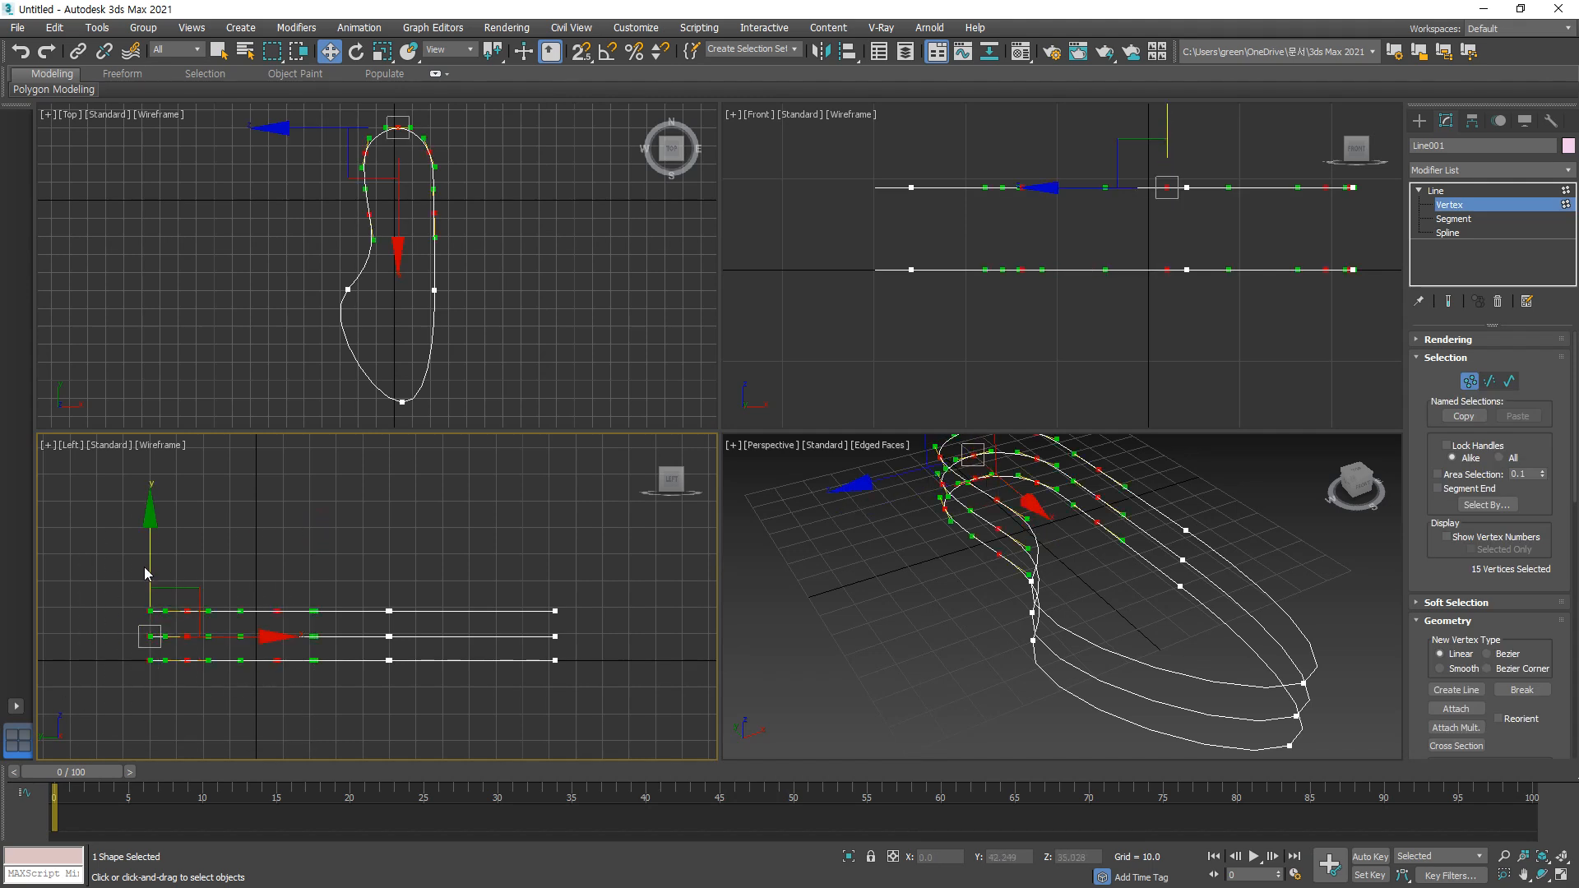
pyautogui.moveTo(146, 563); pyautogui.dragTo(168, 474)
pyautogui.keyDown('alt'); pyautogui.moveTo(797, 613); pyautogui.dragTo(1088, 585, button='middle'); pyautogui.keyUp('alt')
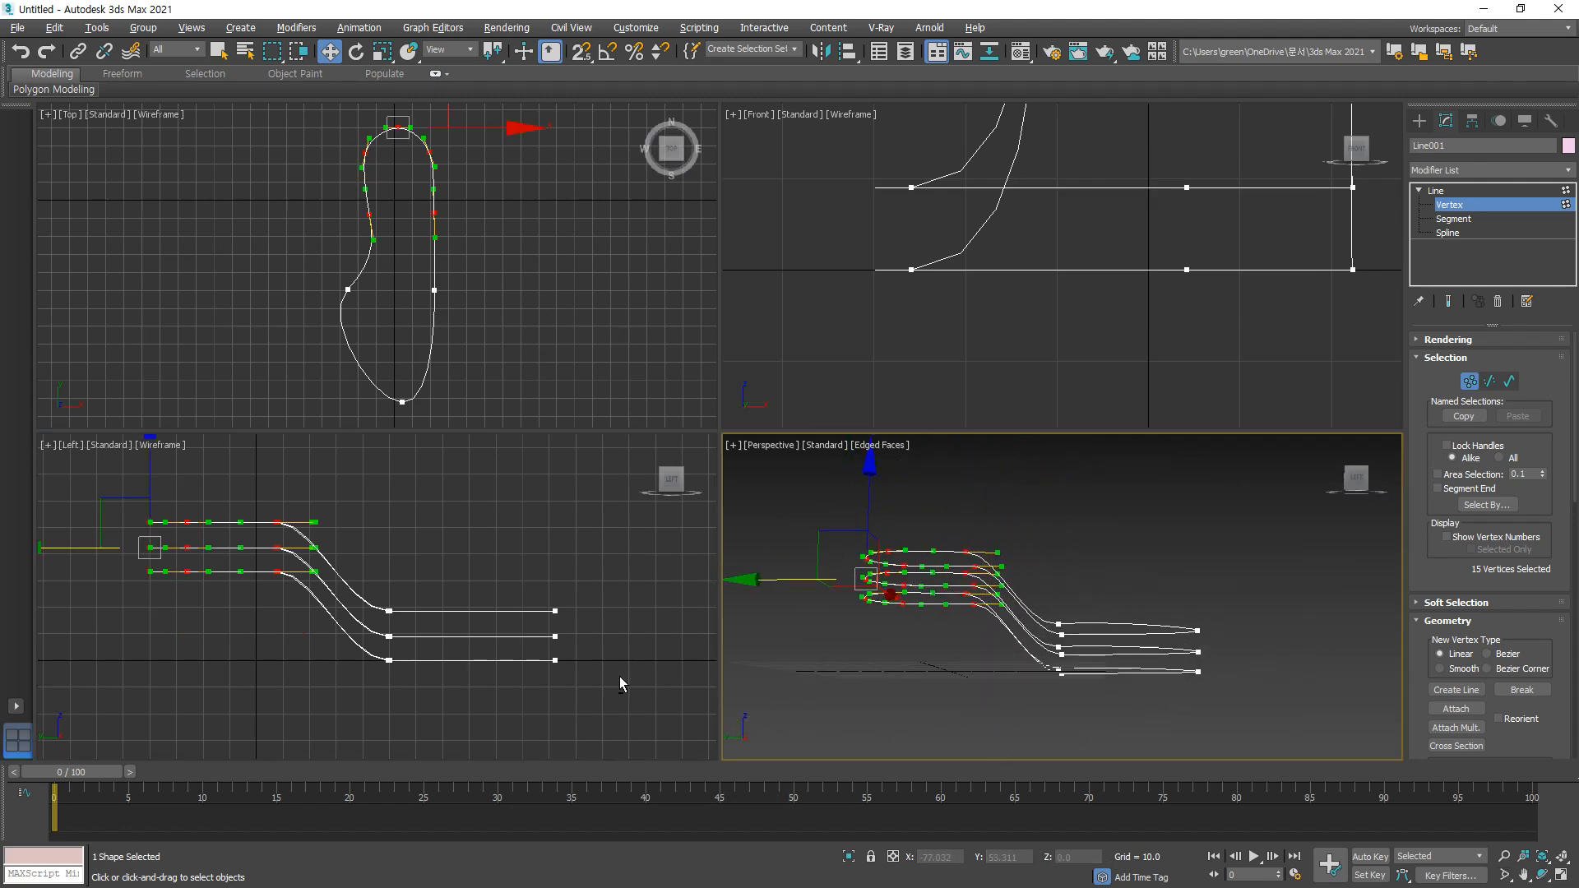
# Step: Raise the nine heel vertices of the three outlines about 21 units more in the Left view
pyautogui.click(215, 646)
pyautogui.moveTo(212, 592); pyautogui.dragTo(136, 505)
pyautogui.moveTo(163, 470); pyautogui.dragTo(163, 534, button='middle')
pyautogui.moveTo(153, 540); pyautogui.dragTo(148, 485)
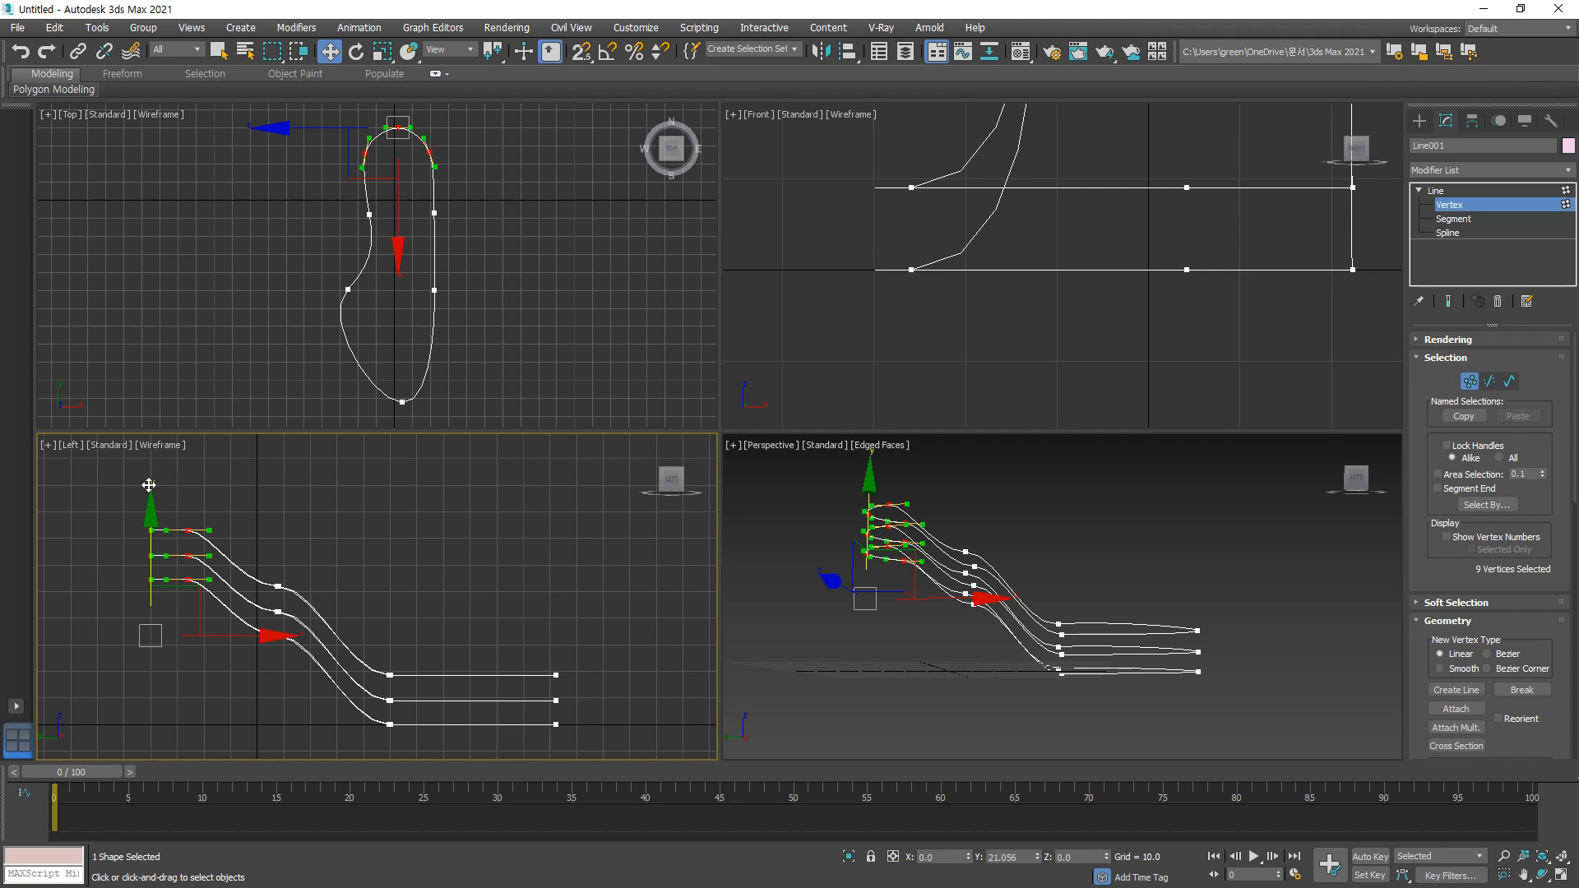
# Step: Open the side-view shoe photo and compare its sole slope from heel to ball with the stacked outlines
pyautogui.hotkey('ctrl', '2')
pyautogui.moveTo(193, 607)
pyautogui.mouseDown()
pyautogui.moveTo(132, 550)
pyautogui.moveTo(202, 531)
pyautogui.moveTo(176, 607)
pyautogui.mouseUp()
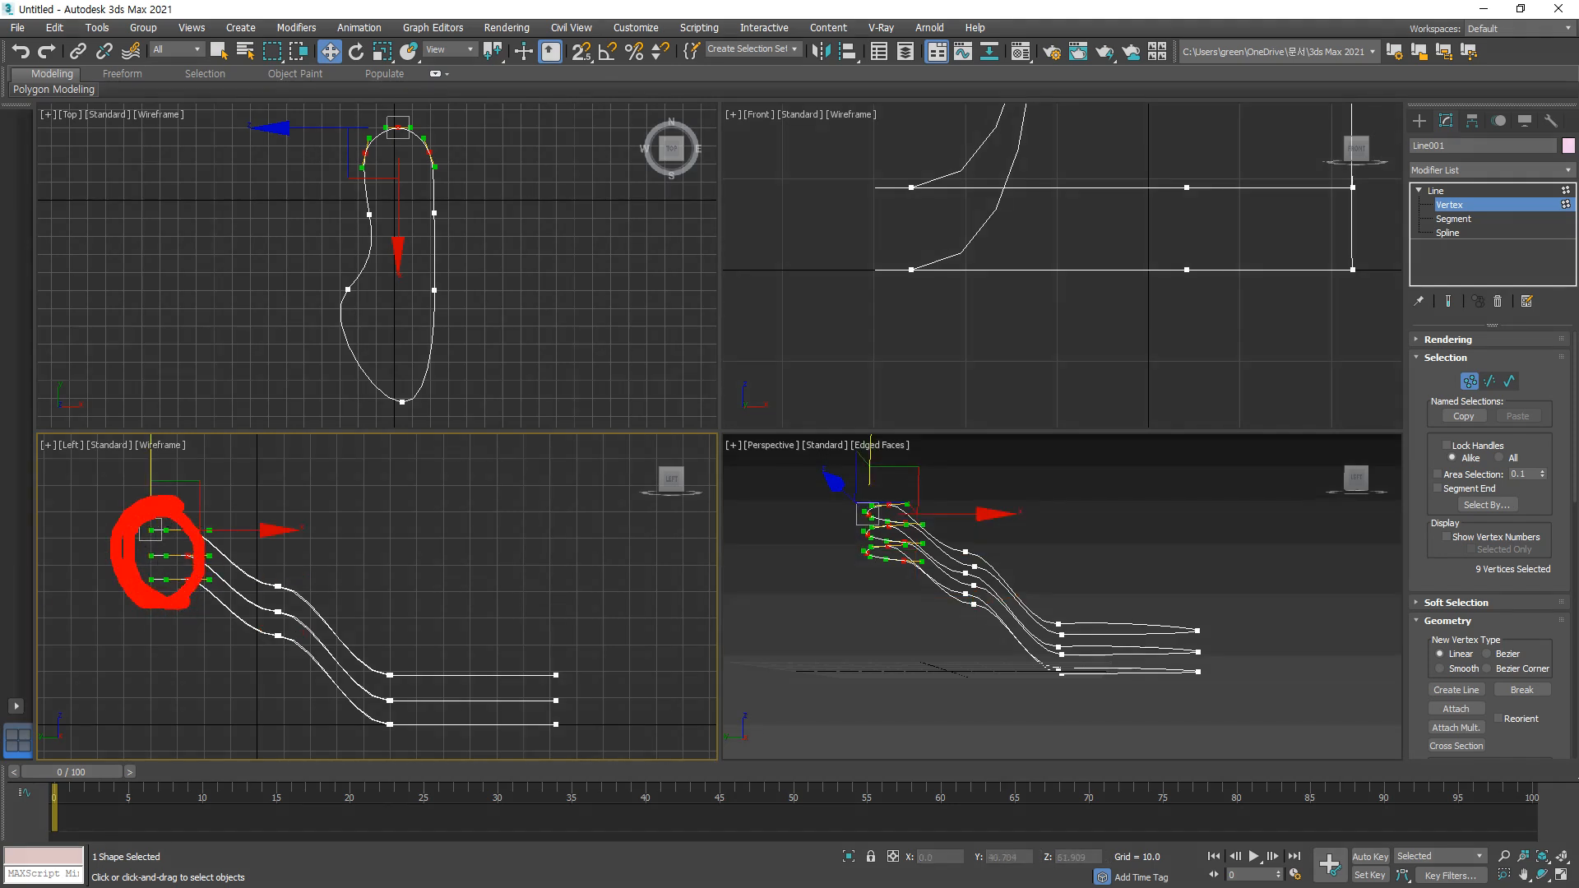
pyautogui.press('Escape')
pyautogui.hotkey('alt', 'Tab')
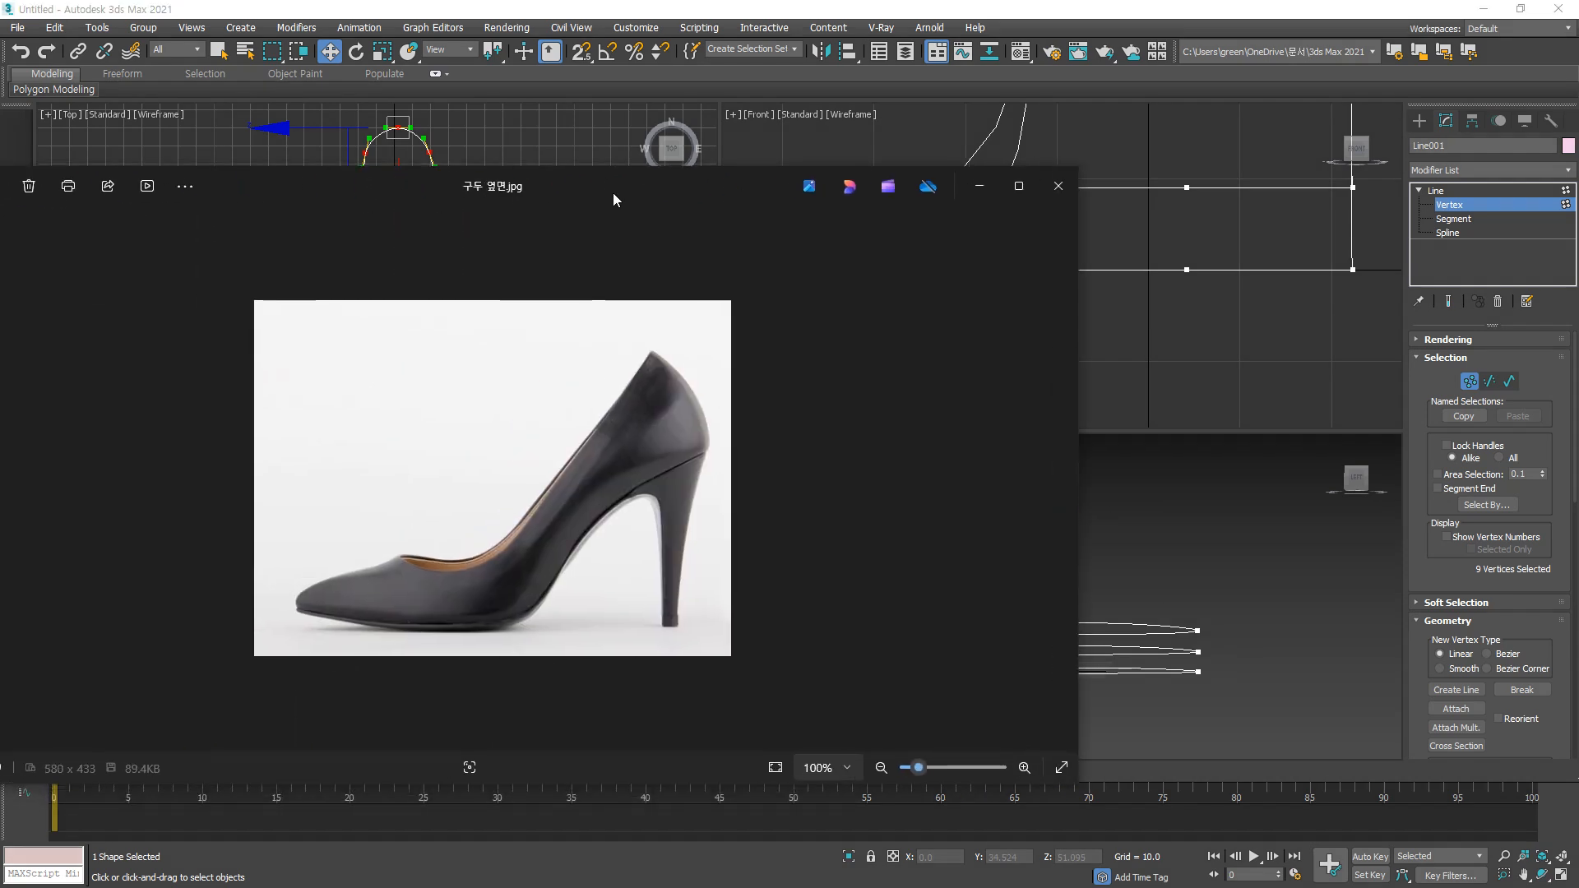
pyautogui.moveTo(731, 457)
pyautogui.mouseDown()
pyautogui.moveTo(568, 594)
pyautogui.moveTo(414, 646)
pyautogui.mouseUp()
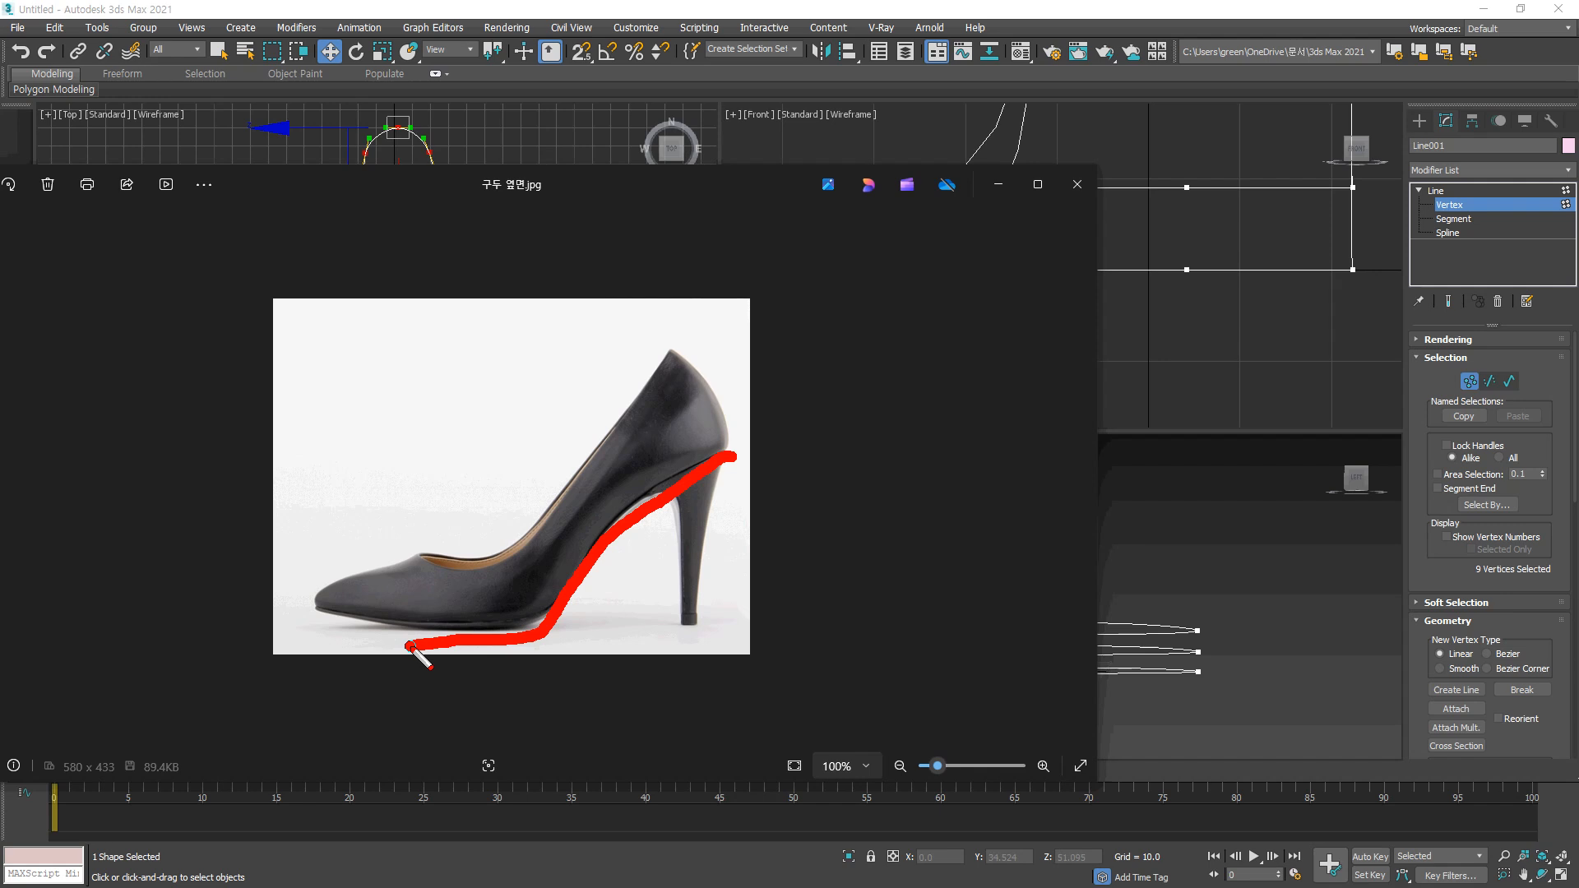
pyautogui.moveTo(748, 442)
pyautogui.mouseDown()
pyautogui.moveTo(510, 625)
pyautogui.moveTo(421, 623)
pyautogui.mouseUp()
pyautogui.press('Escape')
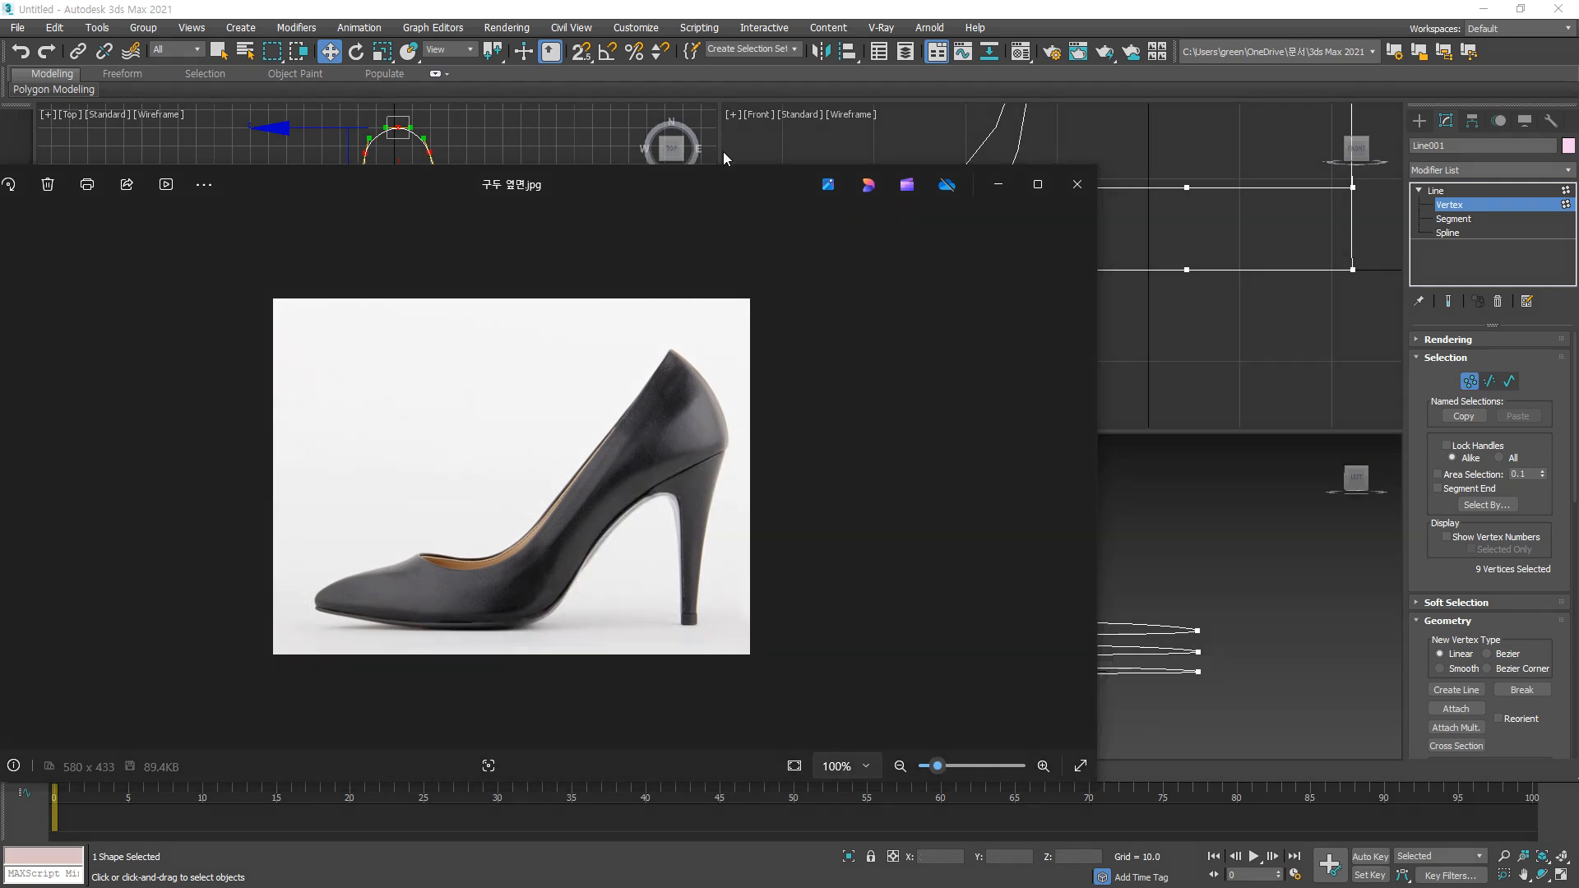
pyautogui.click(997, 185)
pyautogui.moveTo(398, 729); pyautogui.dragTo(129, 562)
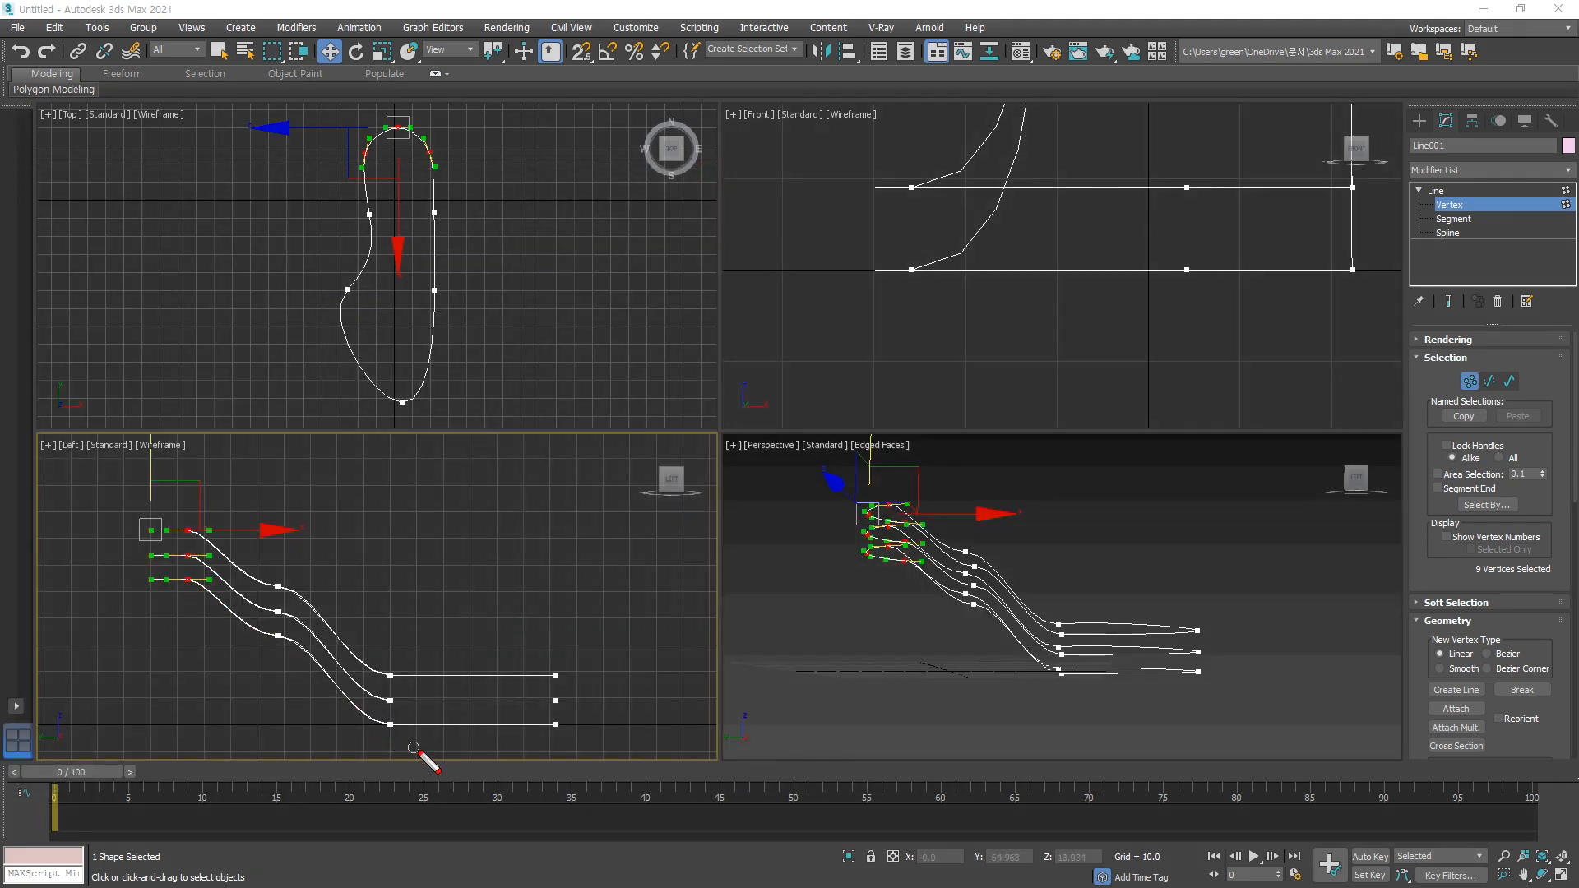
pyautogui.moveTo(379, 724)
pyautogui.mouseDown()
pyautogui.moveTo(306, 635)
pyautogui.moveTo(206, 566)
pyautogui.moveTo(149, 553)
pyautogui.mouseUp()
pyautogui.moveTo(255, 535); pyautogui.dragTo(299, 654)
# Step: Raise the three rearmost heel vertices slightly and tilt the adjacent heel vertices' Bezier handles along the slope in the Left view
pyautogui.scroll(5, 299, 655)
pyautogui.moveTo(182, 615); pyautogui.dragTo(181, 477)
pyautogui.moveTo(183, 573); pyautogui.dragTo(178, 541)
pyautogui.moveTo(177, 616); pyautogui.dragTo(177, 585)
pyautogui.moveTo(78, 546); pyautogui.dragTo(284, 646, button='middle')
pyautogui.moveTo(188, 516); pyautogui.dragTo(160, 511)
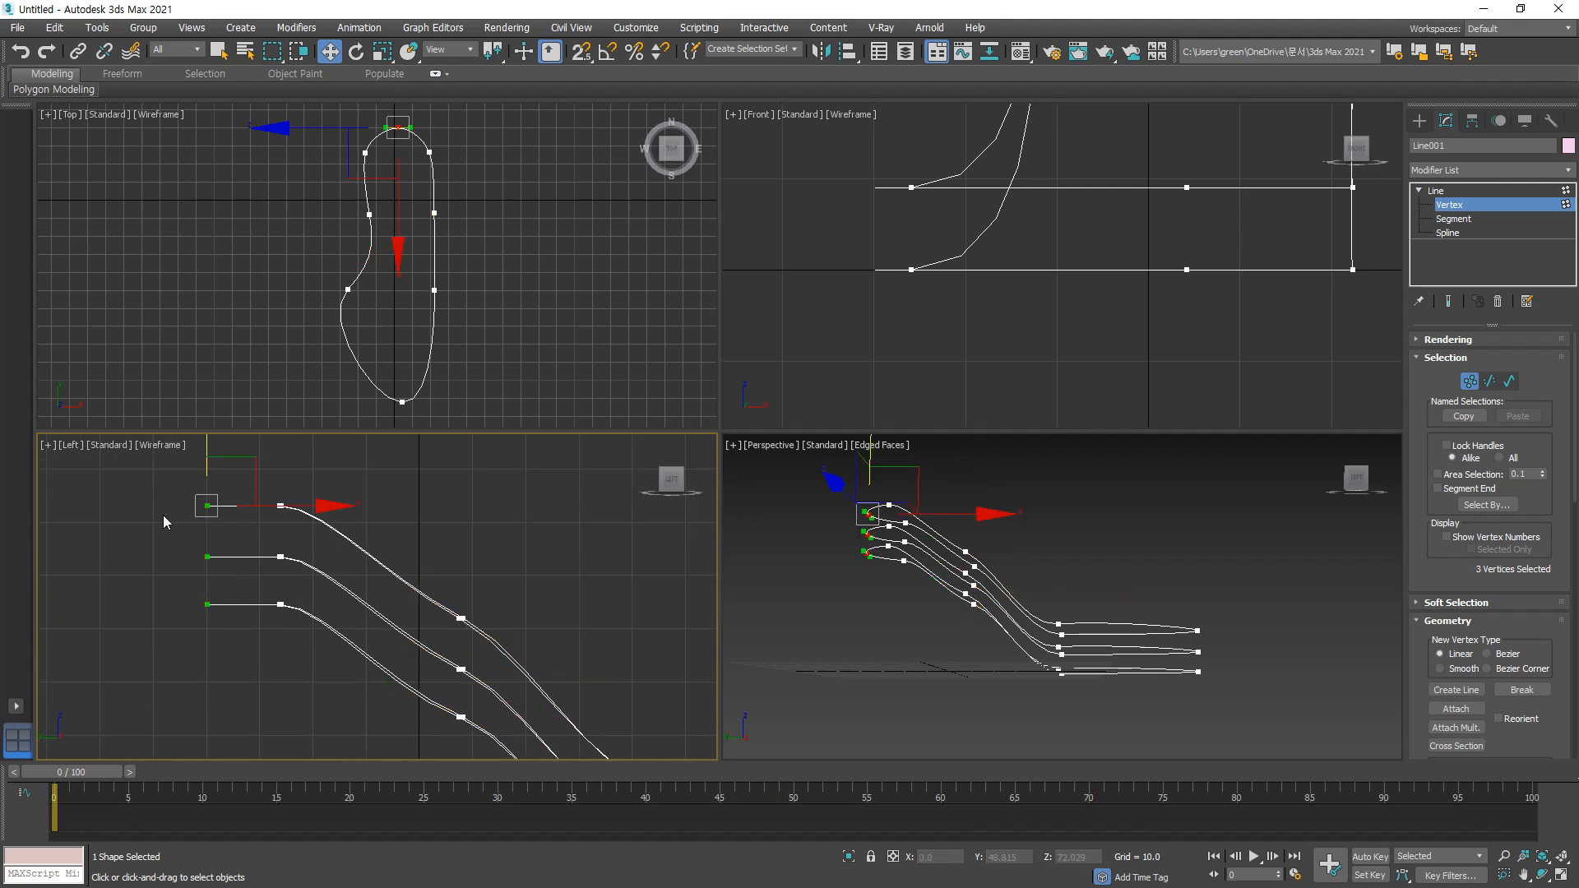
pyautogui.moveTo(205, 456)
pyautogui.mouseDown()
pyautogui.moveTo(206, 439)
pyautogui.moveTo(270, 465)
pyautogui.moveTo(226, 564)
pyautogui.mouseUp()
pyautogui.scroll(2, 250, 516)
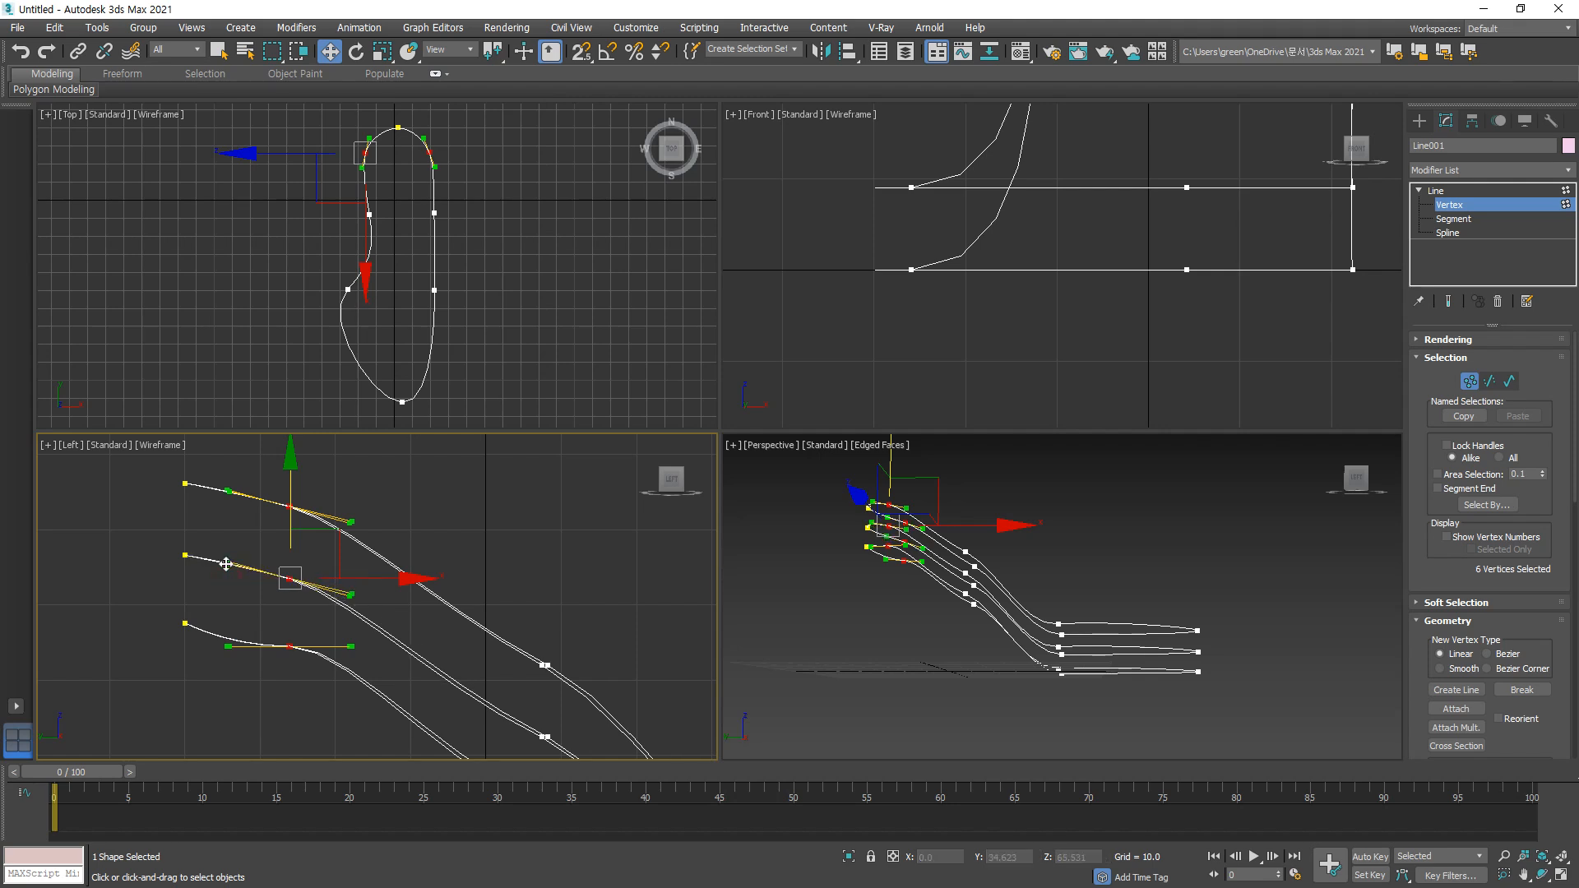
pyautogui.moveTo(227, 642); pyautogui.dragTo(228, 627)
# Step: Tilt the Bezier handles of the six waist vertices to follow the arch's downward slope in the Left view
pyautogui.scroll(-2, 228, 627)
pyautogui.moveTo(348, 564); pyautogui.dragTo(201, 427, button='middle')
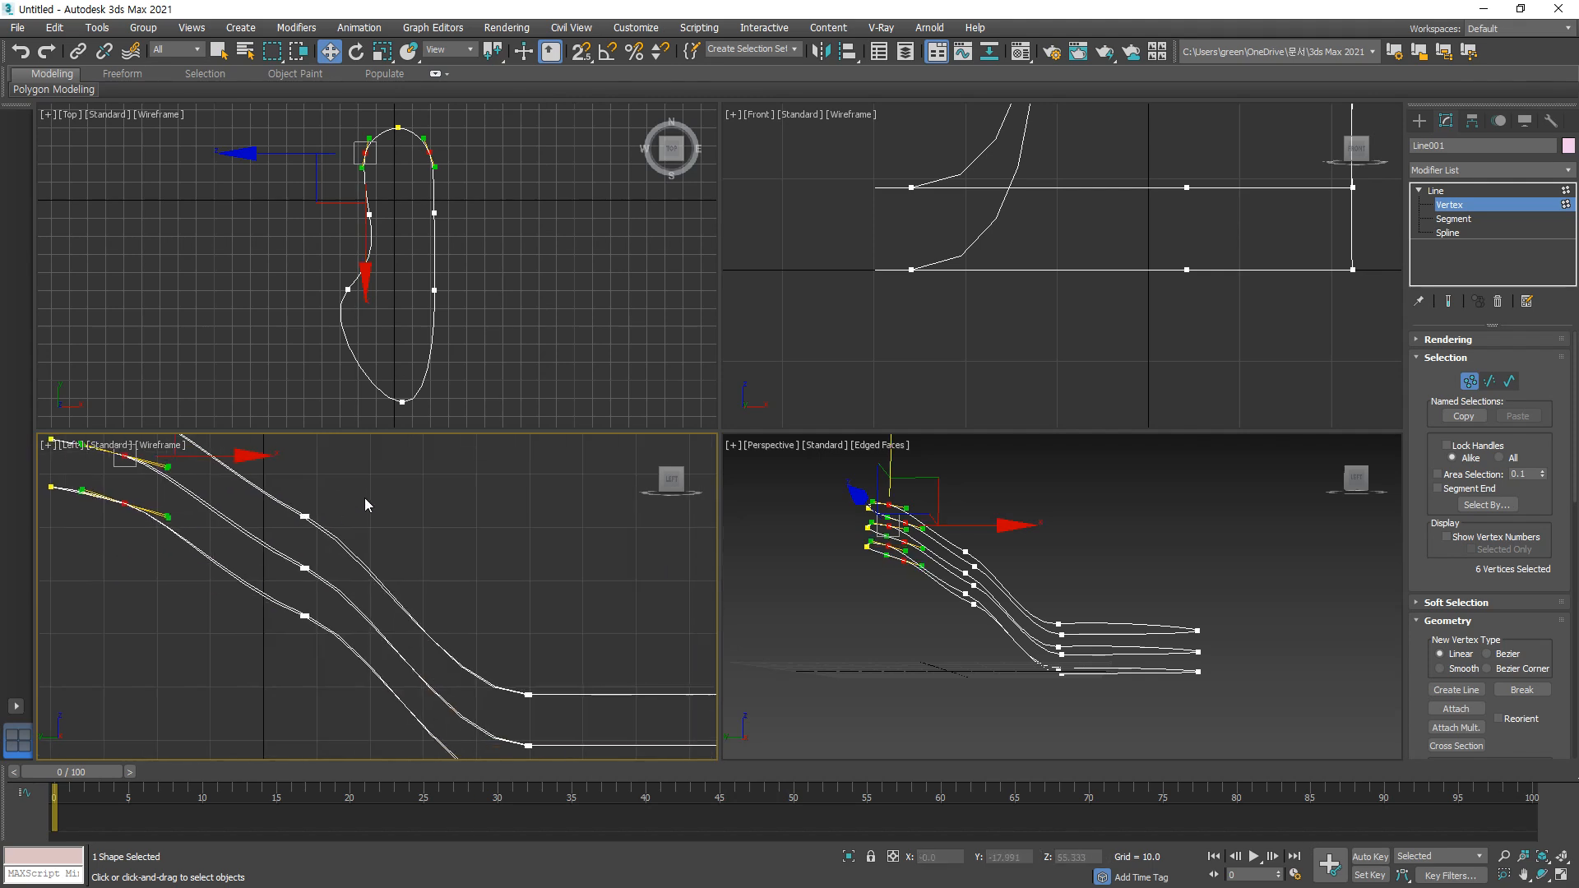
pyautogui.moveTo(344, 496); pyautogui.dragTo(279, 695)
pyautogui.moveTo(380, 644)
pyautogui.mouseDown()
pyautogui.moveTo(360, 652)
pyautogui.moveTo(381, 645)
pyautogui.moveTo(376, 660)
pyautogui.mouseUp()
pyautogui.moveTo(376, 605); pyautogui.dragTo(370, 554)
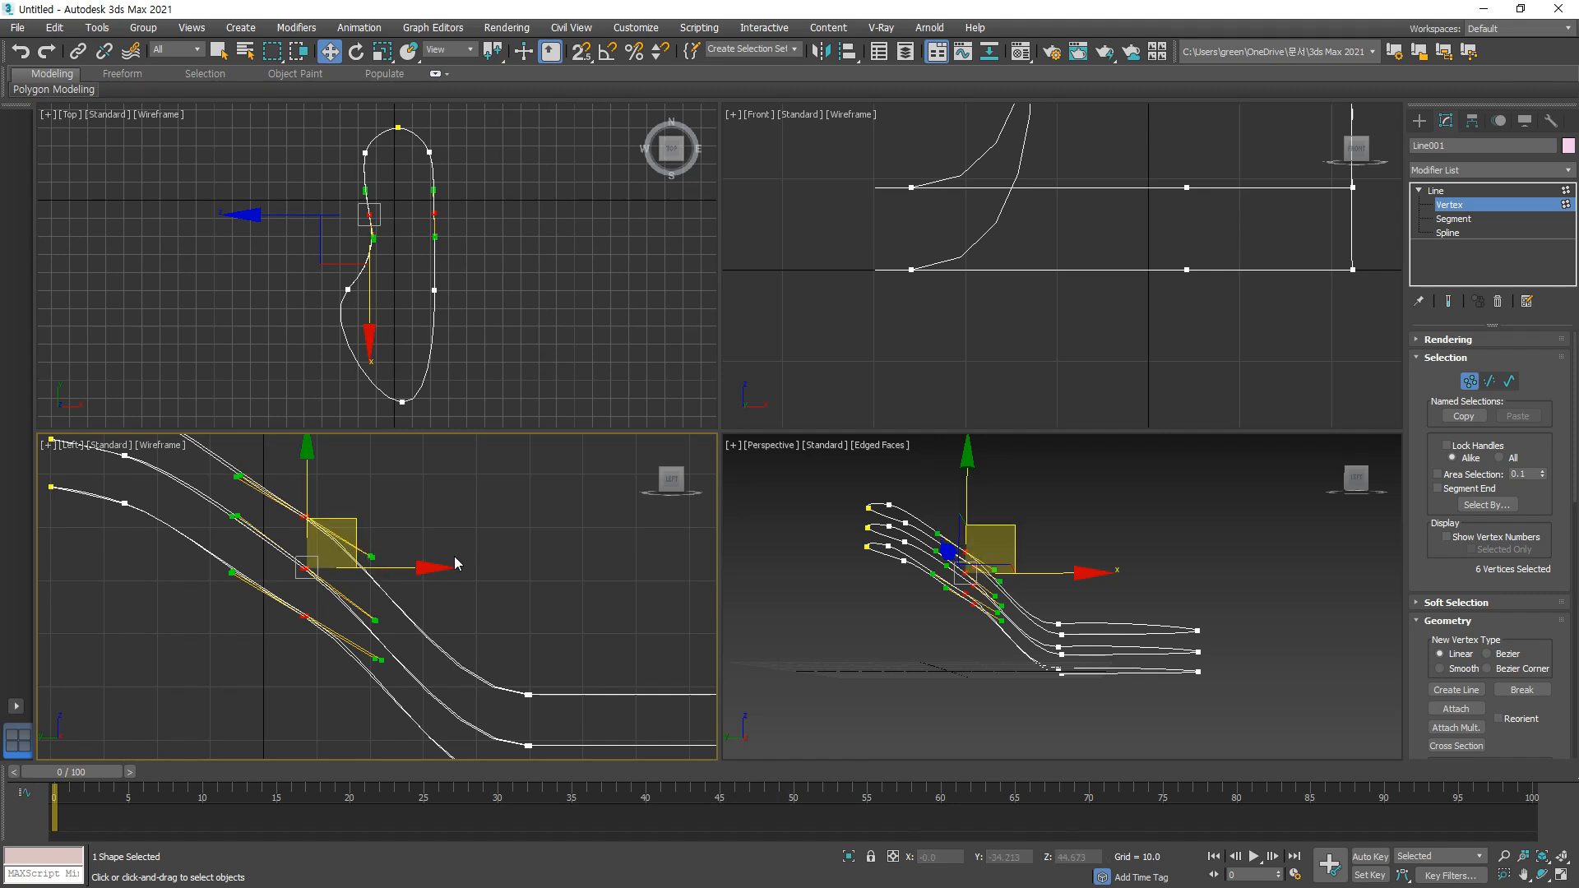
pyautogui.click(455, 560)
# Step: Fine-tune the Bezier handle of the lowest outline's waist vertices to smooth the arch curve
pyautogui.moveTo(321, 638); pyautogui.dragTo(283, 598)
pyautogui.moveTo(375, 662); pyautogui.dragTo(366, 664)
pyautogui.click(279, 668)
pyautogui.scroll(-4, 280, 665)
pyautogui.moveTo(279, 661); pyautogui.dragTo(296, 628, button='middle')
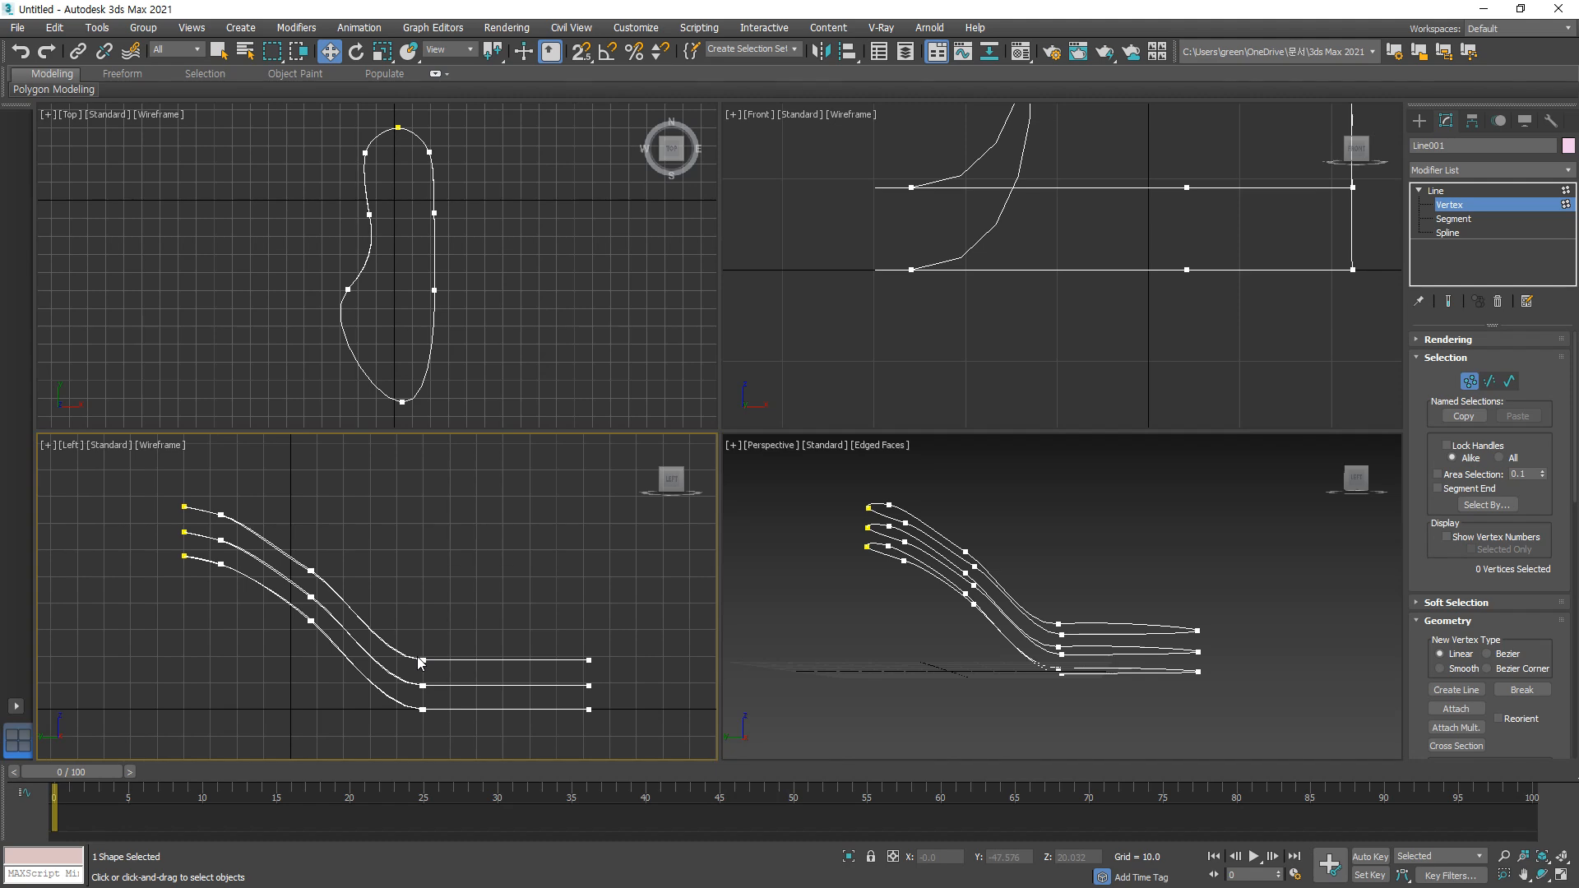
pyautogui.press('super+shift+Right')
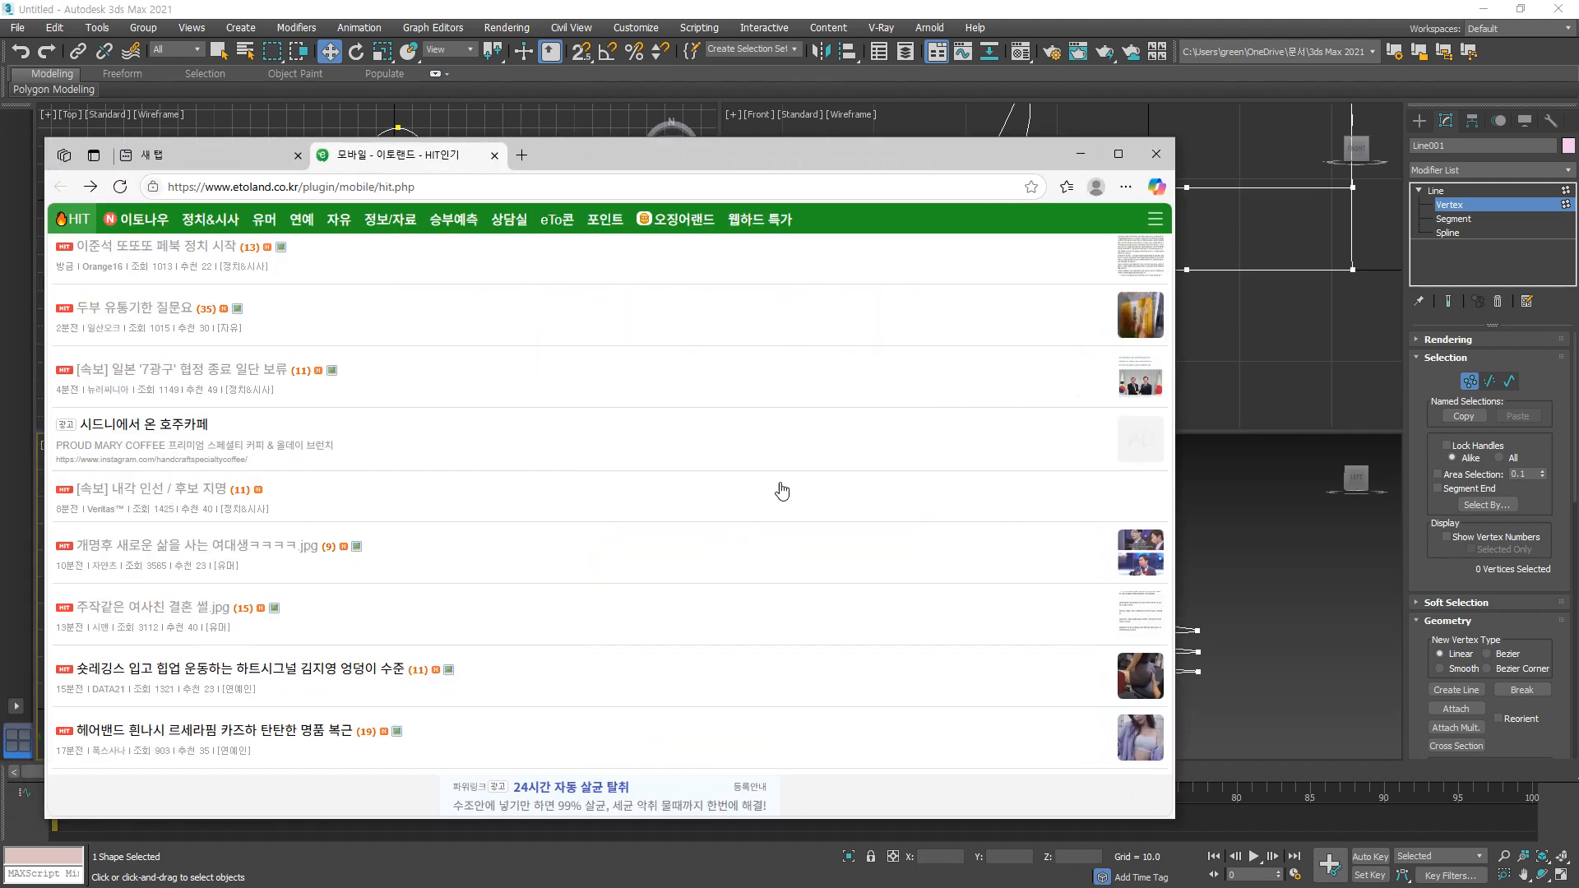
# Step: Clear the browser window away and examine the top back edge of the heel in the front-view and side-view shoe photos
pyautogui.moveTo(811, 159); pyautogui.dragTo(0, 165)
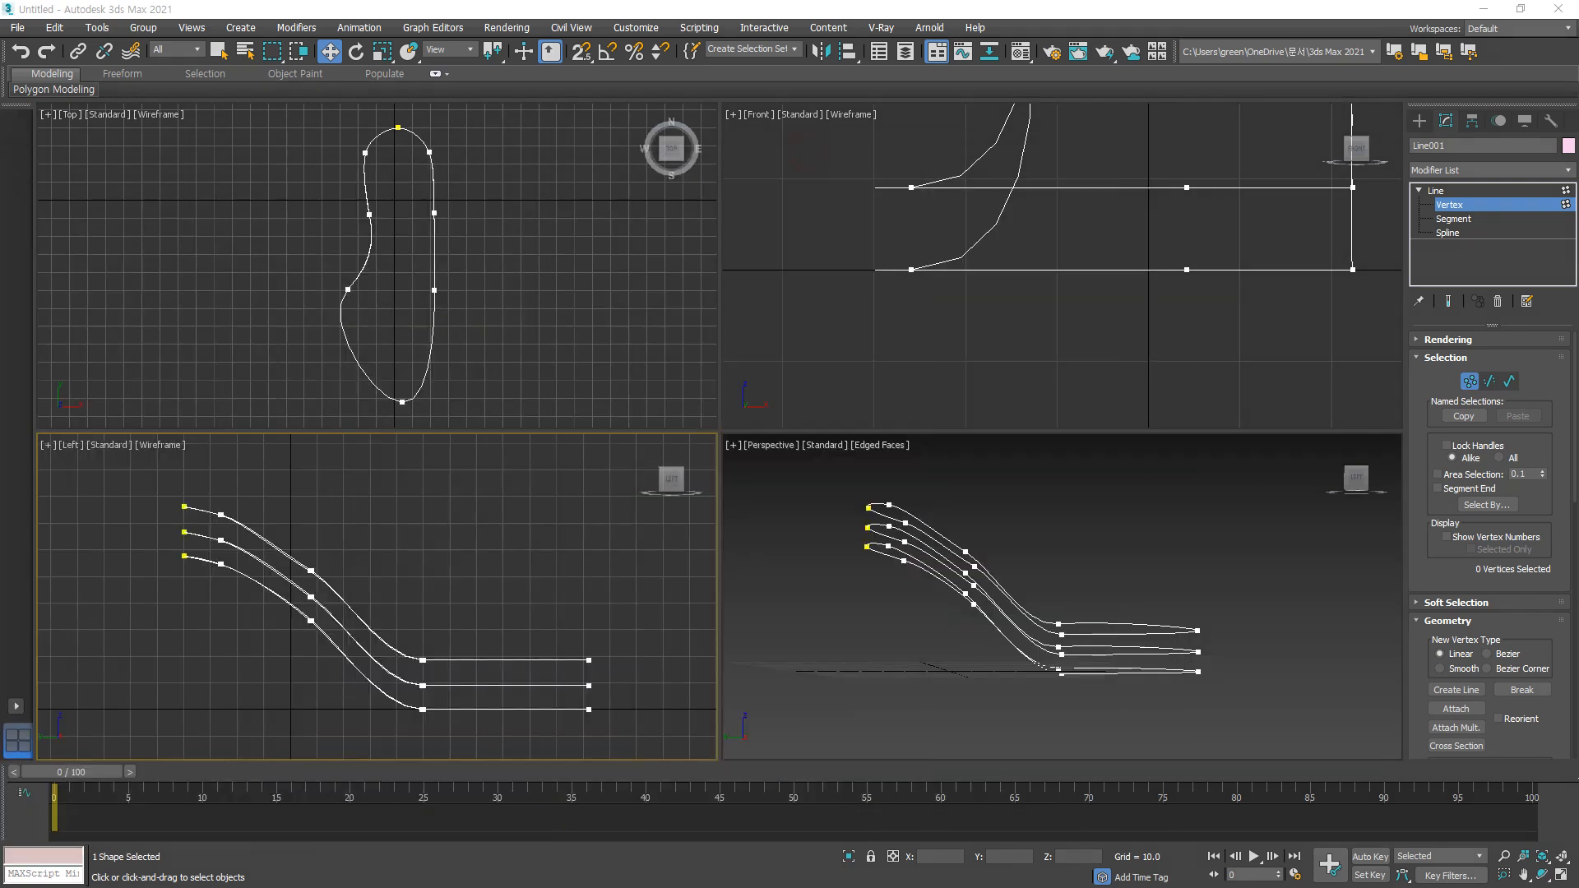
pyautogui.press('super+shift+Right')
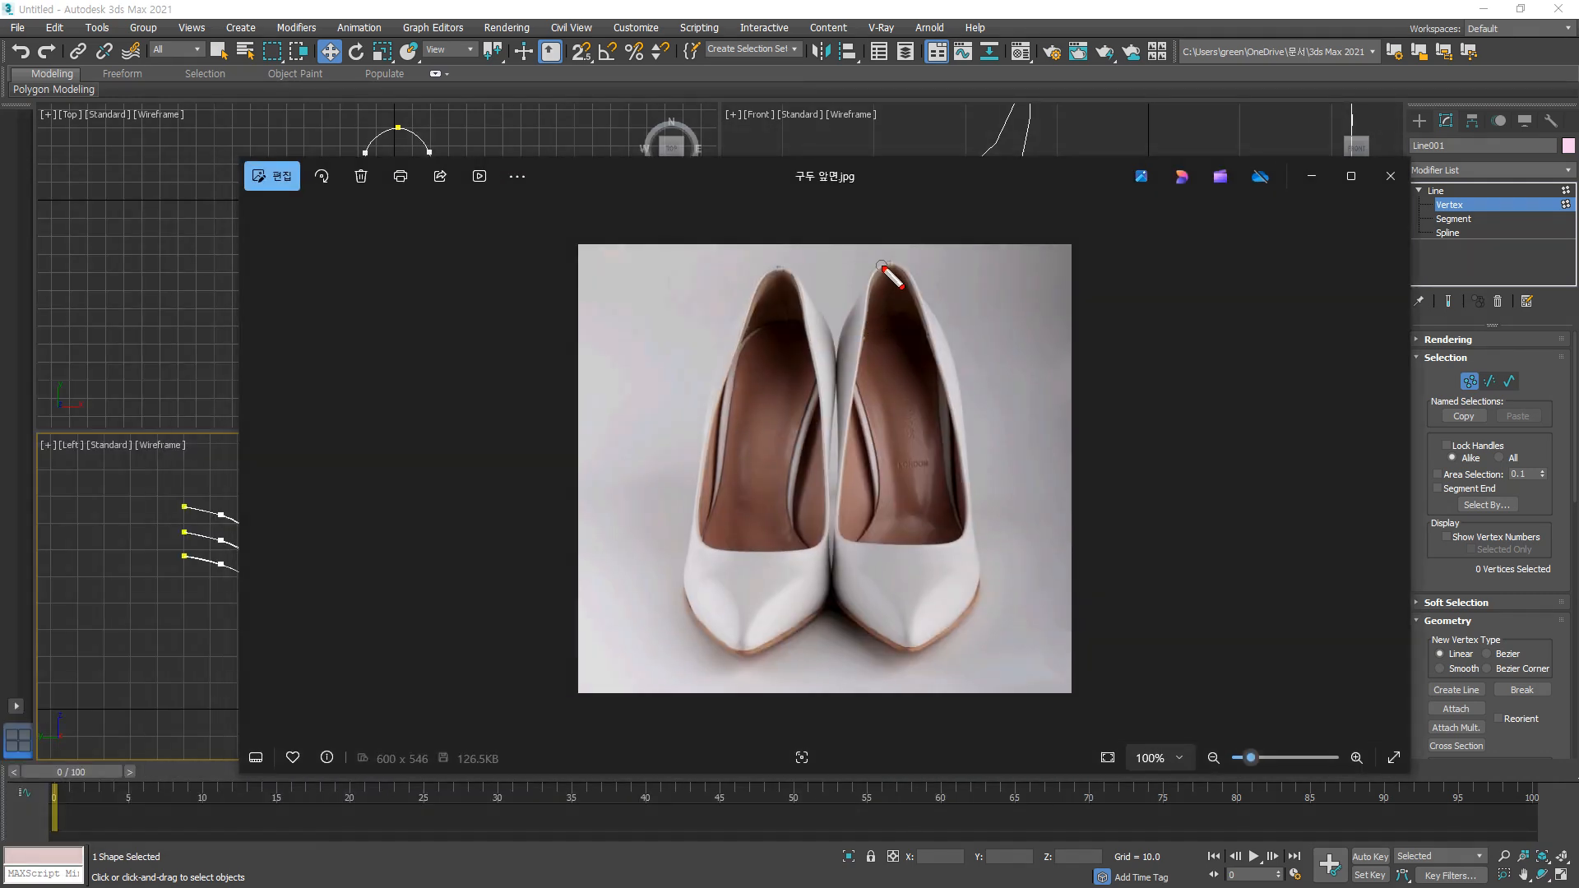
pyautogui.moveTo(895, 265)
pyautogui.mouseDown()
pyautogui.moveTo(840, 502)
pyautogui.moveTo(958, 539)
pyautogui.moveTo(946, 403)
pyautogui.moveTo(891, 262)
pyautogui.mouseUp()
pyautogui.moveTo(780, 278)
pyautogui.mouseDown()
pyautogui.moveTo(695, 576)
pyautogui.moveTo(822, 557)
pyautogui.moveTo(785, 281)
pyautogui.mouseUp()
pyautogui.press('Escape')
pyautogui.click(1392, 467)
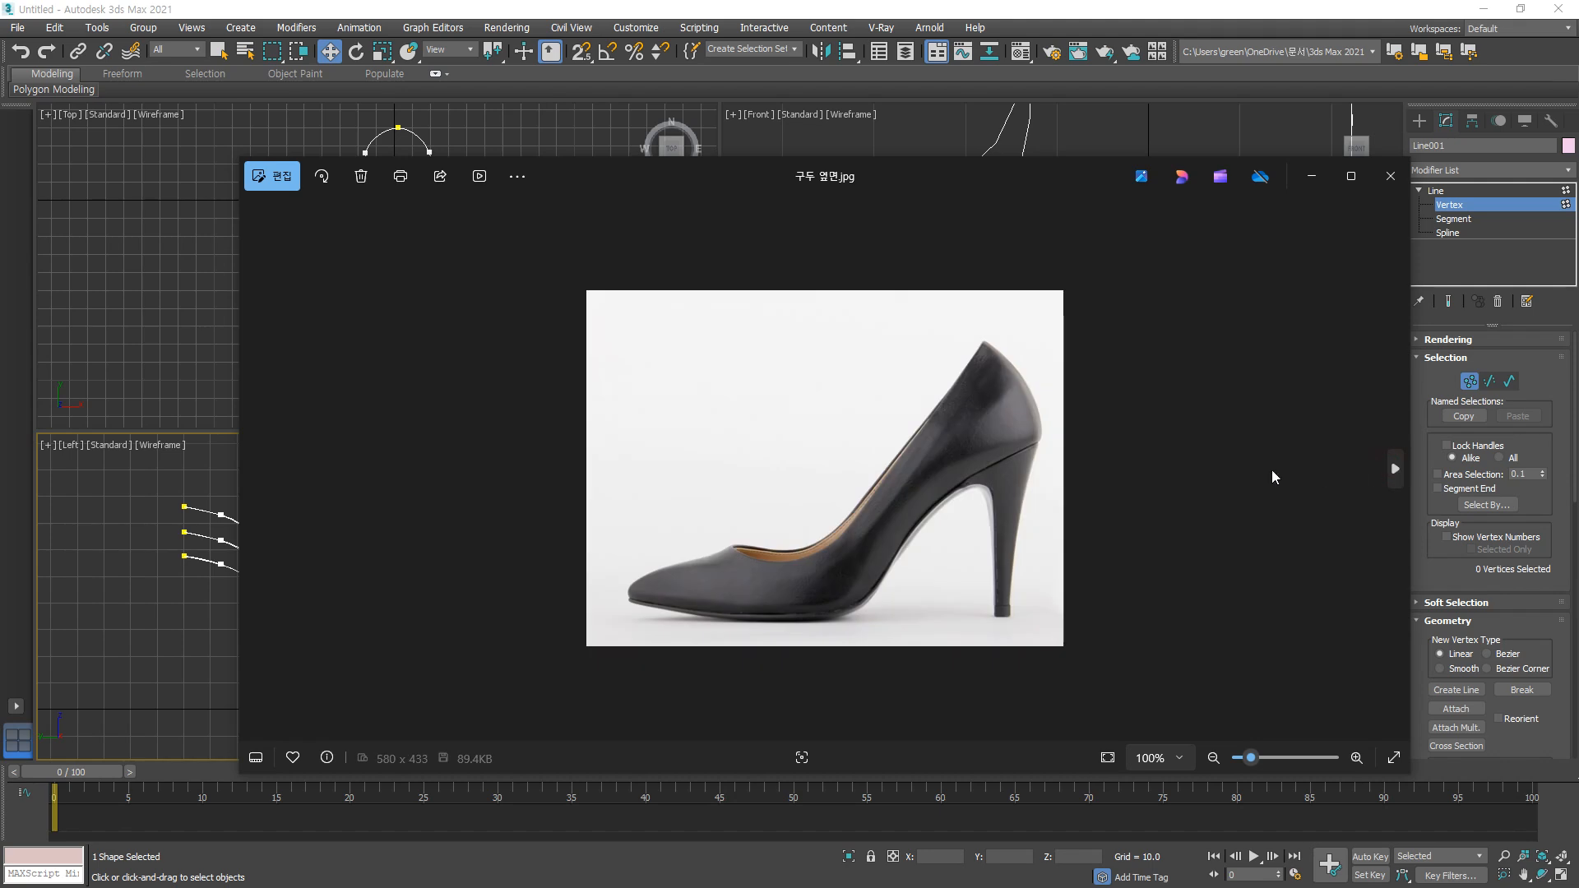
pyautogui.moveTo(989, 352)
pyautogui.mouseDown()
pyautogui.moveTo(818, 566)
pyautogui.moveTo(717, 536)
pyautogui.moveTo(929, 444)
pyautogui.moveTo(983, 354)
pyautogui.mouseUp()
pyautogui.press('Escape')
pyautogui.moveTo(979, 183); pyautogui.dragTo(0, 243)
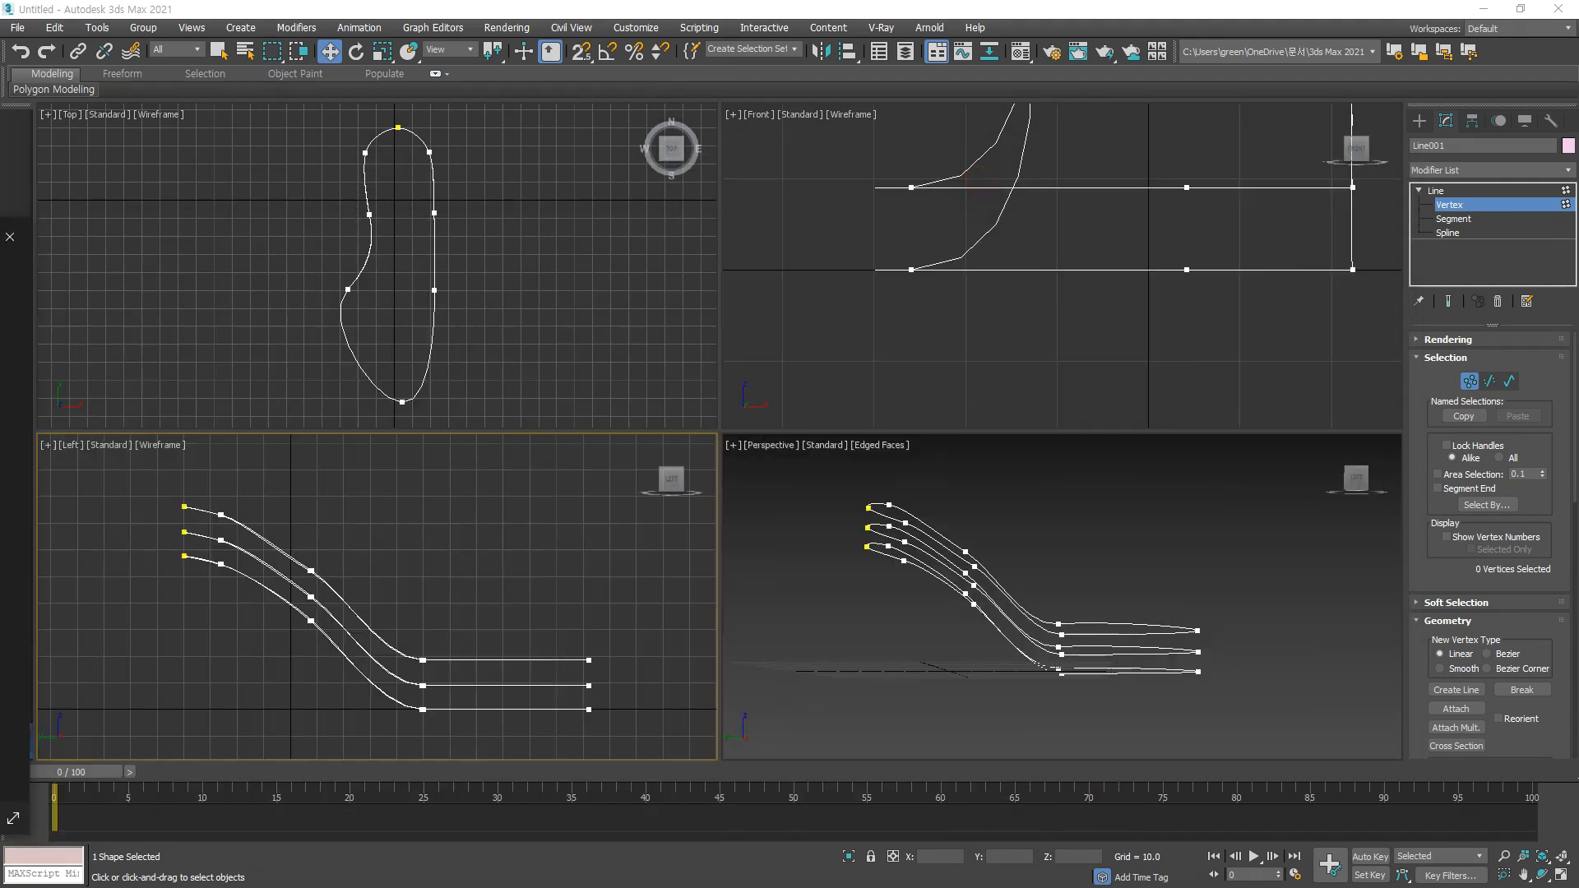
# Step: Move the top outline's toe vertex about 26 units back toward the ball and about 7 units toward the inner side in the Top view
pyautogui.click(480, 402)
pyautogui.click(401, 402)
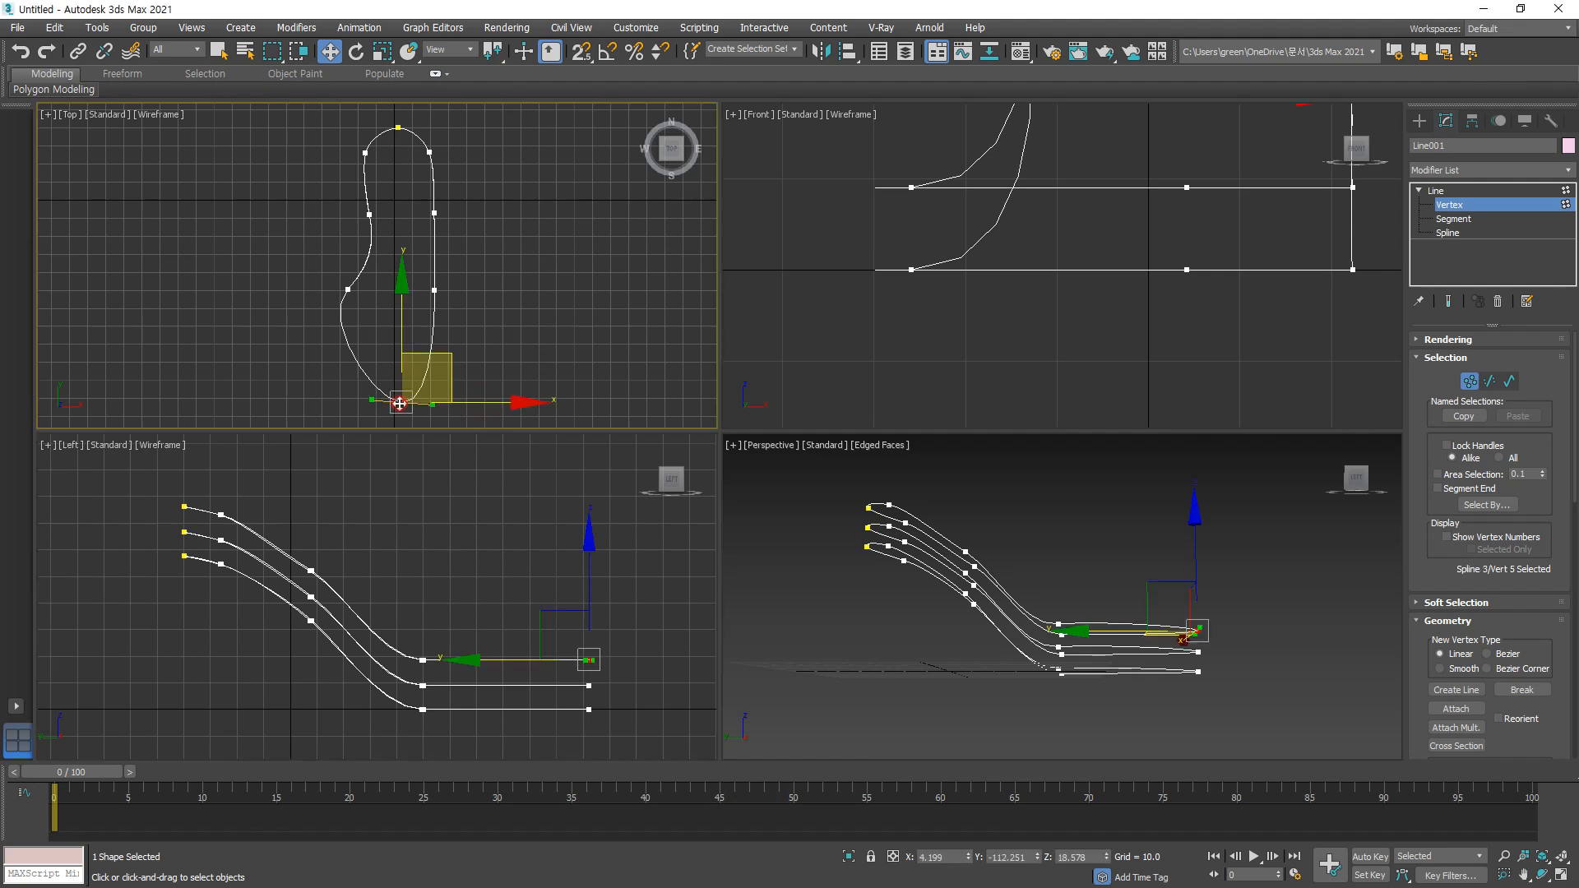
pyautogui.moveTo(453, 355); pyautogui.dragTo(411, 314)
pyautogui.scroll(2, 369, 314)
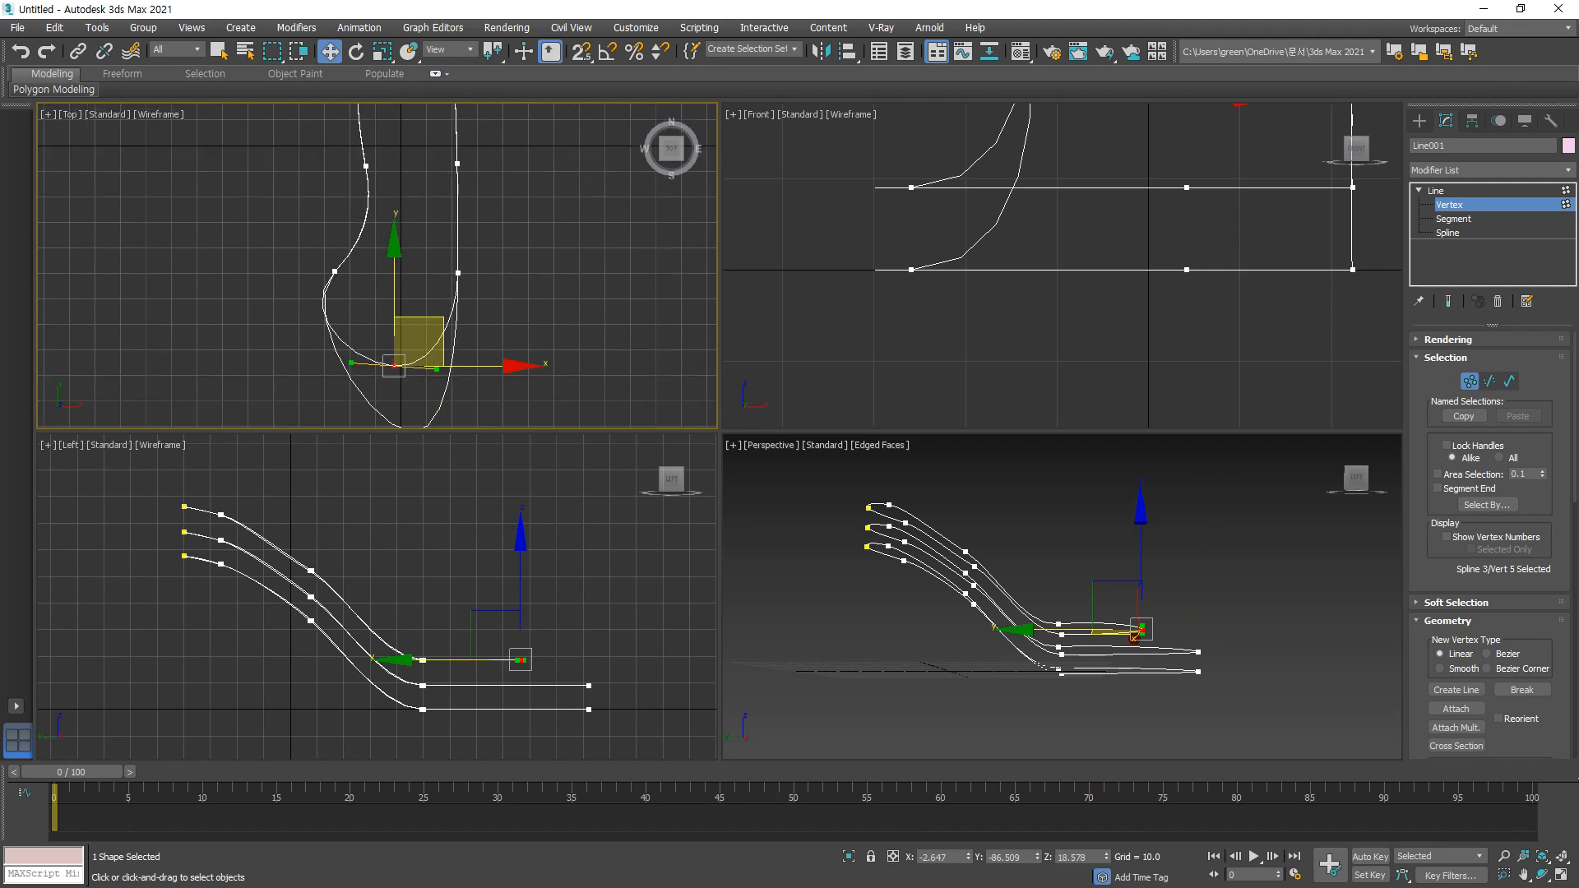
# Step: Move the top outline's inner waist and ball vertices outward and align their Bezier handles to straighten the inner side in the Top view
pyautogui.click(336, 269)
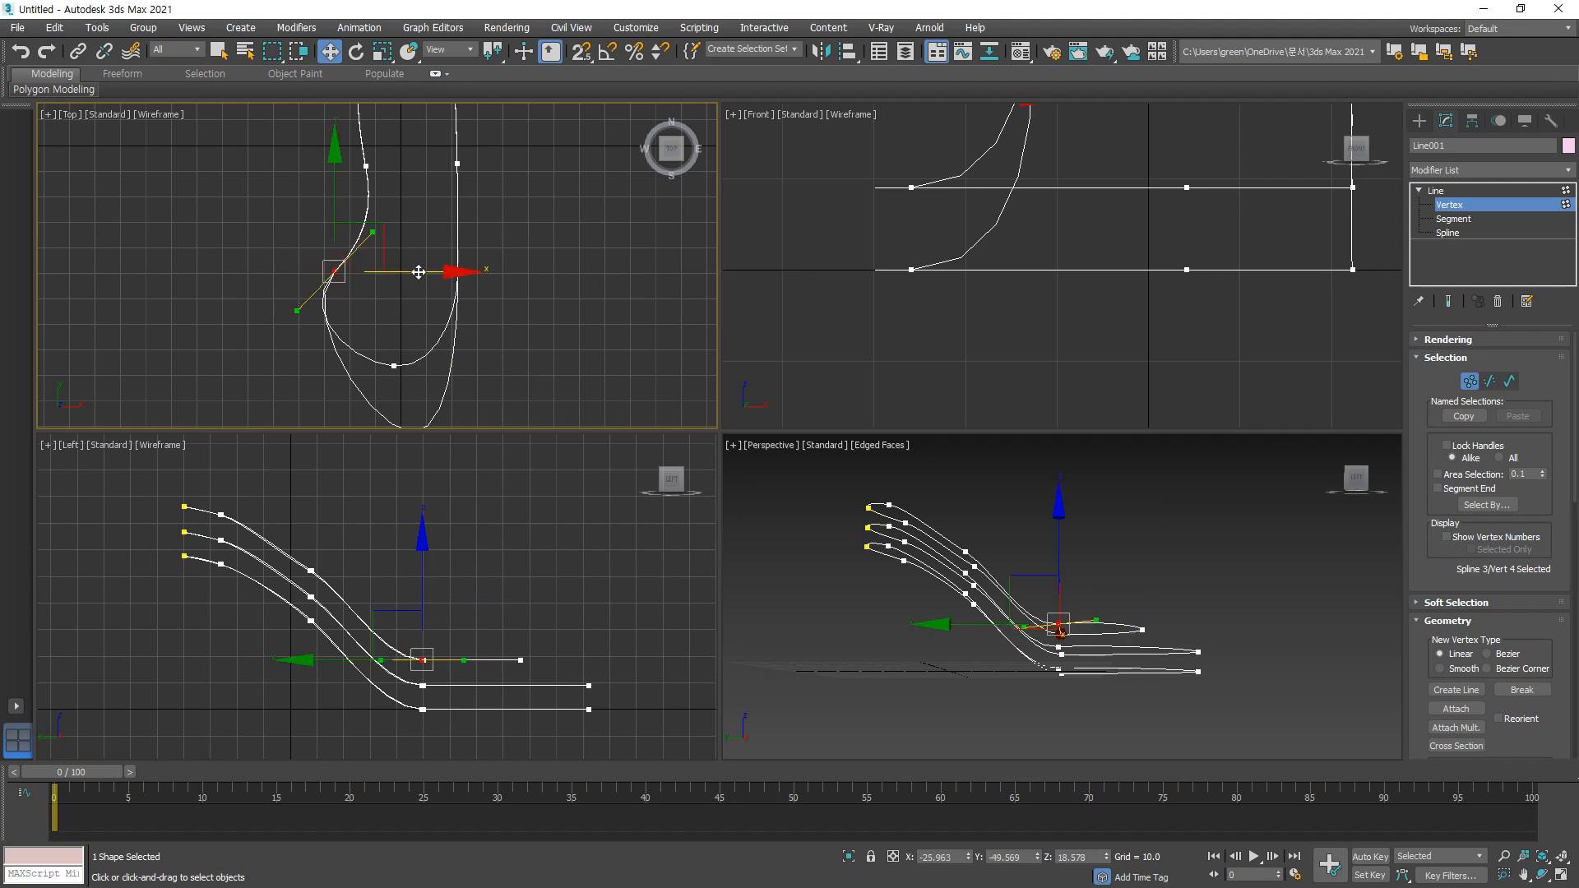
pyautogui.click(366, 165)
pyautogui.moveTo(366, 165); pyautogui.dragTo(345, 163)
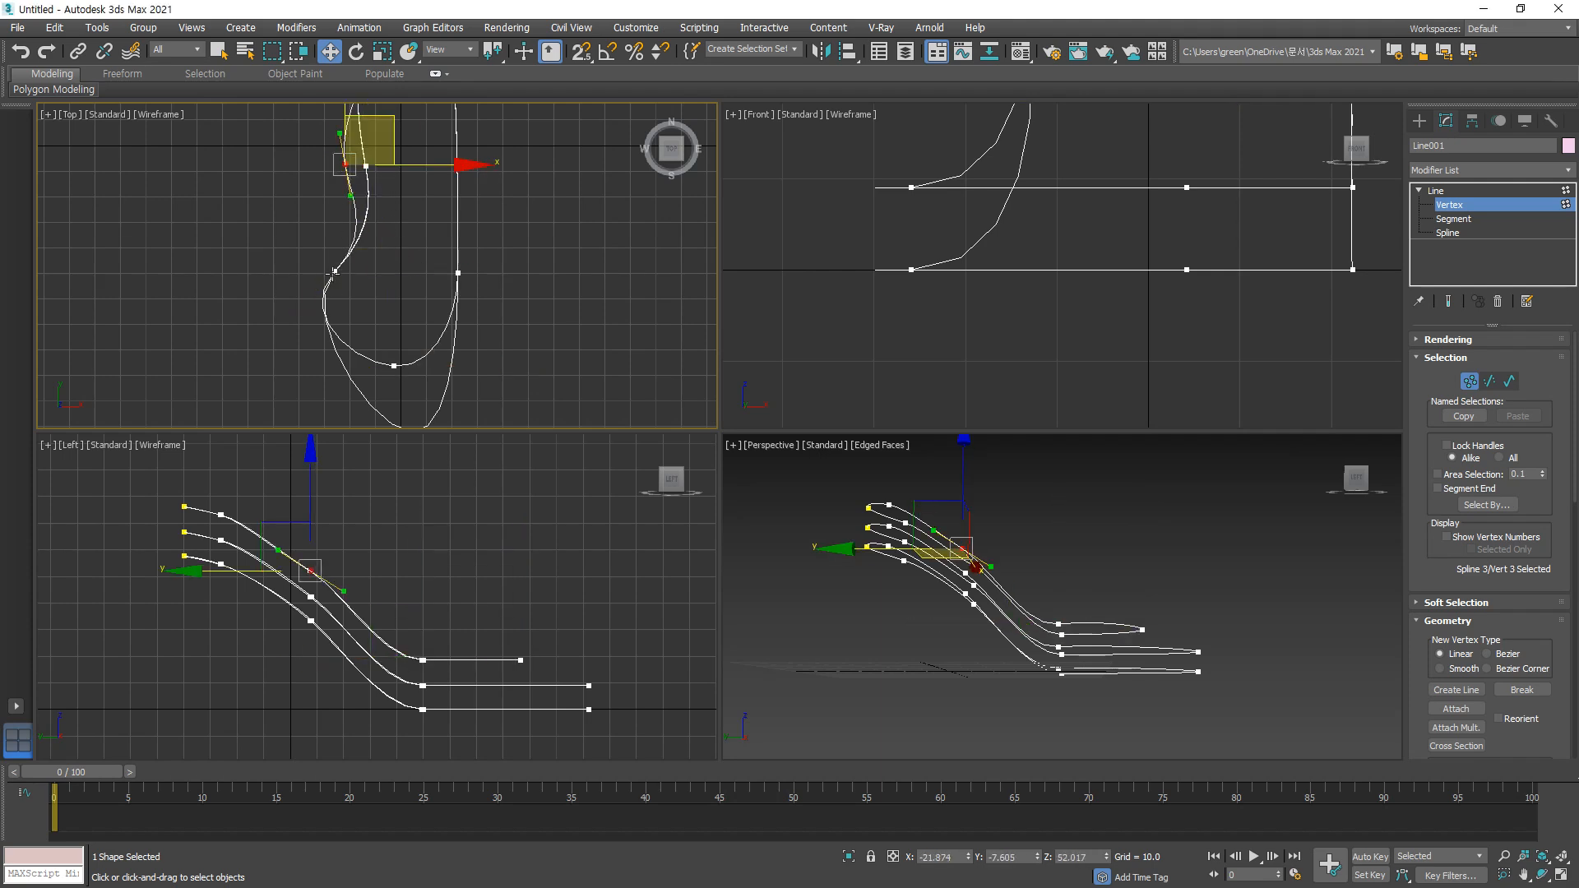
pyautogui.click(334, 272)
pyautogui.moveTo(293, 309); pyautogui.dragTo(317, 331)
pyautogui.moveTo(401, 272); pyautogui.dragTo(385, 272)
pyautogui.moveTo(412, 177); pyautogui.dragTo(358, 240, button='middle')
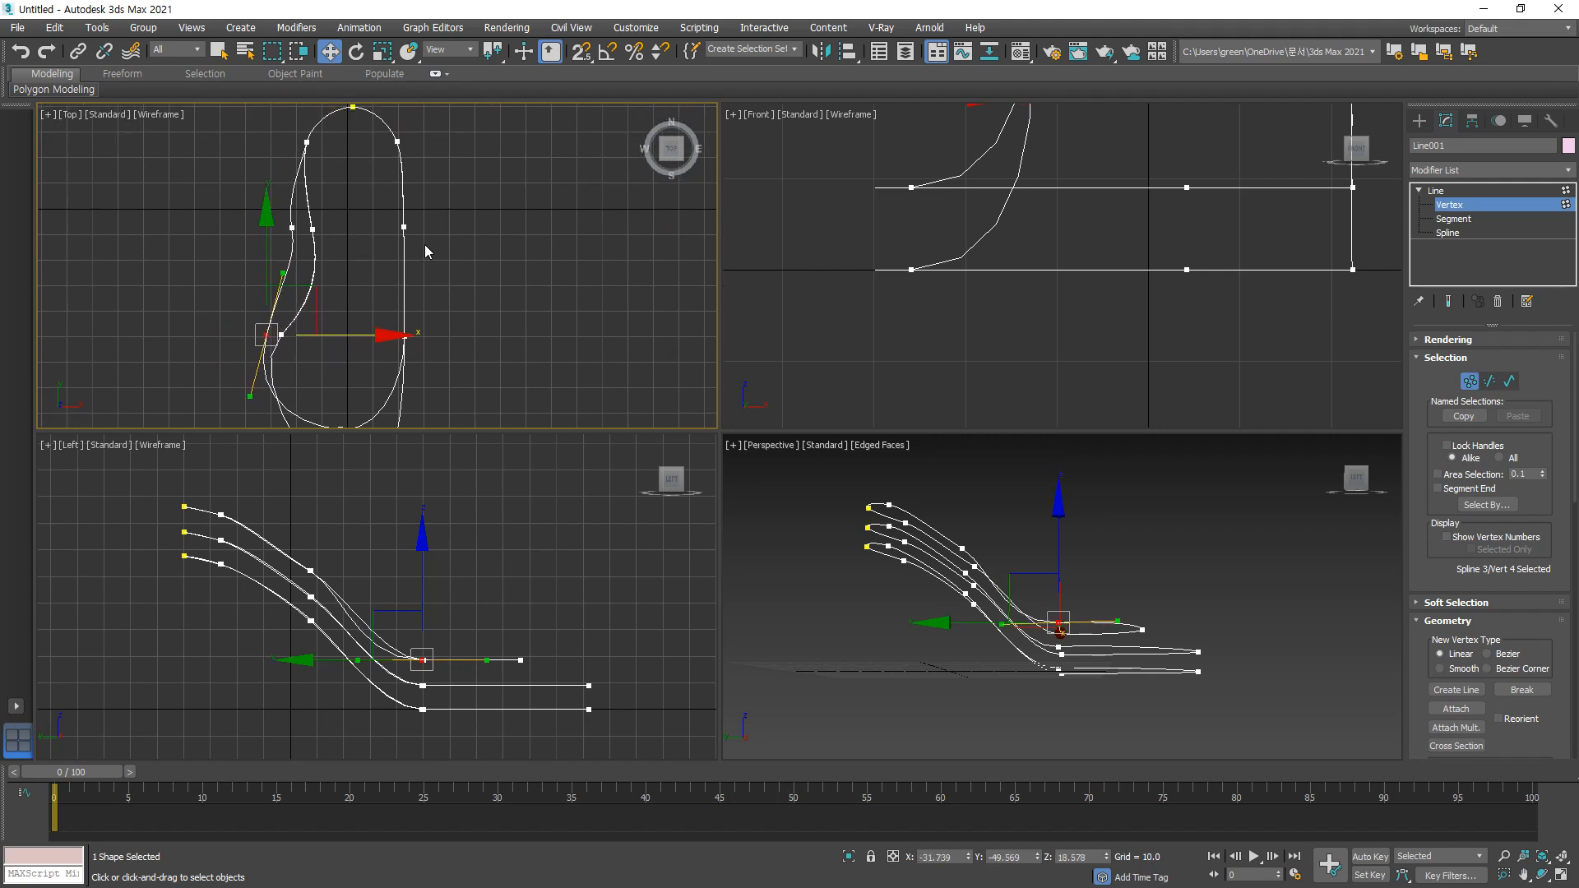
pyautogui.moveTo(308, 187); pyautogui.dragTo(304, 224, button='middle')
pyautogui.click(289, 265)
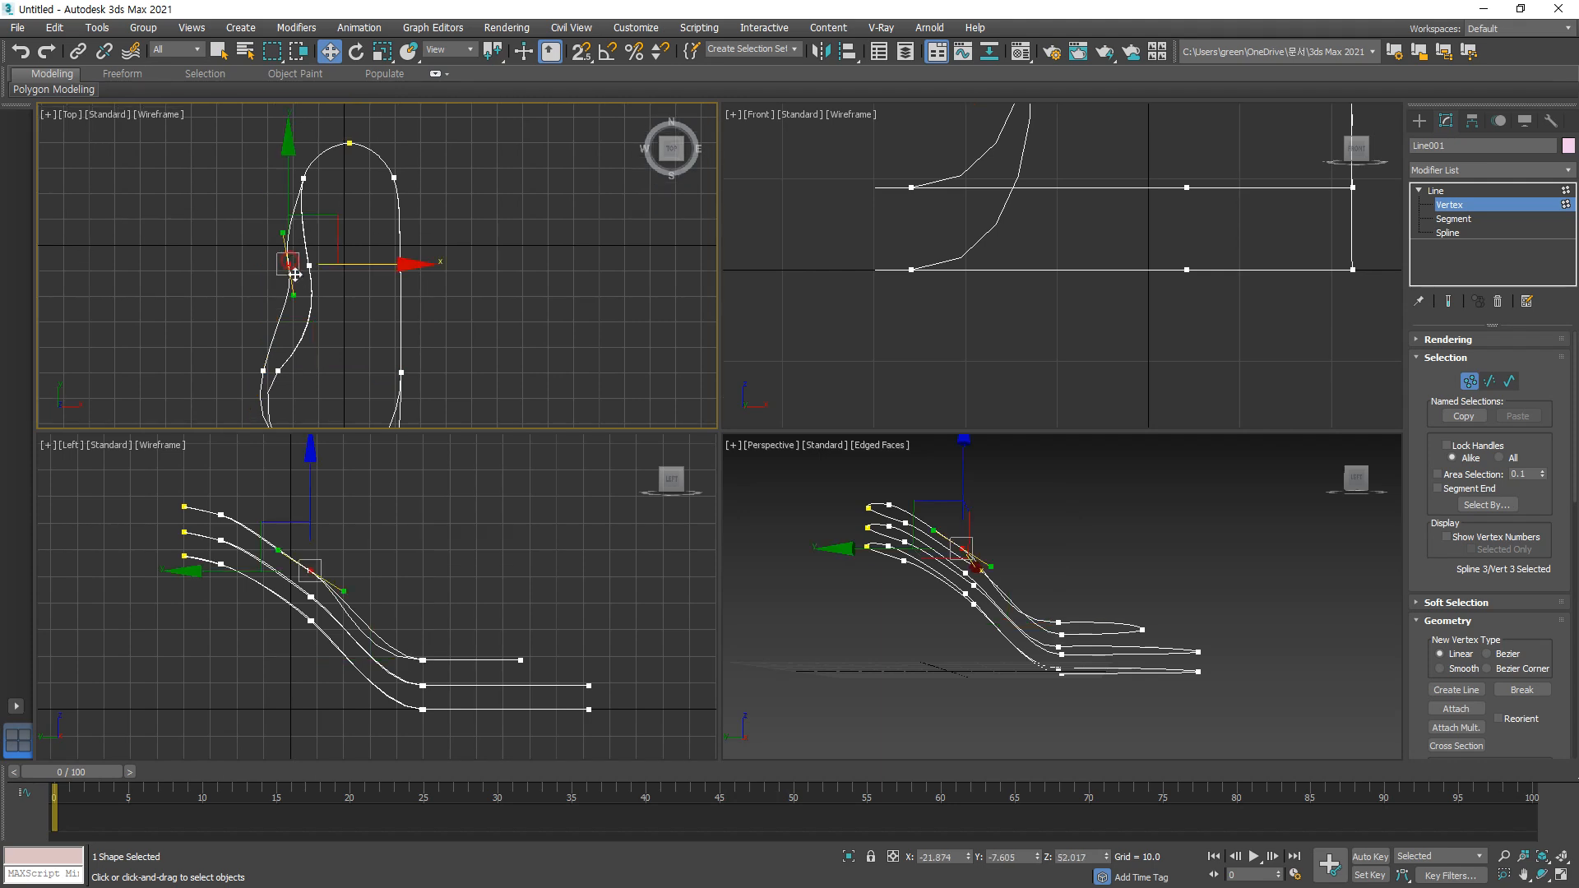
pyautogui.moveTo(297, 296); pyautogui.dragTo(286, 296)
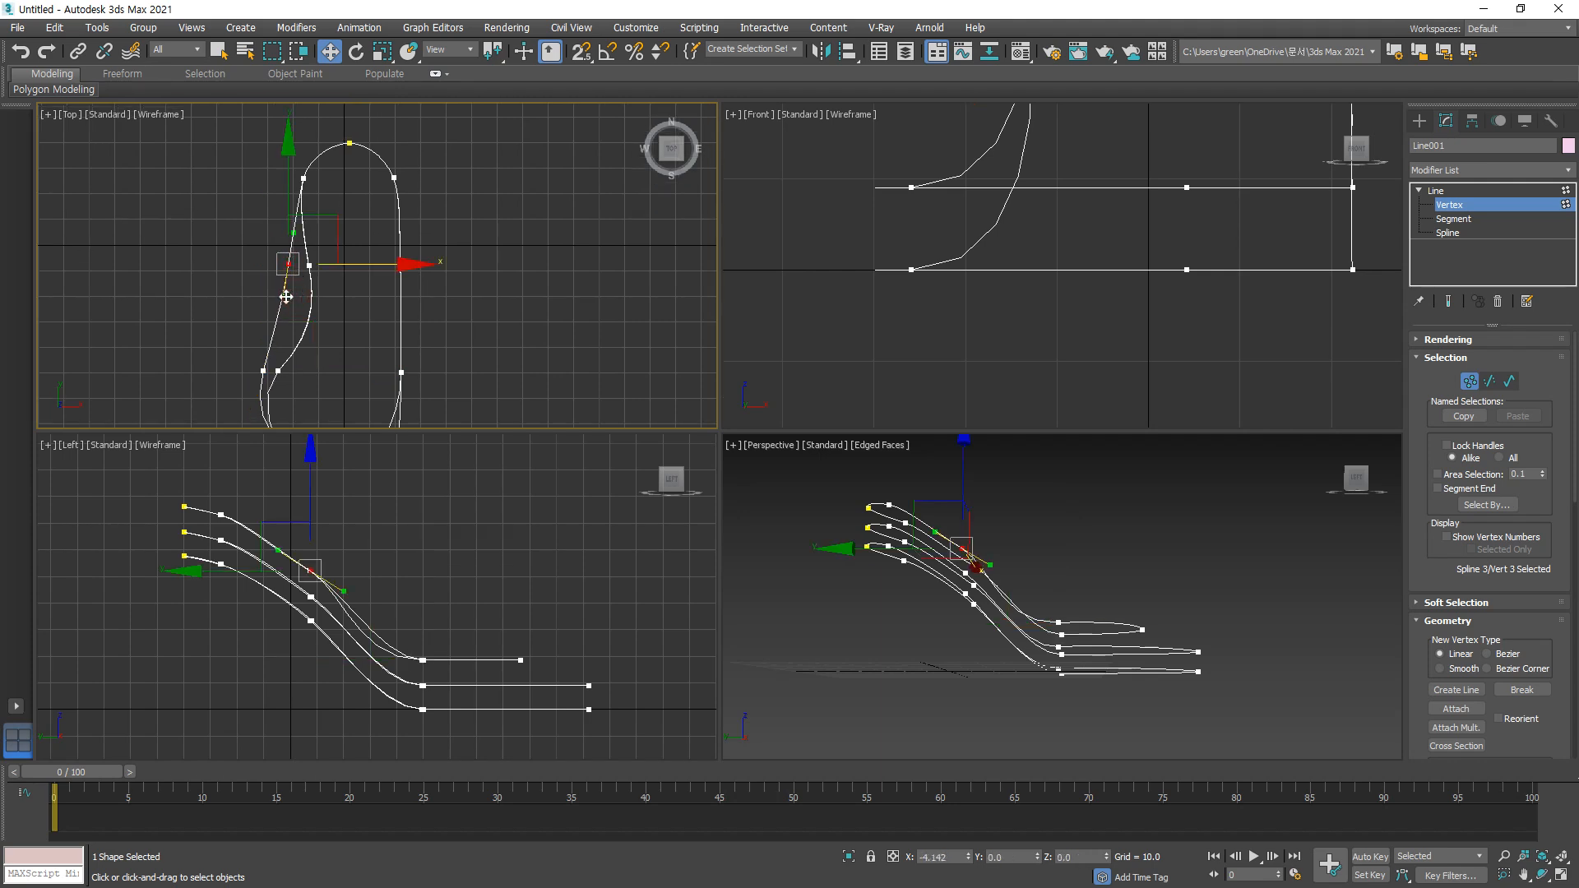
# Step: Move the top outline's inner heel vertex inward and adjust the adjacent waist vertex's Bezier handle to narrow the heel in the Top view
pyautogui.moveTo(380, 182); pyautogui.dragTo(362, 219, button='middle')
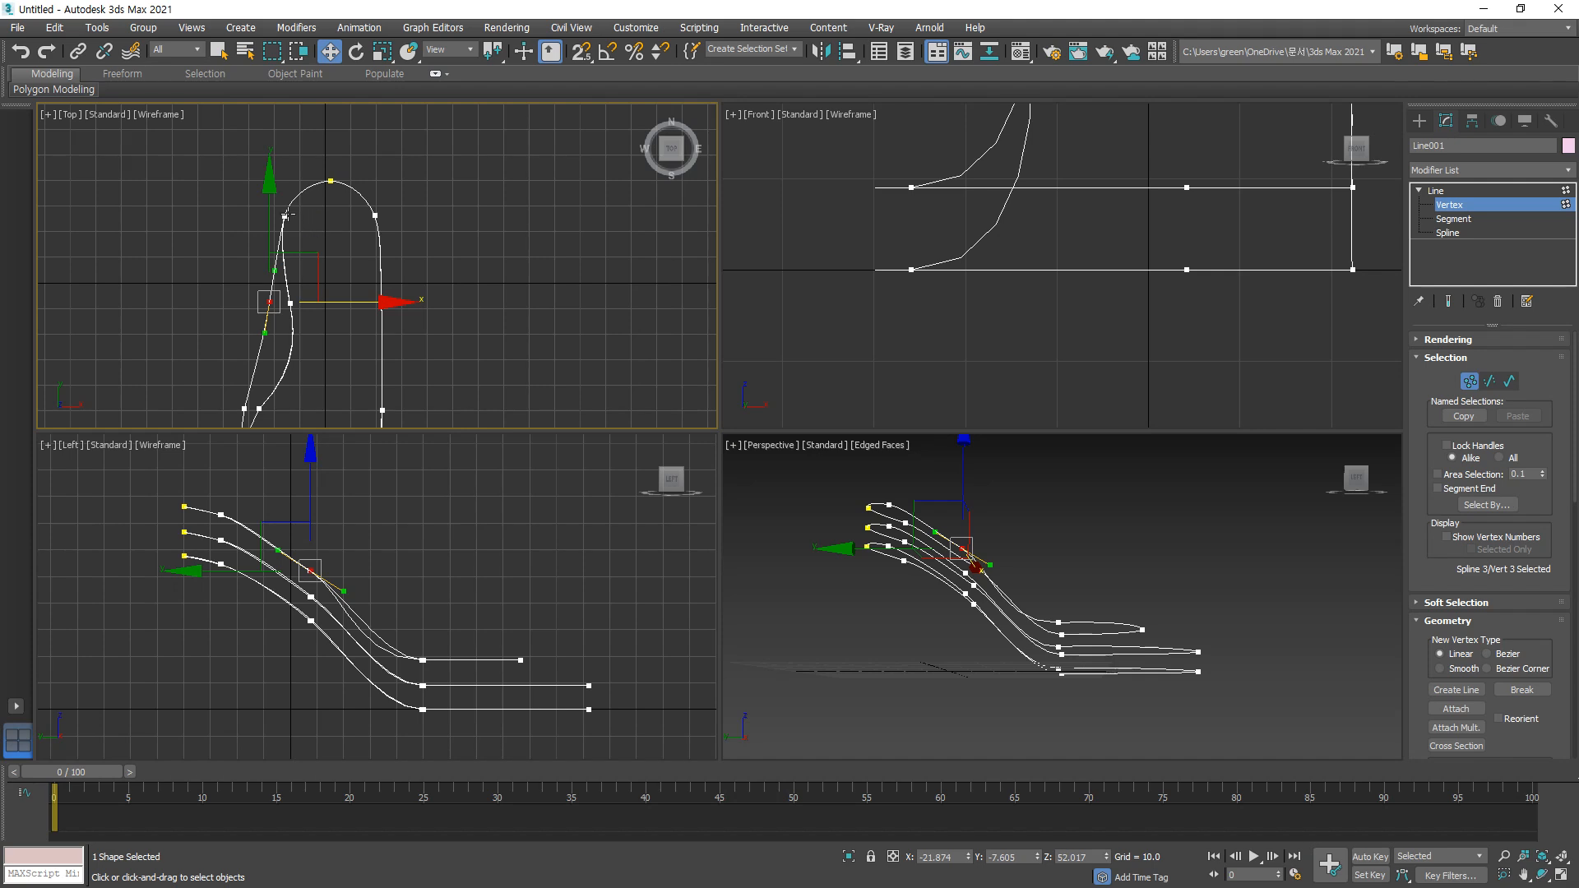
pyautogui.click(286, 216)
pyautogui.moveTo(297, 218); pyautogui.dragTo(353, 225)
pyautogui.click(338, 232)
pyautogui.scroll(2, 337, 220)
pyautogui.click(277, 220)
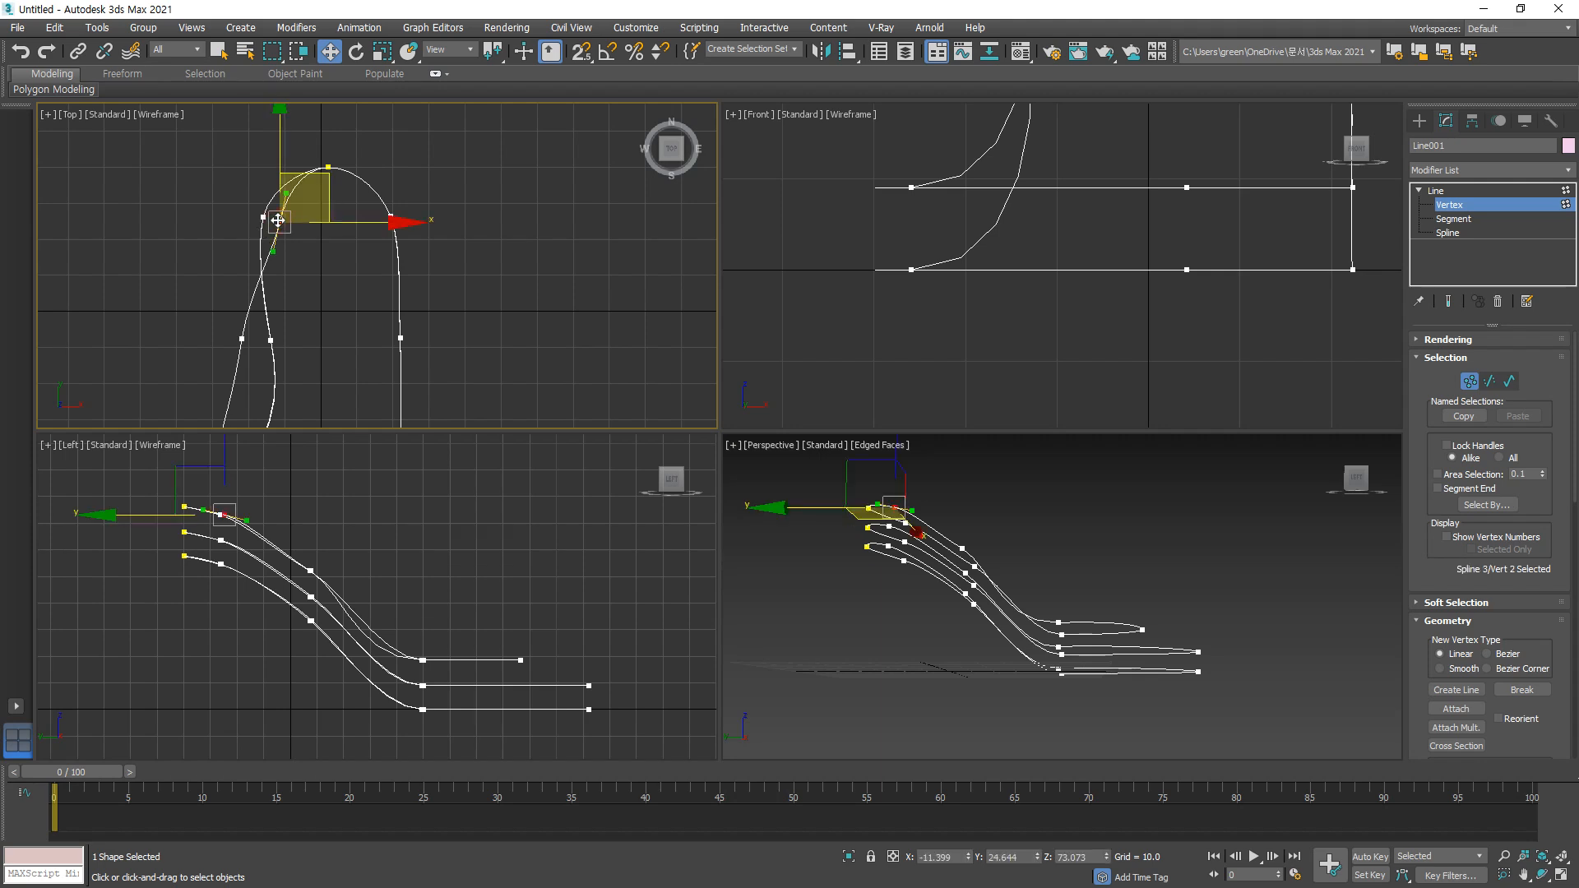
pyautogui.click(242, 339)
pyautogui.moveTo(237, 381); pyautogui.dragTo(230, 380)
# Step: Shift the top outline's outer heel and waist vertices slightly inward and its outer ball vertex slightly outward in the Top view
pyautogui.click(387, 216)
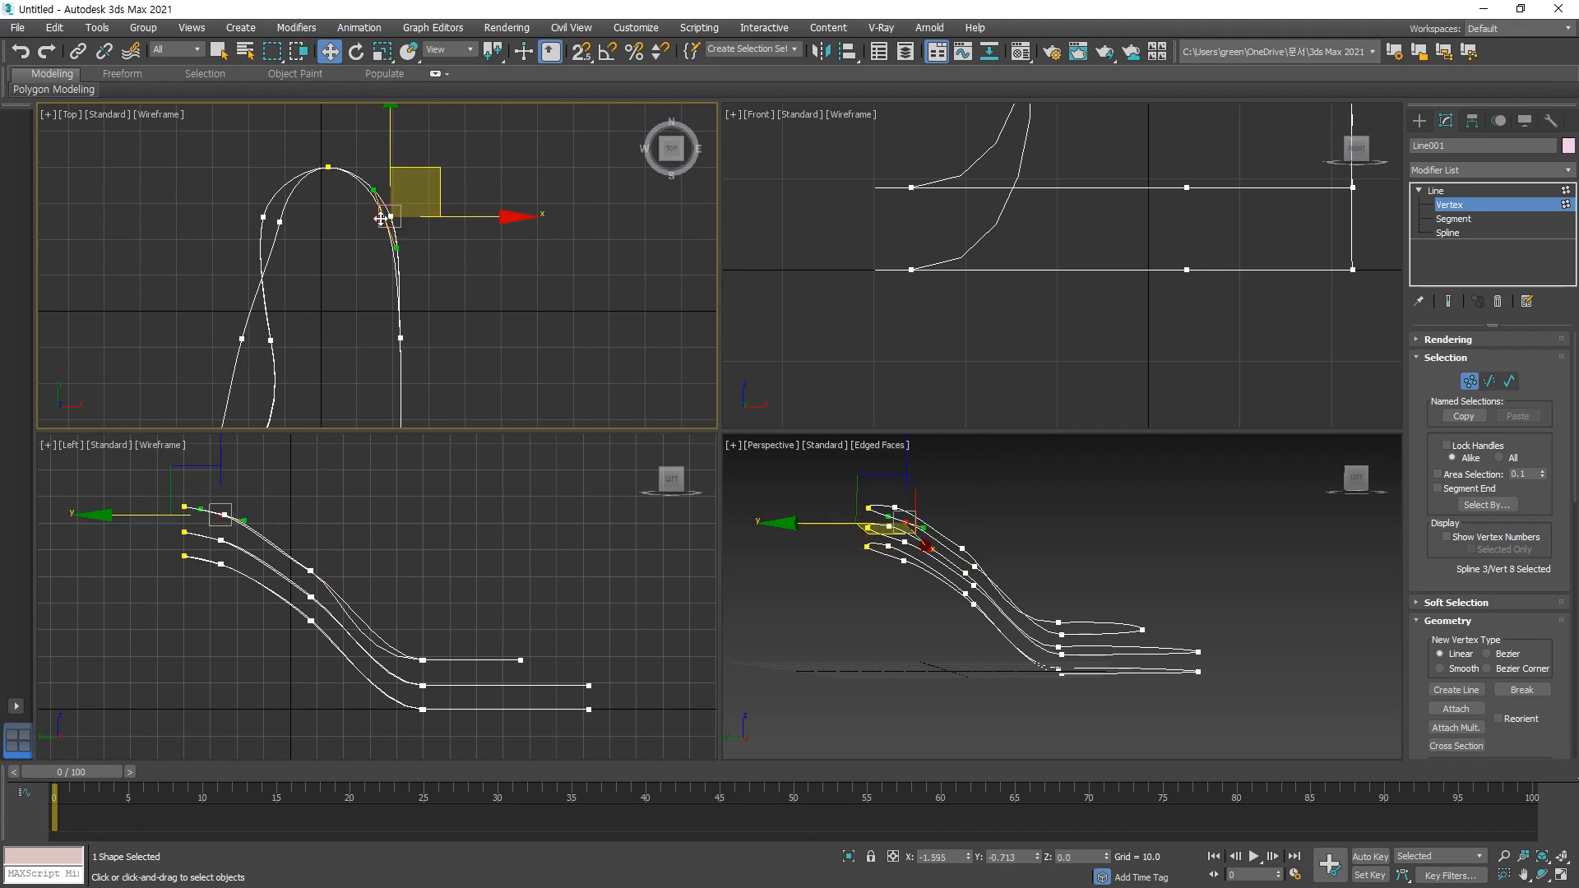
pyautogui.moveTo(424, 350); pyautogui.dragTo(416, 245, button='middle')
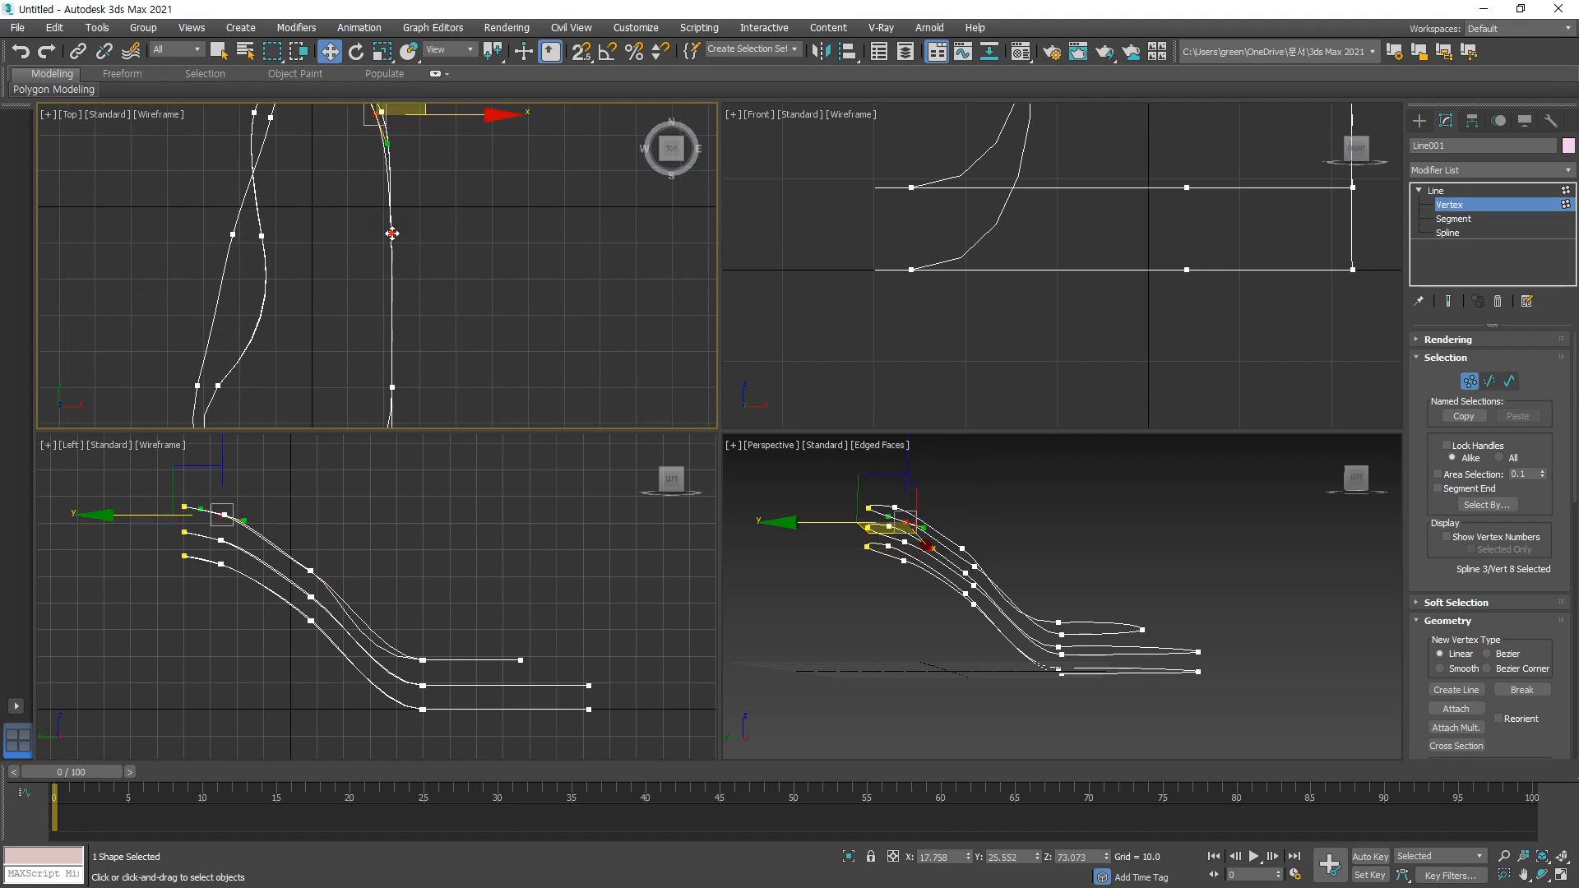
pyautogui.click(391, 234)
pyautogui.moveTo(424, 309)
pyautogui.mouseDown(button='middle')
pyautogui.moveTo(416, 319)
pyautogui.moveTo(435, 312)
pyautogui.mouseUp(button='middle')
pyautogui.click(398, 303)
pyautogui.scroll(-2, 448, 311)
pyautogui.scroll(-2, 393, 145)
pyautogui.moveTo(393, 144); pyautogui.dragTo(368, 231, button='middle')
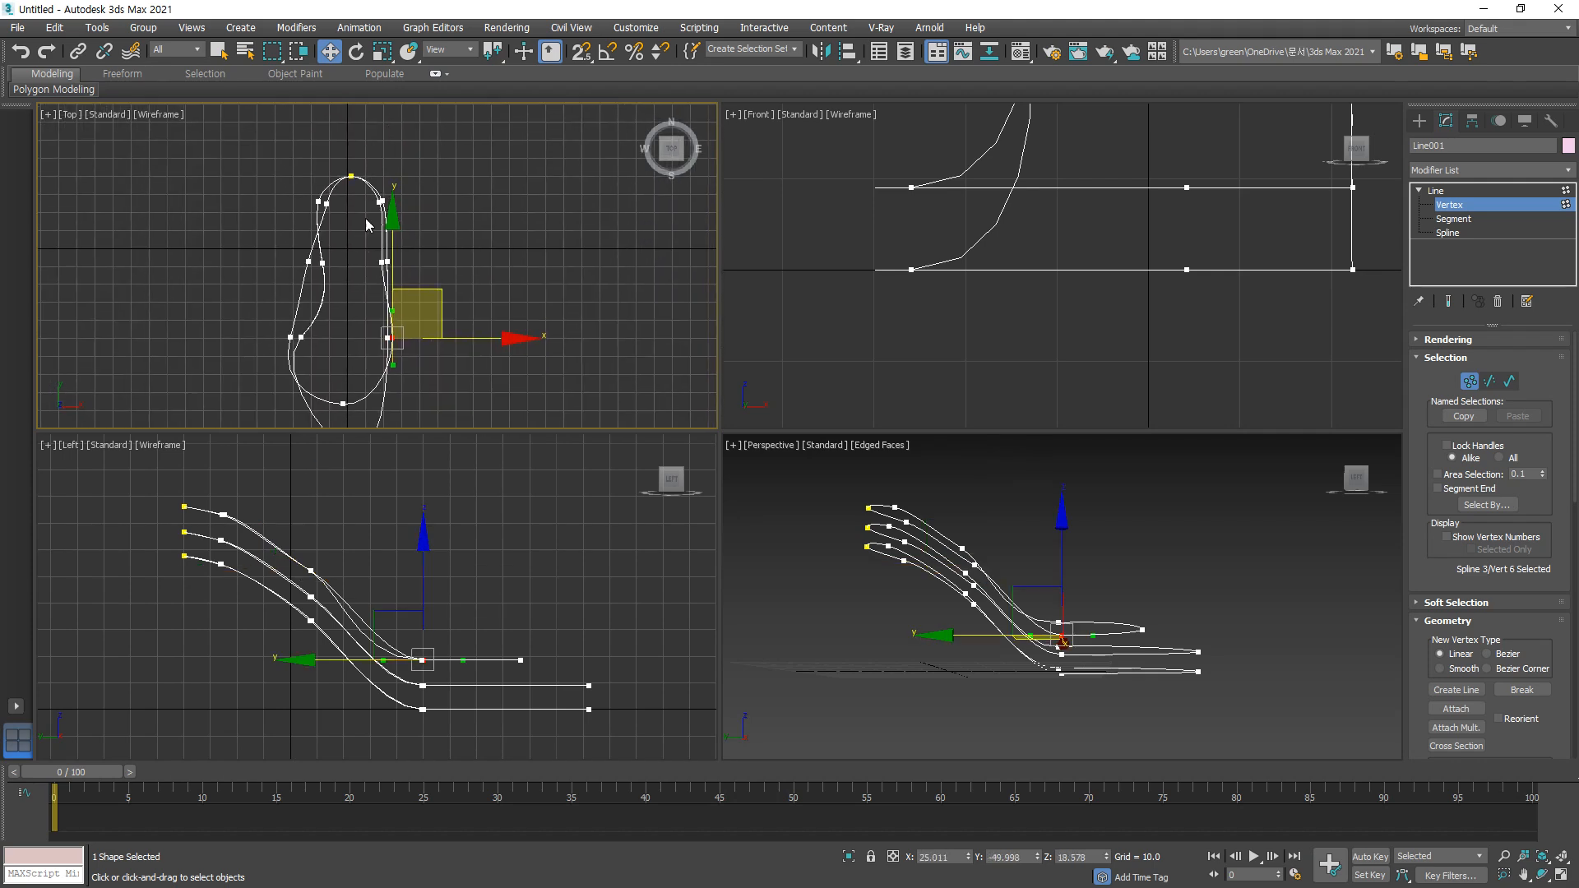
pyautogui.moveTo(359, 182)
pyautogui.mouseDown()
pyautogui.moveTo(277, 353)
pyautogui.moveTo(411, 309)
pyautogui.moveTo(382, 177)
pyautogui.moveTo(355, 173)
pyautogui.mouseUp()
# Step: Tilt the Bezier handles of the top outline's two ball vertices along the slope and raise both vertices in the Left view
pyautogui.click(490, 522)
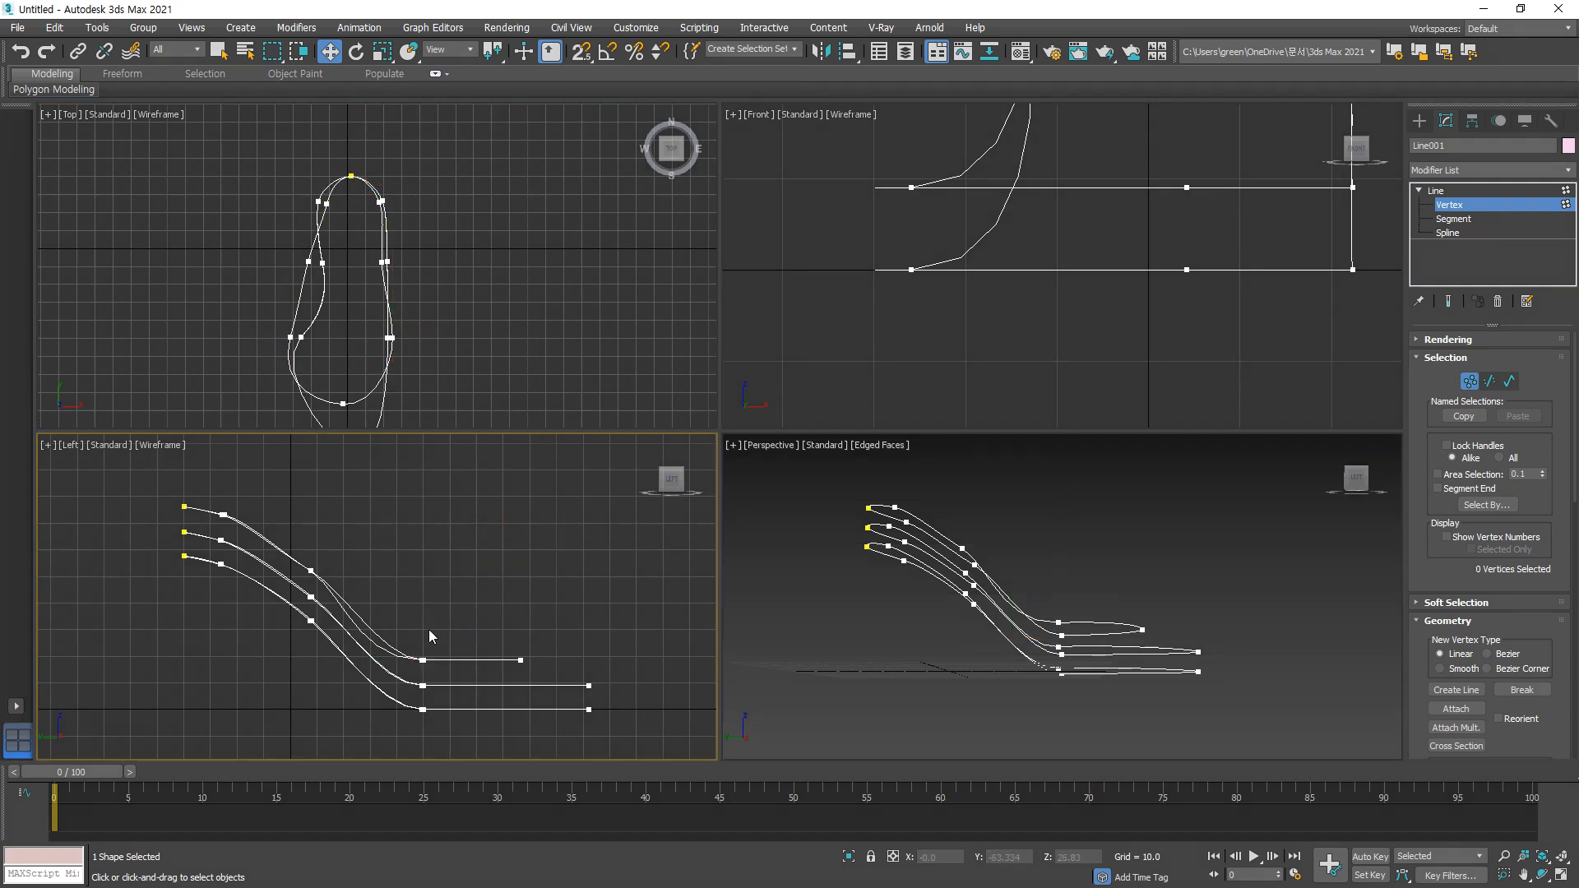
pyautogui.scroll(1, 494, 640)
pyautogui.moveTo(353, 386); pyautogui.dragTo(356, 364, button='middle')
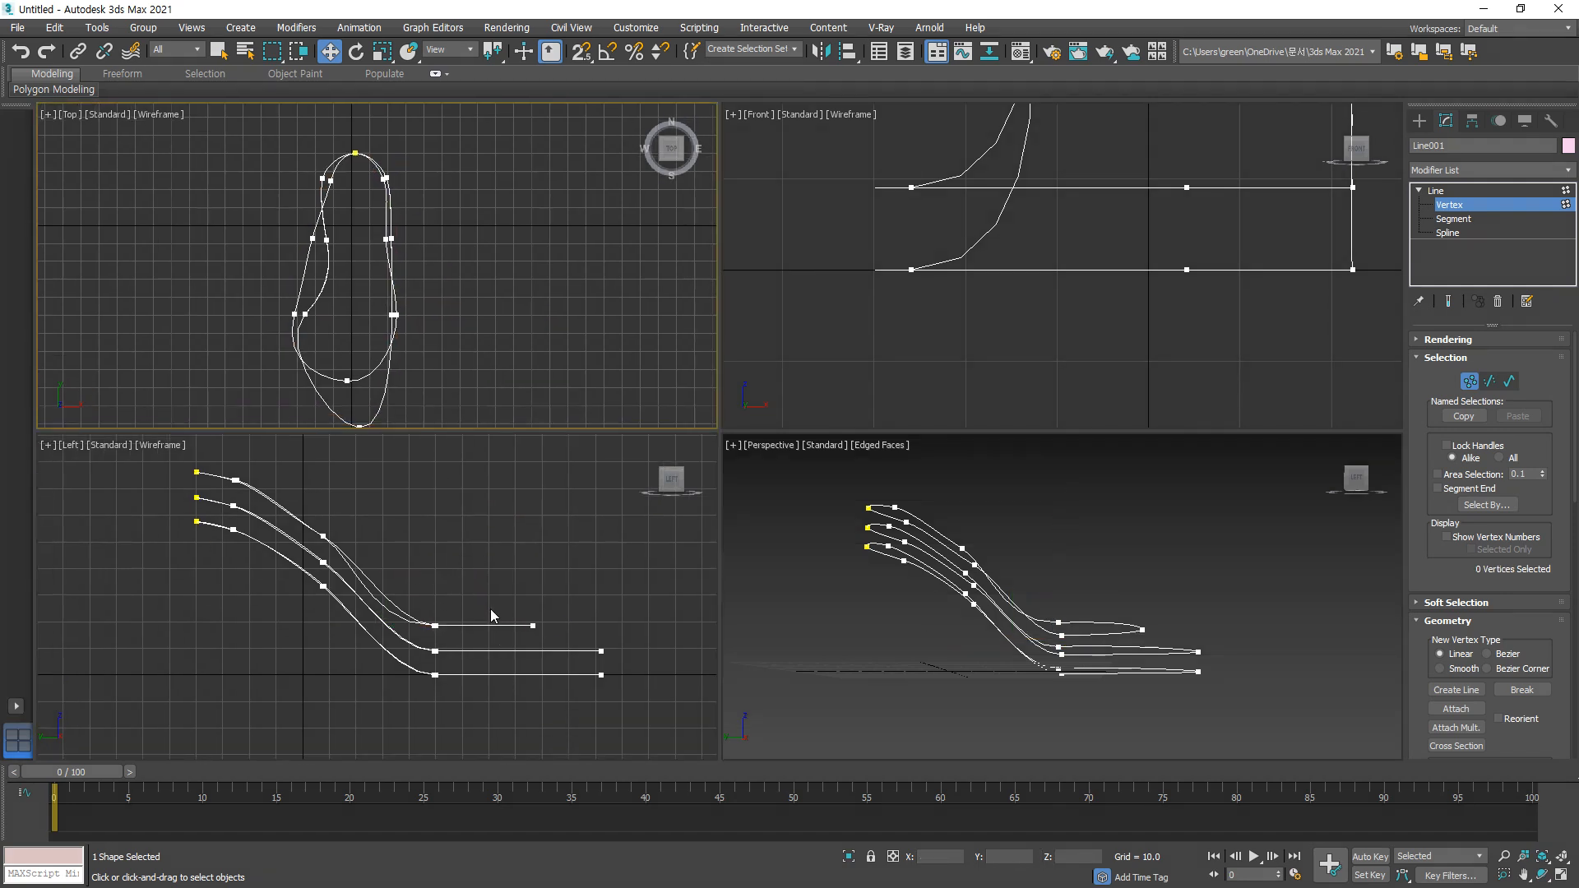
pyautogui.scroll(1, 490, 608)
pyautogui.moveTo(435, 647); pyautogui.dragTo(344, 597)
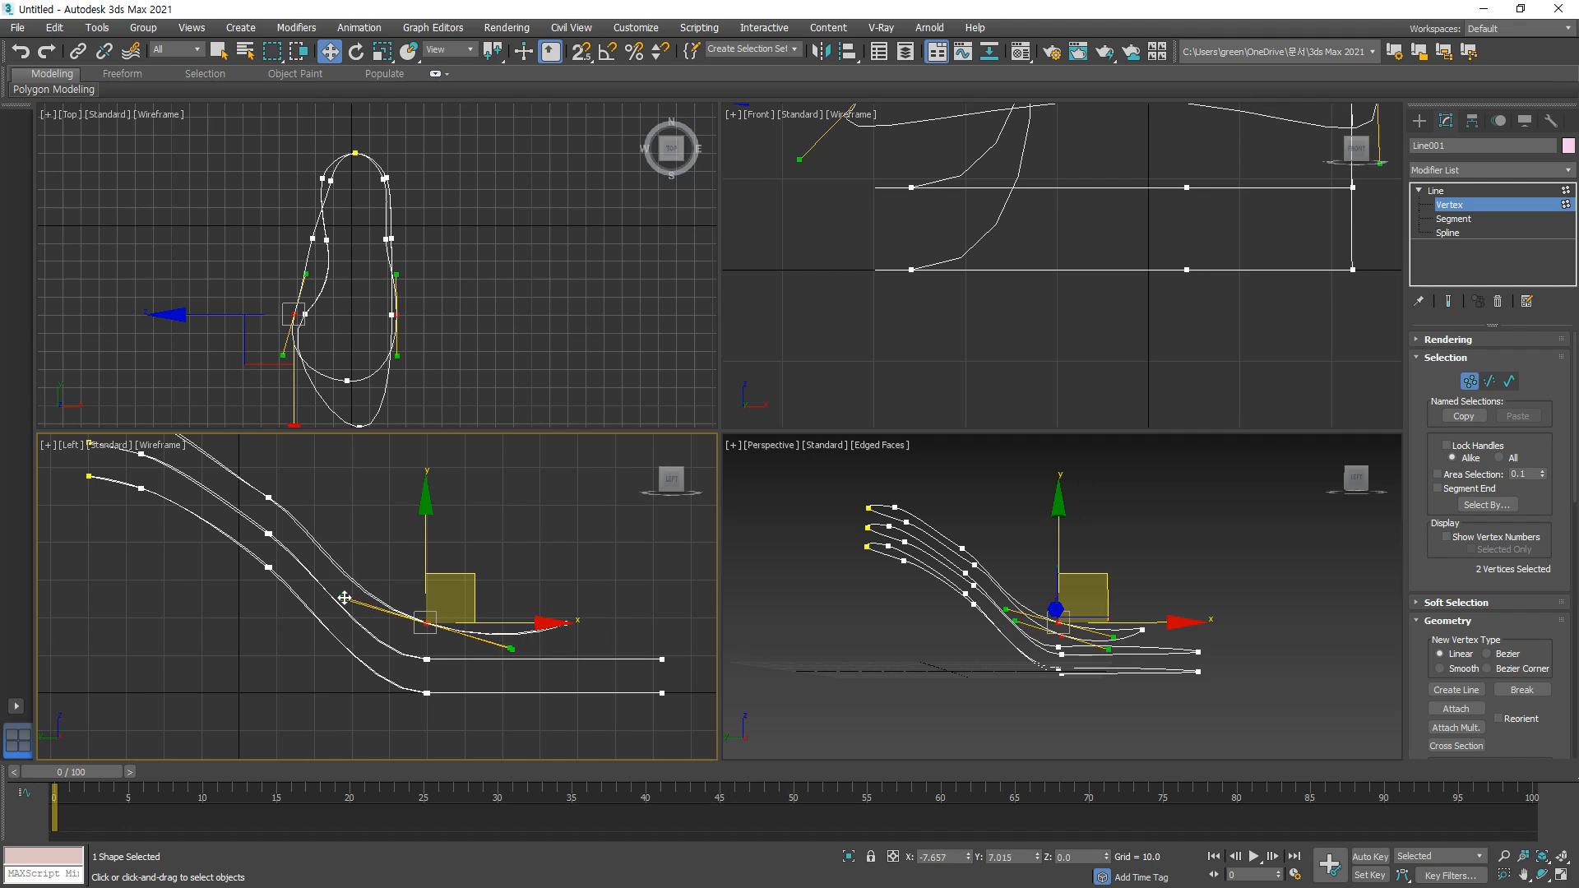
pyautogui.click(426, 622)
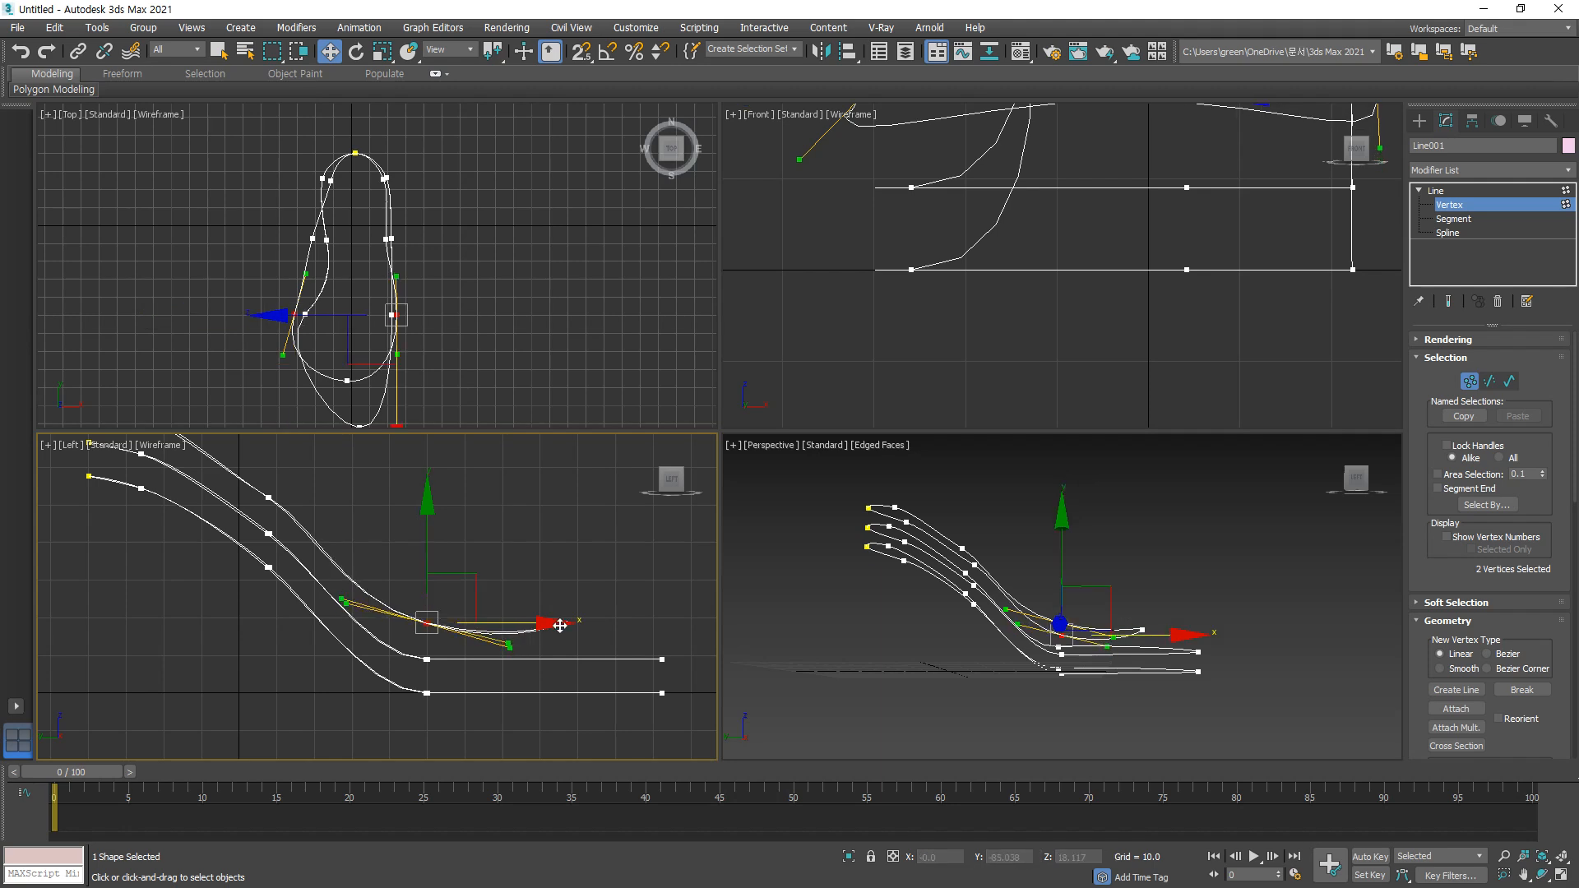
pyautogui.scroll(2, 470, 647)
pyautogui.moveTo(420, 600); pyautogui.dragTo(419, 584)
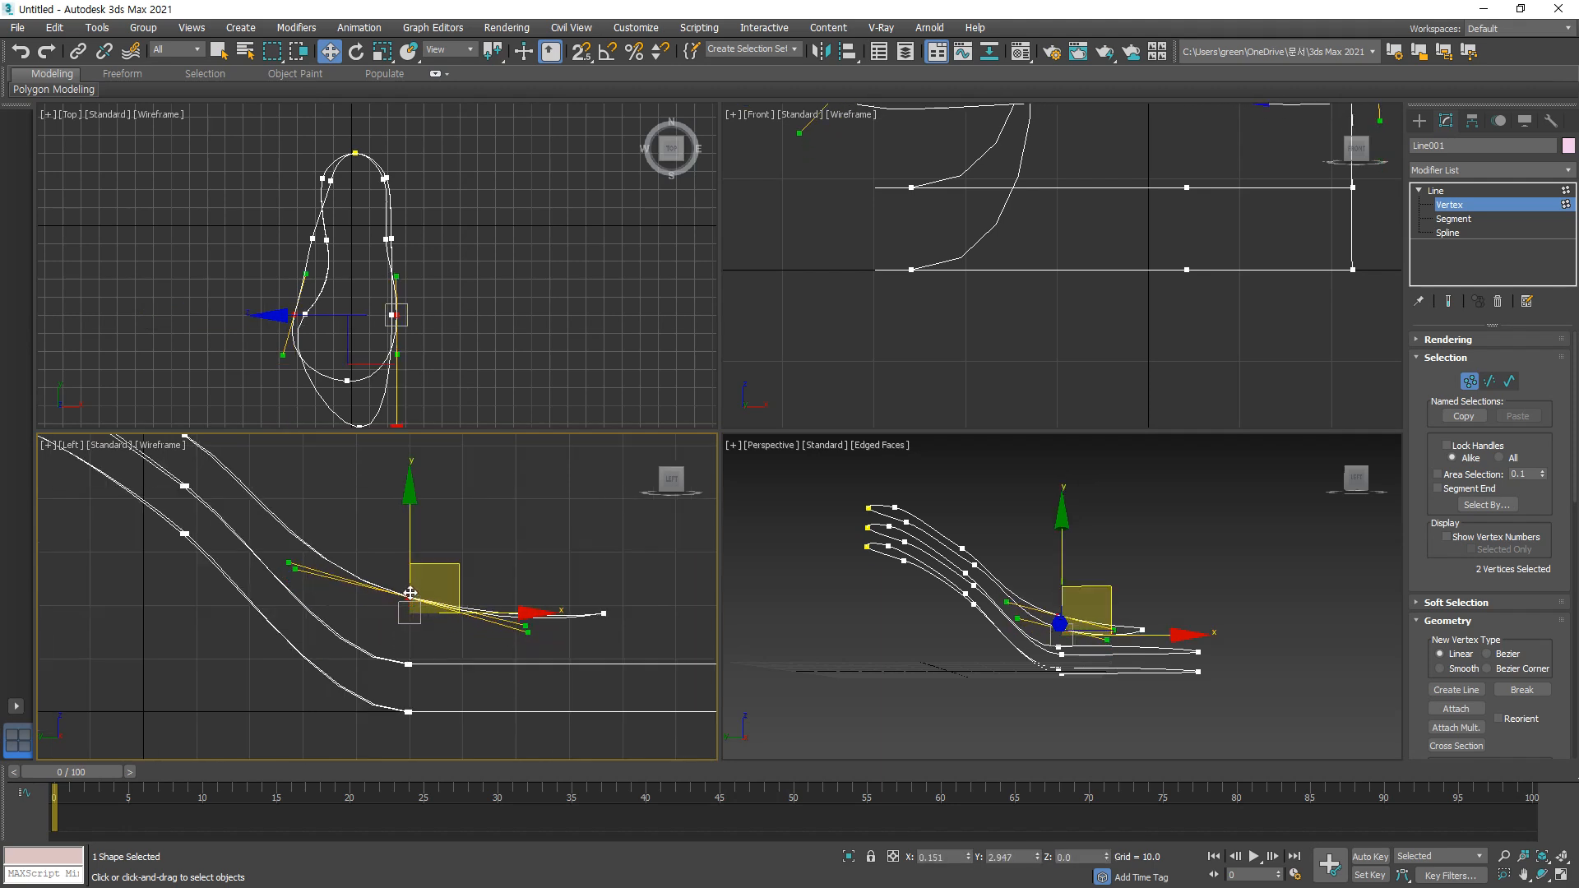
pyautogui.click(430, 560)
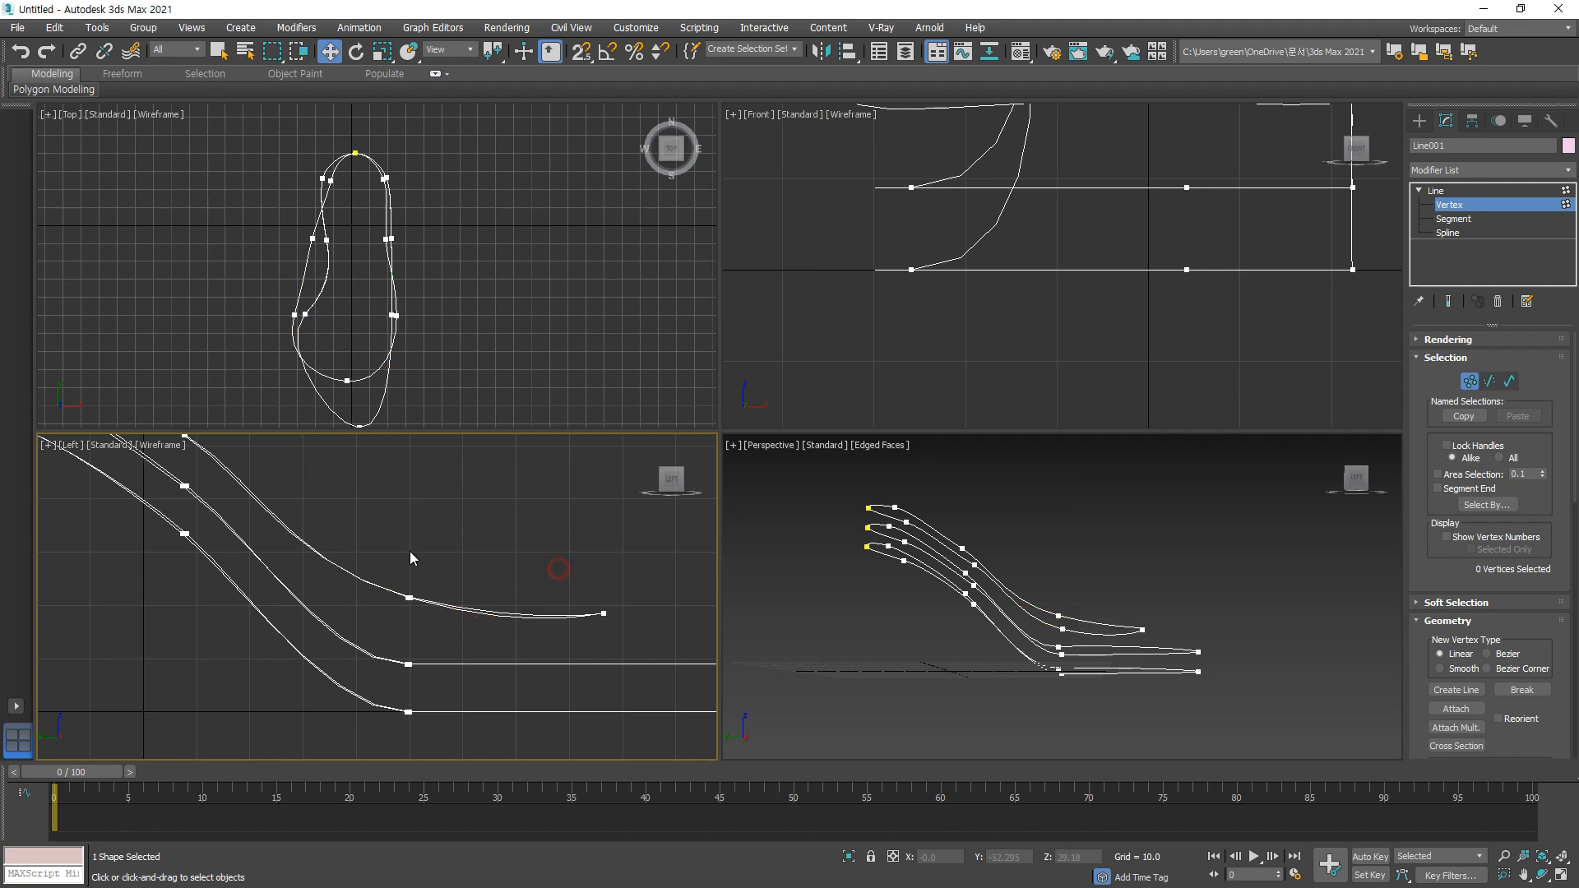
# Step: Raise the top outline's waist vertices and its three heel vertices above the middle outline in the Left view
pyautogui.moveTo(280, 543); pyautogui.dragTo(447, 668, button='middle')
pyautogui.moveTo(372, 627); pyautogui.dragTo(402, 558)
pyautogui.moveTo(195, 525); pyautogui.dragTo(268, 604, button='middle')
pyautogui.moveTo(188, 536); pyautogui.dragTo(225, 513)
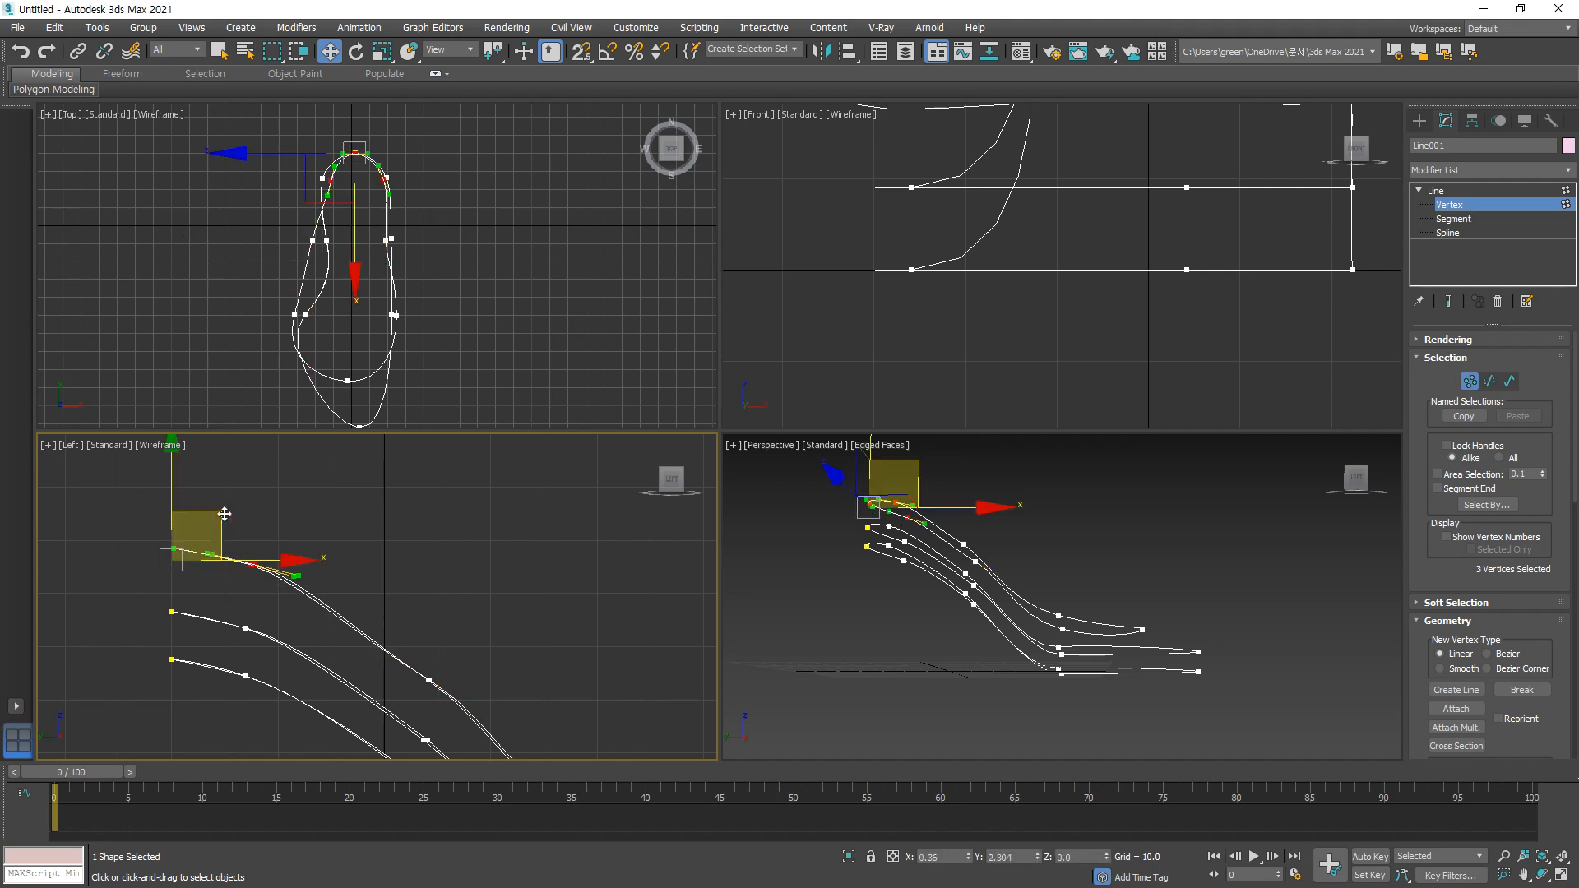
pyautogui.click(483, 712)
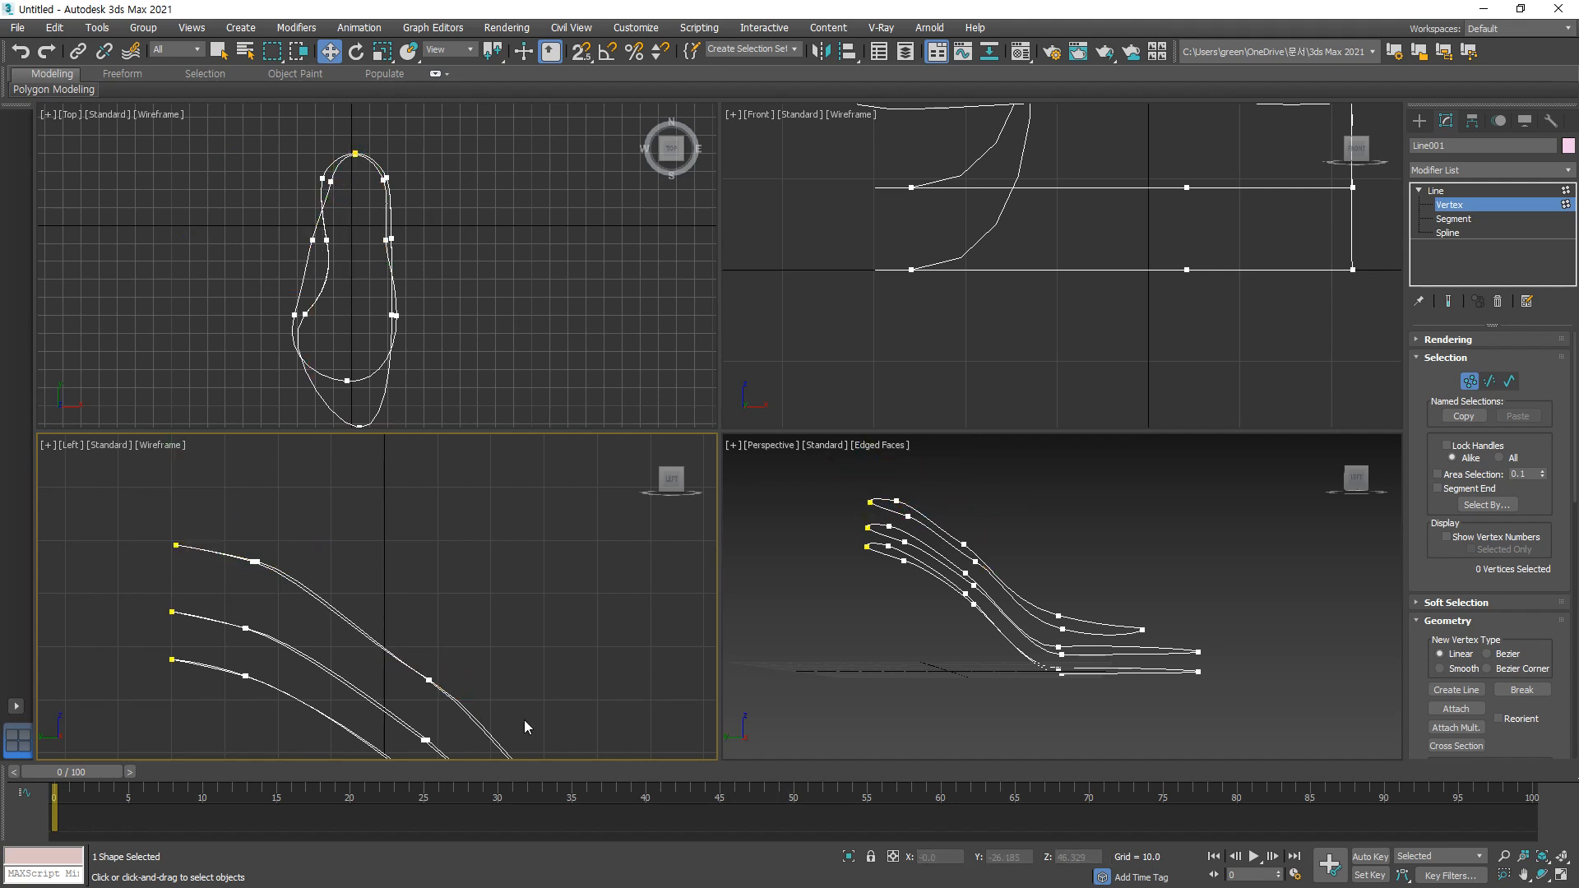
pyautogui.press('z')
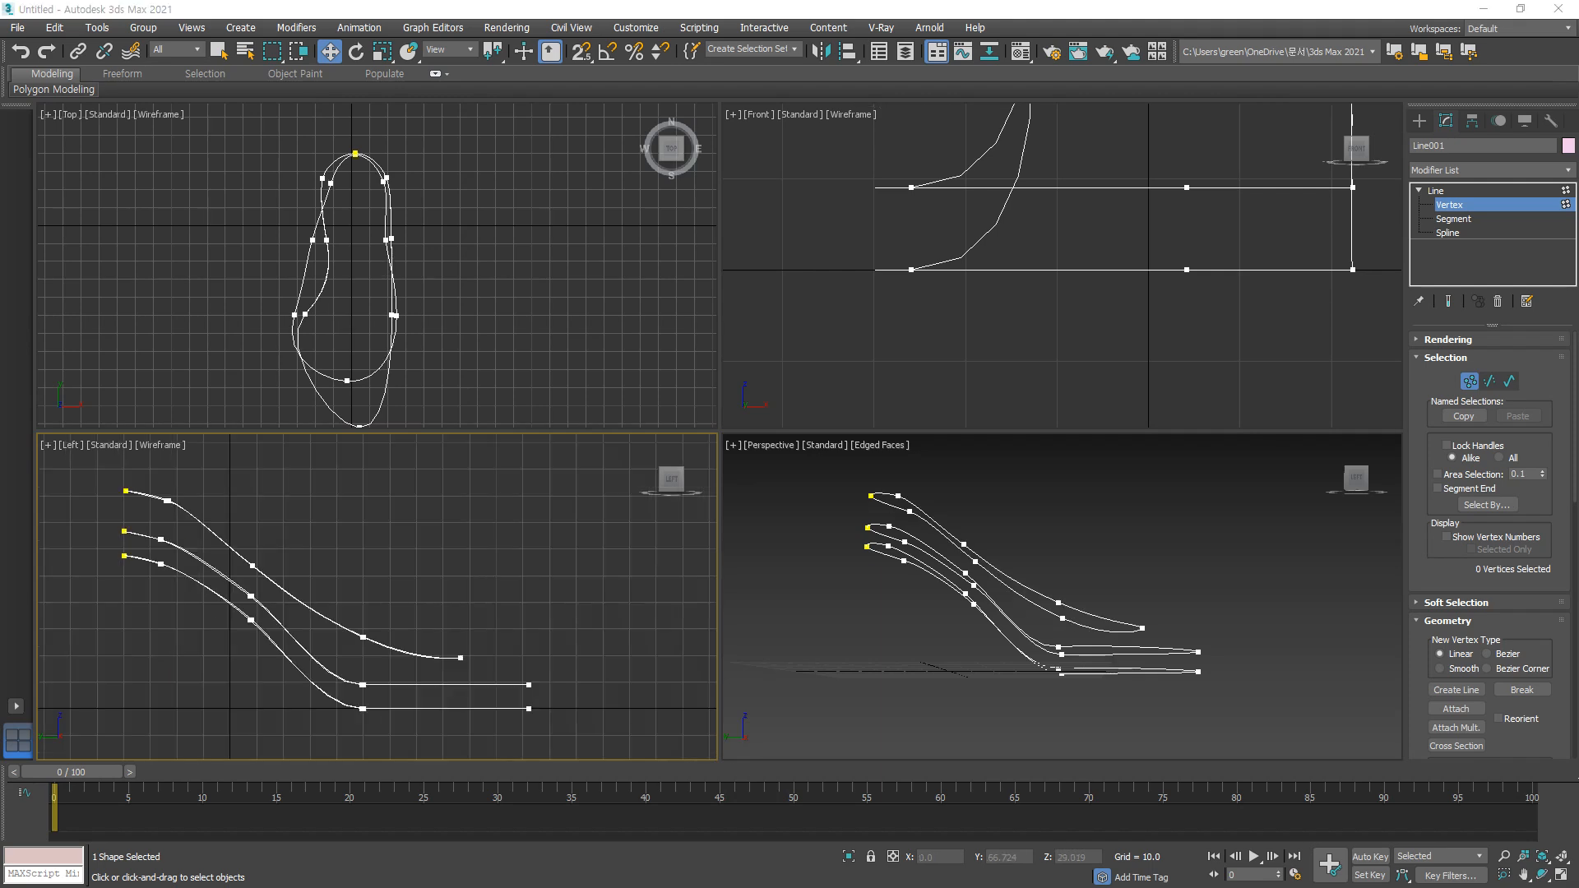
# Step: Move the middle outline's rearmost heel vertex back about 2.3 units in the Top view to bulge the heel
pyautogui.scroll(3, 152, 531)
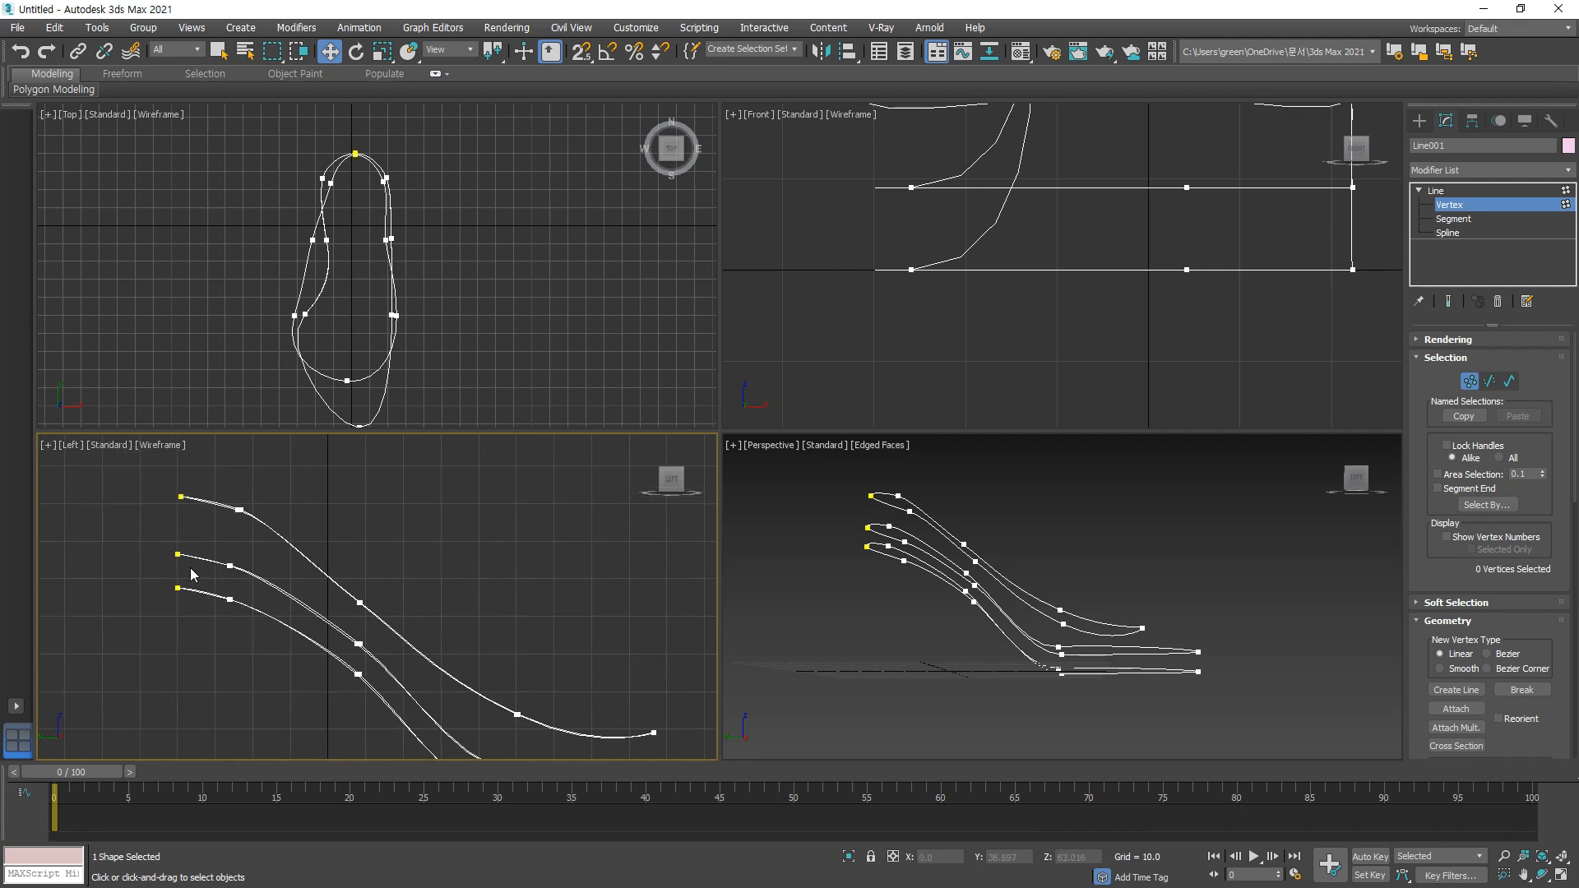
pyautogui.moveTo(150, 530); pyautogui.dragTo(144, 539)
pyautogui.press('Escape')
pyautogui.rightClick(370, 130)
pyautogui.scroll(5, 368, 134)
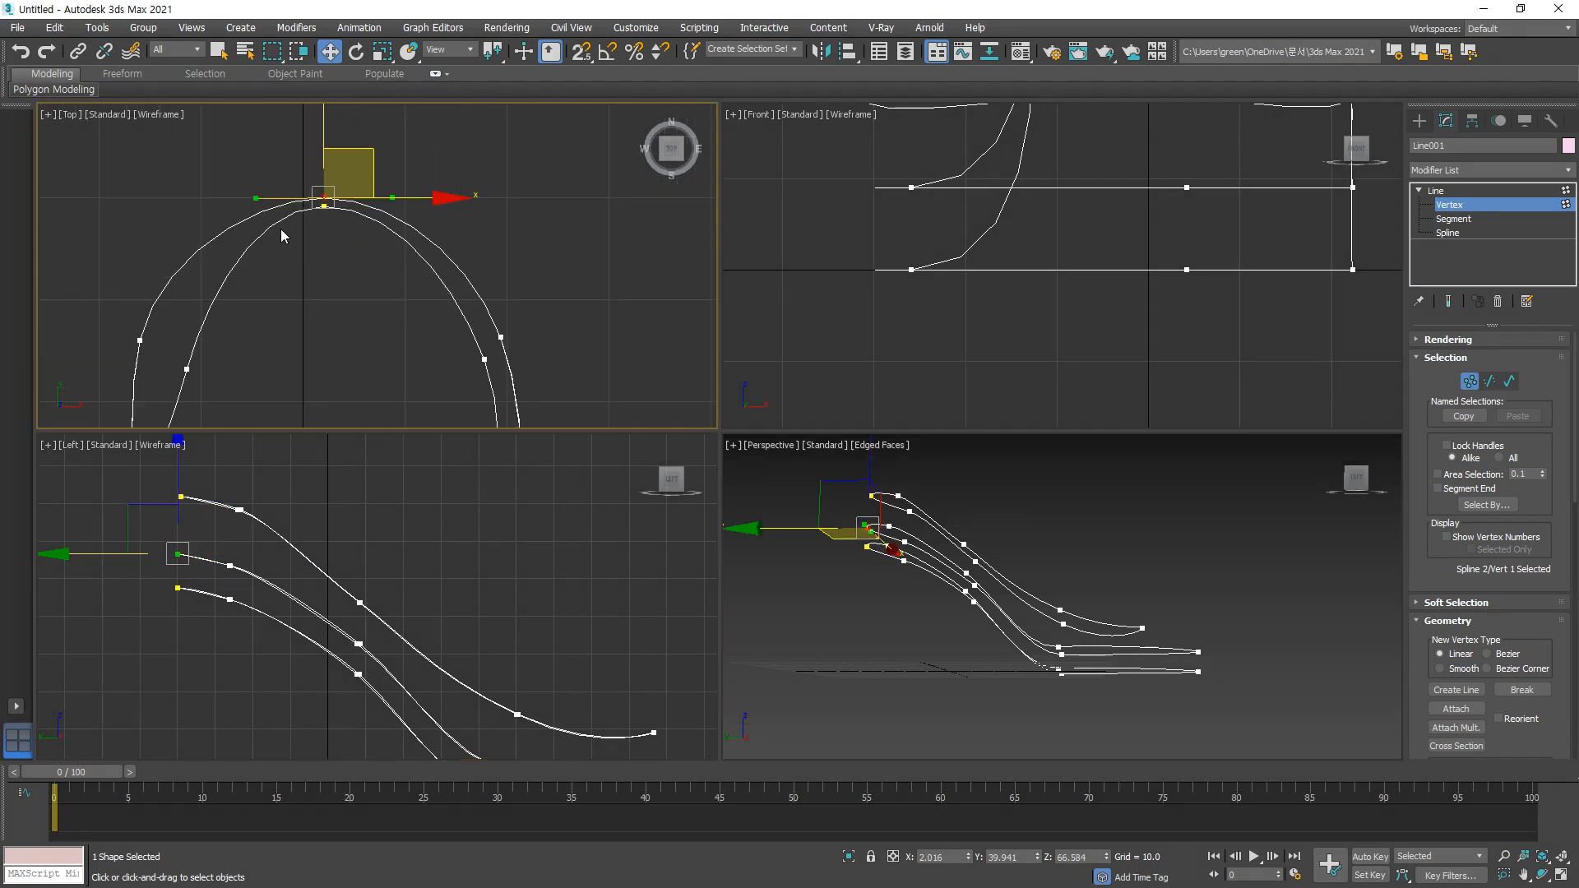
pyautogui.moveTo(326, 139); pyautogui.dragTo(325, 117)
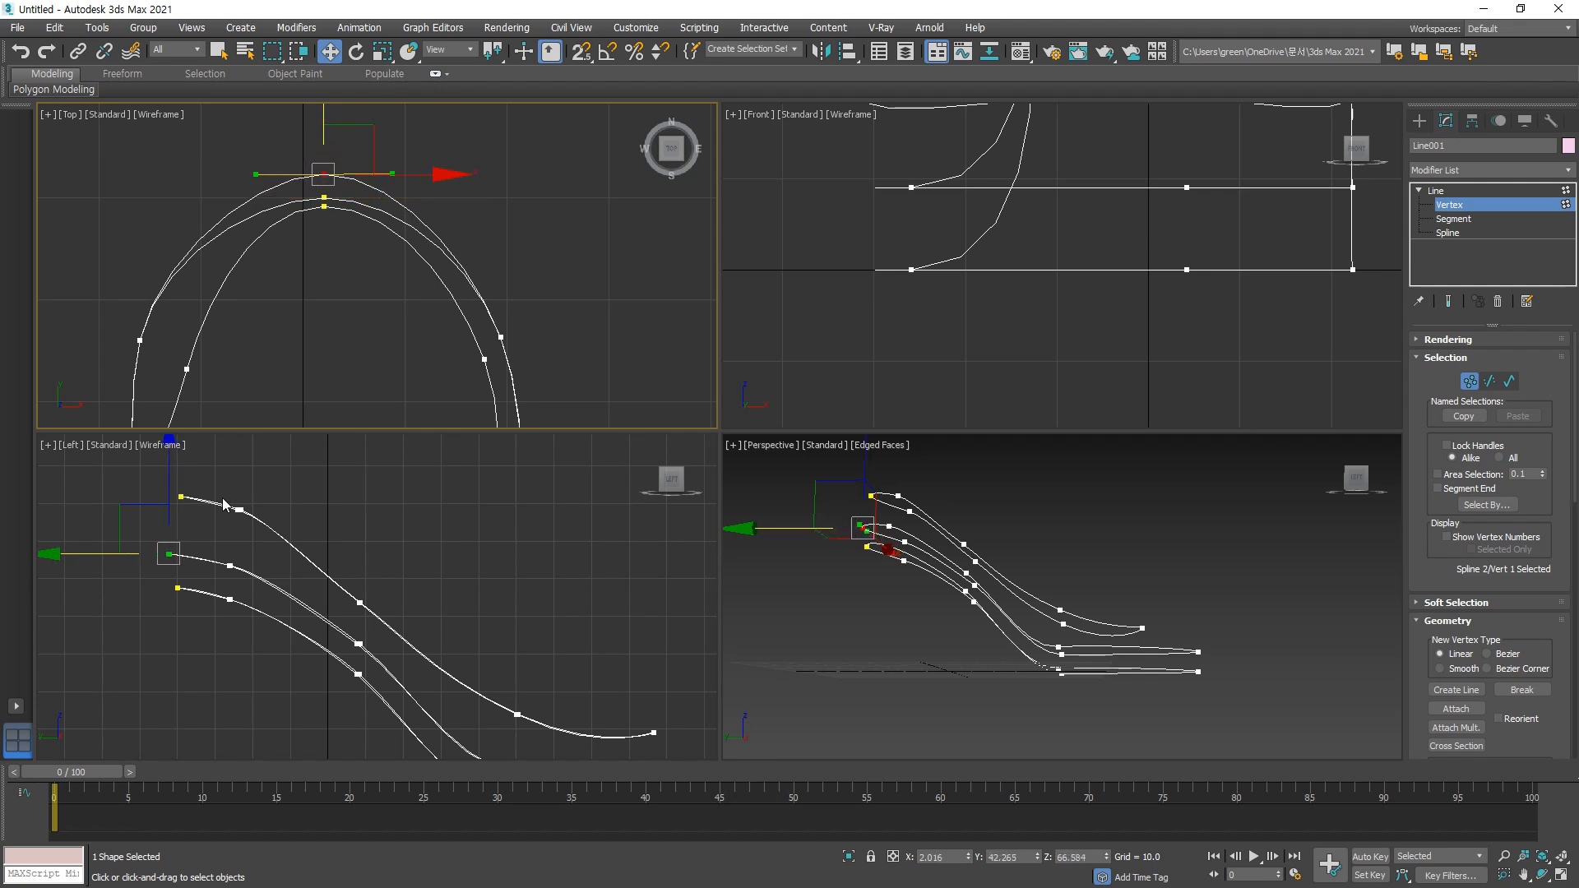
# Step: Move the middle outline's inner and outer side heel vertices outward by about 1 unit each in the Top view
pyautogui.moveTo(240, 582); pyautogui.dragTo(219, 537)
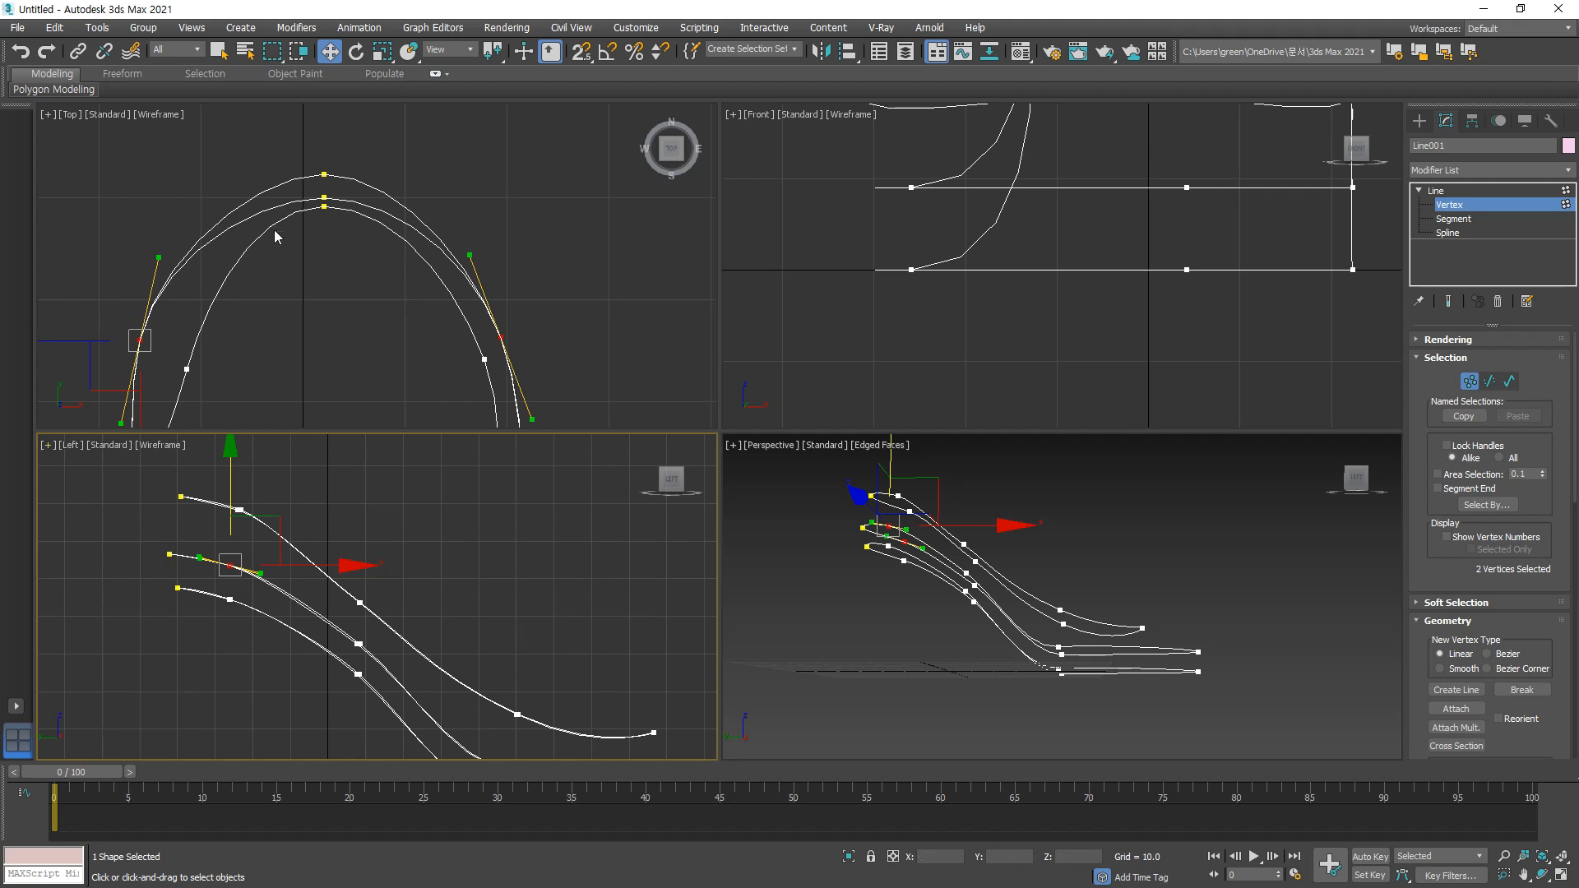
pyautogui.moveTo(266, 284); pyautogui.dragTo(275, 253, button='middle')
pyautogui.moveTo(275, 253); pyautogui.dragTo(116, 333)
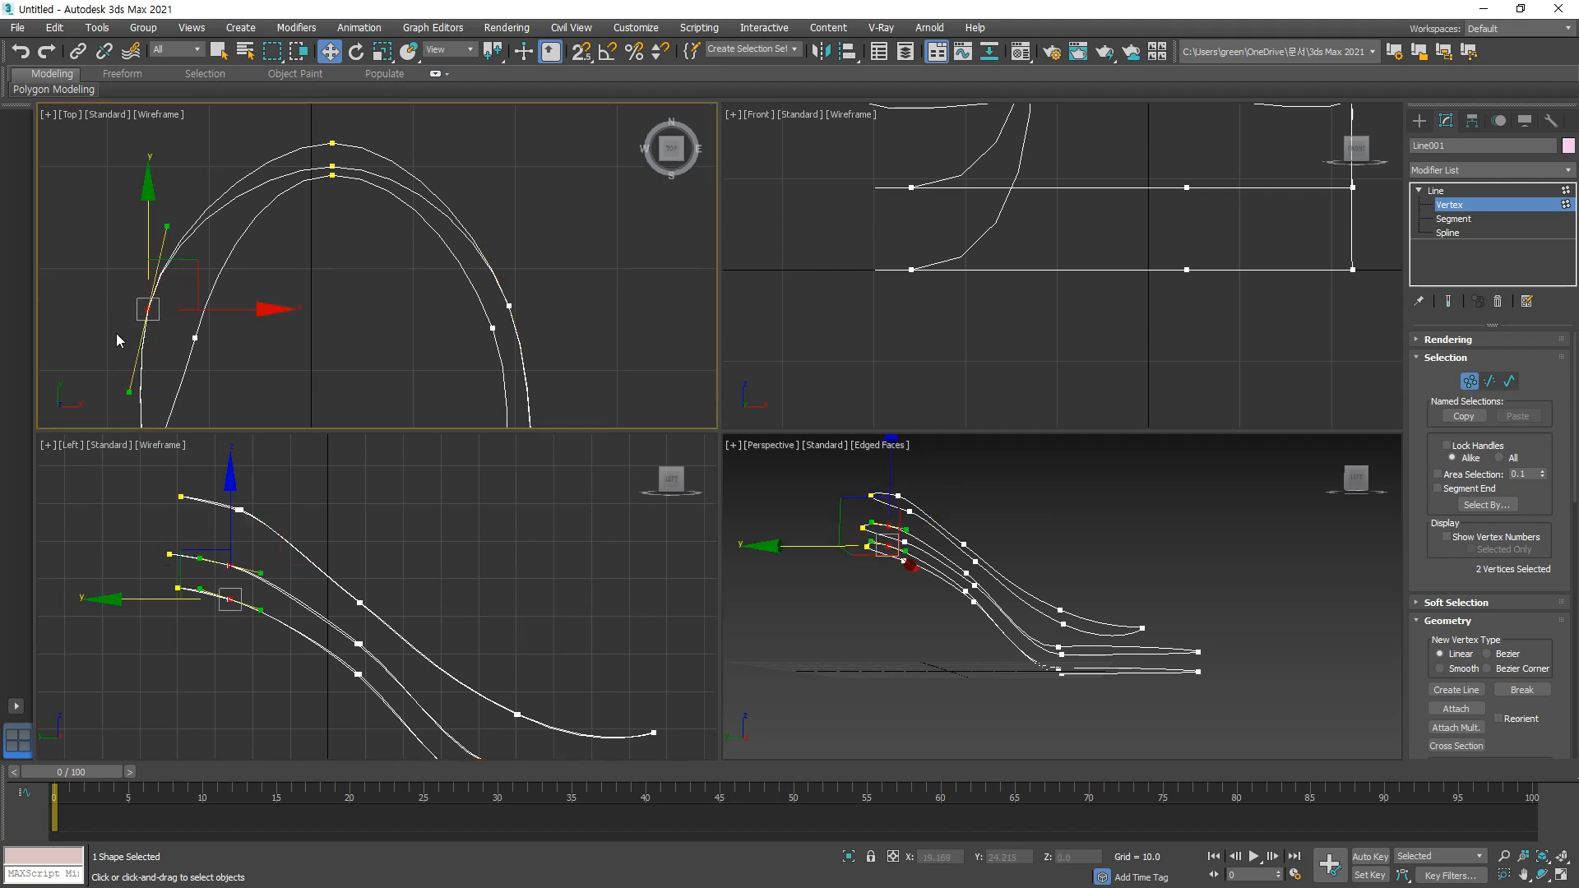
pyautogui.click(231, 566)
pyautogui.click(136, 313)
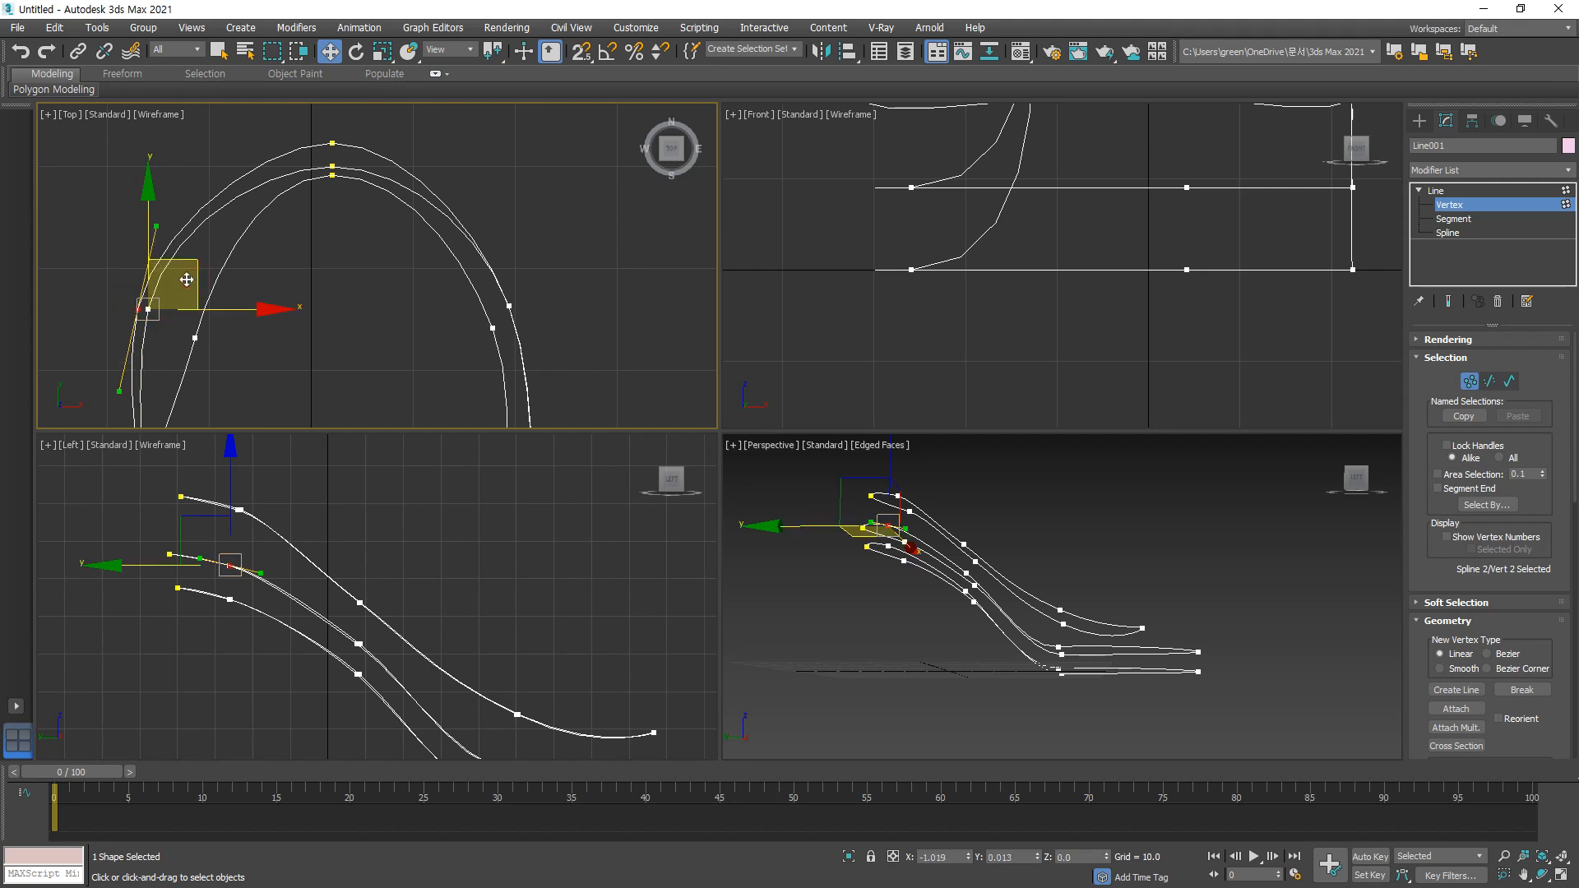
pyautogui.click(228, 574)
pyautogui.moveTo(546, 280); pyautogui.dragTo(506, 314)
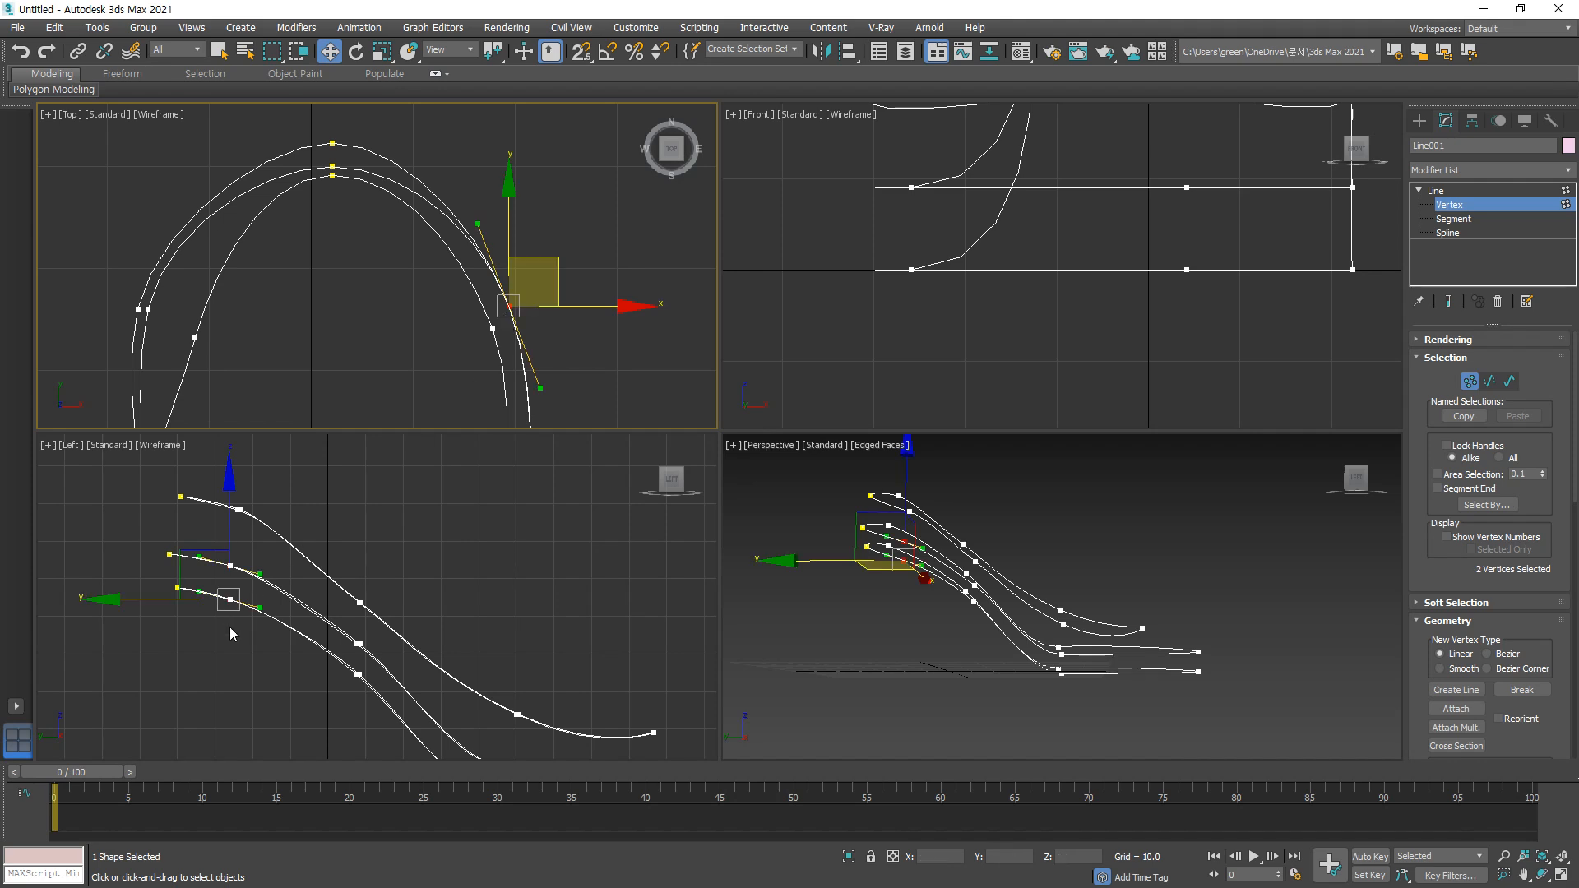
pyautogui.rightClick(229, 615)
pyautogui.rightClick(581, 334)
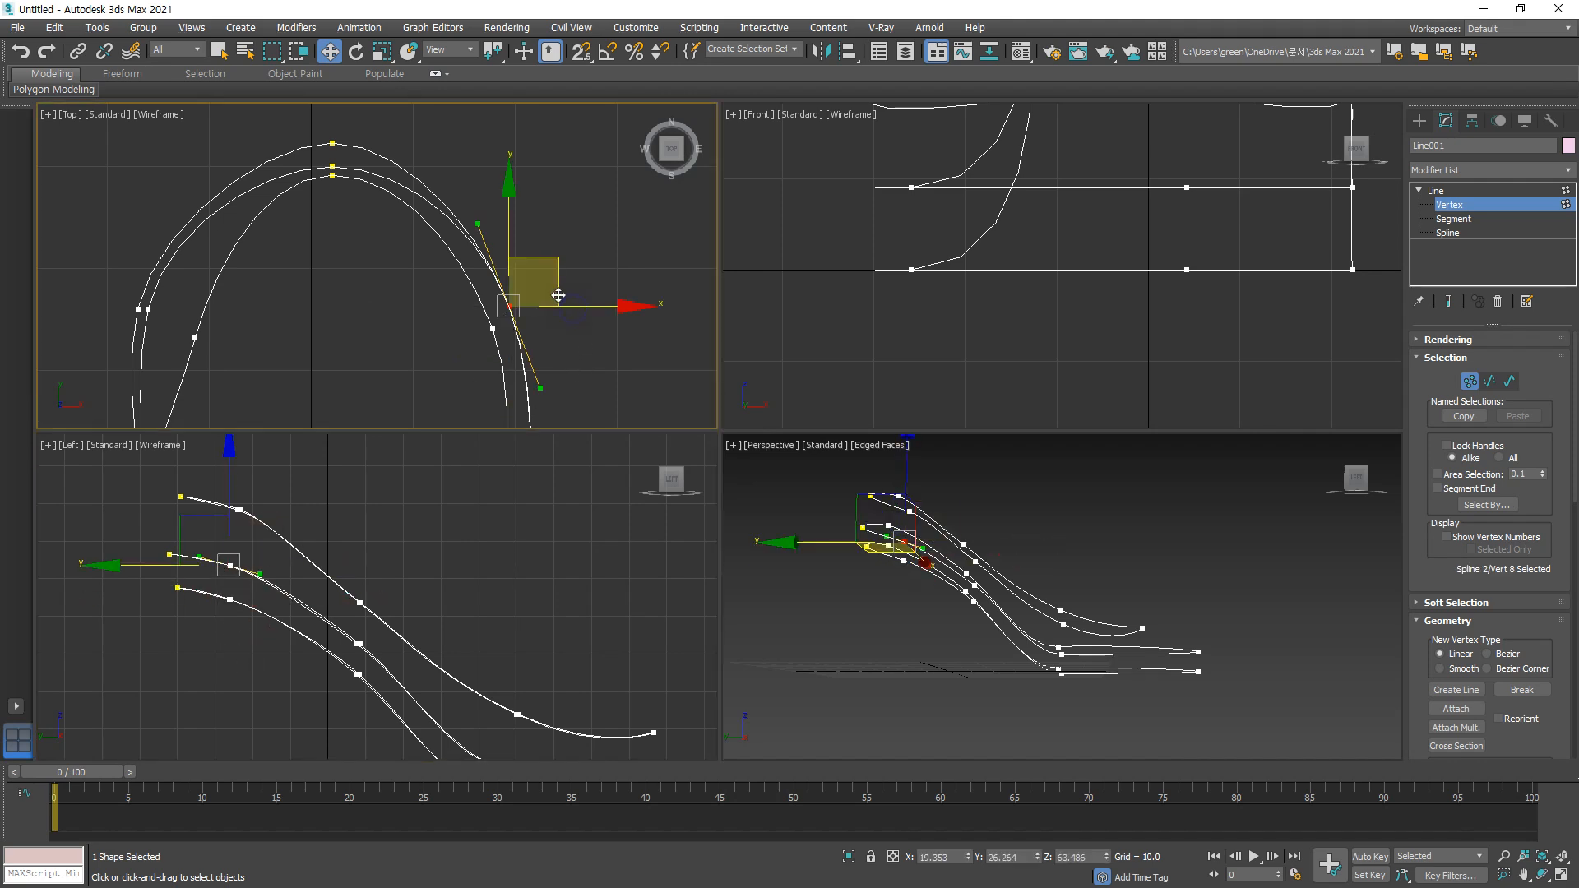
# Step: Move the middle outline's inner waist vertex outward by about 1 unit in the Top view
pyautogui.scroll(6, 299, 317)
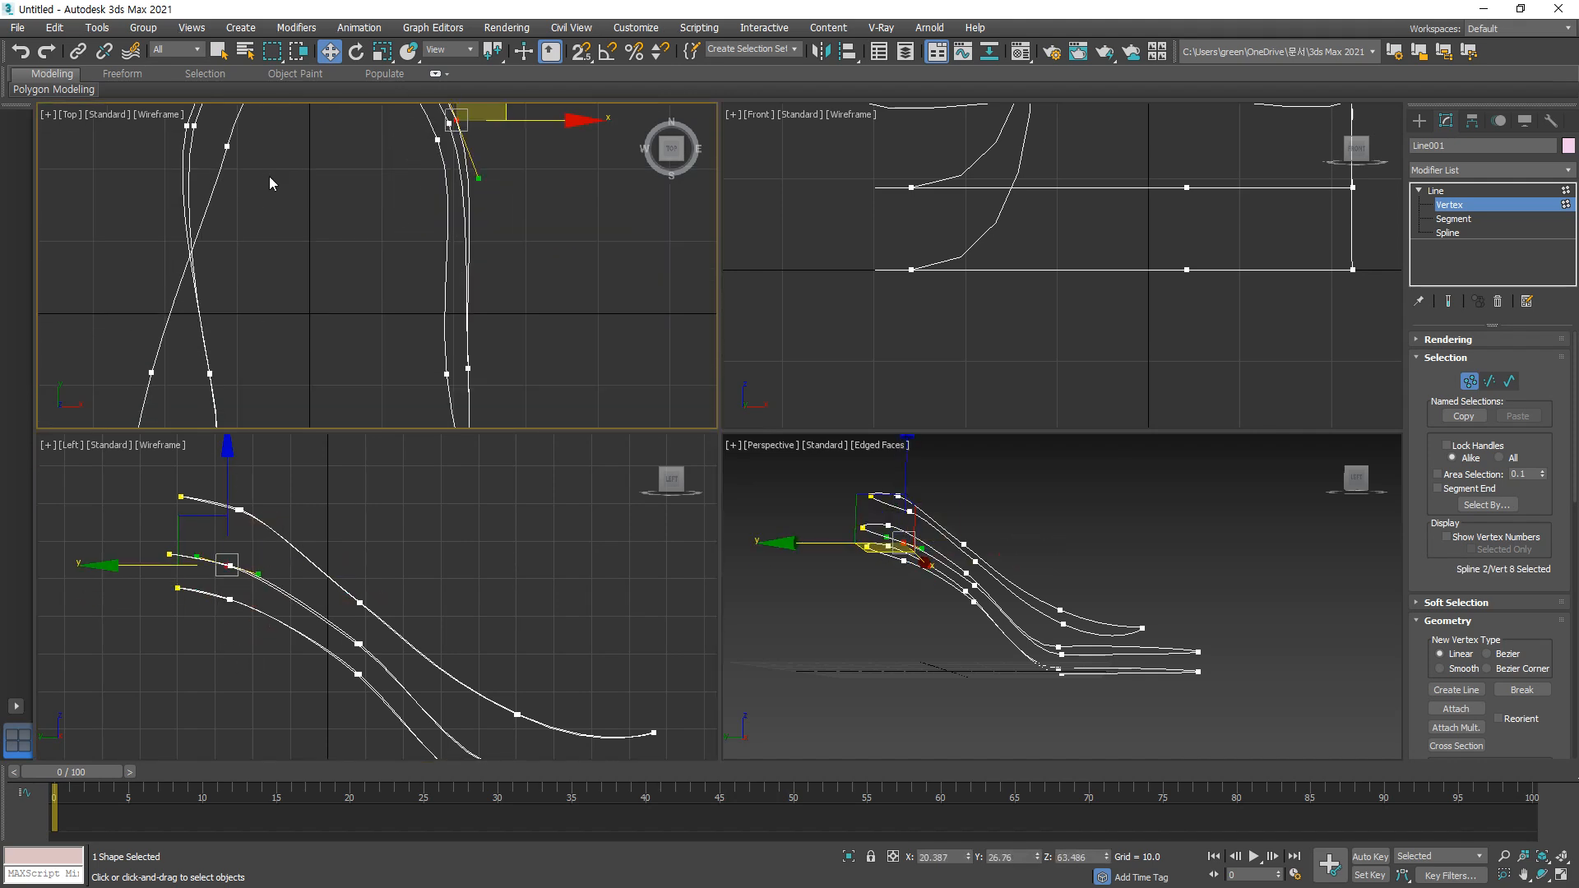
pyautogui.moveTo(228, 306); pyautogui.dragTo(210, 296)
pyautogui.rightClick(311, 623)
pyautogui.scroll(5, 311, 623)
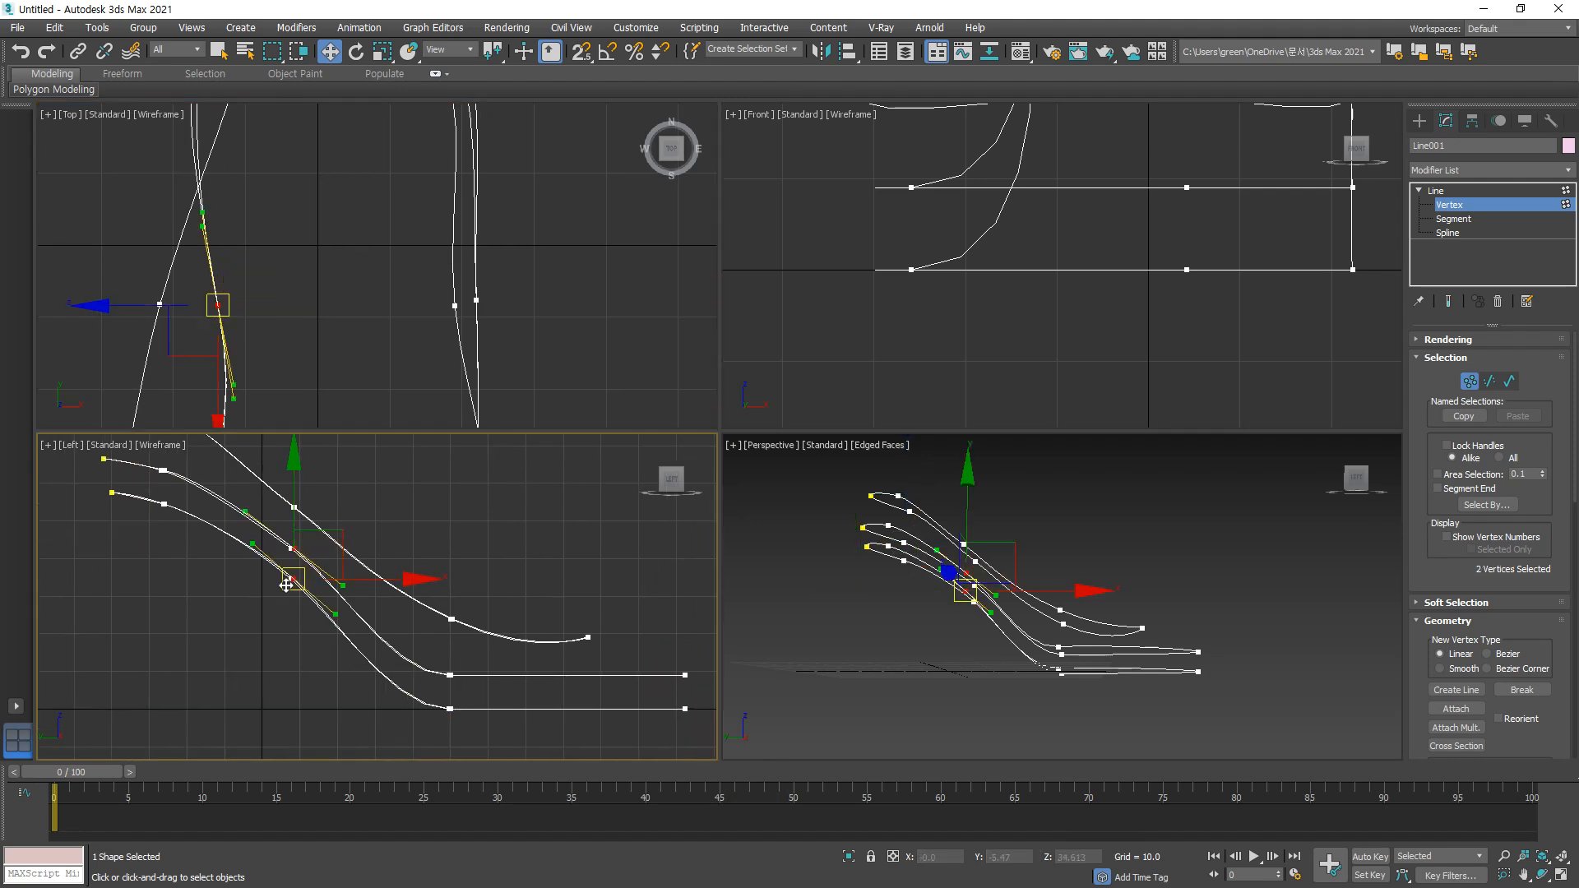
pyautogui.click(306, 481)
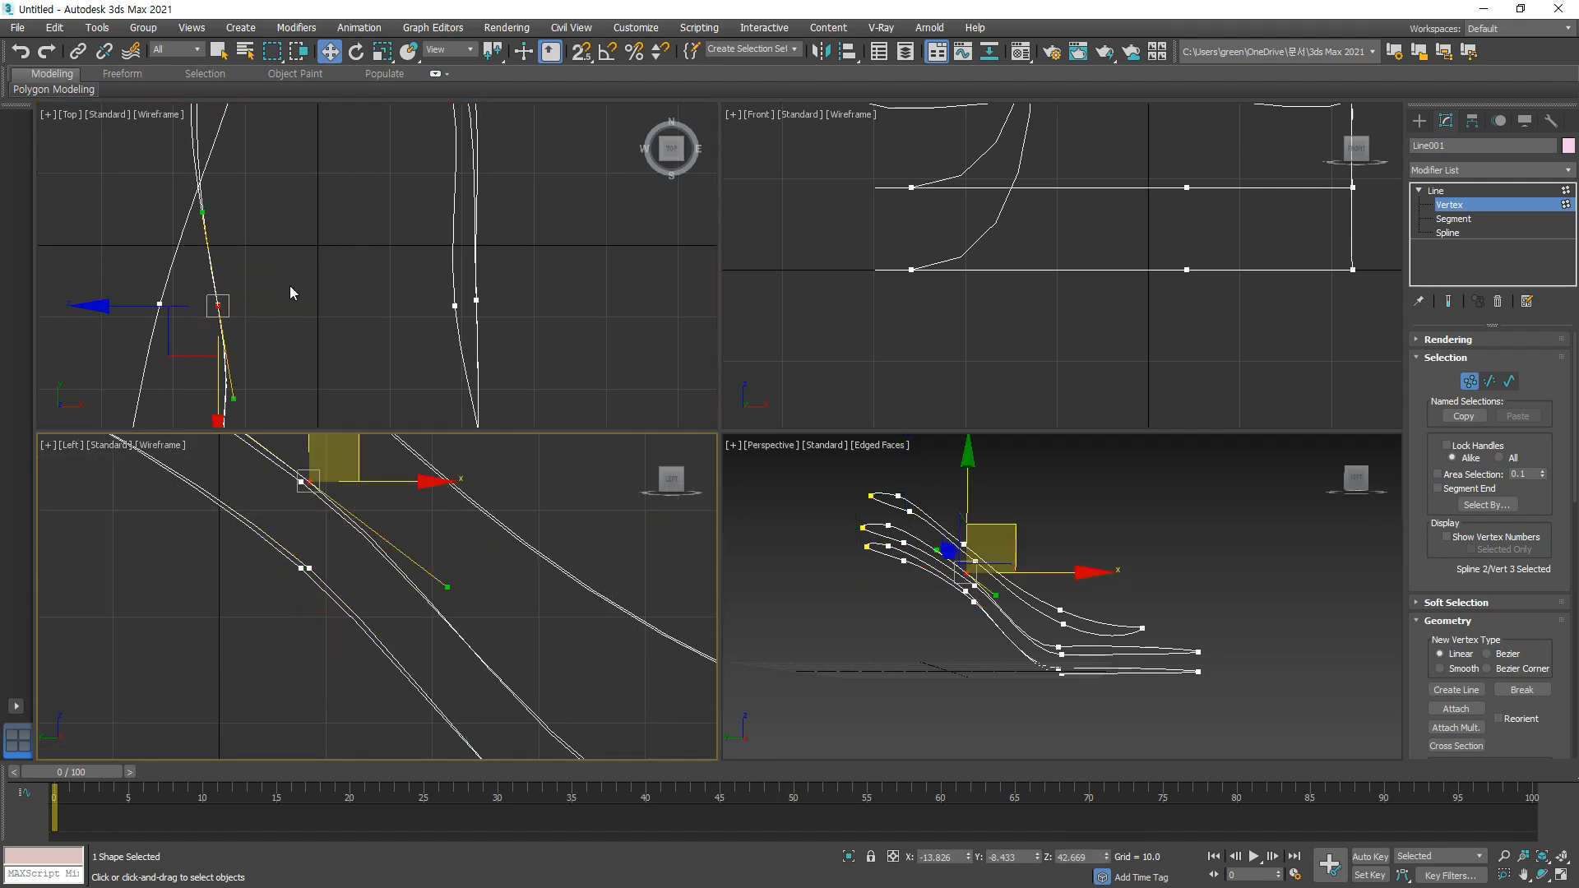
pyautogui.rightClick(291, 290)
pyautogui.moveTo(294, 305); pyautogui.dragTo(286, 306)
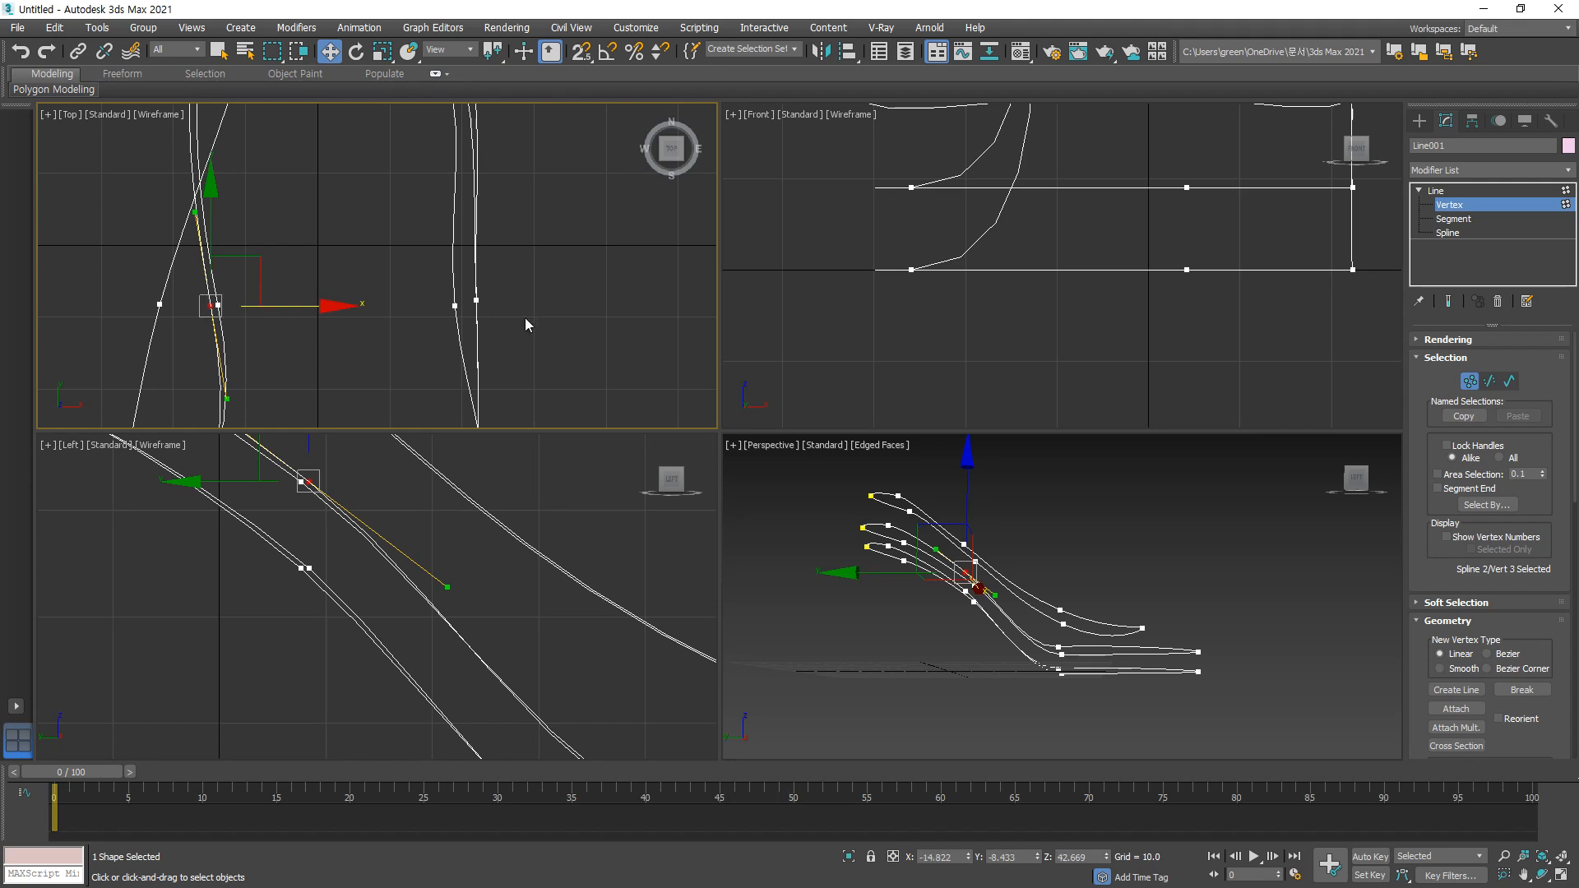
# Step: Select only the middle outline's outer waist vertex and move it outward by about 1 unit in the Top view
pyautogui.click(341, 481)
pyautogui.moveTo(286, 469); pyautogui.dragTo(305, 576)
pyautogui.rightClick(477, 327)
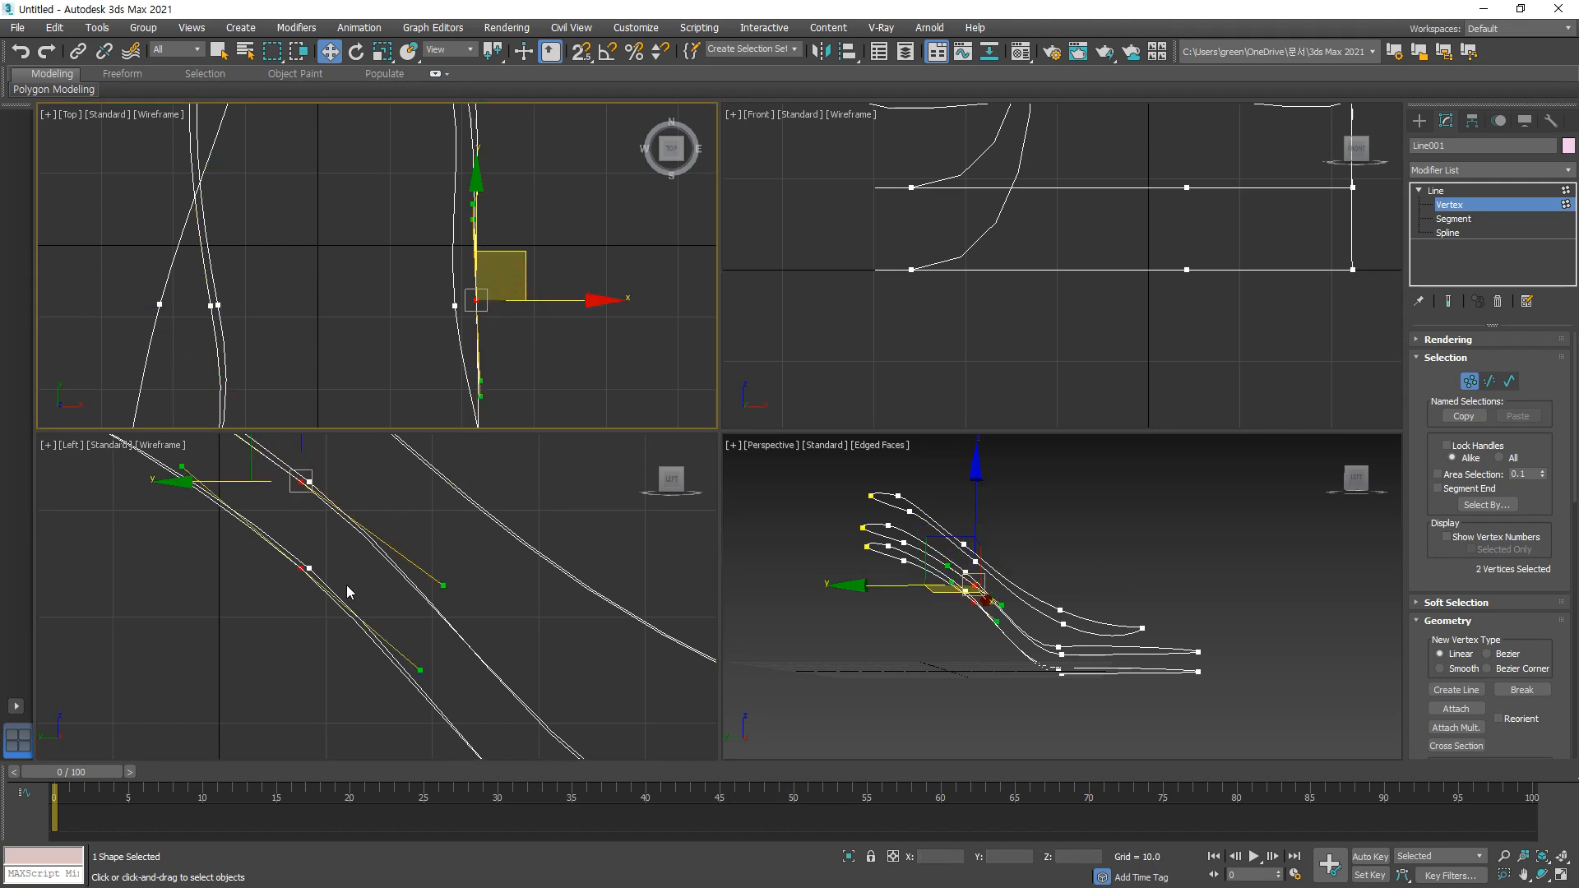
pyautogui.keyDown('alt'); pyautogui.click(306, 568); pyautogui.keyUp('alt')
pyautogui.rightClick(511, 301)
pyautogui.moveTo(511, 300); pyautogui.dragTo(519, 300)
# Step: Try to move the middle outline's inner ball vertex outward in the Top view
pyautogui.moveTo(418, 603); pyautogui.dragTo(352, 628, button='middle')
pyautogui.moveTo(431, 587); pyautogui.dragTo(380, 541)
pyautogui.moveTo(283, 275); pyautogui.dragTo(262, 244, button='middle')
pyautogui.scroll(2, 259, 245)
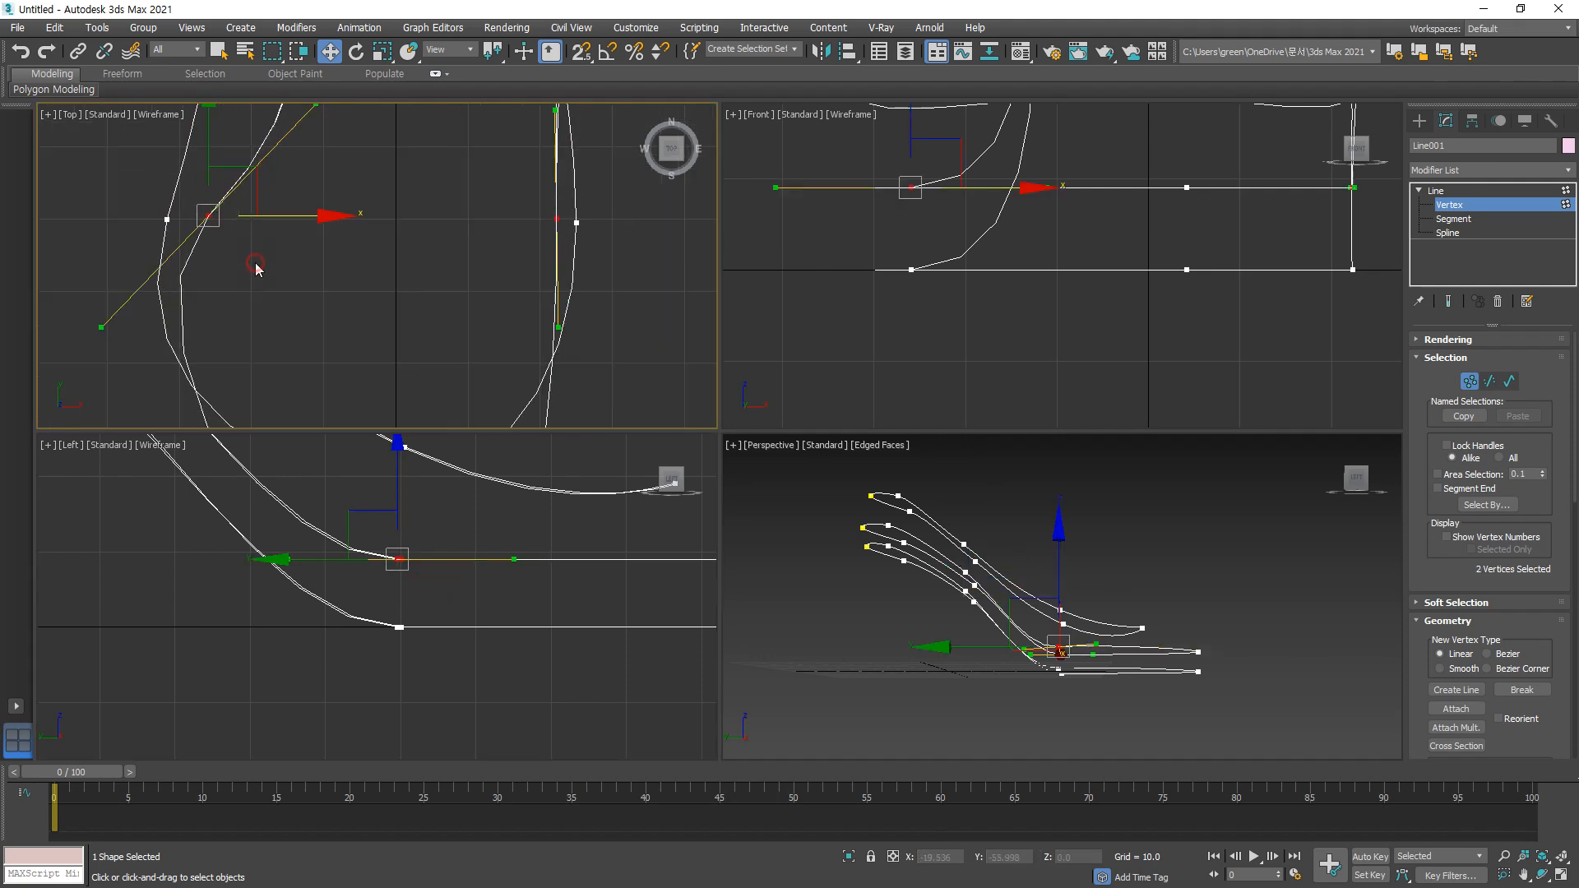
pyautogui.moveTo(423, 505); pyautogui.dragTo(394, 702)
pyautogui.keyDown('alt'); pyautogui.moveTo(451, 565); pyautogui.dragTo(394, 628); pyautogui.keyUp('alt')
pyautogui.moveTo(281, 284); pyautogui.dragTo(285, 363, button='middle')
pyautogui.moveTo(290, 281); pyautogui.dragTo(277, 280)
pyautogui.hotkey('ctrl', 'z')
pyautogui.hotkey('ctrl', 'z')
pyautogui.hotkey('ctrl', 'z')
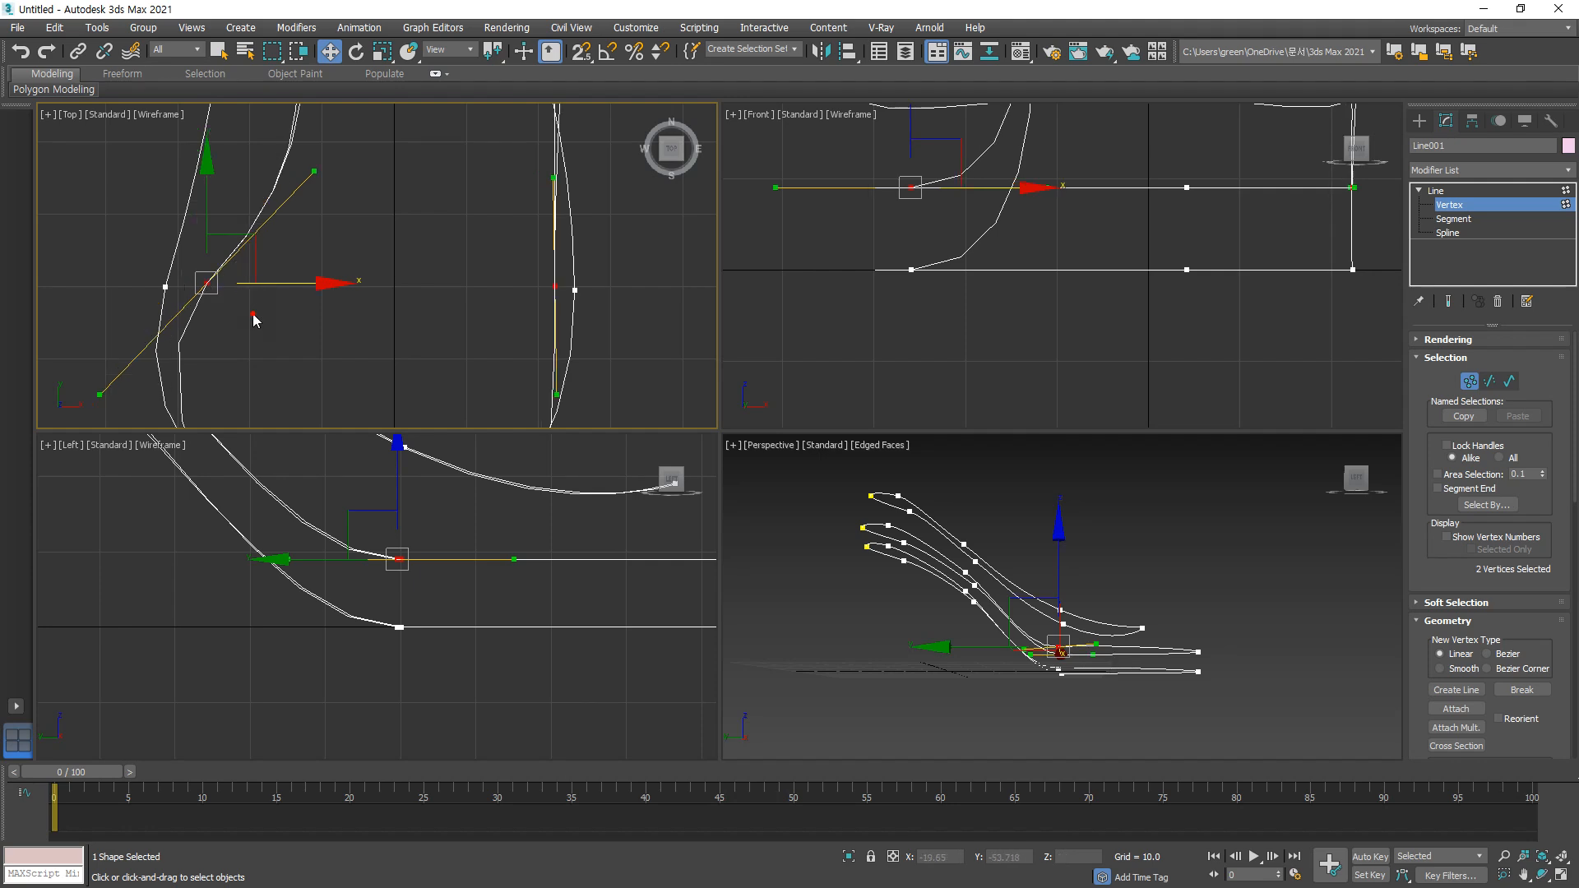
pyautogui.hotkey('ctrl', 'z')
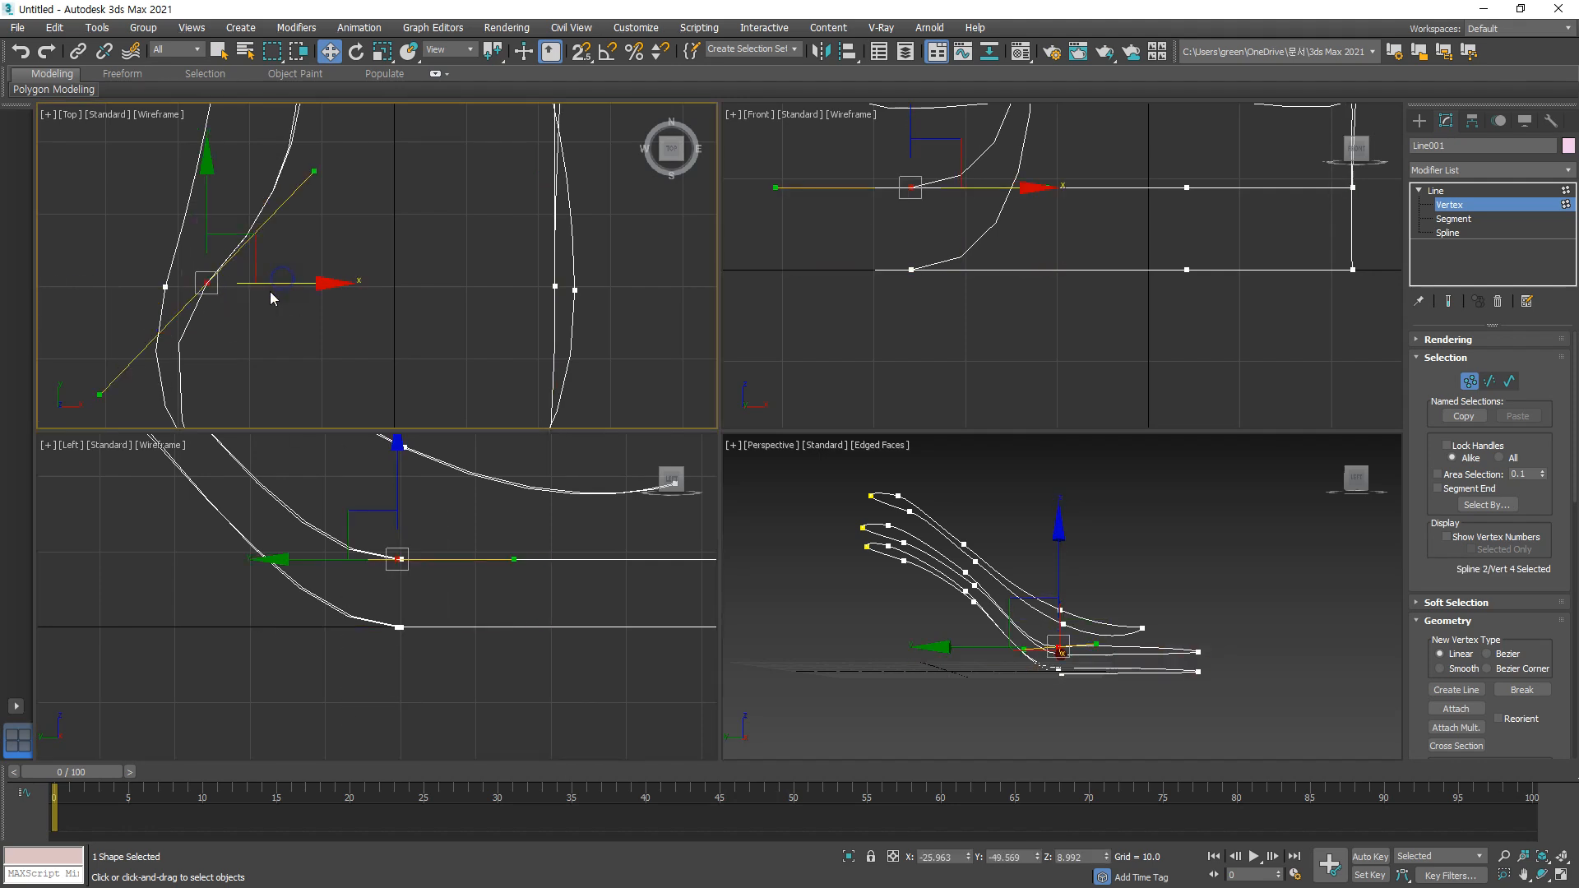
pyautogui.hotkey('ctrl', 'z')
pyautogui.hotkey('ctrl', 'z')
pyautogui.hotkey('ctrl', 'z')
# Step: Move the middle outline's inner and outer ball vertices slightly outward, one at a time, in the Top view
pyautogui.click(516, 291)
pyautogui.click(399, 559)
pyautogui.click(507, 247)
pyautogui.moveTo(568, 314); pyautogui.dragTo(567, 315)
pyautogui.moveTo(493, 600); pyautogui.dragTo(323, 704)
pyautogui.click(555, 287)
pyautogui.moveTo(604, 289); pyautogui.dragTo(612, 290)
pyautogui.scroll(-2, 478, 460)
pyautogui.moveTo(605, 499); pyautogui.dragTo(462, 472, button='middle')
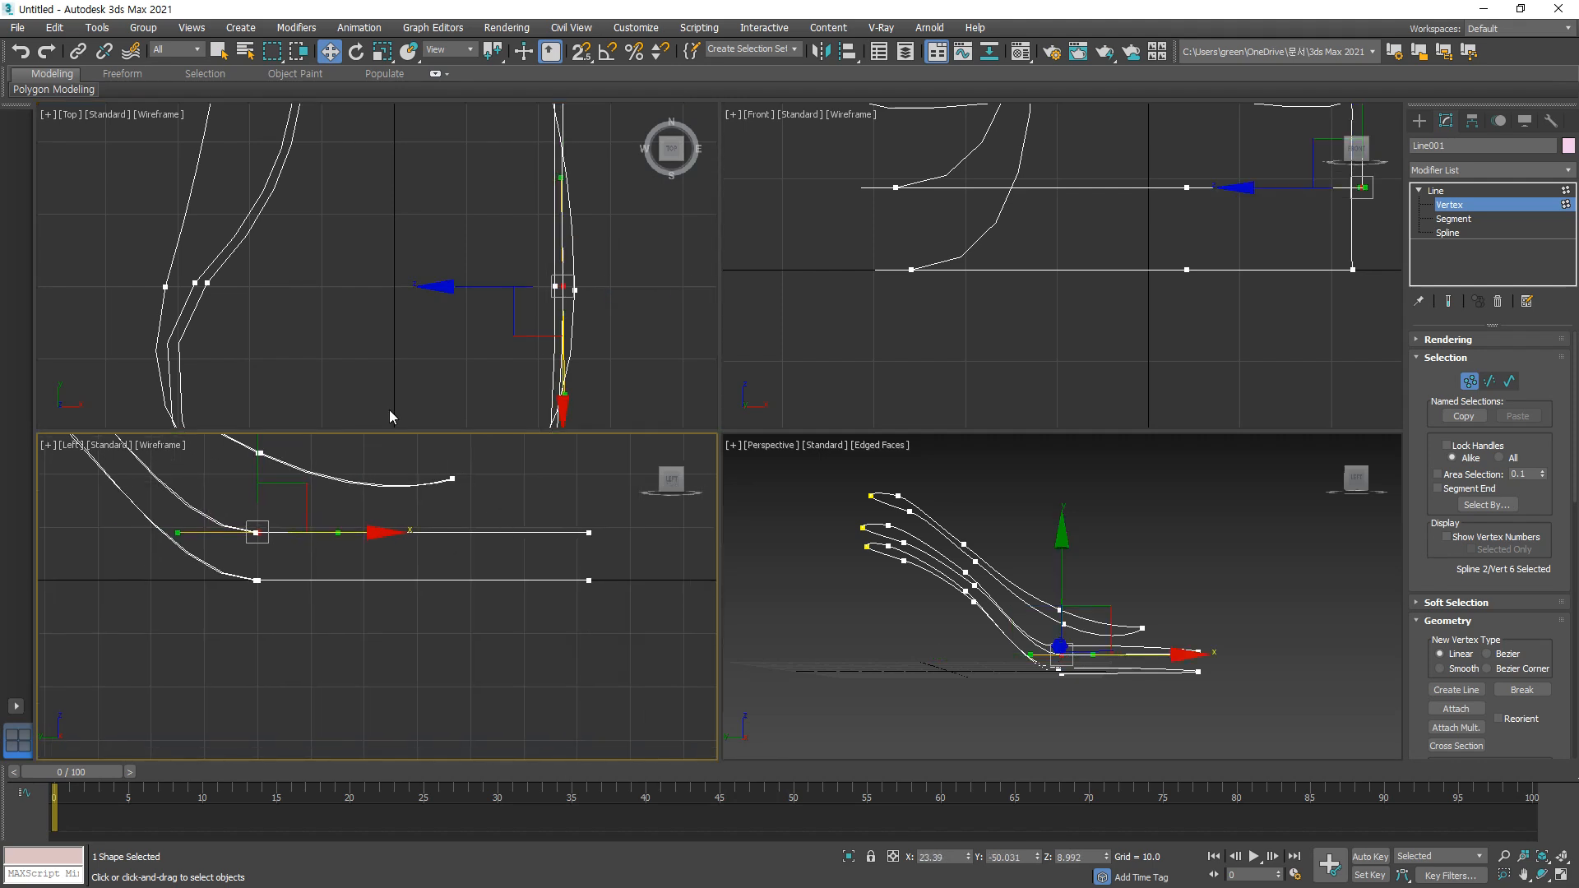
# Step: Move the middle outline's toe-tip vertex forward beyond the bottom outline and raise it by about 1.5 units in the Left view
pyautogui.moveTo(362, 271); pyautogui.dragTo(345, 120, button='middle')
pyautogui.scroll(-1, 390, 242)
pyautogui.scroll(-1, 389, 242)
pyautogui.moveTo(390, 242); pyautogui.dragTo(356, 178, button='middle')
pyautogui.click(589, 533)
pyautogui.scroll(3, 380, 312)
pyautogui.moveTo(384, 249); pyautogui.dragTo(383, 273)
pyautogui.moveTo(595, 553); pyautogui.dragTo(558, 601, button='middle')
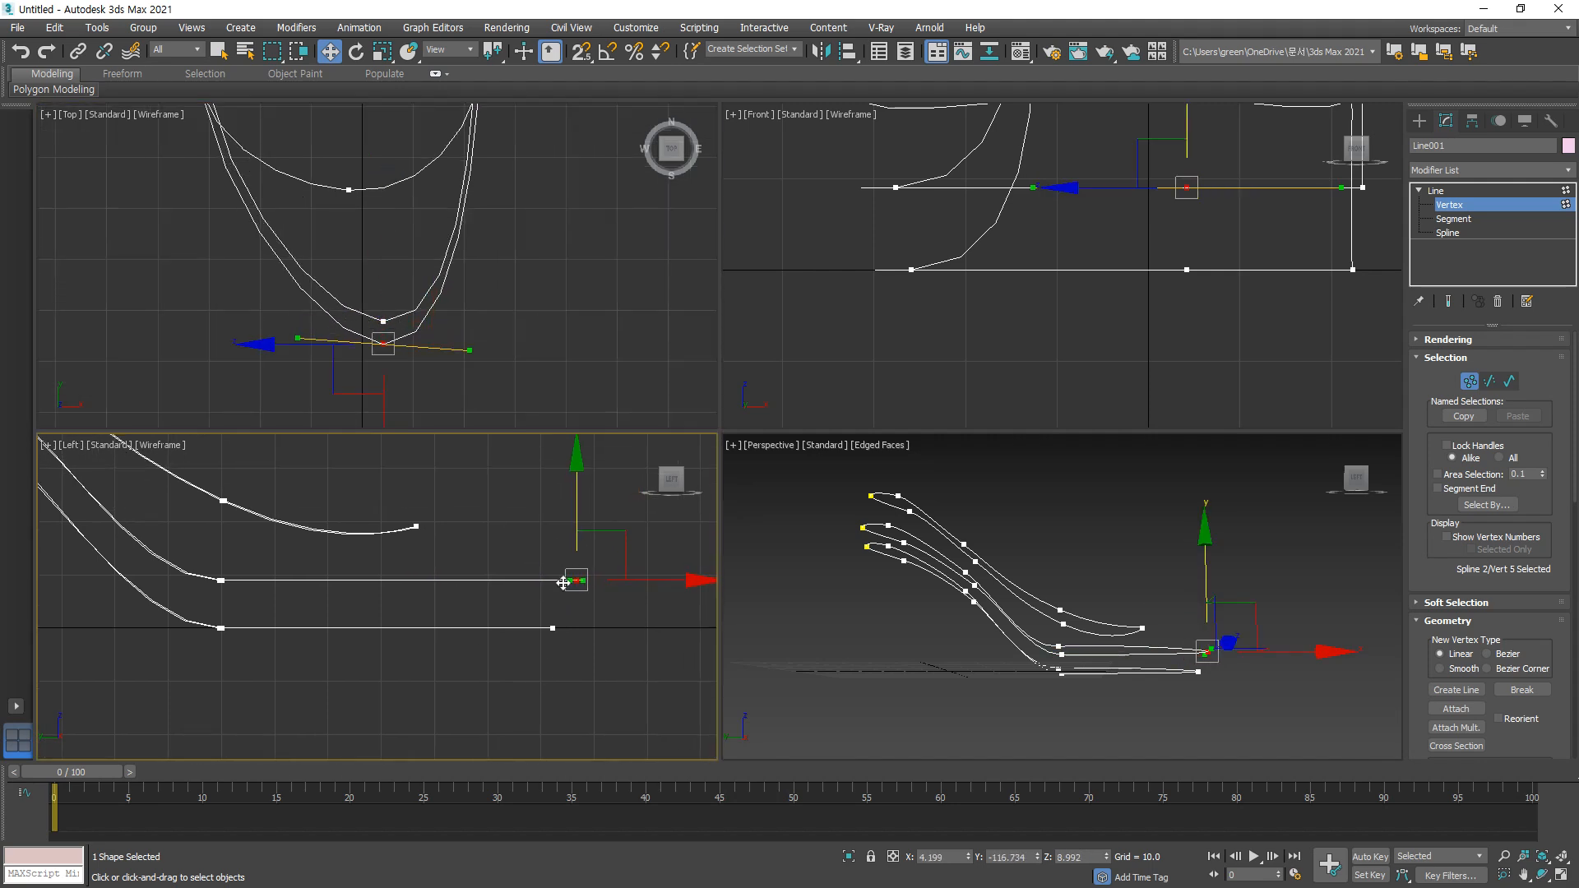
pyautogui.moveTo(613, 527); pyautogui.dragTo(610, 520)
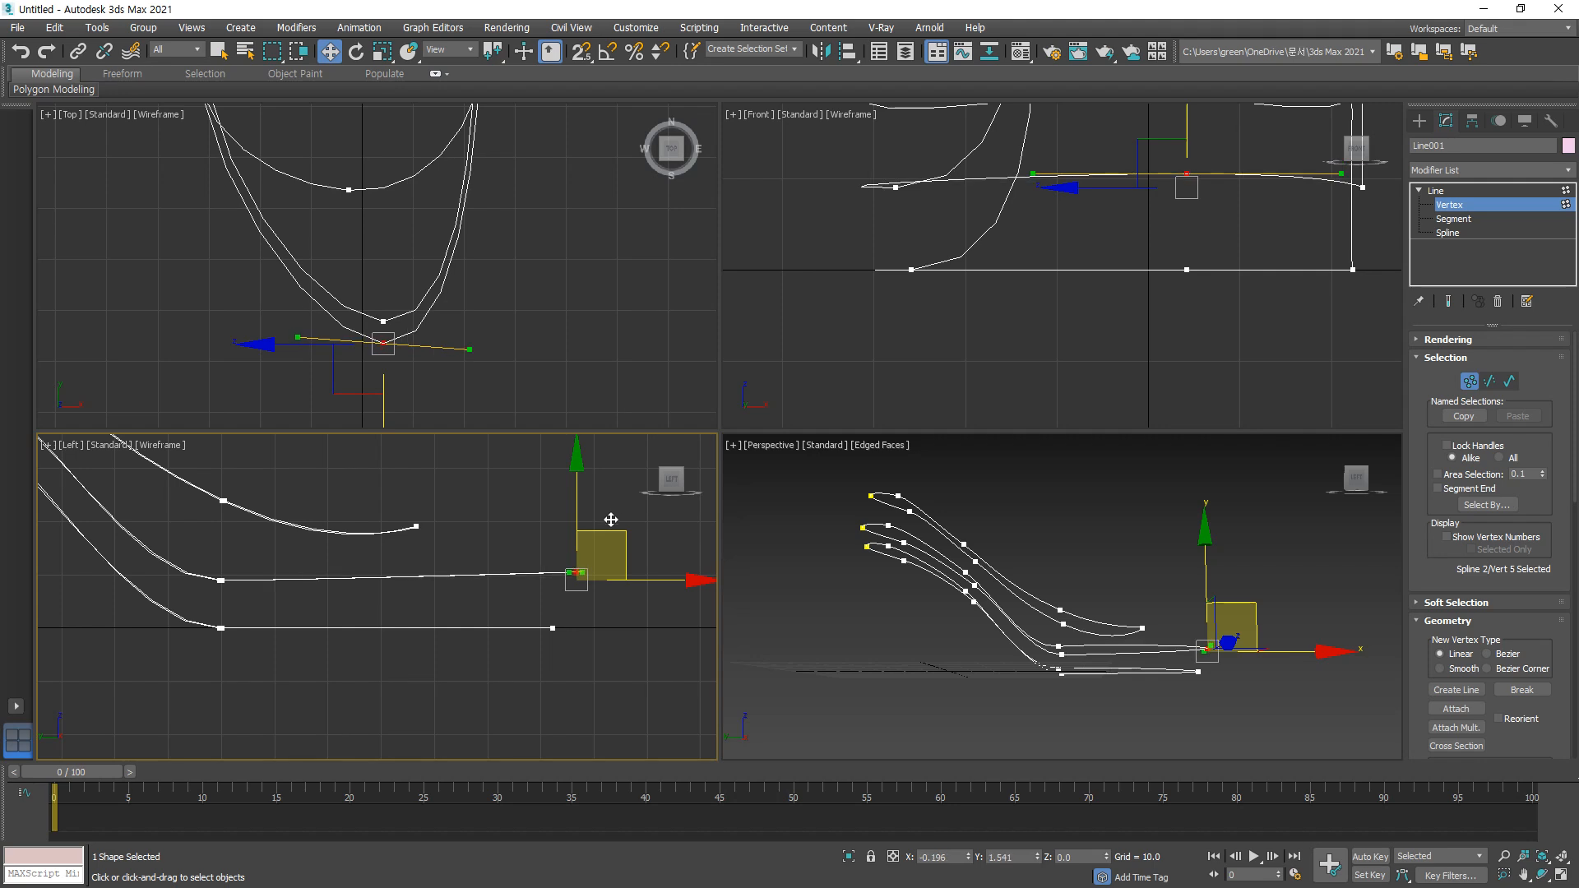
pyautogui.click(422, 643)
# Step: Adjust the Bezier handles of the middle outline's two waist vertices in the Left view to smooth the slope
pyautogui.scroll(-4, 421, 643)
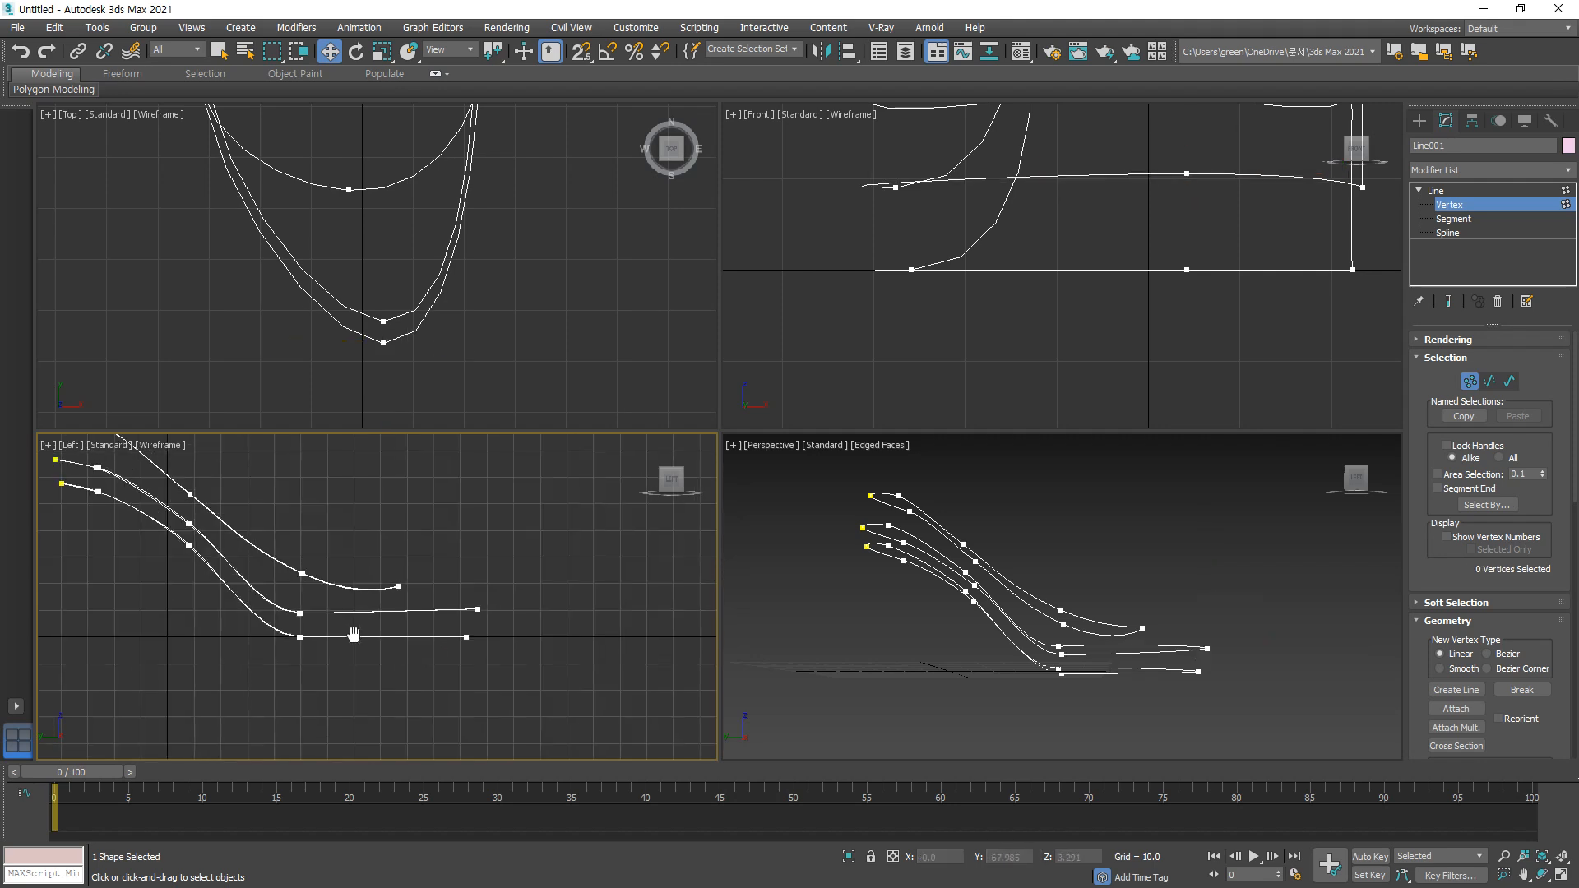
pyautogui.scroll(4, 323, 602)
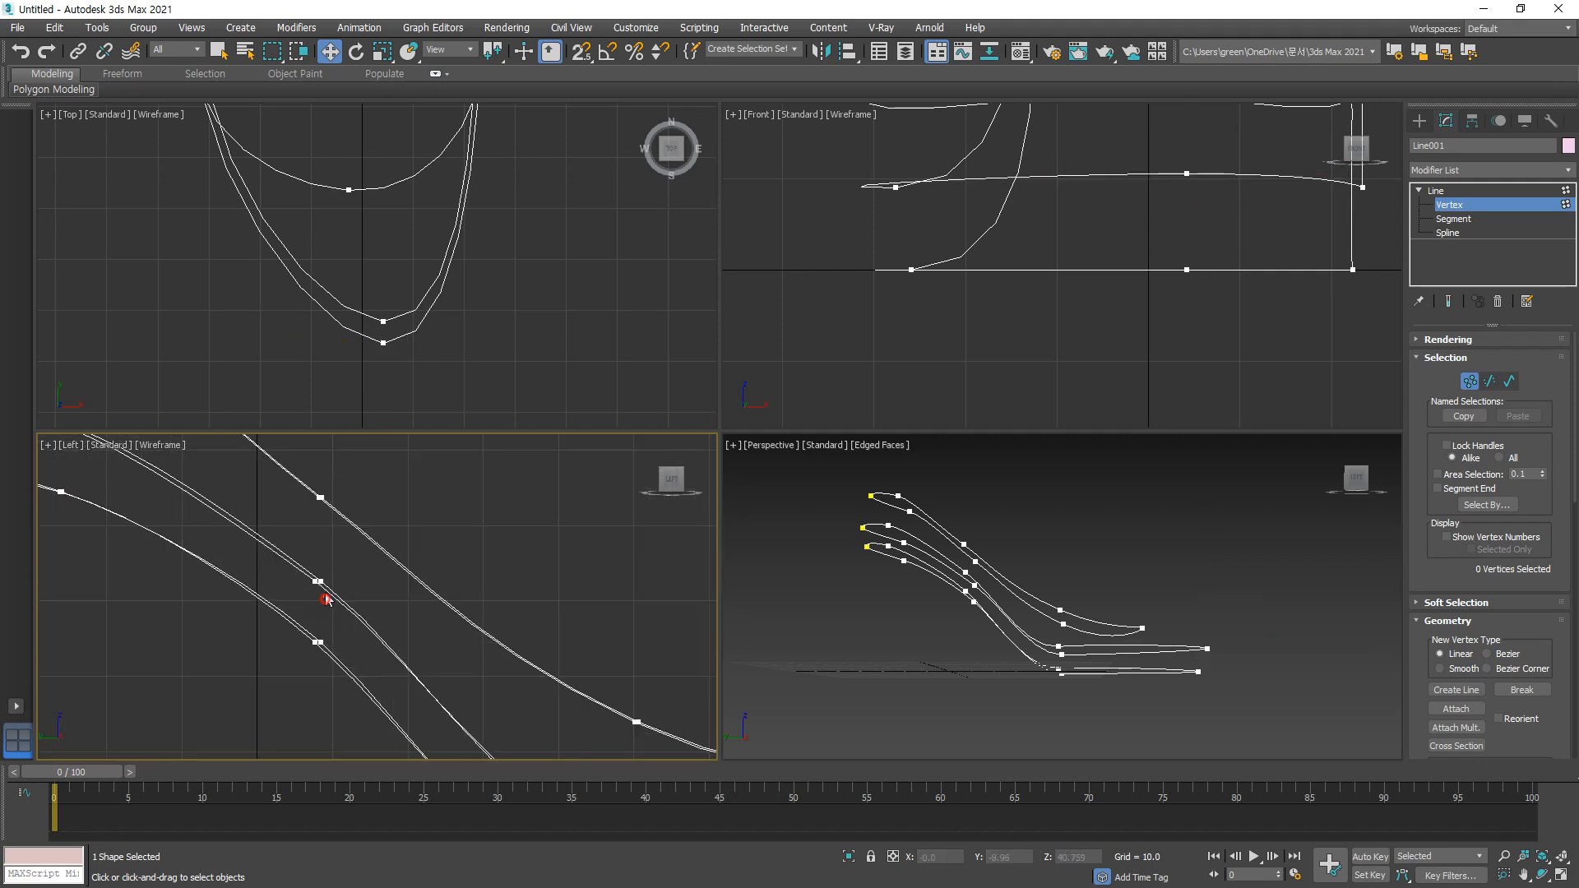
pyautogui.click(320, 585)
pyautogui.moveTo(229, 508); pyautogui.dragTo(228, 500)
pyautogui.scroll(2, 374, 653)
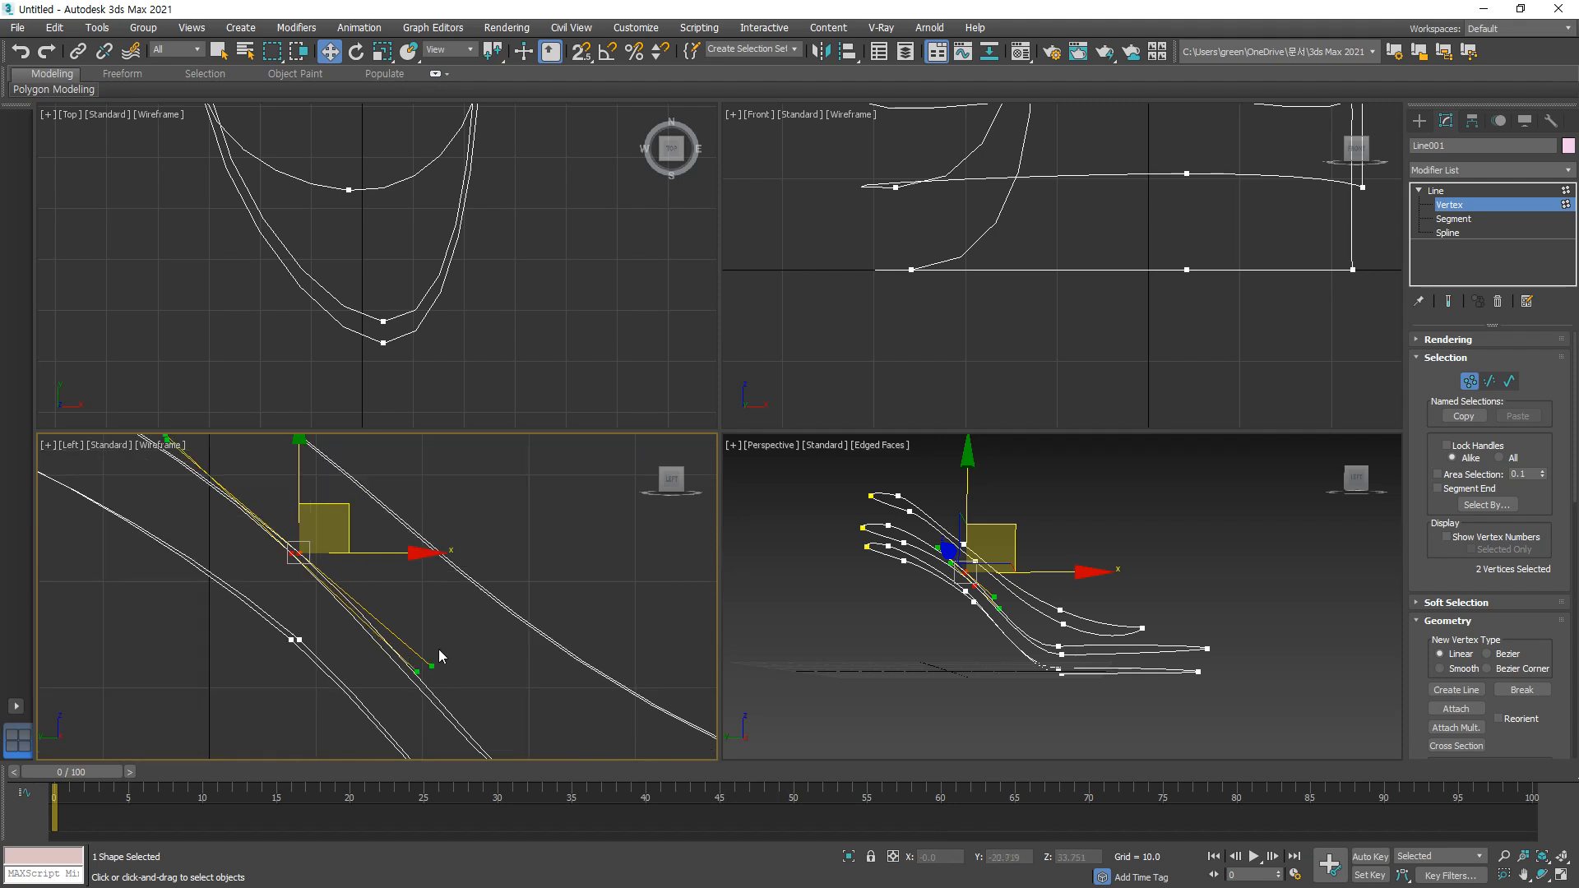
pyautogui.moveTo(435, 667); pyautogui.dragTo(432, 665)
pyautogui.scroll(-3, 431, 665)
pyautogui.moveTo(469, 641); pyautogui.dragTo(476, 611, button='middle')
pyautogui.scroll(-2, 425, 595)
pyautogui.click(476, 610)
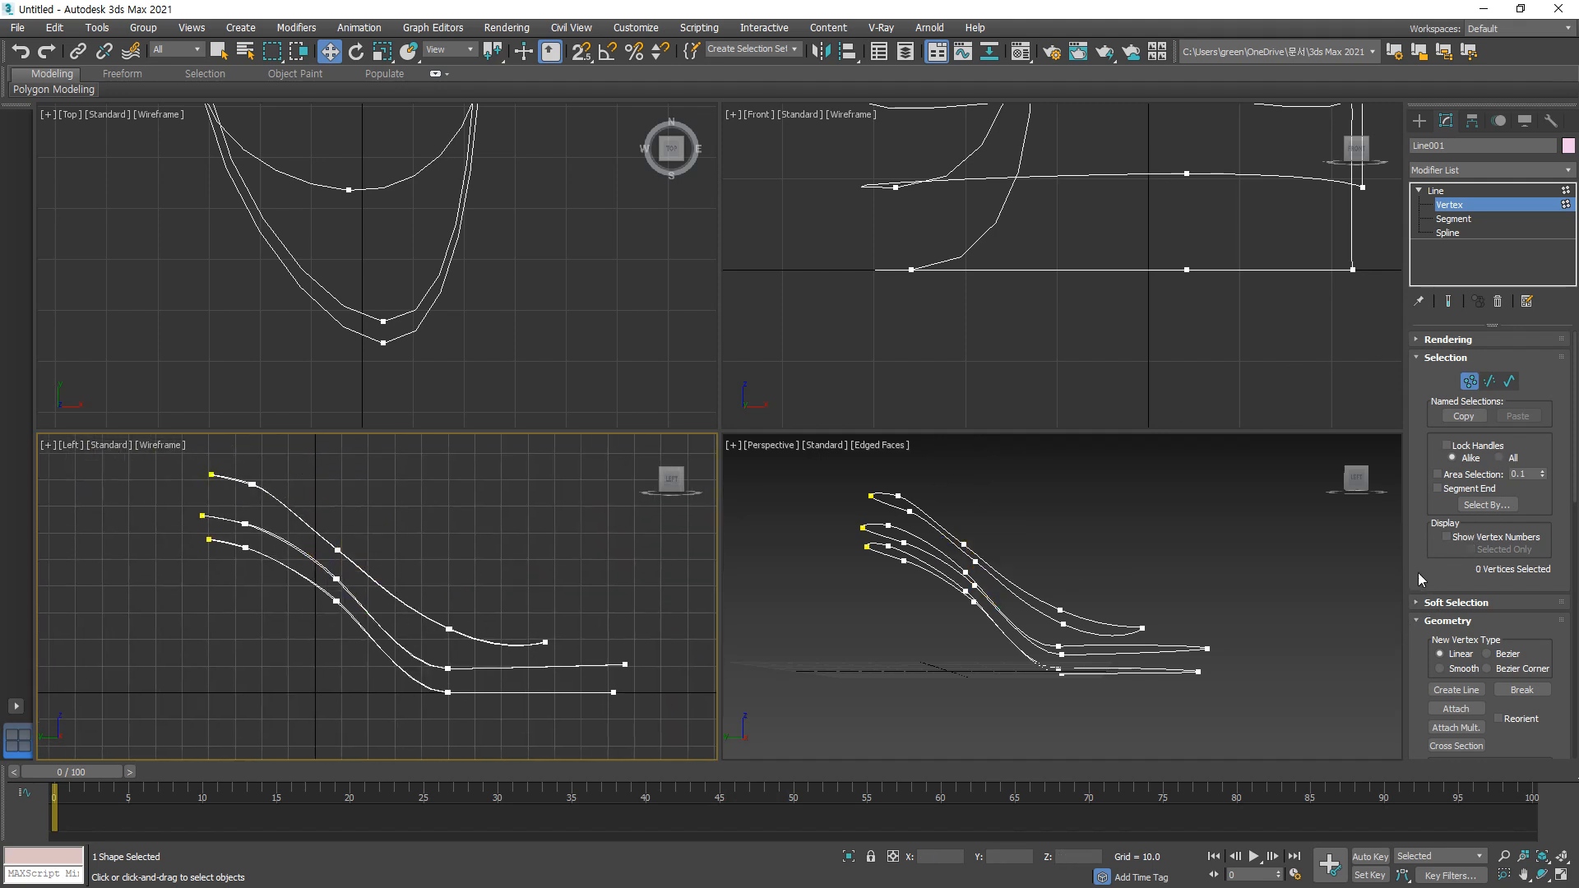
# Step: Connect the top, middle and bottom outlines in order with Cross Section to build the spline cage
pyautogui.click(1456, 744)
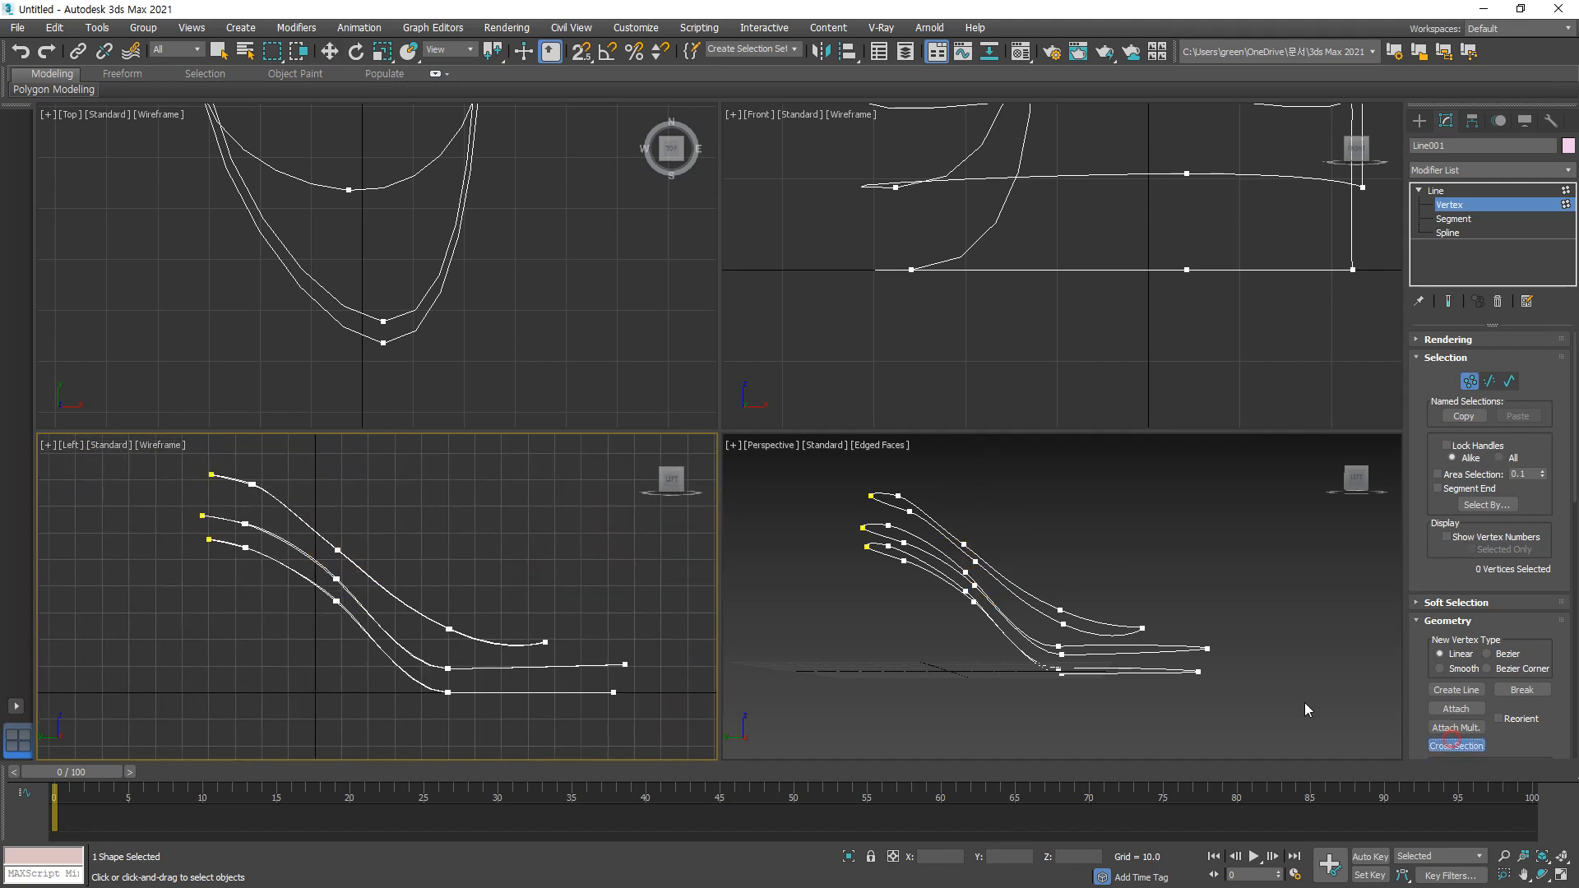
pyautogui.click(490, 640)
pyautogui.click(485, 666)
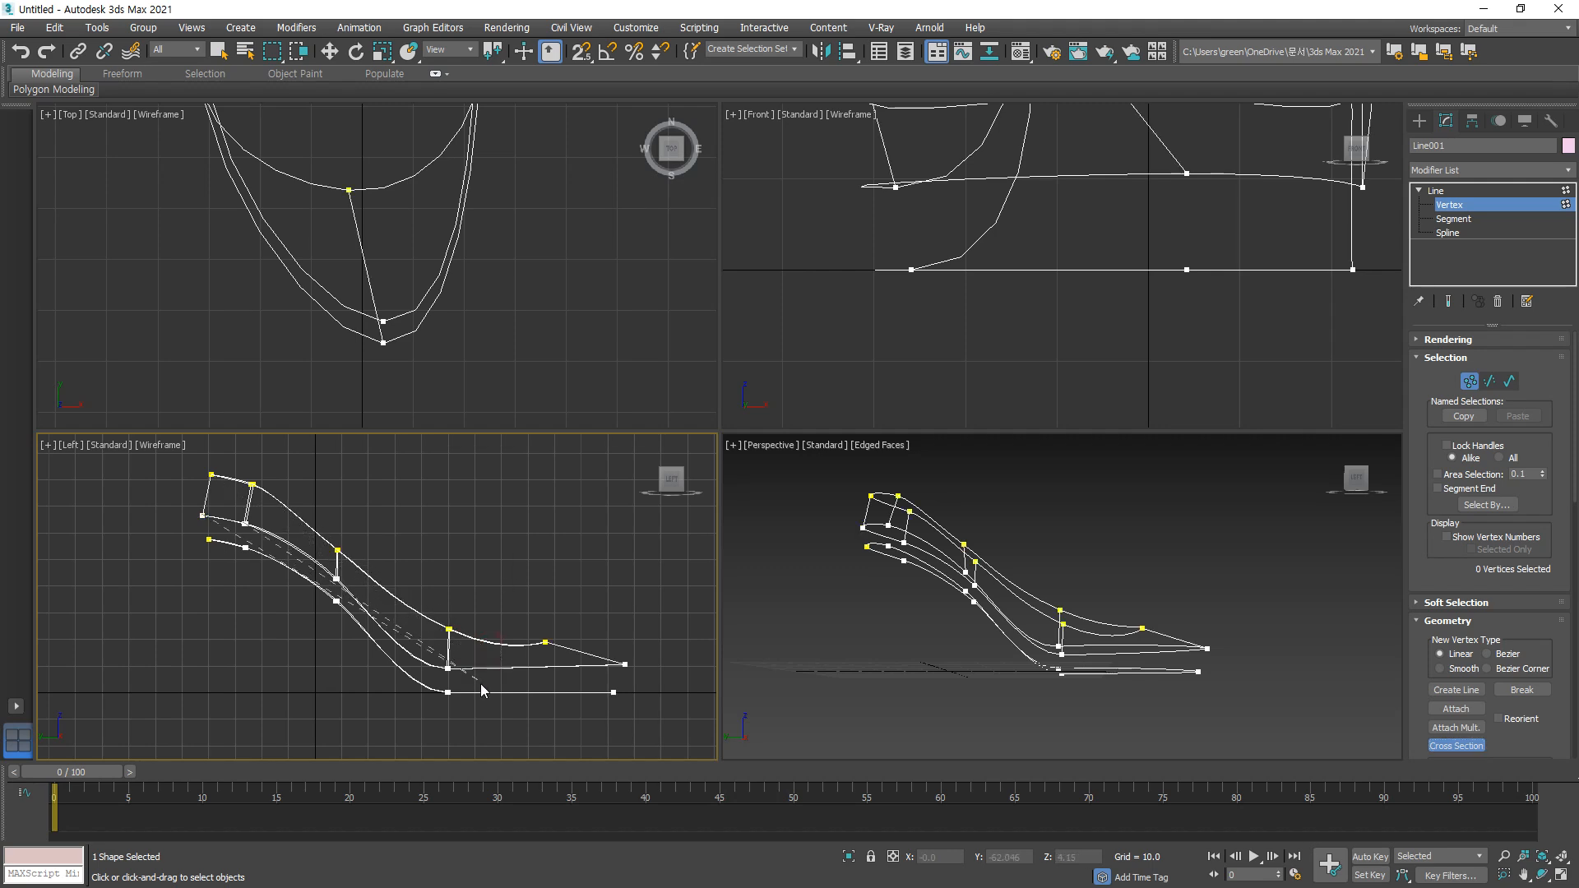
pyautogui.click(481, 691)
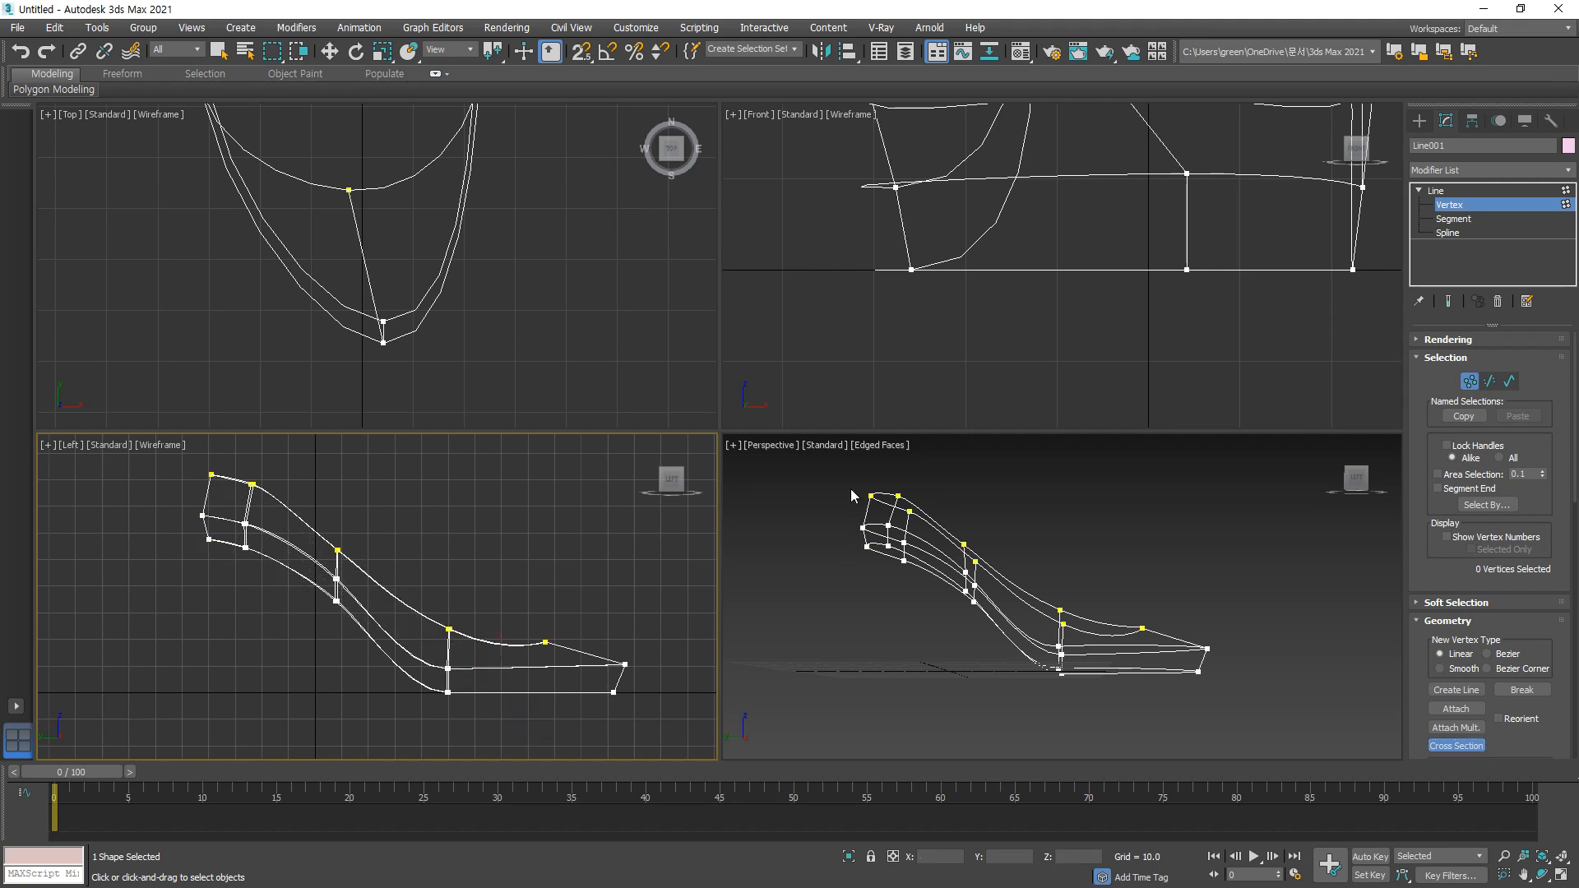
pyautogui.click(1074, 497)
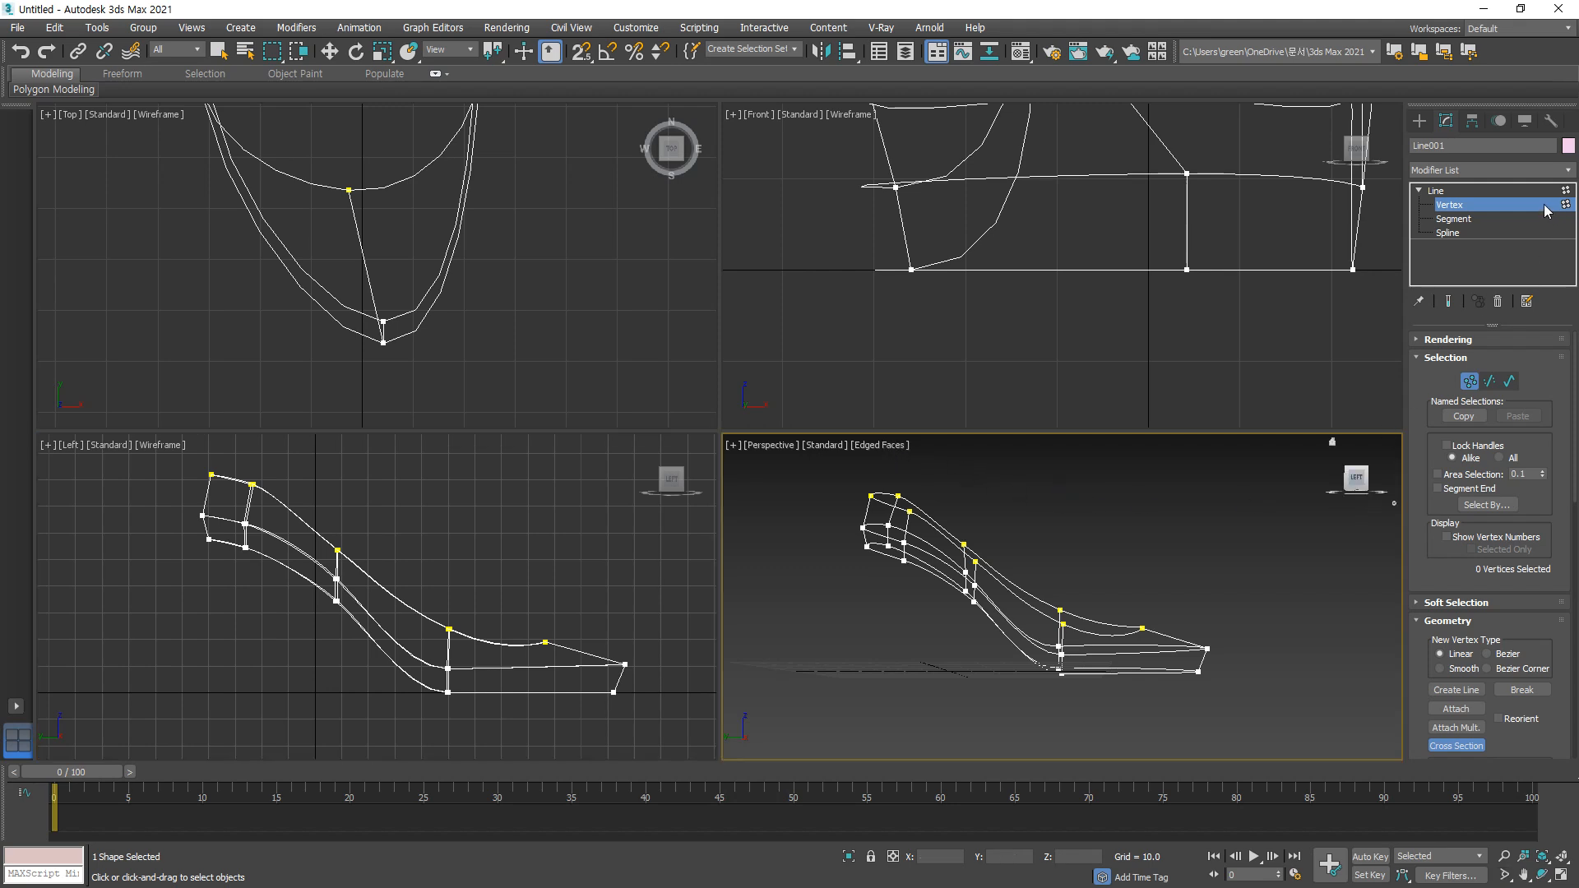
# Step: Leave vertex editing and add a Surface modifier to the shoe's spline cage
pyautogui.click(1526, 188)
pyautogui.click(1527, 170)
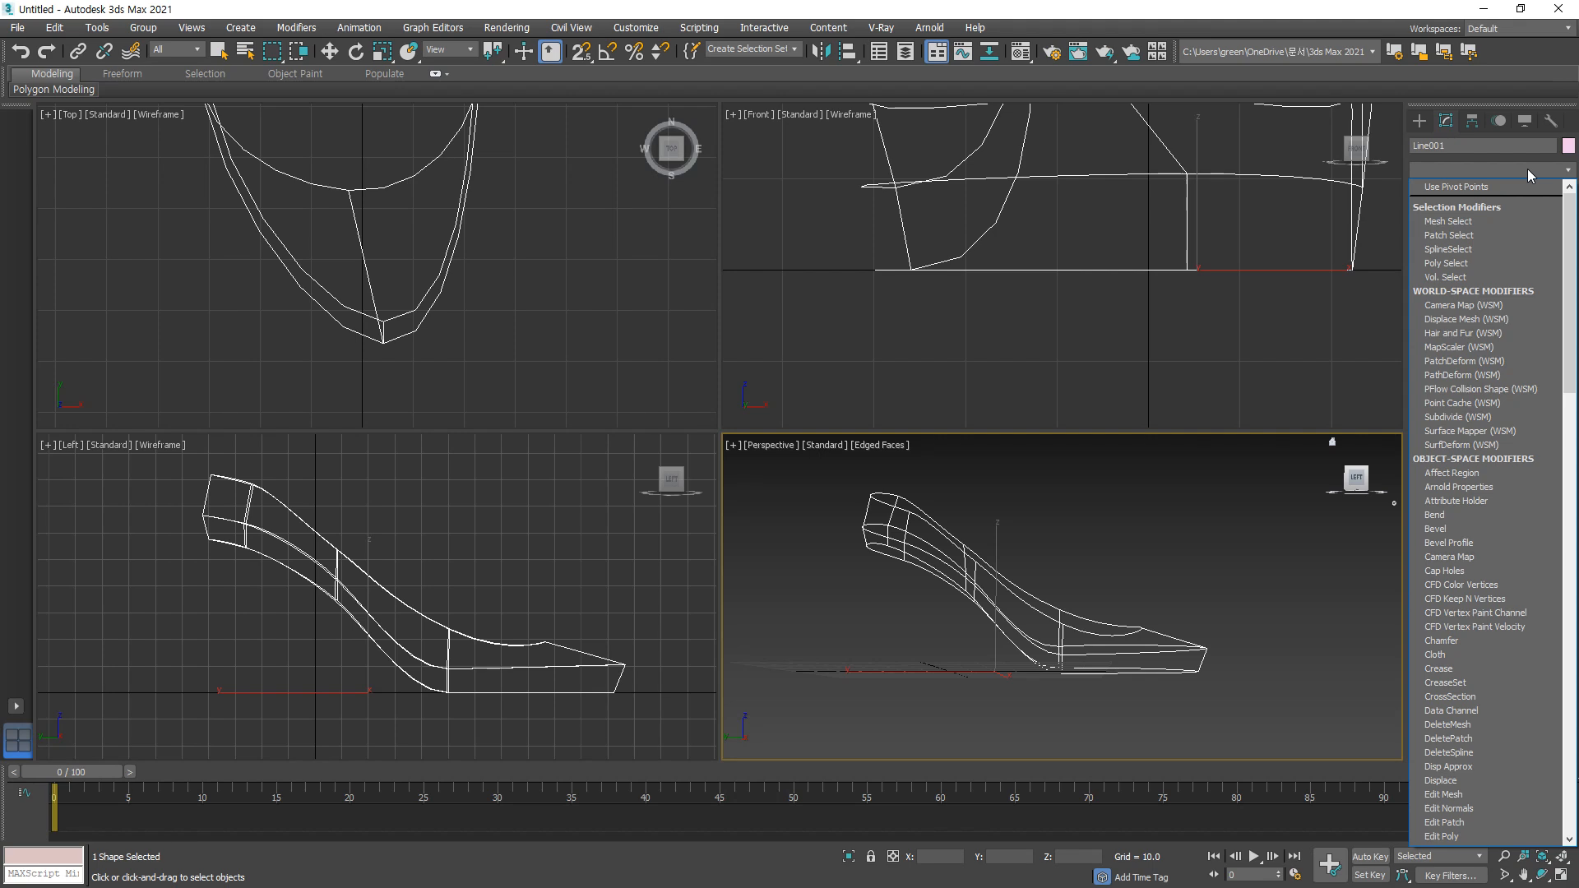
pyautogui.press('s')
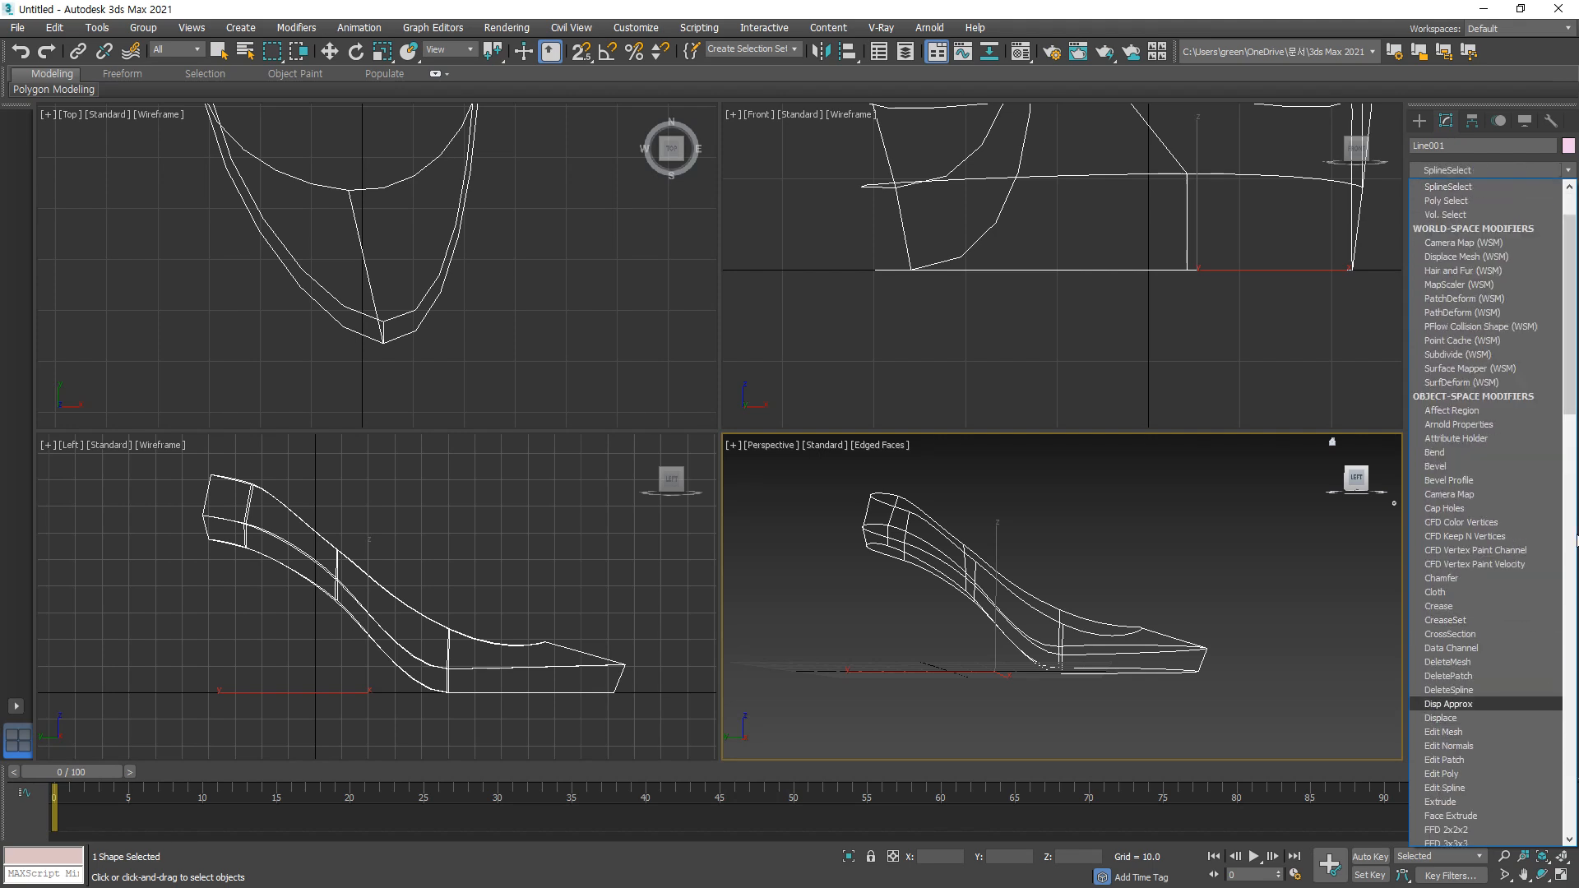
pyautogui.press('s')
pyautogui.press('e')
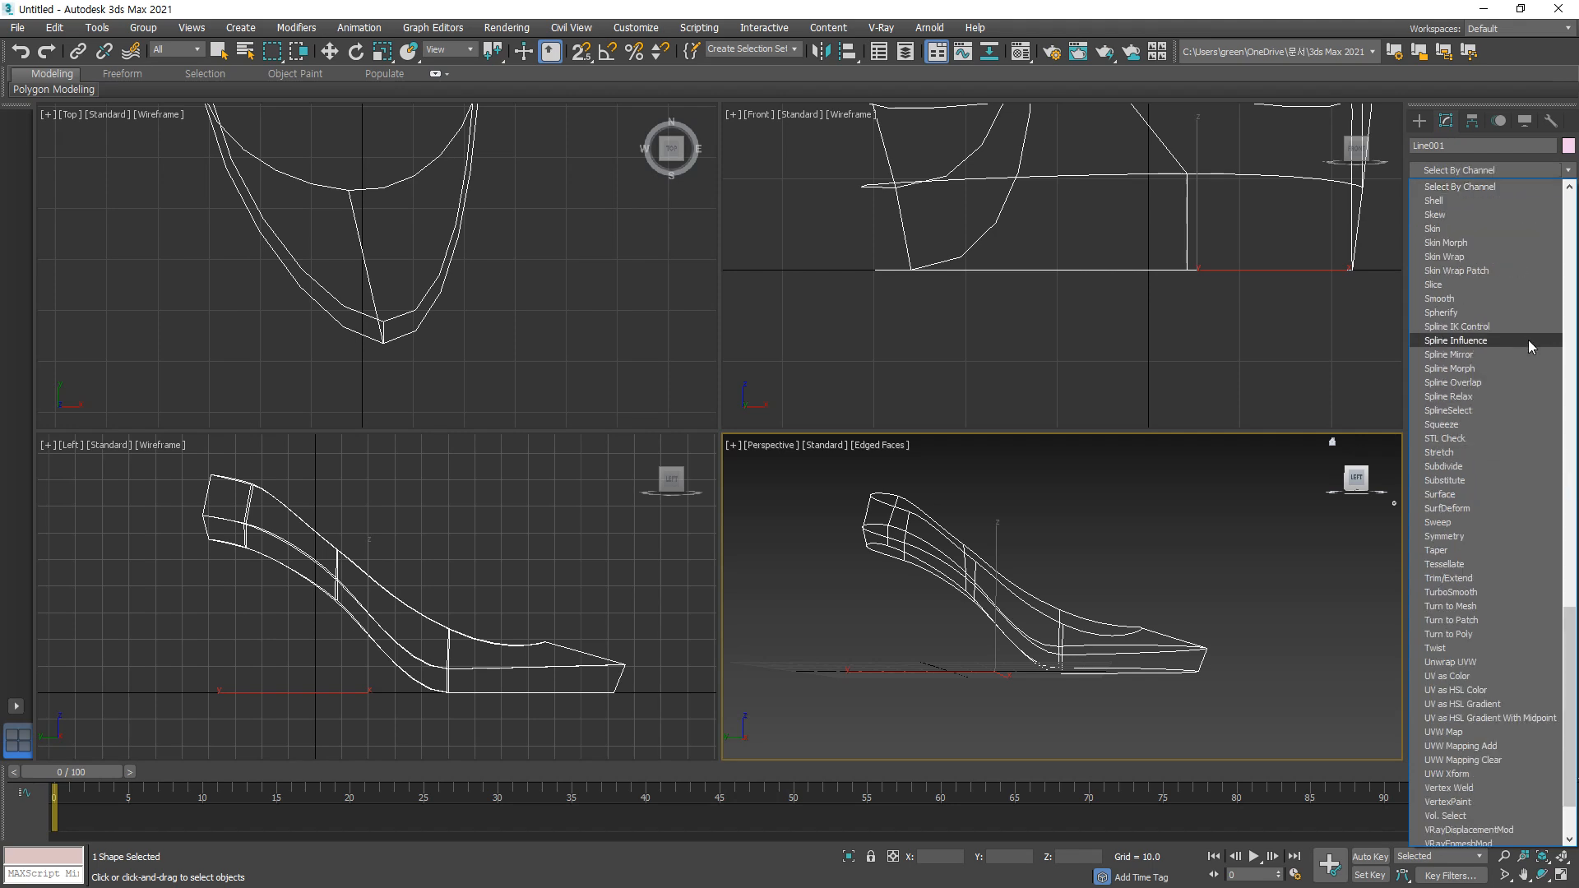
# Step: Apply a Surface modifier to the shoe spline cage and return to Line vertex editing with the end result shown
pyautogui.click(1494, 494)
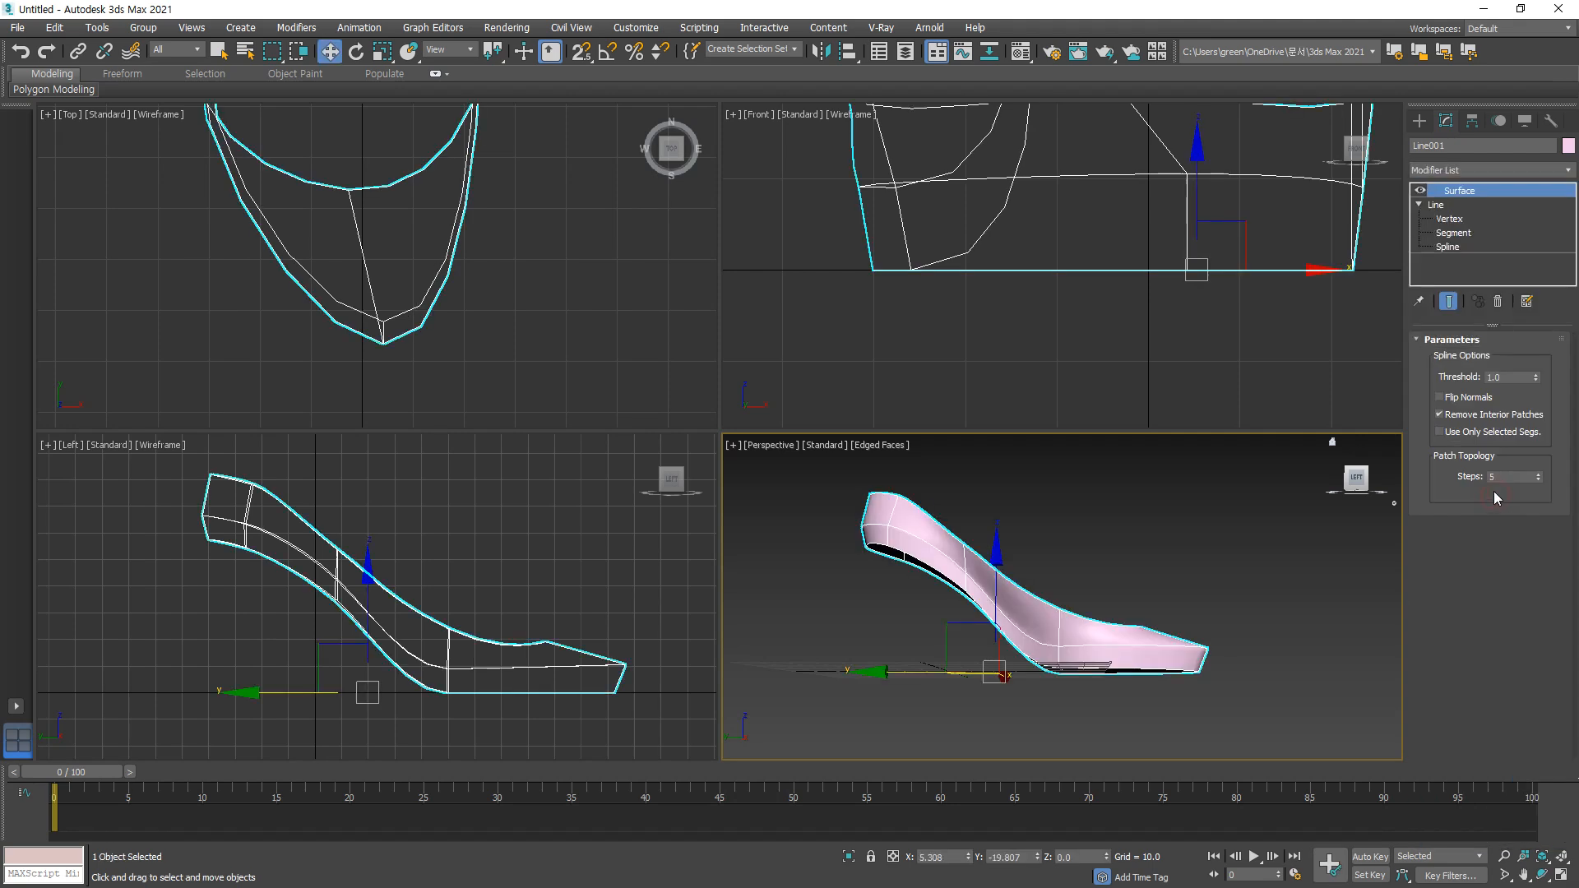
pyautogui.keyDown('alt'); pyautogui.moveTo(1119, 505); pyautogui.dragTo(1166, 551, button='middle'); pyautogui.keyUp('alt')
pyautogui.click(1448, 218)
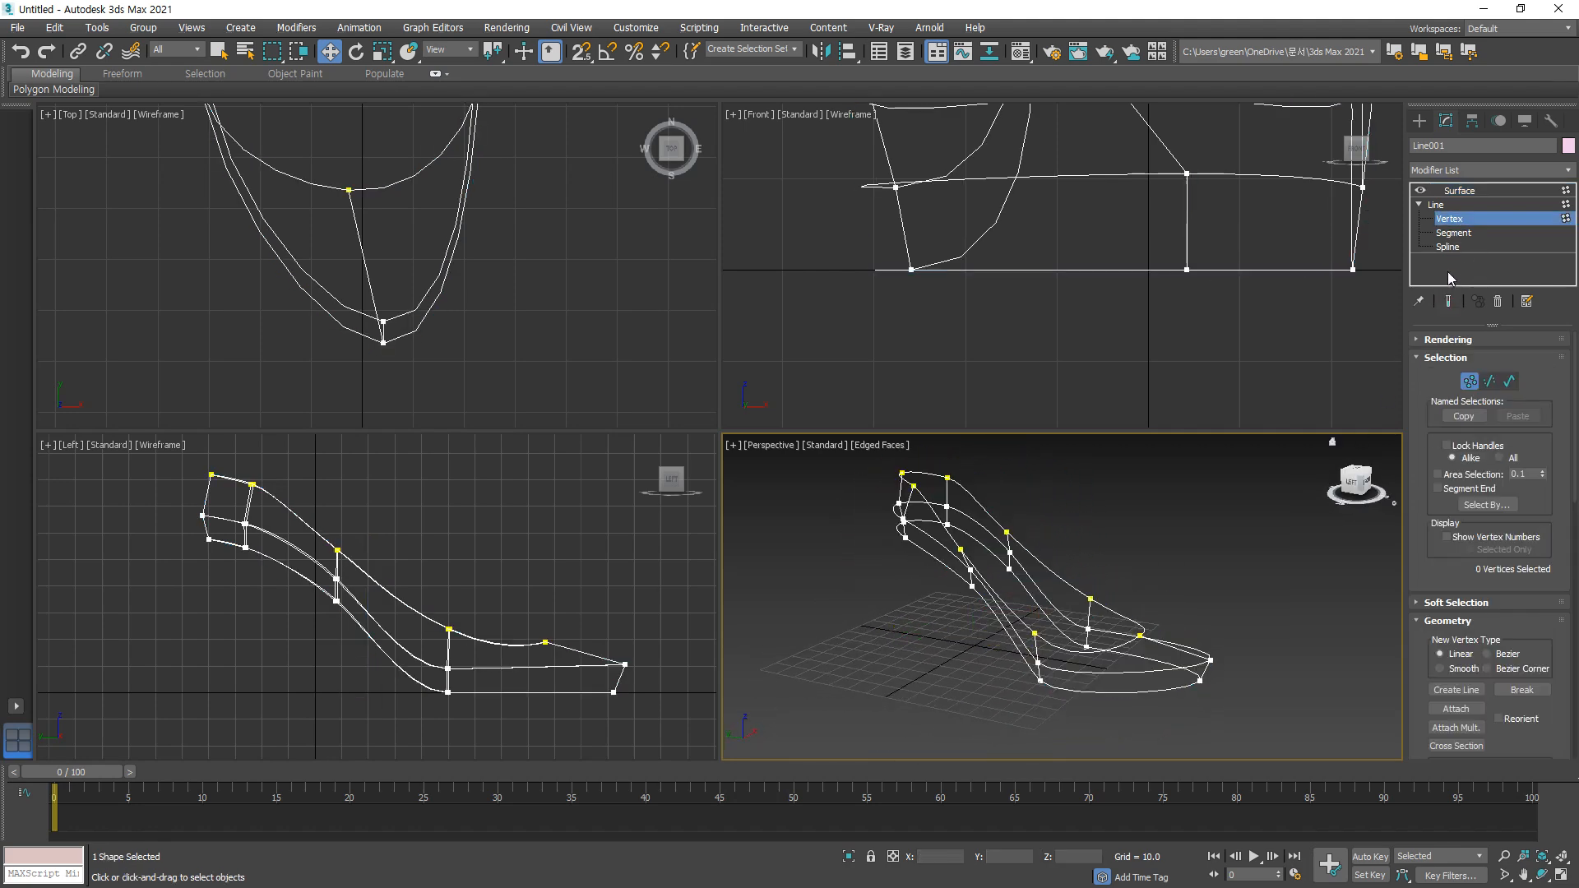
pyautogui.scroll(3, 1050, 642)
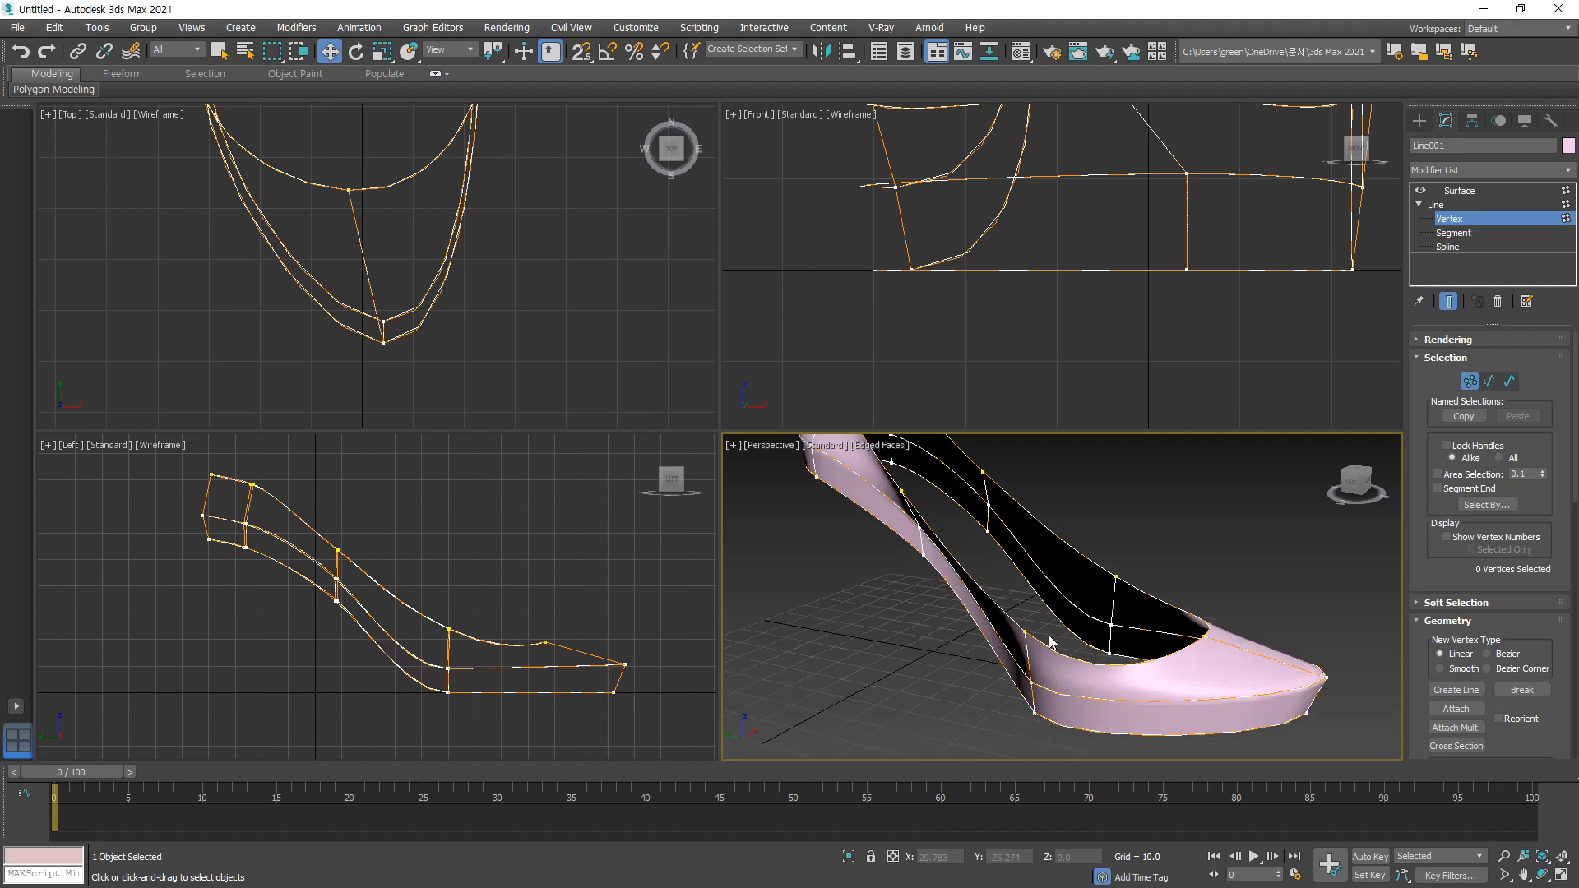
# Step: Convert all vertices of the shoe spline cage to the Bezier type
pyautogui.click(494, 533)
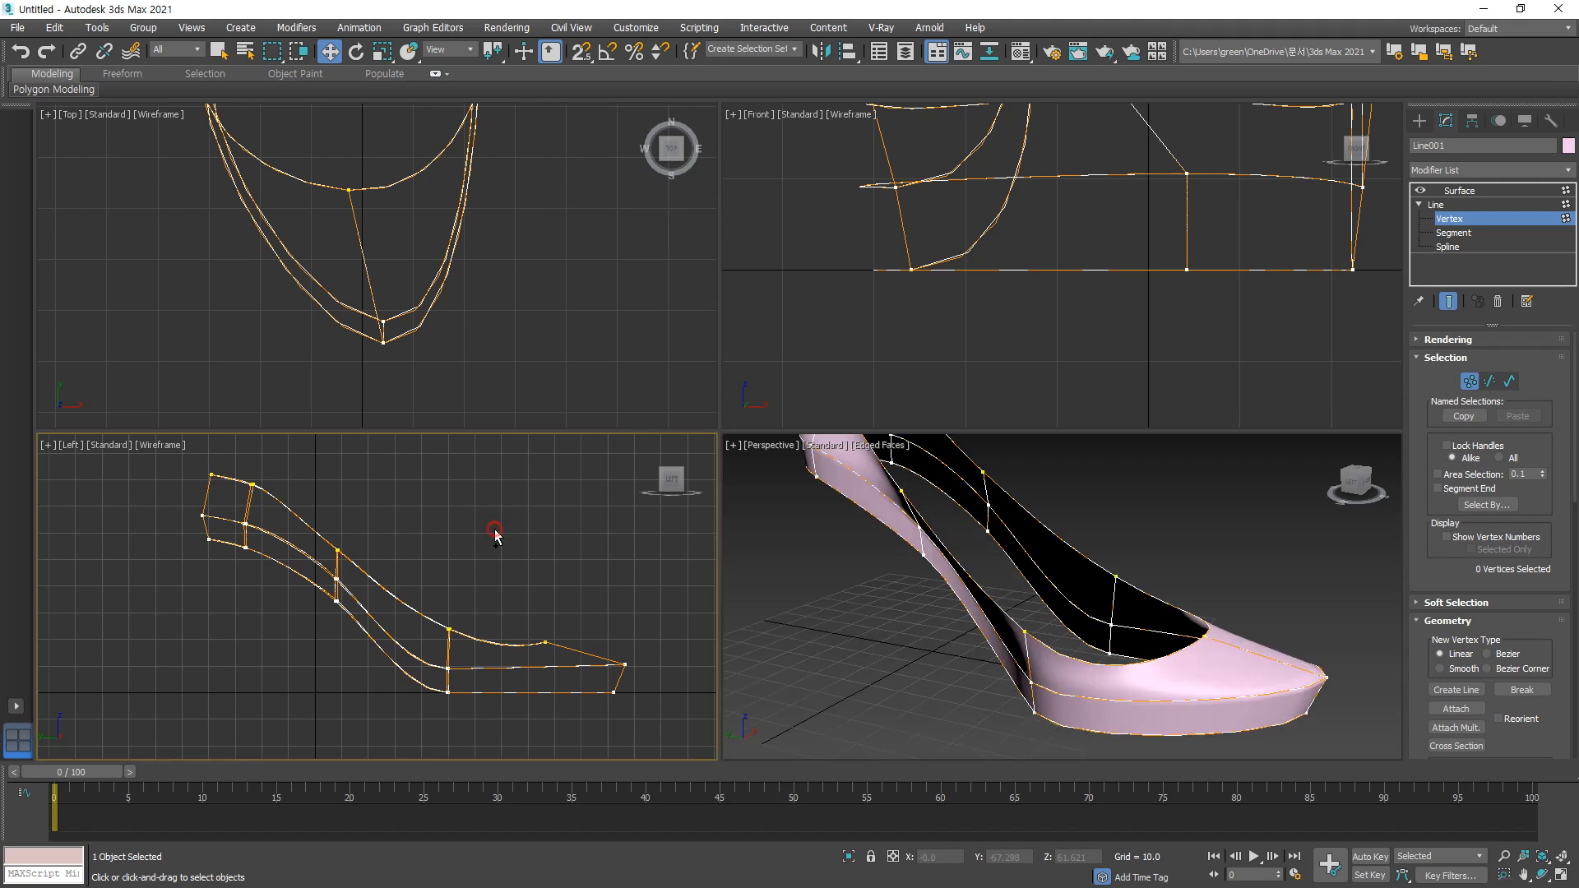
pyautogui.hotkey('ctrl', 'a')
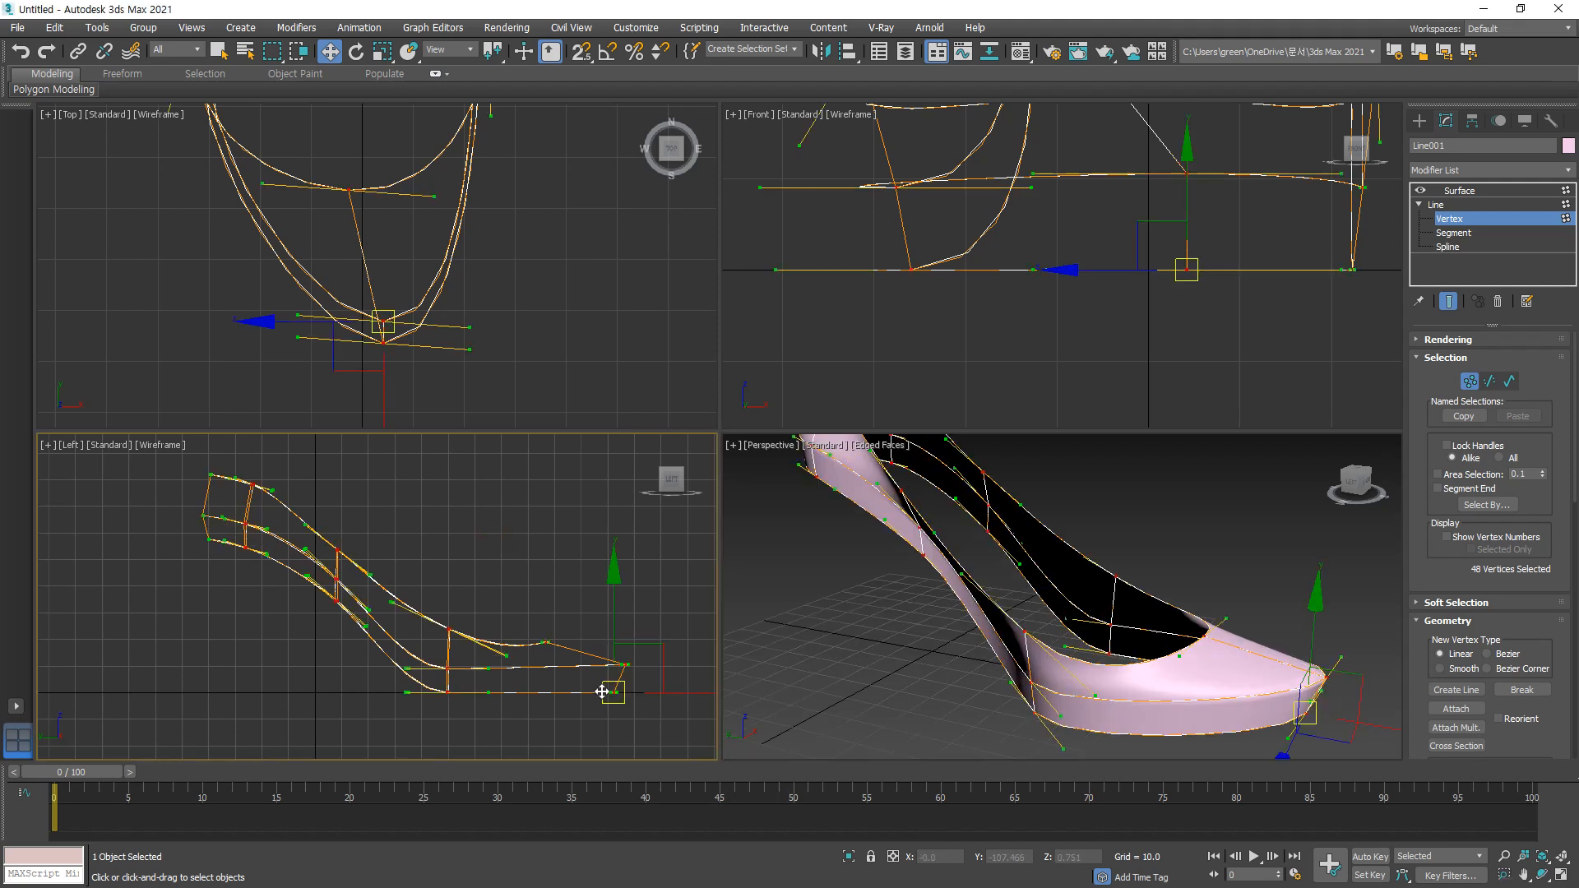
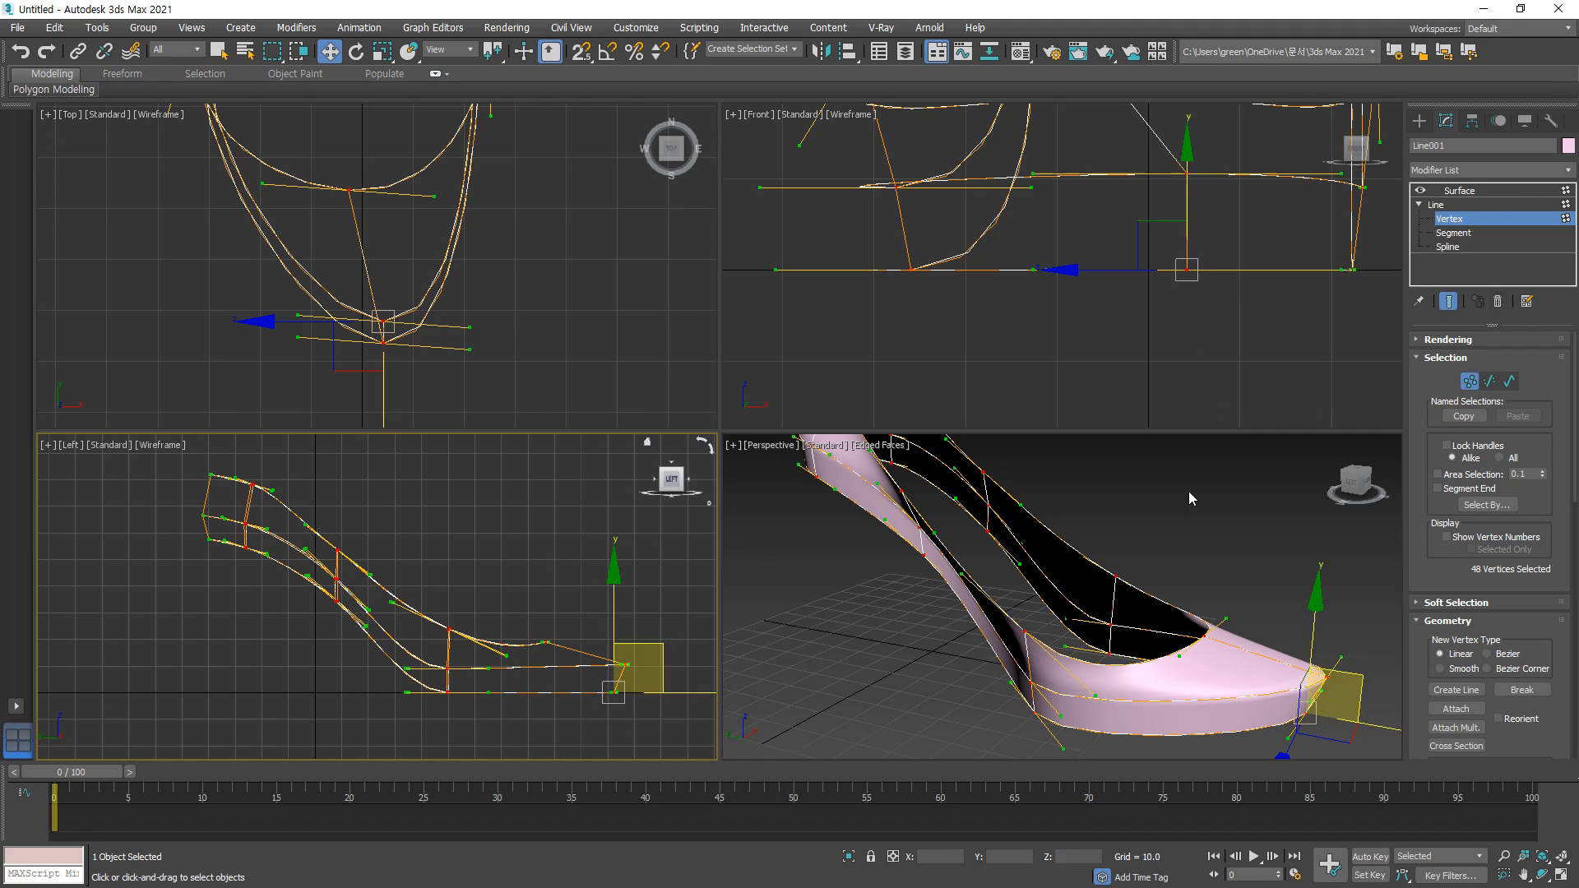
pyautogui.rightClick(450, 676)
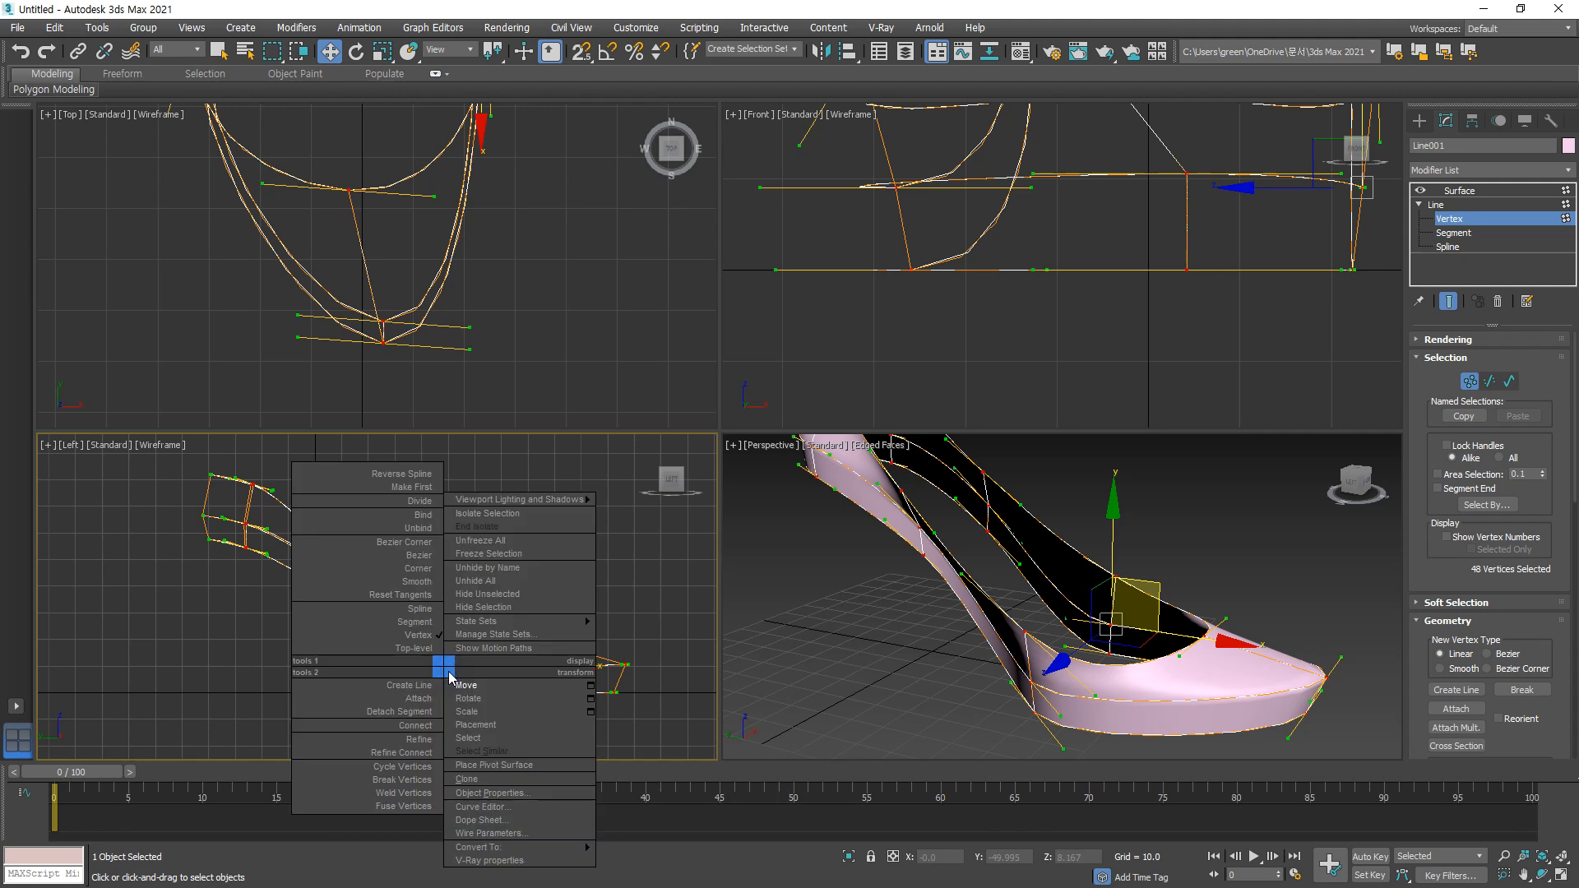
pyautogui.click(424, 555)
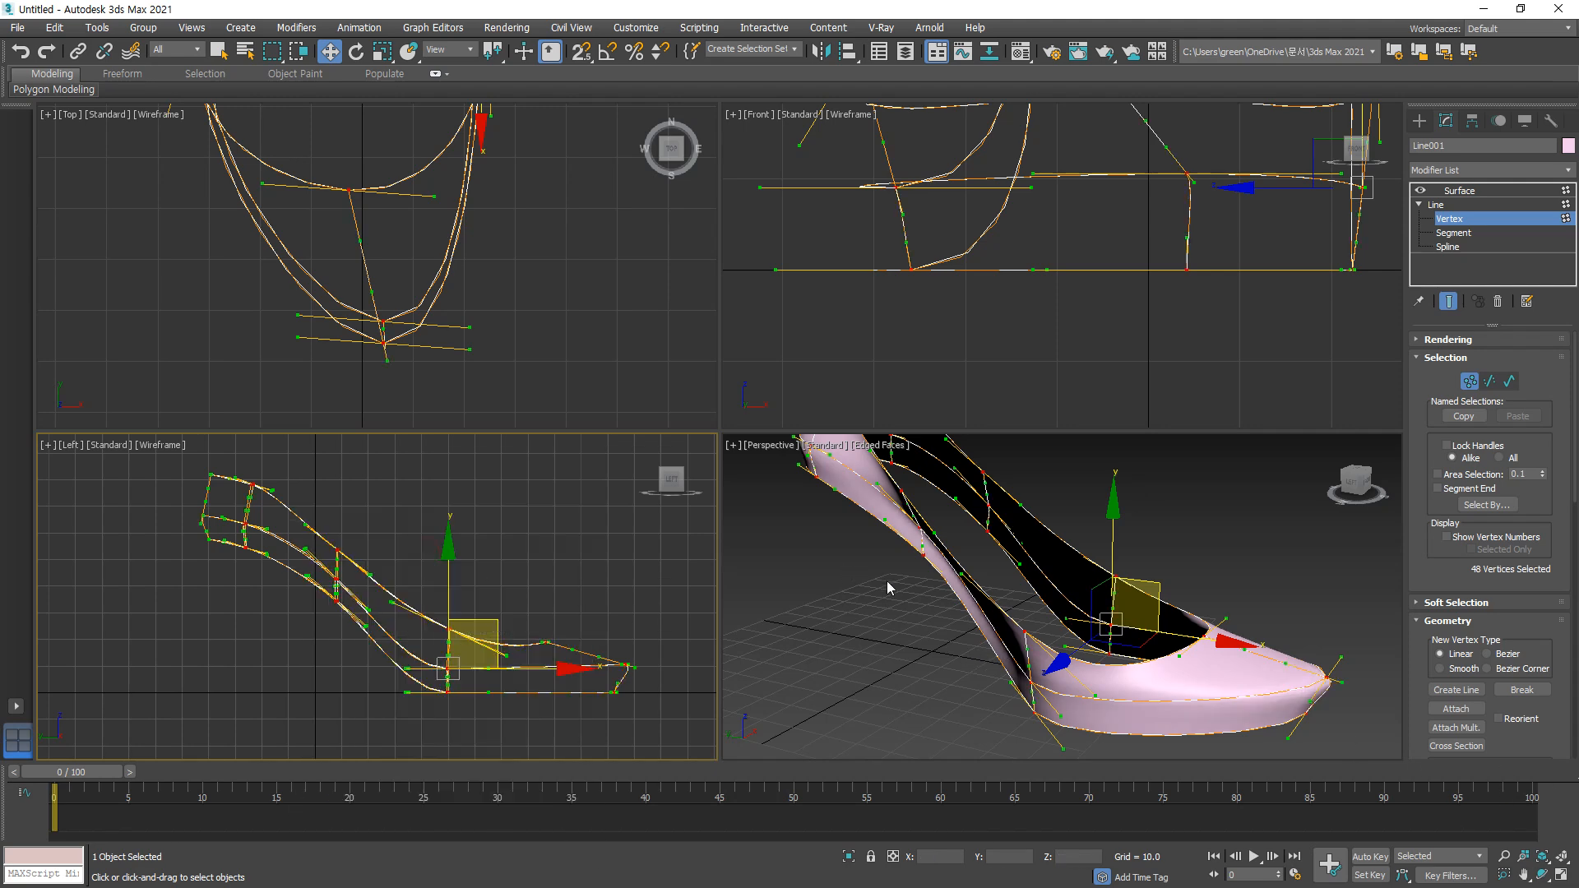
# Step: Try to lower the middle side vertex at the ball of the foot, and undo the move
pyautogui.scroll(3, 871, 577)
pyautogui.click(916, 606)
pyautogui.scroll(2, 999, 634)
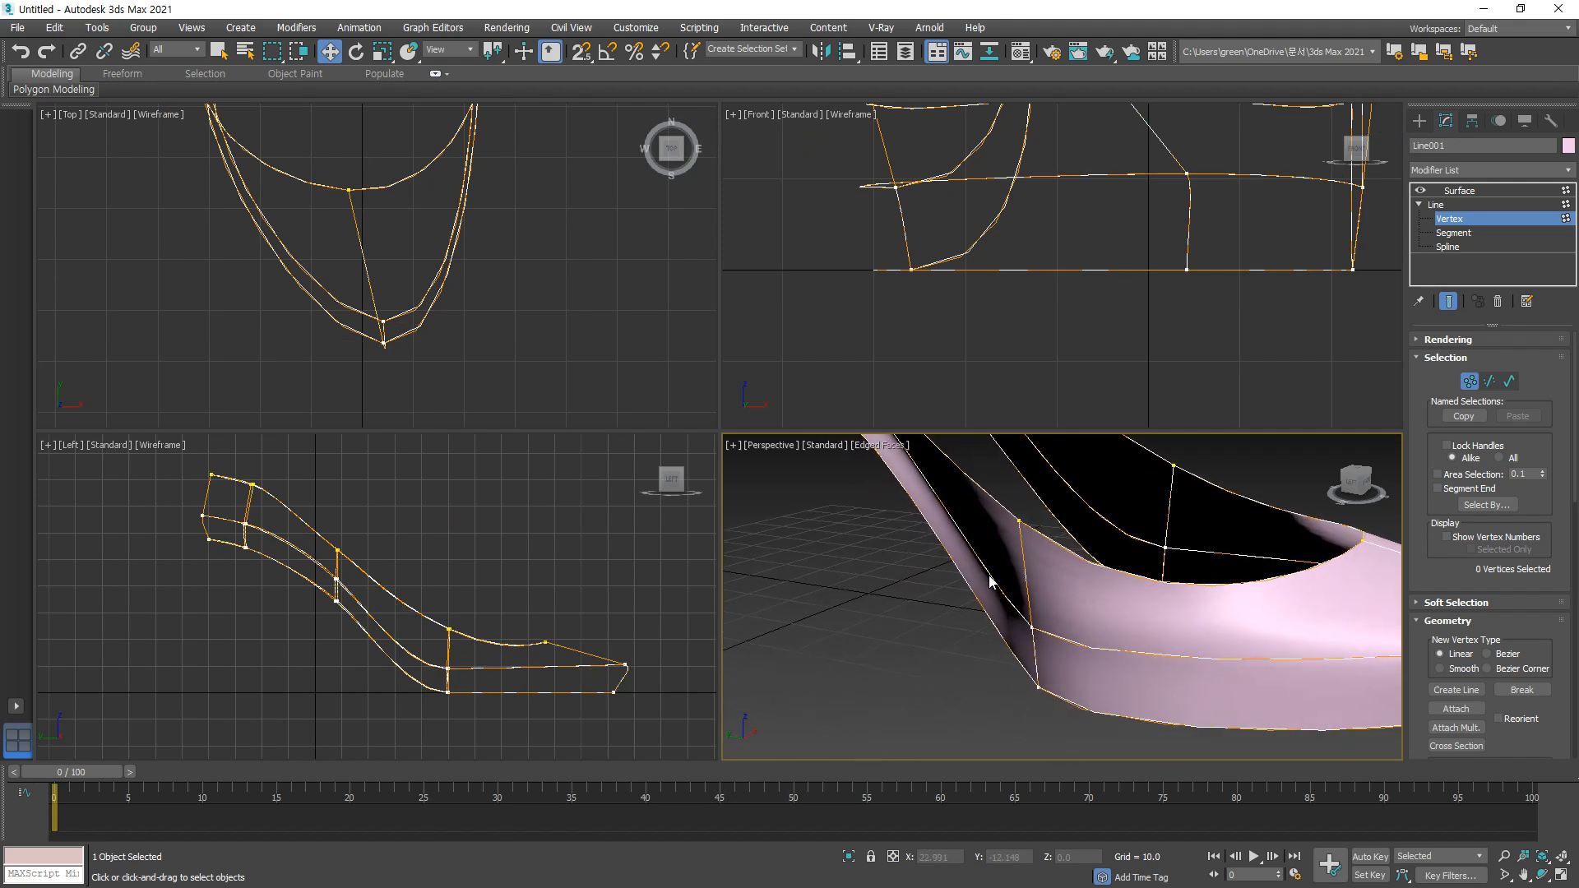
pyautogui.click(1032, 627)
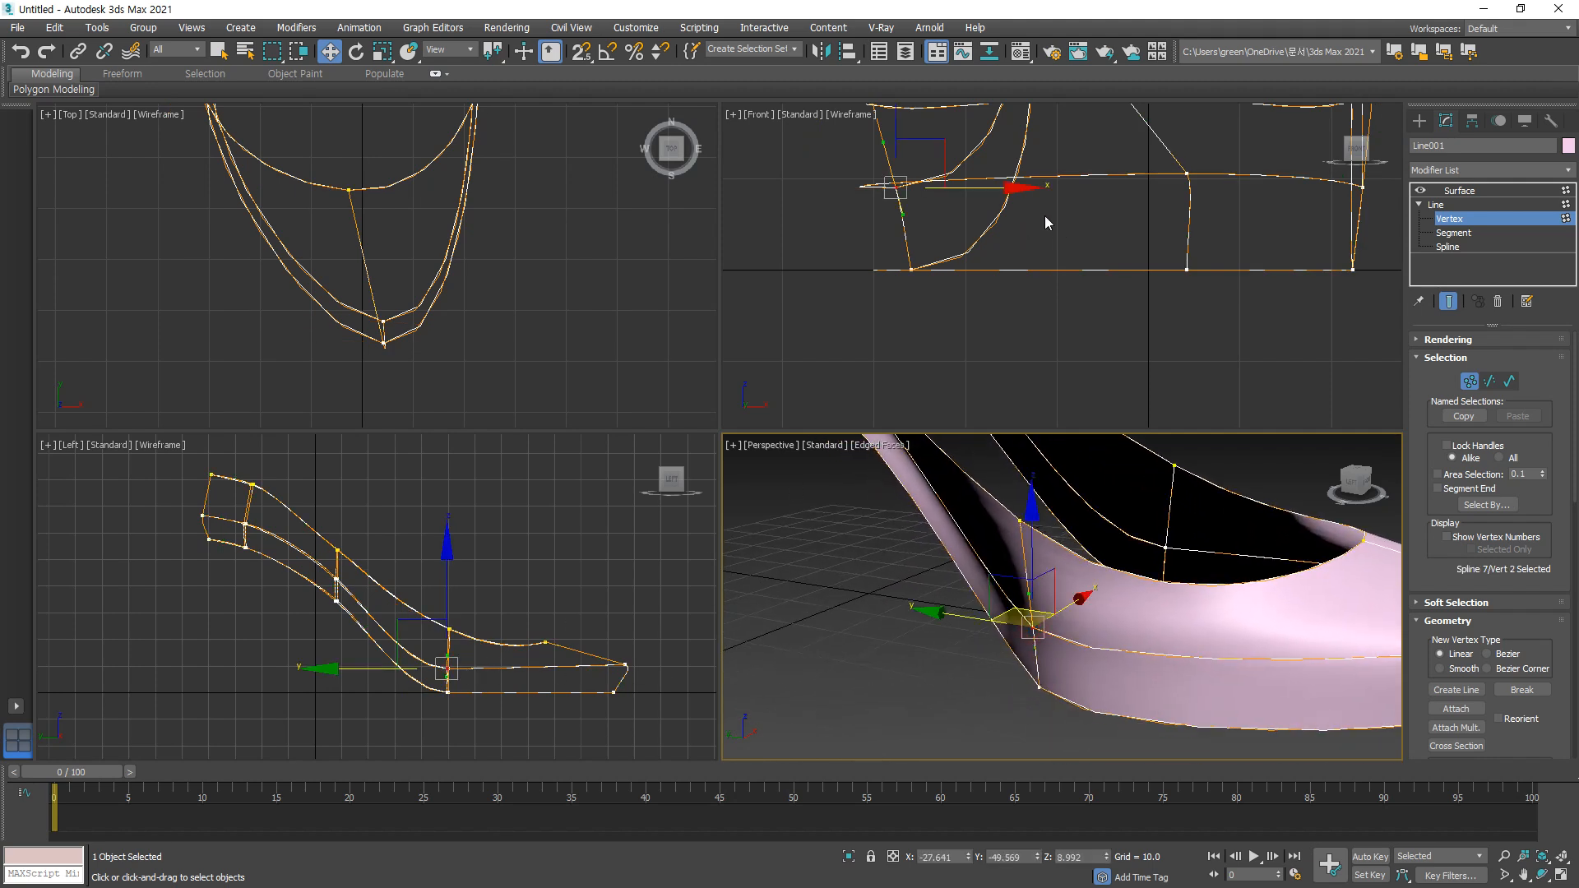
pyautogui.scroll(5, 892, 144)
pyautogui.moveTo(1030, 499); pyautogui.dragTo(1032, 533)
pyautogui.hotkey('ctrl', 'z')
# Step: Select the upper, middle and lower vertices of the cross-section on the negative-X side of the ball of the foot
pyautogui.click(1050, 521)
pyautogui.keyDown('ctrl'); pyautogui.click(1051, 619); pyautogui.keyUp('ctrl')
pyautogui.keyDown('ctrl'); pyautogui.click(1023, 608); pyautogui.keyUp('ctrl')
pyautogui.scroll(-4, 964, 320)
pyautogui.moveTo(964, 321); pyautogui.dragTo(958, 315, button='middle')
pyautogui.moveTo(896, 212); pyautogui.dragTo(943, 369)
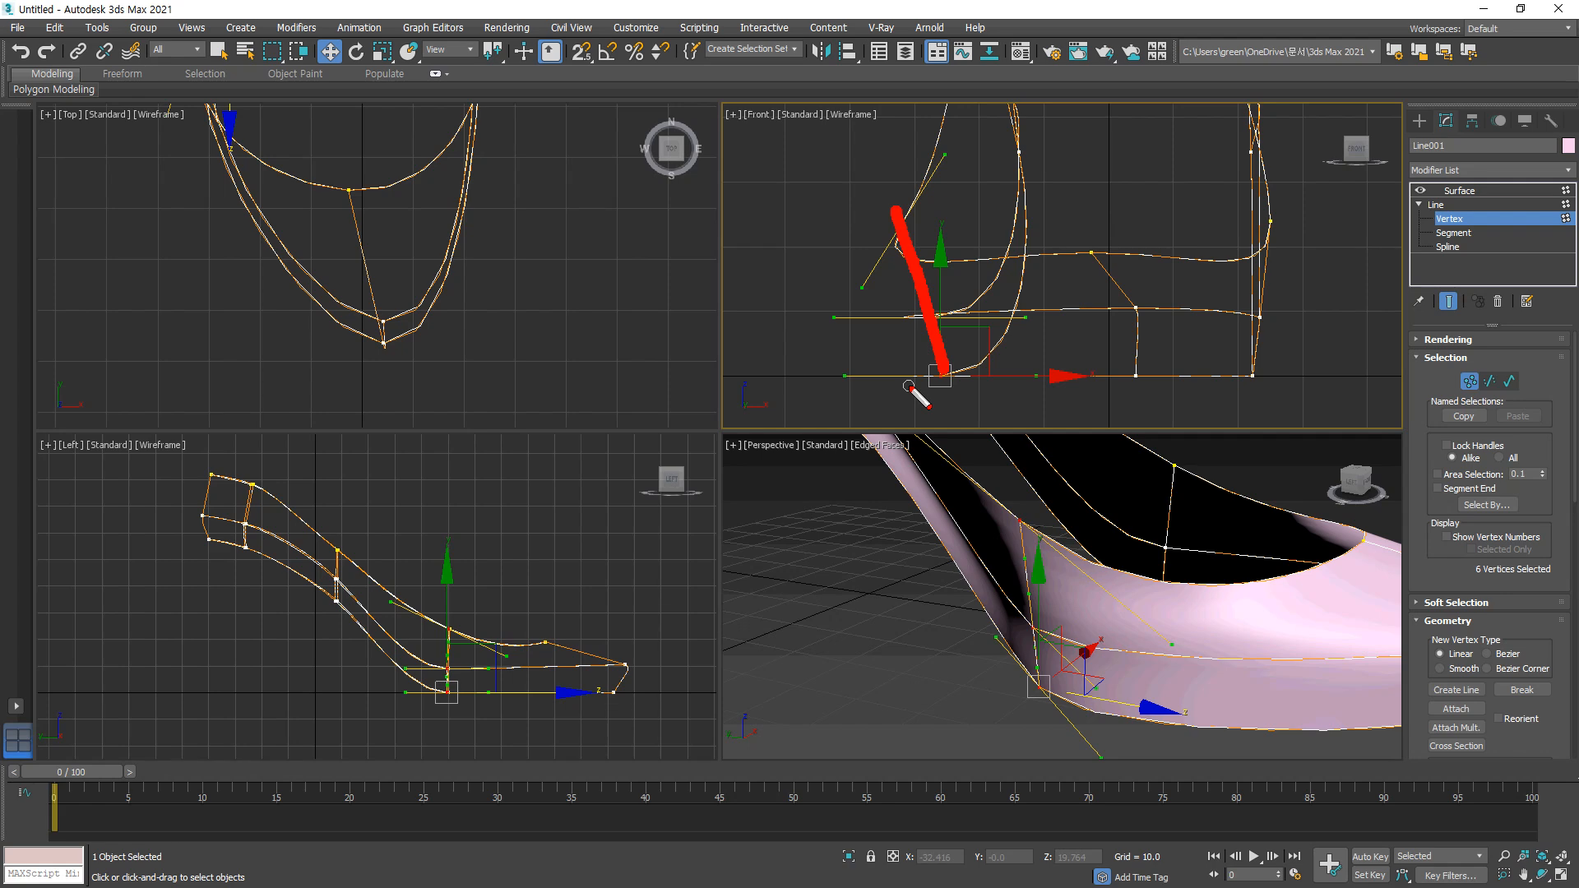
pyautogui.scroll(10, 327, 256)
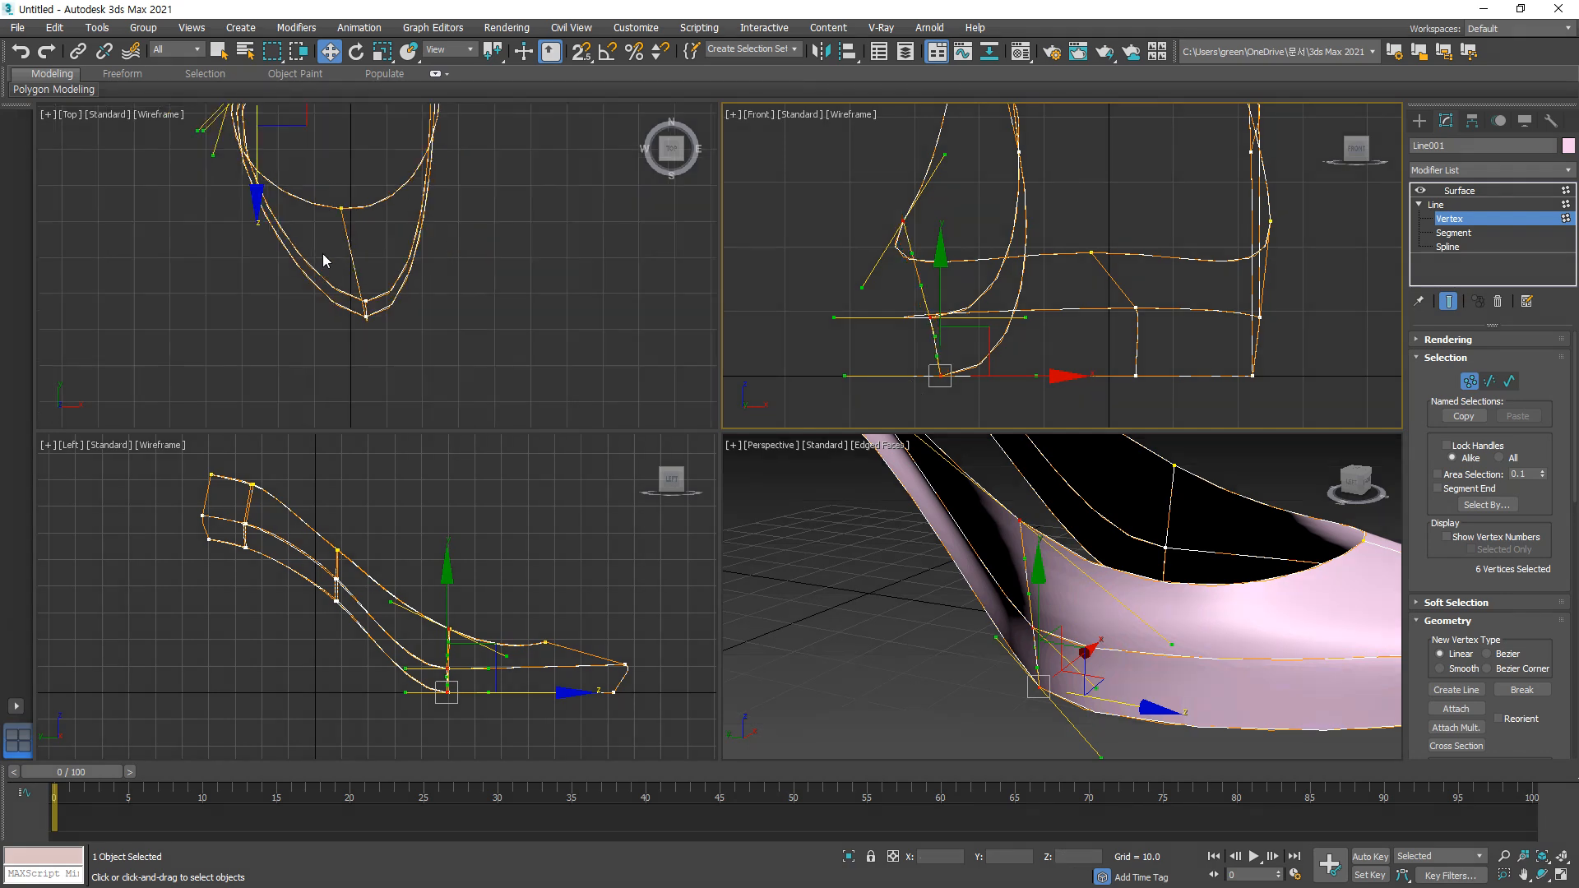
pyautogui.scroll(2, 388, 311)
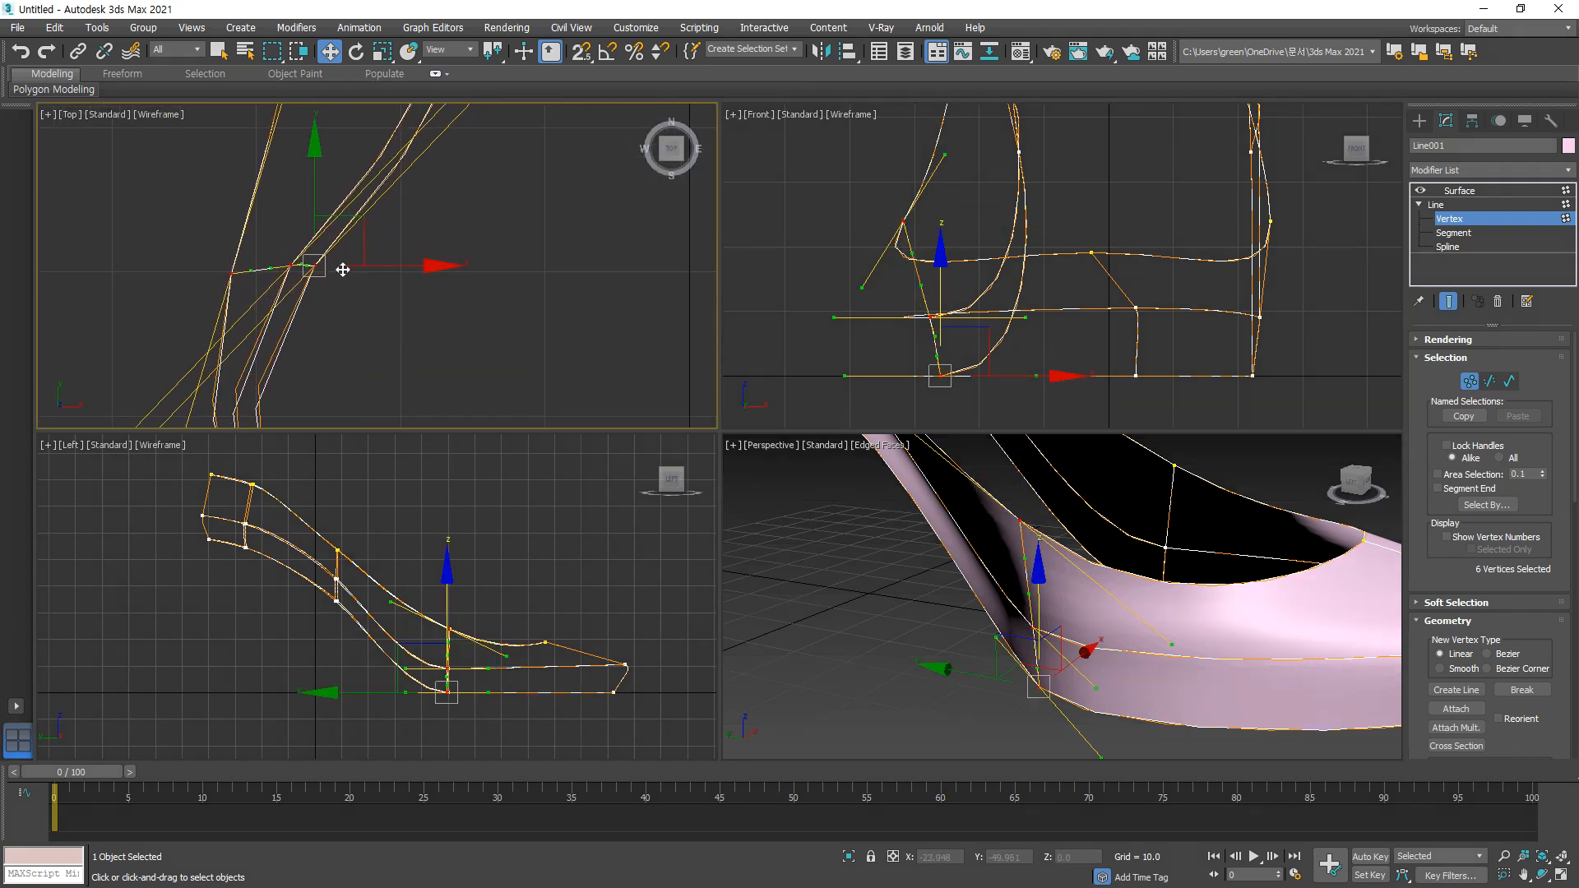
# Step: Move the middle vertex pair of the ball-of-foot cross-section outward by about 2.67 units in negative X
pyautogui.click(320, 293)
pyautogui.click(290, 259)
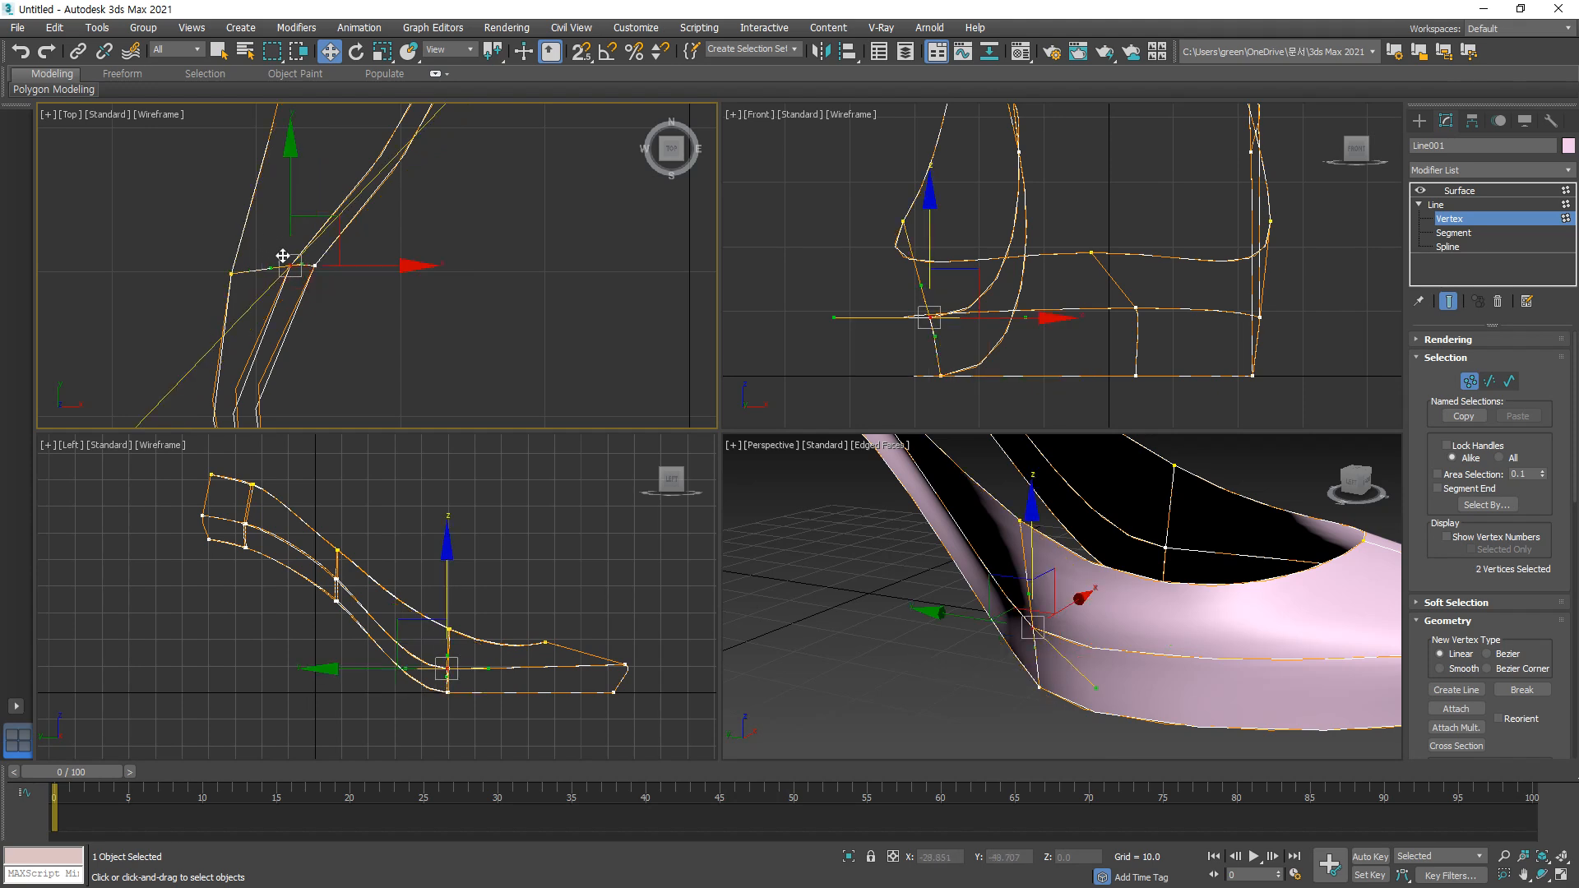
pyautogui.moveTo(345, 264); pyautogui.dragTo(310, 261)
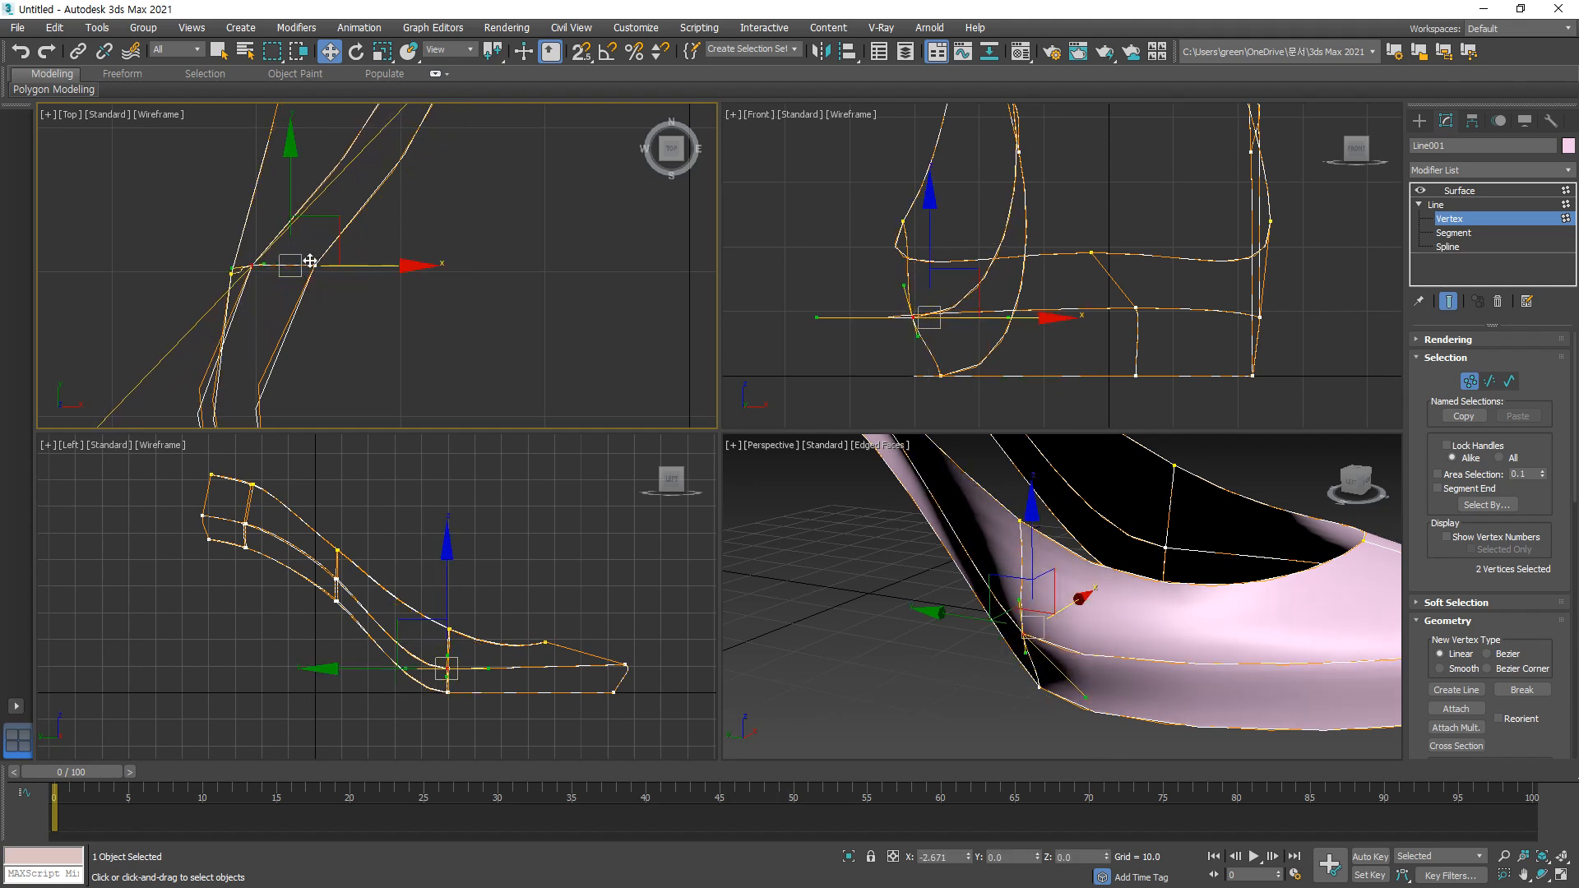
pyautogui.scroll(5, 916, 312)
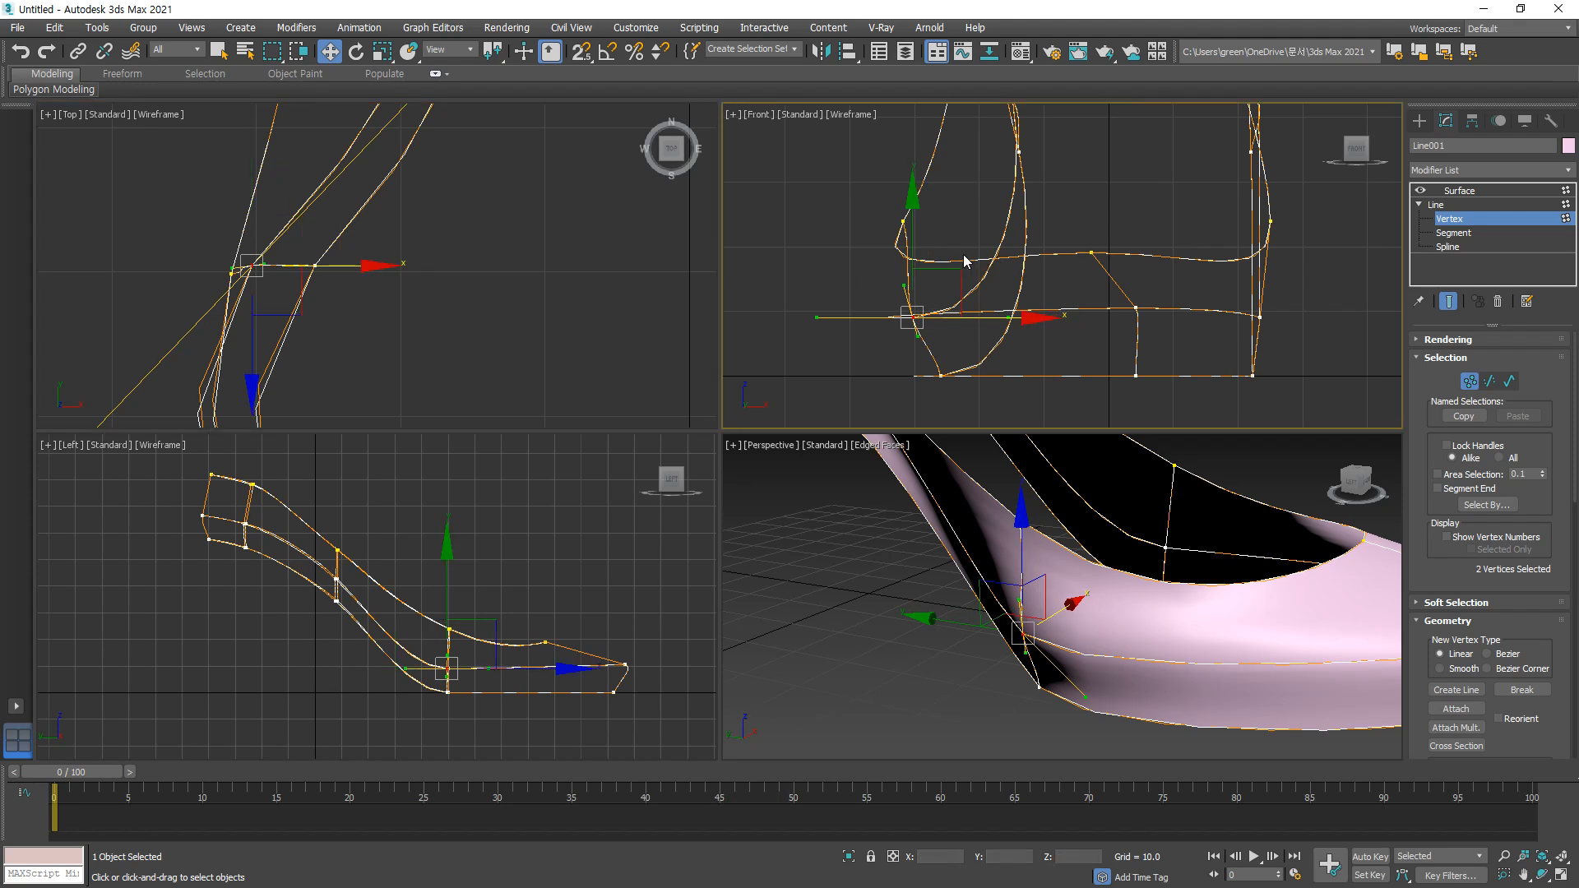
# Step: Adjust the Bezier handles of the ball-of-foot cross-section's vertices so the side bulges outward in a smooth curve from opening to sole
pyautogui.moveTo(916, 355)
pyautogui.mouseDown()
pyautogui.moveTo(927, 377)
pyautogui.moveTo(924, 354)
pyautogui.mouseUp()
pyautogui.moveTo(925, 355); pyautogui.dragTo(885, 259, button='middle')
pyautogui.moveTo(994, 342); pyautogui.dragTo(950, 367)
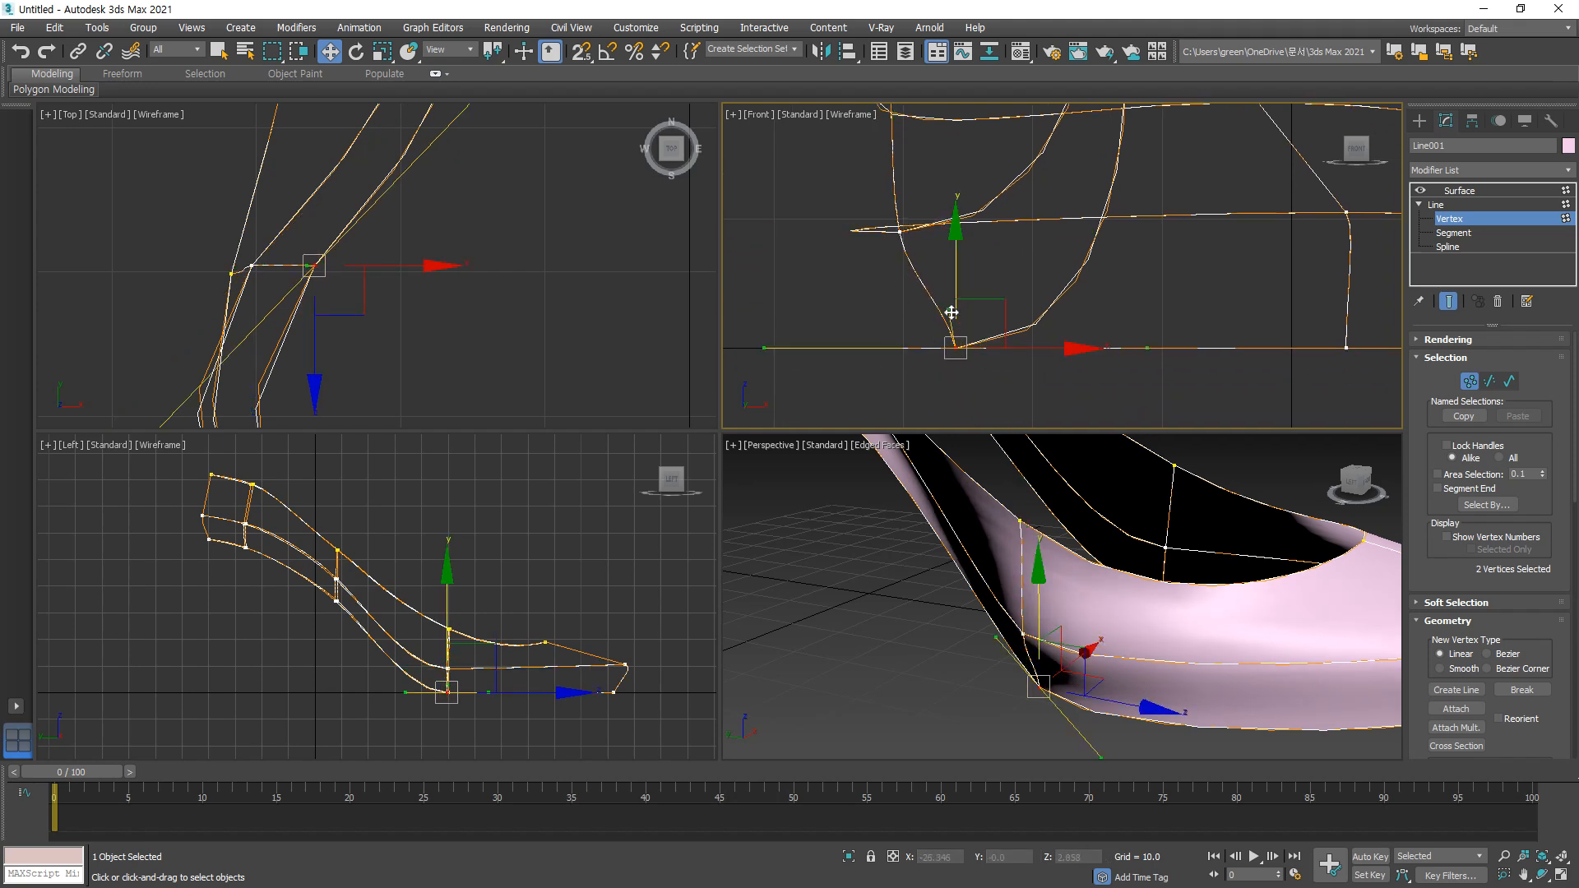
pyautogui.moveTo(948, 311); pyautogui.dragTo(934, 315)
pyautogui.moveTo(924, 199); pyautogui.dragTo(922, 197, button='middle')
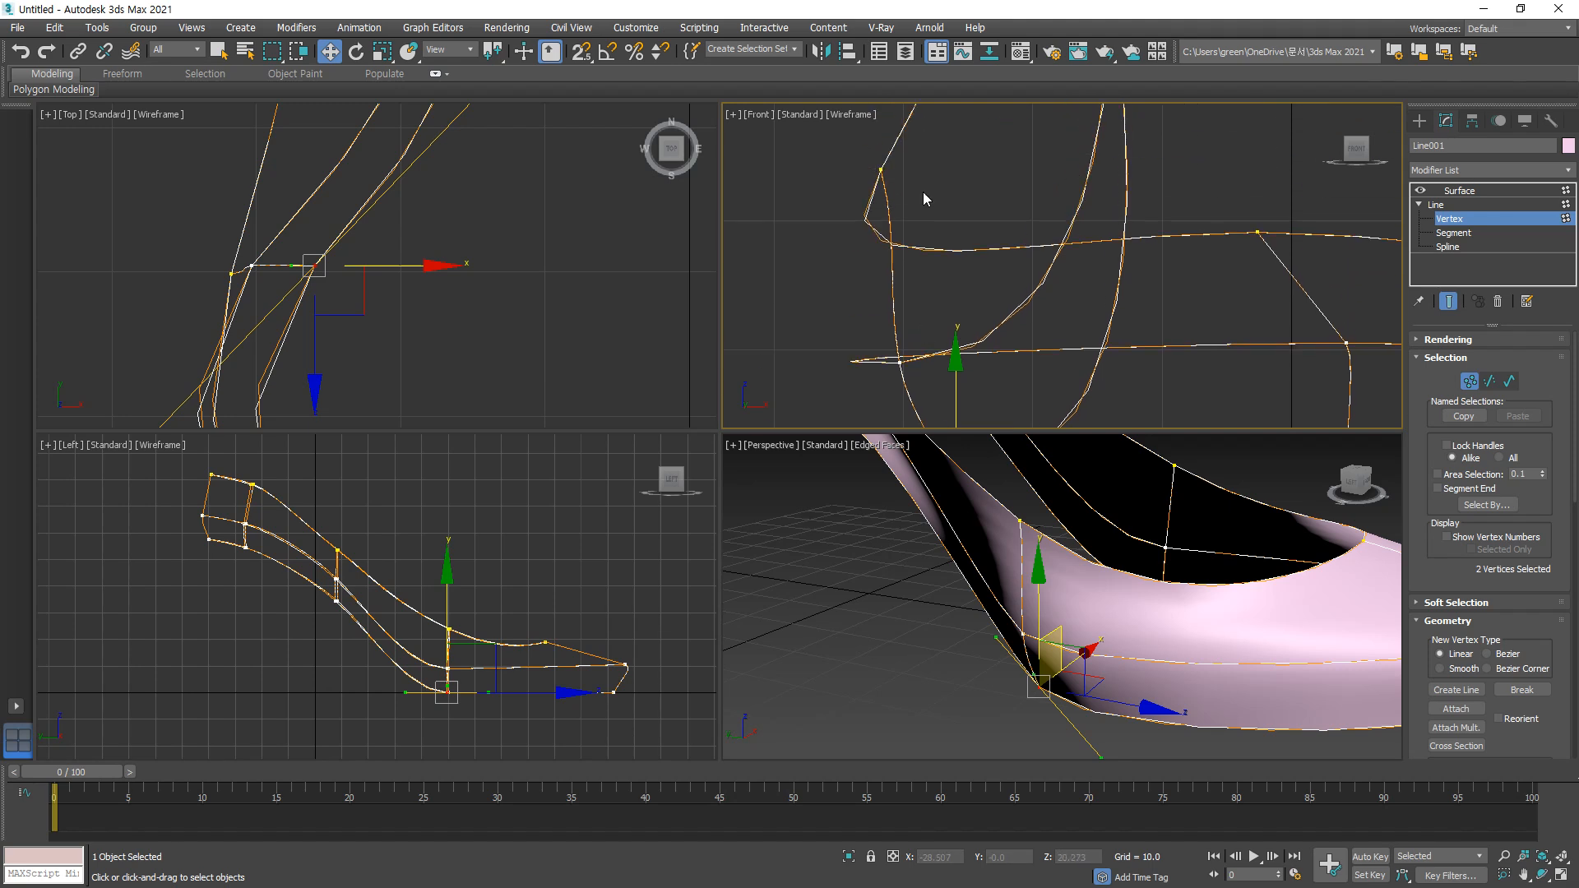
pyautogui.moveTo(846, 185); pyautogui.dragTo(880, 236)
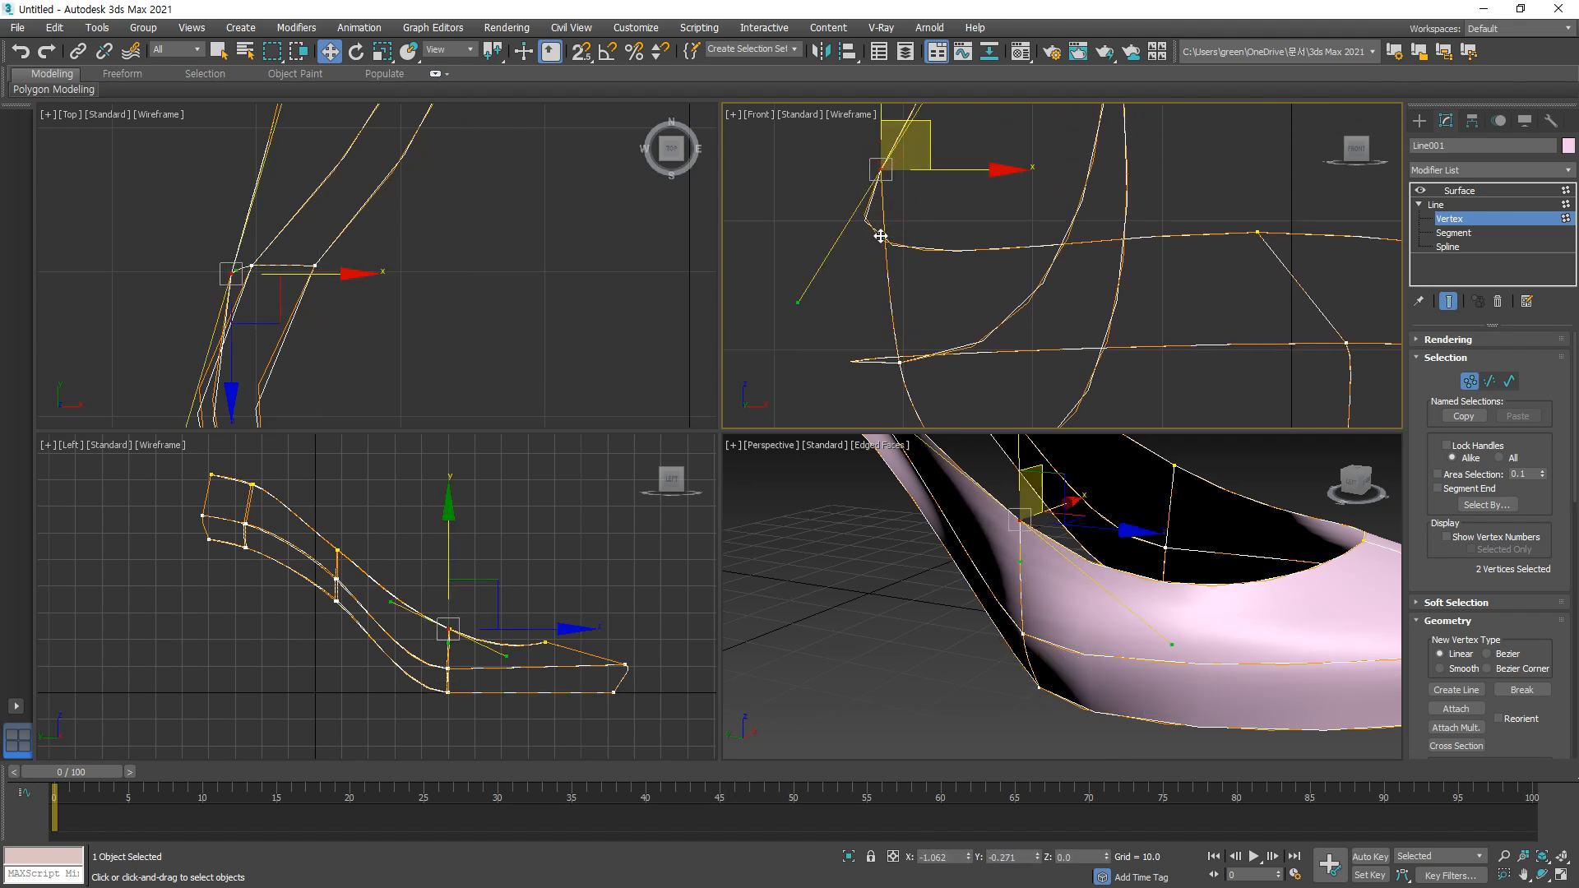
pyautogui.keyDown('alt'); pyautogui.moveTo(1020, 630); pyautogui.dragTo(1042, 624, button='middle'); pyautogui.keyUp('alt')
pyautogui.moveTo(1082, 498)
pyautogui.mouseDown()
pyautogui.moveTo(1057, 605)
pyautogui.moveTo(1077, 683)
pyautogui.mouseUp()
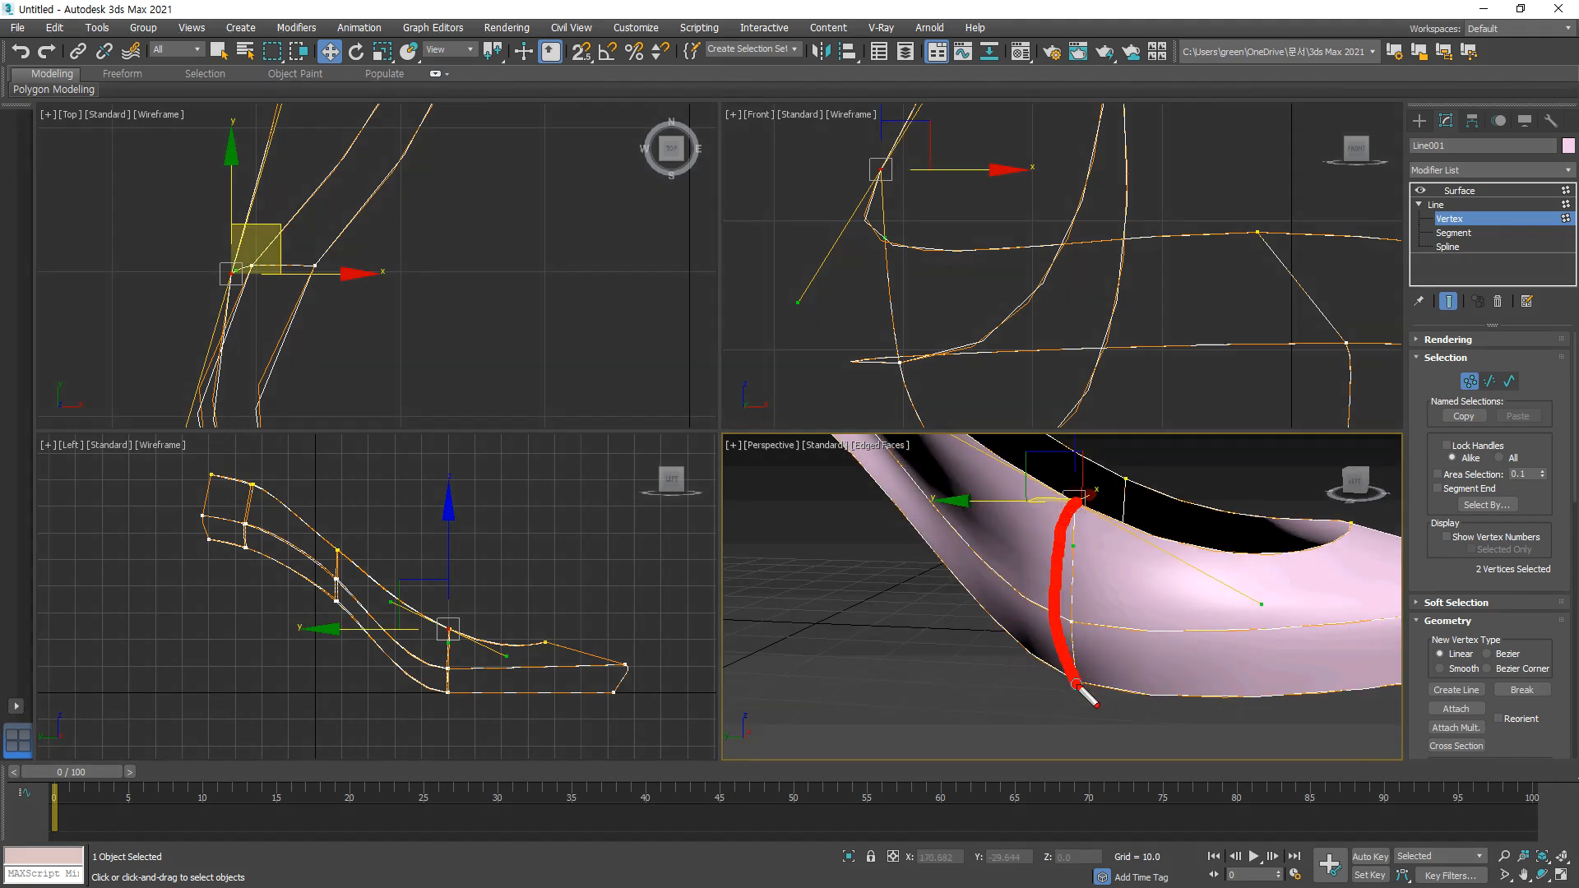
pyautogui.moveTo(973, 623)
pyautogui.keyDown('alt'); pyautogui.mouseDown(button='middle')
pyautogui.moveTo(983, 634)
pyautogui.moveTo(946, 556)
pyautogui.mouseUp(button='middle'); pyautogui.keyUp('alt')
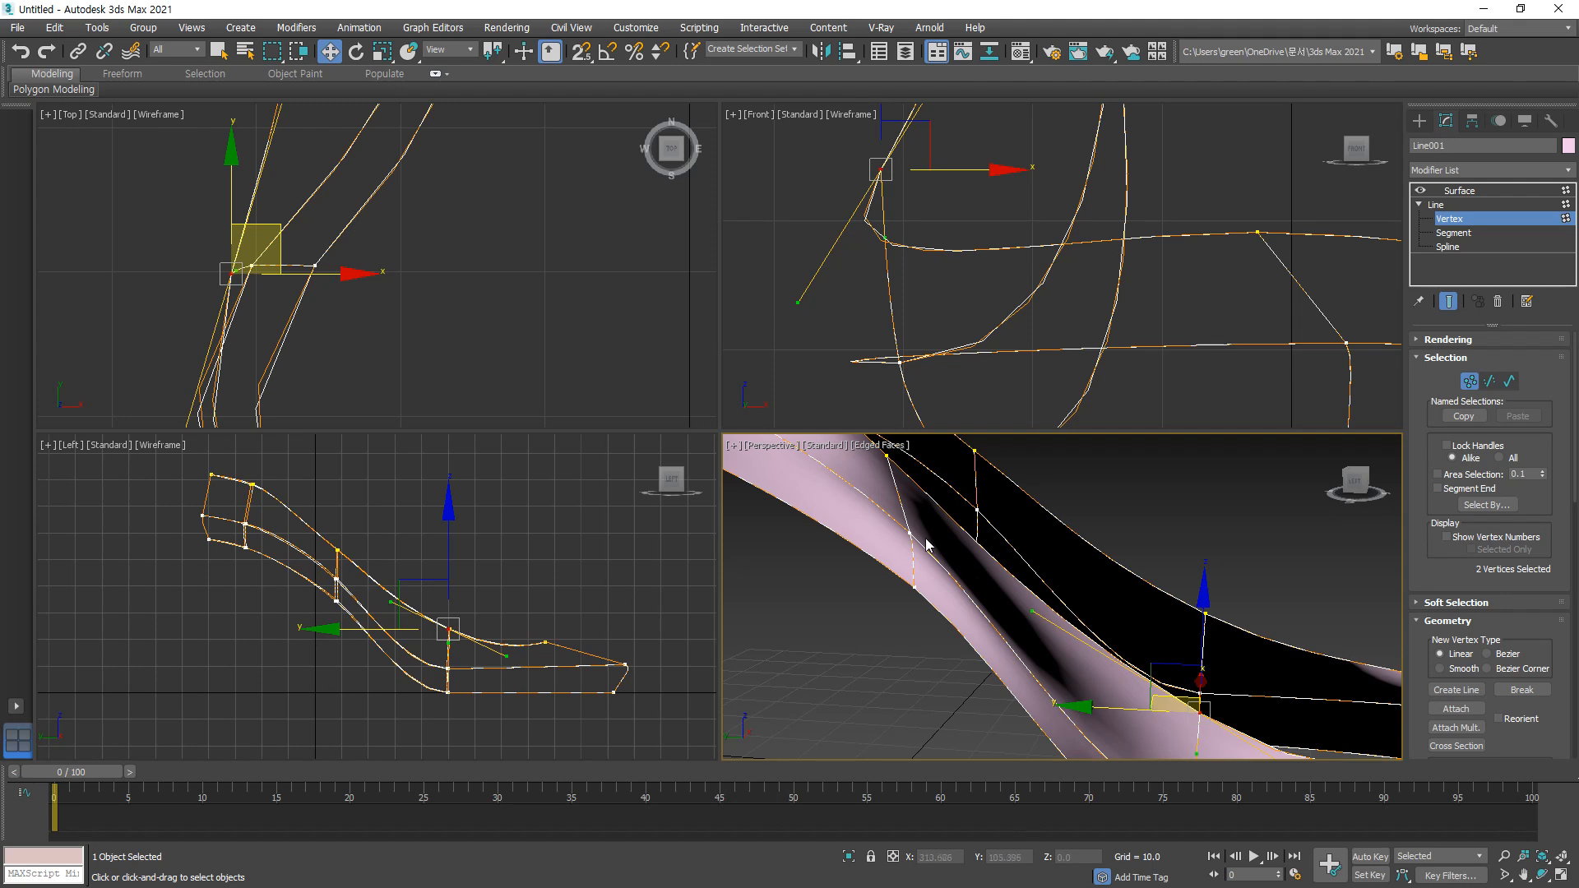
# Step: Shift the middle vertex pair of the arch cross-section outward on the negative-X side and straighten its lengthwise Bezier handle
pyautogui.moveTo(898, 553); pyautogui.dragTo(896, 554)
pyautogui.scroll(-3, 916, 360)
pyautogui.scroll(-3, 974, 297)
pyautogui.scroll(5, 328, 249)
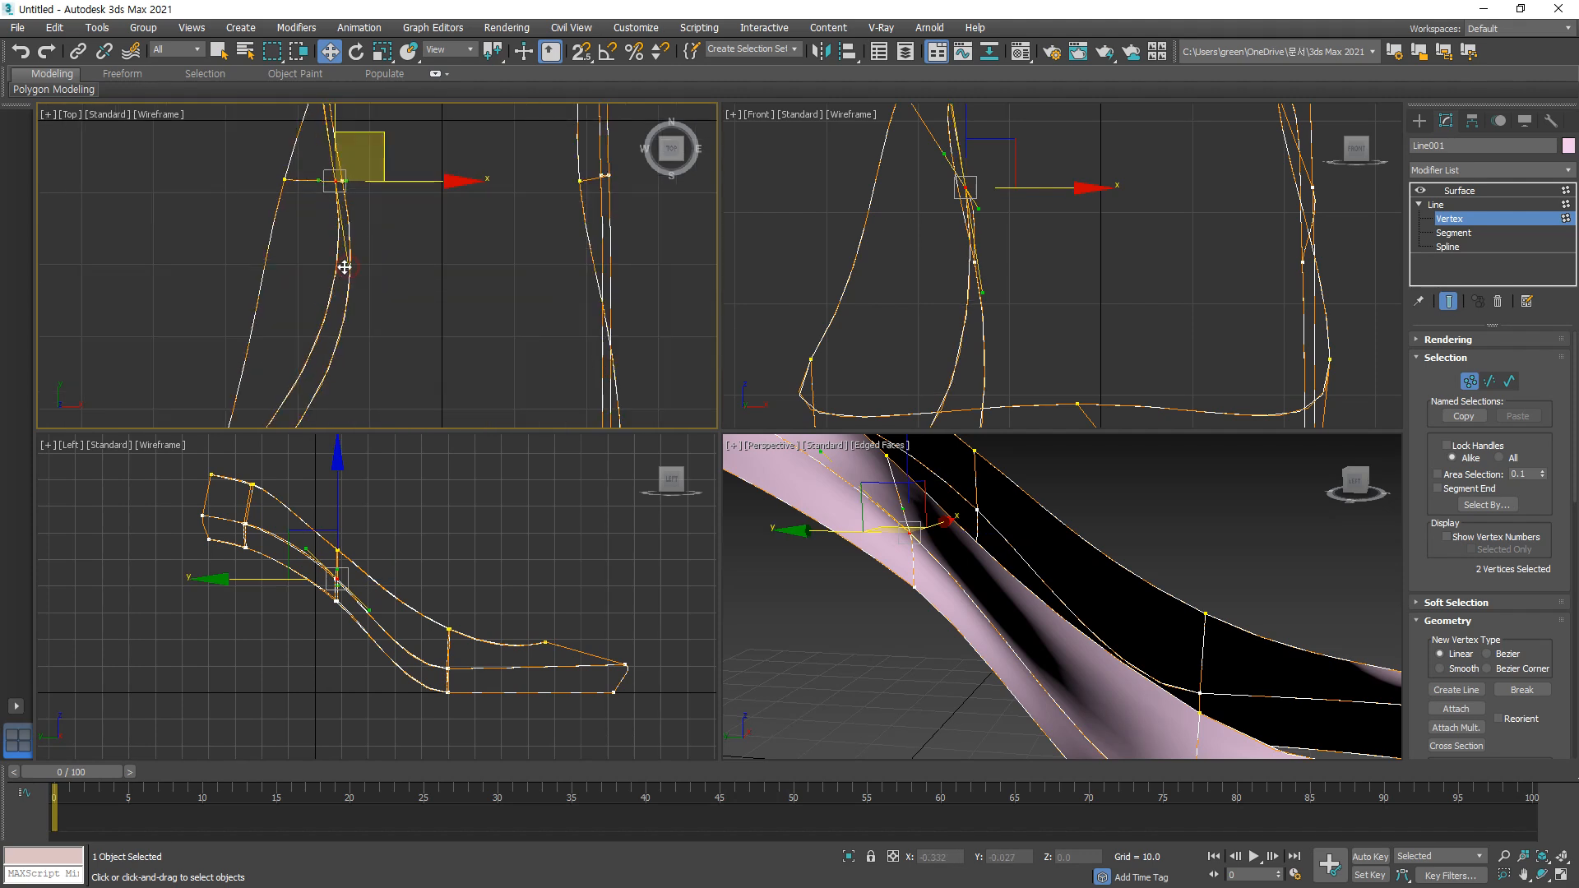
pyautogui.moveTo(350, 265); pyautogui.dragTo(329, 267)
pyautogui.moveTo(383, 134); pyautogui.dragTo(356, 135)
pyautogui.moveTo(994, 606); pyautogui.dragTo(1135, 621, button='middle')
pyautogui.scroll(-8, 1142, 642)
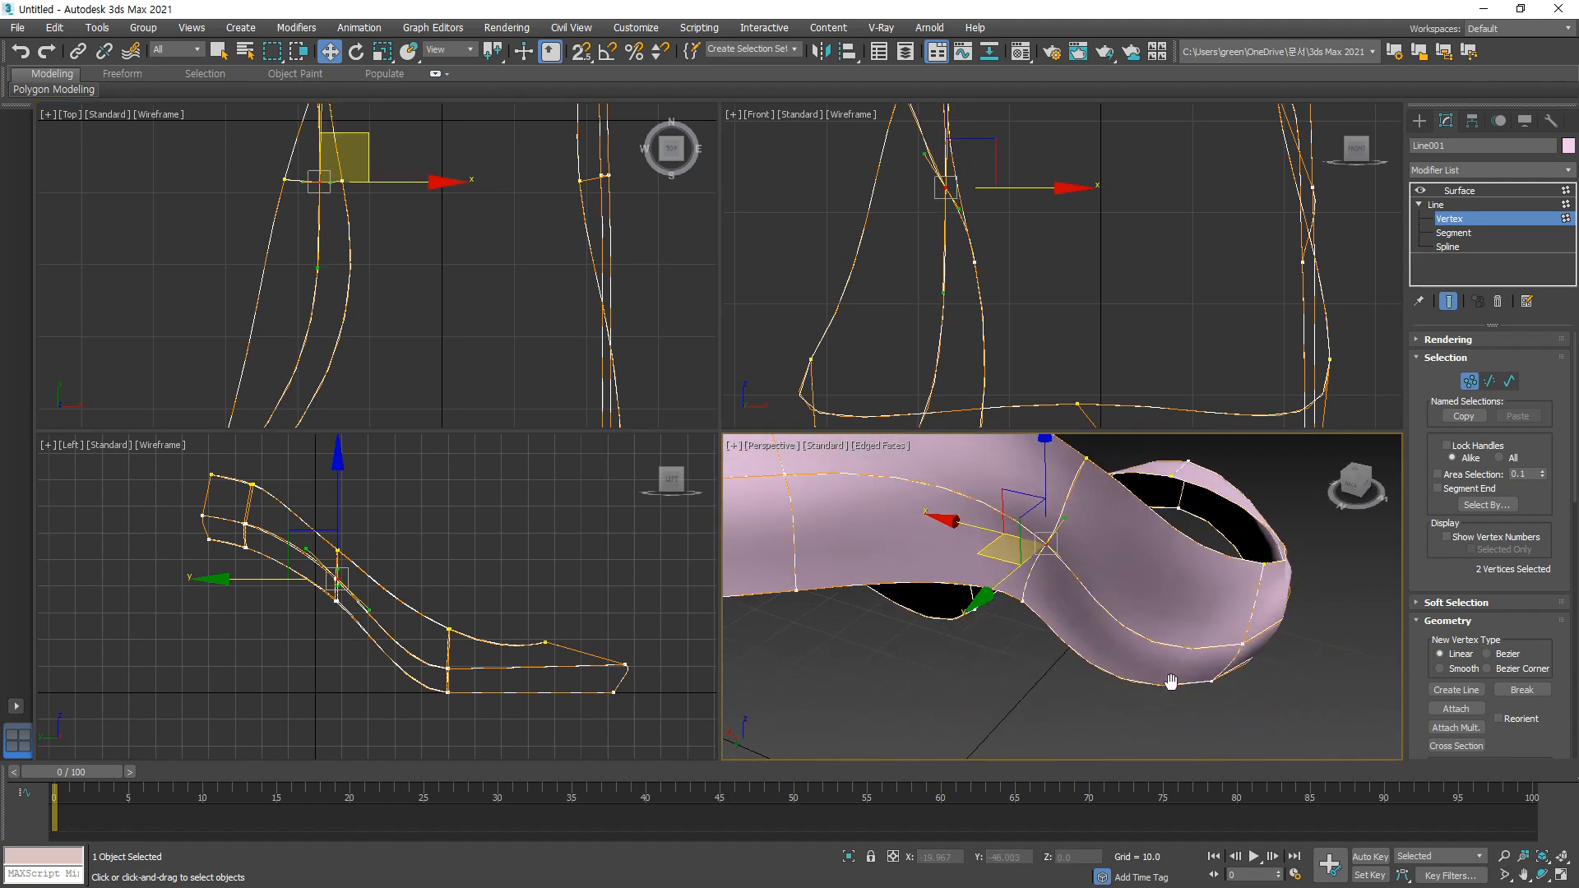
# Step: Select the arch cross-section's upper and lower vertices too, and adjust the vertical Bezier handles to smooth its side curve
pyautogui.scroll(5, 825, 351)
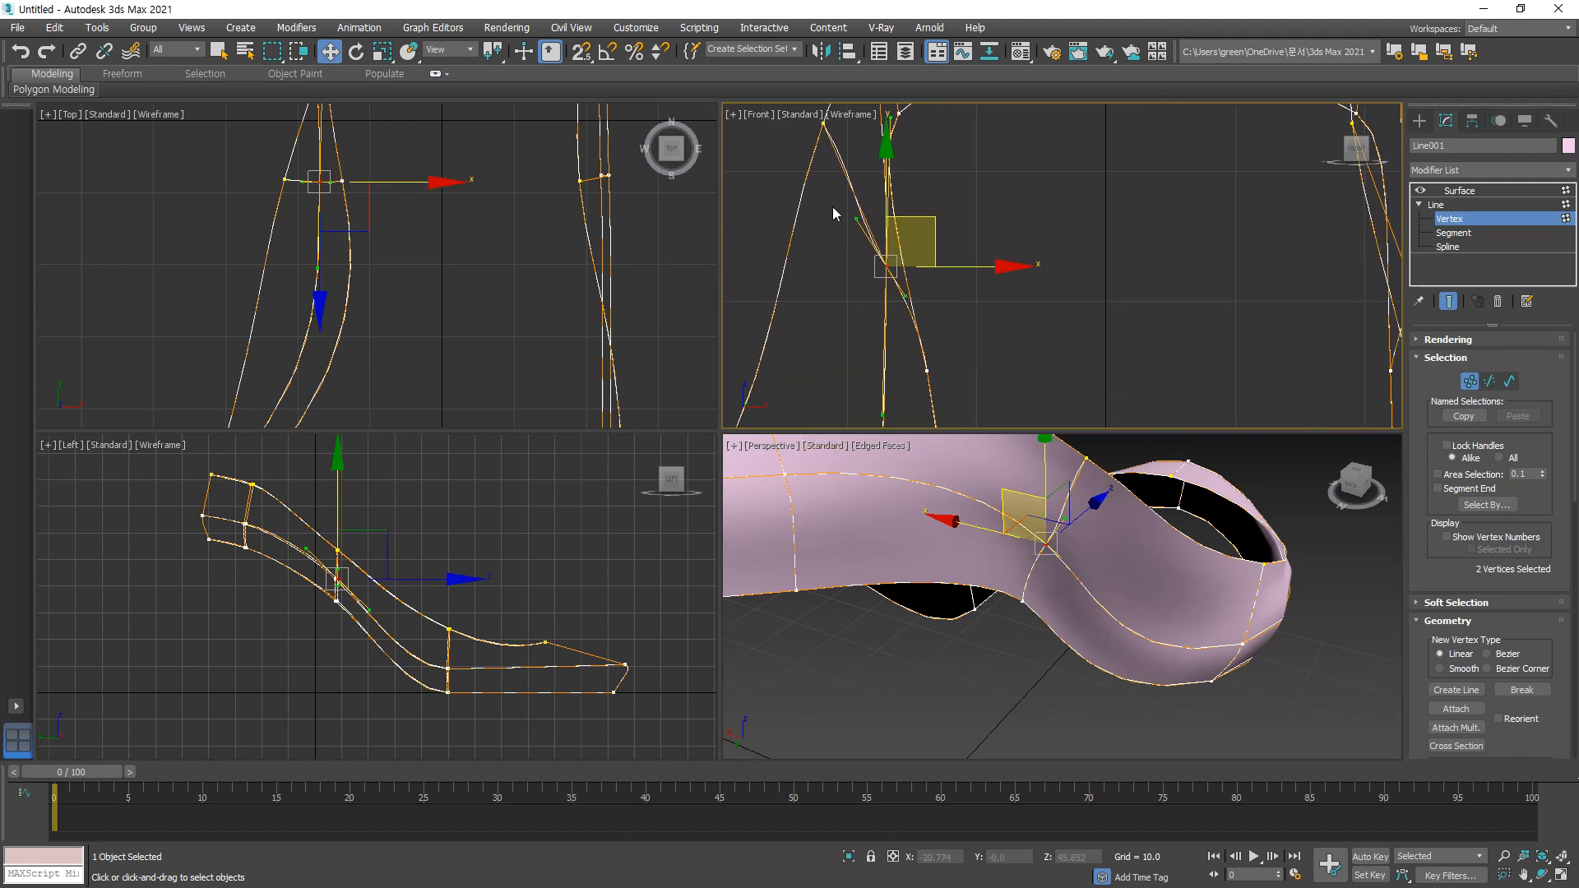
pyautogui.keyDown('ctrl'); pyautogui.click(798, 127); pyautogui.keyUp('ctrl')
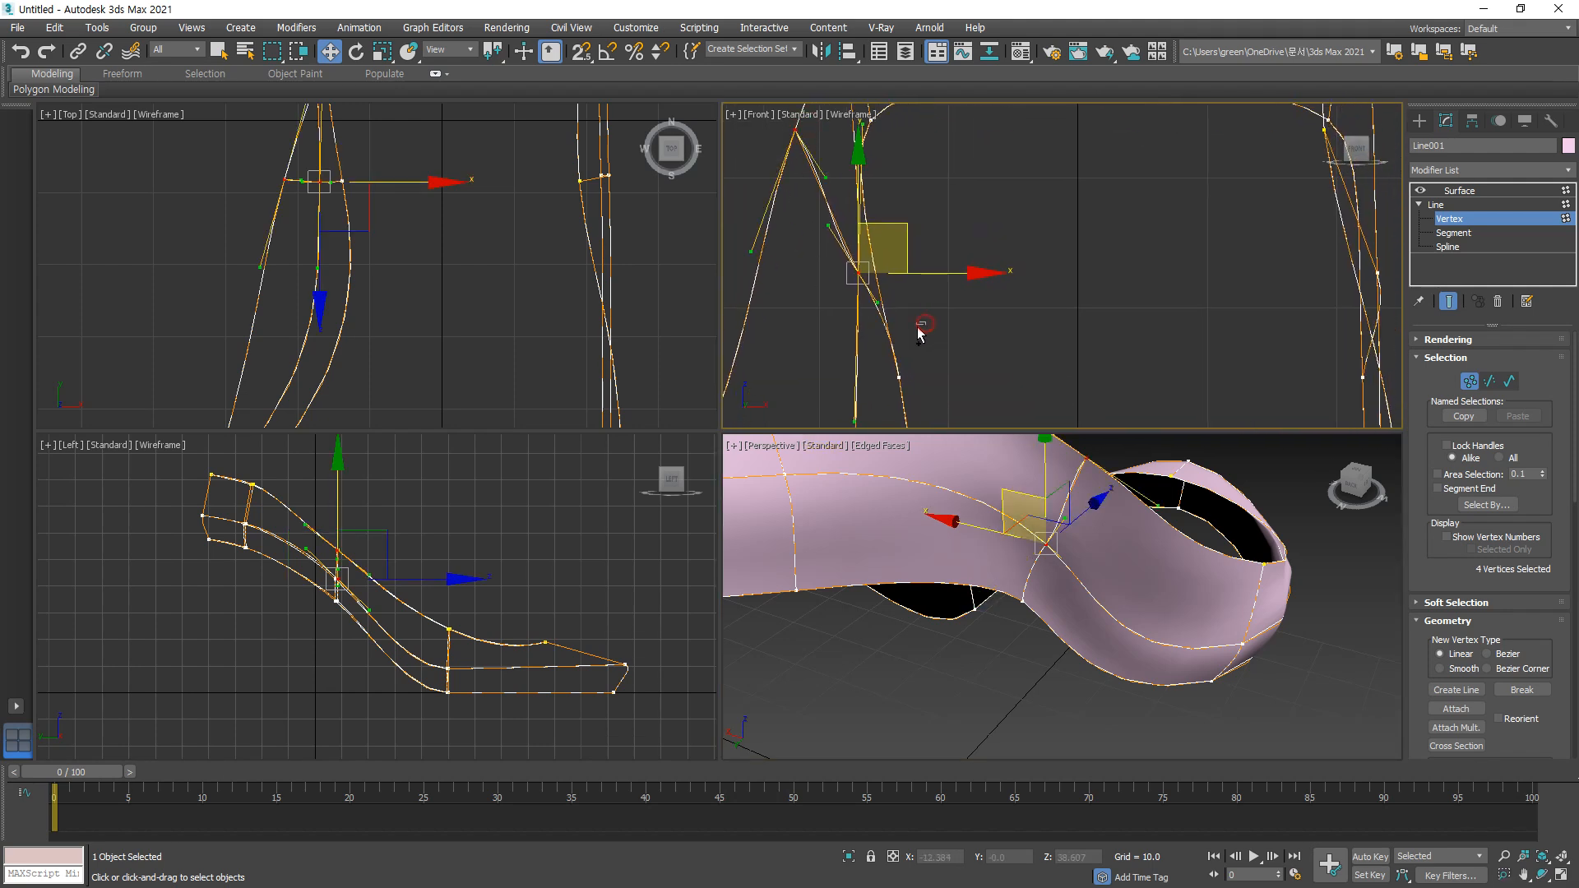
pyautogui.keyDown('ctrl'); pyautogui.click(898, 378); pyautogui.keyUp('ctrl')
pyautogui.scroll(2, 880, 353)
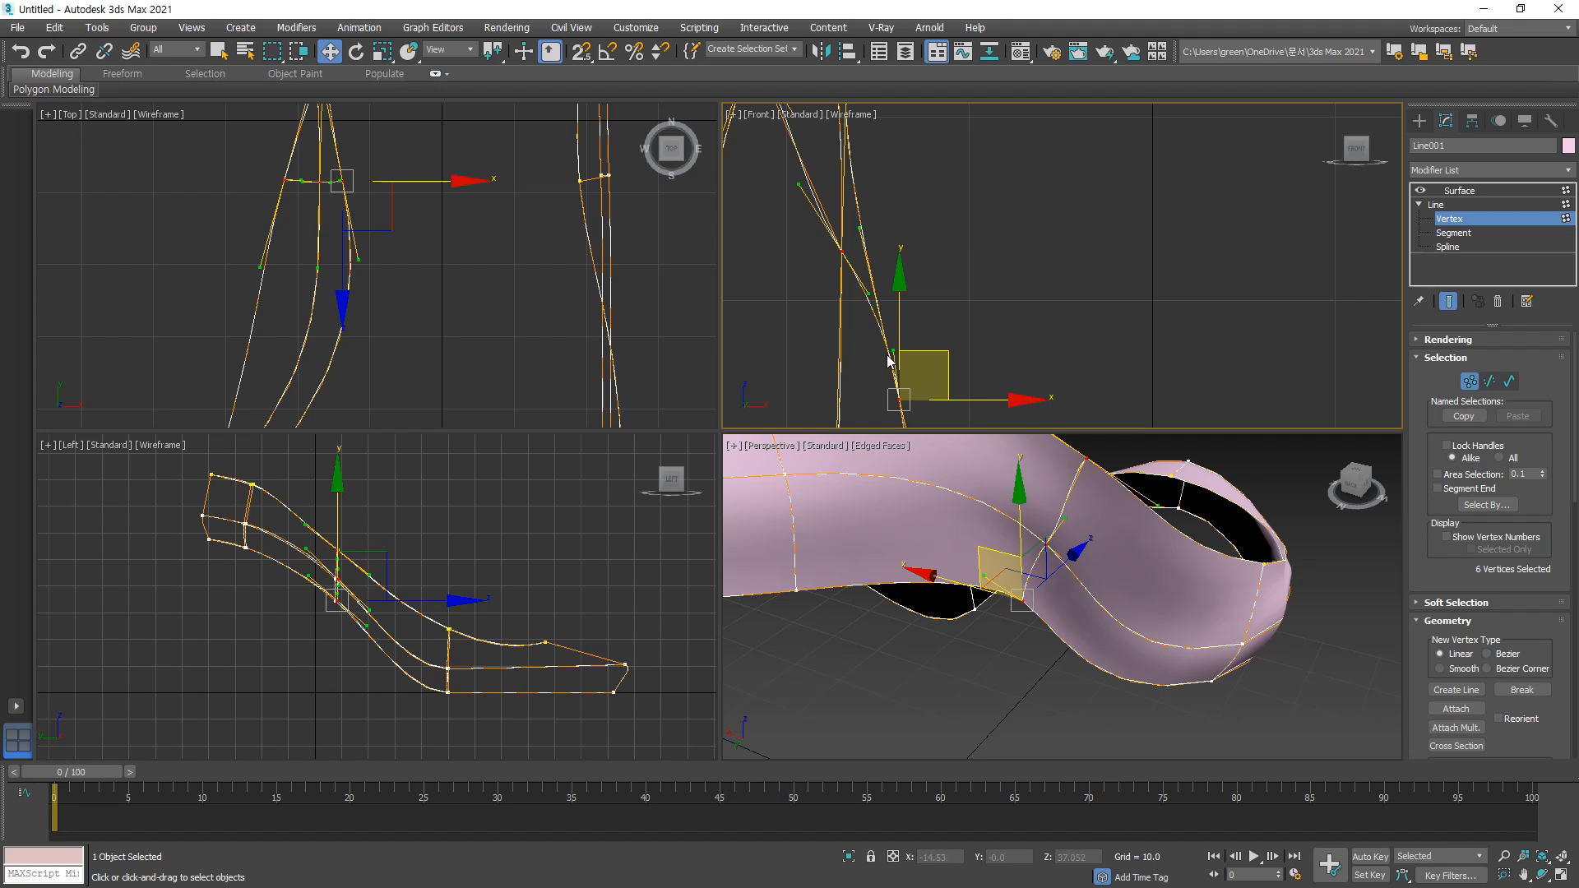
pyautogui.moveTo(889, 352); pyautogui.dragTo(843, 254)
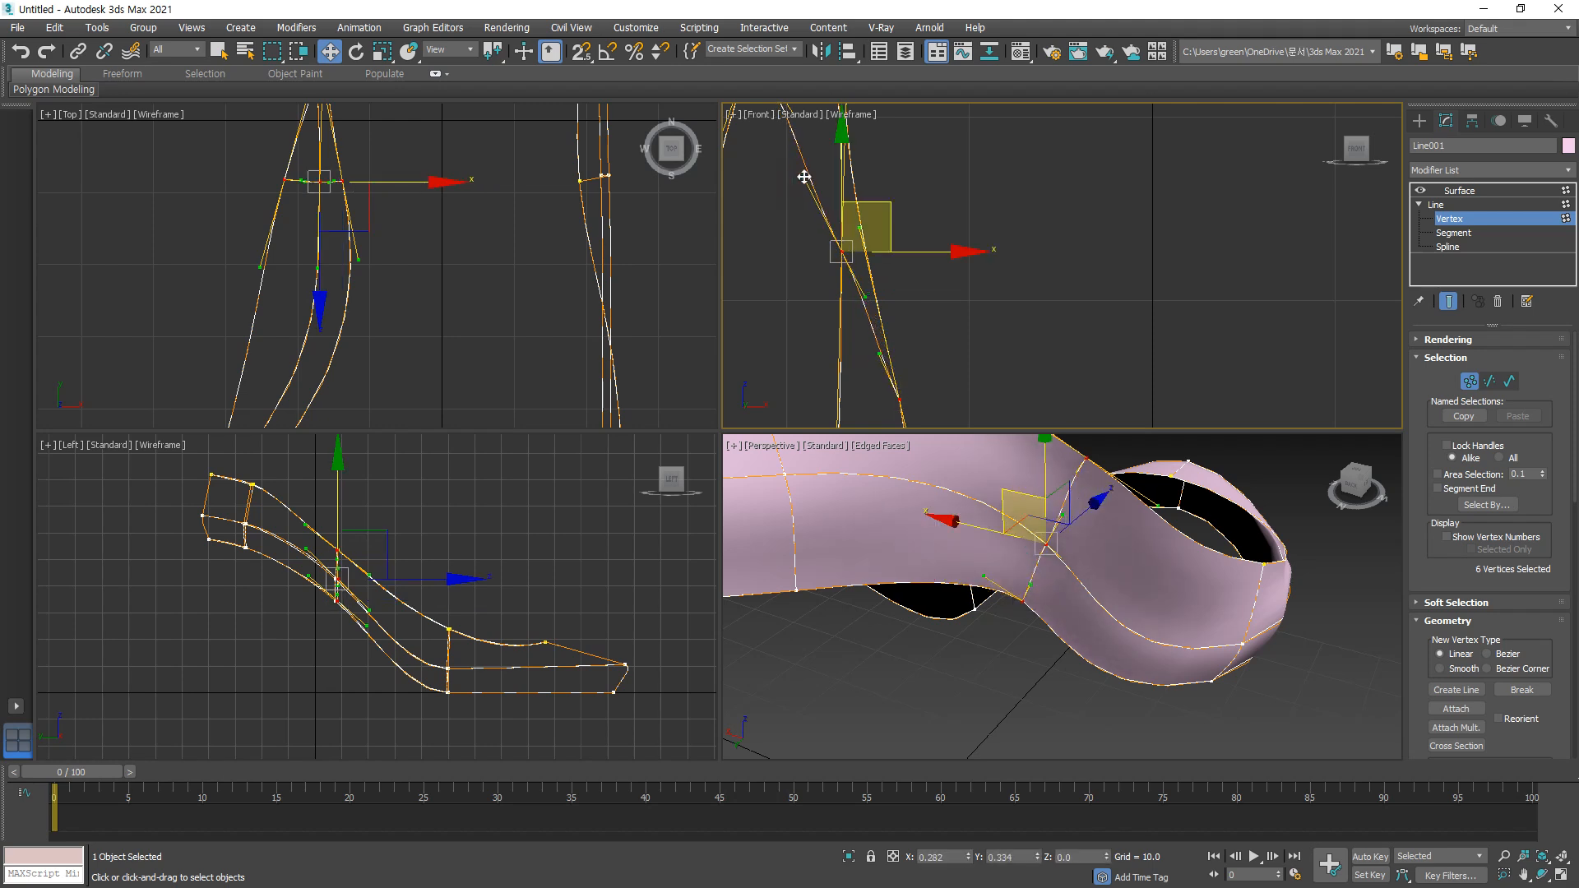
pyautogui.moveTo(807, 165); pyautogui.dragTo(798, 244, button='middle')
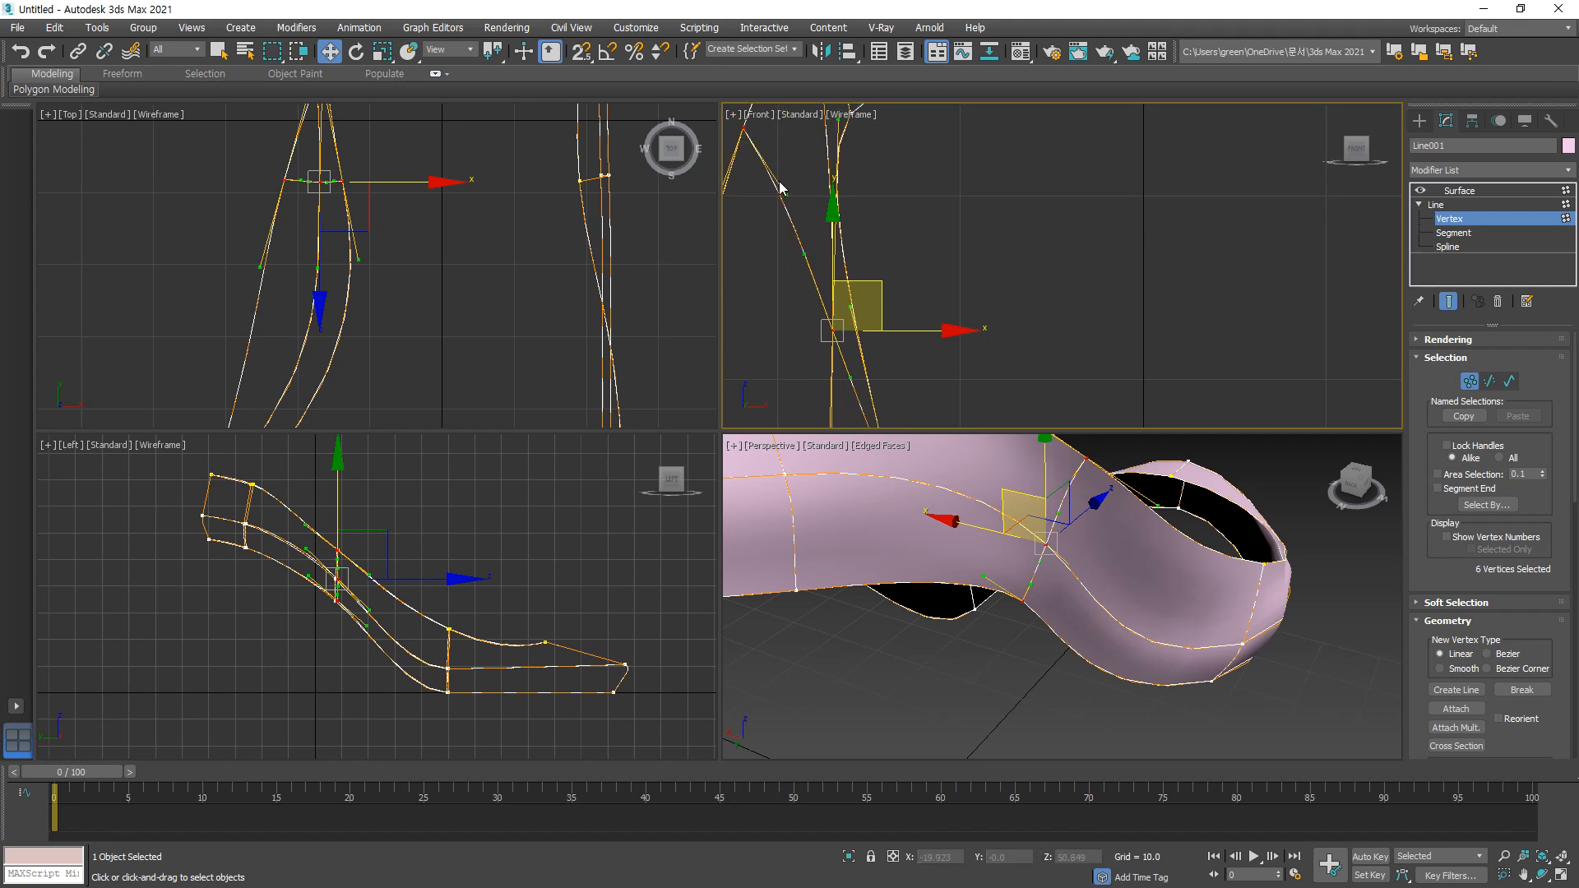
pyautogui.moveTo(786, 197); pyautogui.dragTo(780, 207)
pyautogui.scroll(-3, 860, 296)
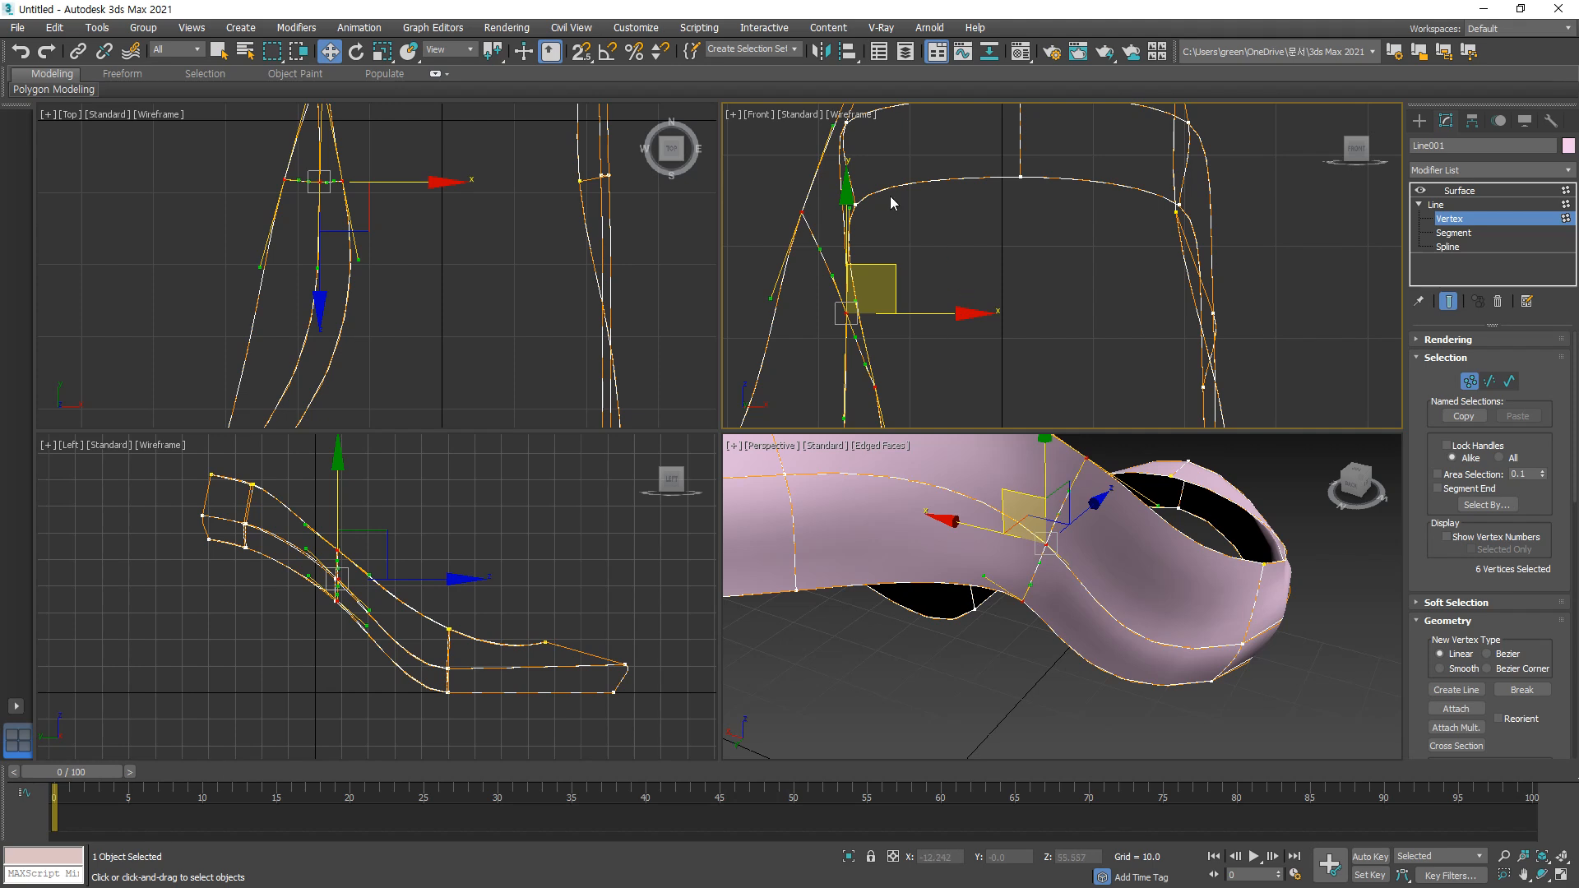
# Step: Select the lower, middle and upper vertices of the cross-section just ahead of the heel on the negative-X side
pyautogui.moveTo(891, 203); pyautogui.dragTo(870, 330, button='middle')
pyautogui.click(880, 378)
pyautogui.moveTo(865, 378); pyautogui.dragTo(829, 346)
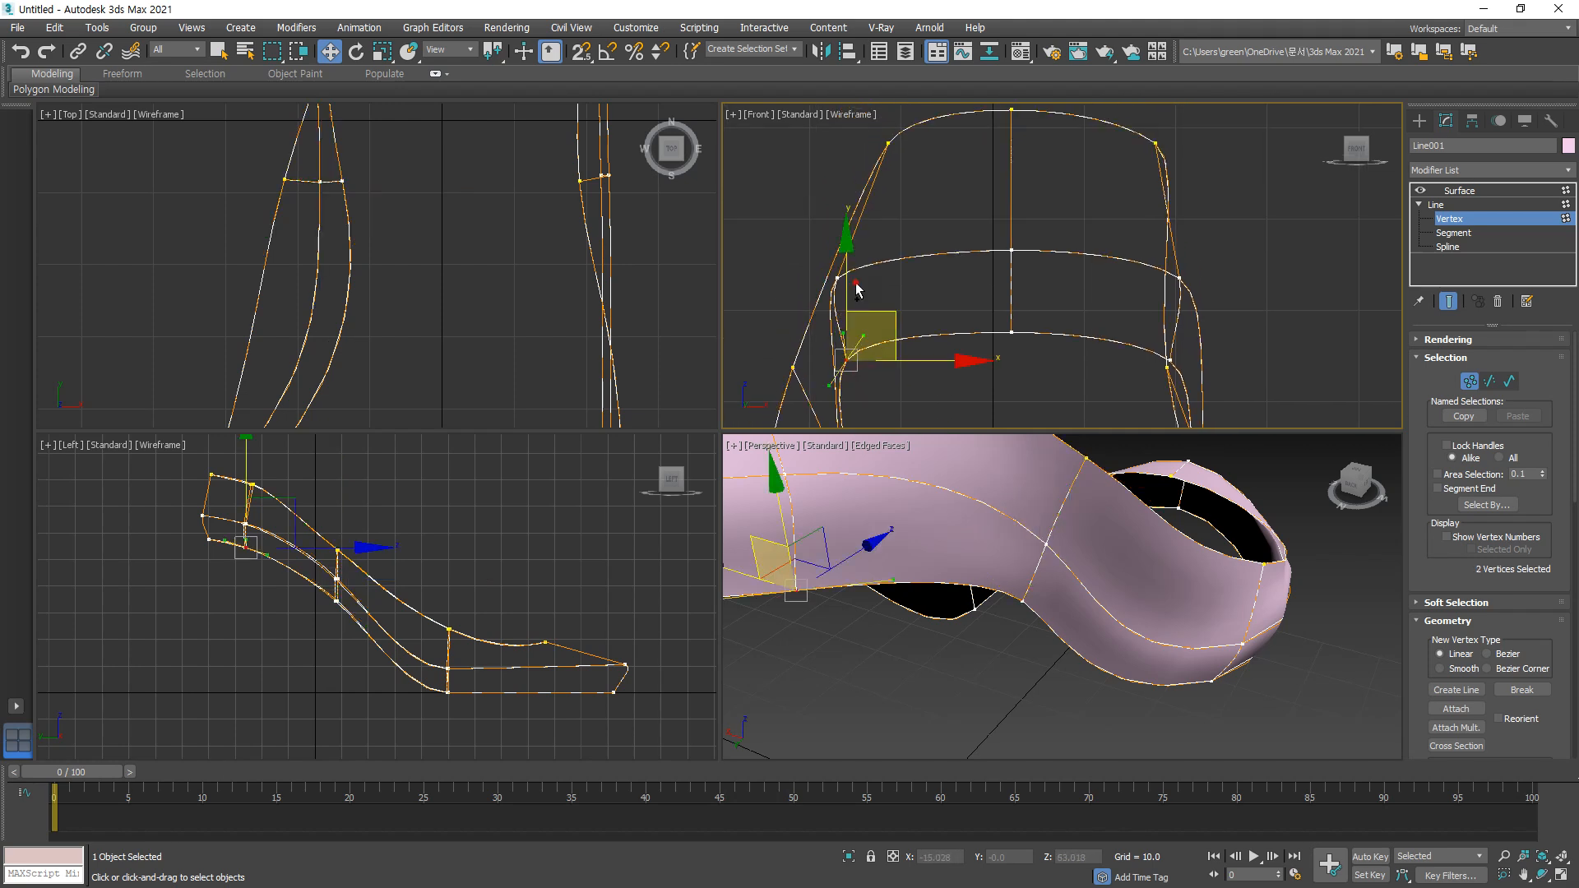
pyautogui.keyDown('ctrl'); pyautogui.moveTo(866, 168); pyautogui.dragTo(866, 169); pyautogui.keyUp('ctrl')
pyautogui.keyDown('alt'); pyautogui.moveTo(986, 575); pyautogui.dragTo(1168, 650, button='middle'); pyautogui.keyUp('alt')
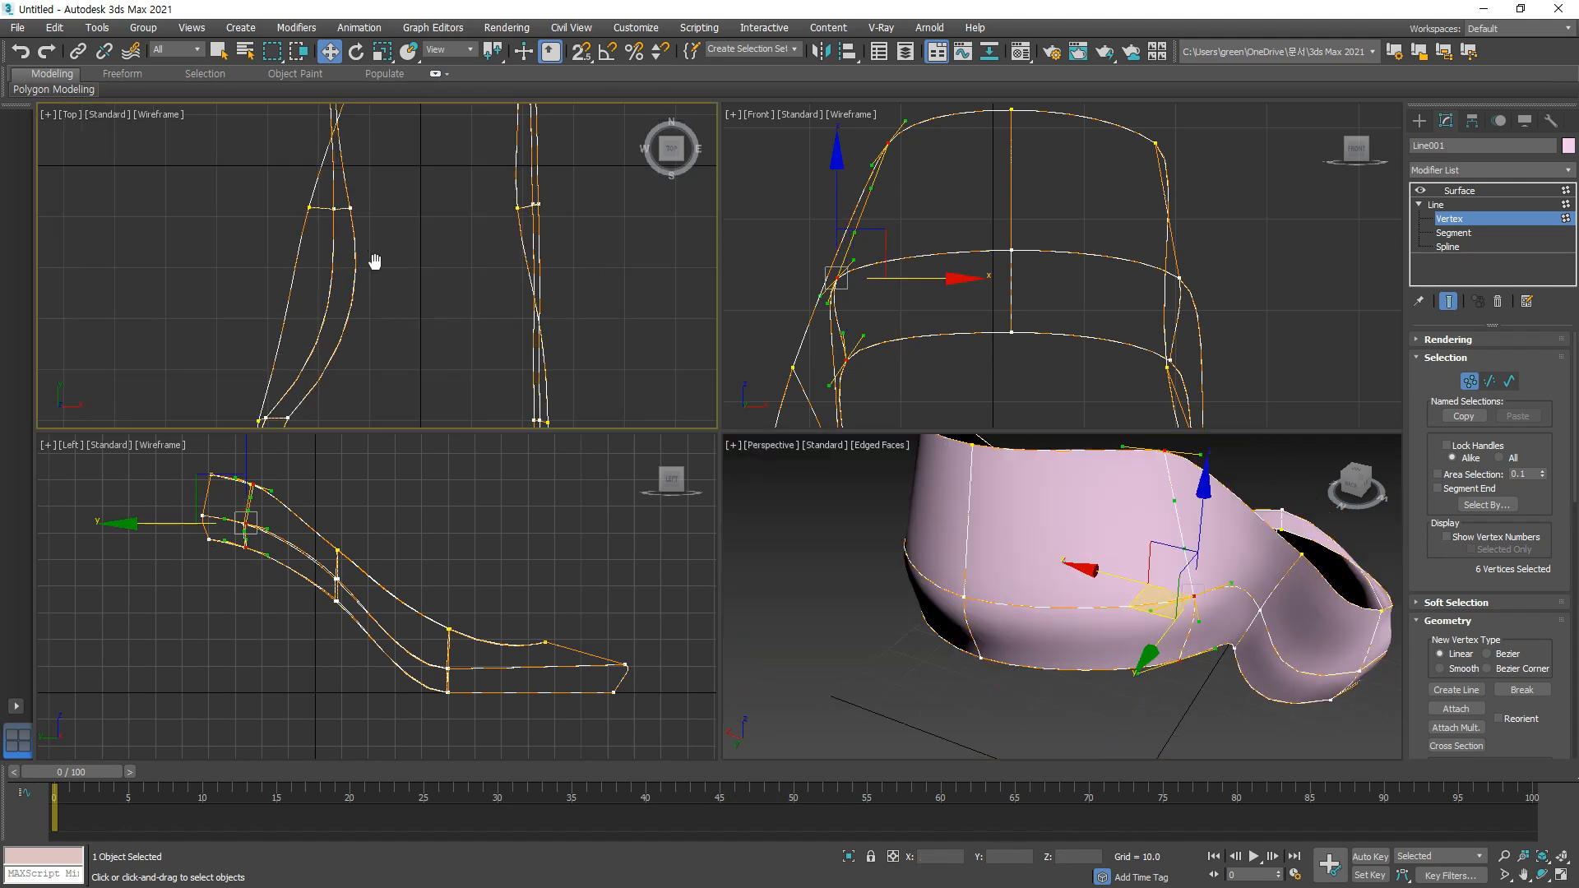
# Step: Adjust the Bezier handles between the lower and middle vertices of the negative-X cross-section just ahead of the heel to smooth its lower side
pyautogui.moveTo(368, 236); pyautogui.dragTo(428, 288, button='middle')
pyautogui.scroll(3, 366, 193)
pyautogui.scroll(2, 224, 531)
pyautogui.scroll(2, 225, 531)
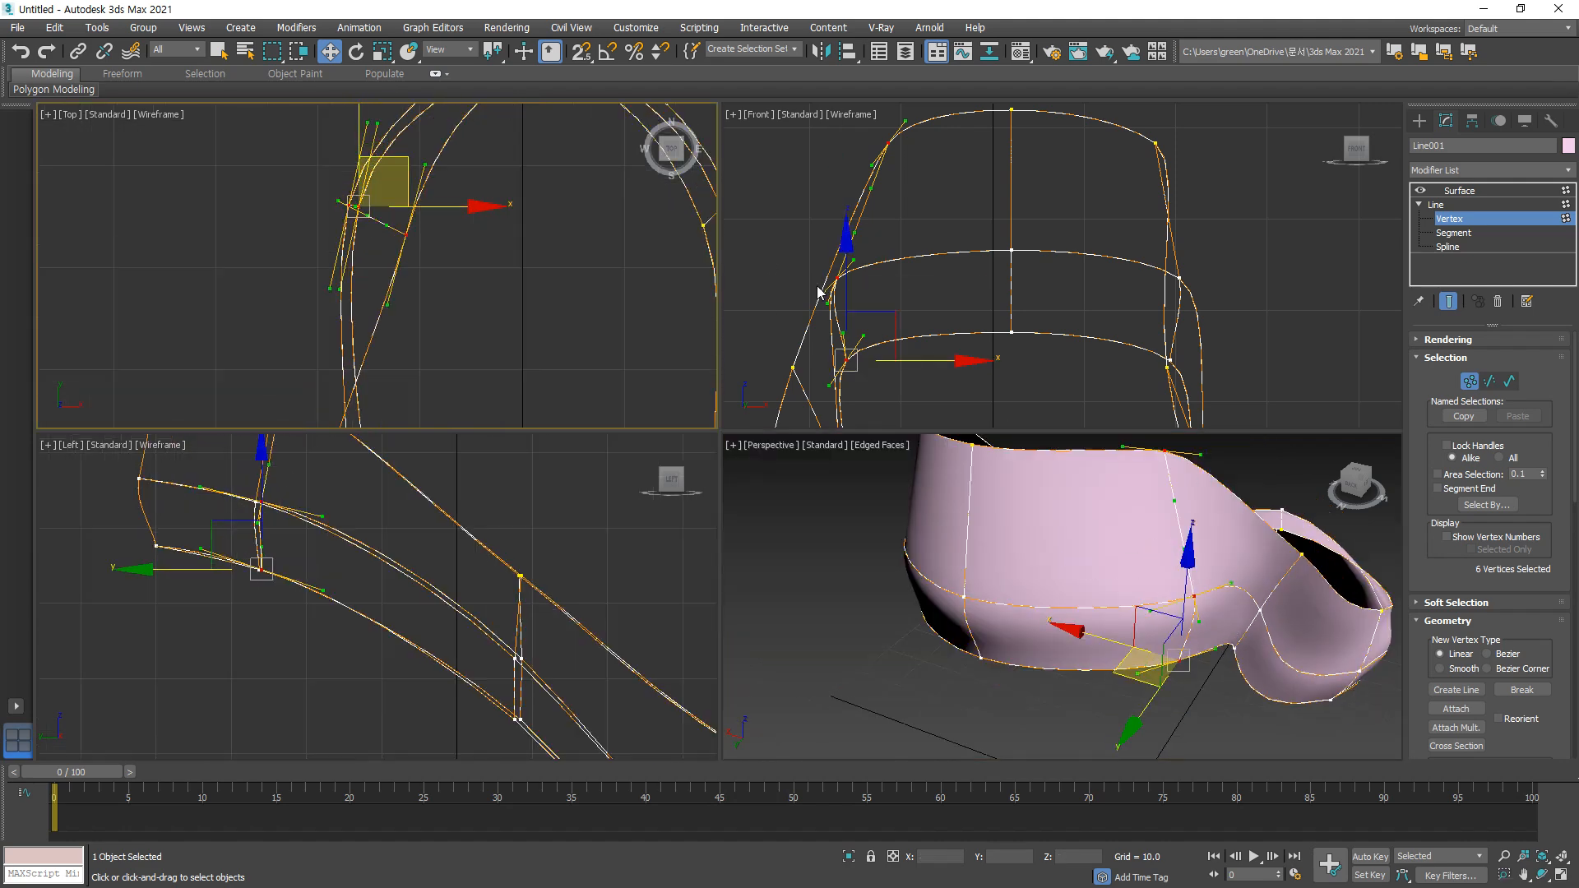
pyautogui.scroll(3, 804, 274)
pyautogui.moveTo(833, 350); pyautogui.dragTo(839, 329)
pyautogui.scroll(-3, 844, 312)
pyautogui.scroll(3, 370, 529)
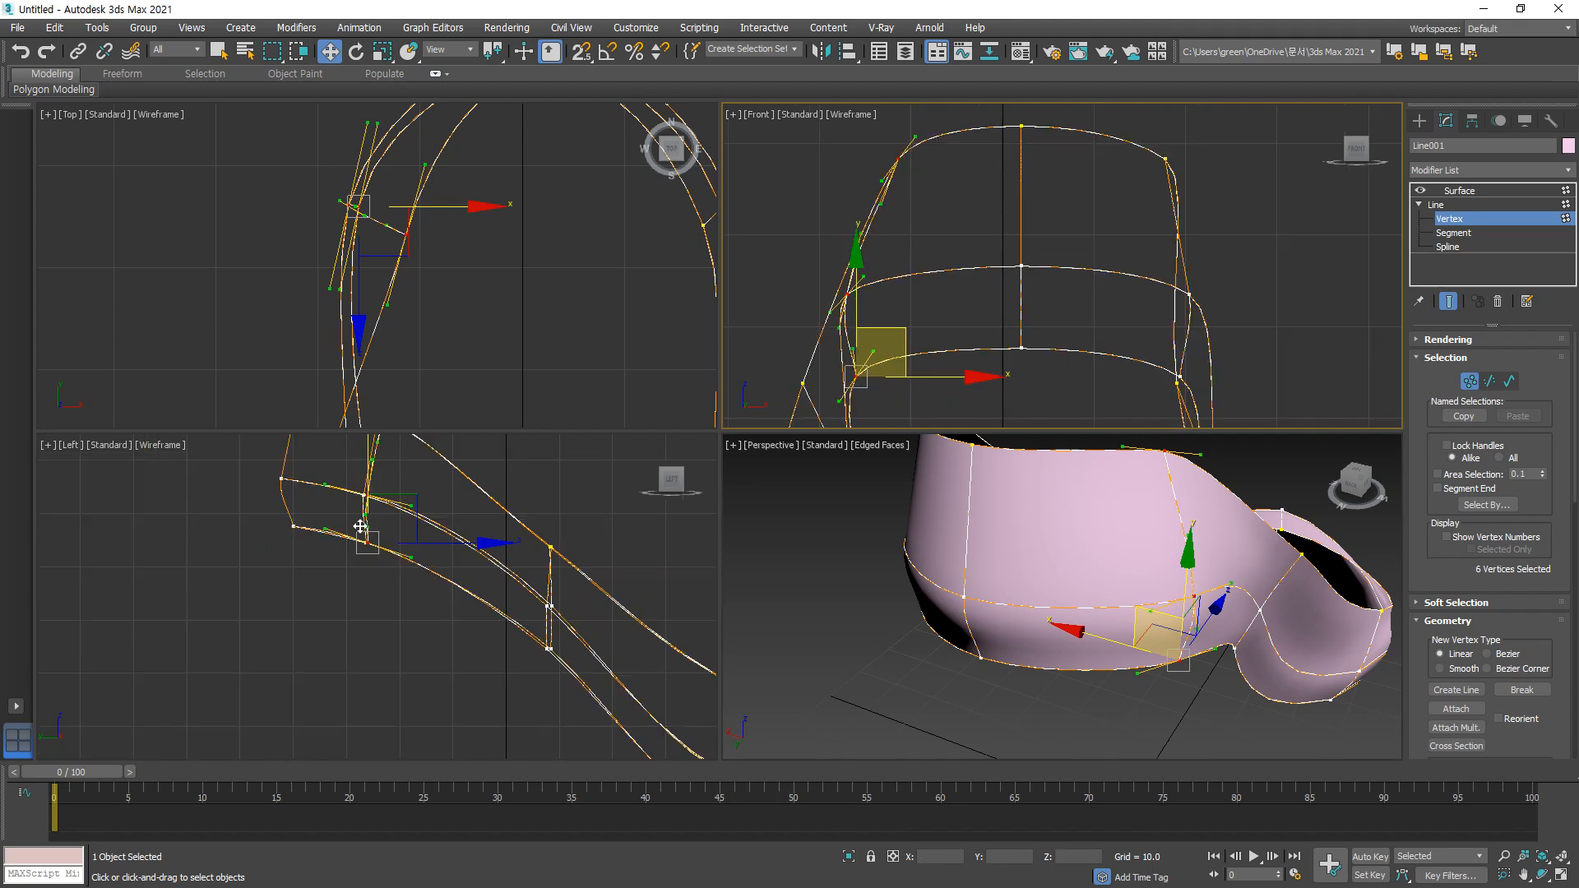
pyautogui.scroll(2, 446, 491)
pyautogui.moveTo(873, 230); pyautogui.dragTo(888, 190, button='middle')
pyautogui.scroll(3, 888, 304)
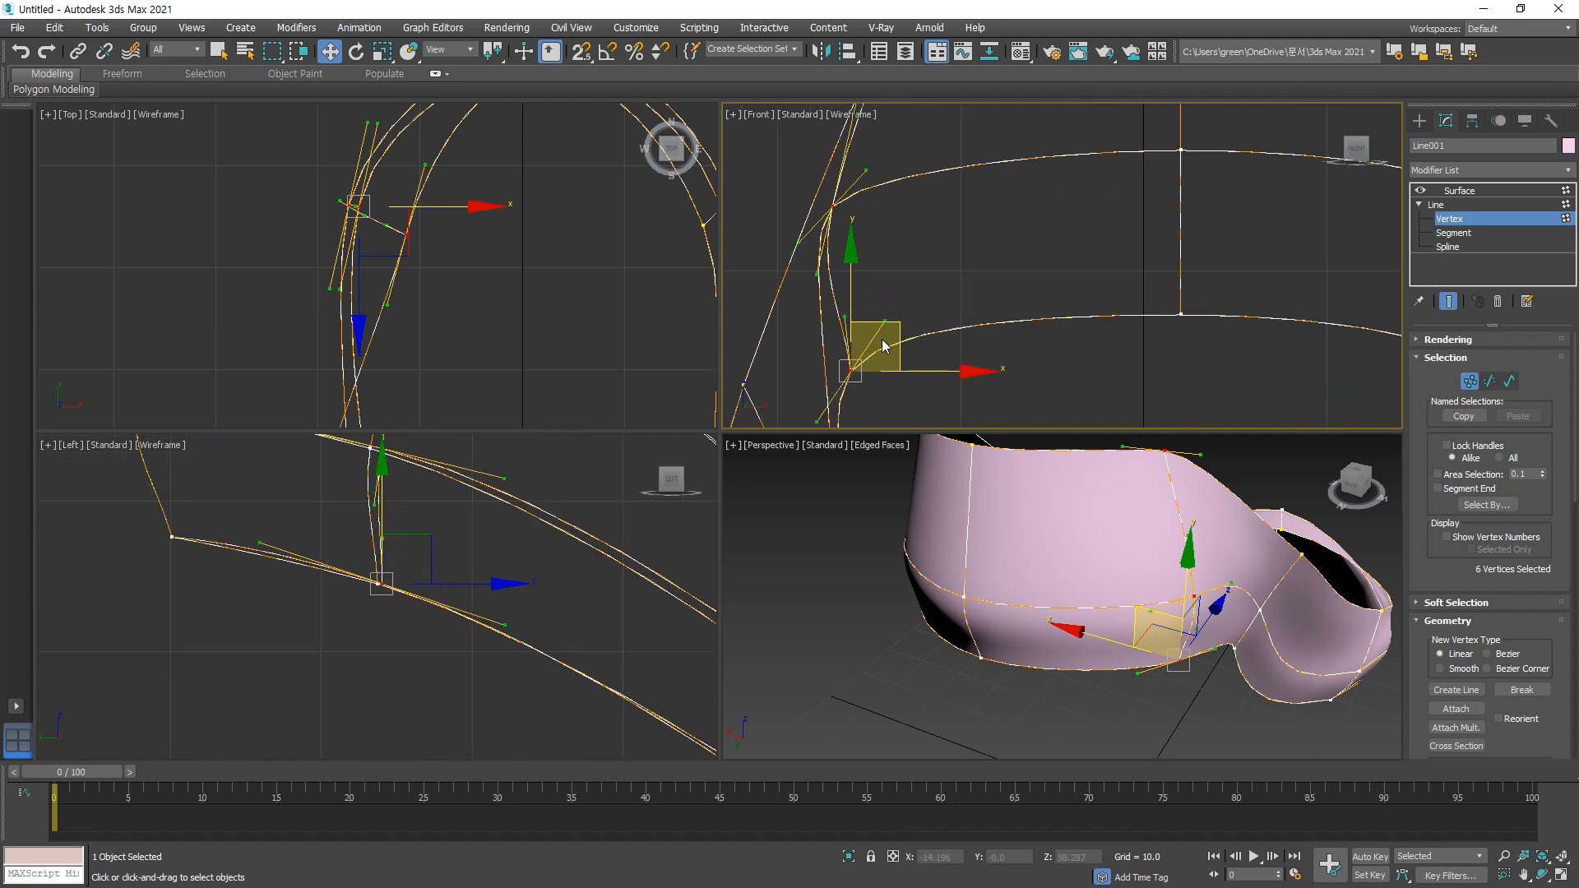
pyautogui.moveTo(832, 319); pyautogui.dragTo(829, 317)
# Step: Pull the downward Bezier handle of that cross-section's upper vertex outward so the upper side curves smoothly
pyautogui.scroll(2, 994, 204)
pyautogui.moveTo(955, 205); pyautogui.dragTo(898, 263, button='middle')
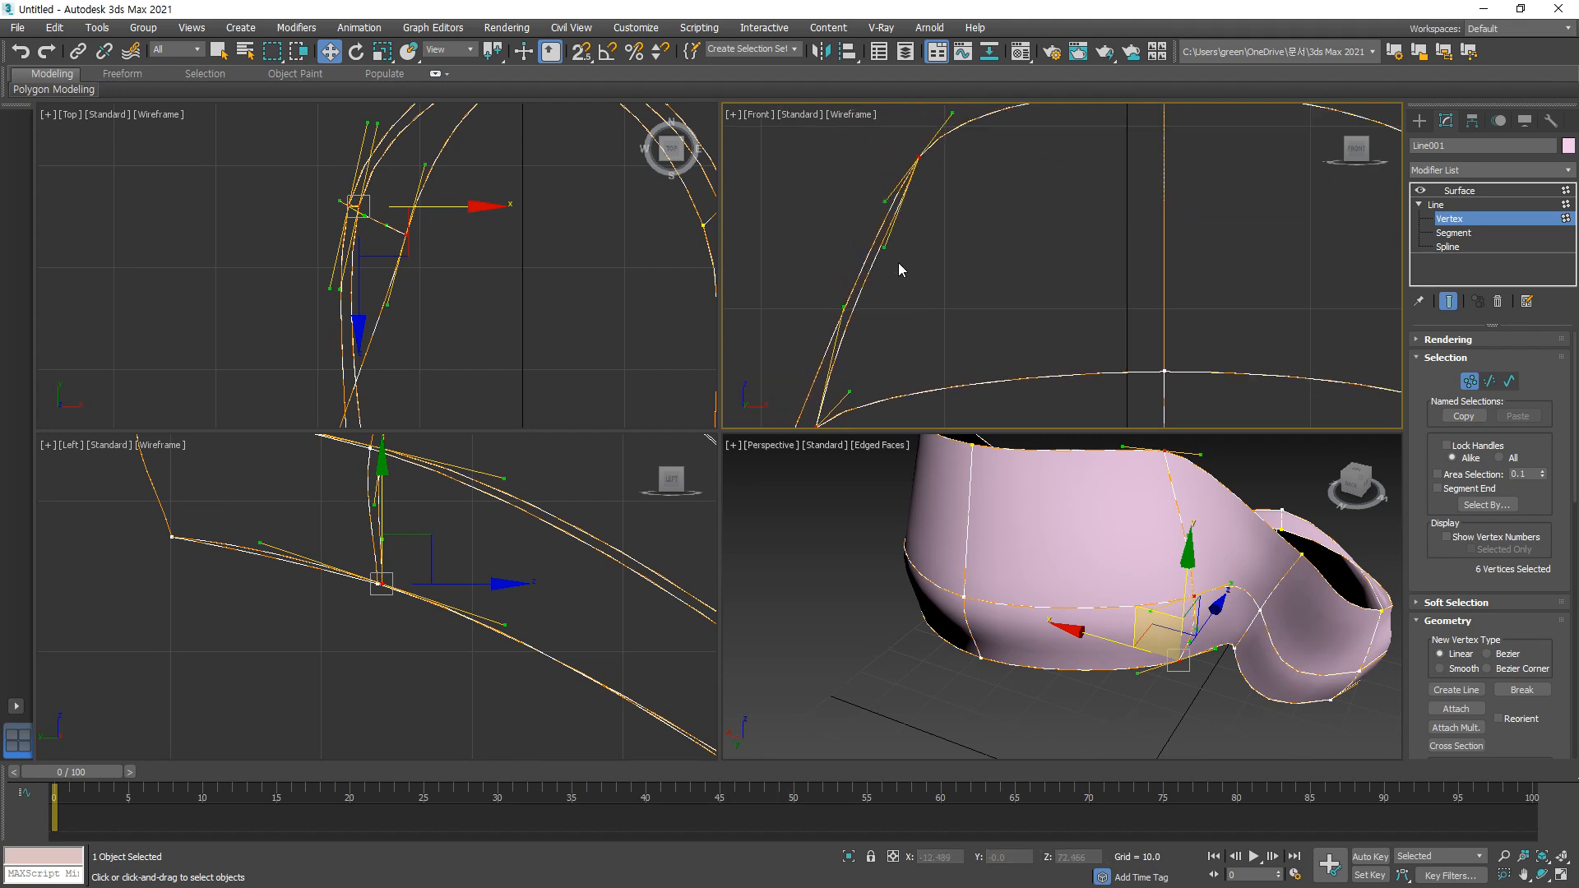
pyautogui.moveTo(888, 250); pyautogui.dragTo(875, 245)
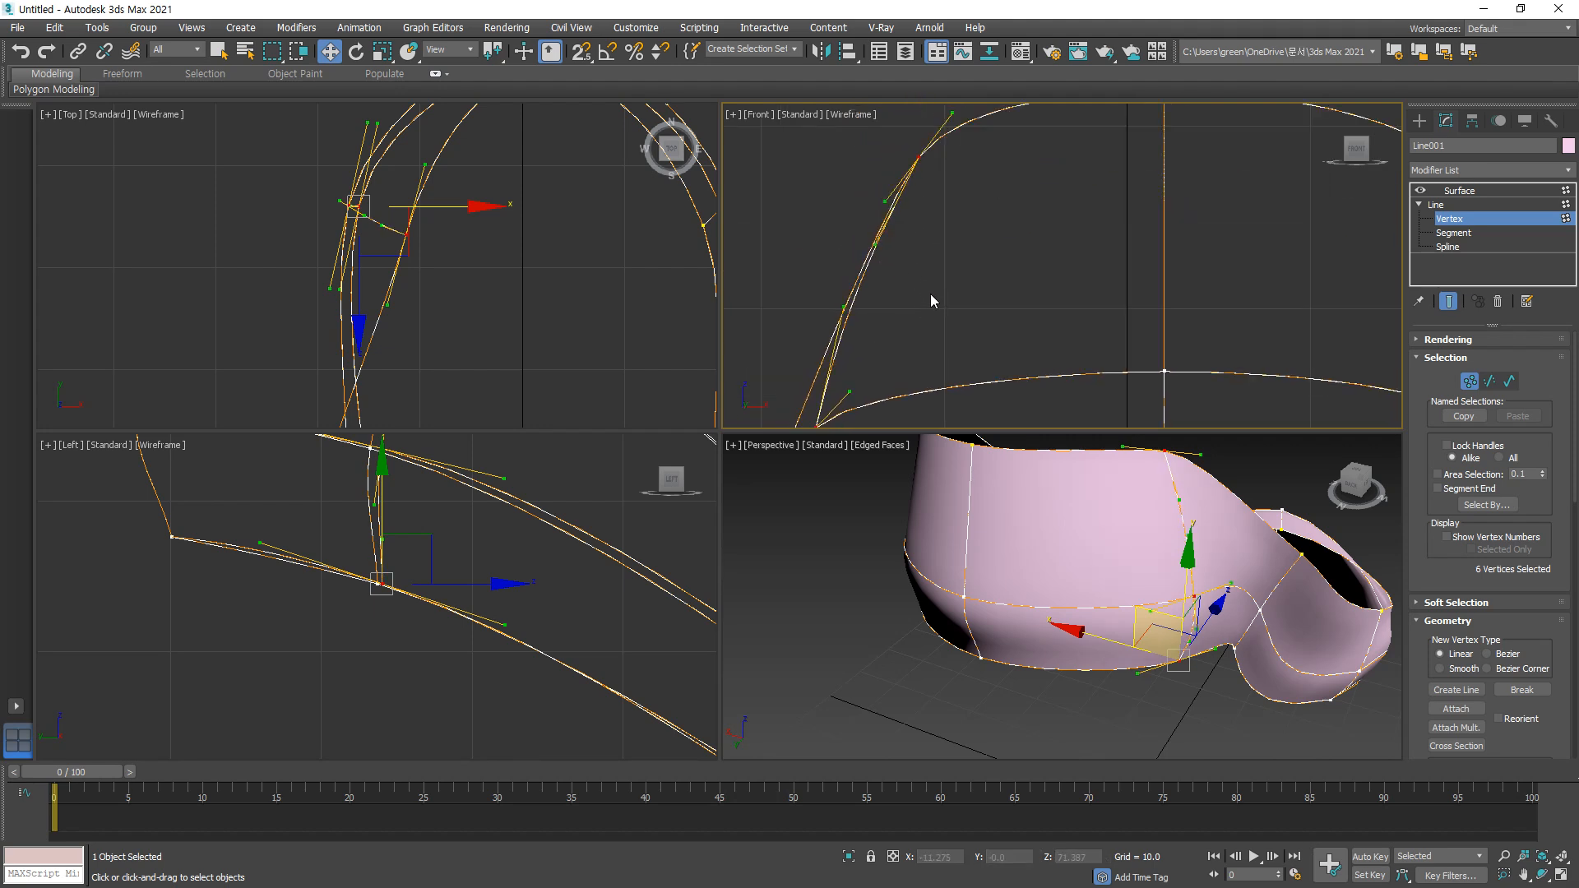
# Step: Select the centre vertices at the back of the heel and bend the handles between the lower and middle ones into a rounded profile
pyautogui.keyDown('alt'); pyautogui.moveTo(970, 558); pyautogui.dragTo(1004, 571, button='middle'); pyautogui.keyUp('alt')
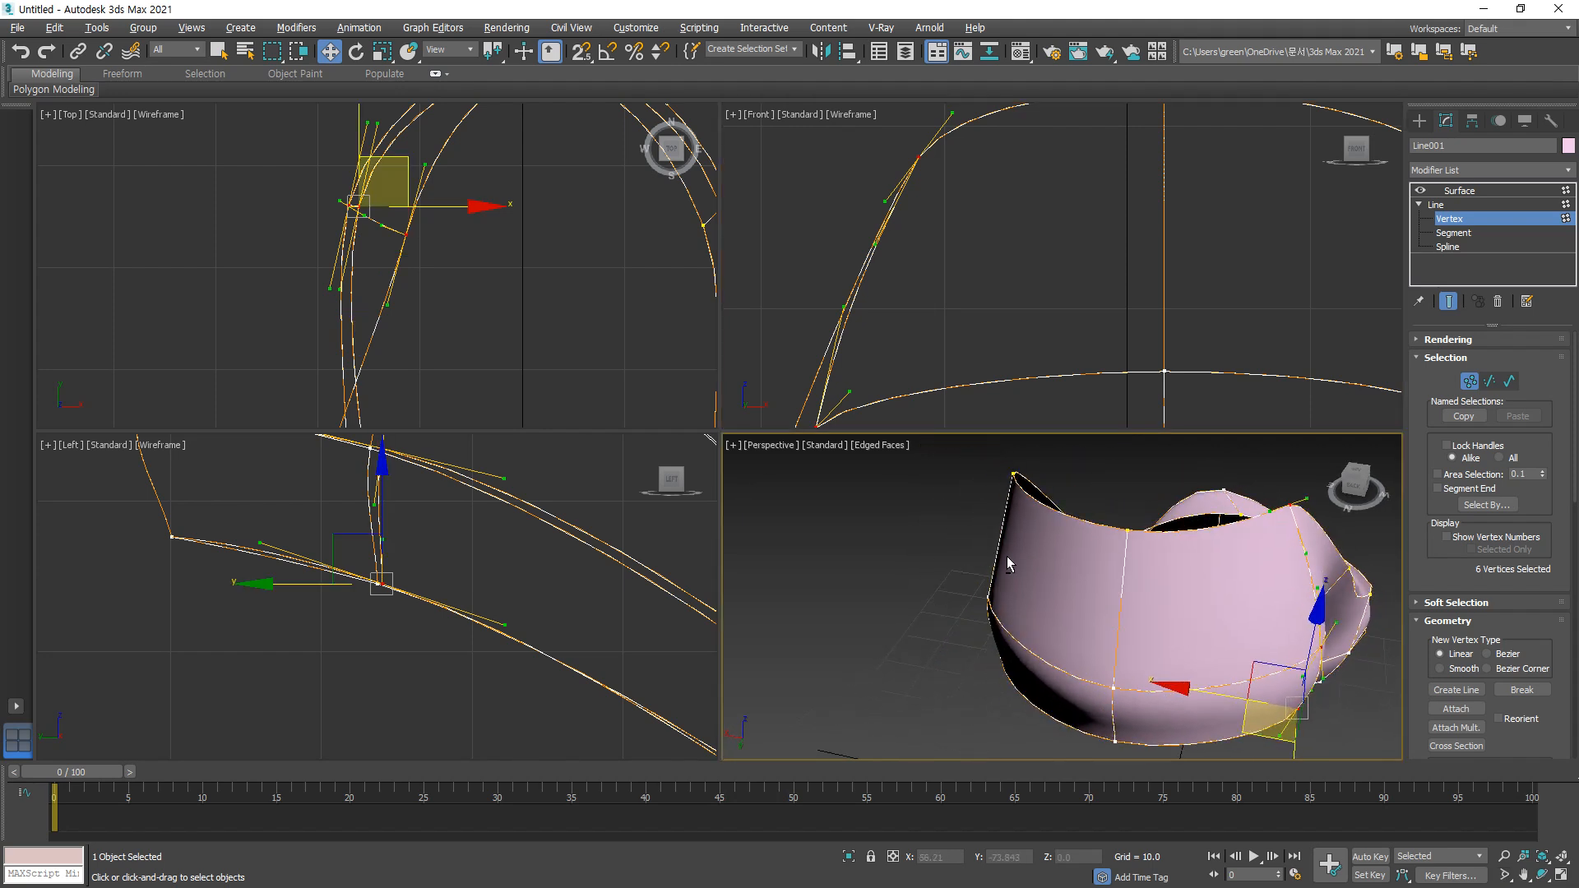
pyautogui.scroll(-3, 1045, 253)
pyautogui.moveTo(1032, 176); pyautogui.dragTo(1059, 377)
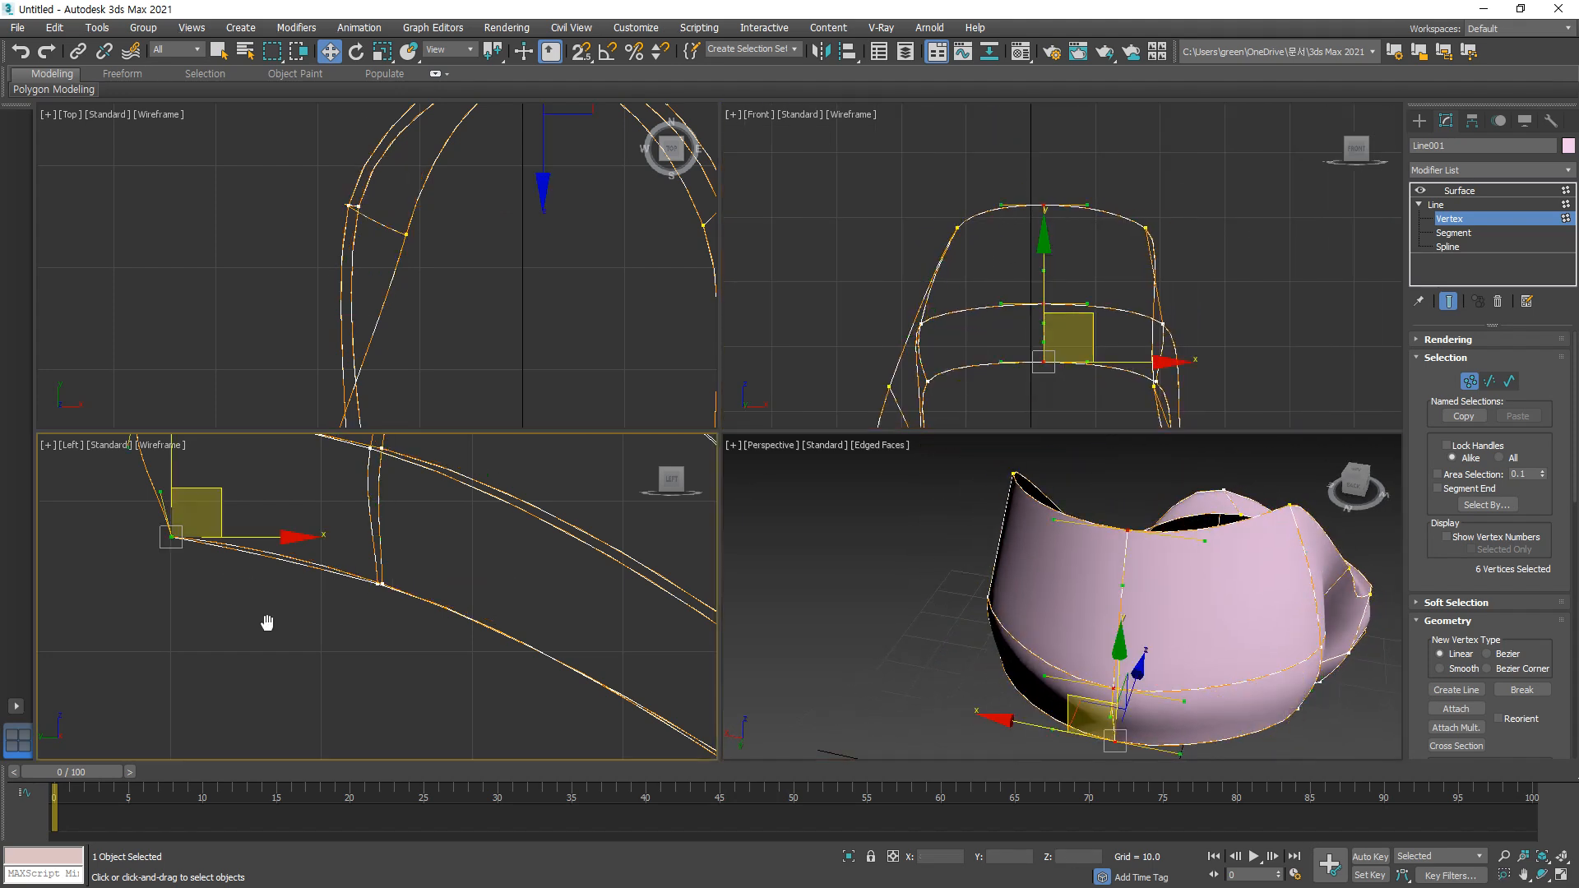
pyautogui.moveTo(264, 625); pyautogui.dragTo(345, 687, button='middle')
pyautogui.scroll(2, 229, 552)
pyautogui.moveTo(232, 559); pyautogui.dragTo(246, 605)
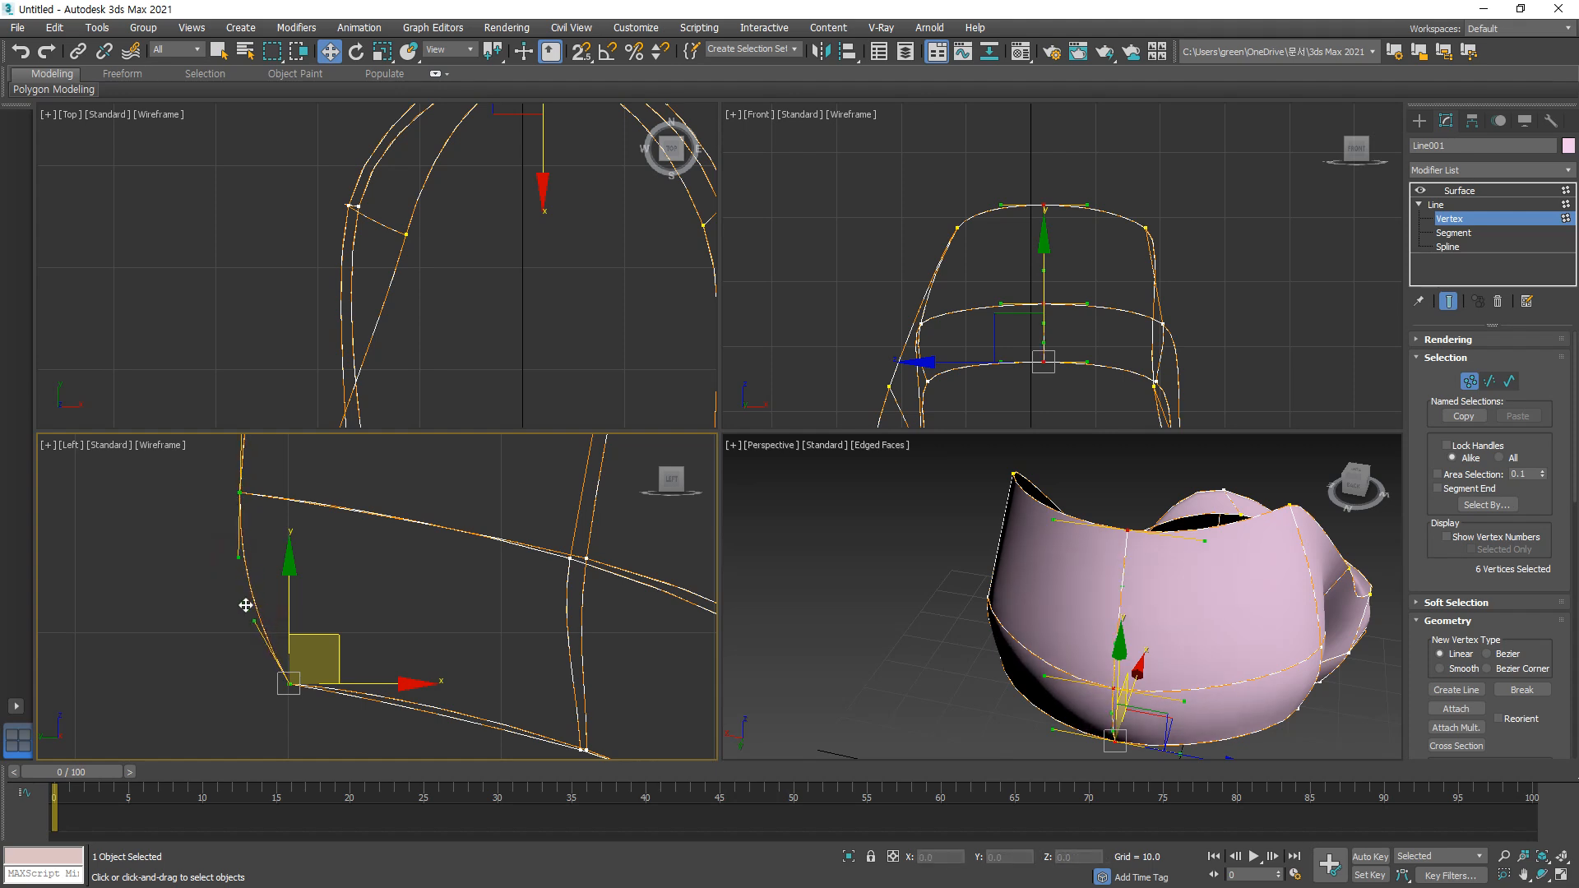
pyautogui.scroll(2, 285, 514)
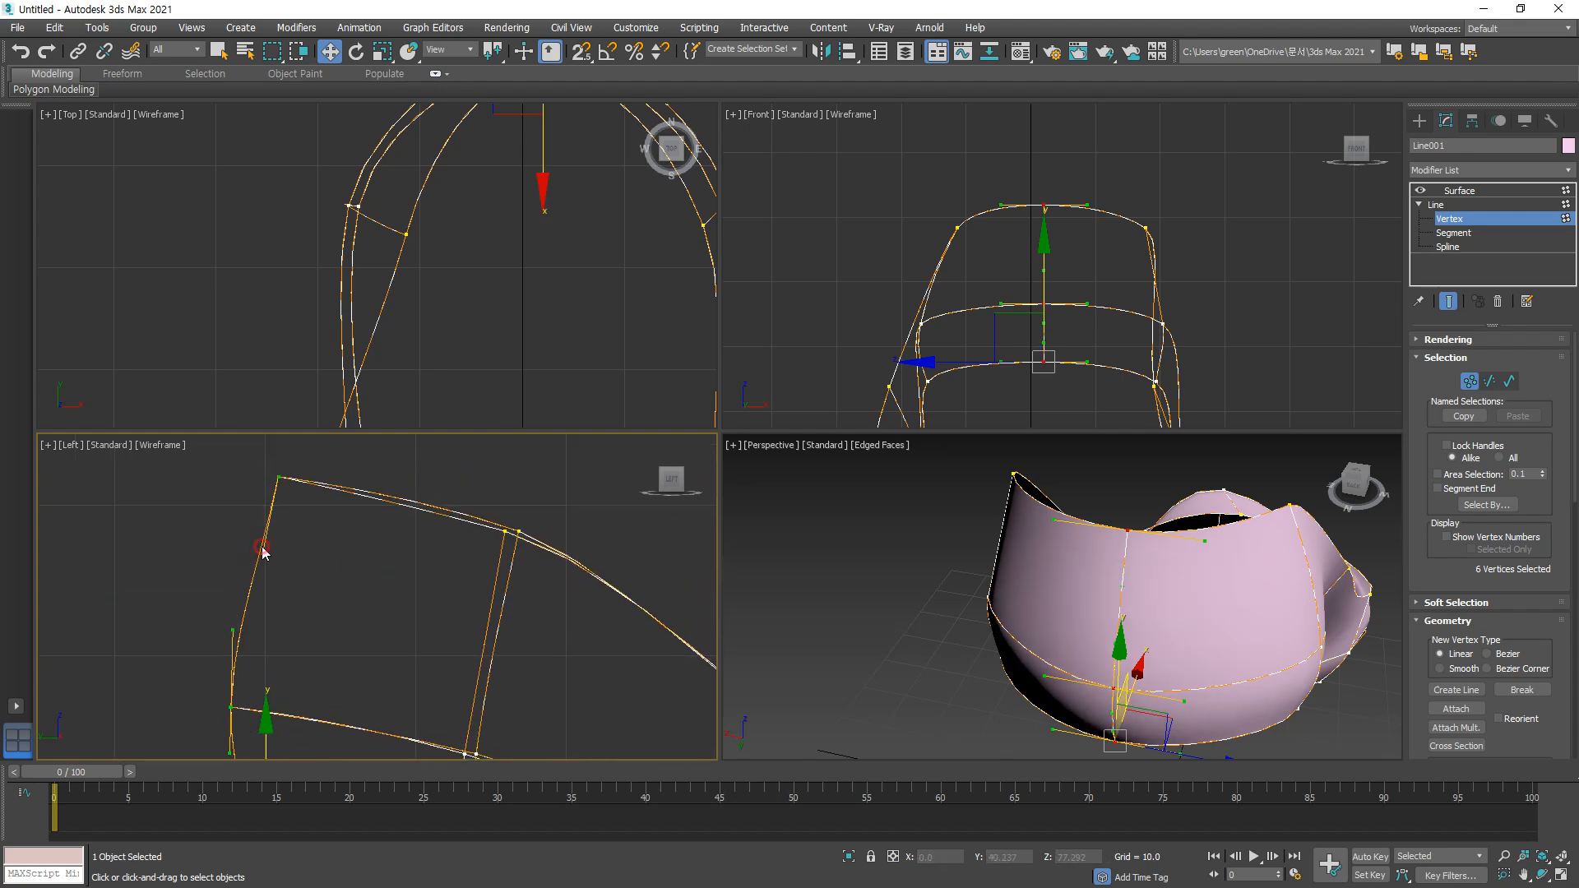
# Step: Select the top vertex at the back of the heel and pull its downward Bezier handle slightly backward to round the upper profile
pyautogui.click(263, 548)
pyautogui.click(281, 476)
pyautogui.moveTo(258, 556); pyautogui.dragTo(252, 549)
pyautogui.scroll(-3, 849, 555)
# Step: Select the positive-X vertices of the cross-section ahead of the heel and adjust their vertical Bezier handles so the side bulges outward
pyautogui.moveTo(848, 556); pyautogui.dragTo(1019, 580, button='middle')
pyautogui.moveTo(1135, 330); pyautogui.dragTo(989, 295, button='middle')
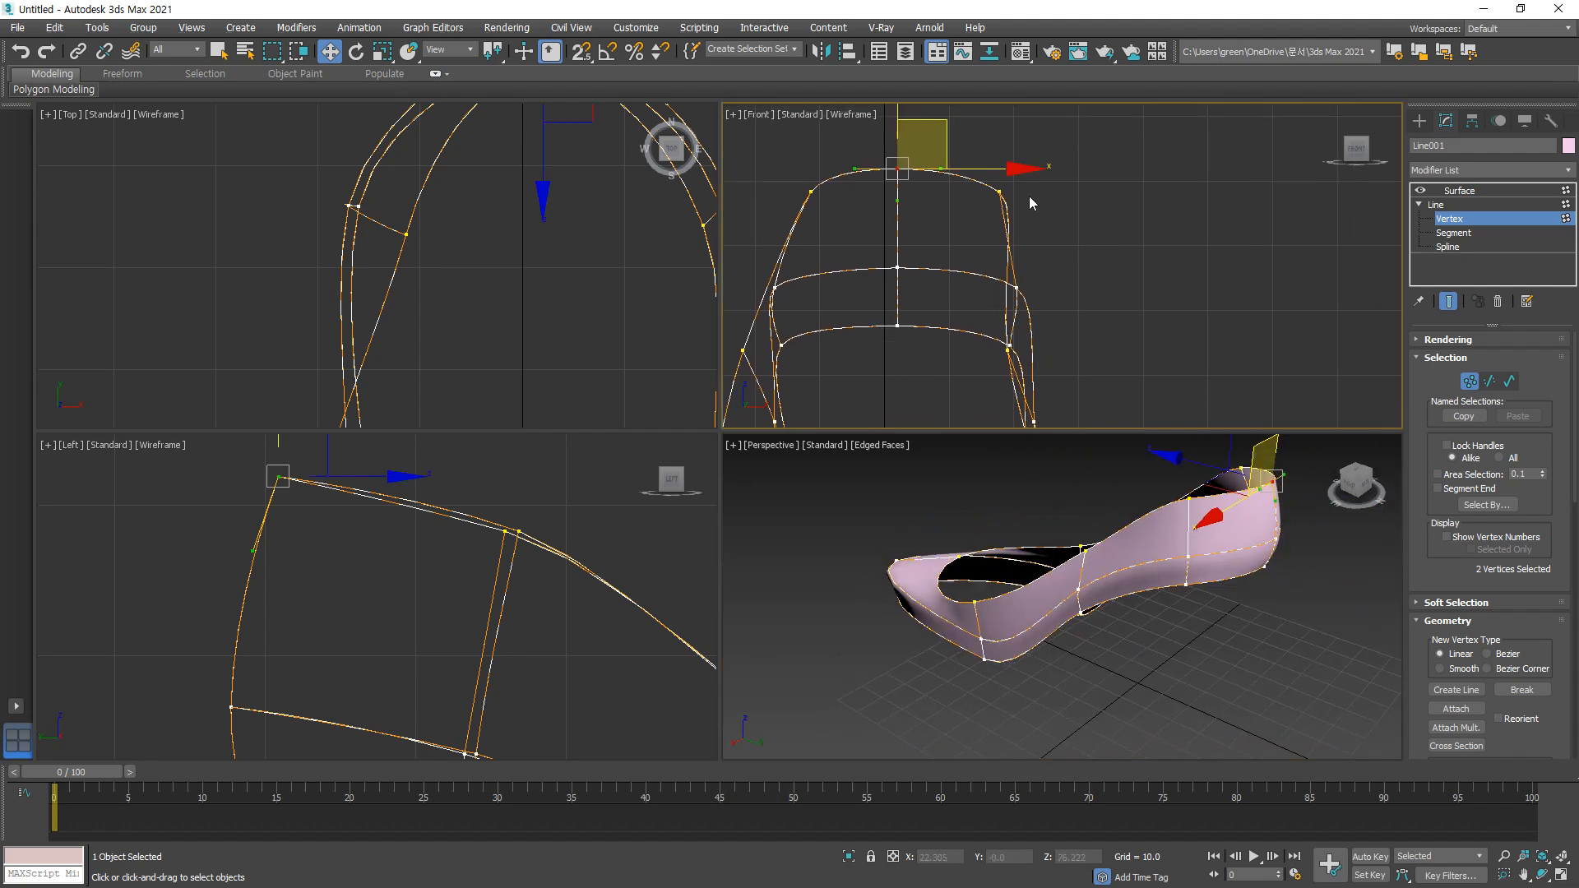
pyautogui.moveTo(973, 212); pyautogui.dragTo(975, 214)
pyautogui.moveTo(1037, 269); pyautogui.dragTo(1091, 377)
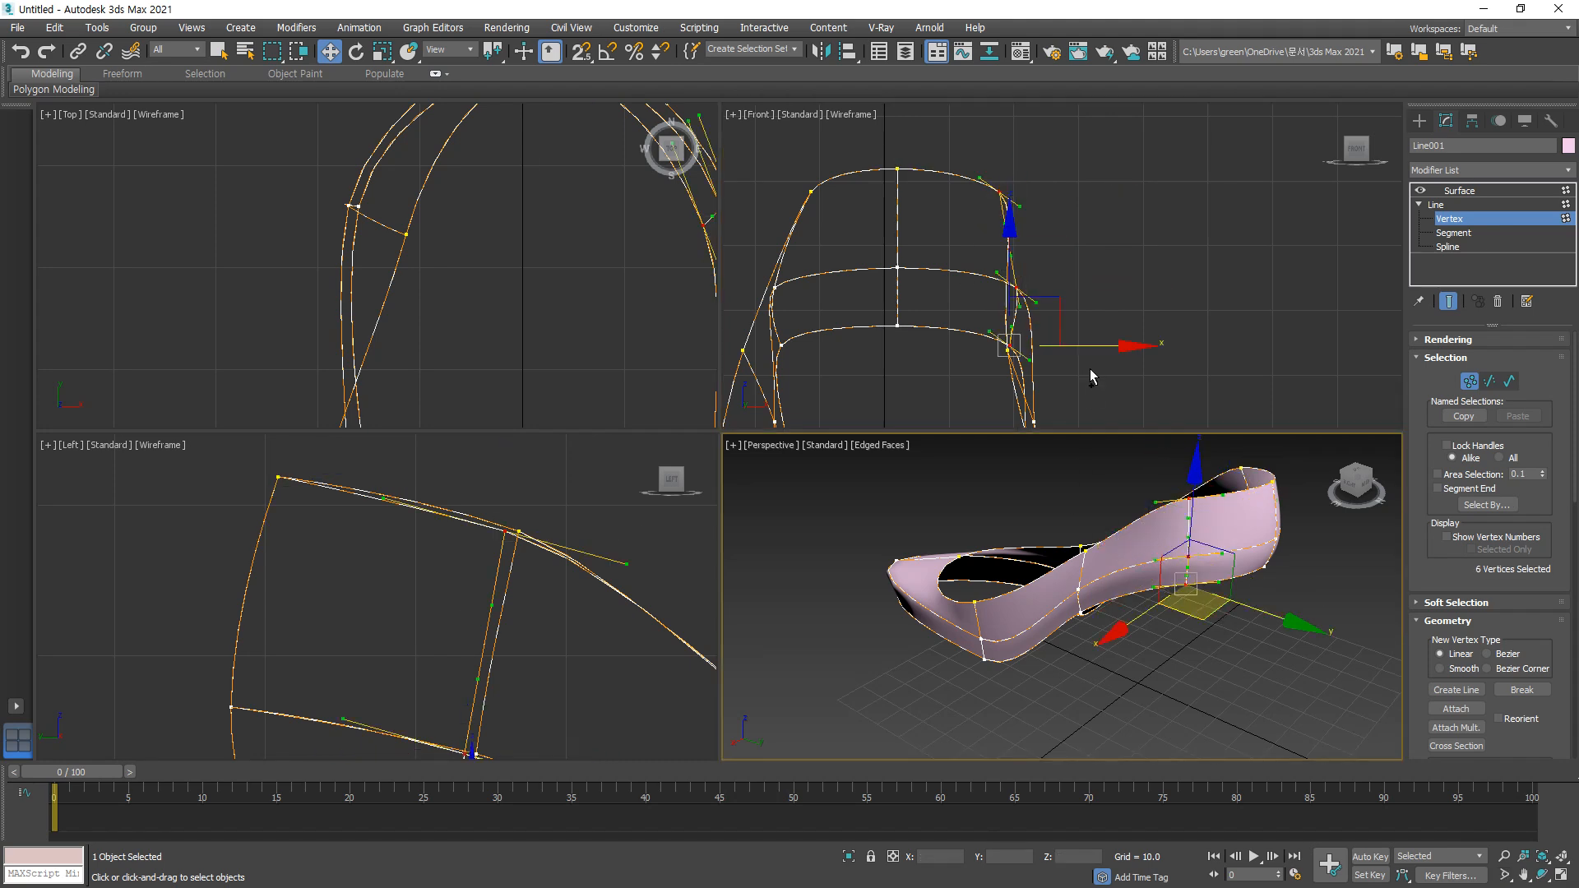
pyautogui.scroll(5, 1039, 348)
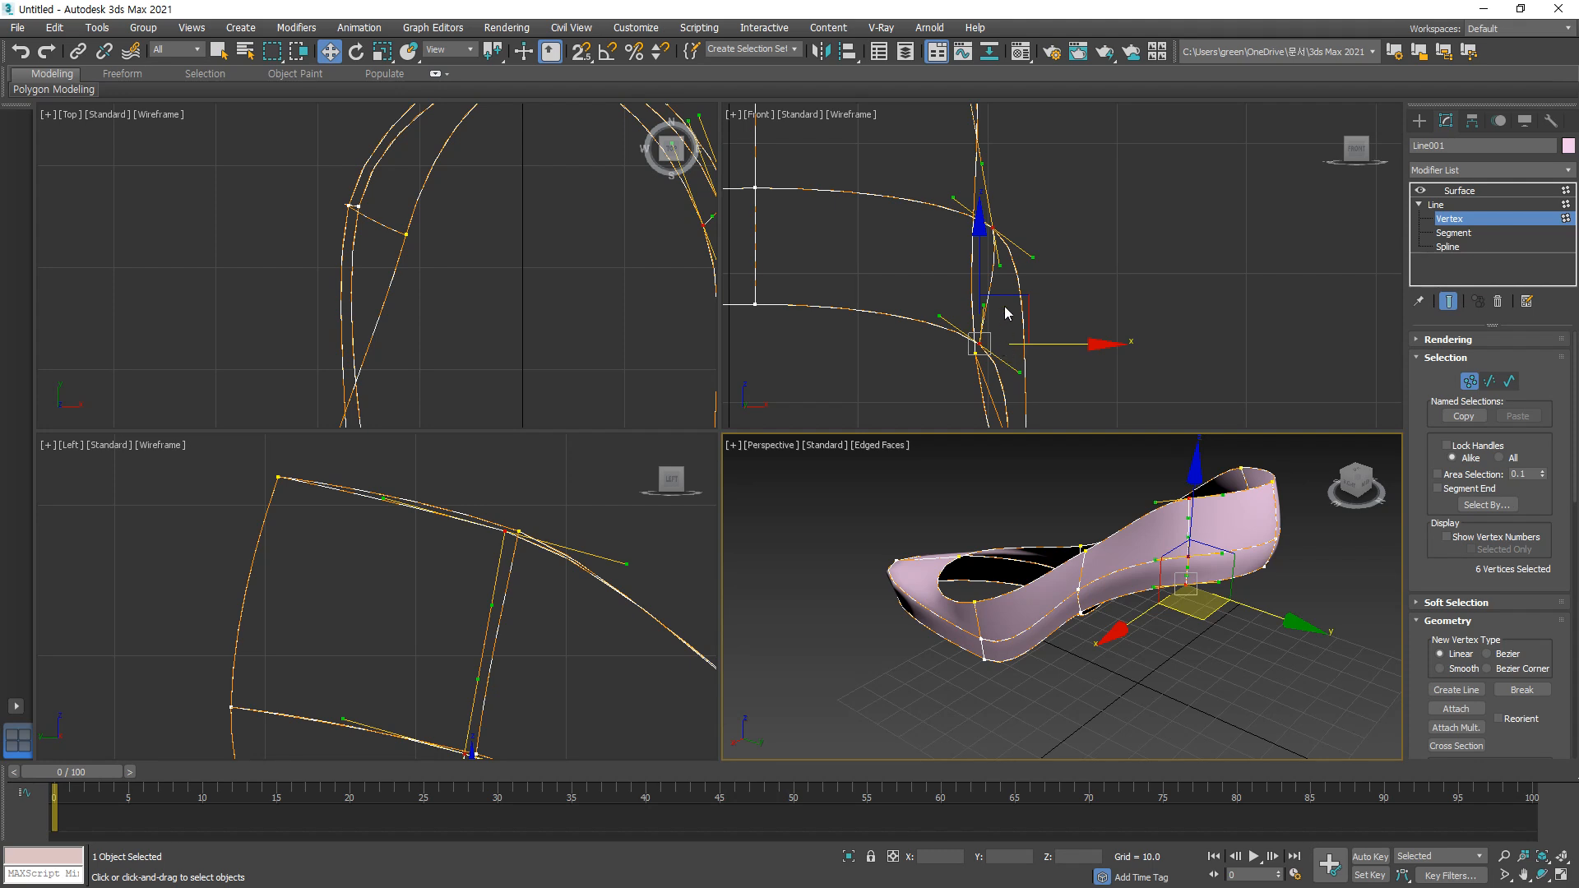
pyautogui.middleClick(1006, 282)
pyautogui.moveTo(1006, 282); pyautogui.dragTo(1008, 295, button='middle')
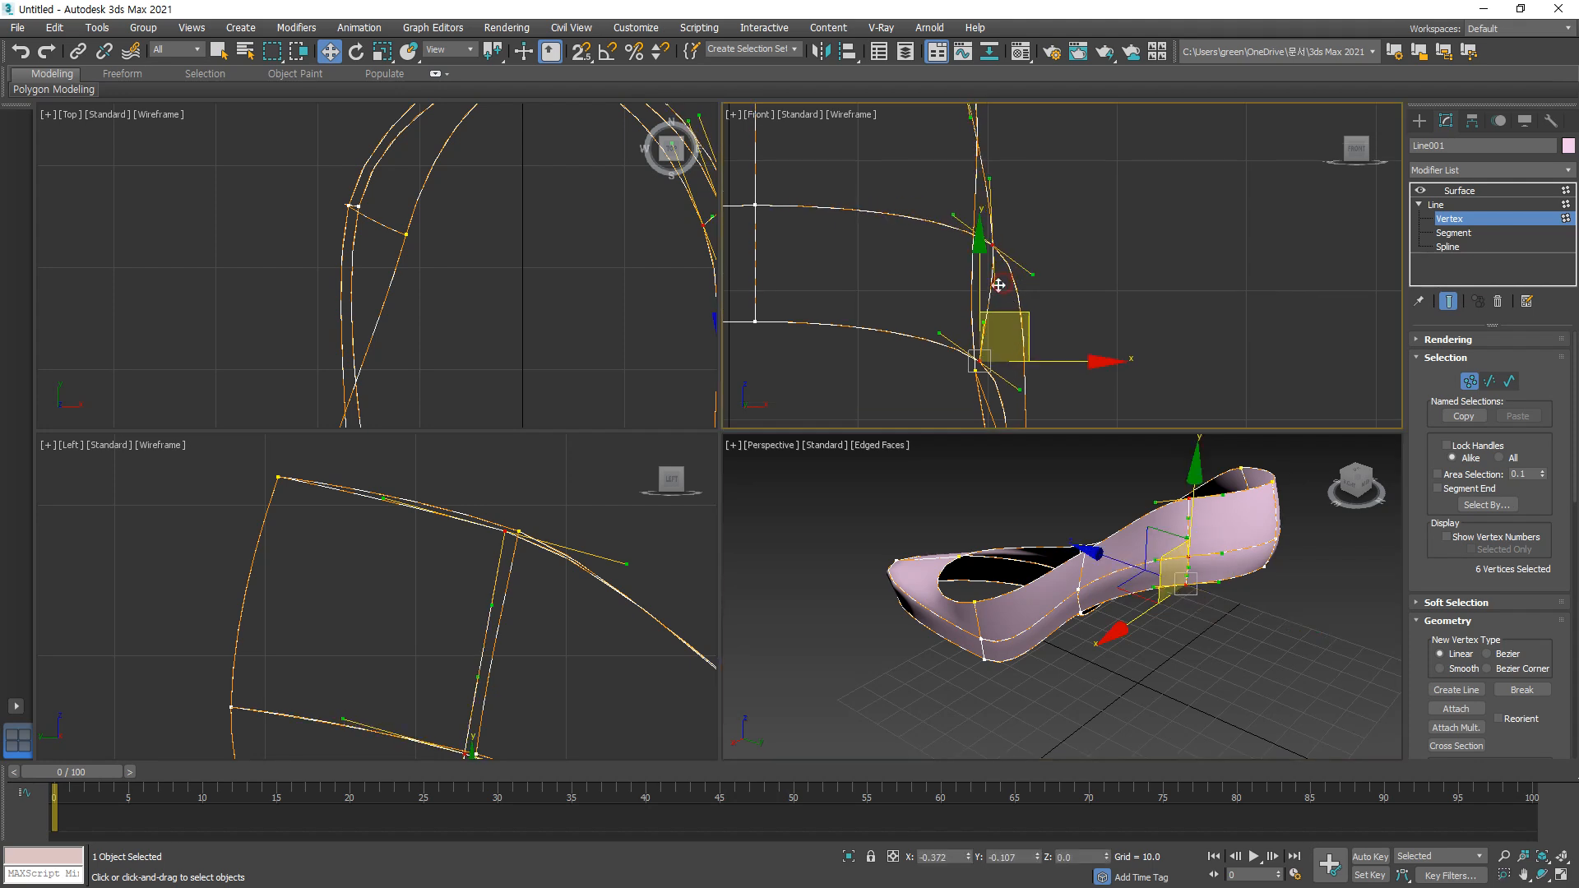
pyautogui.moveTo(1005, 171); pyautogui.dragTo(987, 269, button='middle')
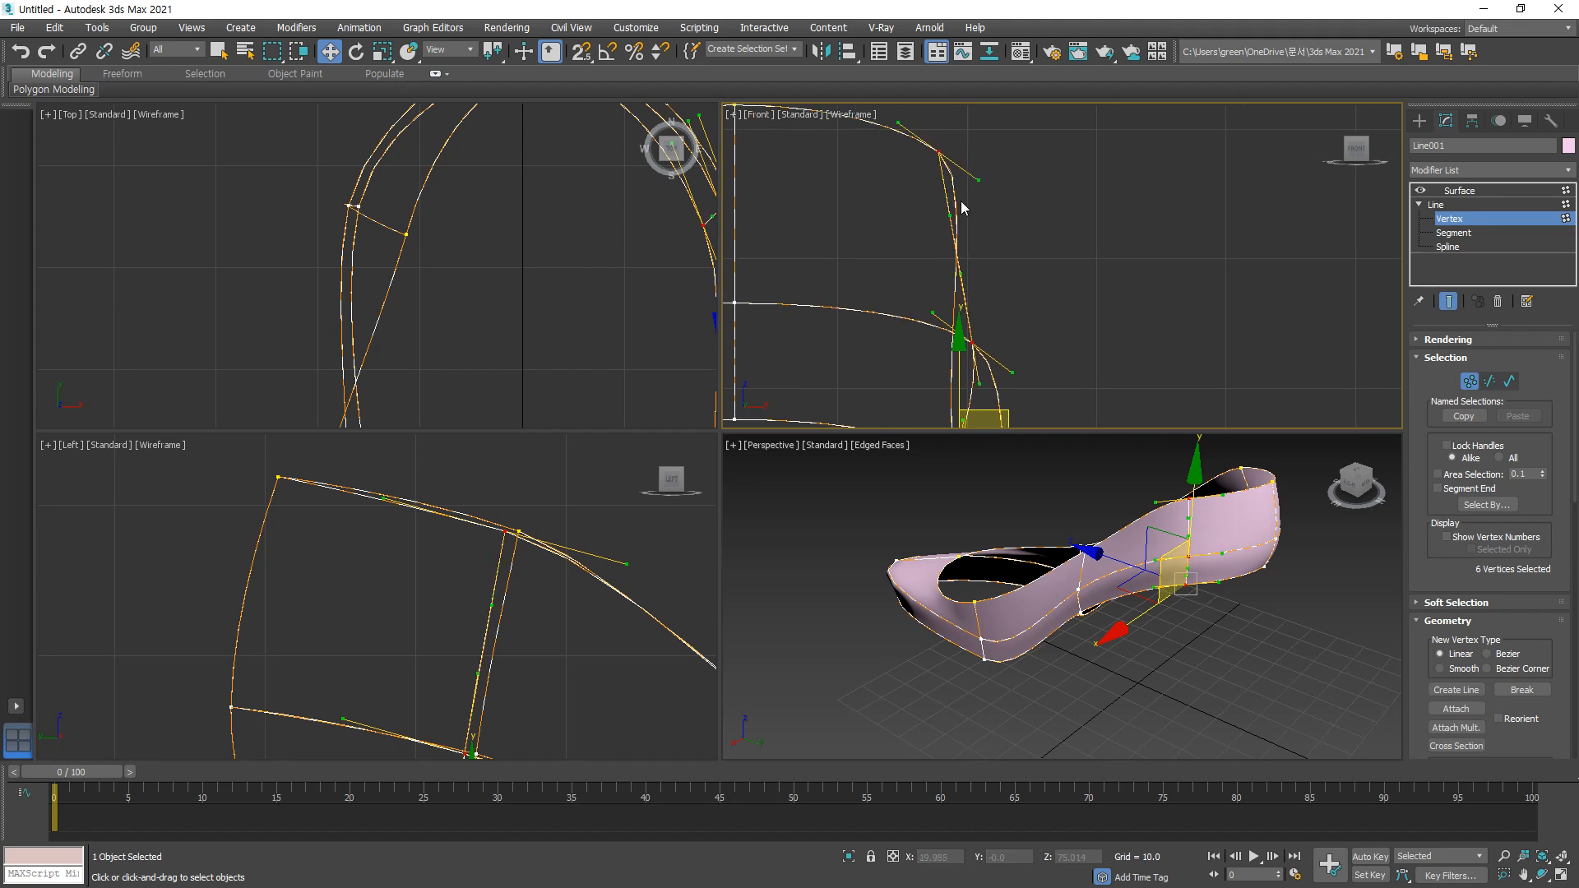
pyautogui.scroll(3, 993, 215)
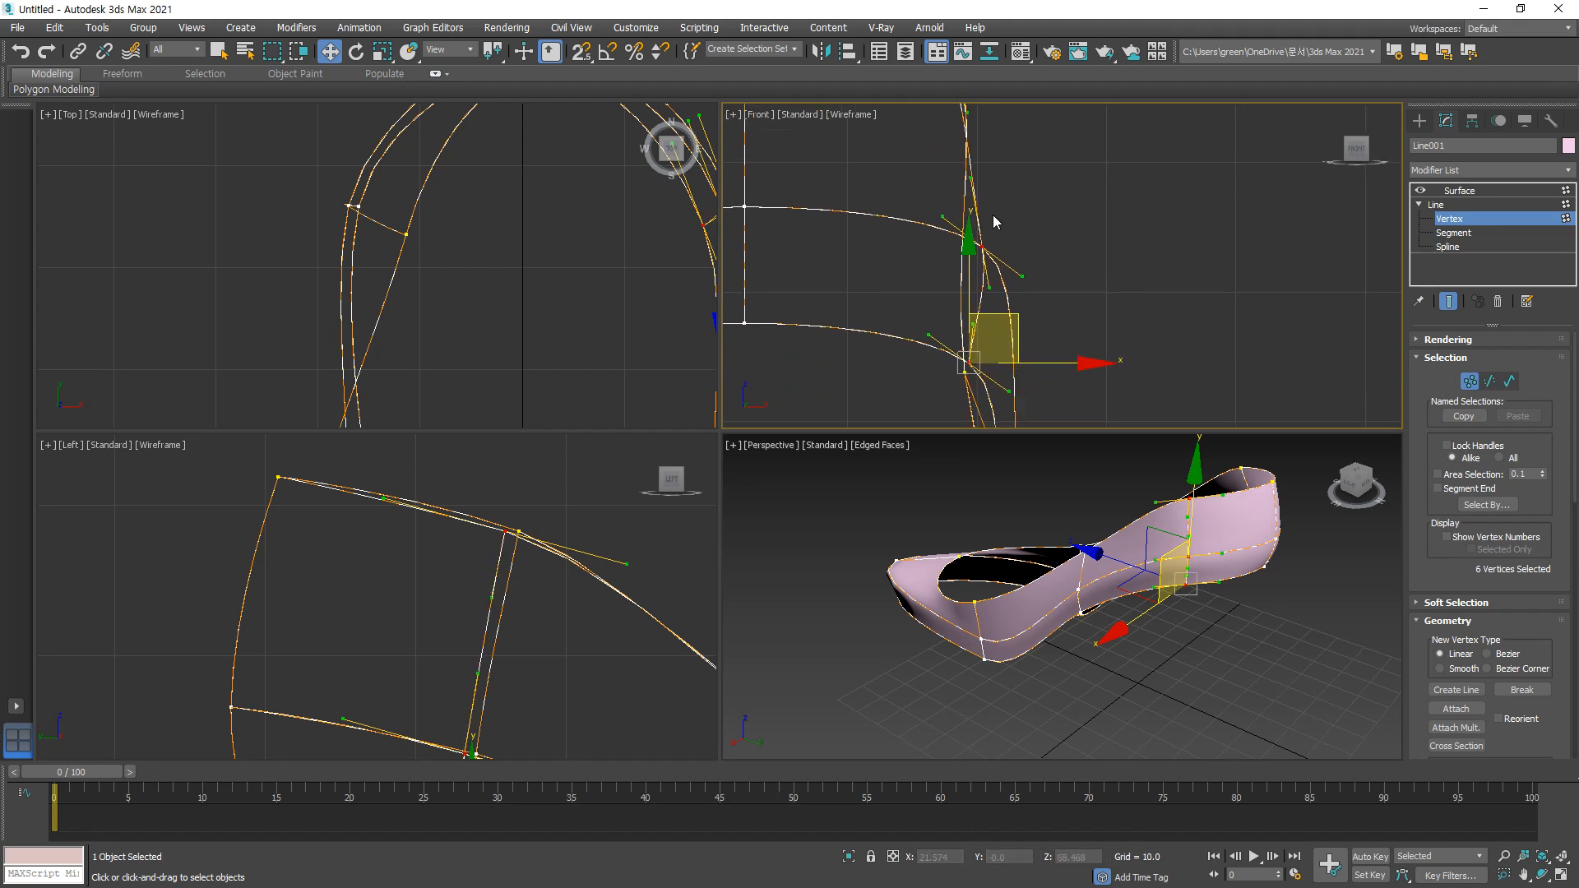
pyautogui.scroll(2, 977, 337)
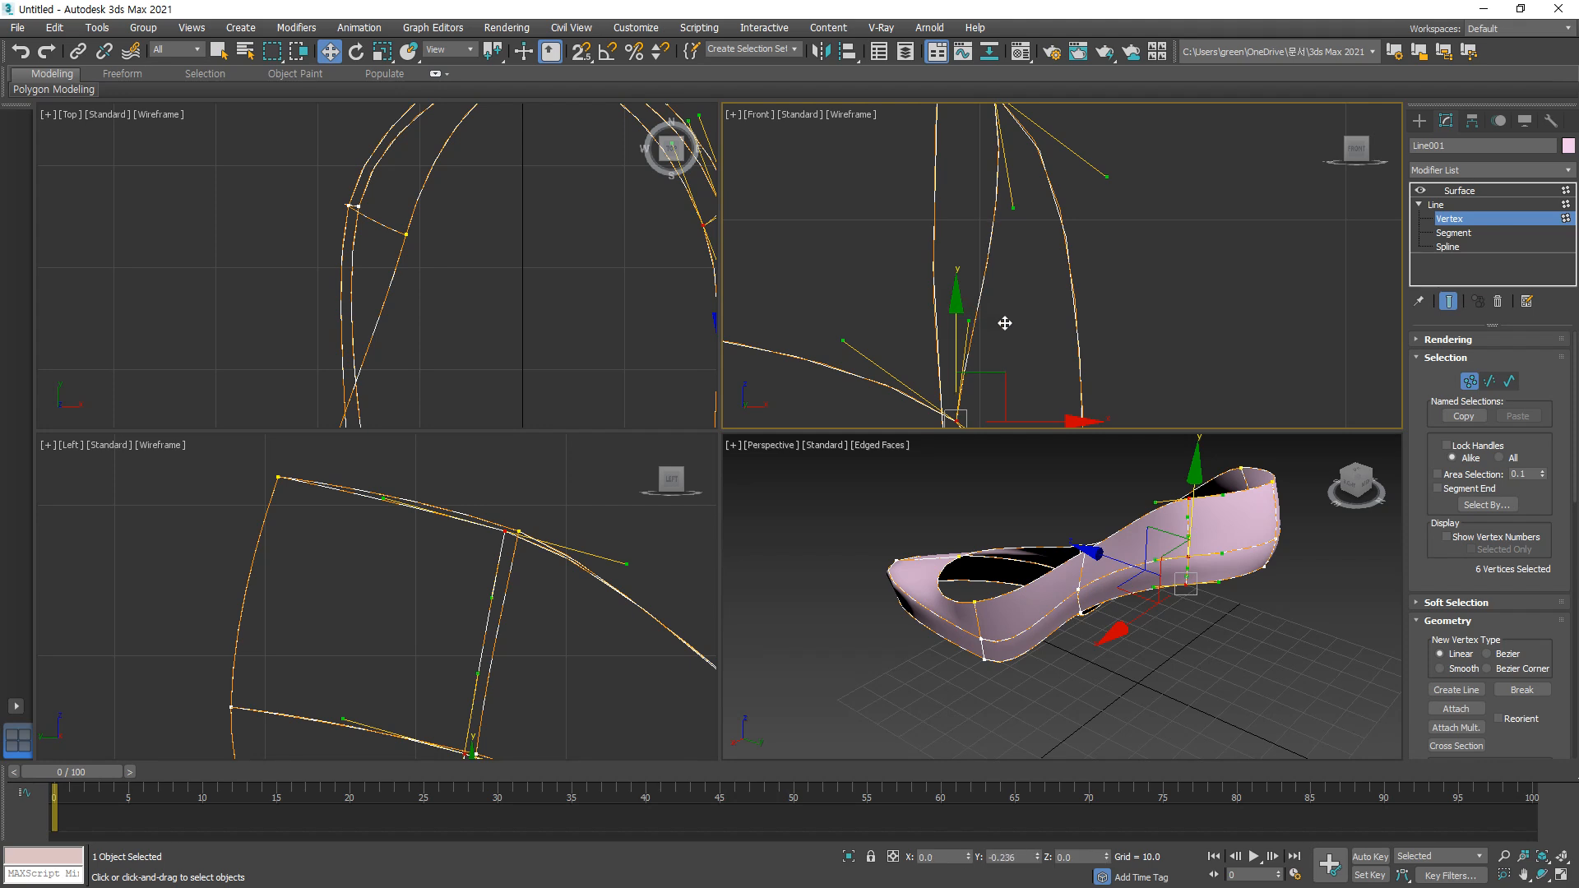
pyautogui.moveTo(997, 321); pyautogui.dragTo(1000, 313)
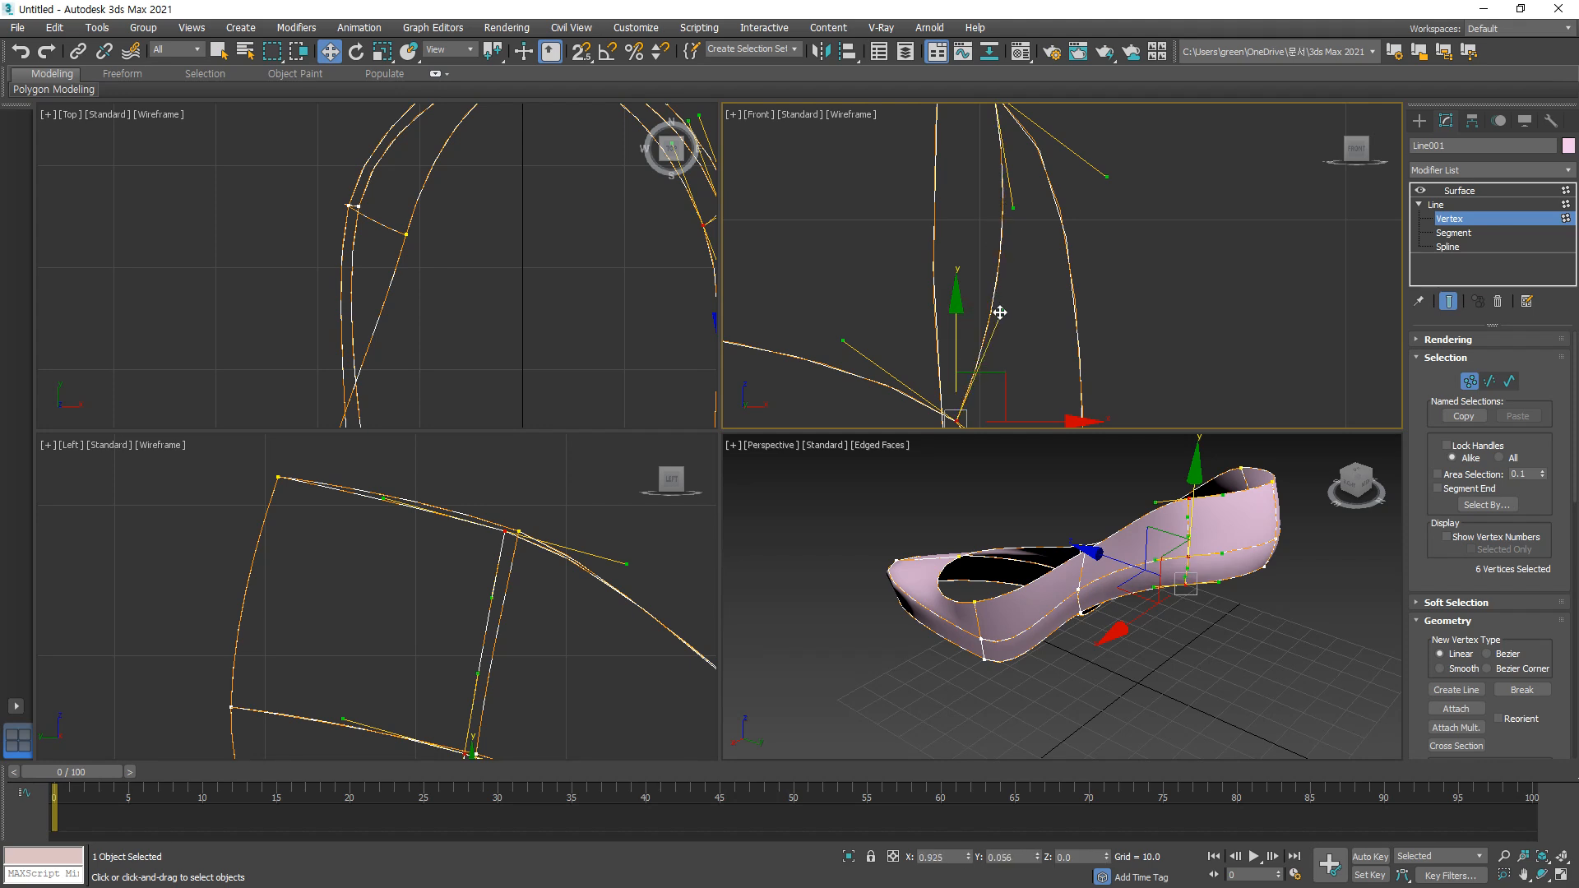
# Step: Select the arch cross-section's three vertex pairs on the positive-X side and adjust their vertical Bezier handles to smooth the side curve
pyautogui.scroll(8, 581, 564)
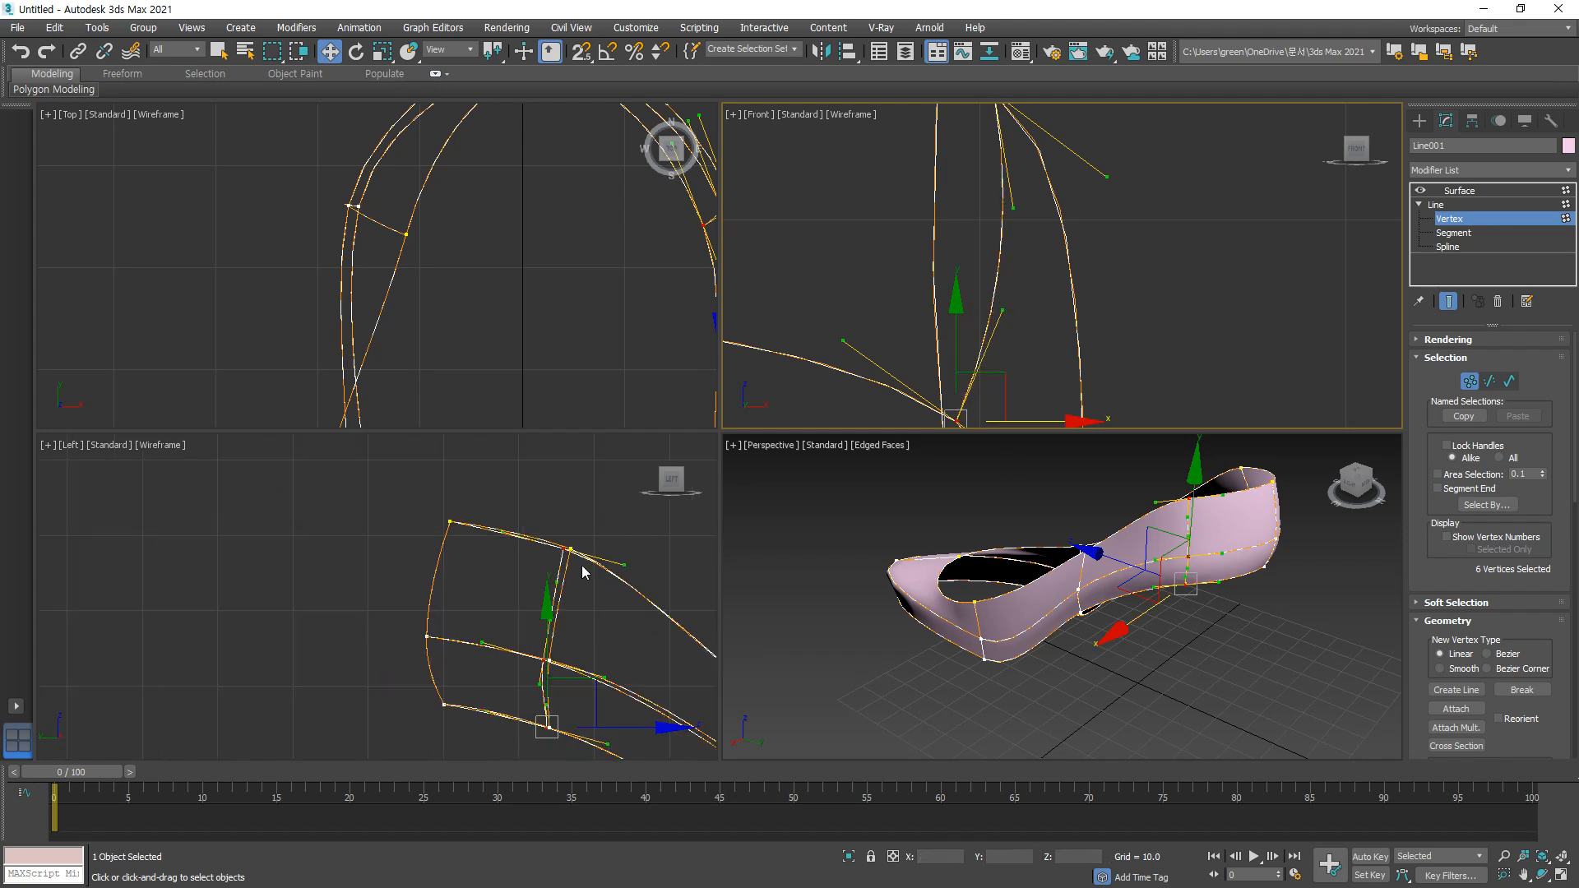
pyautogui.scroll(5, 1020, 575)
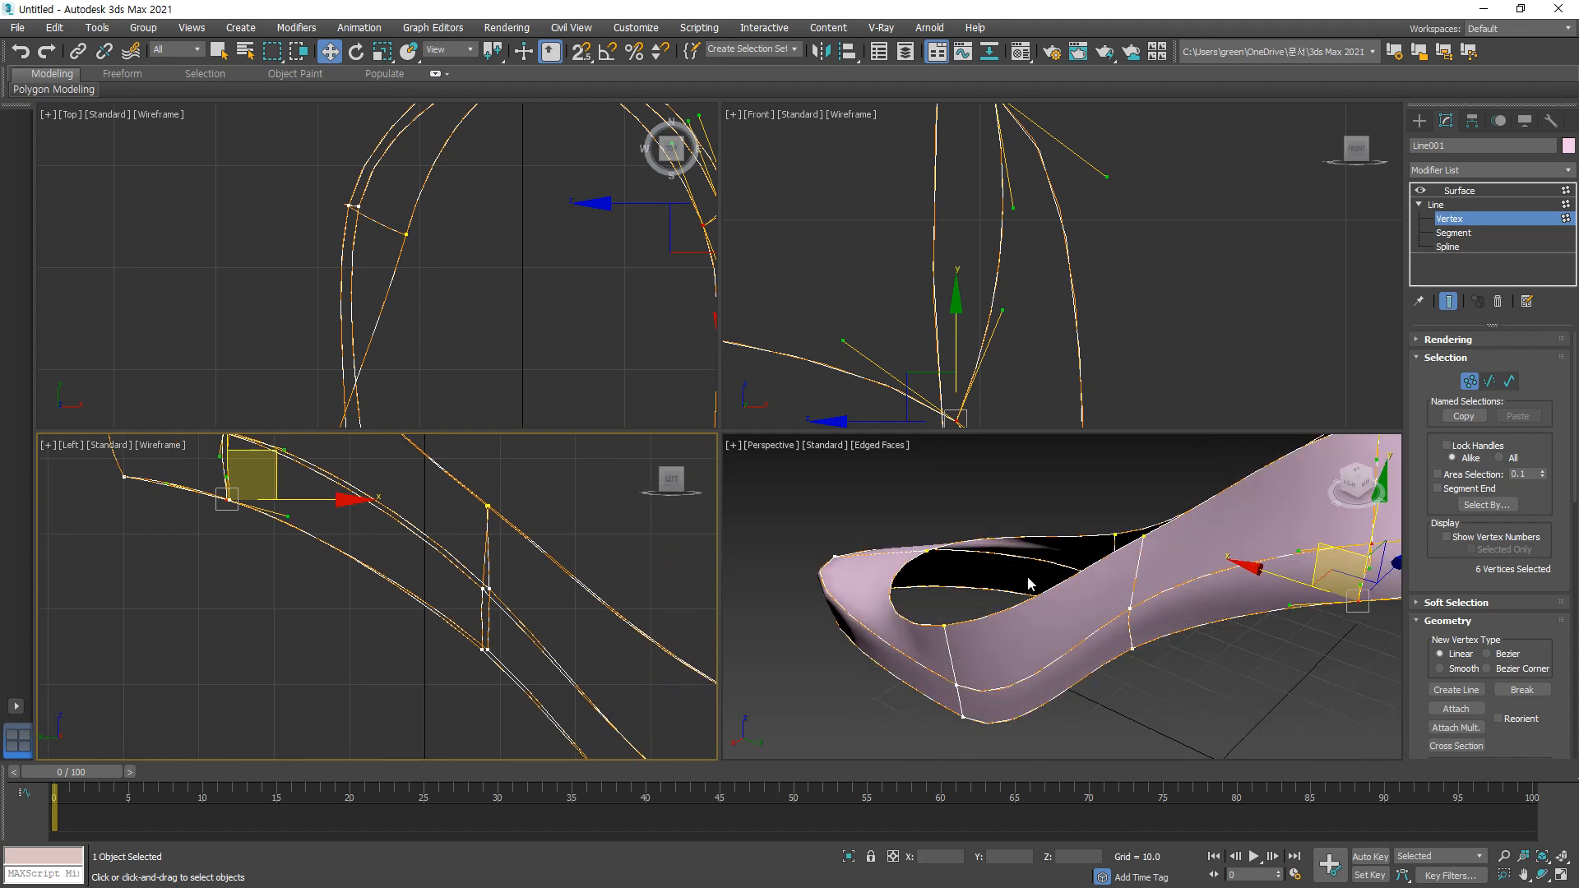
pyautogui.scroll(-4, 539, 375)
pyautogui.scroll(6, 373, 317)
pyautogui.scroll(2, 411, 329)
pyautogui.click(506, 370)
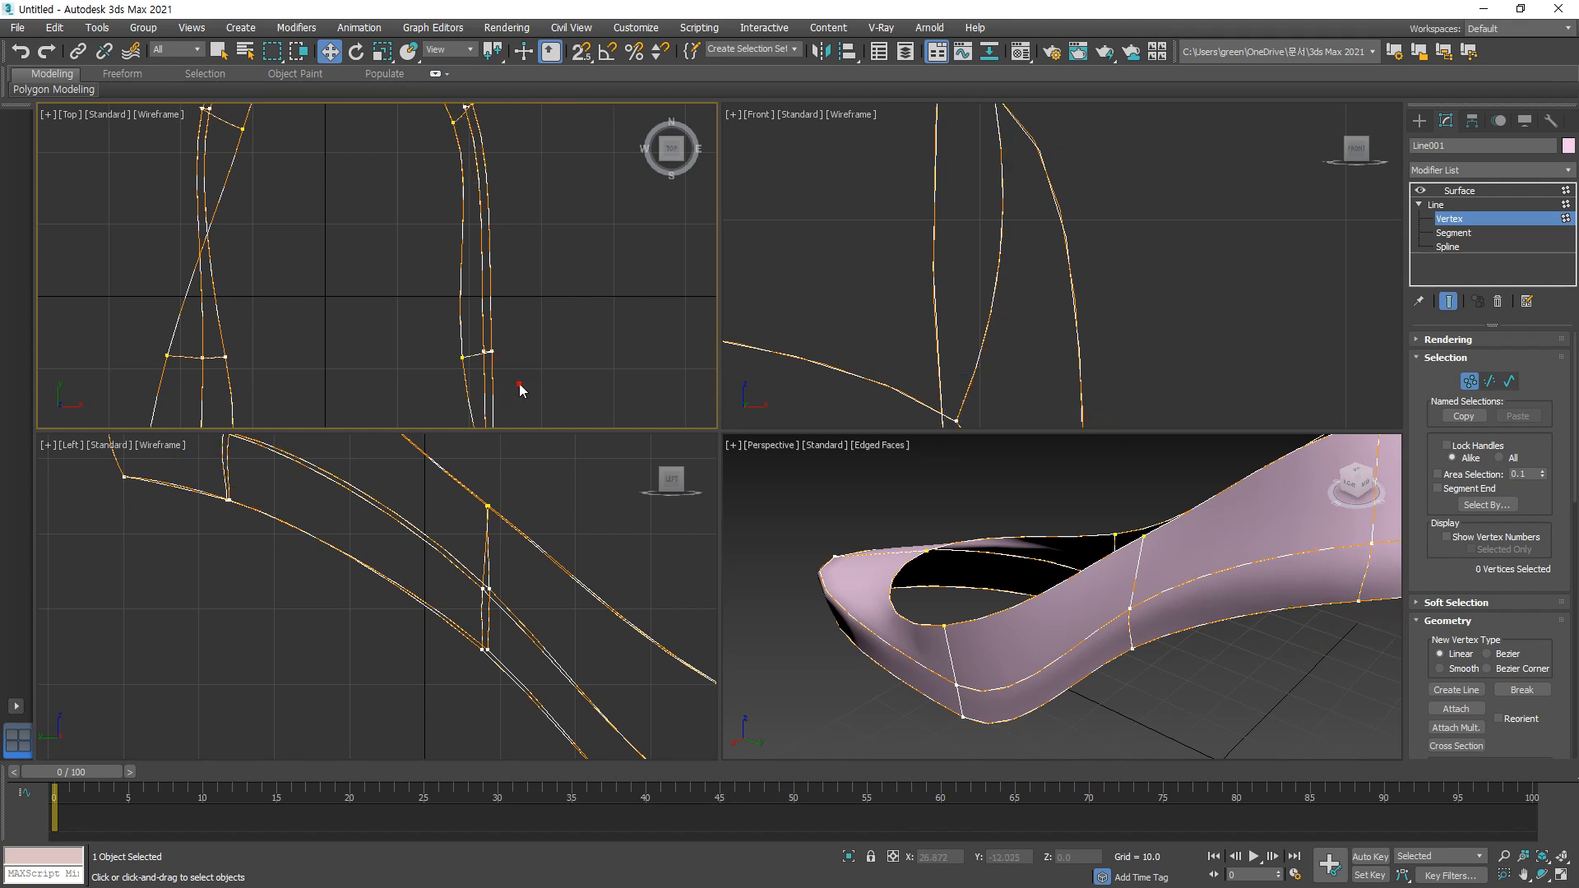
pyautogui.moveTo(503, 337); pyautogui.dragTo(446, 430)
pyautogui.scroll(-3, 741, 115)
pyautogui.scroll(3, 882, 329)
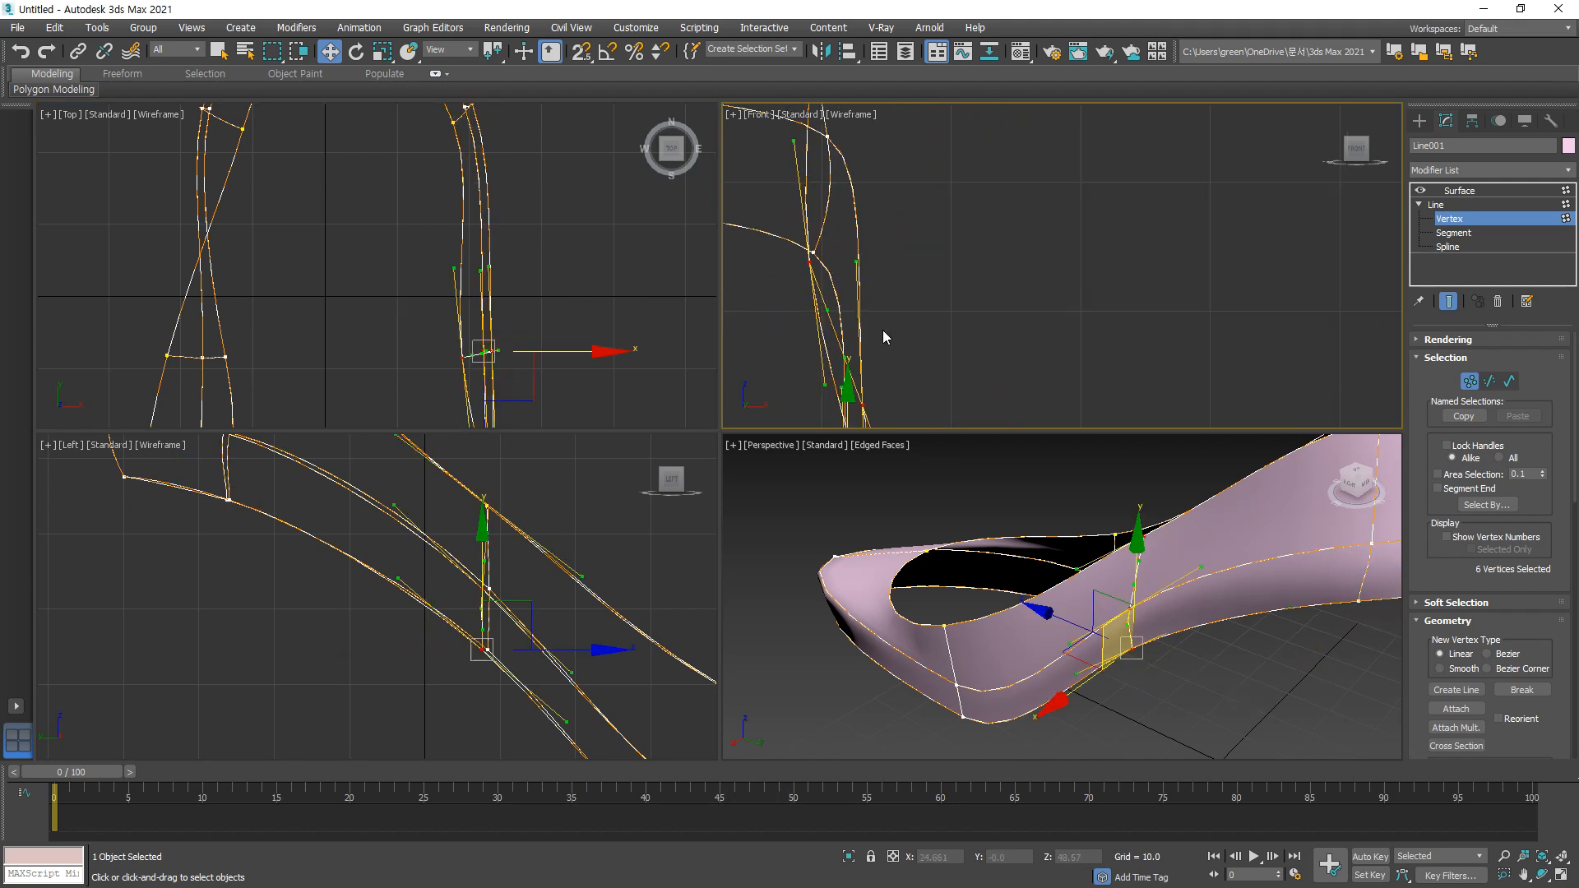
pyautogui.scroll(3, 958, 354)
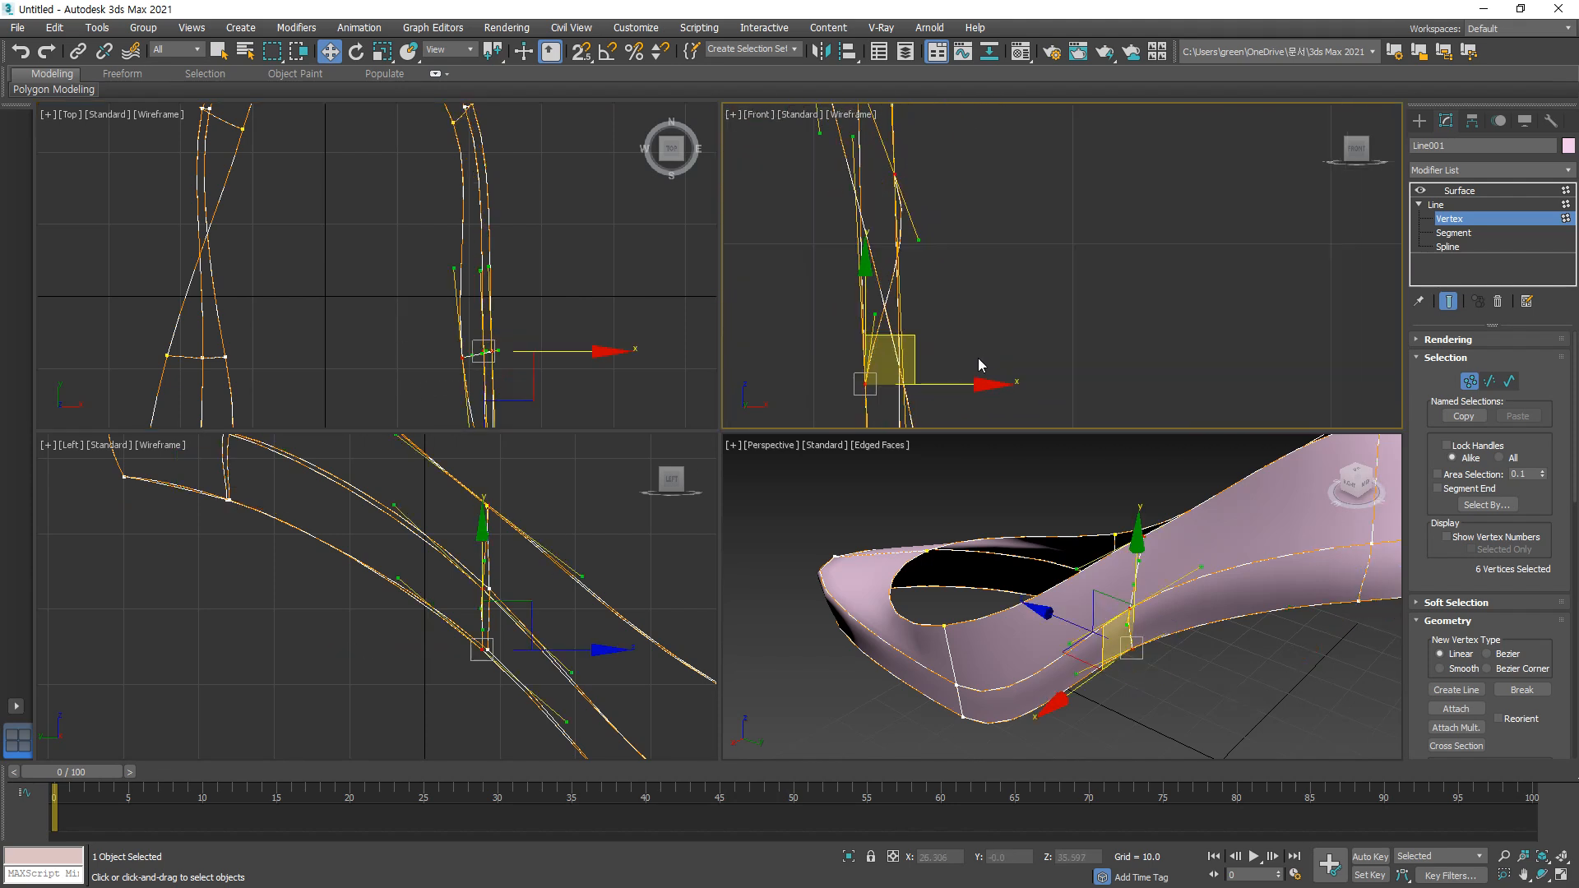
pyautogui.moveTo(978, 364); pyautogui.dragTo(945, 307, button='middle')
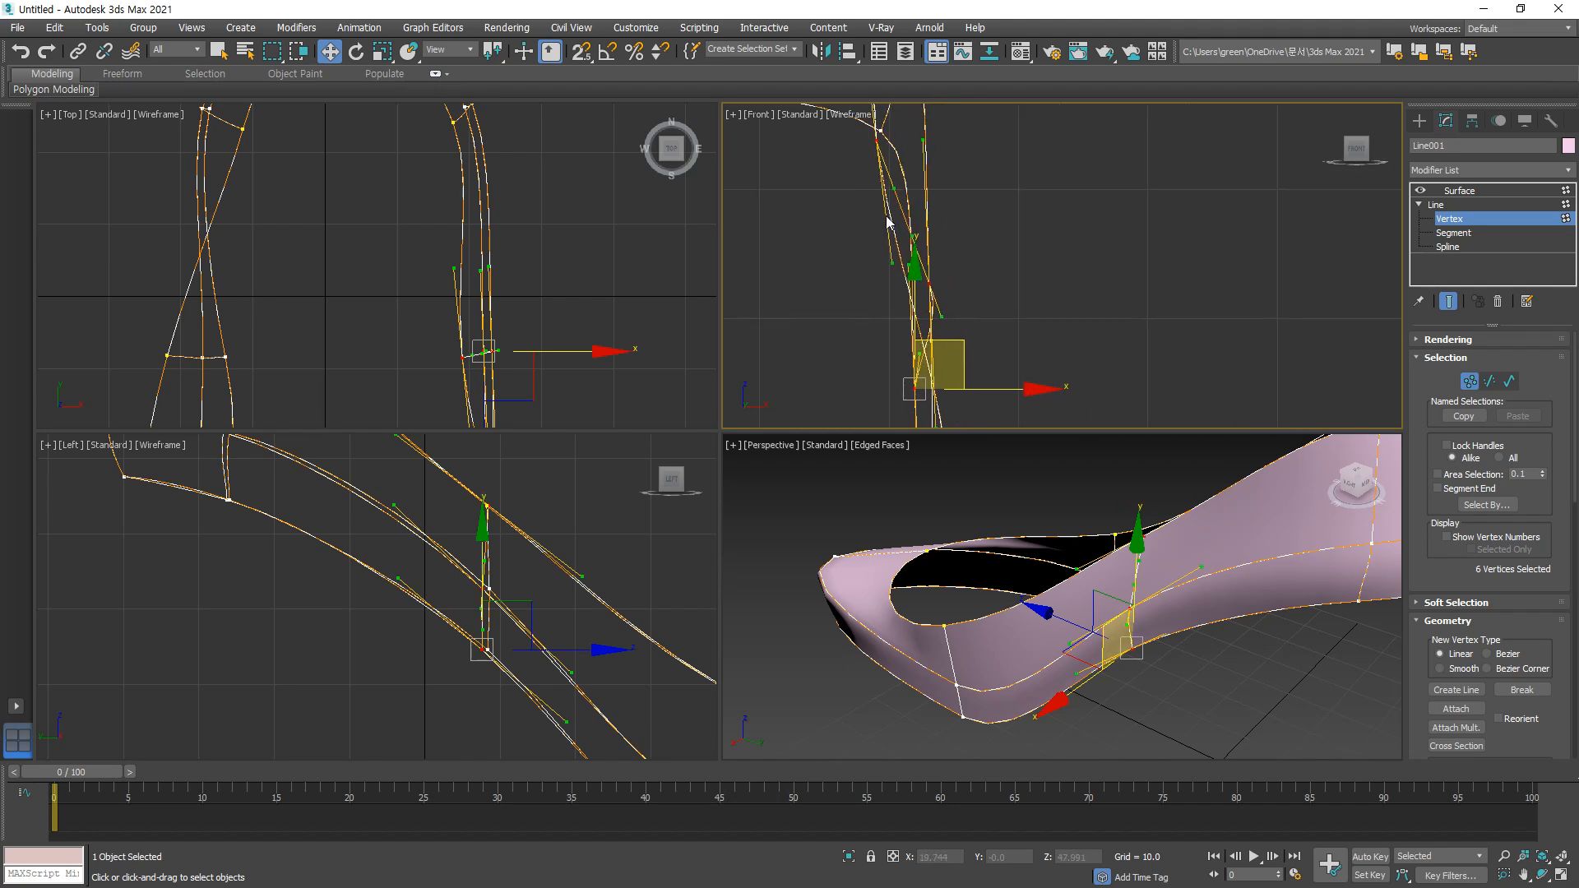
pyautogui.moveTo(938, 362); pyautogui.dragTo(952, 259)
pyautogui.click(1187, 673)
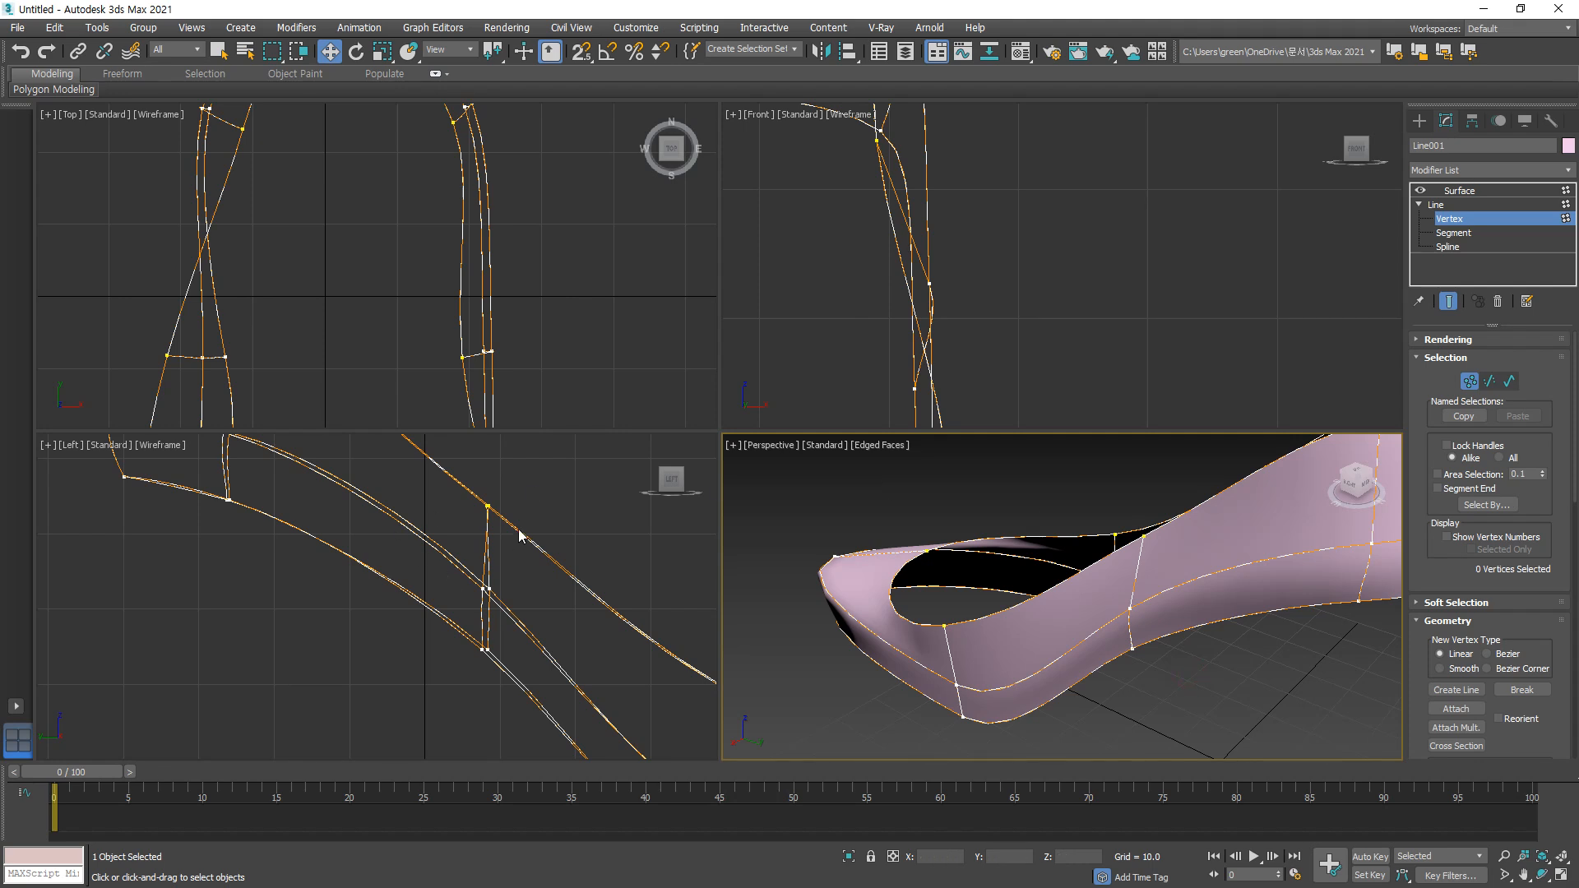
# Step: Select only the lower vertex pair of the arch cross-section on the positive-X side and move it outward along X
pyautogui.click(470, 354)
pyautogui.click(559, 369)
pyautogui.moveTo(488, 349); pyautogui.dragTo(478, 364)
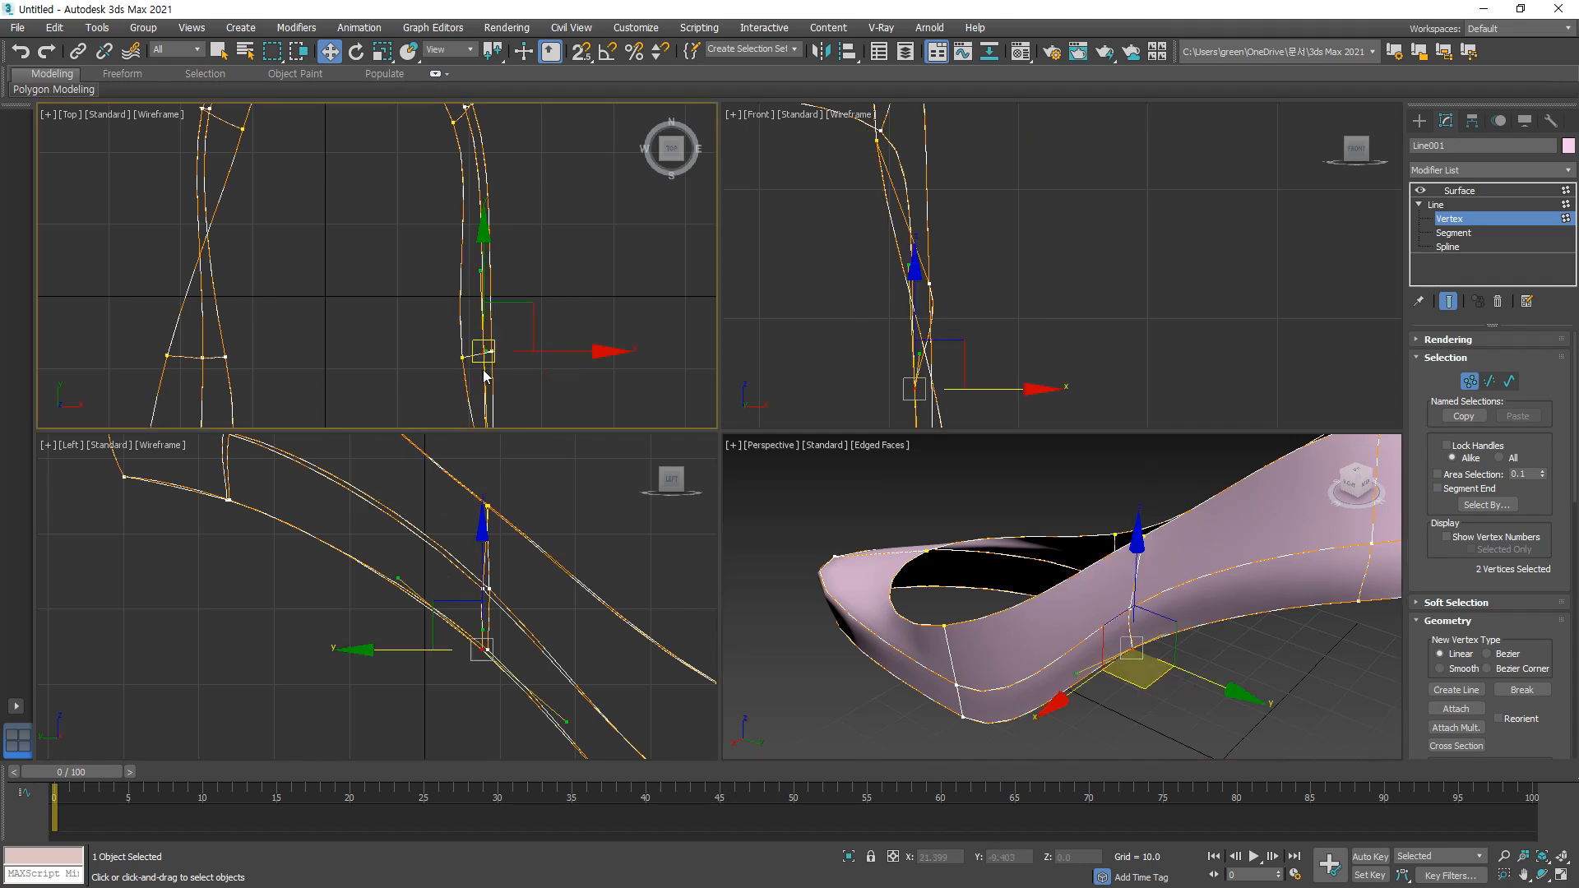
pyautogui.click(921, 355)
pyautogui.moveTo(926, 307); pyautogui.dragTo(1036, 295)
# Step: Select the positive-X vertices of the ball-of-foot cross-section and pull the sole vertex's upward Bezier handle outward
pyautogui.scroll(-5, 987, 467)
pyautogui.moveTo(950, 376); pyautogui.dragTo(1026, 237, button='middle')
pyautogui.scroll(8, 1001, 629)
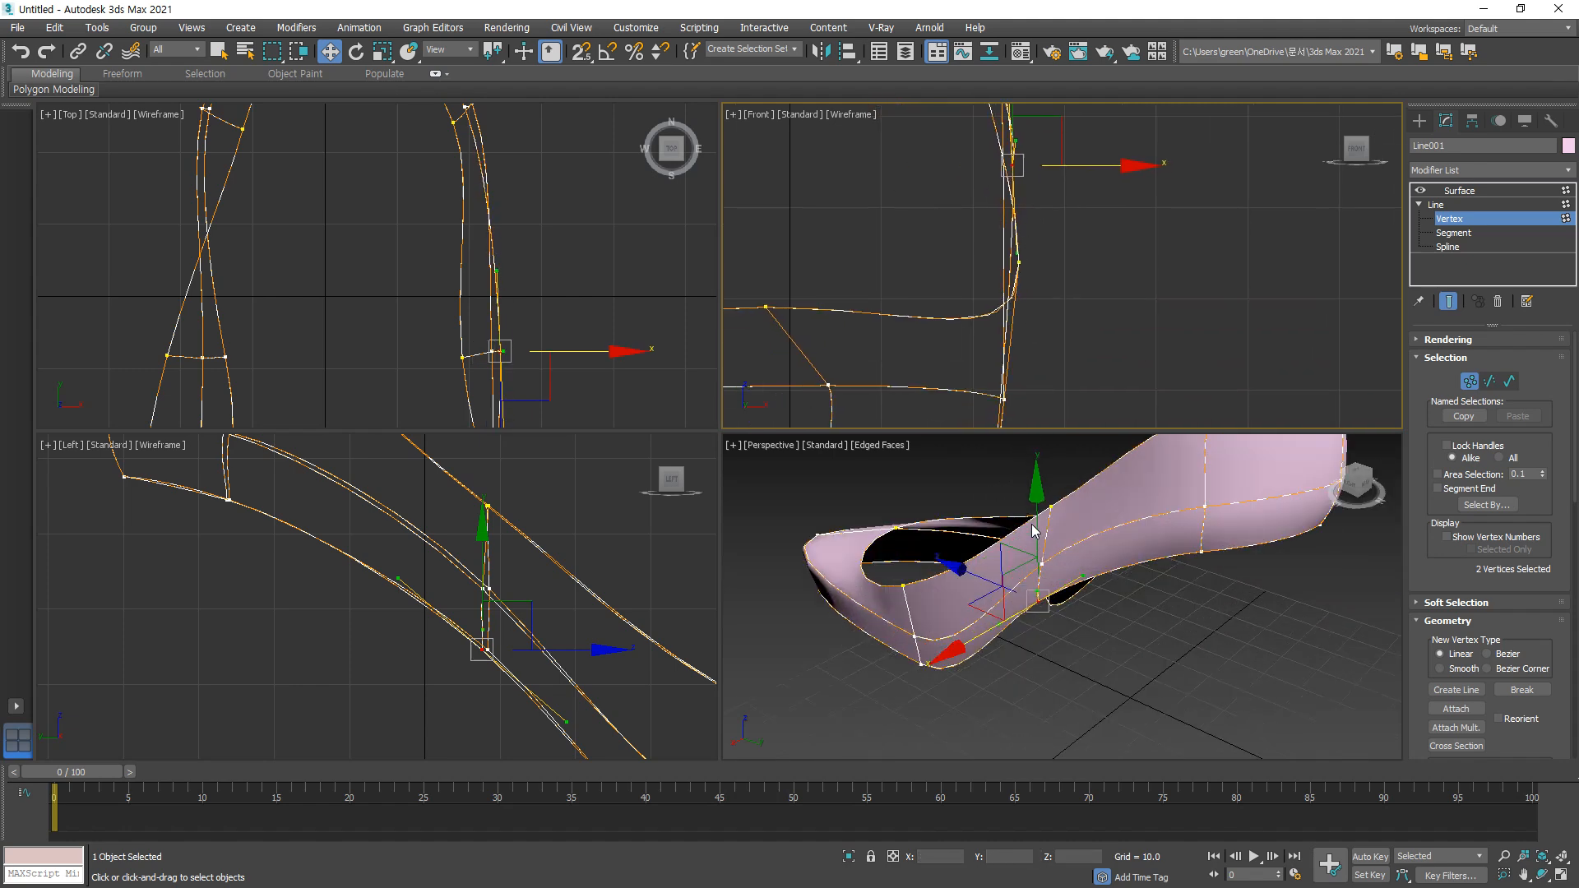
pyautogui.scroll(3, 1000, 621)
pyautogui.scroll(-4, 1042, 293)
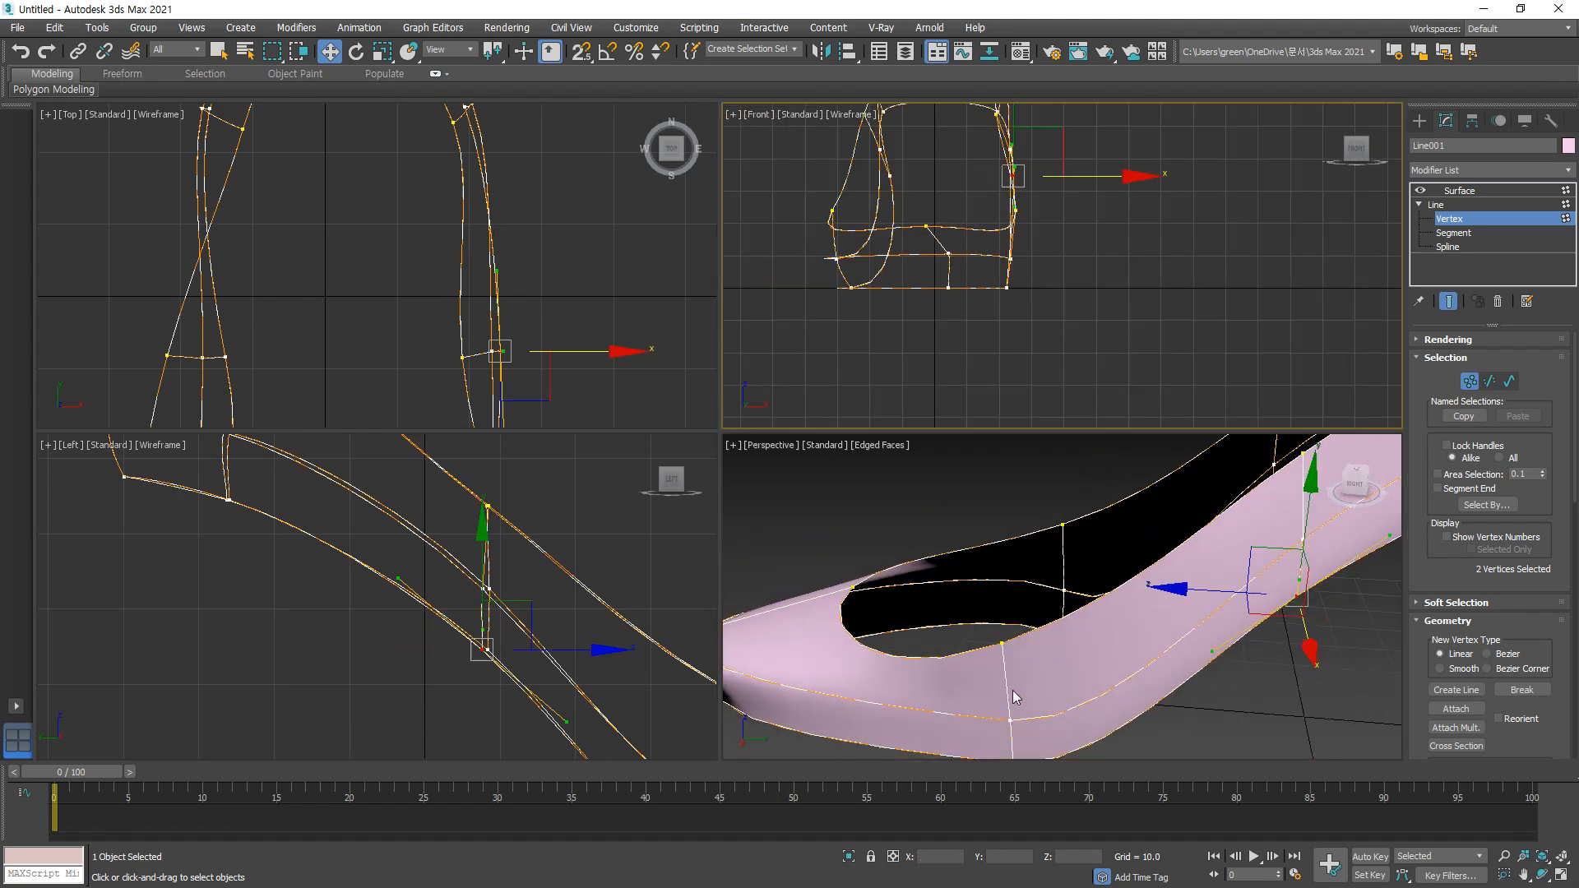
pyautogui.scroll(6, 443, 321)
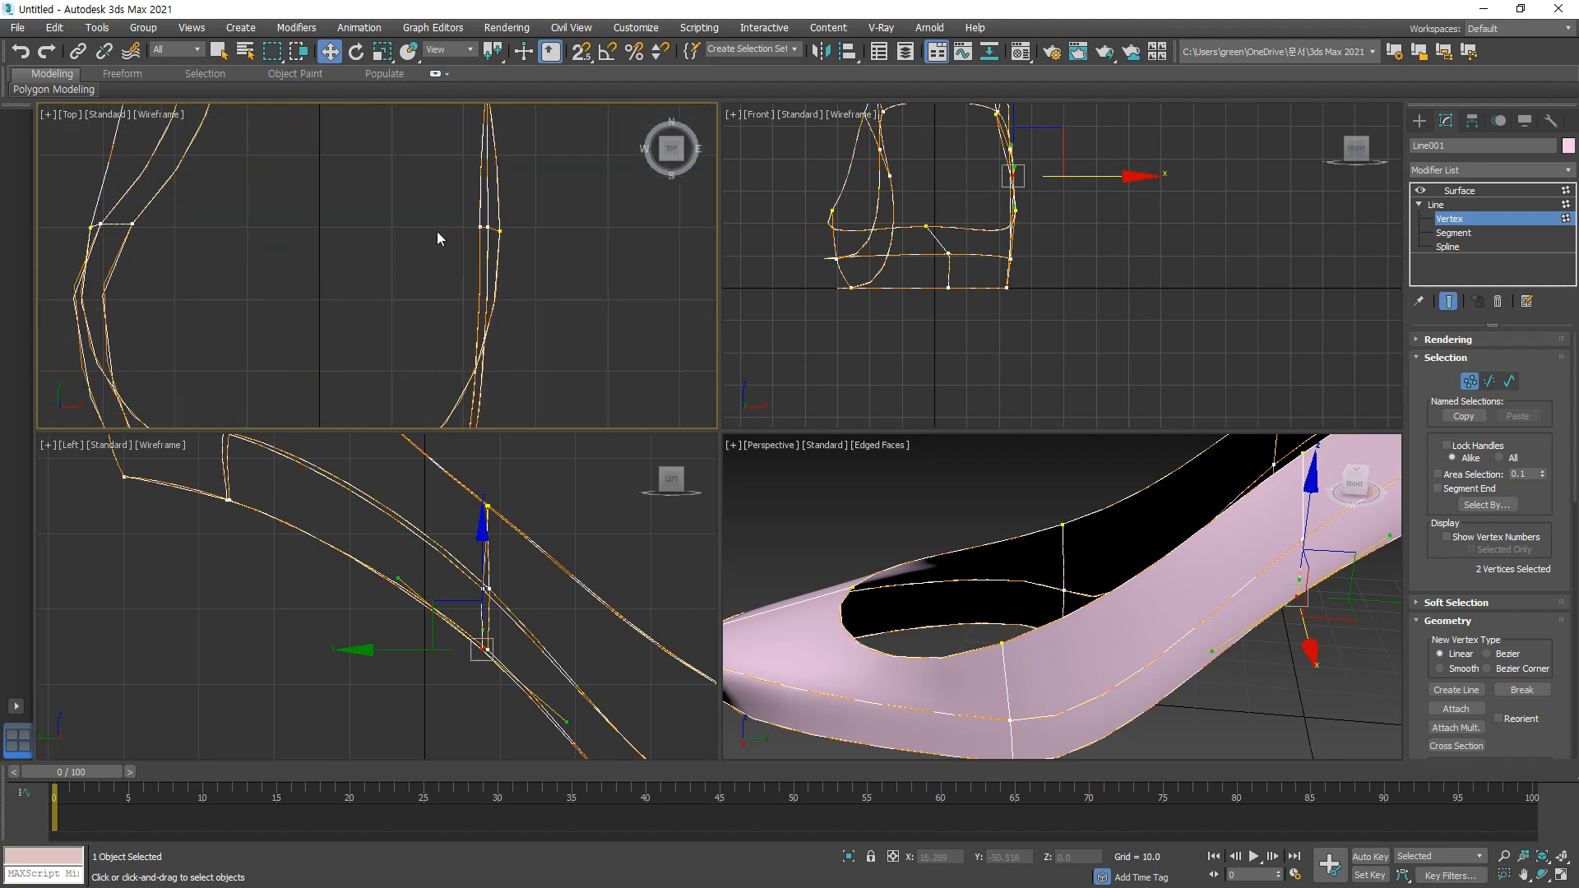
pyautogui.moveTo(465, 227); pyautogui.dragTo(508, 230, button='middle')
pyautogui.moveTo(517, 251); pyautogui.dragTo(600, 227)
pyautogui.scroll(5, 1004, 249)
pyautogui.moveTo(1072, 344); pyautogui.dragTo(934, 343, button='middle')
pyautogui.moveTo(579, 256); pyautogui.dragTo(454, 209)
pyautogui.scroll(2, 998, 404)
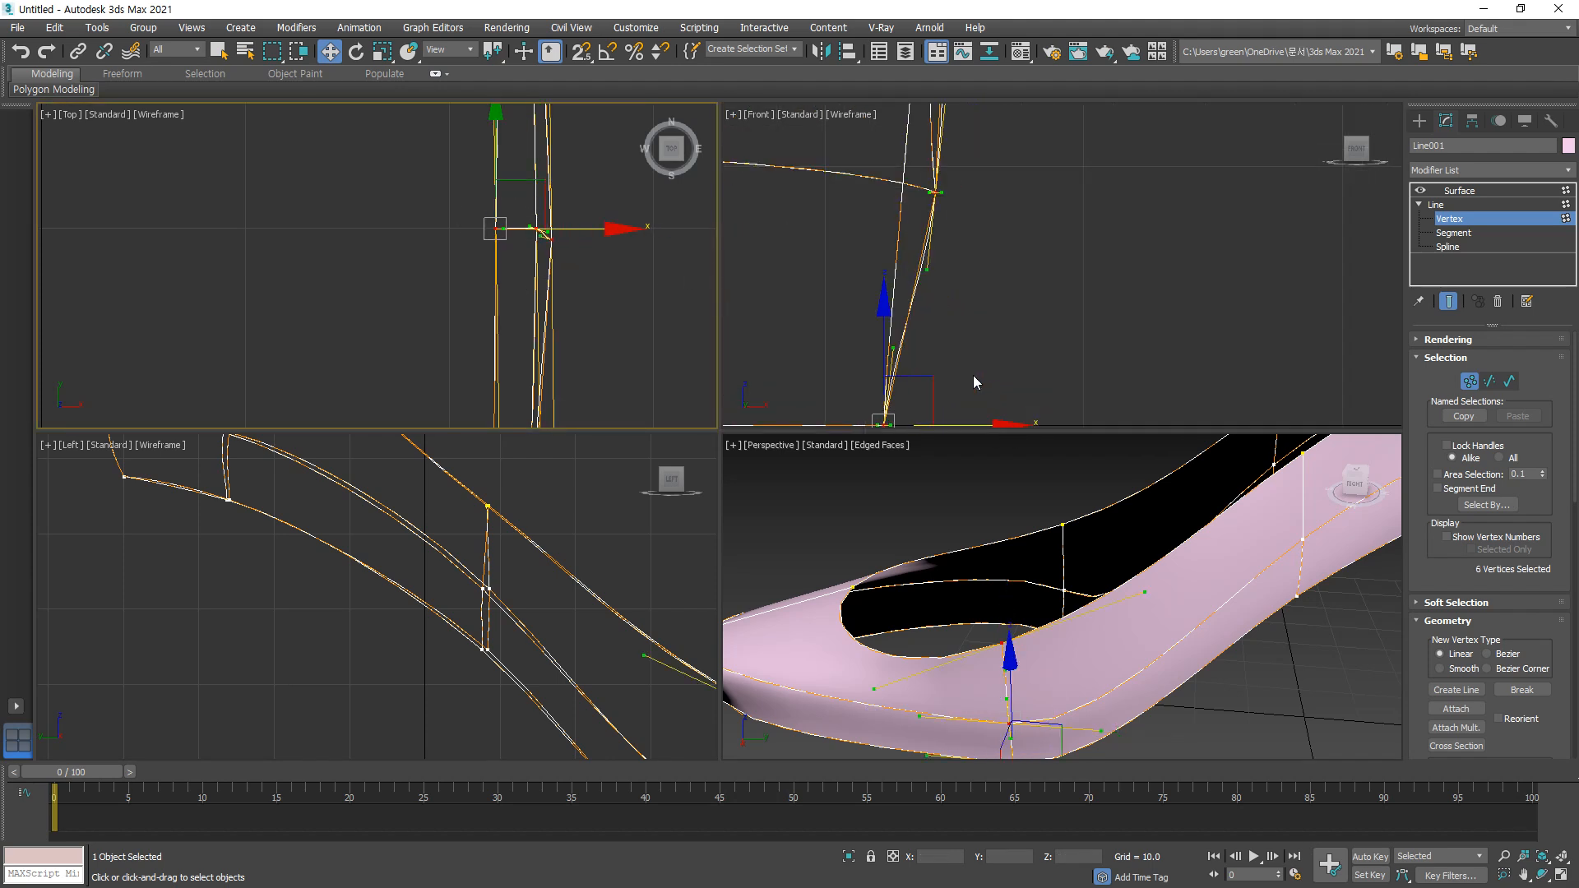
pyautogui.moveTo(933, 292); pyautogui.dragTo(926, 282, button='middle')
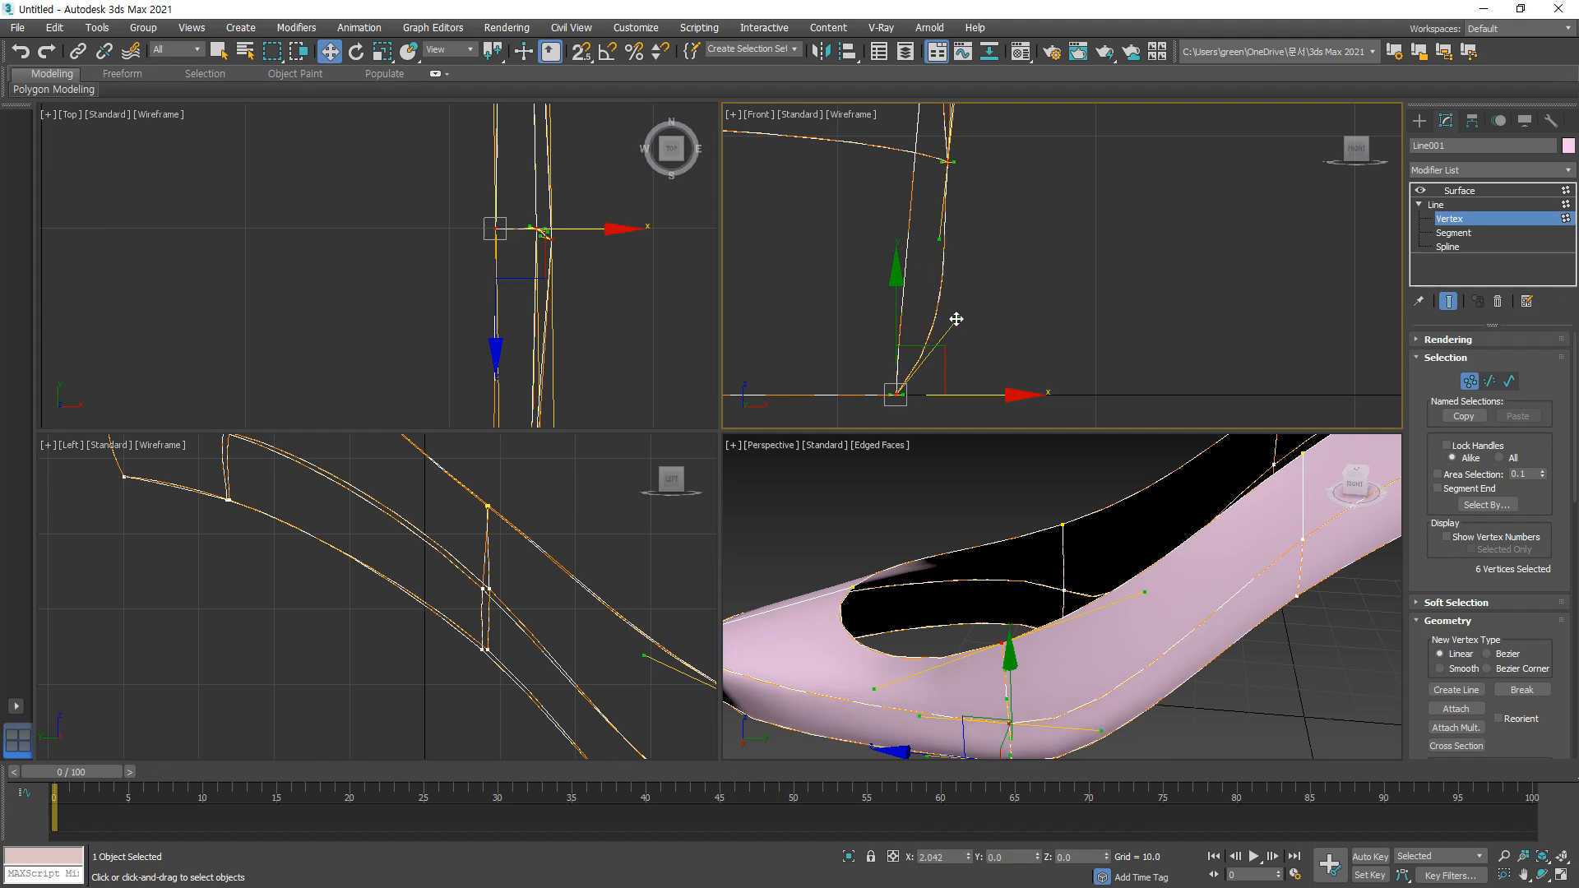
# Step: Shift the middle vertex pair of the ball-of-foot cross-section outward on the positive-X side to round the side, then clear the selection
pyautogui.moveTo(981, 120); pyautogui.dragTo(946, 322, button='middle')
pyautogui.scroll(-2, 956, 221)
pyautogui.moveTo(954, 292); pyautogui.dragTo(1014, 320)
pyautogui.click(1008, 368)
# Step: Move the centre vertex pair at the opening's front edge slightly toward positive X and curve its handle toward the toe tip
pyautogui.scroll(-10, 1028, 592)
pyautogui.moveTo(1027, 592)
pyautogui.keyDown('alt'); pyautogui.mouseDown(button='middle')
pyautogui.moveTo(965, 616)
pyautogui.moveTo(1038, 587)
pyautogui.mouseUp(button='middle'); pyautogui.keyUp('alt')
pyautogui.scroll(-5, 945, 341)
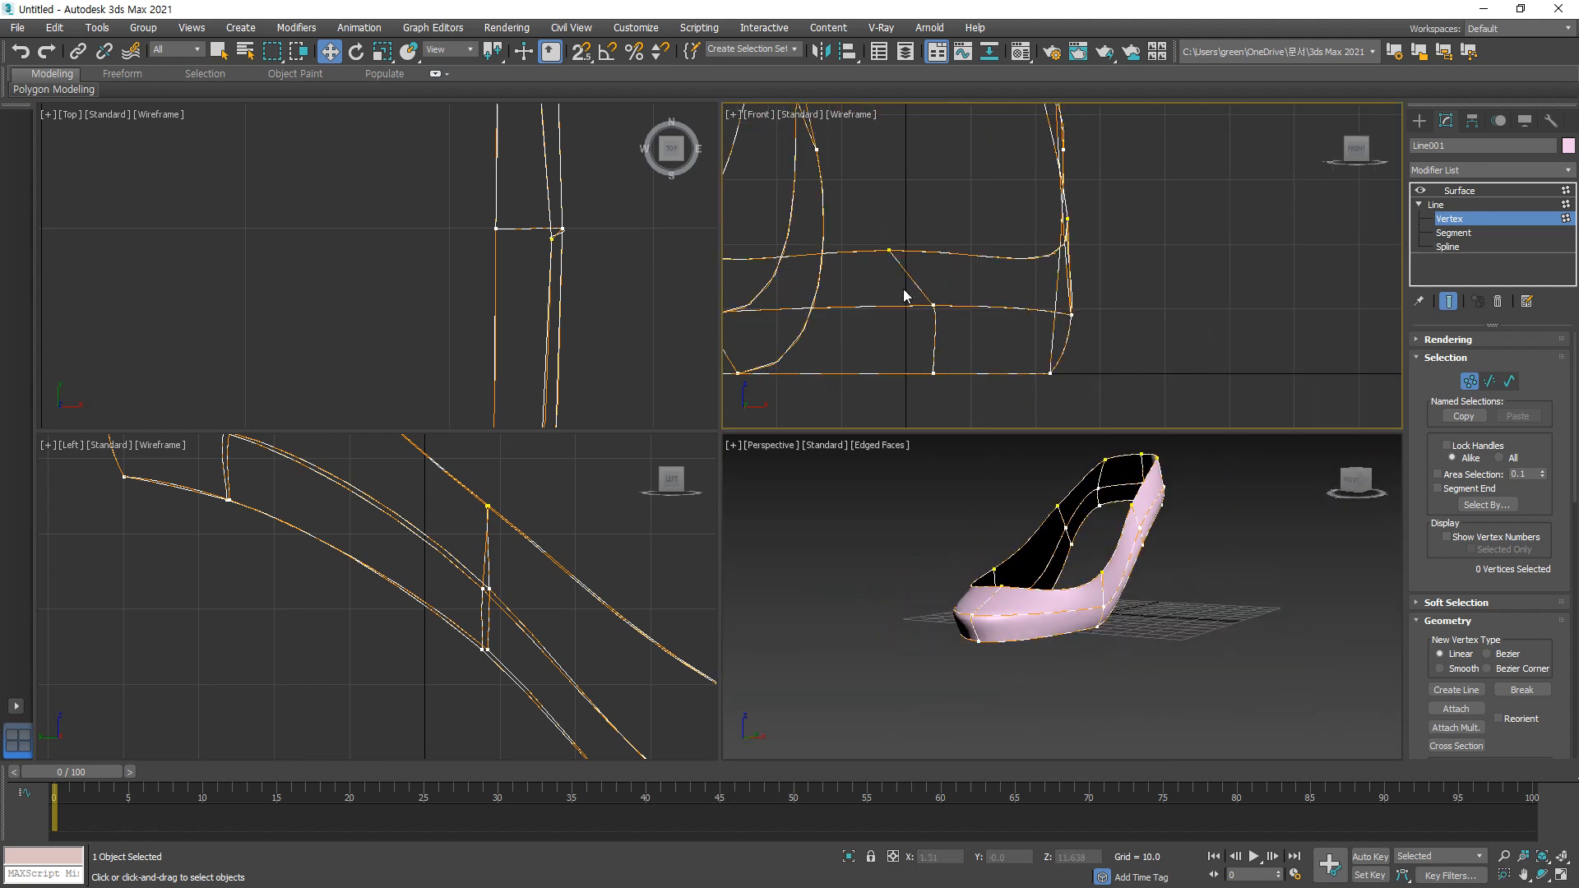
pyautogui.moveTo(917, 265); pyautogui.dragTo(992, 249)
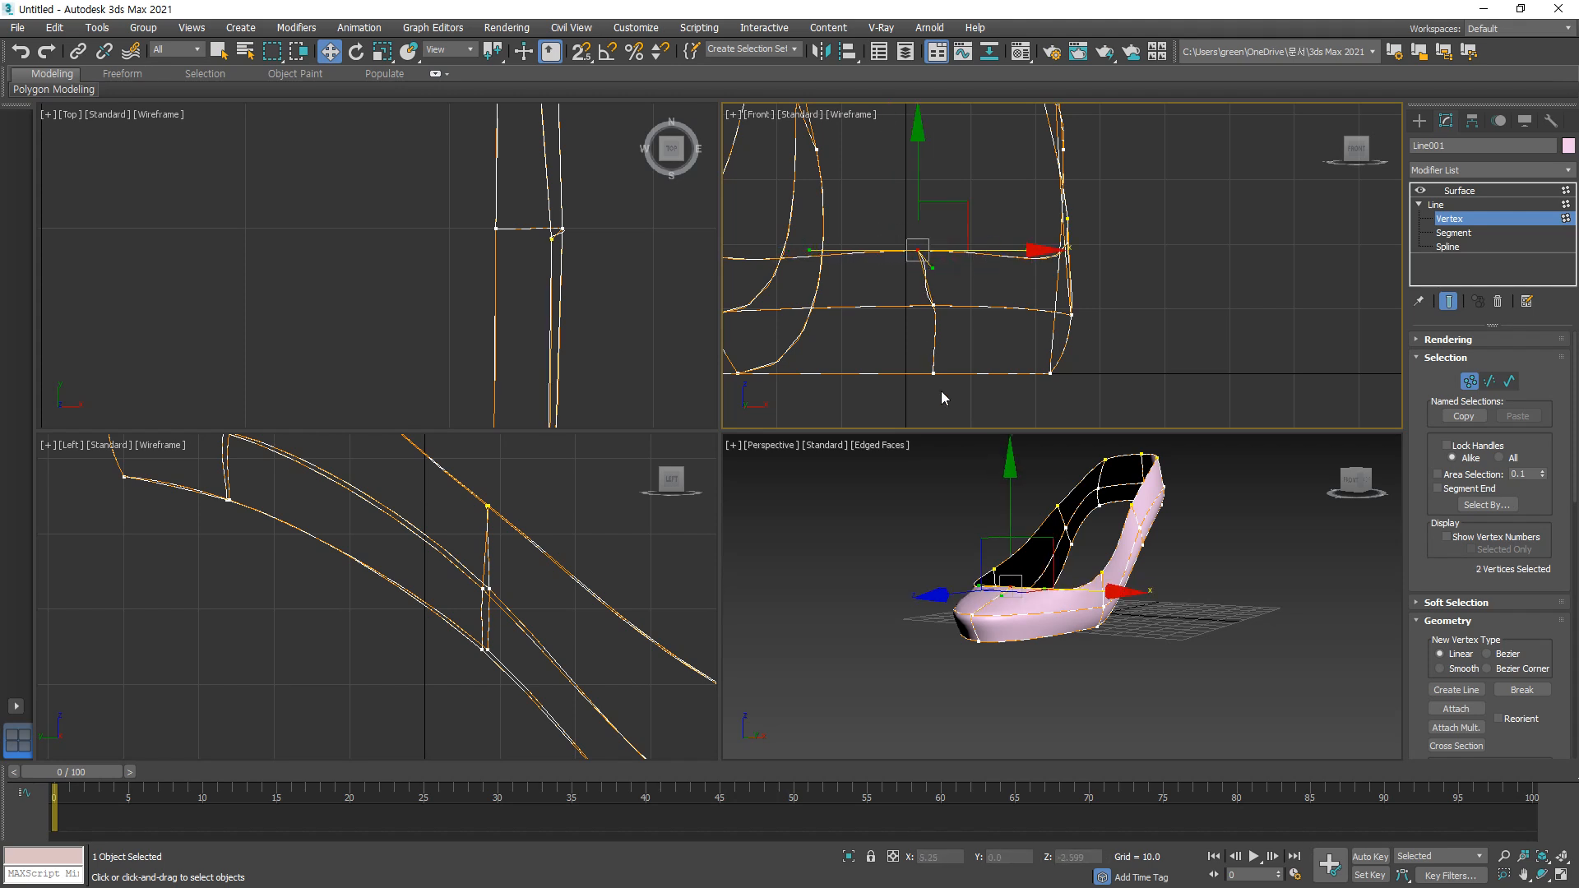
pyautogui.scroll(2, 929, 335)
pyautogui.click(960, 331)
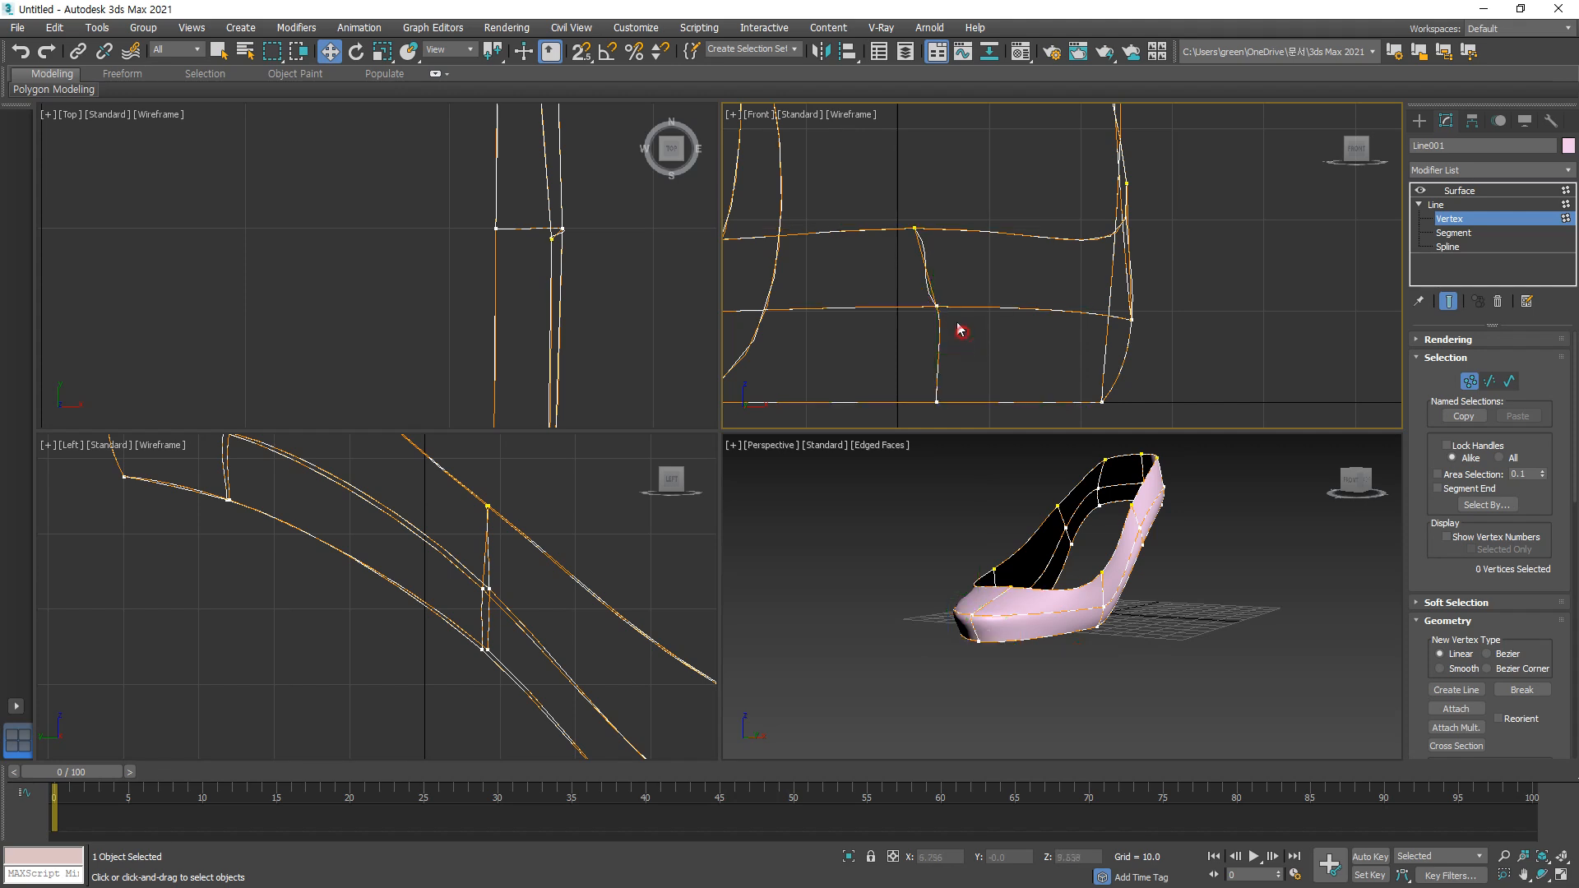
# Step: Align the opening's front-centre vertex pair above the toe tip, straighten both pairs' connecting handles vertically, and reselect the toe tip's middle pair
pyautogui.moveTo(921, 294); pyautogui.dragTo(922, 295)
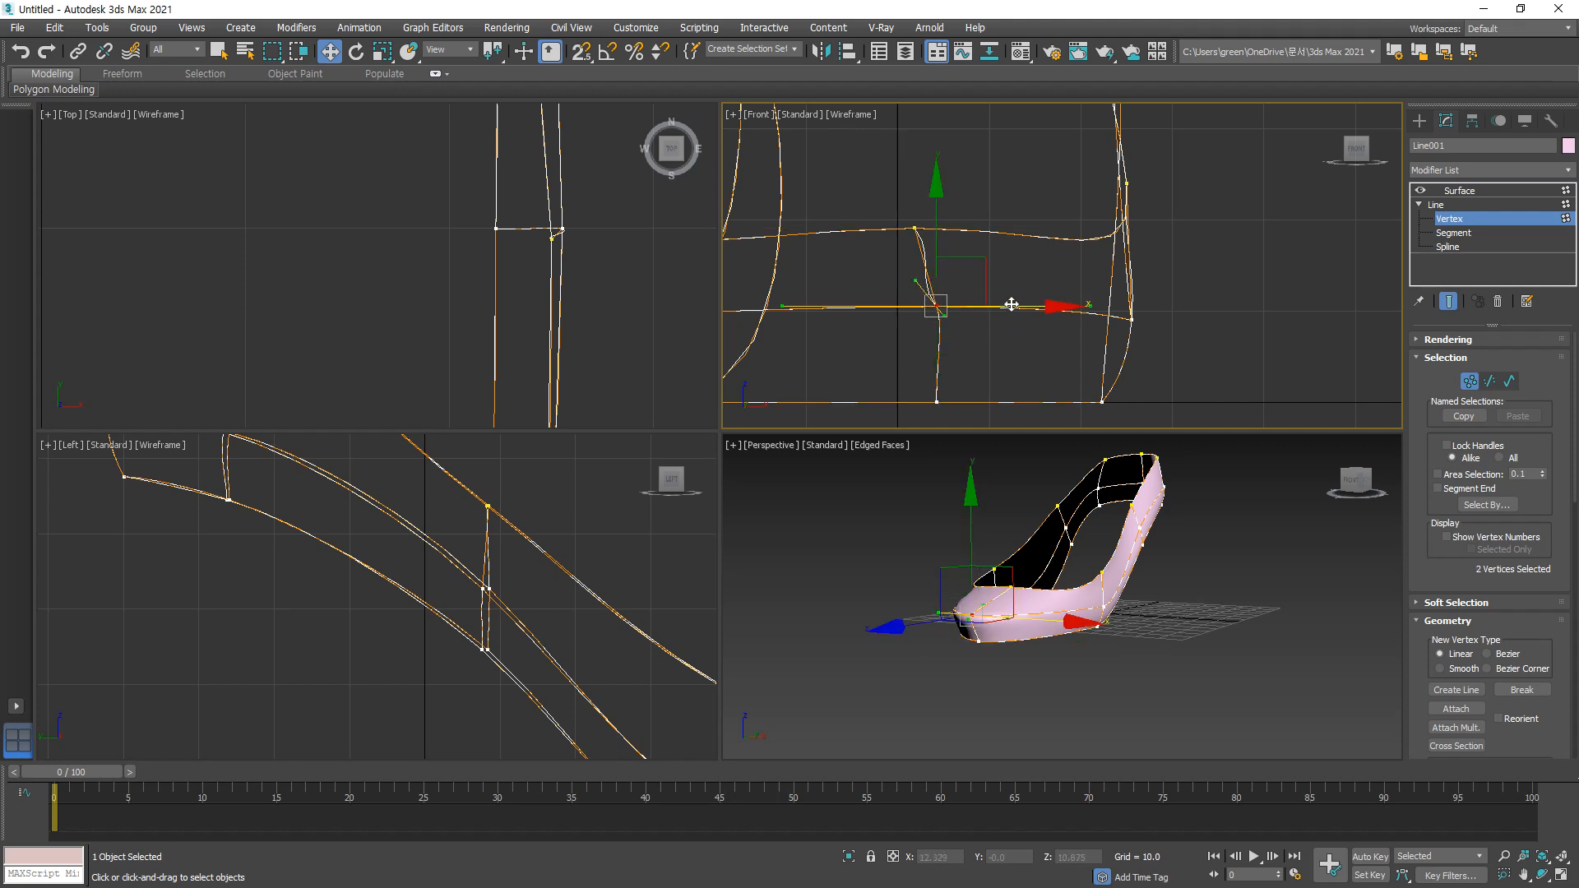
pyautogui.scroll(2, 924, 278)
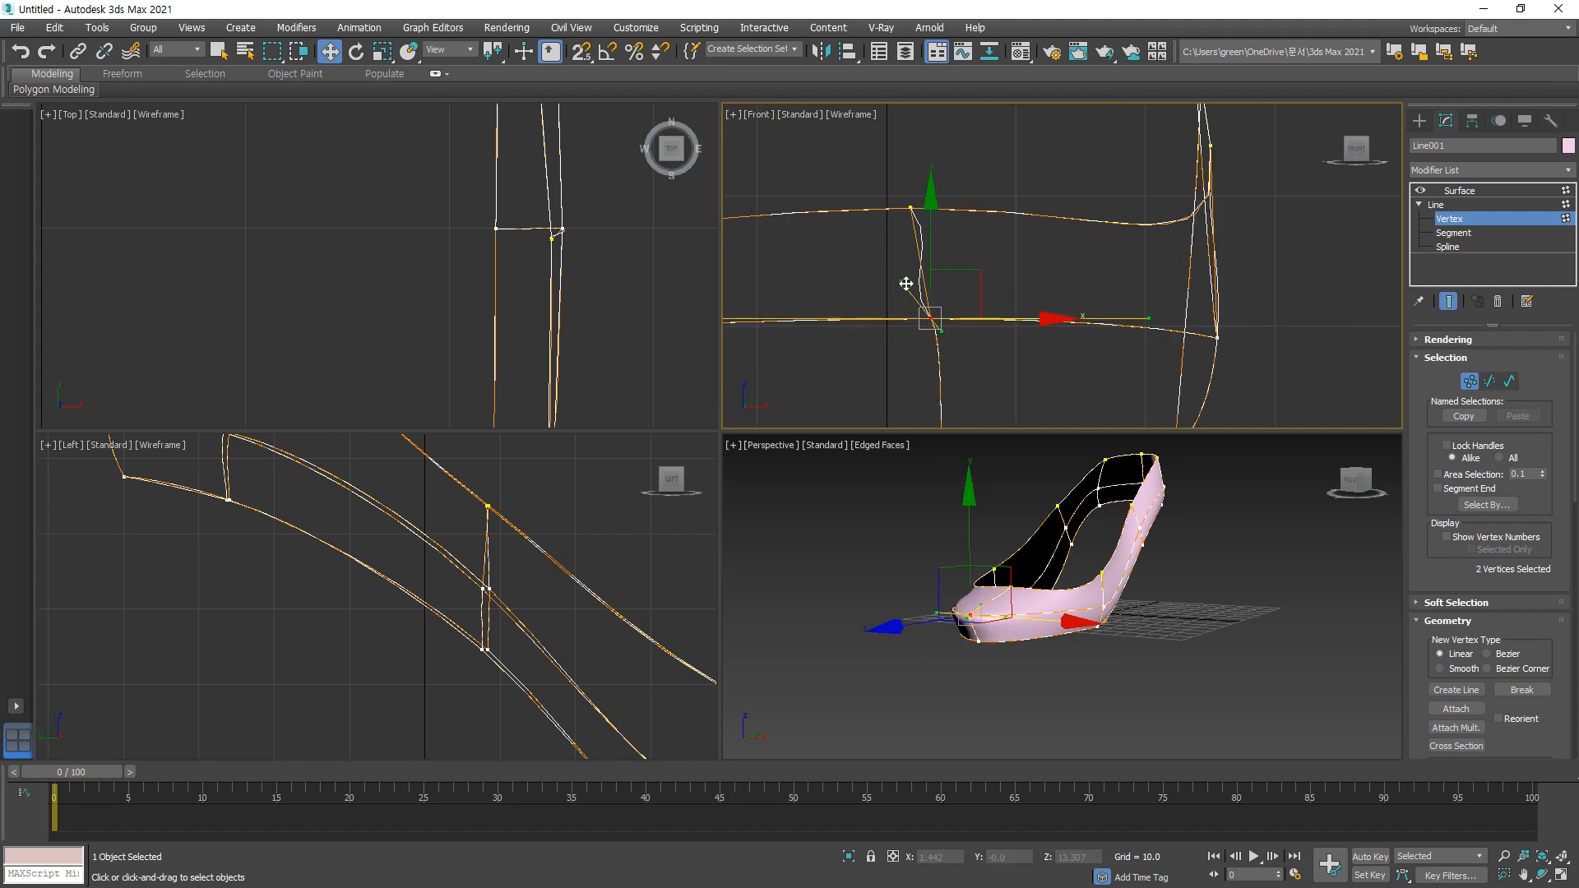
pyautogui.moveTo(931, 280)
pyautogui.mouseDown()
pyautogui.moveTo(892, 216)
pyautogui.moveTo(1005, 212)
pyautogui.moveTo(930, 252)
pyautogui.mouseUp()
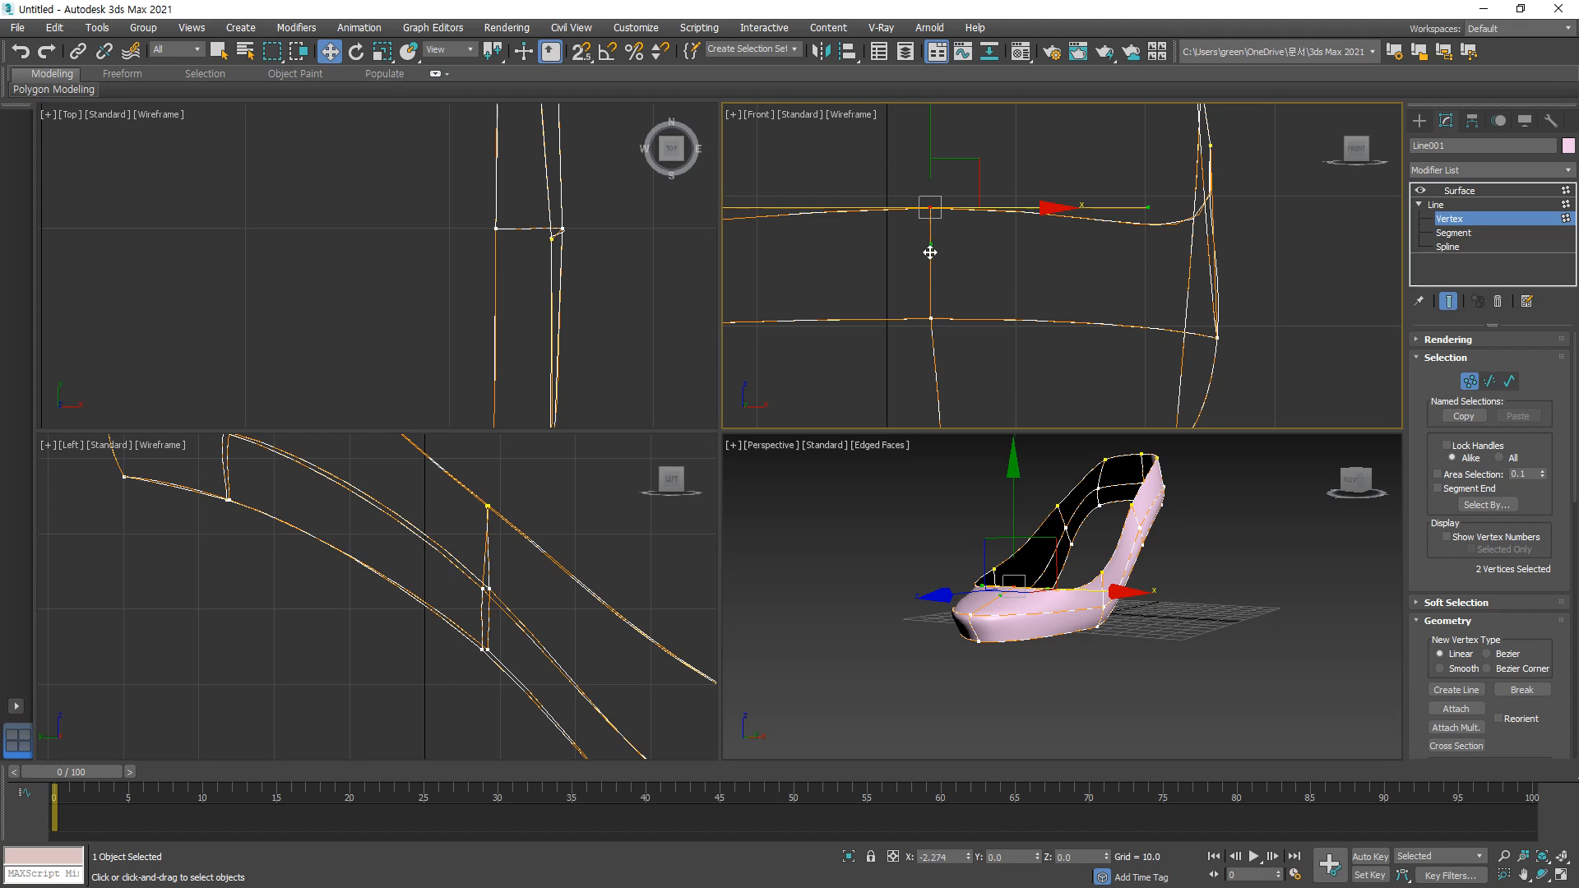
pyautogui.scroll(-5, 494, 629)
pyautogui.scroll(2, 458, 606)
pyautogui.moveTo(458, 606); pyautogui.dragTo(500, 649)
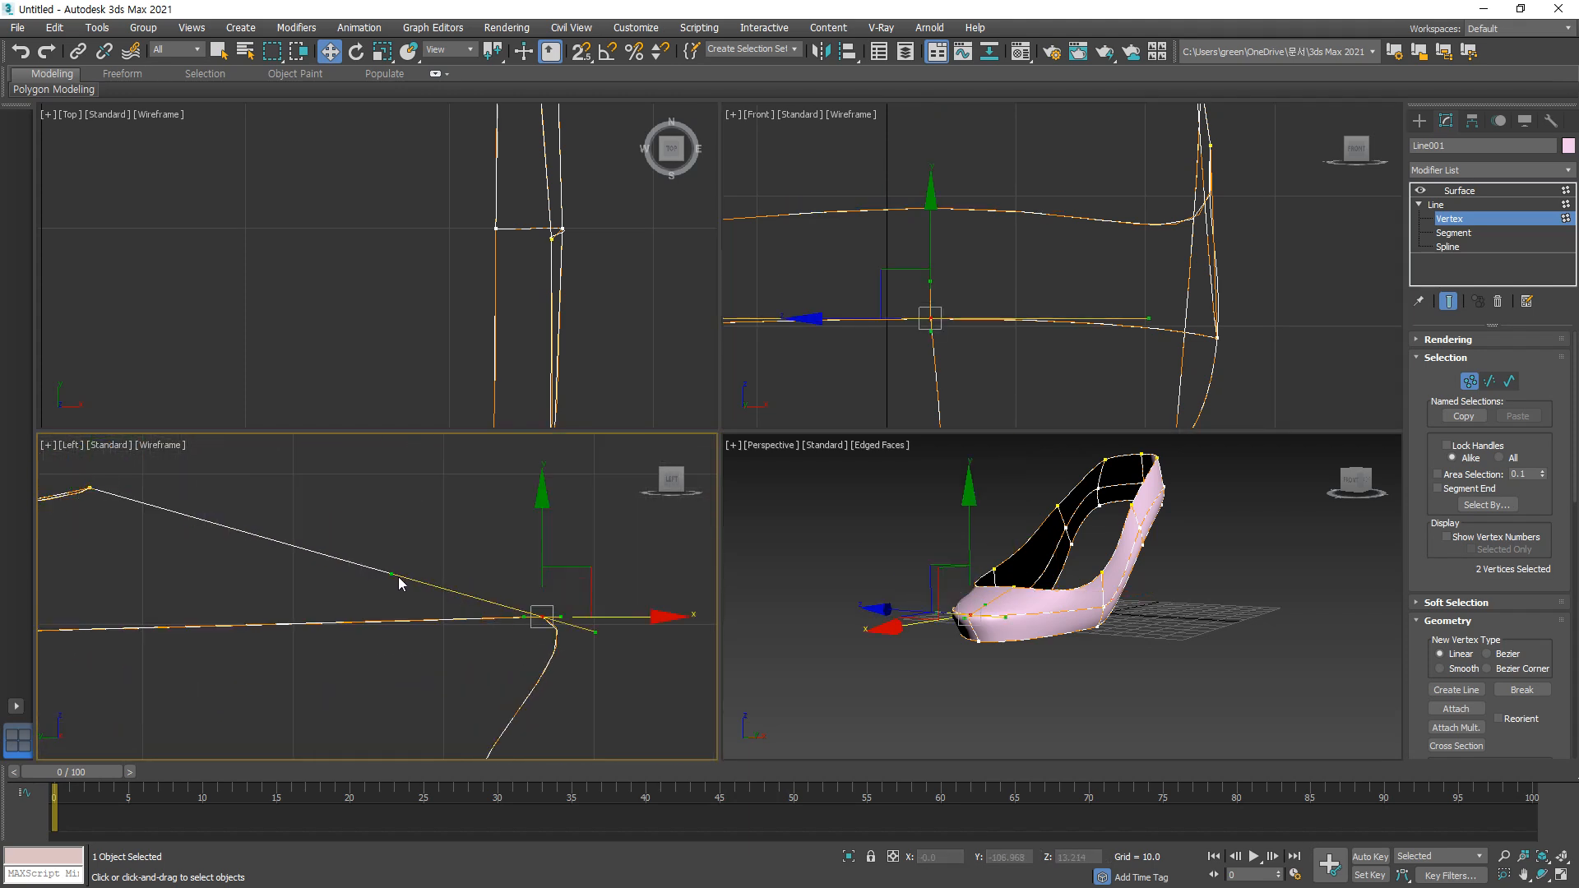
# Step: Try bending the toe tip's upper Bezier handle far forward in the side profile, with a test render of the Left view
pyautogui.moveTo(395, 570); pyautogui.dragTo(524, 478)
pyautogui.hotkey('shift', 'q')
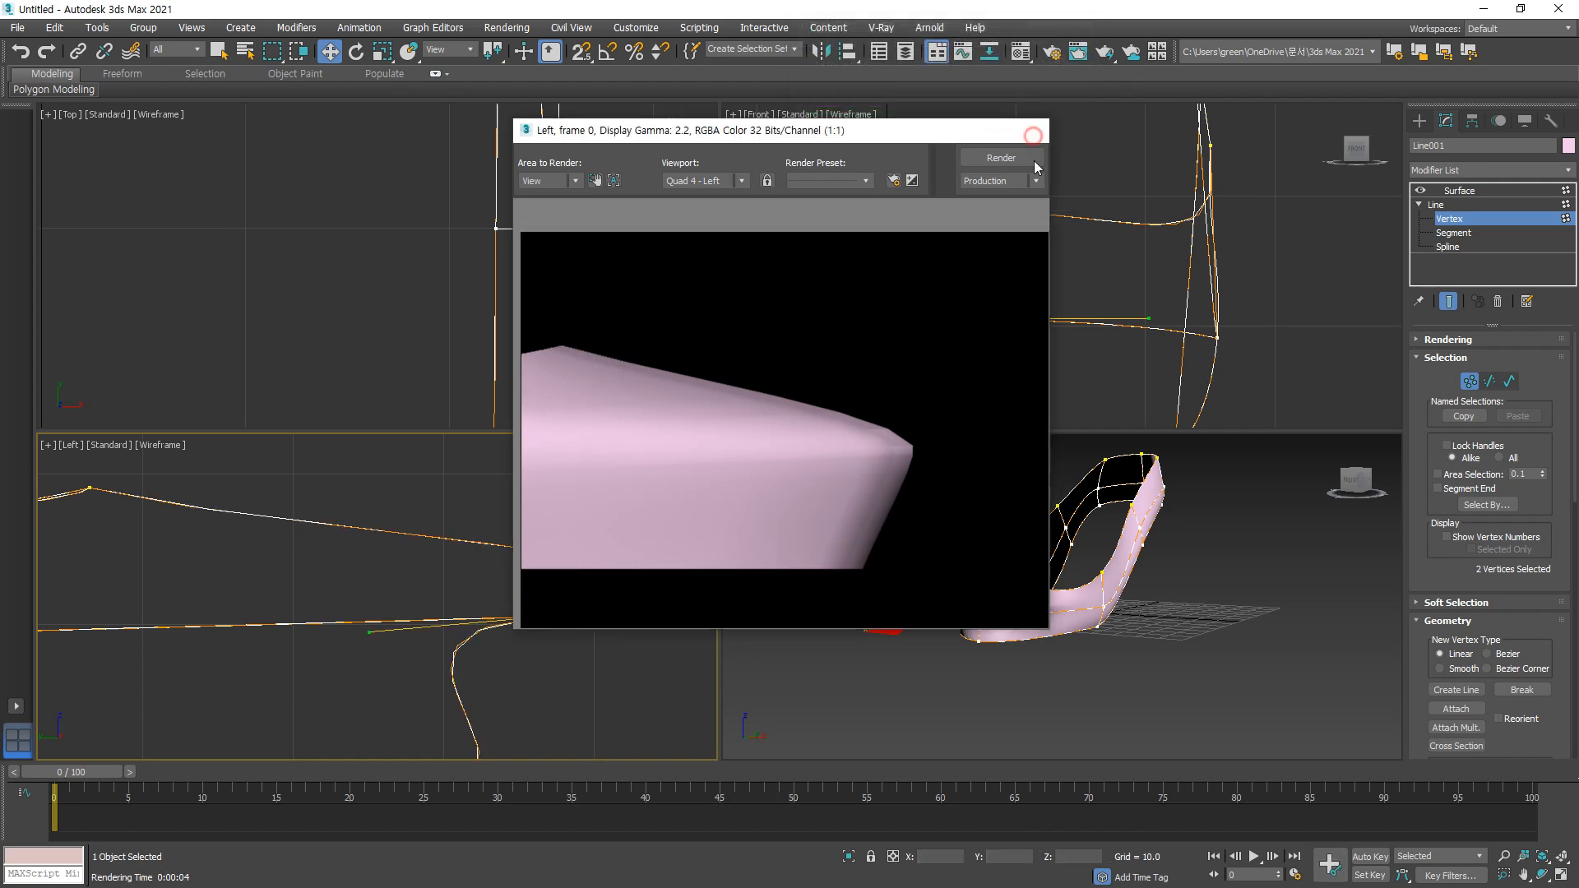
pyautogui.click(1030, 129)
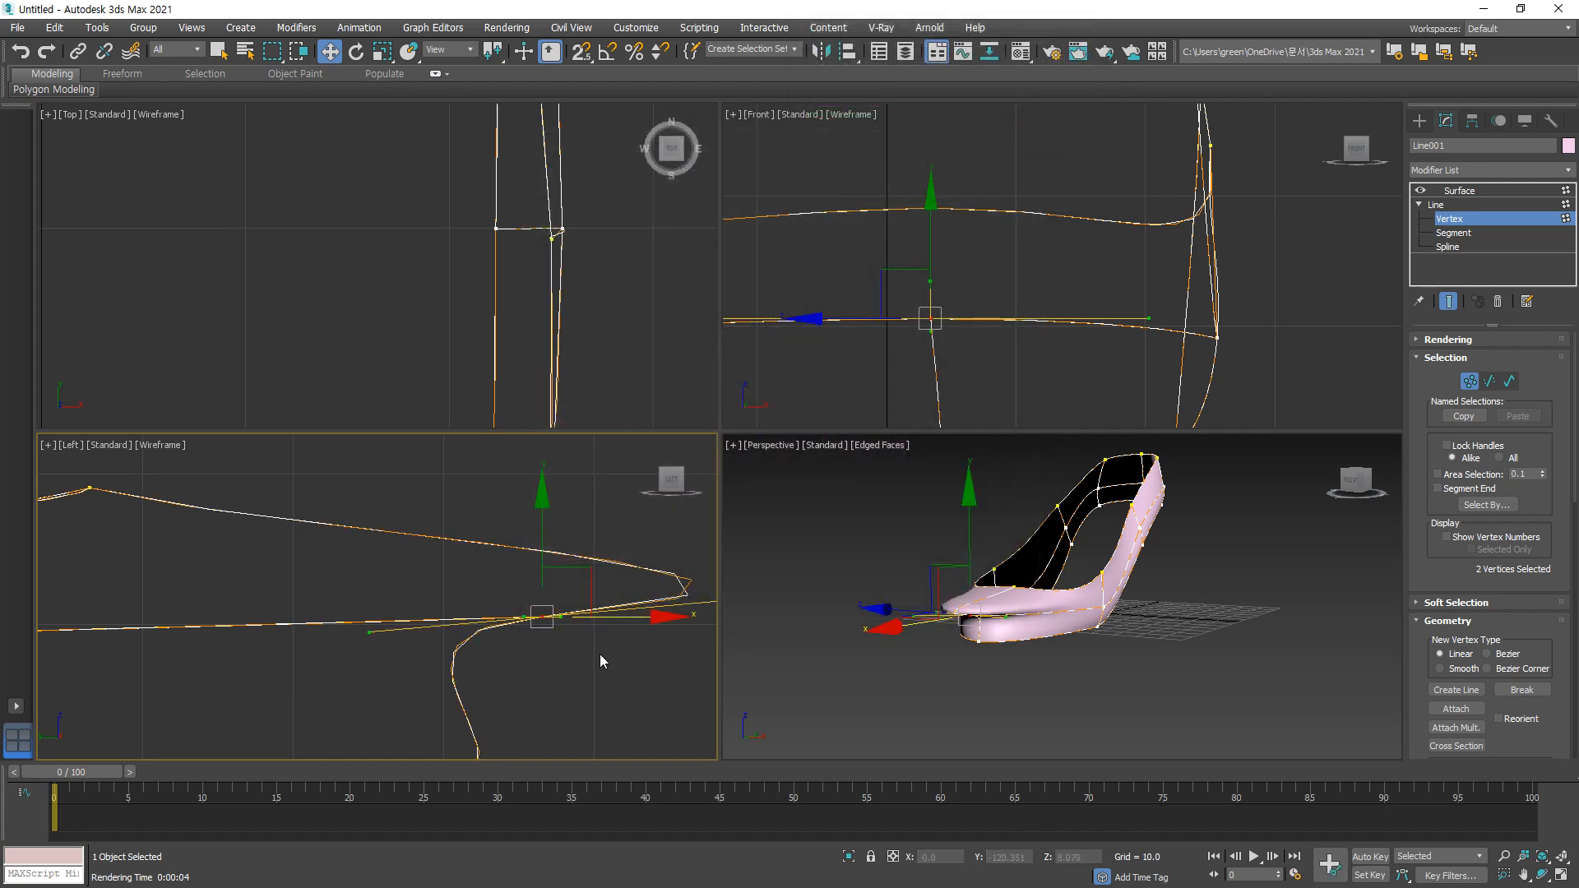
pyautogui.hotkey('ctrl', 'z')
# Step: Pull the toe tip's upper handle nearly upright and the front sole vertex's upward handle forward to round the toe profile
pyautogui.moveTo(387, 573); pyautogui.dragTo(553, 493)
pyautogui.scroll(-2, 536, 652)
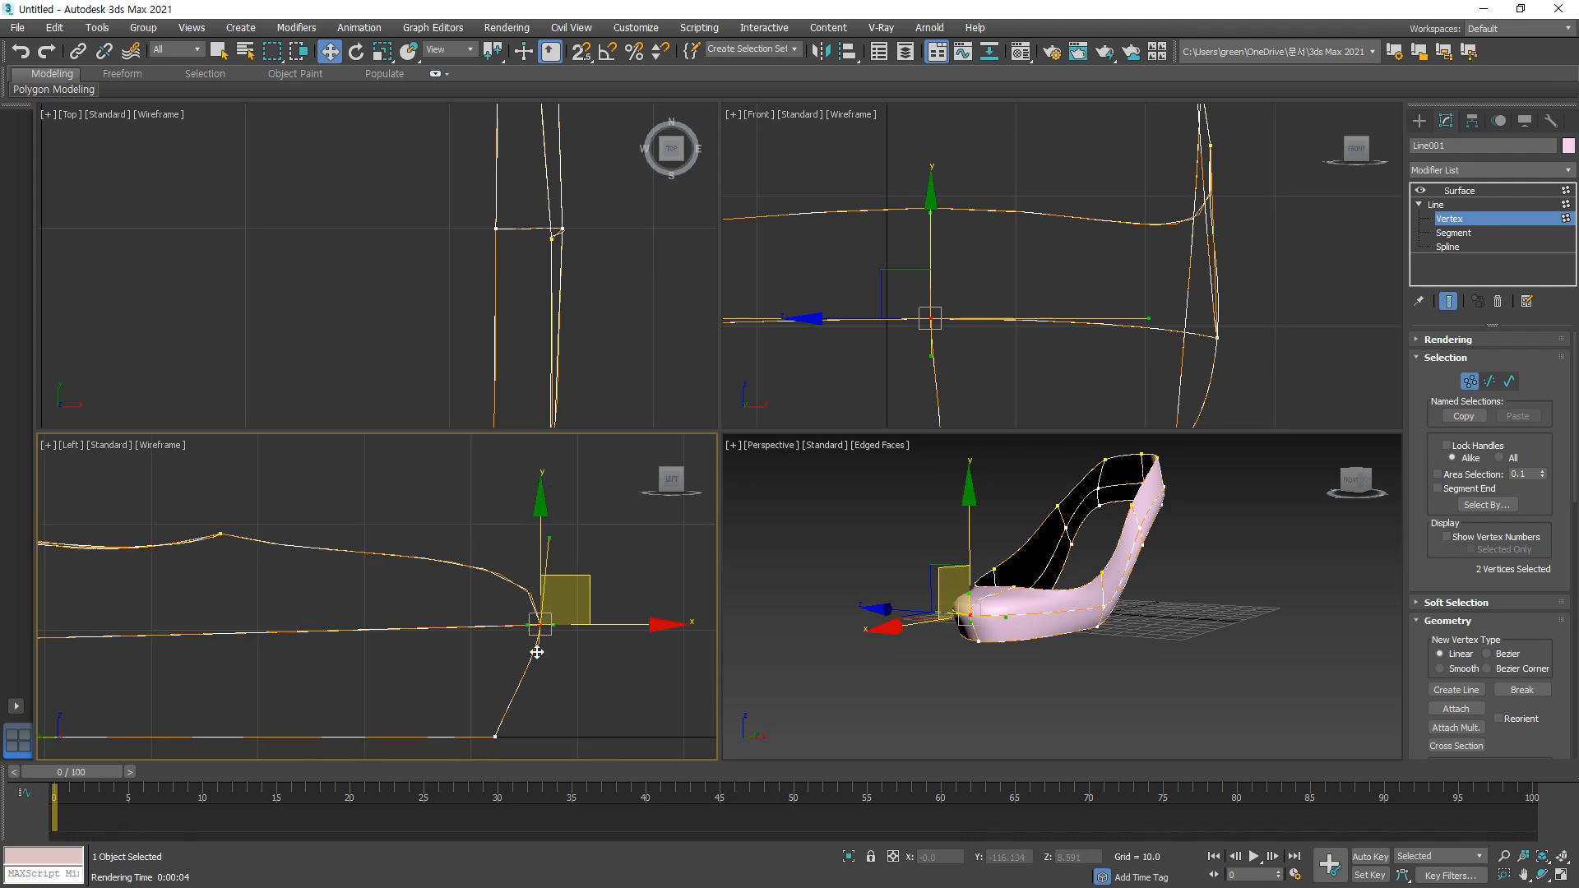
pyautogui.moveTo(536, 652); pyautogui.dragTo(519, 507, button='middle')
pyautogui.click(478, 591)
pyautogui.scroll(5, 501, 563)
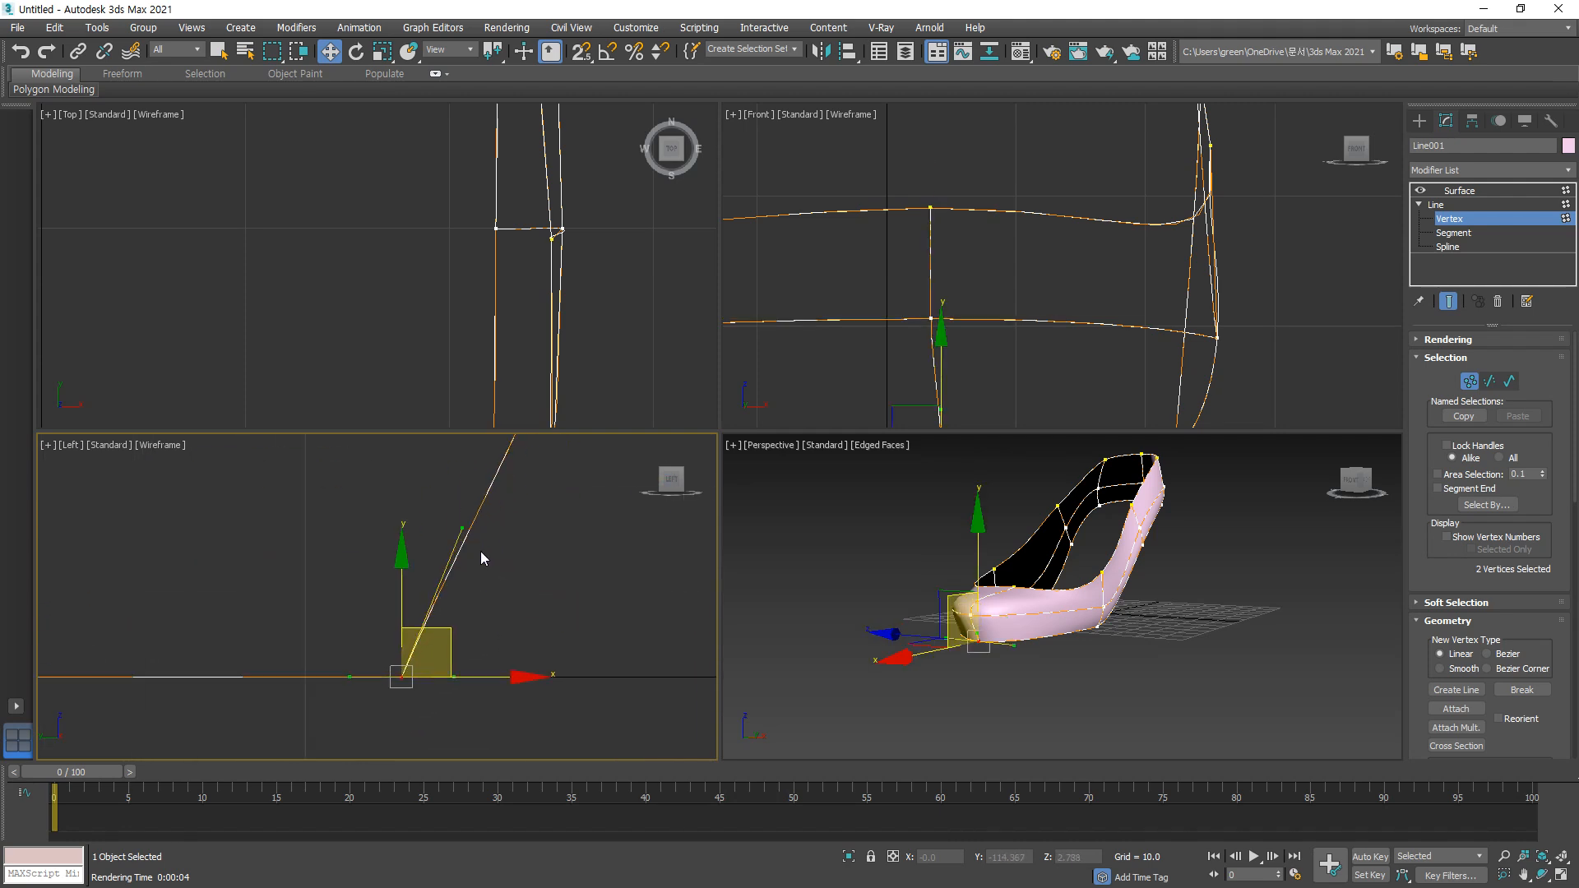
pyautogui.moveTo(461, 530); pyautogui.dragTo(546, 589)
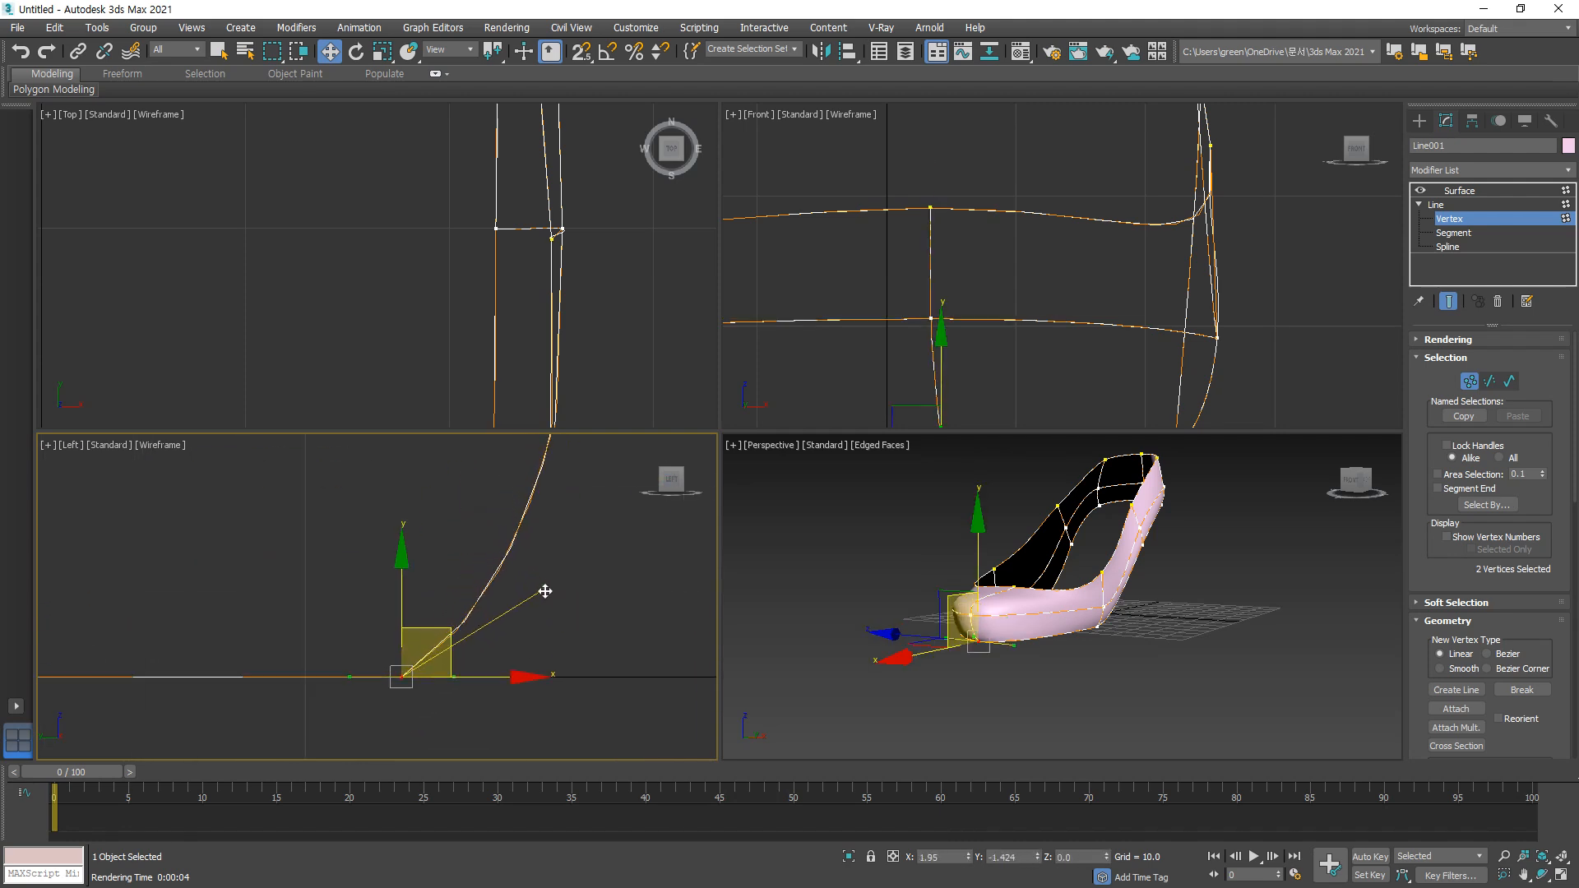
# Step: Adjust the forward Bezier handle of the opening's front-centre vertex pair to smooth the slope over the toe
pyautogui.scroll(-3, 363, 495)
pyautogui.moveTo(364, 495); pyautogui.dragTo(373, 561, button='middle')
pyautogui.click(197, 501)
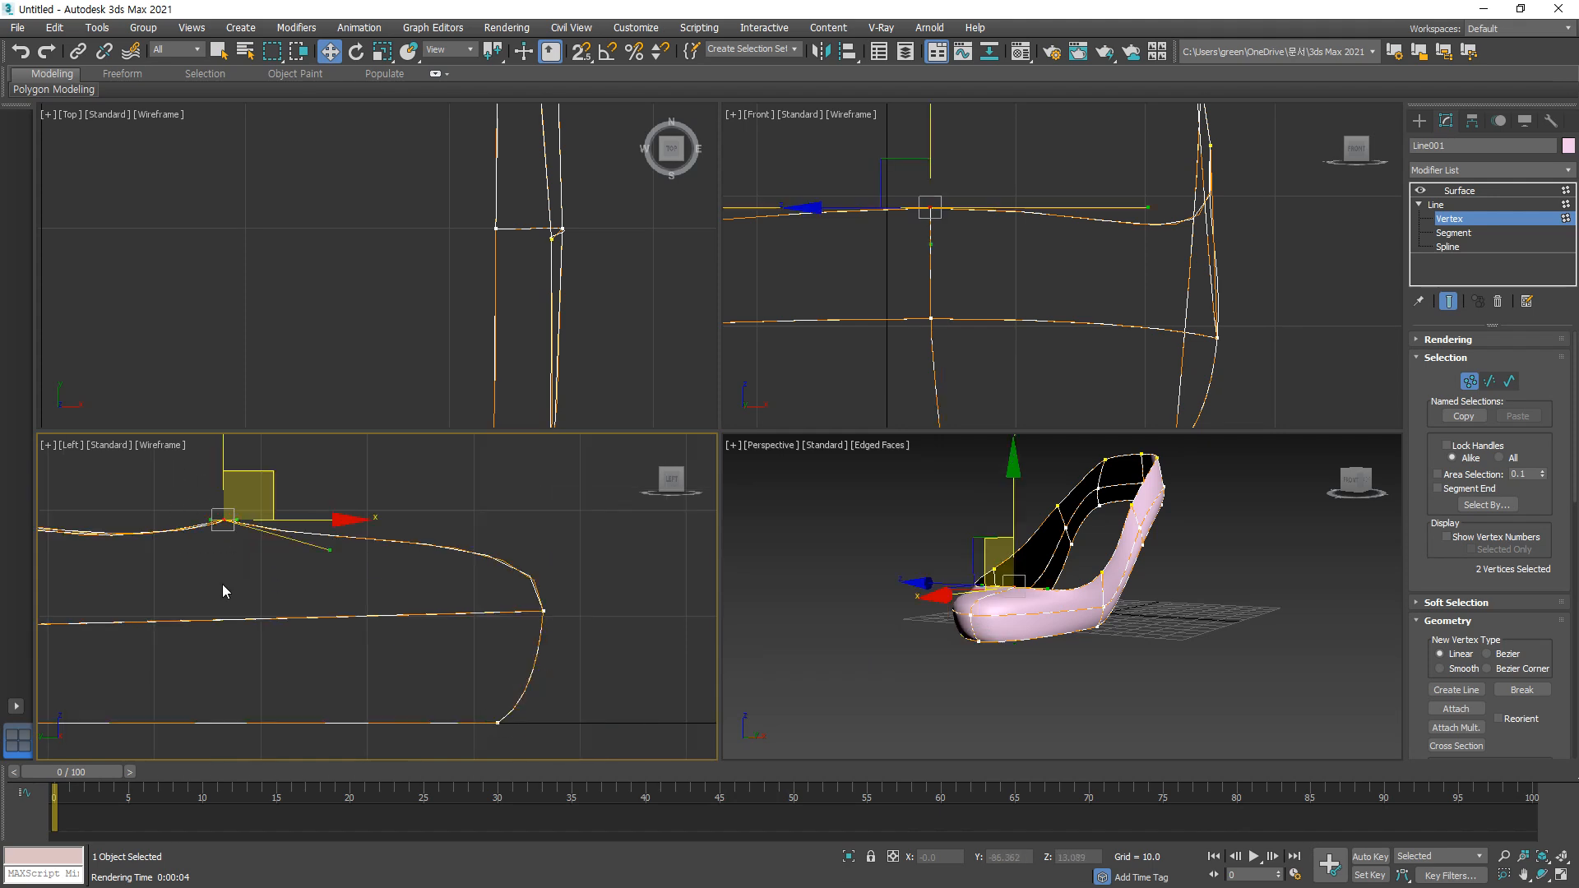
pyautogui.moveTo(325, 541); pyautogui.dragTo(314, 550)
pyautogui.scroll(-2, 272, 592)
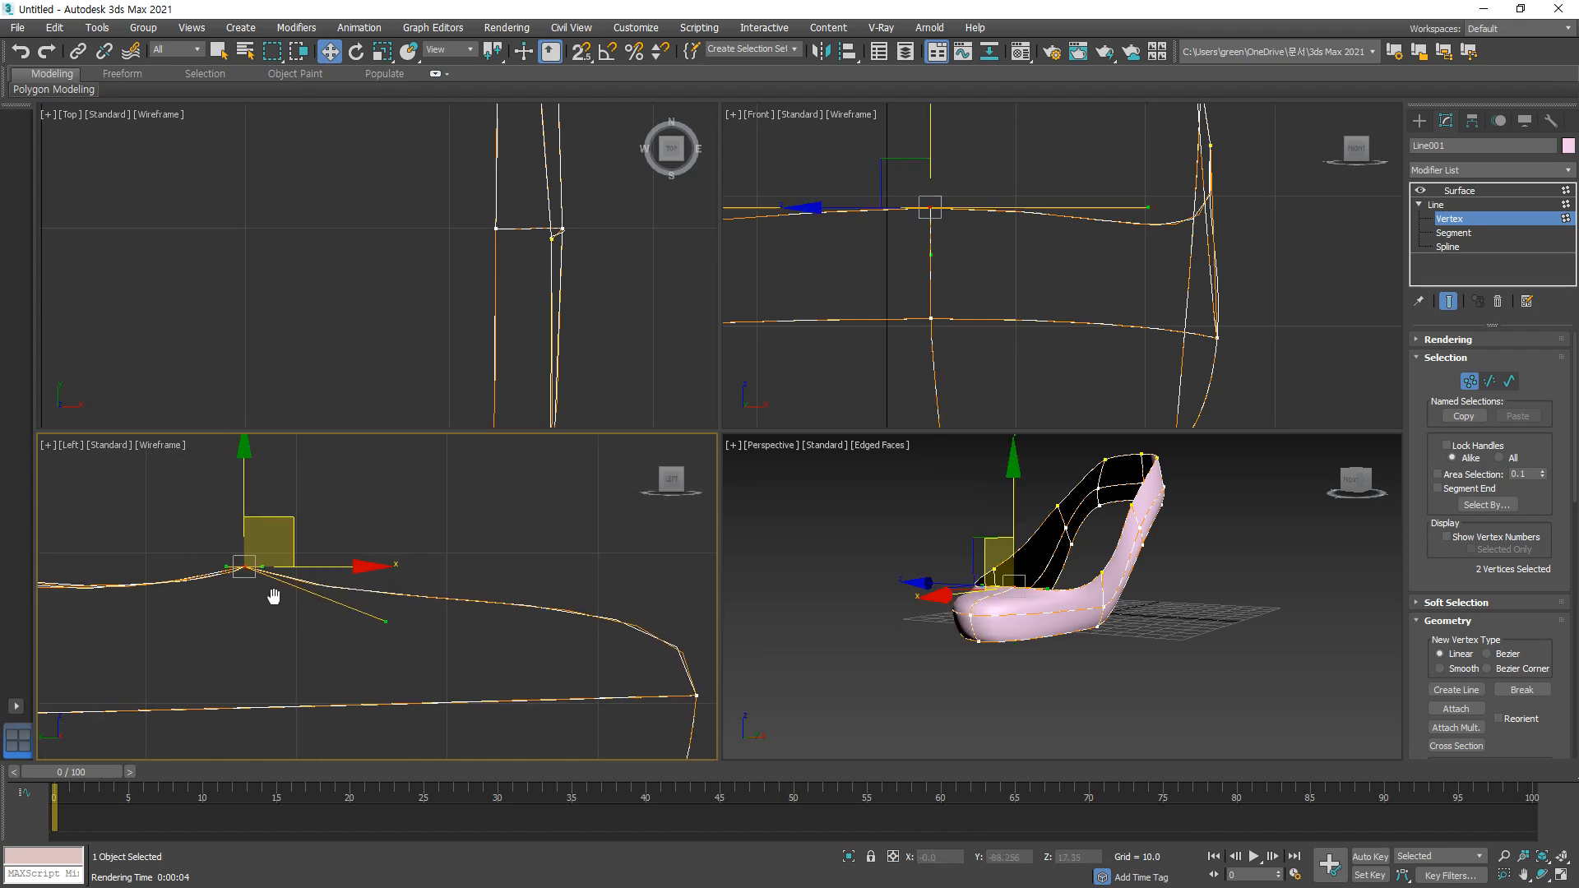
# Step: Select the six rim vertices at the ball of the foot and the opening's front edge and raise them together
pyautogui.scroll(-3, 214, 549)
pyautogui.moveTo(99, 574); pyautogui.dragTo(390, 643, button='middle')
pyautogui.moveTo(274, 619); pyautogui.dragTo(293, 538)
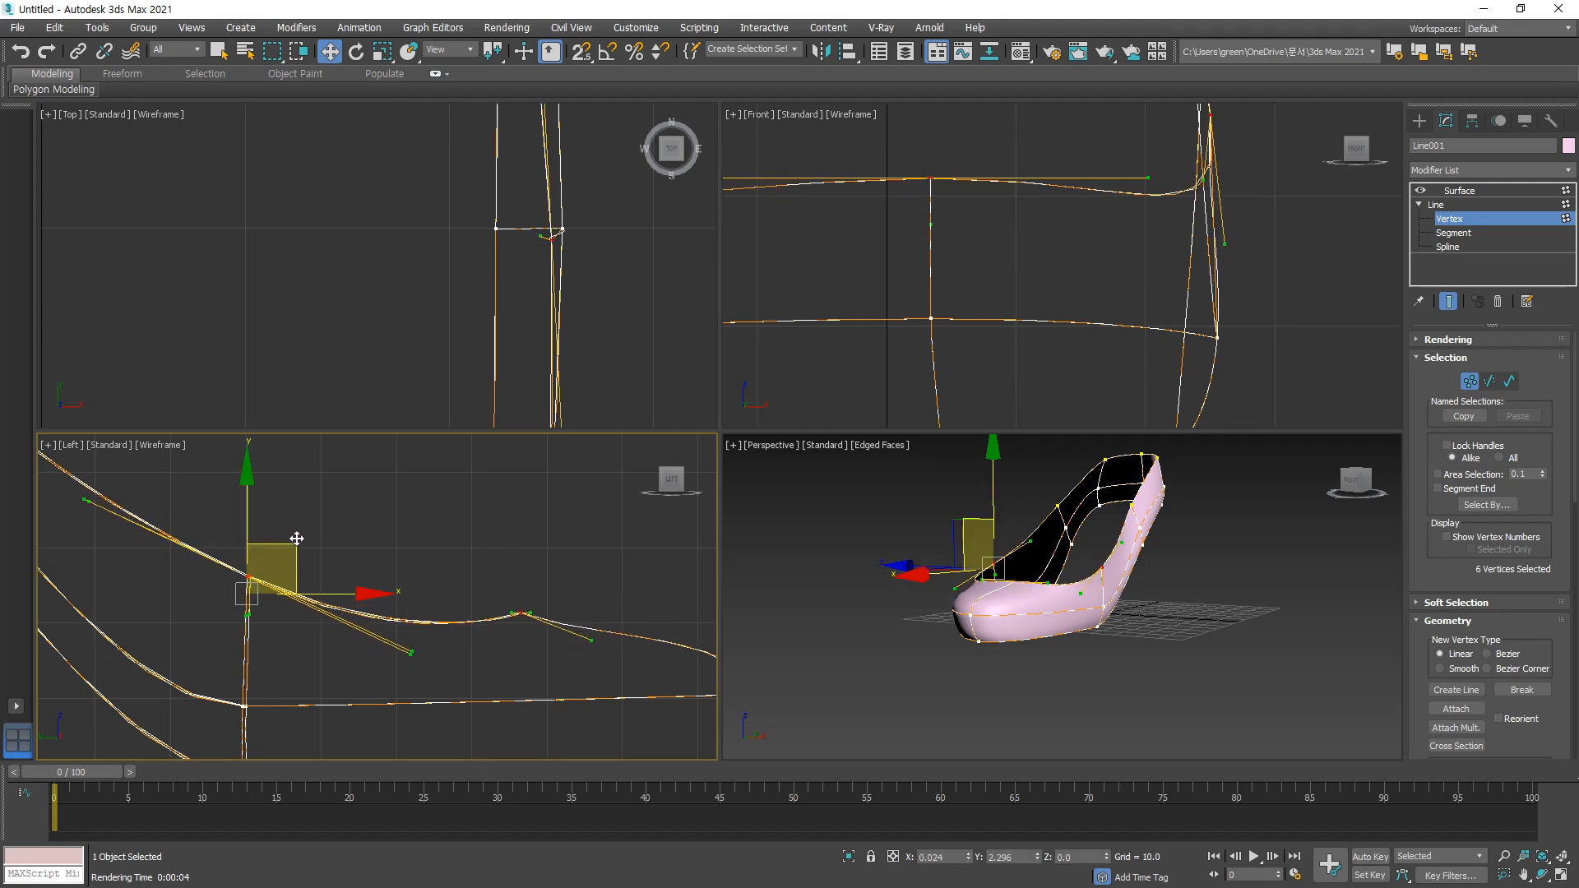
pyautogui.rightClick(945, 608)
pyautogui.hotkey('ctrl', 'z')
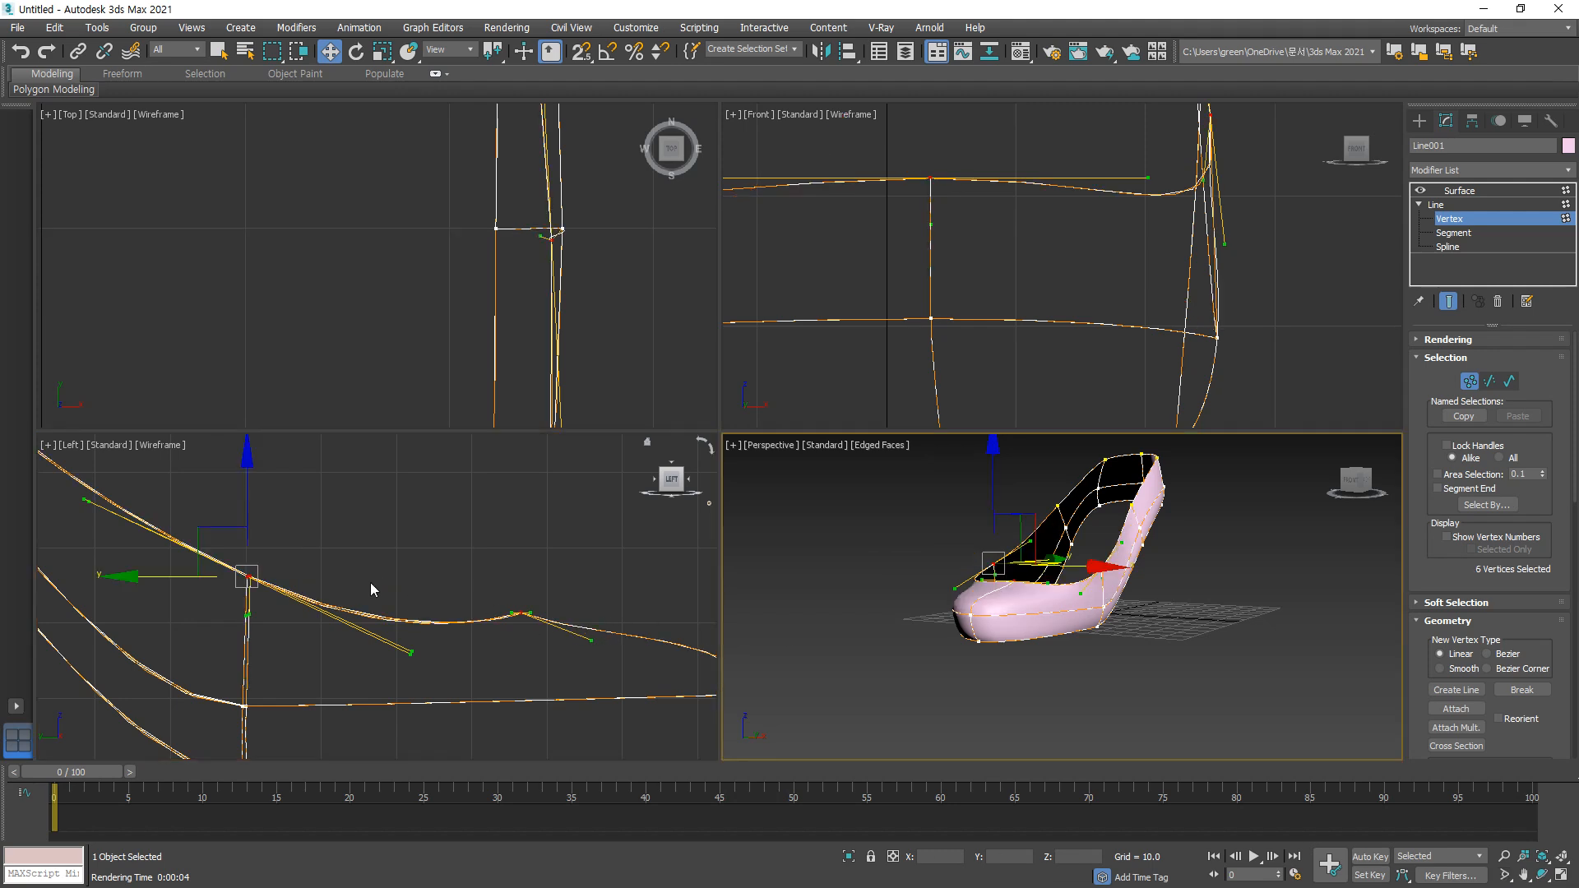
pyautogui.rightClick(255, 526)
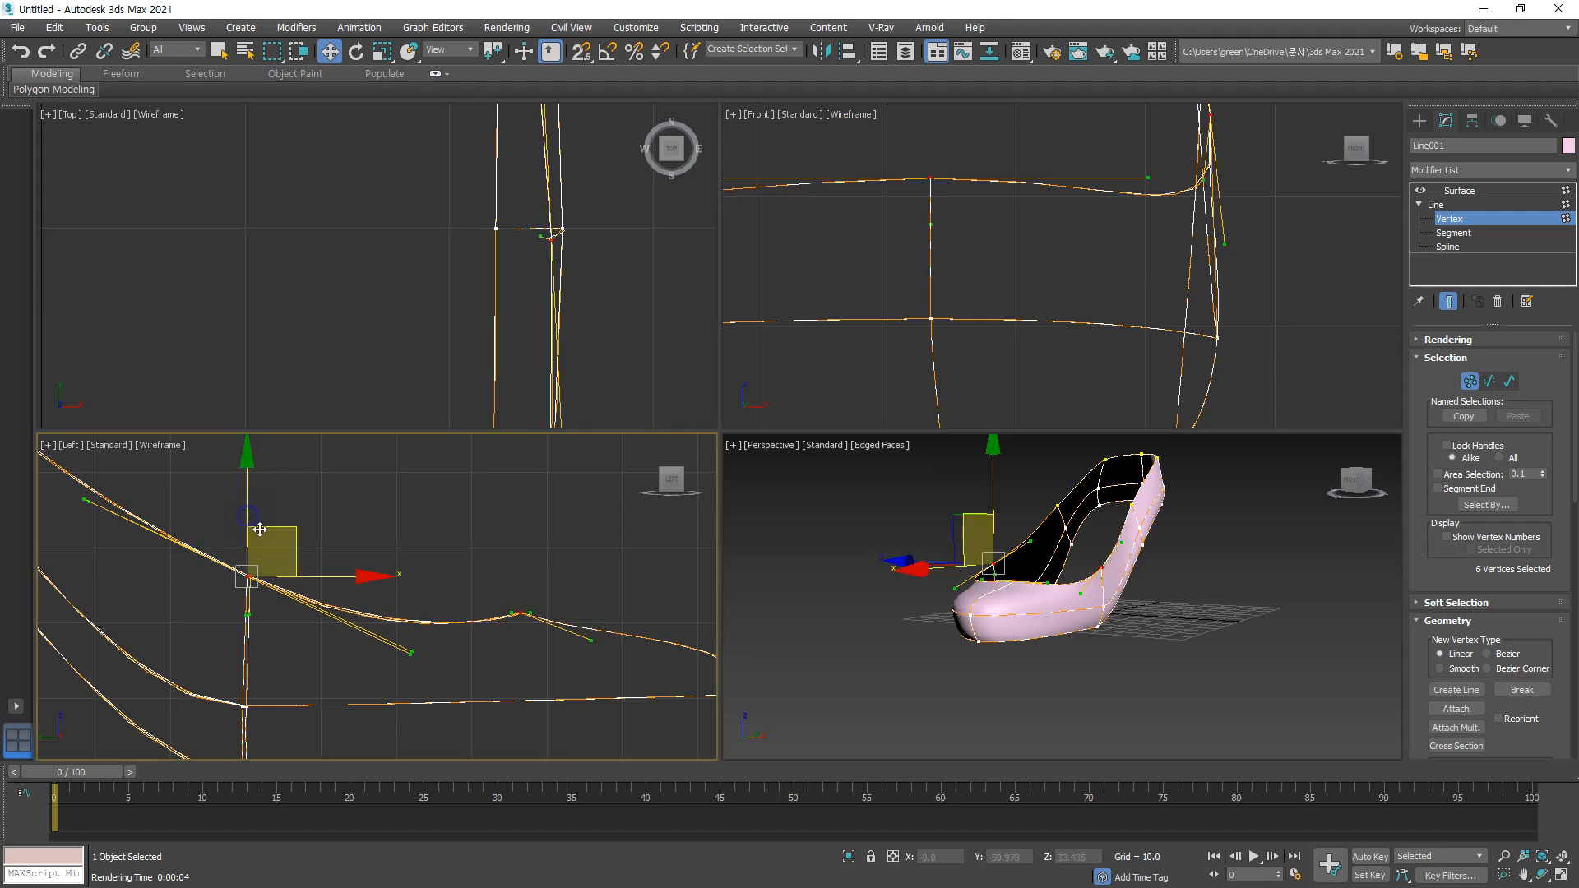
# Step: Raise the four ball-of-foot rim vertices slightly more, and lift the opening's front-centre vertex pair separately
pyautogui.click(307, 527)
pyautogui.moveTo(289, 607); pyautogui.dragTo(249, 505)
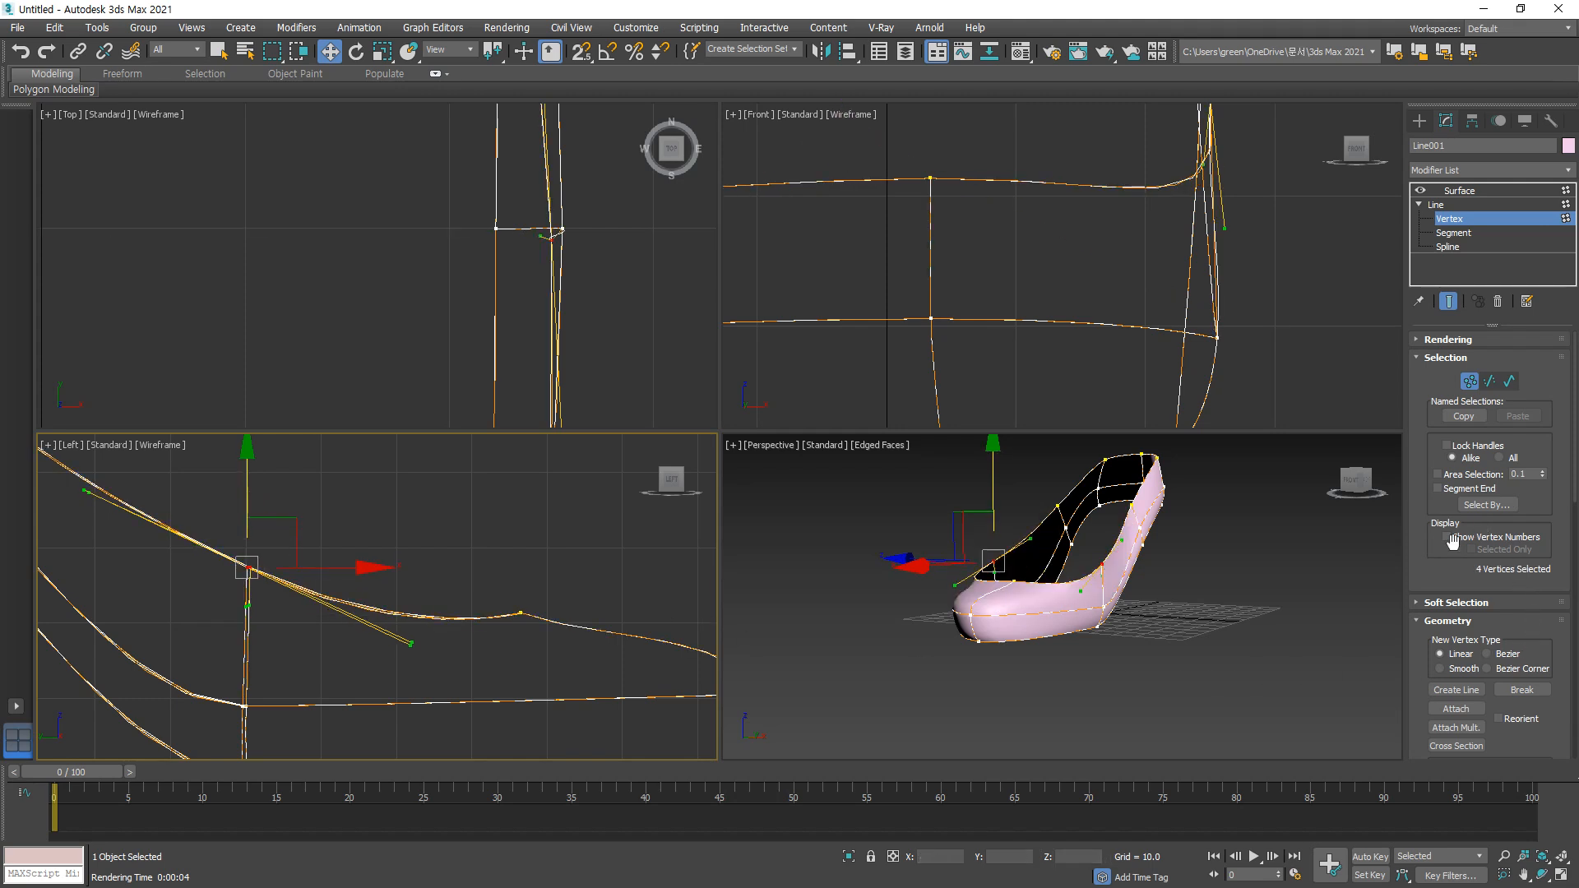
pyautogui.scroll(-5, 1481, 596)
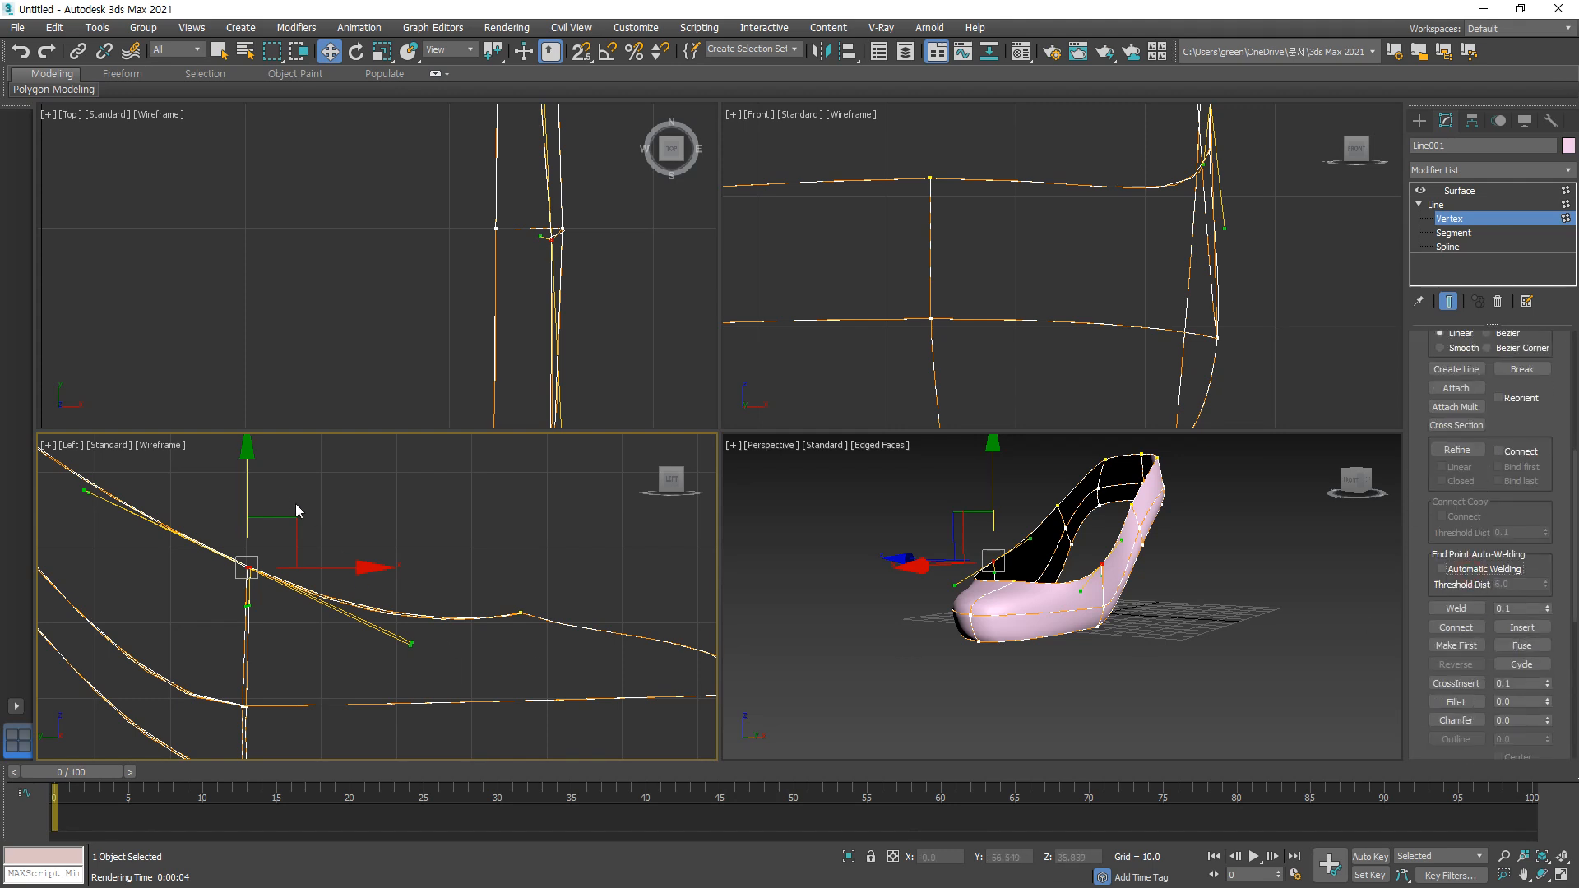
pyautogui.moveTo(495, 620); pyautogui.dragTo(496, 620)
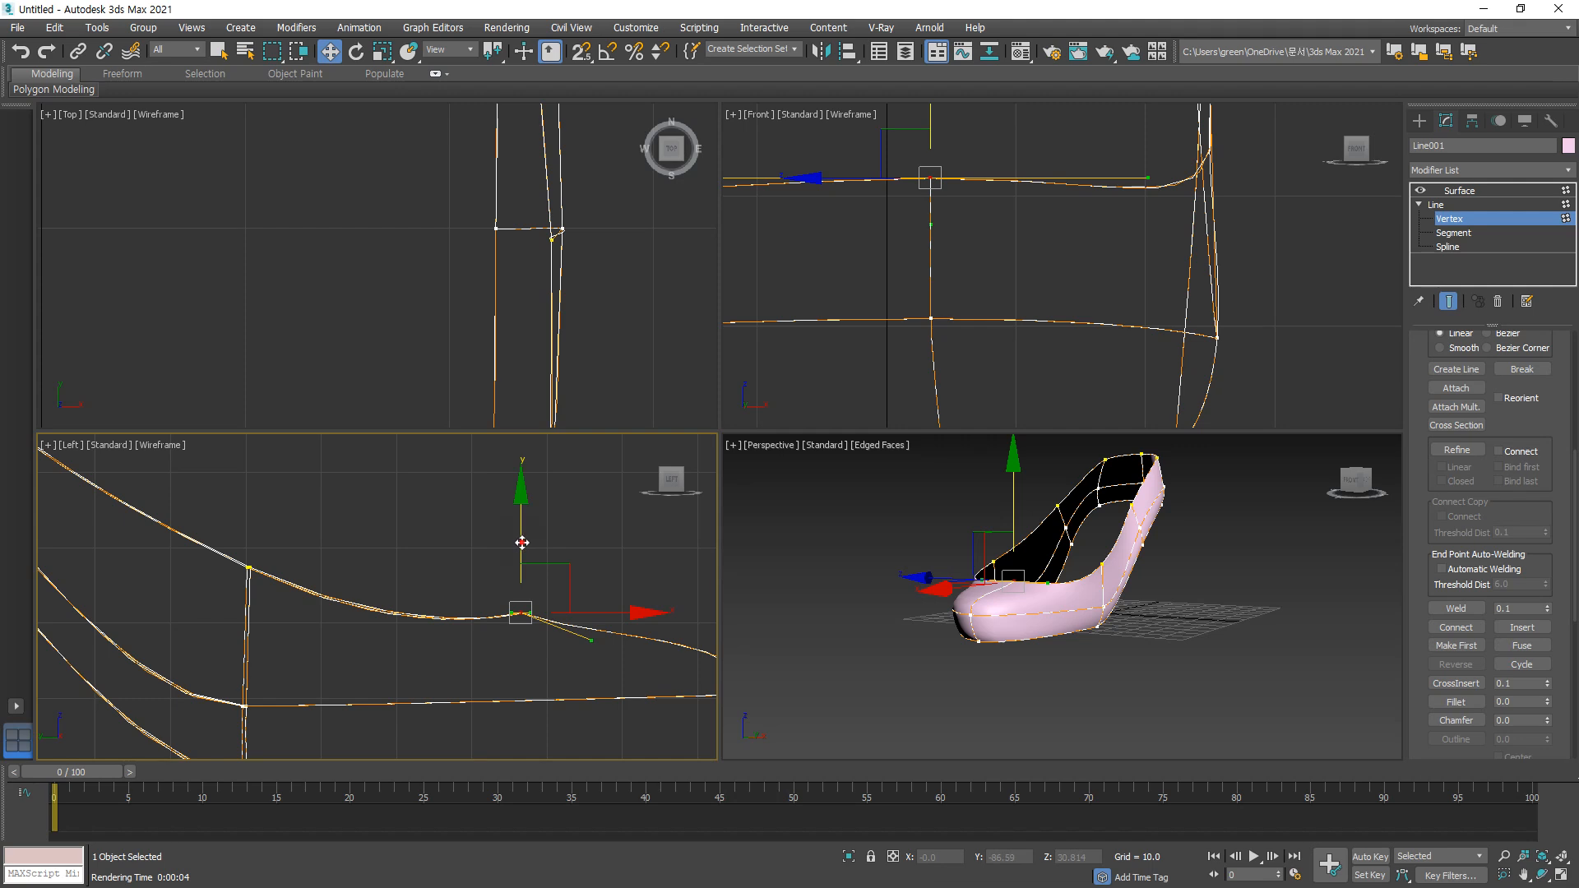
pyautogui.moveTo(521, 542); pyautogui.dragTo(523, 519)
pyautogui.moveTo(680, 659); pyautogui.dragTo(337, 633, button='middle')
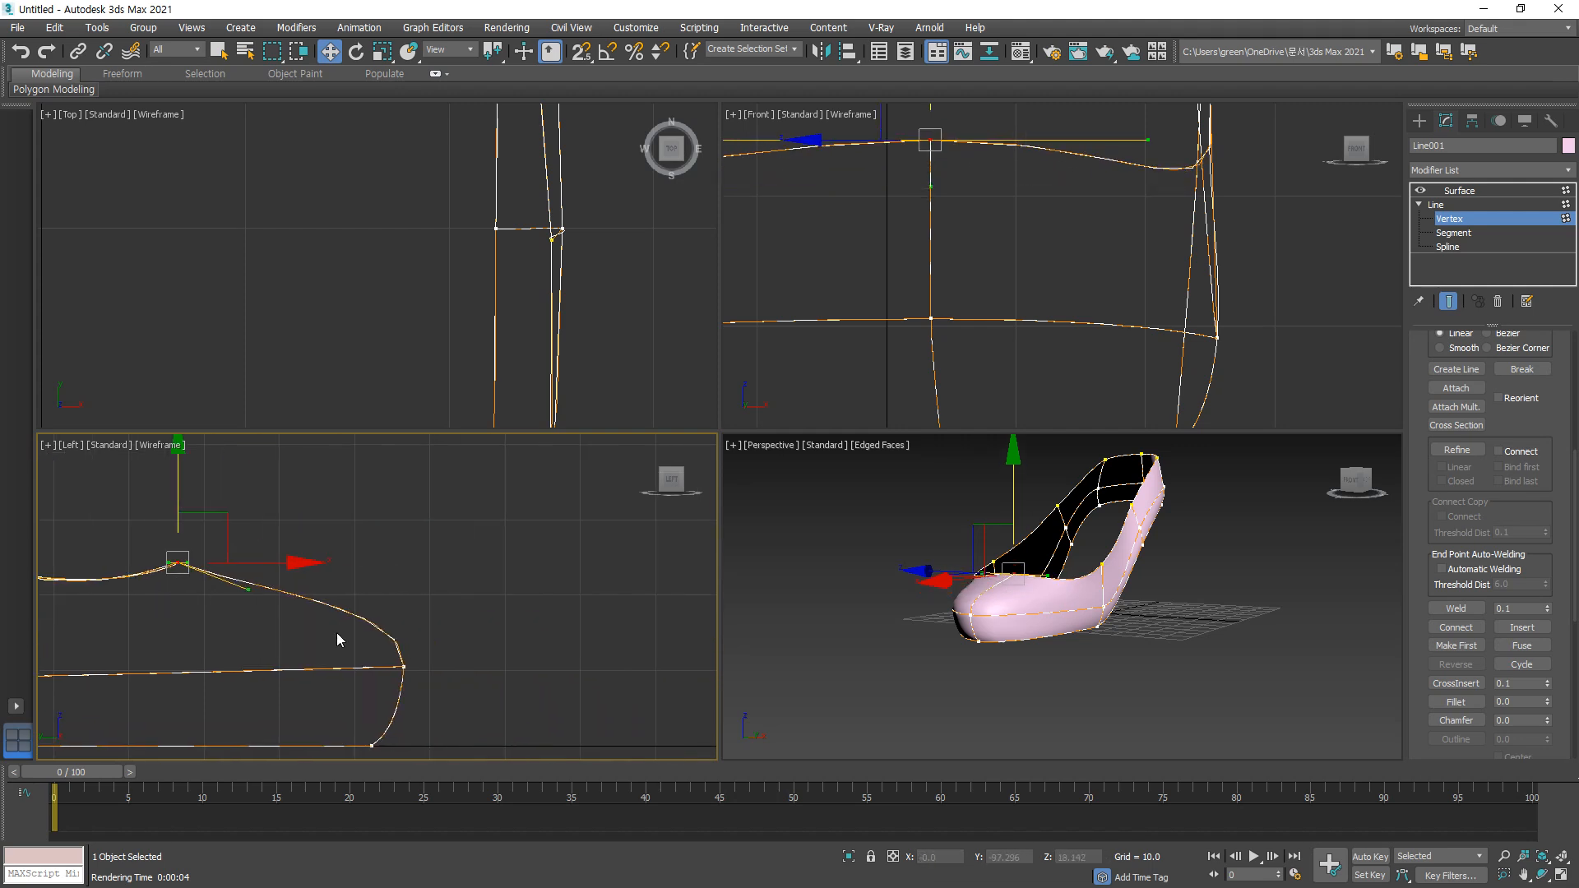
# Step: Tilt the toe tip's upper handle back toward the heel and shift the opening's front-centre vertex pair slightly toward the heel
pyautogui.click(404, 666)
pyautogui.moveTo(415, 604); pyautogui.dragTo(342, 568)
pyautogui.scroll(-3, 342, 567)
pyautogui.moveTo(342, 593); pyautogui.dragTo(597, 689, button='middle')
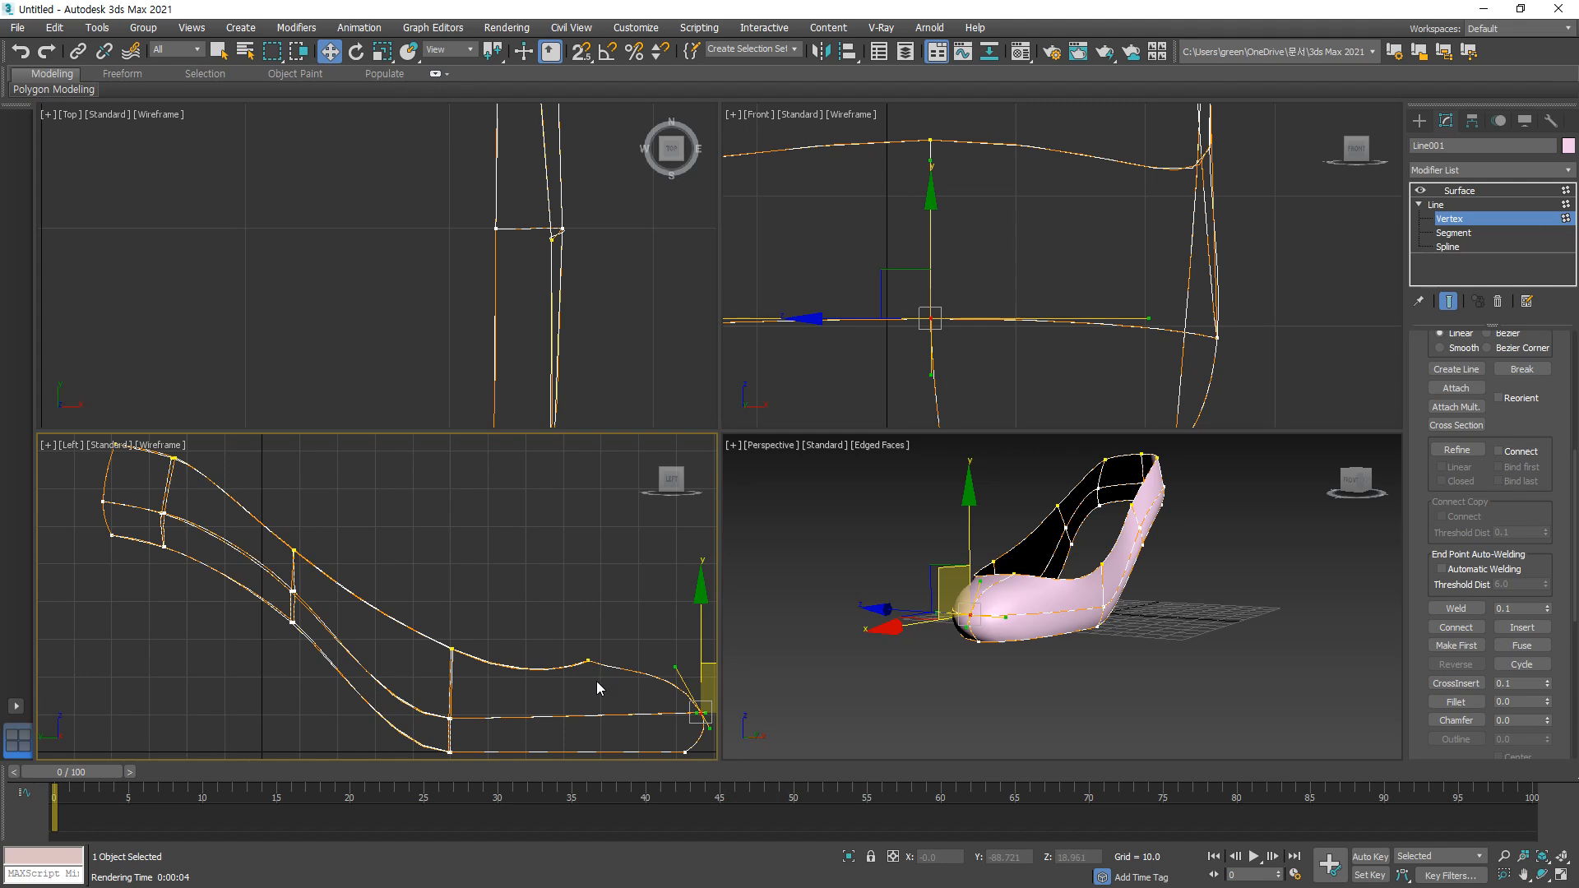
pyautogui.click(587, 660)
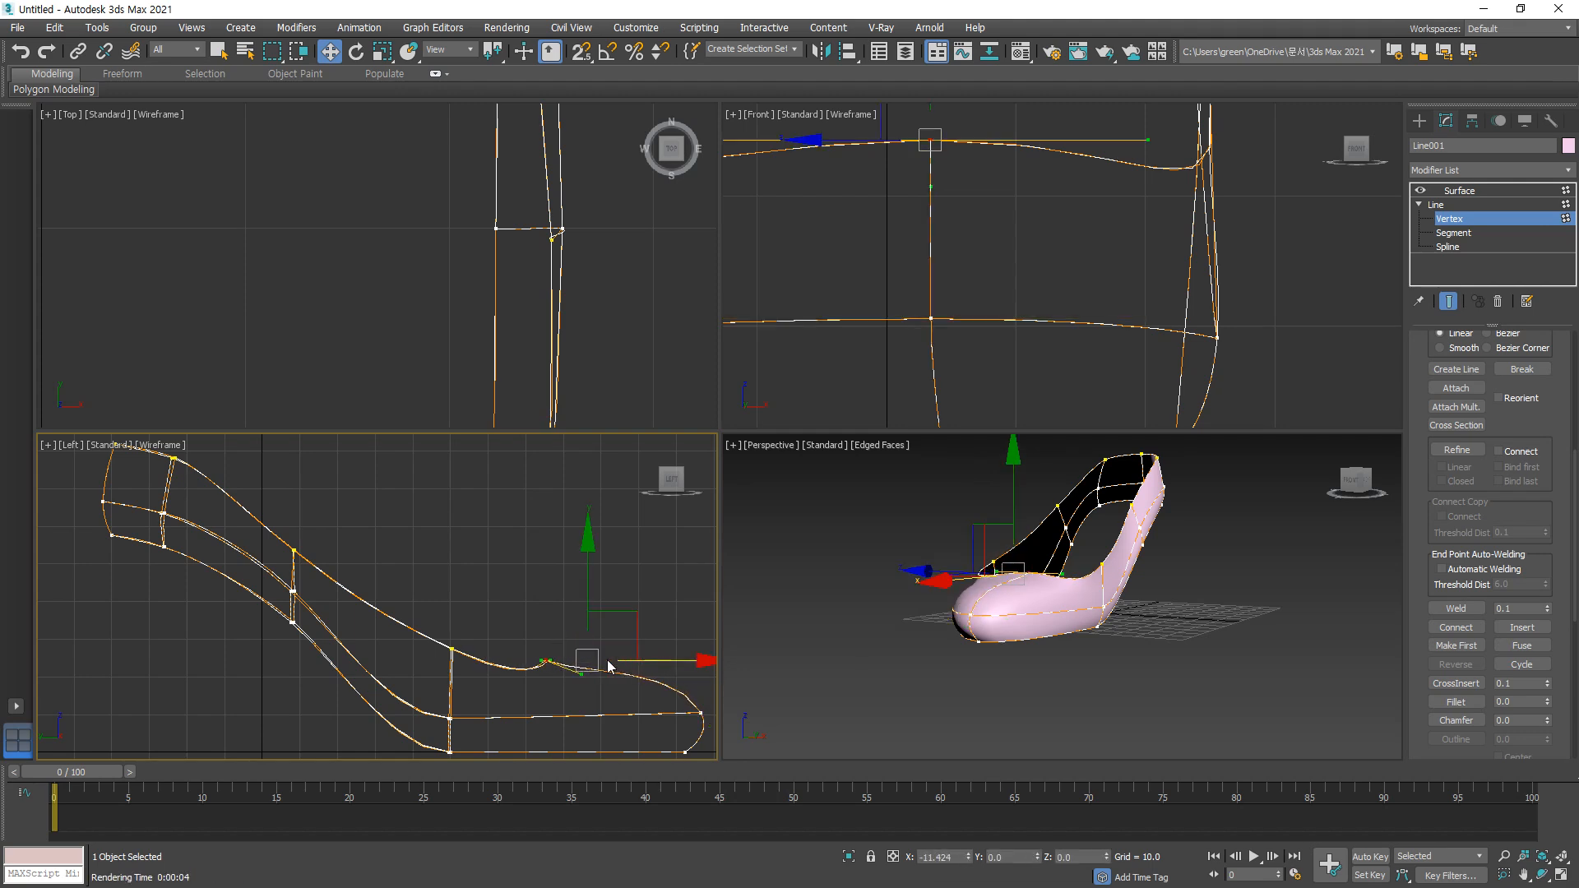
pyautogui.moveTo(609, 666); pyautogui.dragTo(599, 666)
# Step: Select the ball-of-foot rim vertices on the negative-X side and move them inward past the sole edge
pyautogui.scroll(-3, 490, 318)
pyautogui.moveTo(490, 319); pyautogui.dragTo(403, 348, button='middle')
pyautogui.scroll(3, 401, 348)
pyautogui.scroll(3, 371, 283)
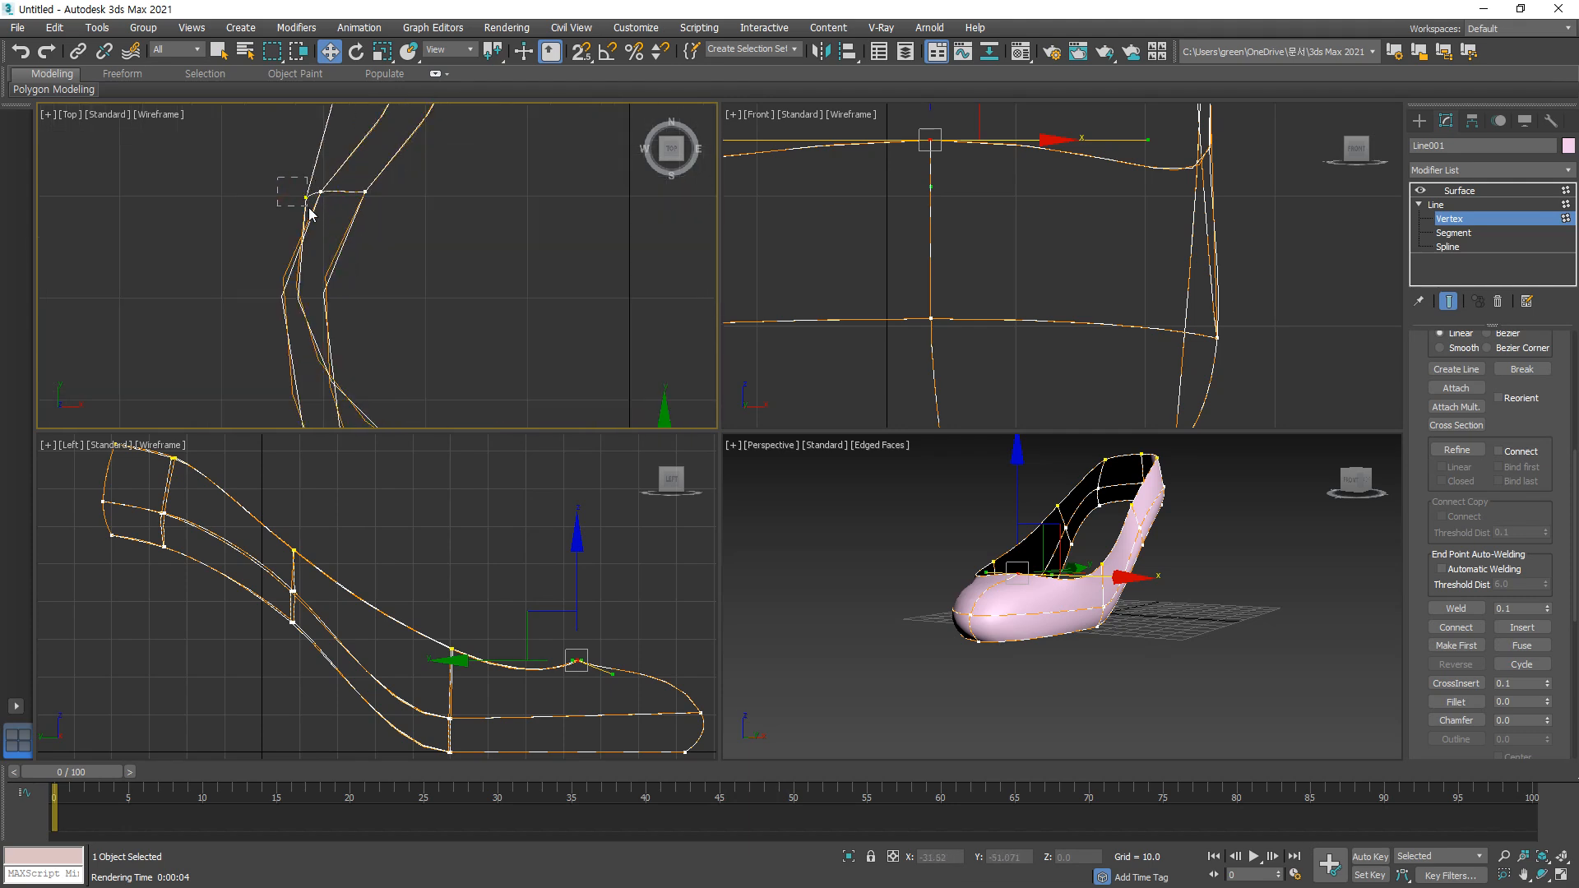
pyautogui.click(307, 198)
pyautogui.moveTo(352, 194); pyautogui.dragTo(456, 252)
# Step: Move the ball-of-foot rim vertices on the positive-X side inward to narrow the shoe opening
pyautogui.scroll(3, 515, 264)
pyautogui.scroll(3, 503, 249)
pyautogui.scroll(3, 585, 233)
pyautogui.click(598, 220)
pyautogui.moveTo(680, 230); pyautogui.dragTo(598, 219)
# Step: Pull the outward Bezier handle of the negative-X ball-of-foot rim vertex along X to round the upper, and check it in perspective
pyautogui.moveTo(409, 230); pyautogui.dragTo(622, 263, button='middle')
pyautogui.moveTo(153, 265); pyautogui.dragTo(281, 258, button='middle')
pyautogui.scroll(-2, 275, 262)
pyautogui.moveTo(259, 294); pyautogui.dragTo(105, 201)
pyautogui.scroll(2, 275, 297)
pyautogui.moveTo(275, 298); pyautogui.dragTo(408, 264, button='middle')
pyautogui.click(386, 263)
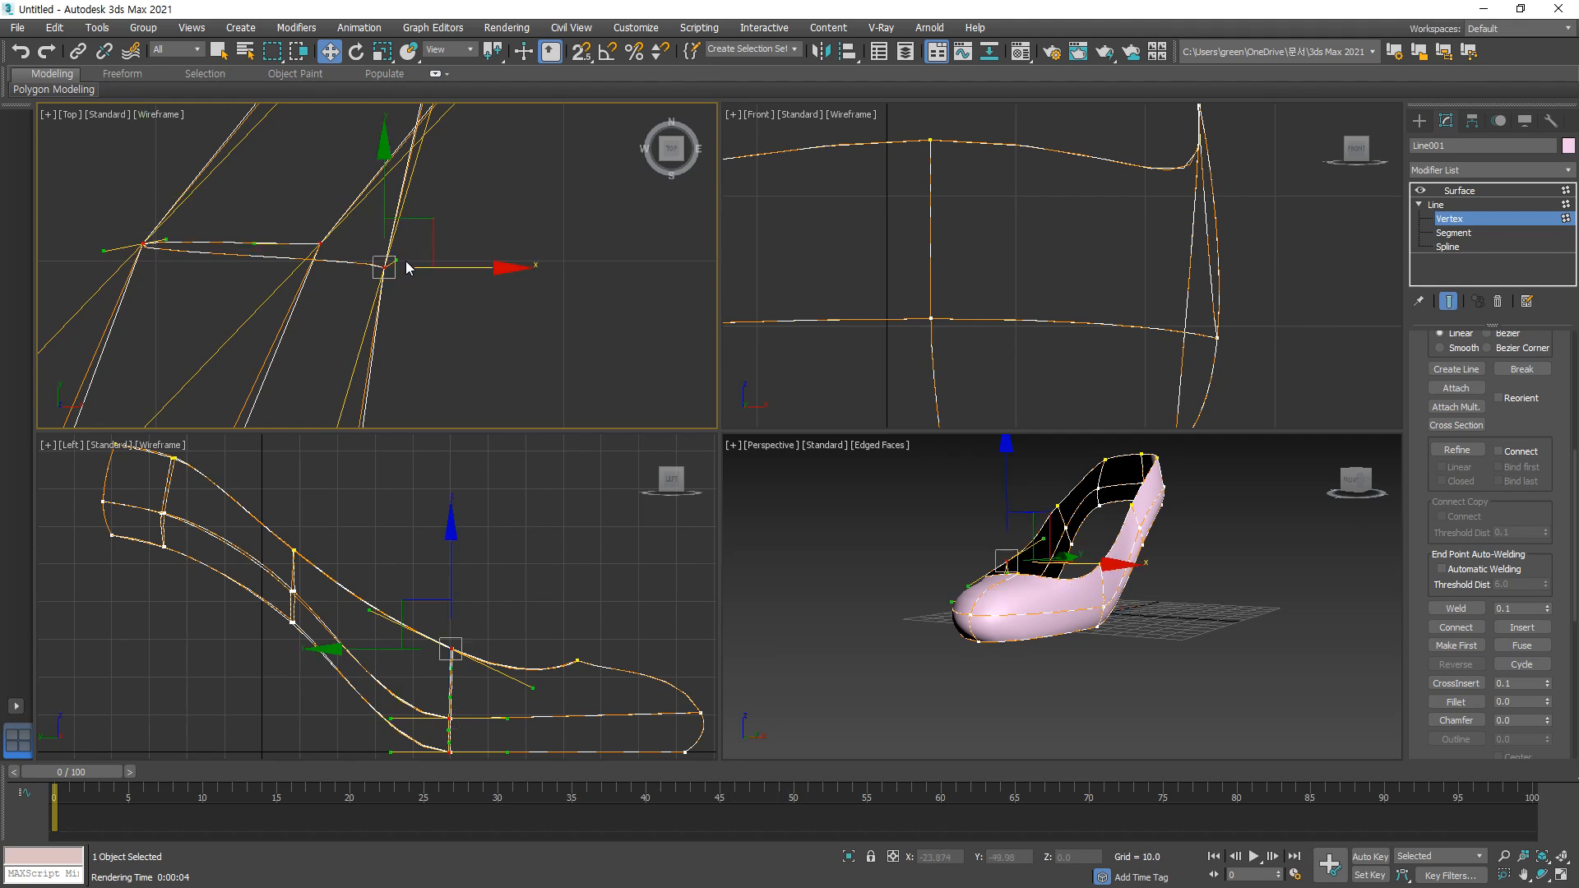
pyautogui.scroll(2, 405, 258)
pyautogui.click(408, 314)
pyautogui.click(366, 276)
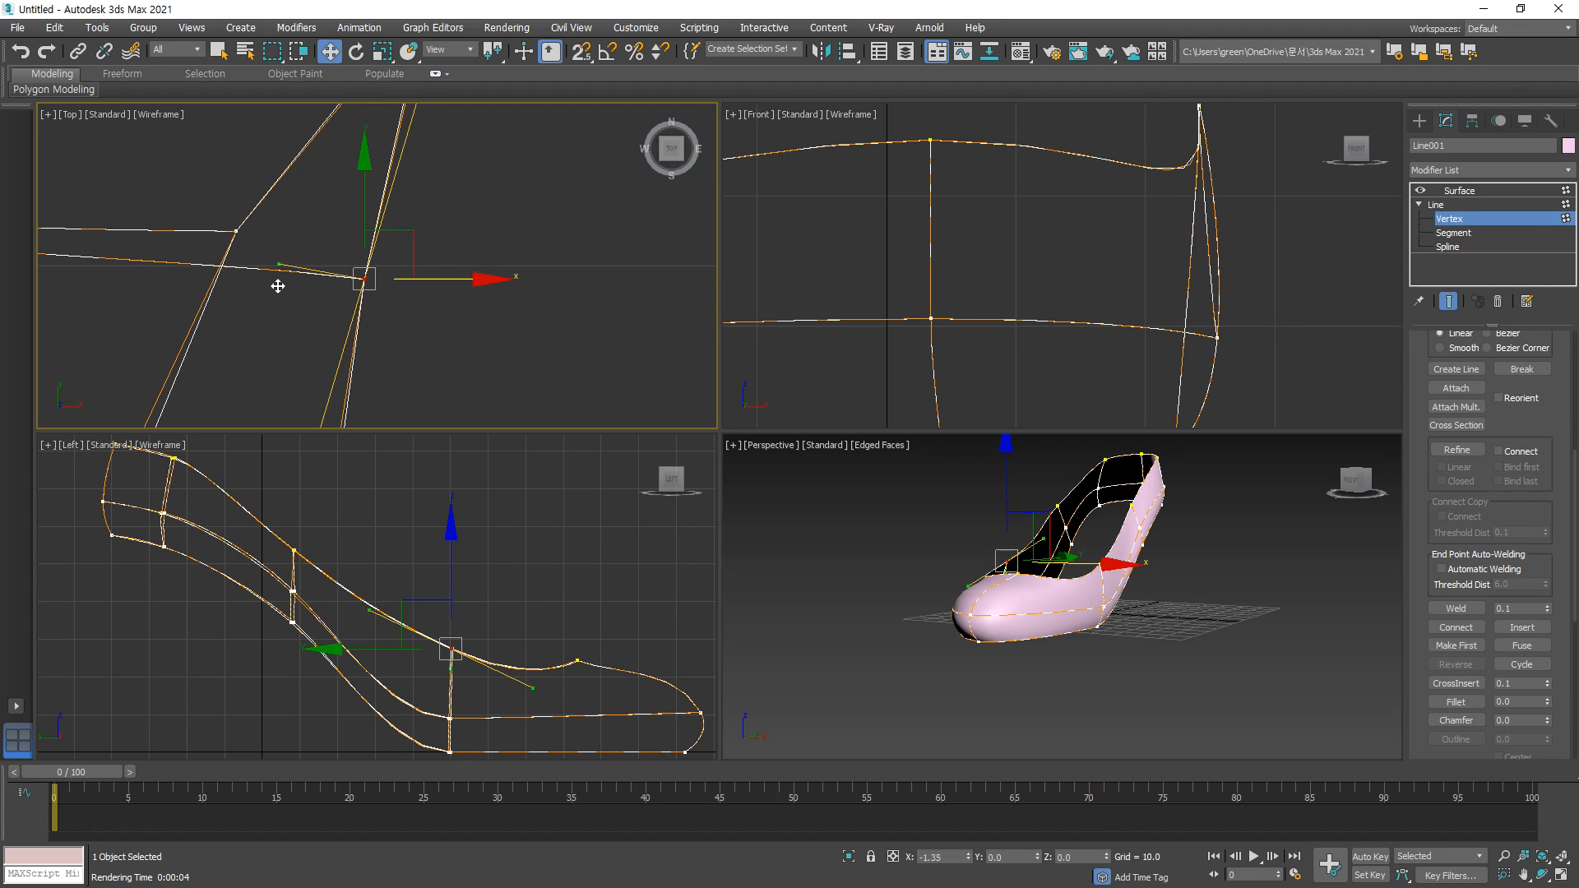
pyautogui.scroll(-3, 249, 276)
pyautogui.moveTo(250, 271); pyautogui.dragTo(284, 275, button='middle')
pyautogui.scroll(1, 283, 275)
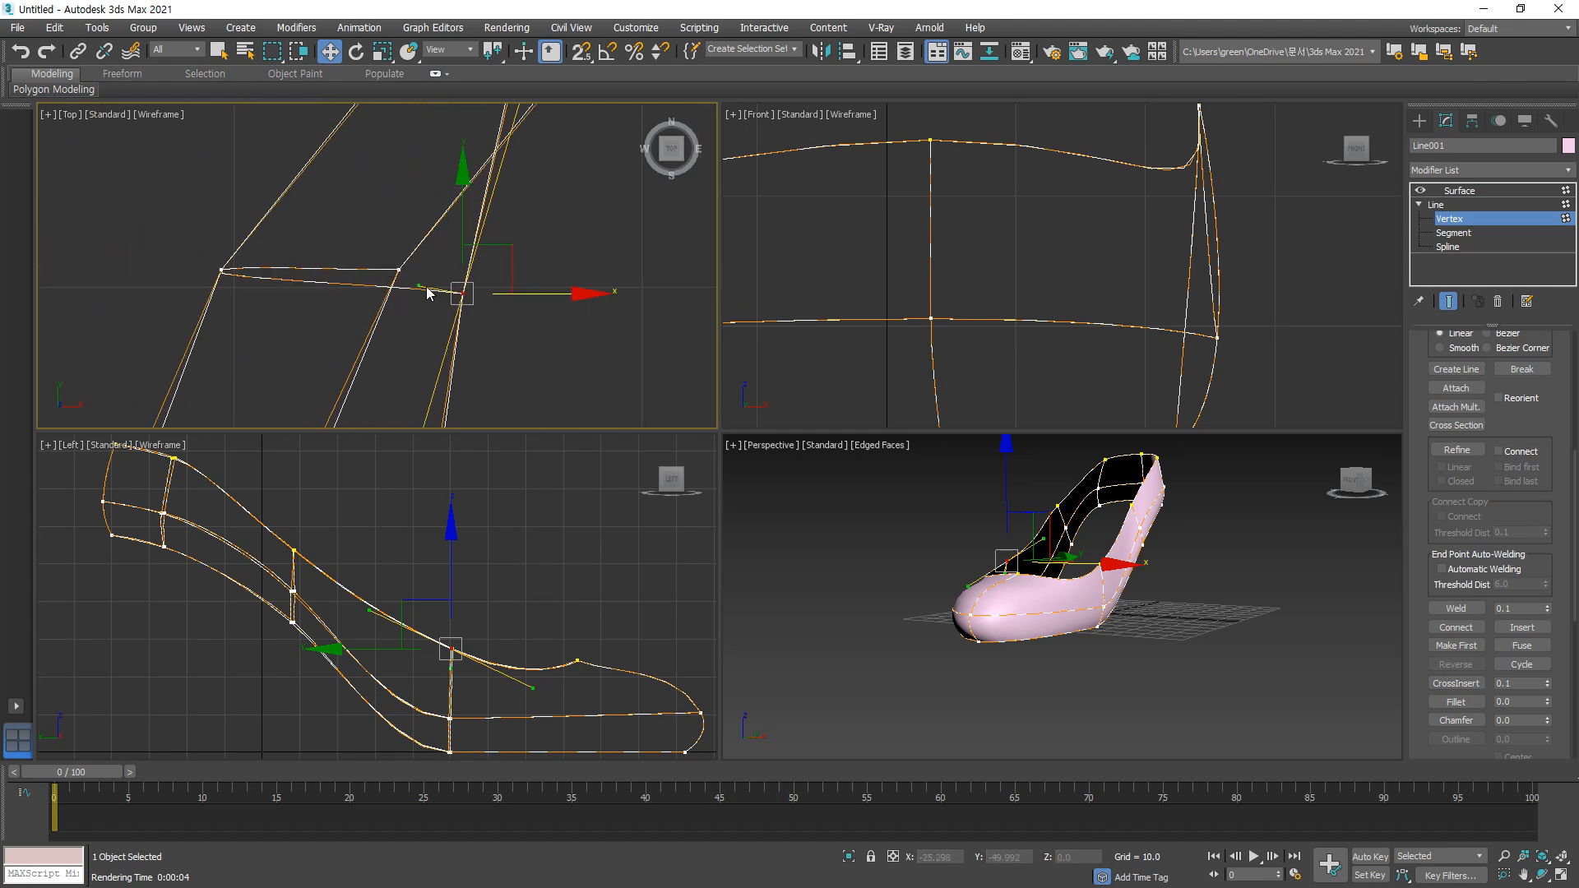
pyautogui.keyDown('alt'); pyautogui.moveTo(1092, 580); pyautogui.dragTo(1281, 599, button='middle'); pyautogui.keyUp('alt')
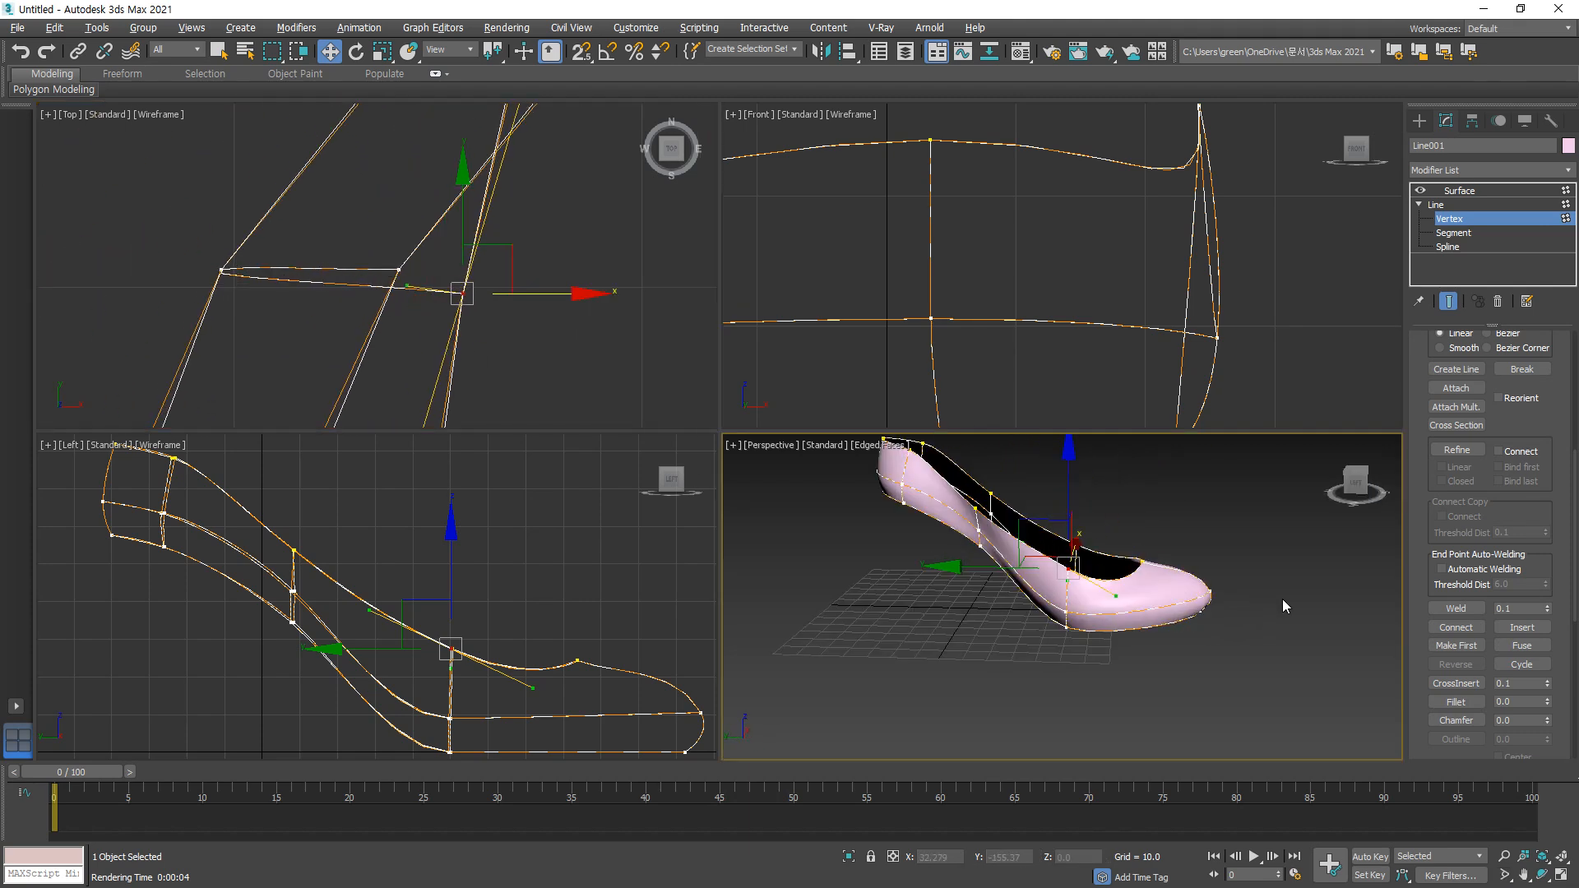
pyautogui.scroll(3, 1102, 567)
pyautogui.scroll(-2, 1102, 563)
pyautogui.scroll(-3, 357, 214)
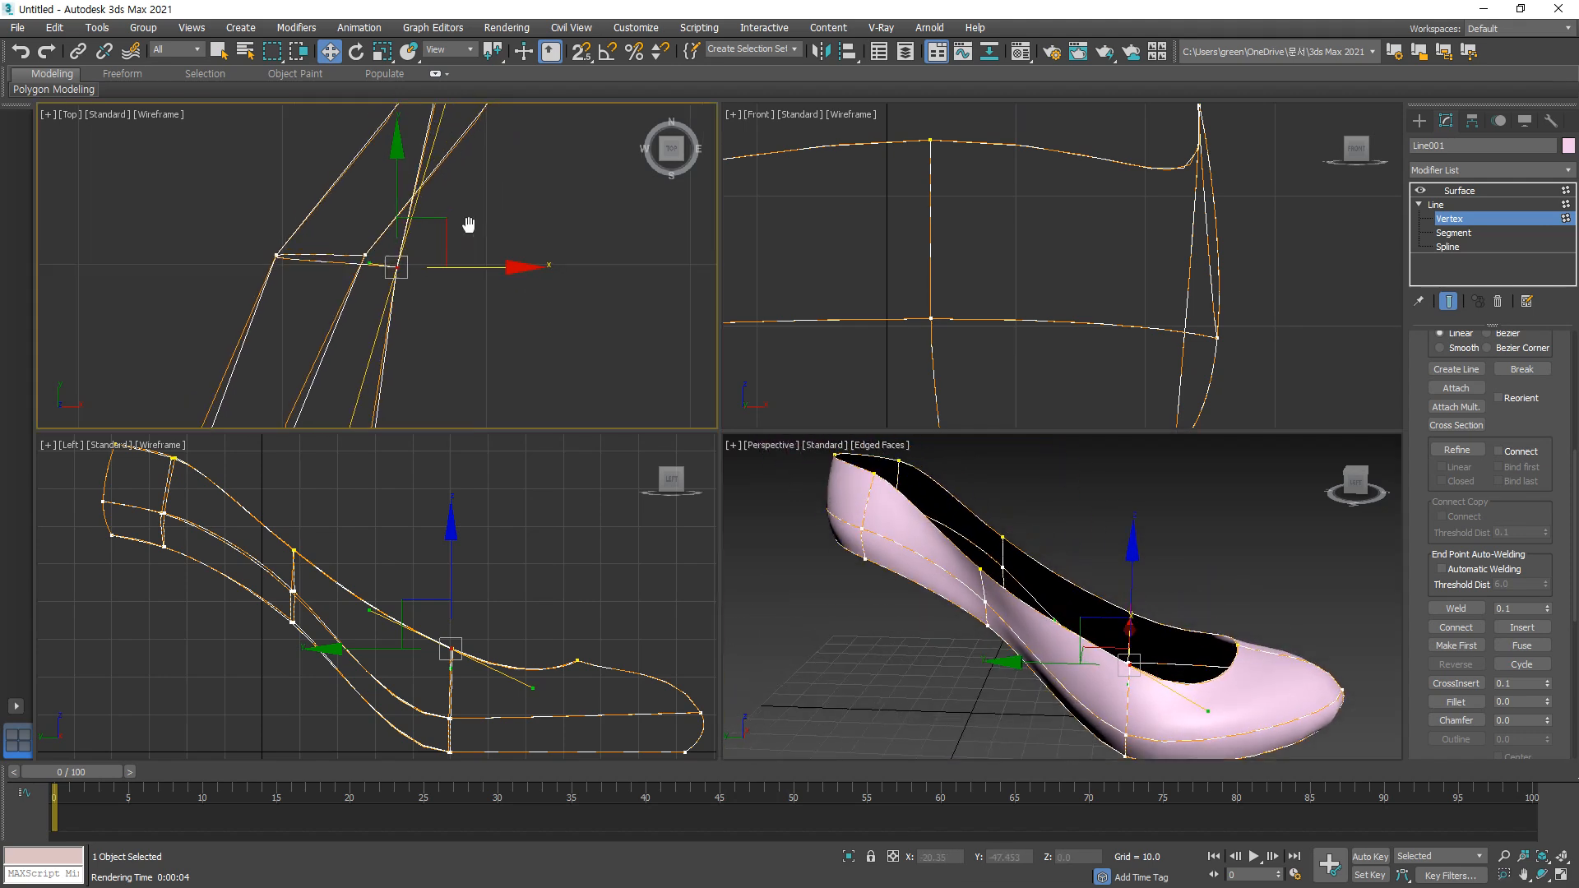
# Step: Select only the middle vertex pair of the arch cross-section on the negative-X side and move it outward along X
pyautogui.scroll(-2, 386, 279)
pyautogui.moveTo(362, 307); pyautogui.dragTo(358, 353, button='middle')
pyautogui.moveTo(231, 234); pyautogui.dragTo(233, 236)
pyautogui.scroll(3, 258, 287)
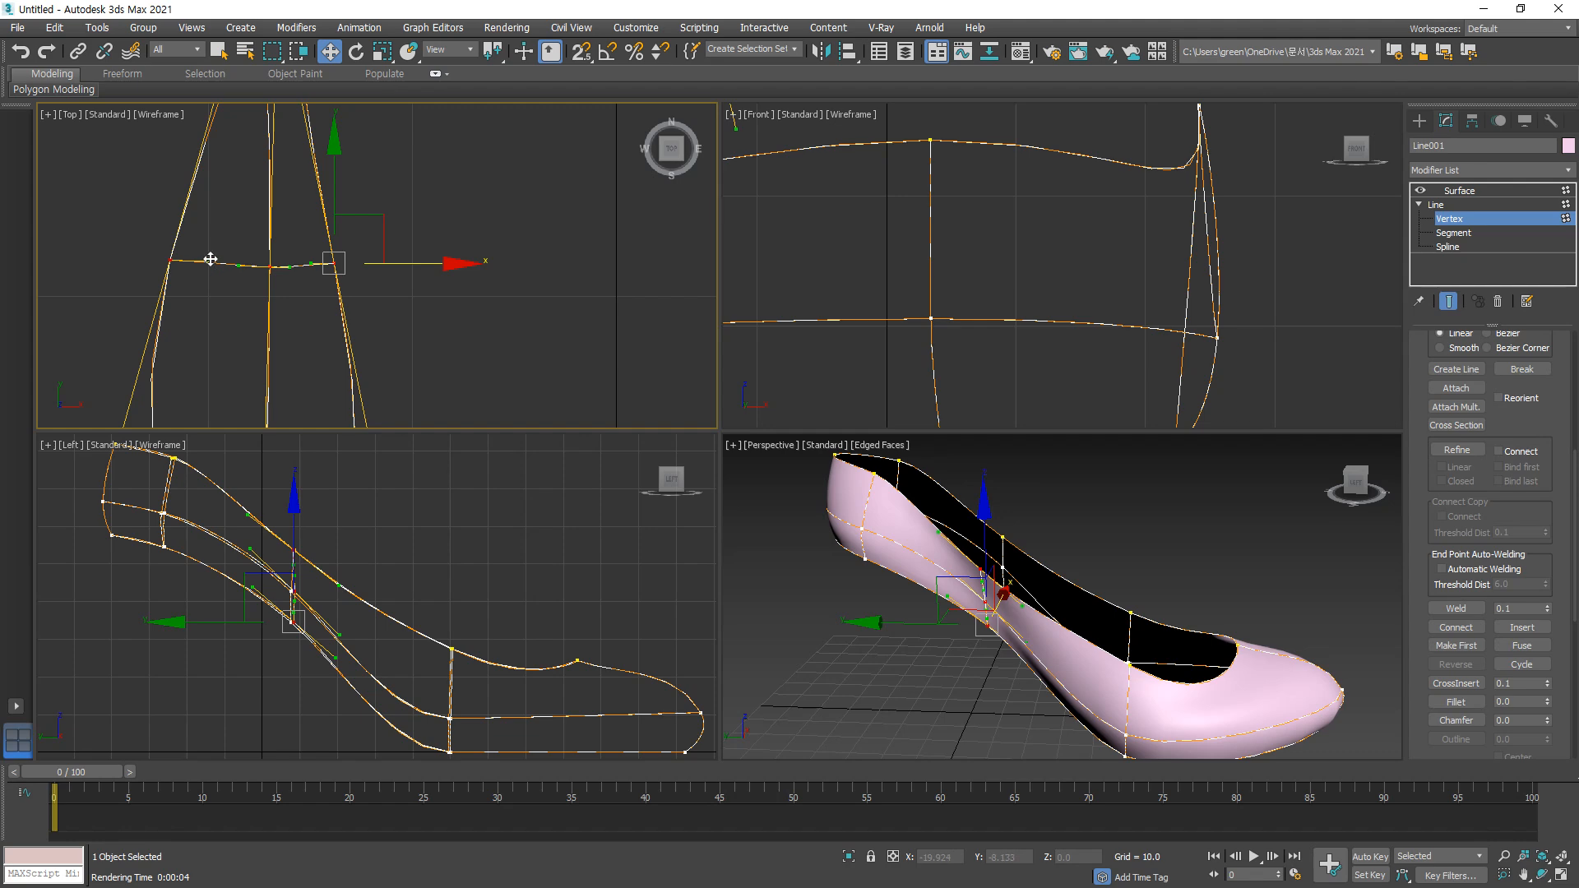
pyautogui.moveTo(288, 250); pyautogui.dragTo(252, 282)
pyautogui.scroll(5, 1014, 356)
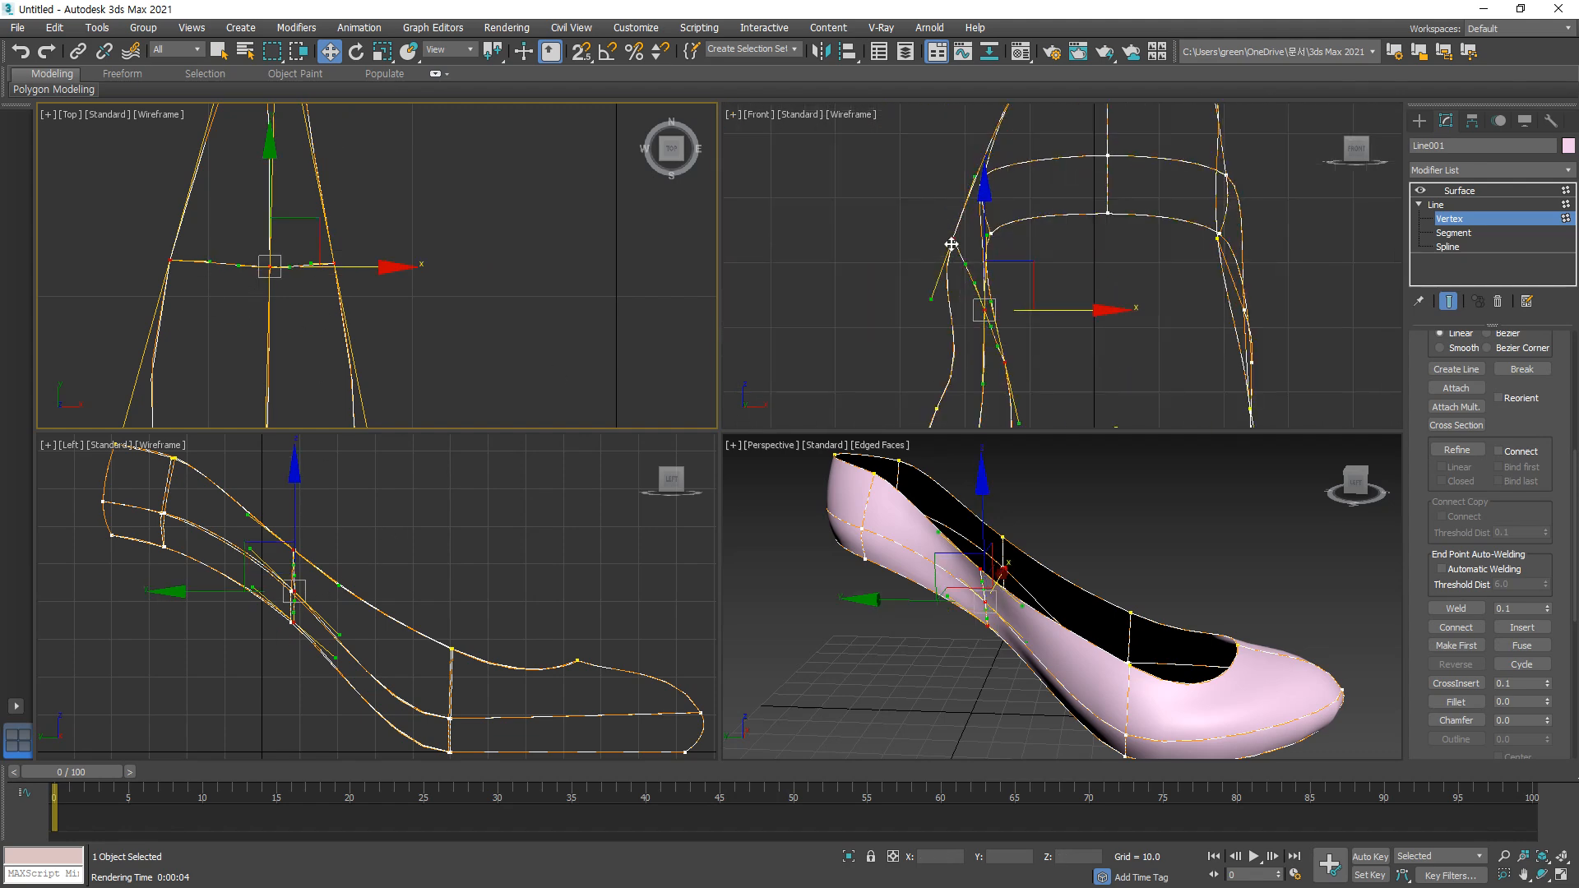
pyautogui.hotkey('ctrl', 'z')
pyautogui.hotkey('ctrl', 'z')
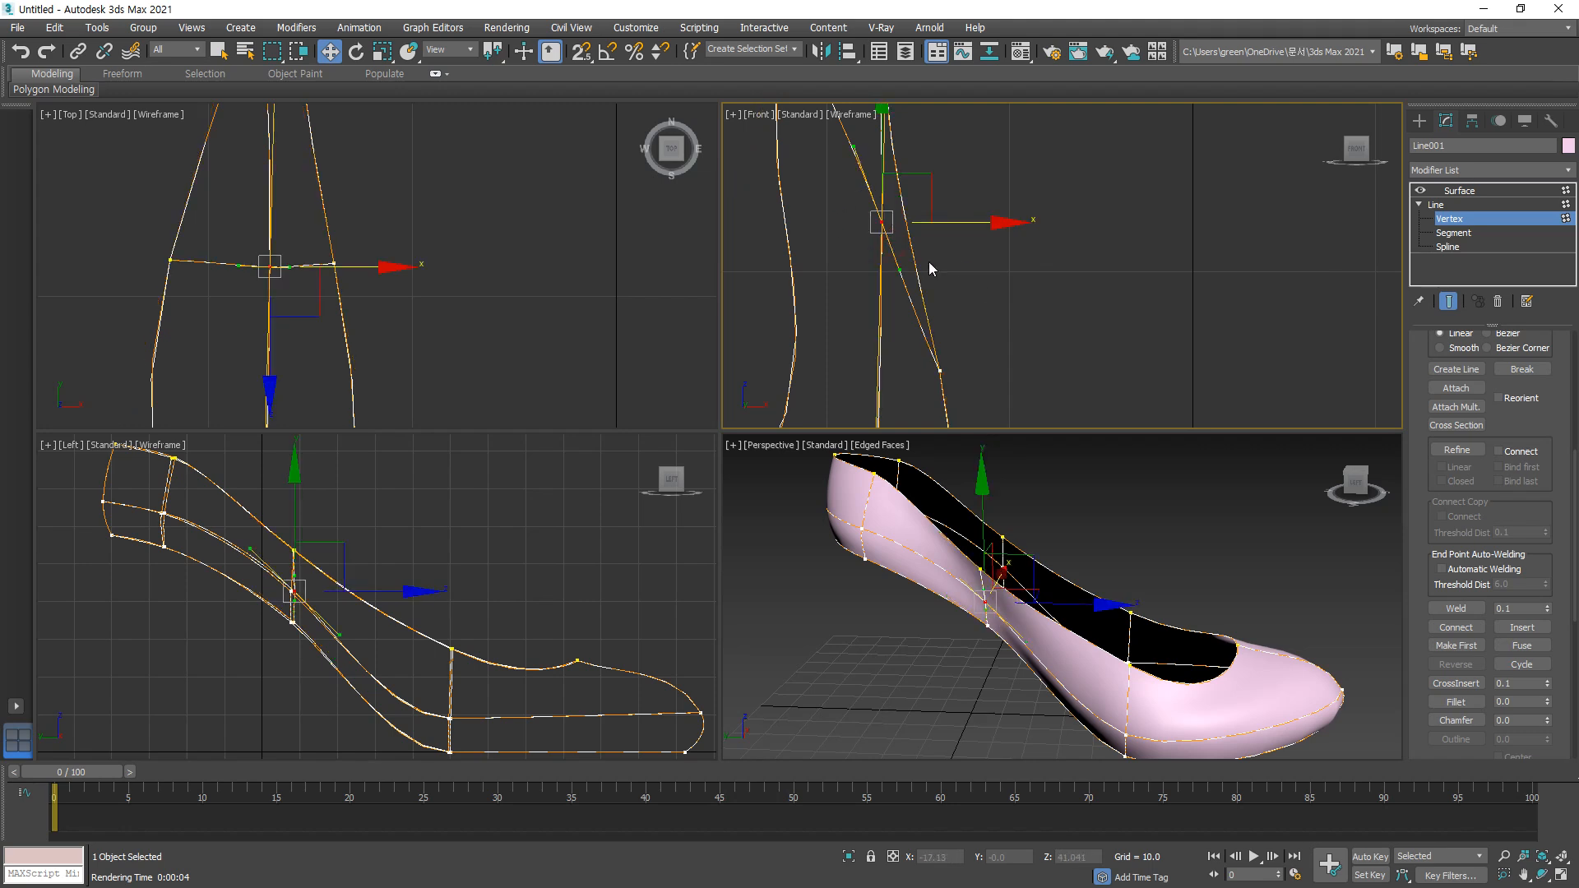
pyautogui.moveTo(972, 226)
pyautogui.mouseDown()
pyautogui.moveTo(901, 229)
pyautogui.moveTo(942, 232)
pyautogui.mouseUp()
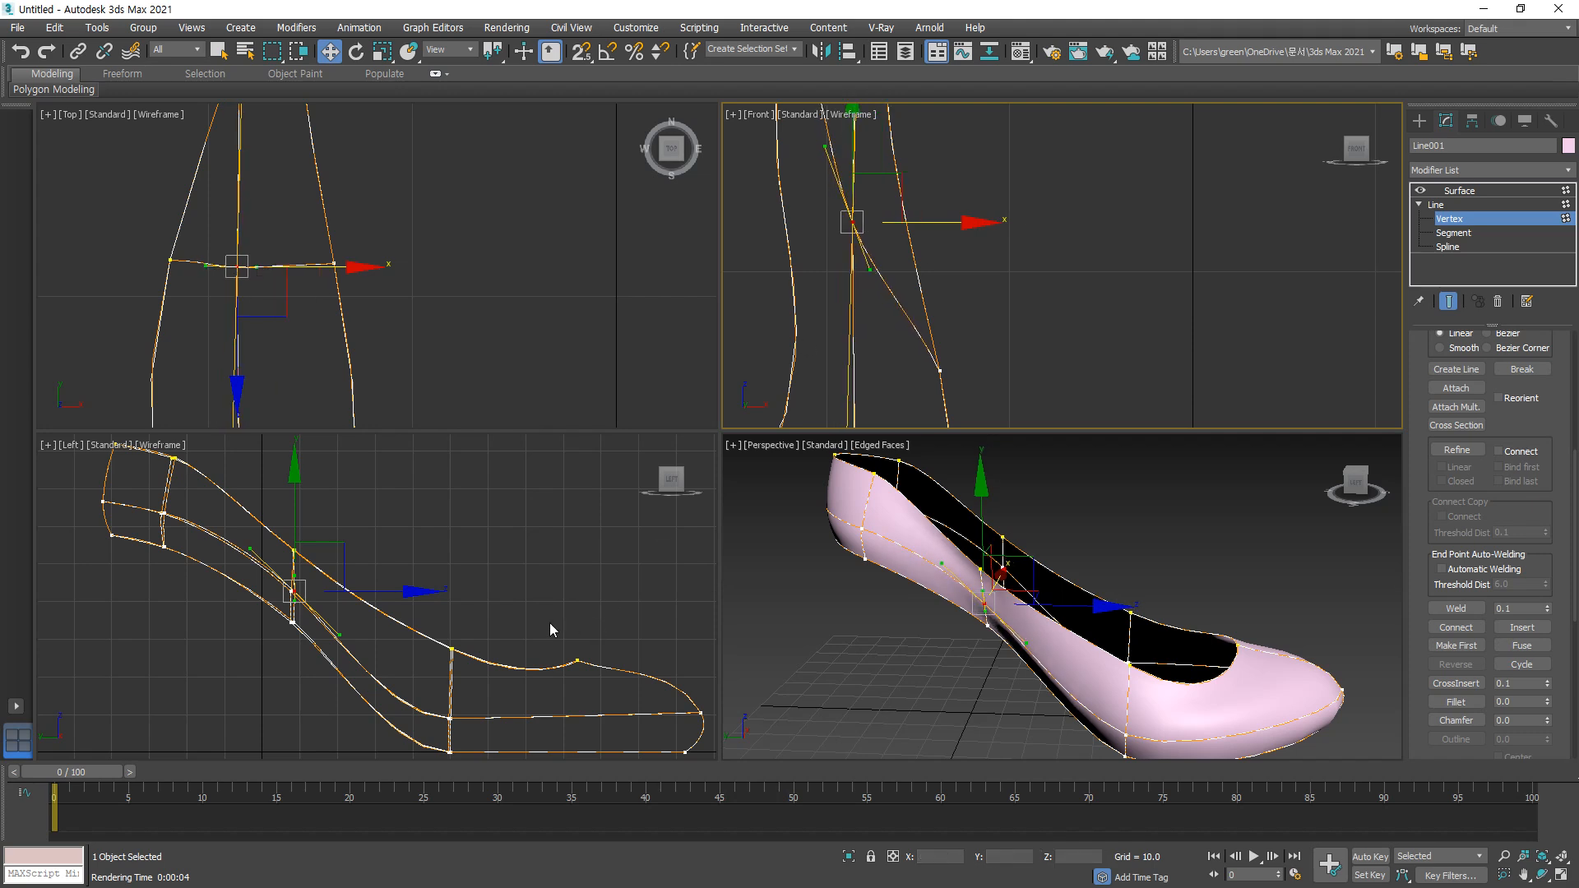
# Step: Select the rim vertices of the arch cross-section on the negative-X side and move them inward about 10.7 units along X
pyautogui.scroll(-4, 477, 354)
pyautogui.keyDown('alt'); pyautogui.moveTo(1084, 615); pyautogui.dragTo(1189, 574, button='middle'); pyautogui.keyUp('alt')
pyautogui.click(1098, 610)
pyautogui.keyDown('alt'); pyautogui.moveTo(1098, 610); pyautogui.dragTo(870, 731, button='middle'); pyautogui.keyUp('alt')
pyautogui.keyDown('alt'); pyautogui.moveTo(976, 698); pyautogui.dragTo(1042, 669, button='middle'); pyautogui.keyUp('alt')
pyautogui.scroll(6, 1058, 574)
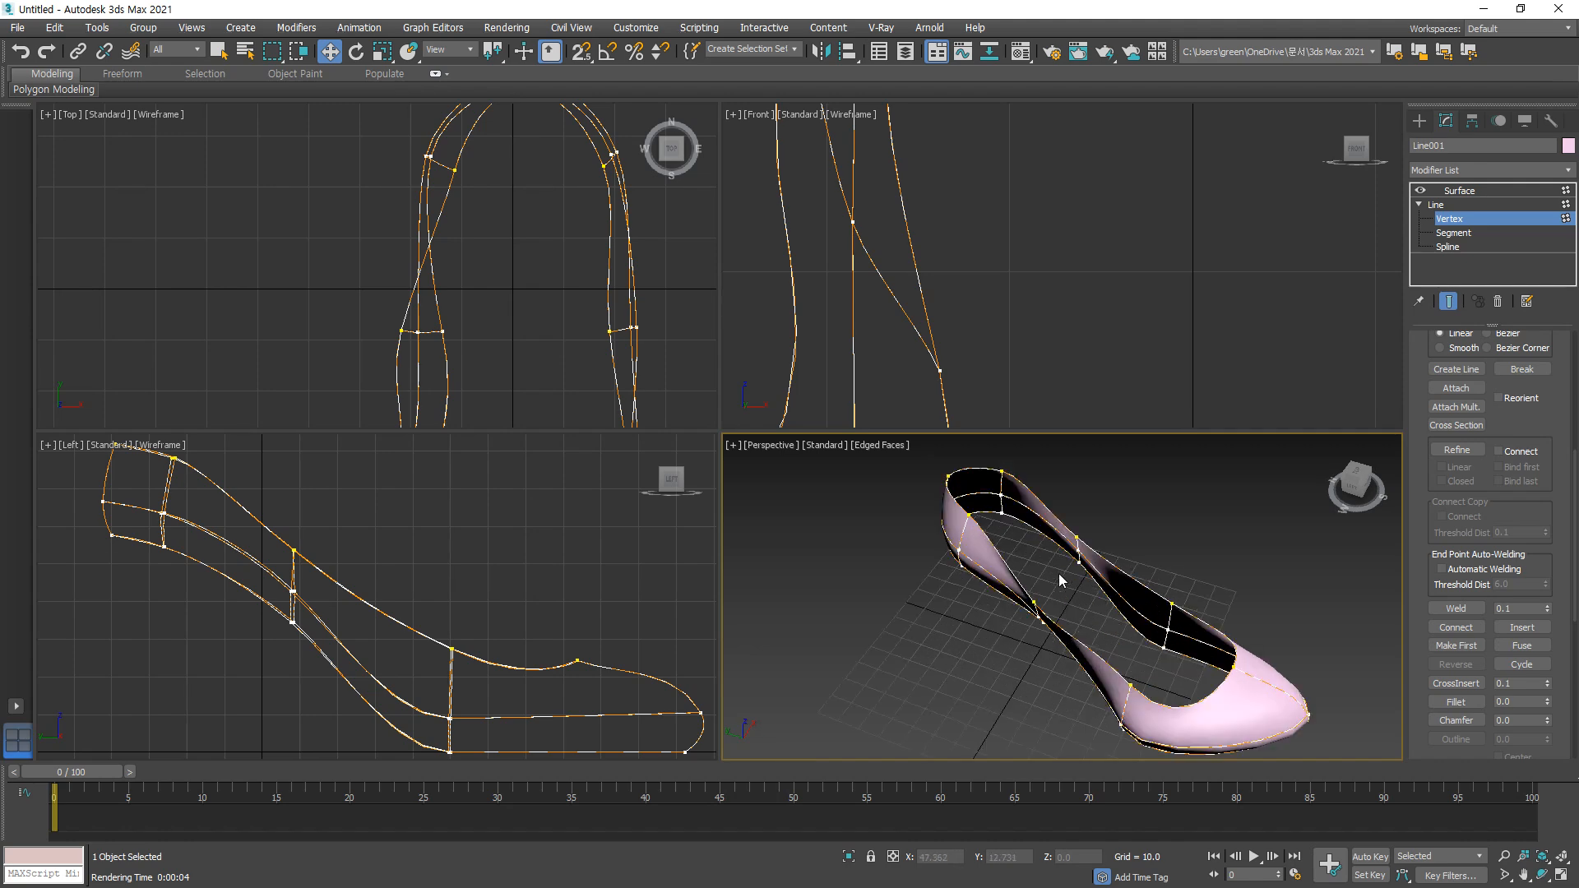
pyautogui.scroll(-4, 1045, 584)
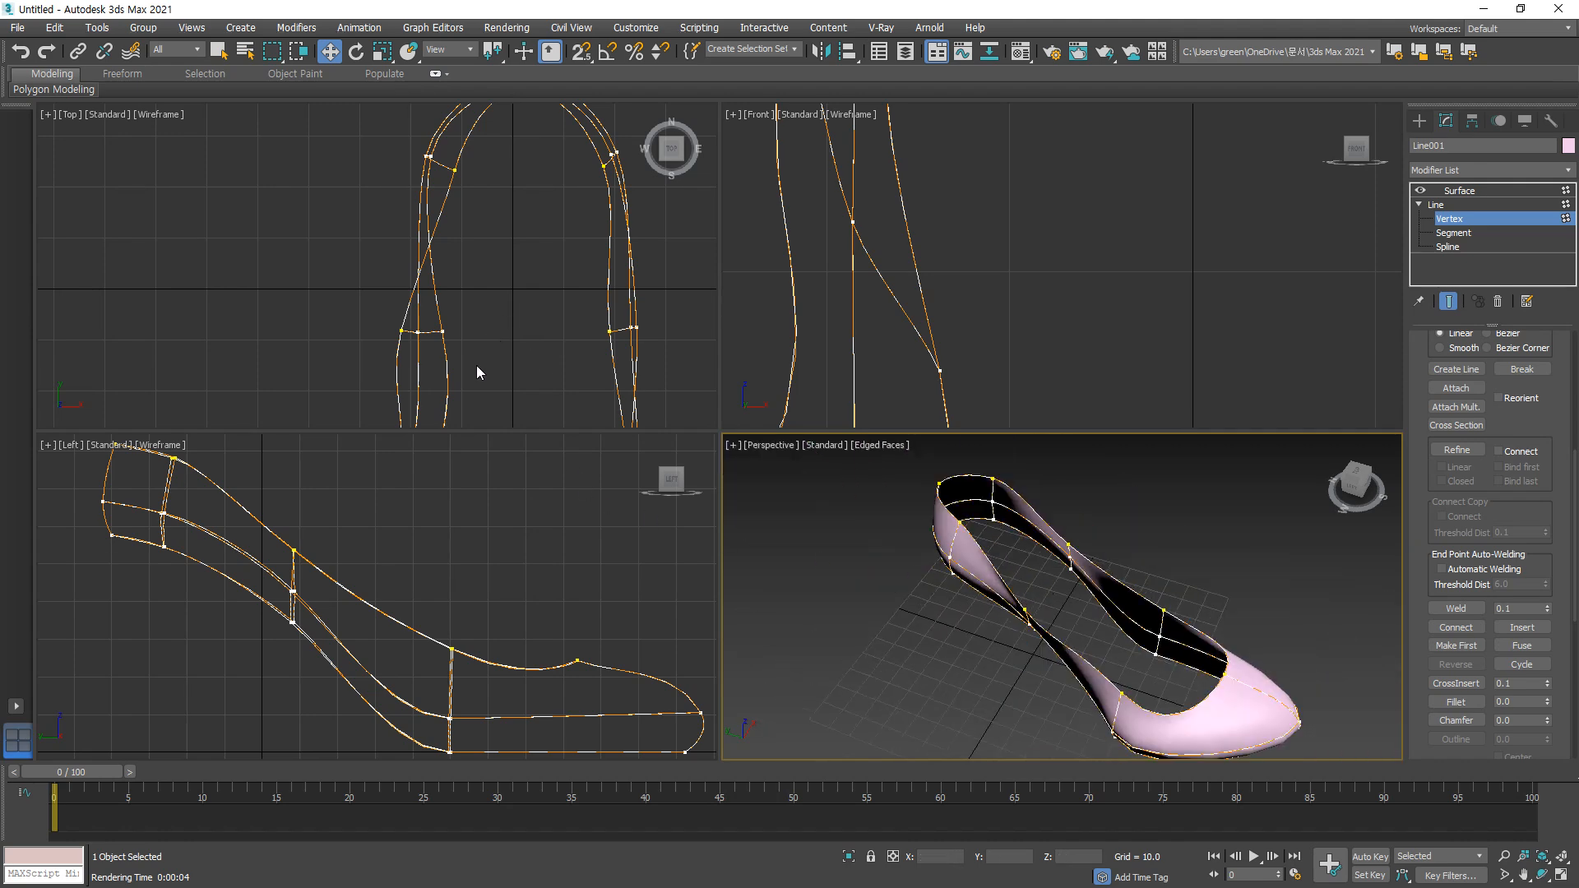
pyautogui.scroll(-2, 477, 372)
pyautogui.moveTo(477, 373); pyautogui.dragTo(444, 270, button='middle')
pyautogui.click(396, 261)
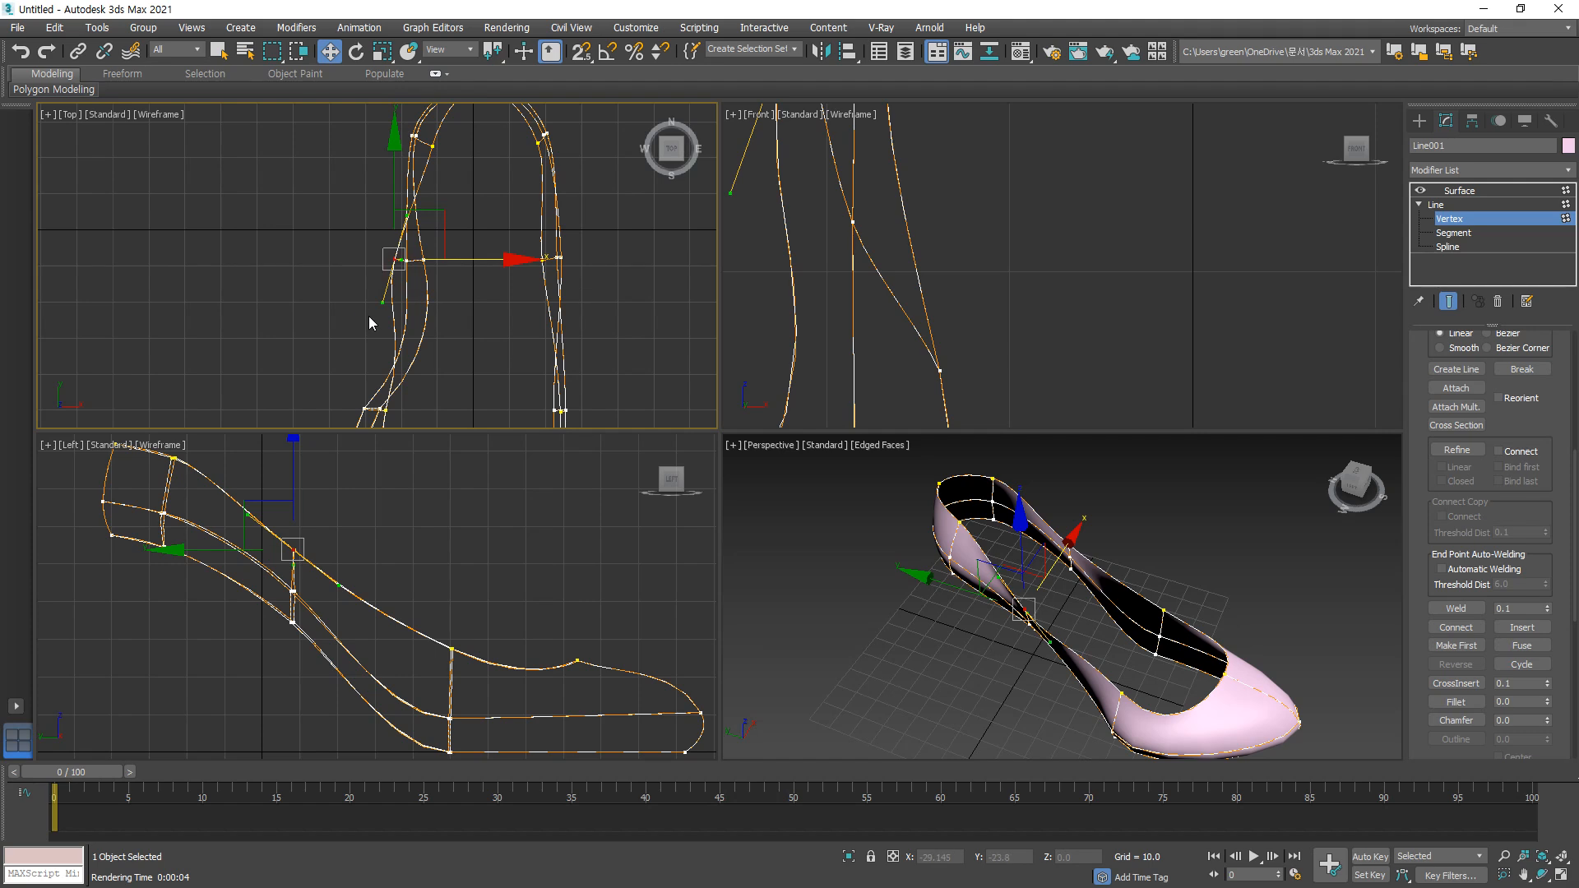
pyautogui.moveTo(455, 260); pyautogui.dragTo(494, 261)
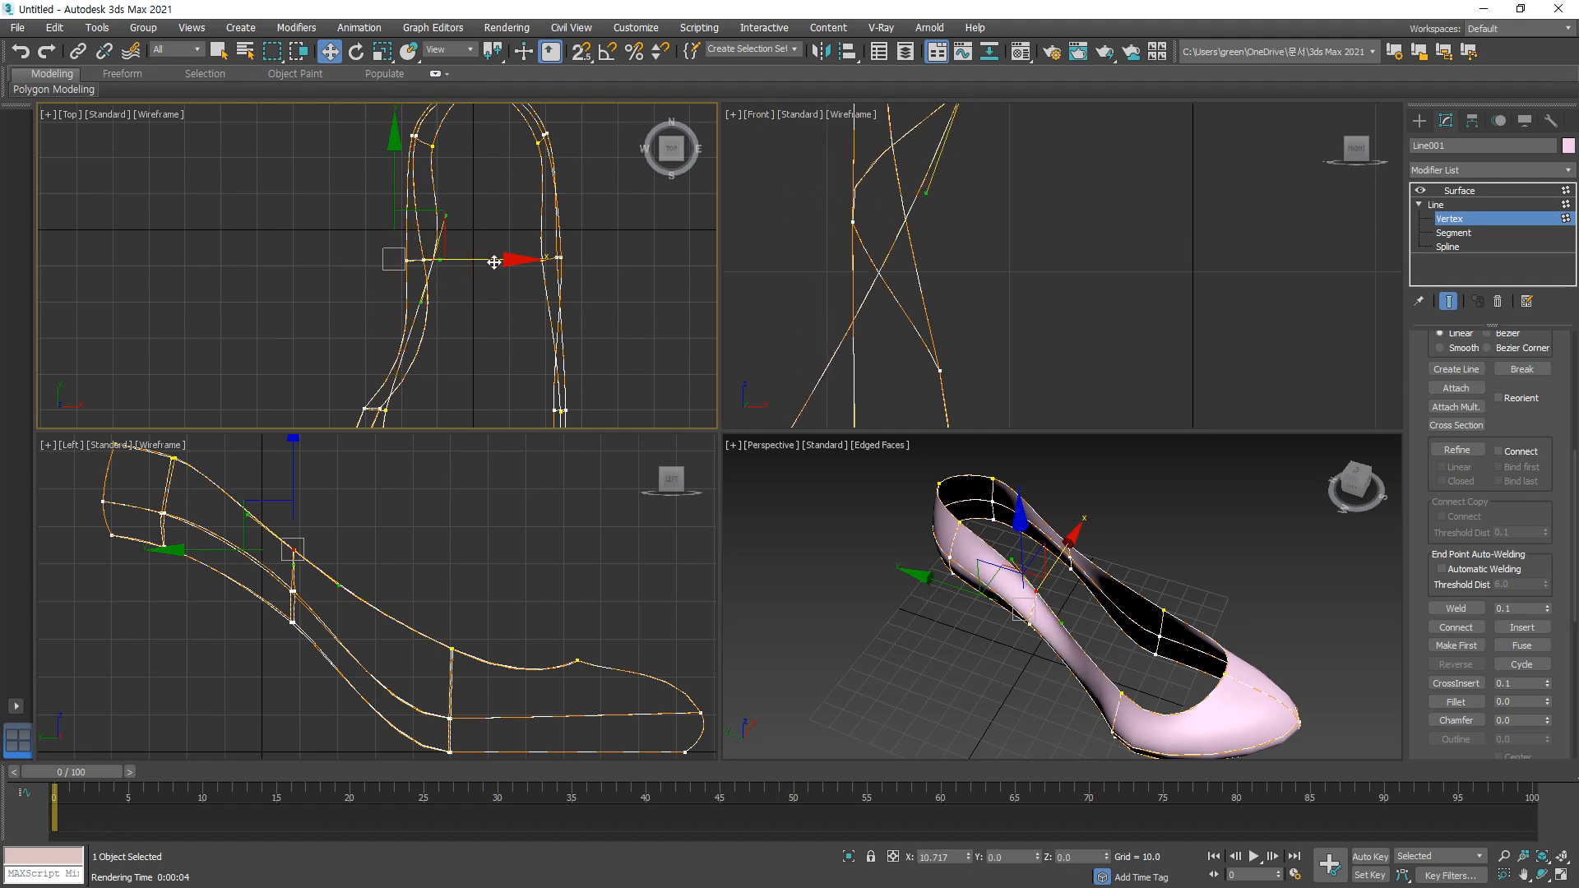
pyautogui.scroll(-2, 469, 320)
pyautogui.scroll(4, 424, 243)
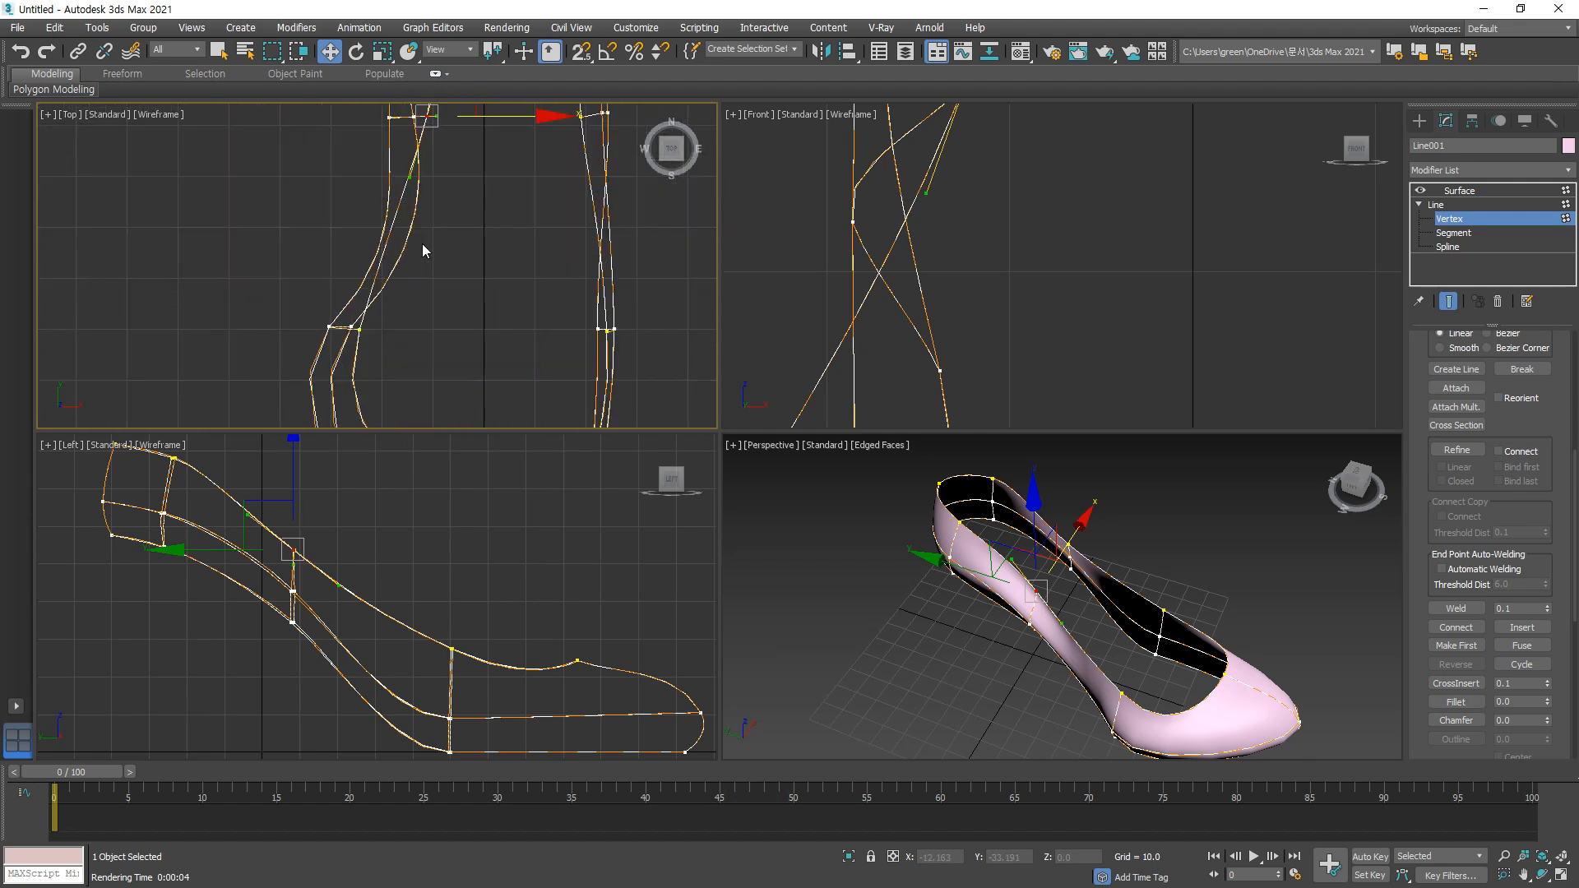
# Step: Move the ball-of-foot and heel-side rim vertices on the negative-X side inward along X
pyautogui.click(362, 329)
pyautogui.moveTo(420, 327); pyautogui.dragTo(504, 319)
pyautogui.moveTo(505, 319); pyautogui.dragTo(450, 347, button='middle')
pyautogui.click(376, 176)
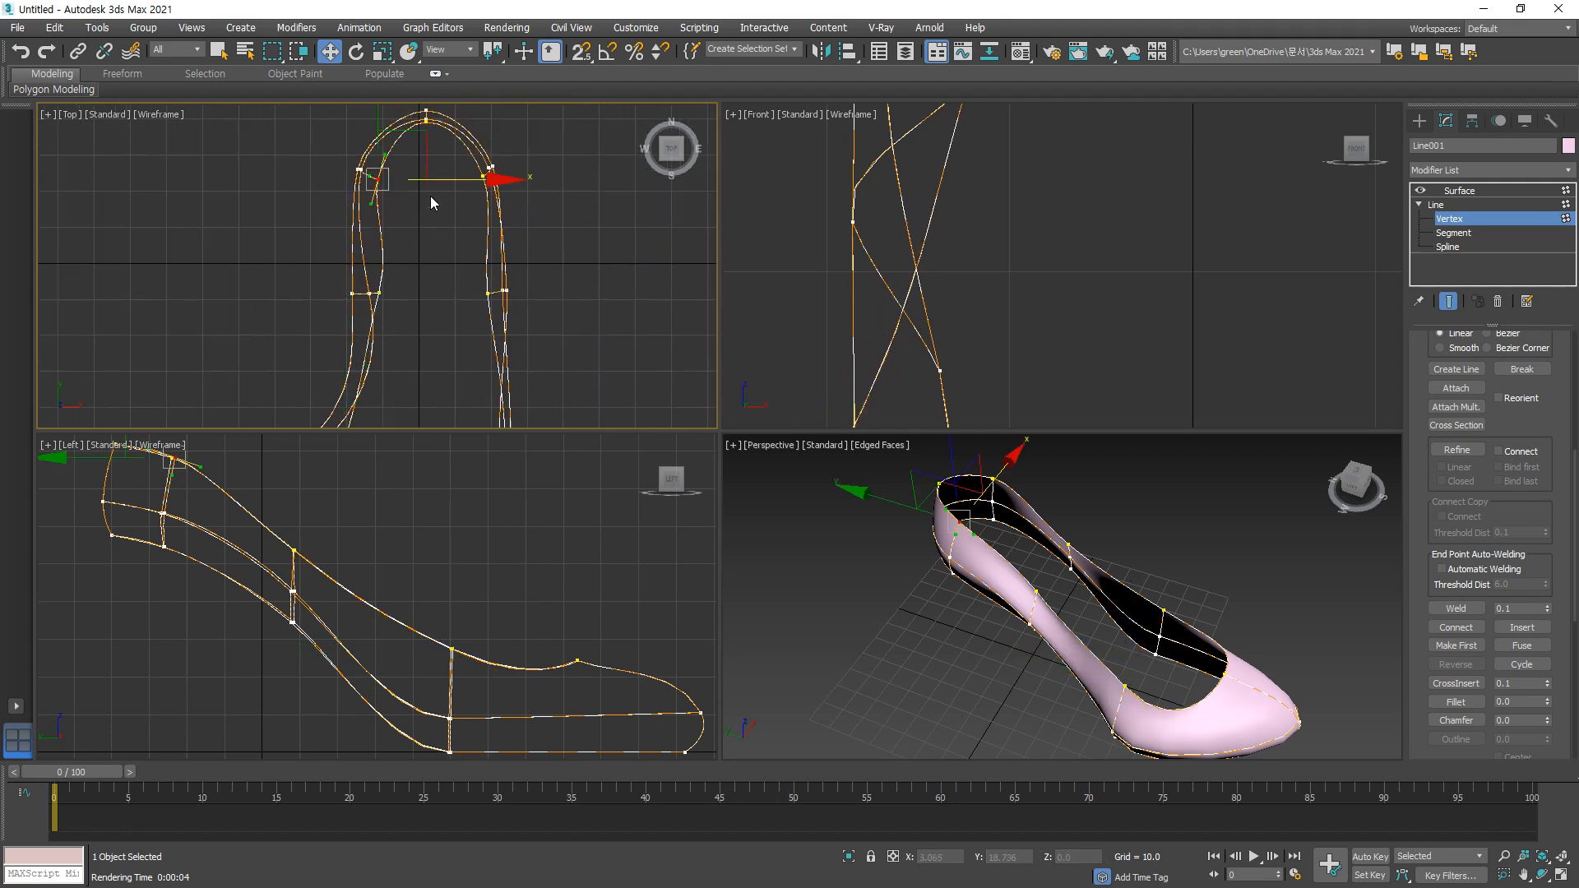
pyautogui.click(438, 143)
# Step: Move the rim vertex at the back of the heel slightly forward and the positive-X heel rim vertex slightly inward
pyautogui.scroll(5, 427, 196)
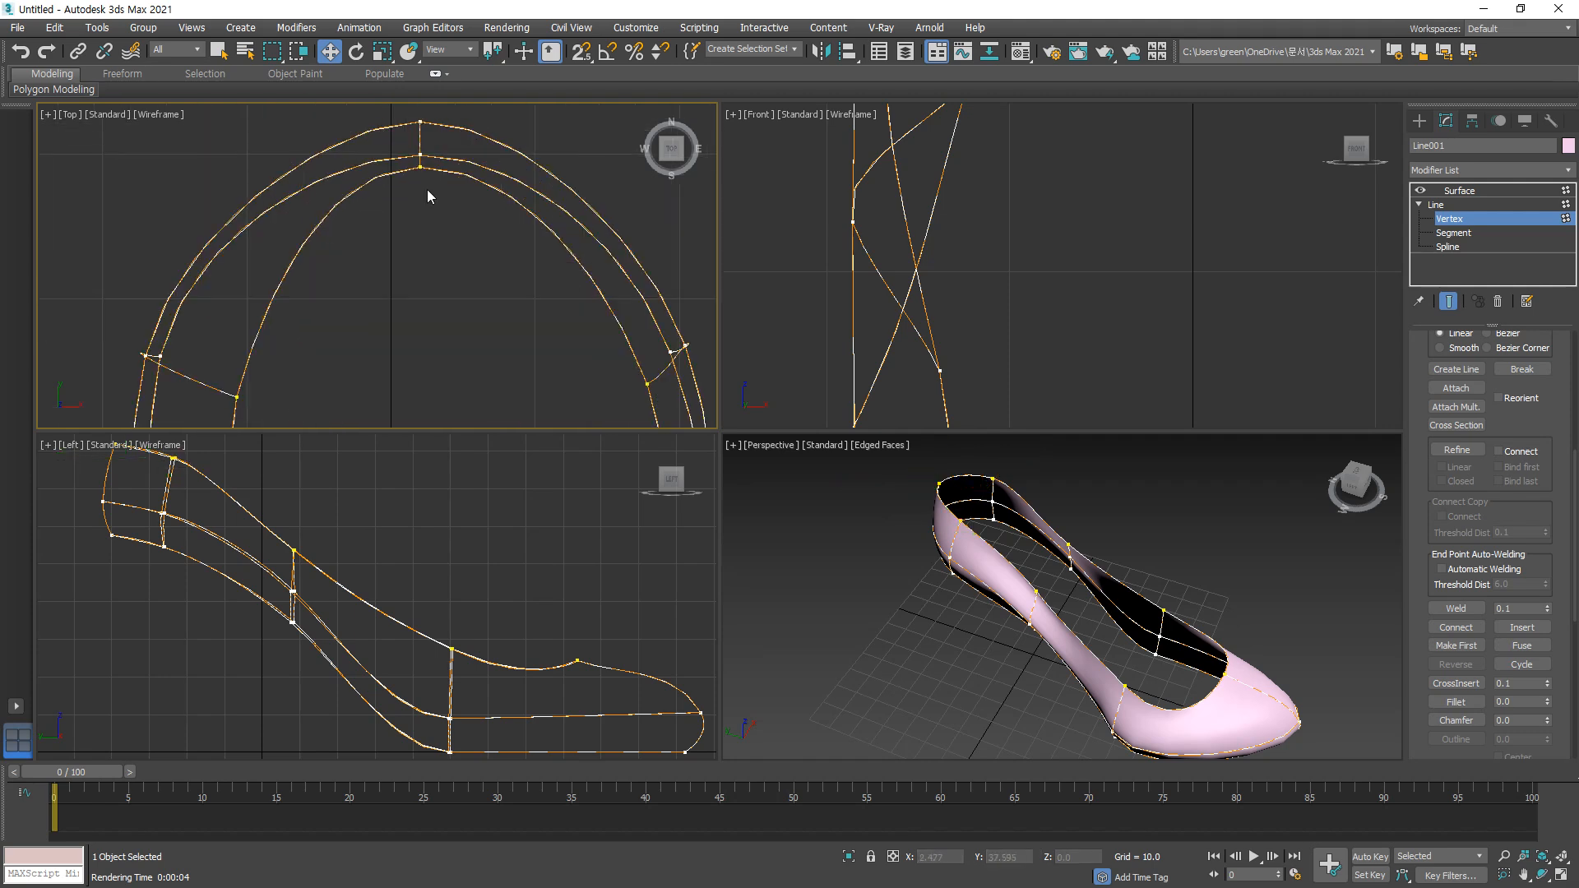
pyautogui.click(417, 169)
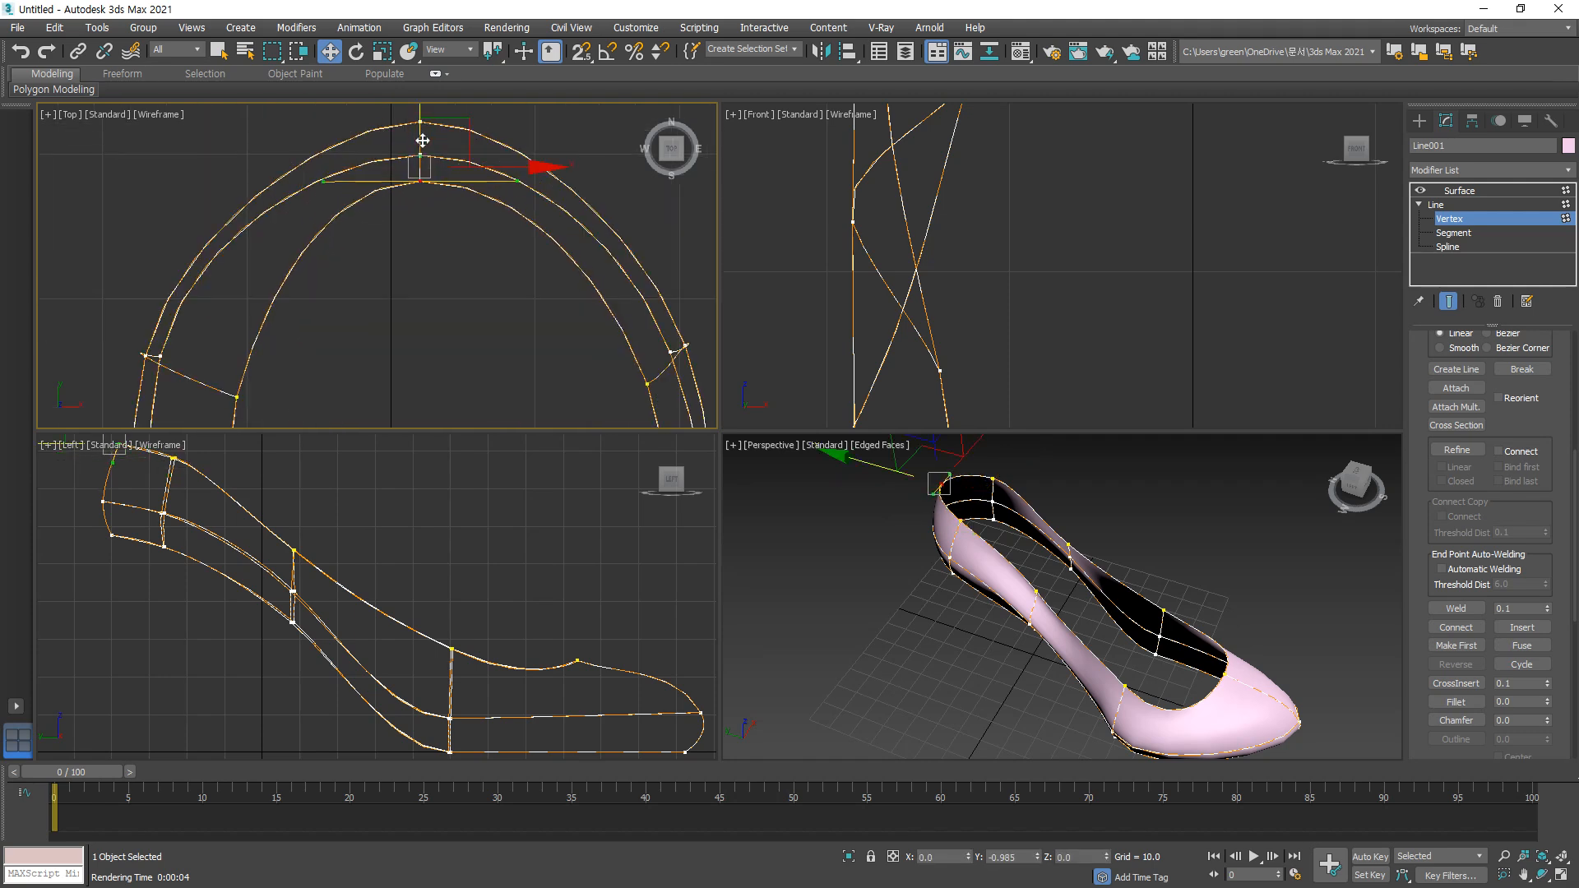
pyautogui.scroll(-3, 447, 245)
pyautogui.moveTo(448, 245); pyautogui.dragTo(467, 200, button='middle')
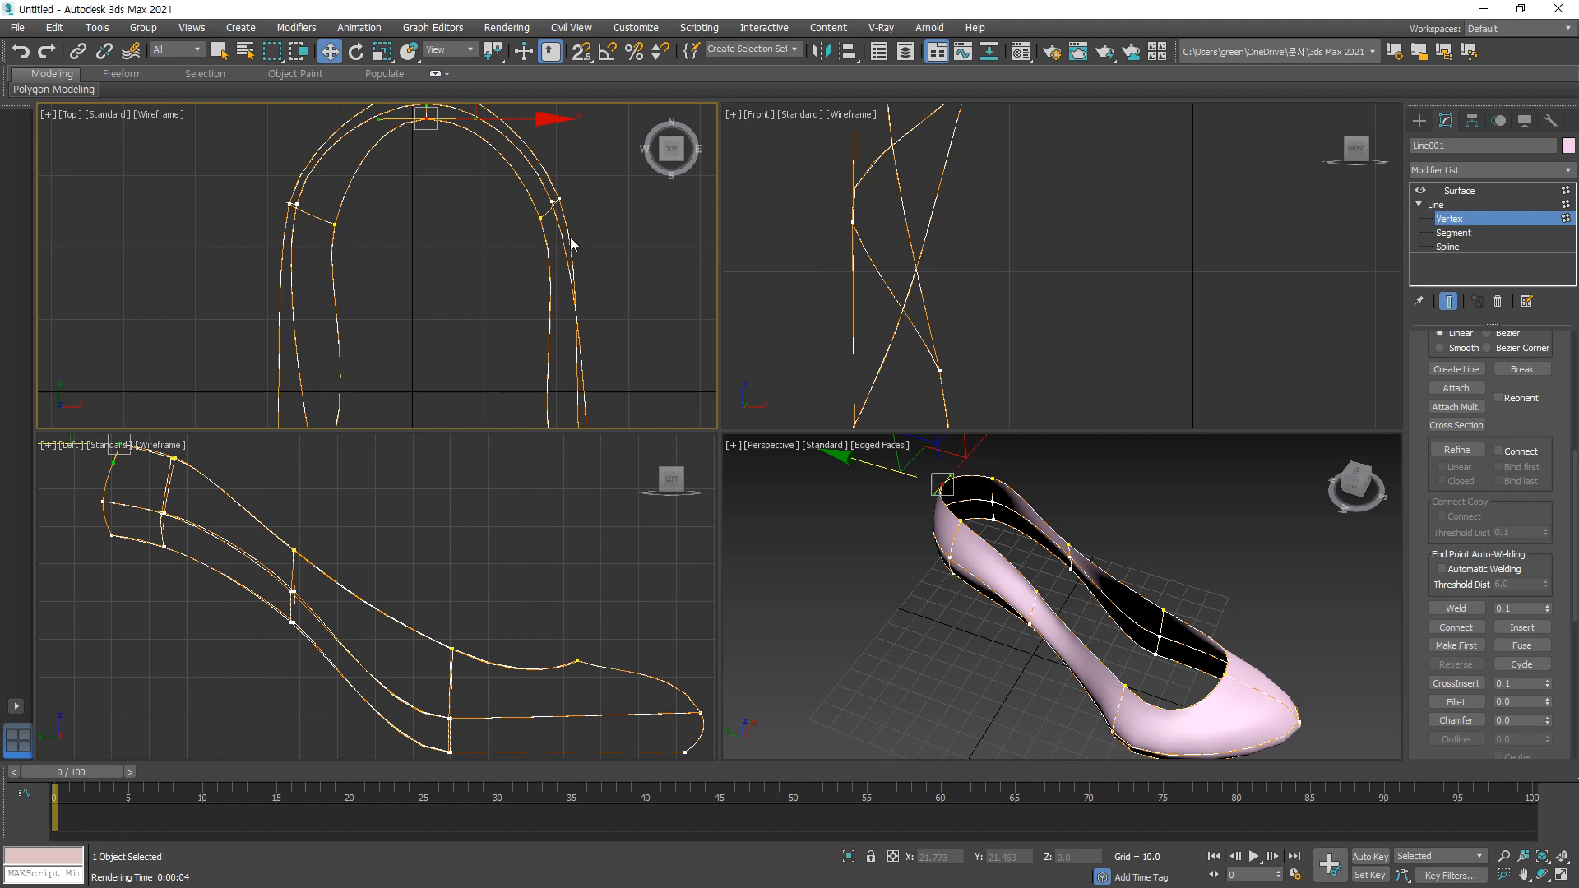
pyautogui.click(541, 219)
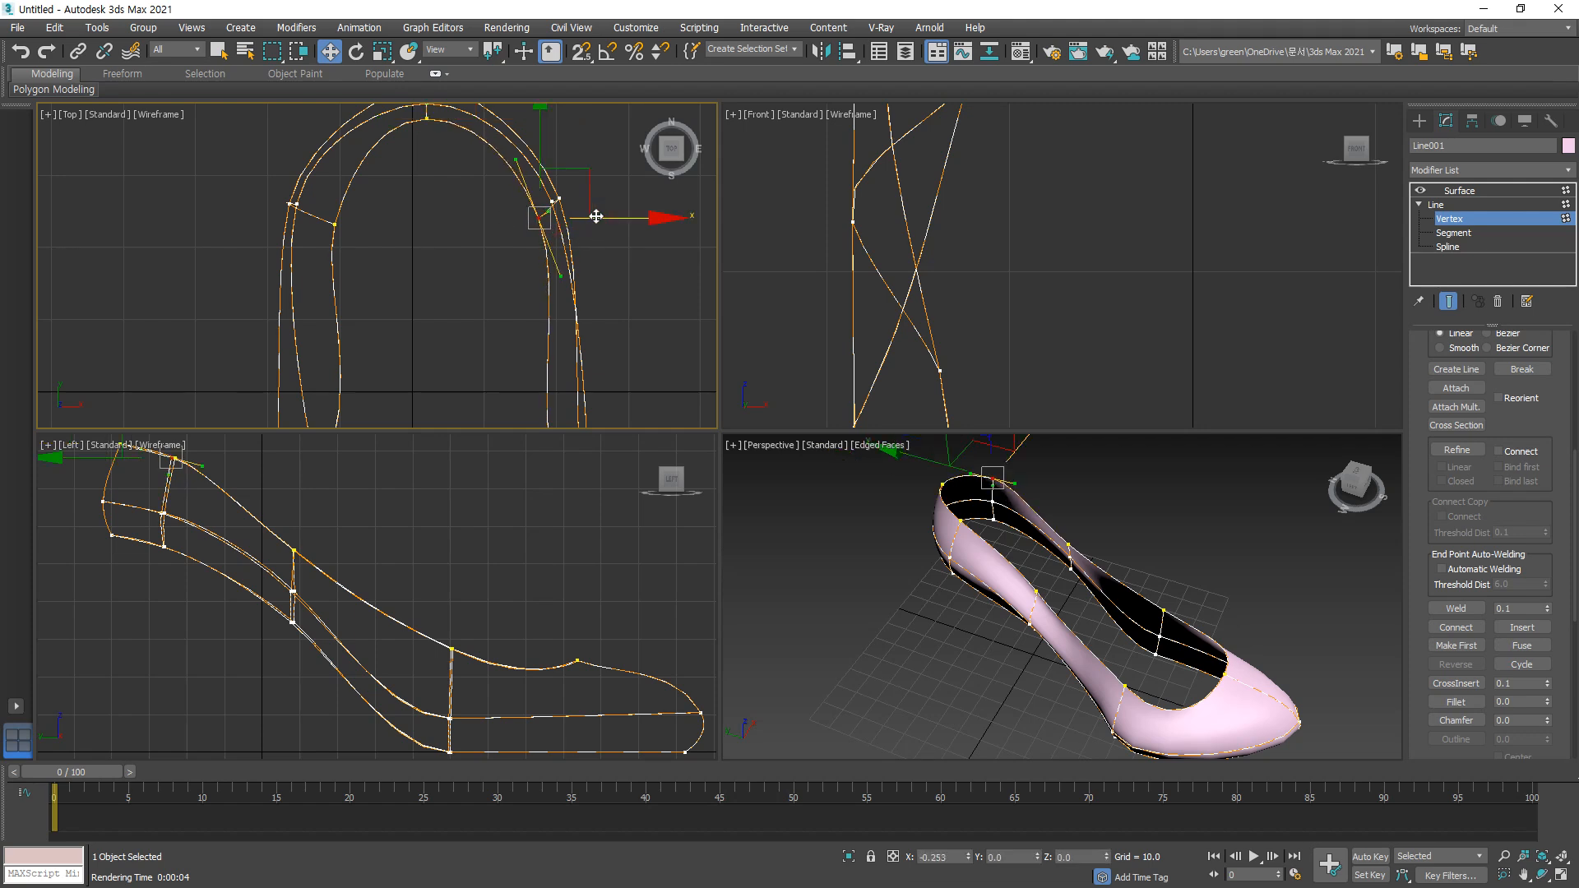
# Step: Move the ball-of-foot rim vertex on the positive-X side inward along X
pyautogui.scroll(-2, 430, 282)
pyautogui.moveTo(431, 283); pyautogui.dragTo(445, 191, button='middle')
pyautogui.scroll(2, 498, 353)
pyautogui.scroll(3, 518, 333)
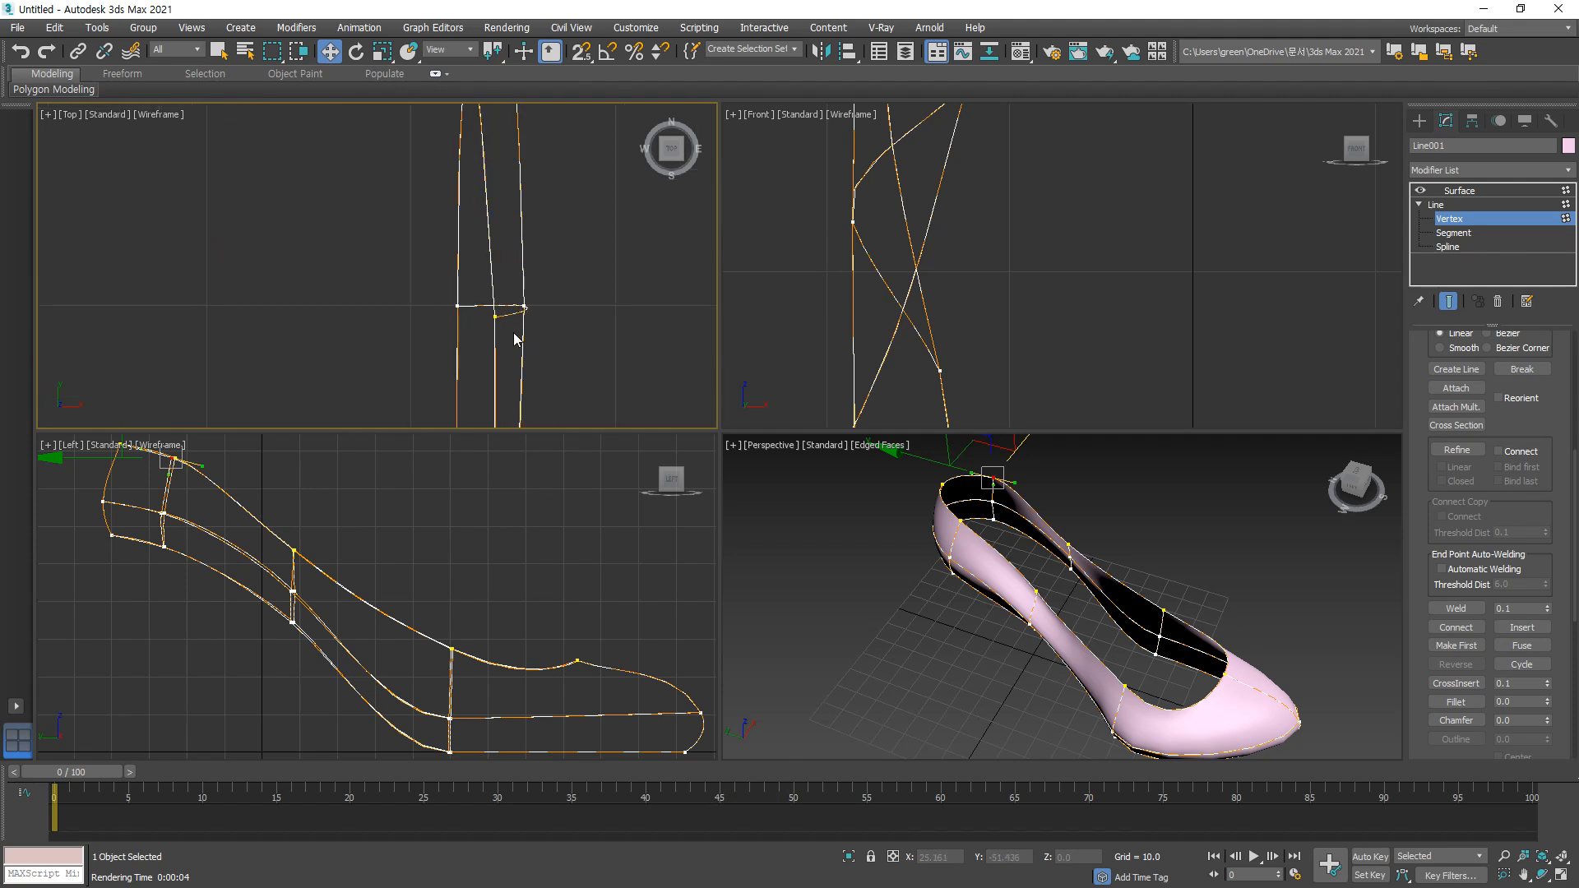
pyautogui.click(492, 312)
pyautogui.moveTo(571, 322); pyautogui.dragTo(511, 345)
# Step: Pull the negative-X Bezier handle of the toe-side opening vertex inward to reshape the front curve of the rim
pyautogui.scroll(-5, 493, 152)
pyautogui.click(357, 408)
pyautogui.moveTo(239, 402)
pyautogui.mouseDown()
pyautogui.moveTo(232, 414)
pyautogui.moveTo(254, 409)
pyautogui.mouseUp()
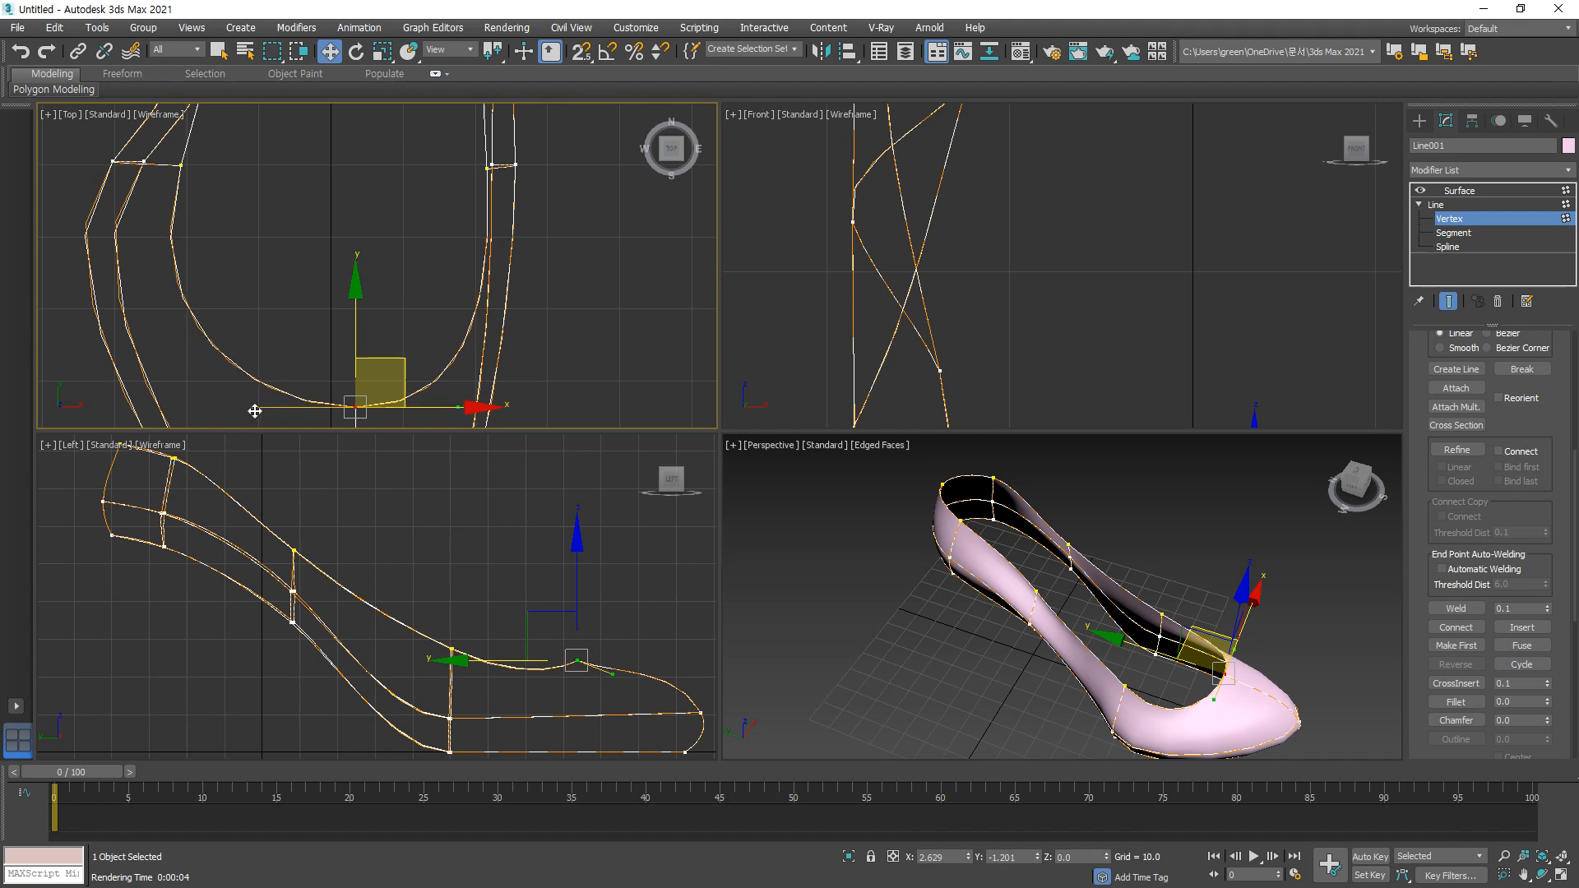
pyautogui.click(317, 268)
# Step: Move the middle and bottom arch vertices on the negative-X side back to line up with their opposite vertices in the side view
pyautogui.scroll(-2, 316, 265)
pyautogui.scroll(-2, 316, 265)
pyautogui.scroll(6, 310, 617)
pyautogui.click(233, 498)
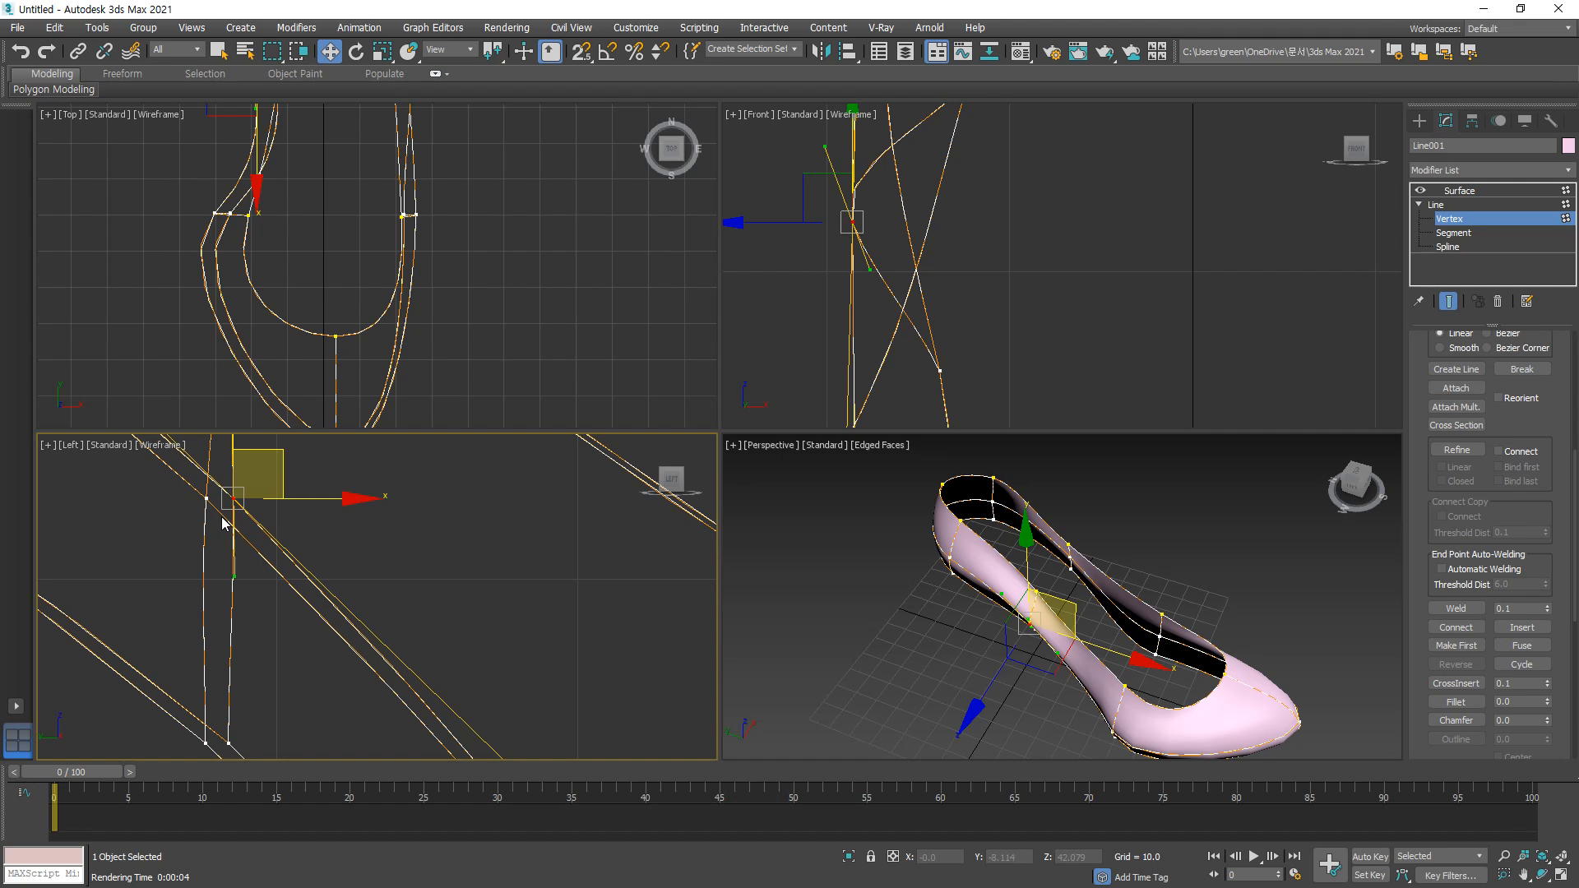
pyautogui.moveTo(284, 473); pyautogui.dragTo(269, 475)
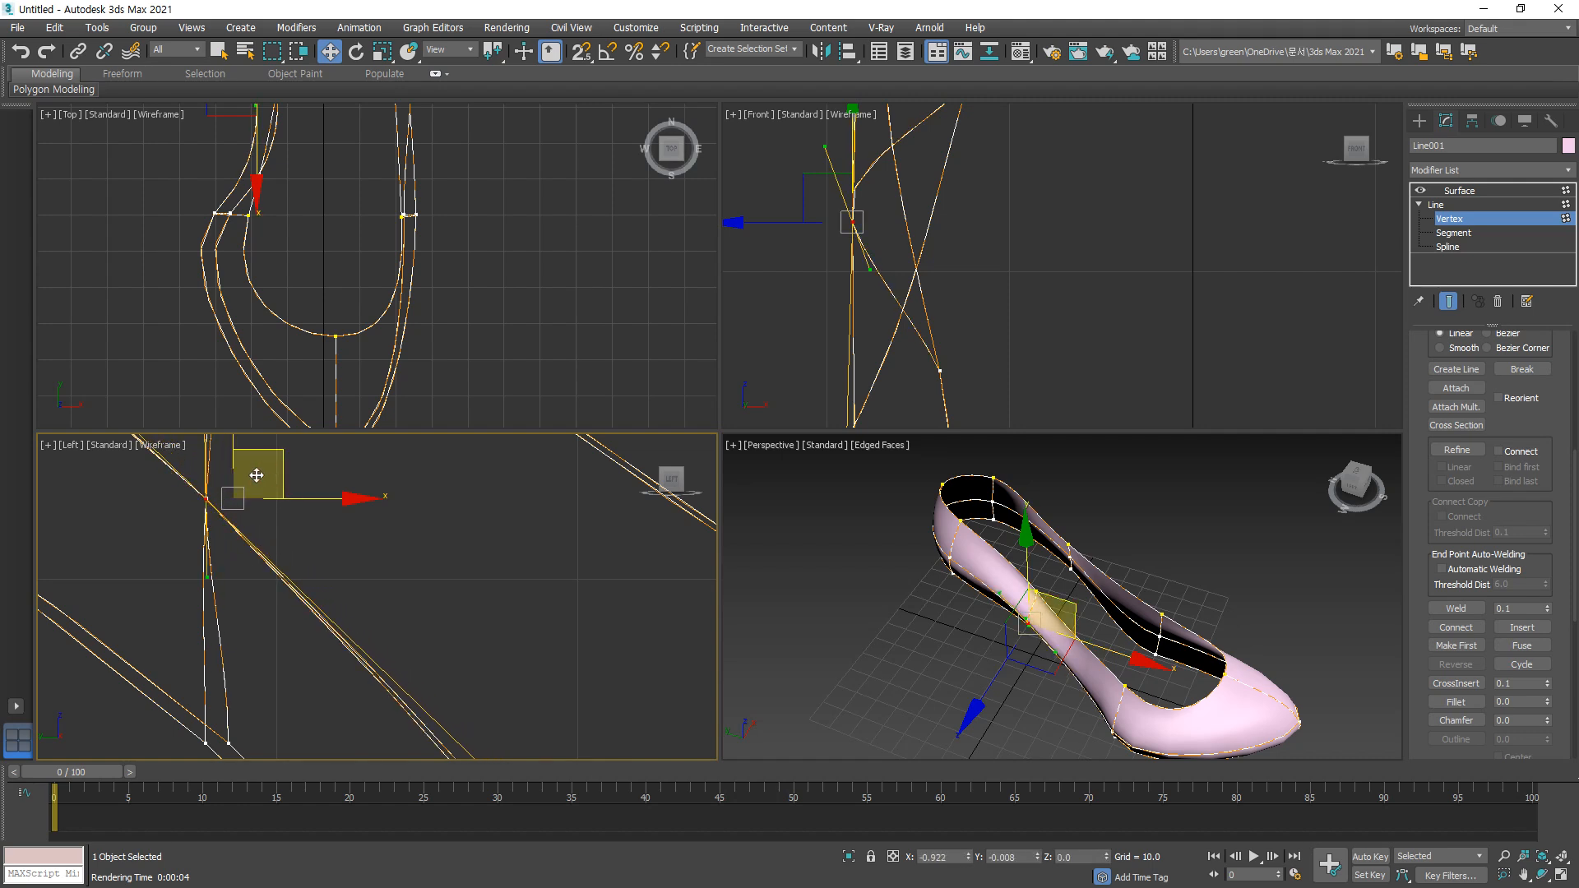
pyautogui.moveTo(247, 732); pyautogui.dragTo(405, 585, button='middle')
pyautogui.click(389, 595)
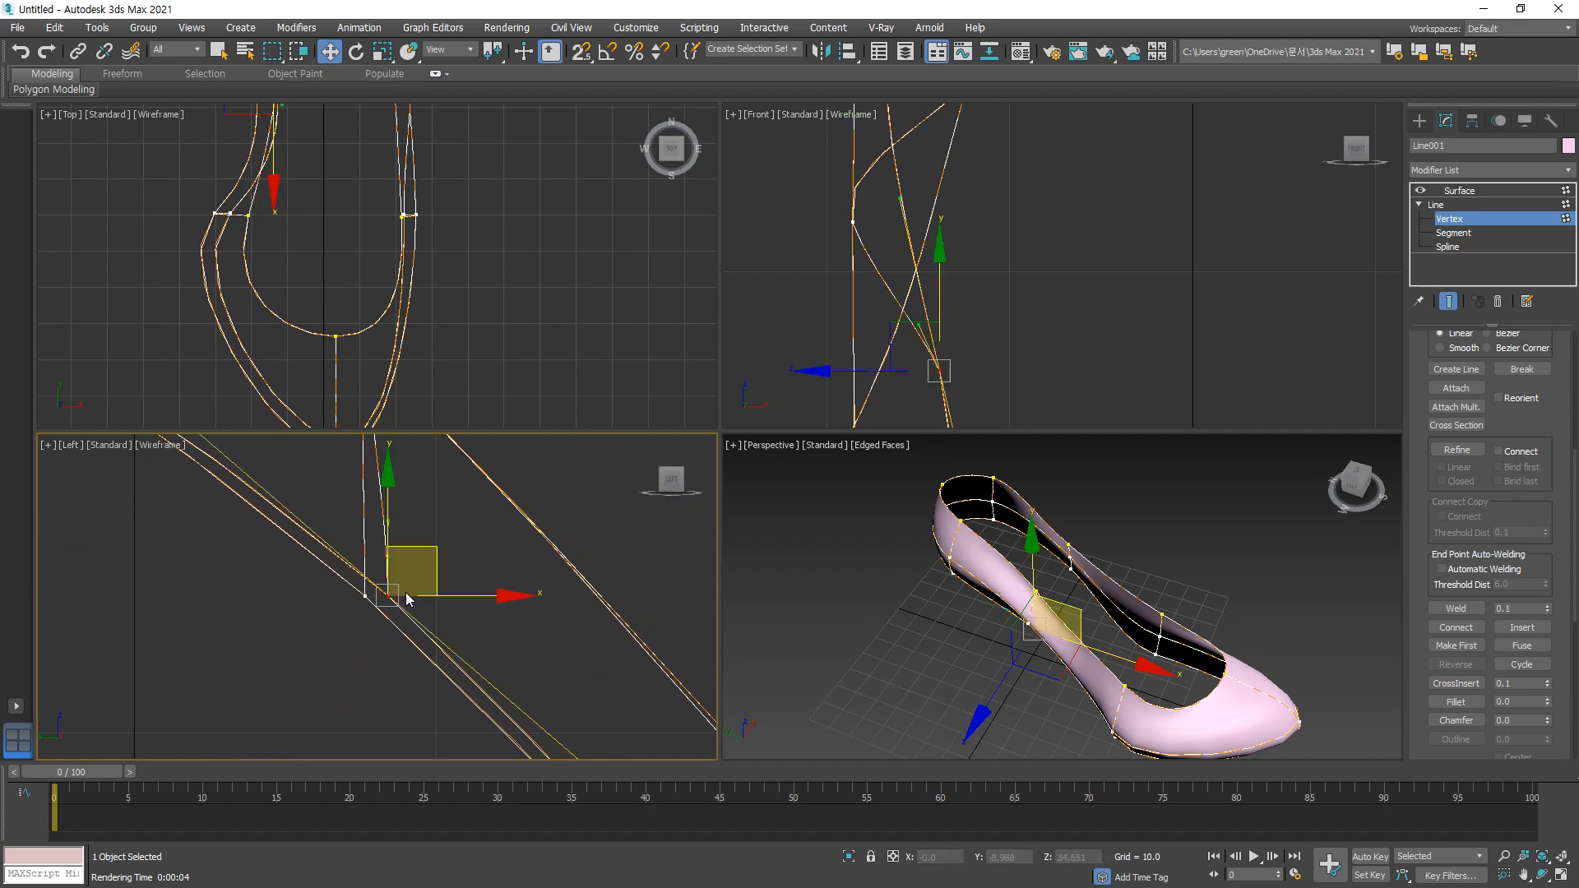
pyautogui.moveTo(435, 565); pyautogui.dragTo(382, 571)
pyautogui.click(352, 638)
pyautogui.scroll(-4, 380, 505)
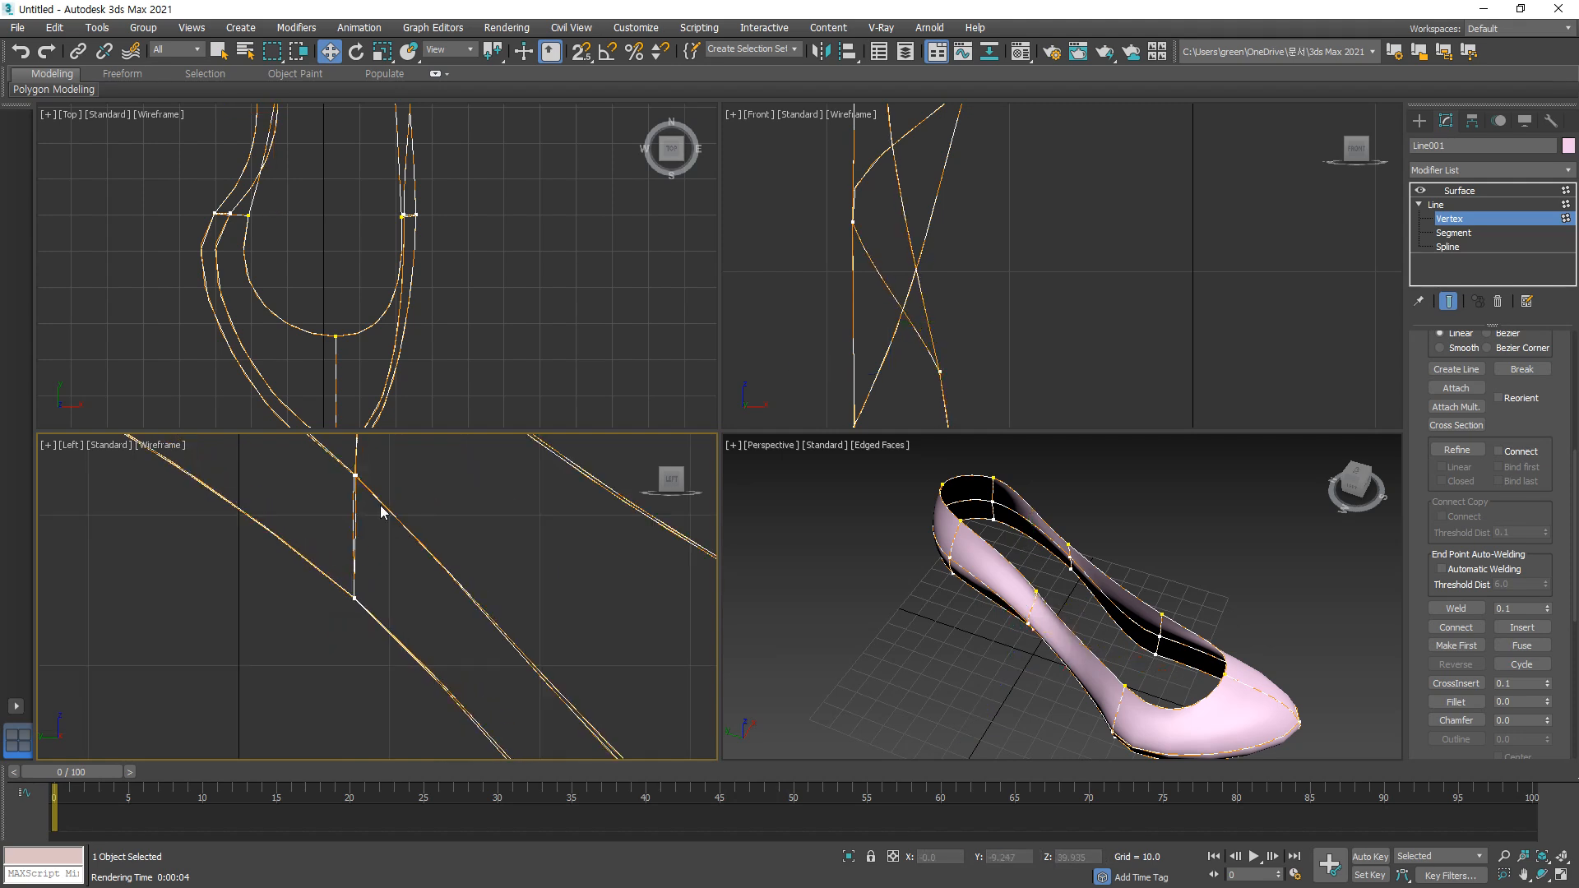
# Step: Line up the middle vertex of the heel cross-section on the negative-X side with its opposite vertex in the side view
pyautogui.scroll(-6, 380, 526)
pyautogui.scroll(3, 345, 562)
pyautogui.scroll(4, 338, 498)
pyautogui.click(374, 496)
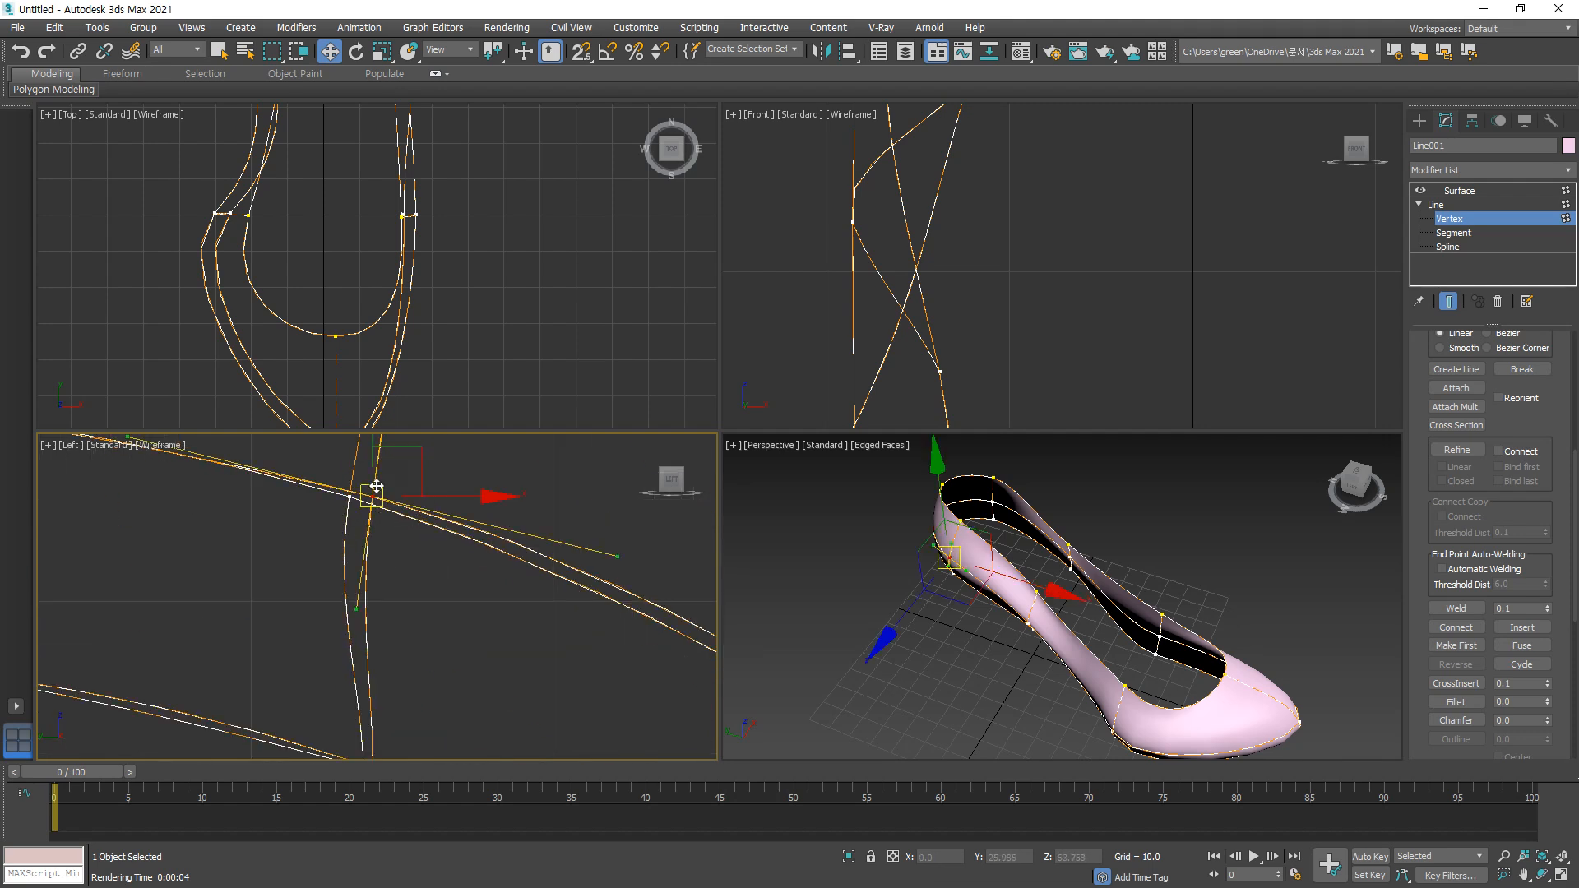
pyautogui.moveTo(420, 467); pyautogui.dragTo(396, 467)
# Step: Line up the bottom vertex of the heel cross-section on the negative-X side with its opposite vertex in the side view
pyautogui.scroll(-3, 388, 560)
pyautogui.click(346, 603)
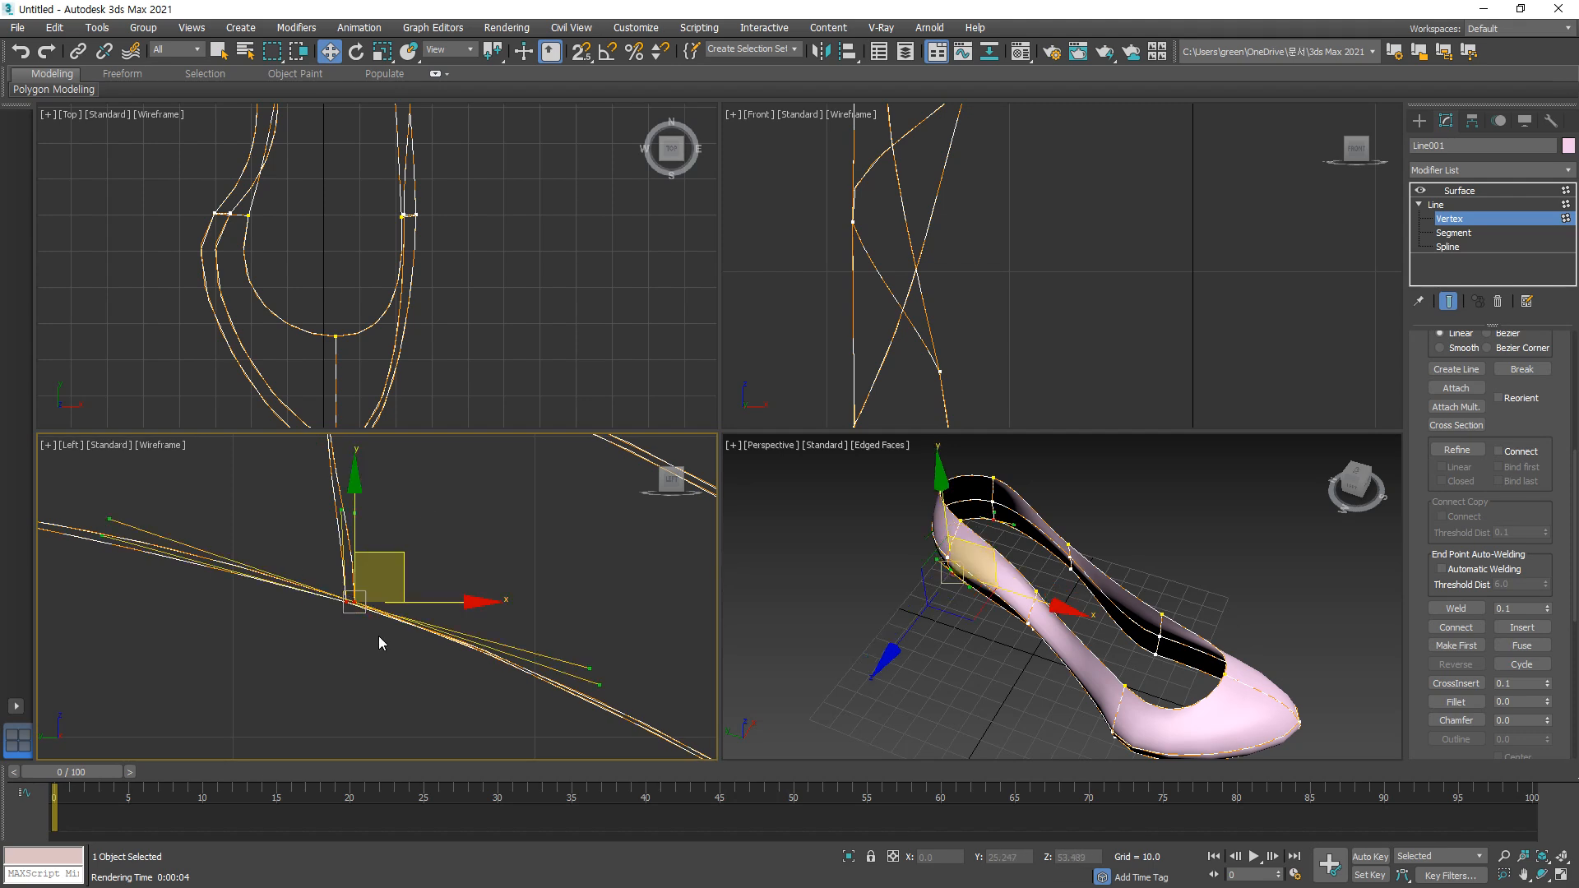
pyautogui.click(357, 591)
pyautogui.moveTo(357, 639); pyautogui.dragTo(357, 639)
pyautogui.moveTo(400, 586)
pyautogui.mouseDown()
pyautogui.moveTo(426, 546)
pyautogui.moveTo(411, 608)
pyautogui.mouseUp()
pyautogui.scroll(5, 398, 590)
pyautogui.moveTo(436, 509); pyautogui.dragTo(423, 510)
pyautogui.scroll(-5, 423, 511)
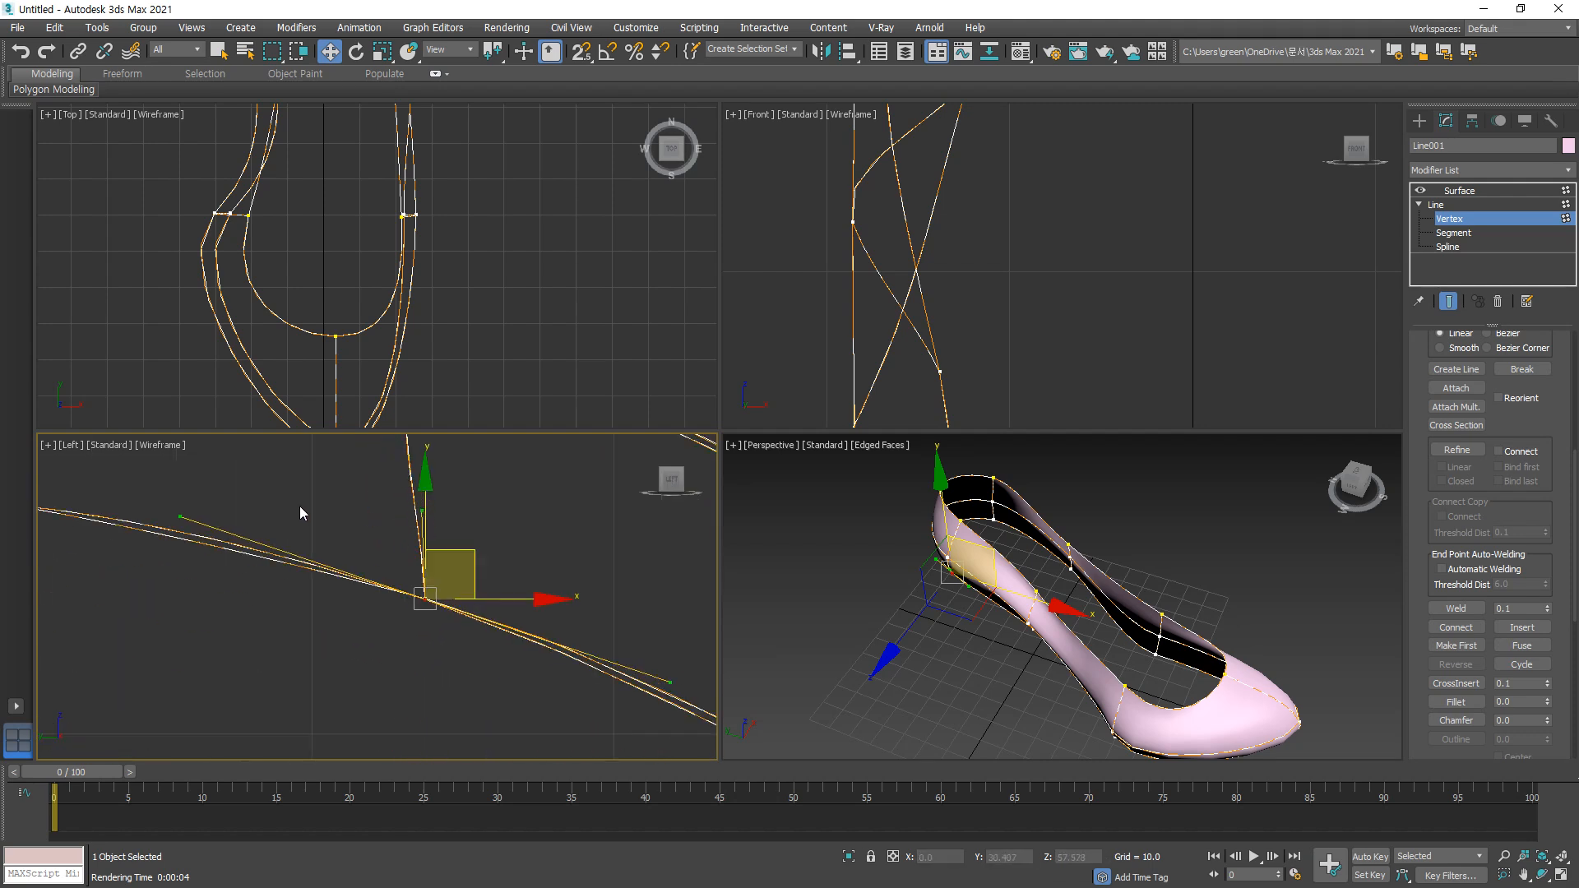
# Step: Raise the rear Bezier handle of the bottom heel vertex to match the lower edge curves in the side view
pyautogui.scroll(-3, 301, 508)
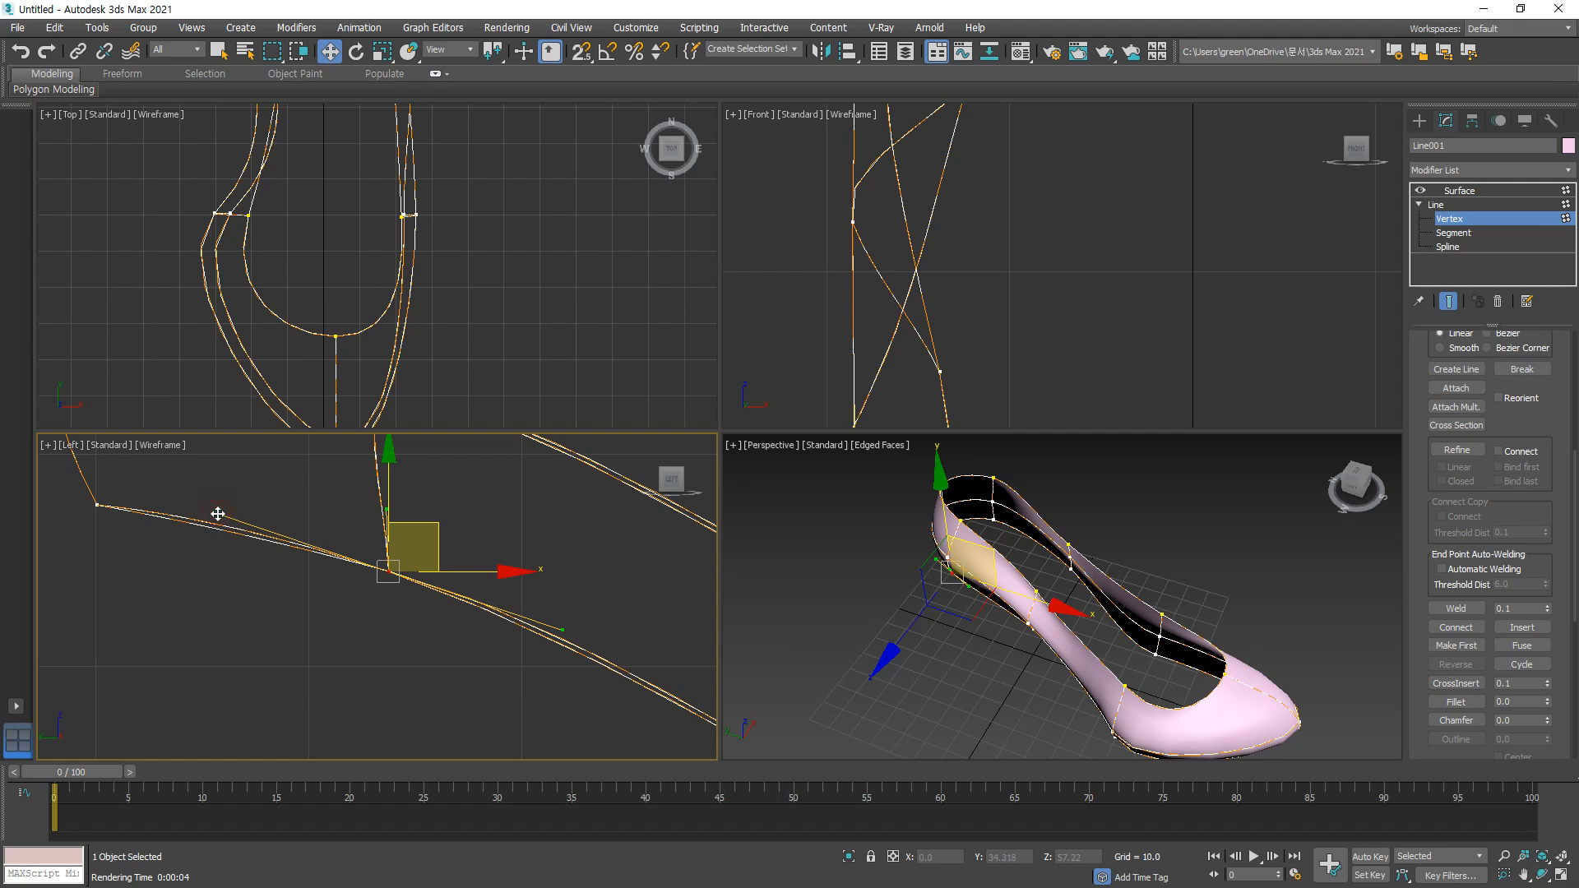
pyautogui.click(371, 610)
pyautogui.click(388, 569)
pyautogui.scroll(4, 232, 522)
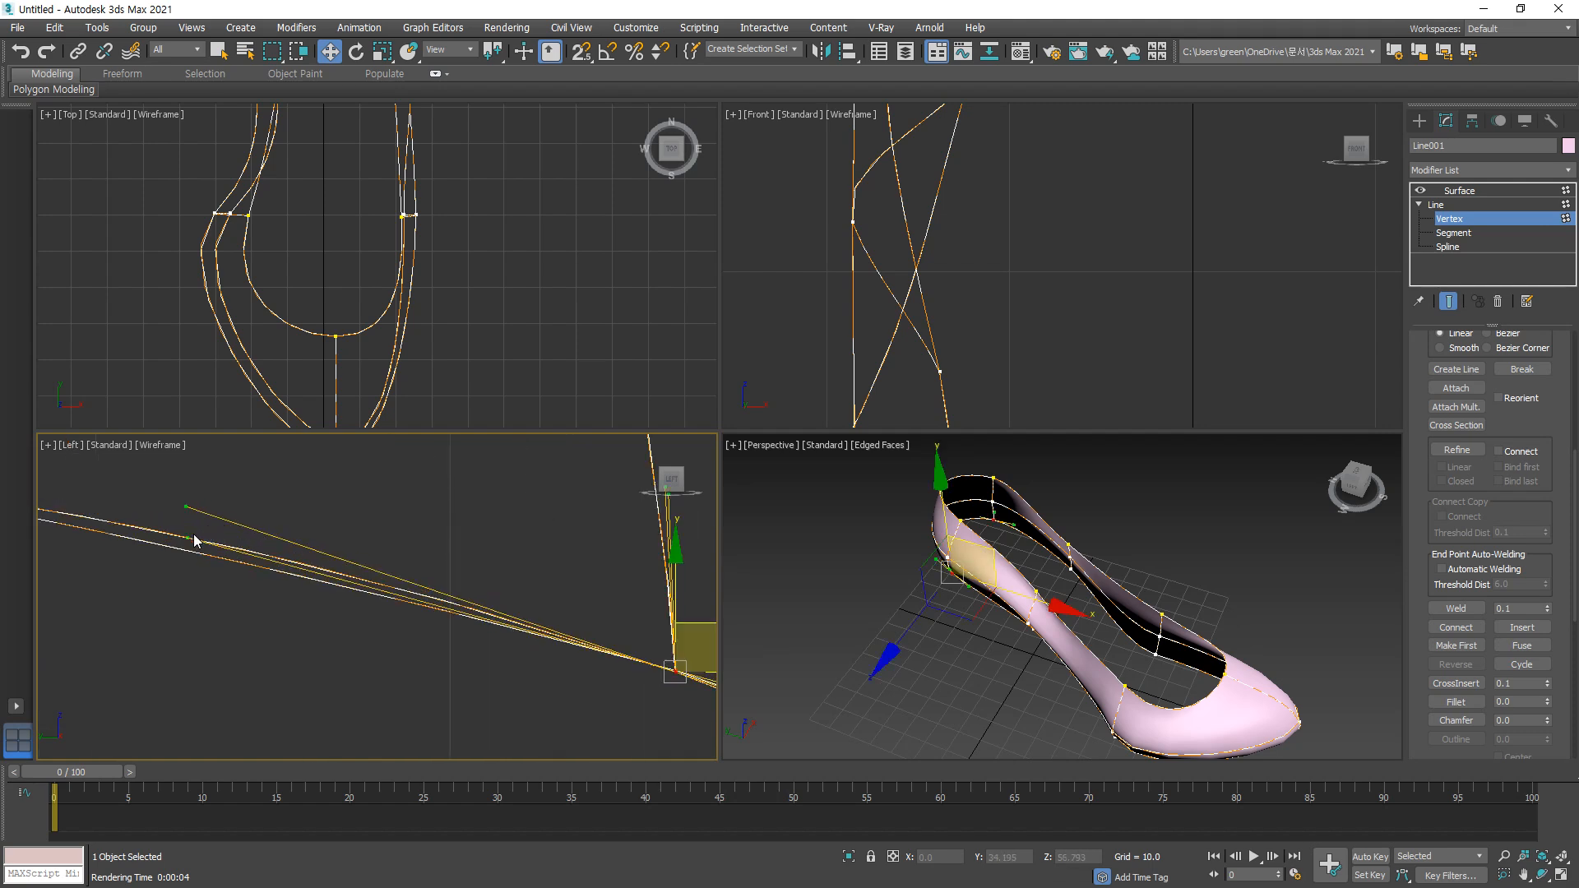
pyautogui.moveTo(188, 538); pyautogui.dragTo(184, 507)
pyautogui.scroll(-4, 183, 508)
pyautogui.moveTo(332, 546); pyautogui.dragTo(398, 565, button='middle')
pyautogui.click(420, 478)
# Step: Fine-tune the bottom arch vertex on the negative-X side to match the lower edge curves in the side view
pyautogui.moveTo(391, 455); pyautogui.dragTo(405, 532, button='middle')
pyautogui.click(470, 571)
pyautogui.moveTo(519, 502); pyautogui.dragTo(600, 467)
pyautogui.scroll(-2, 511, 518)
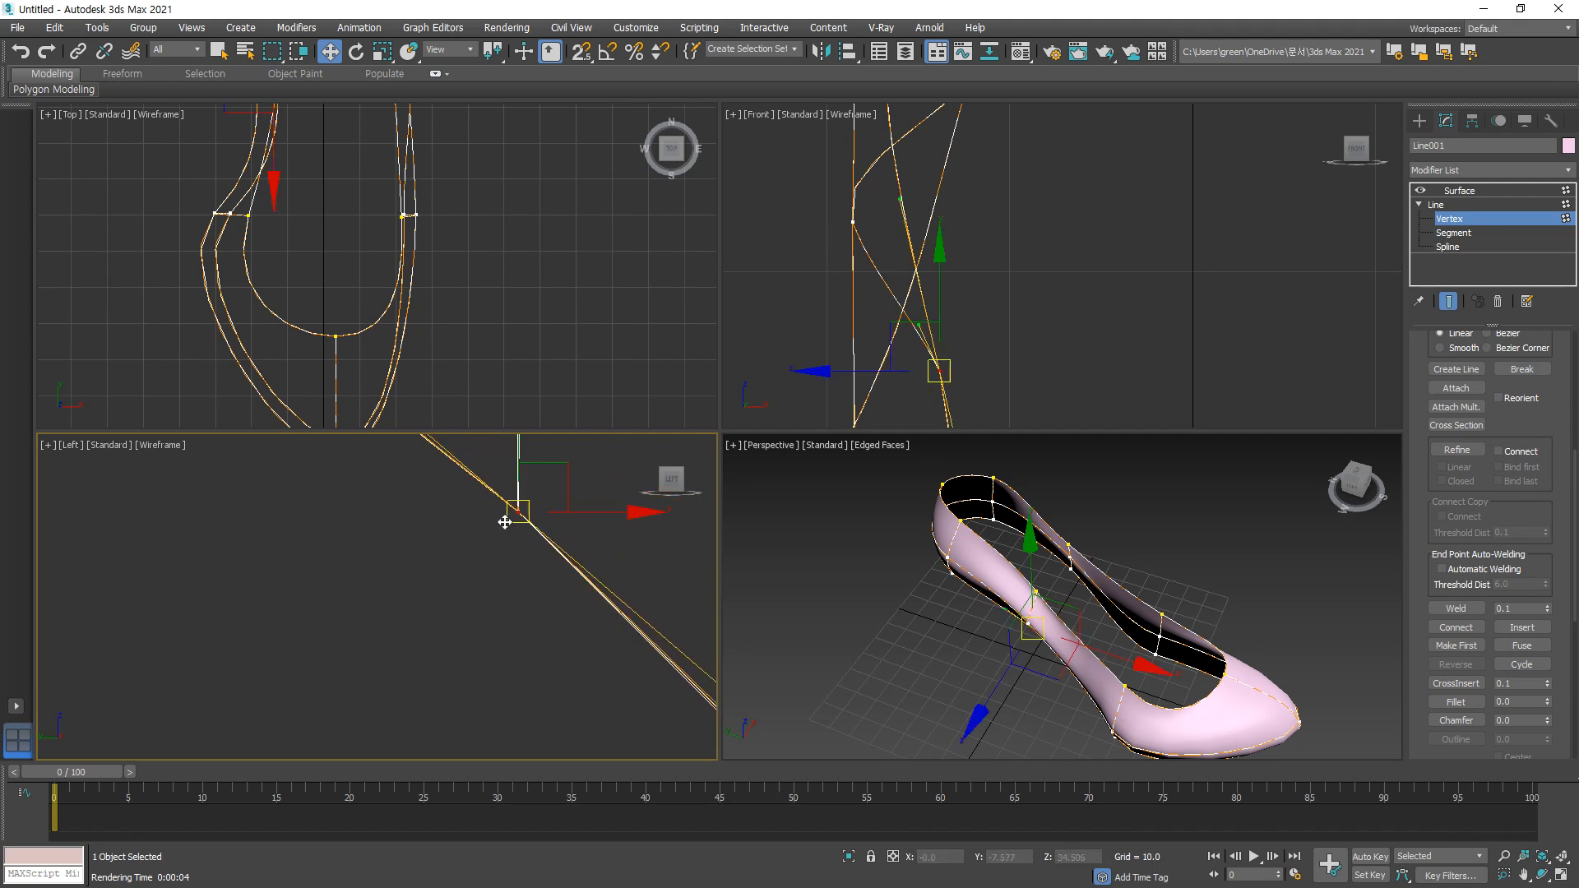
# Step: Move the bottom ball-of-foot vertex on the negative-X side toward the toe to line up with its opposite vertex
pyautogui.scroll(-3, 444, 588)
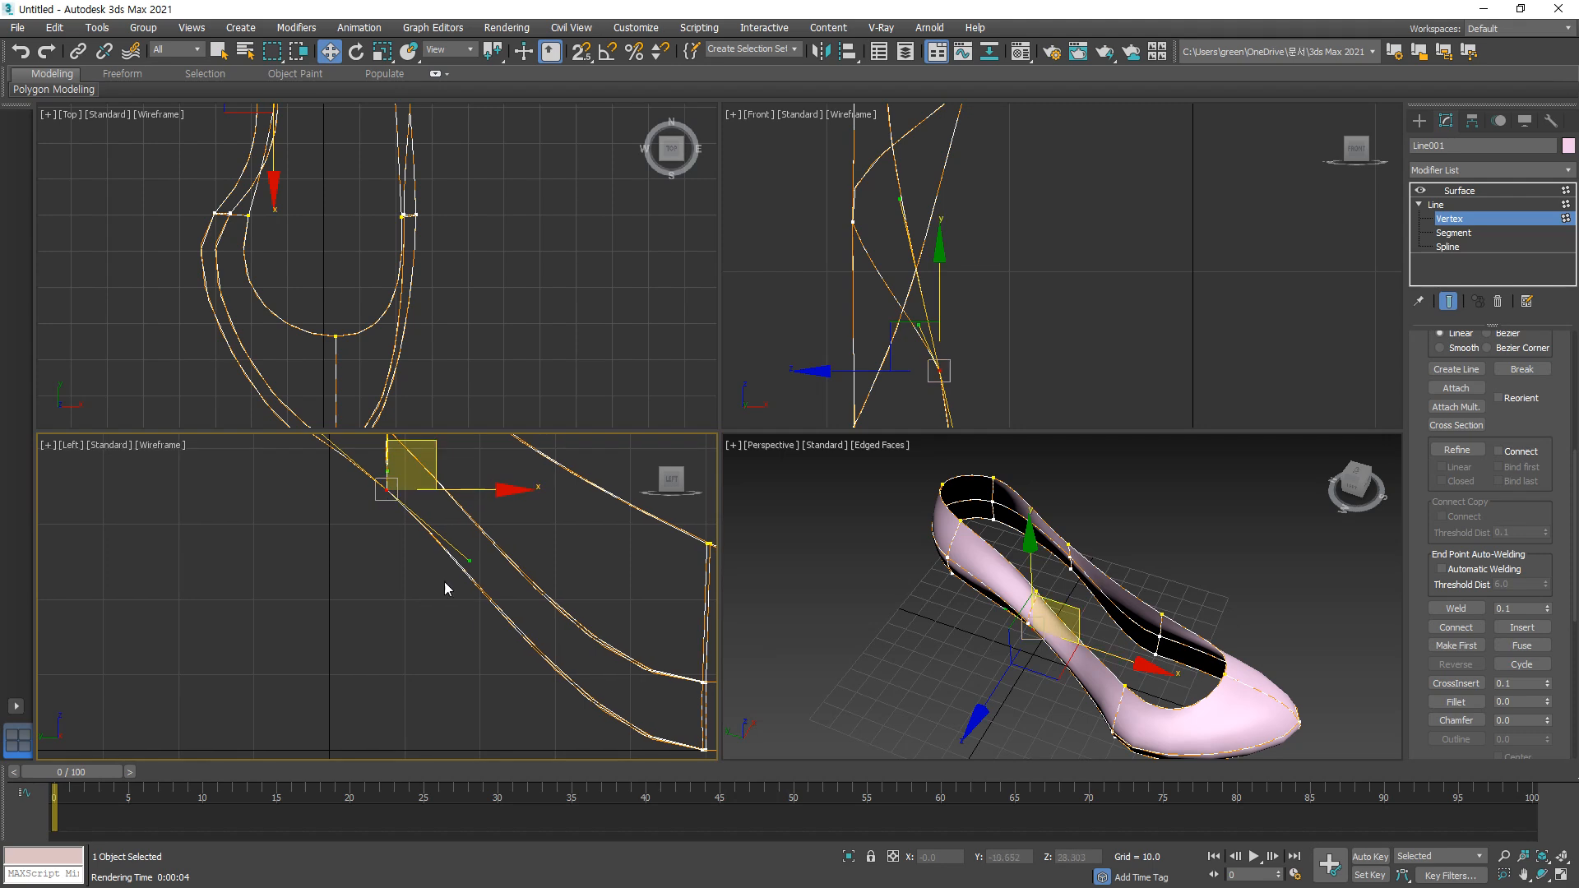
pyautogui.scroll(3, 520, 663)
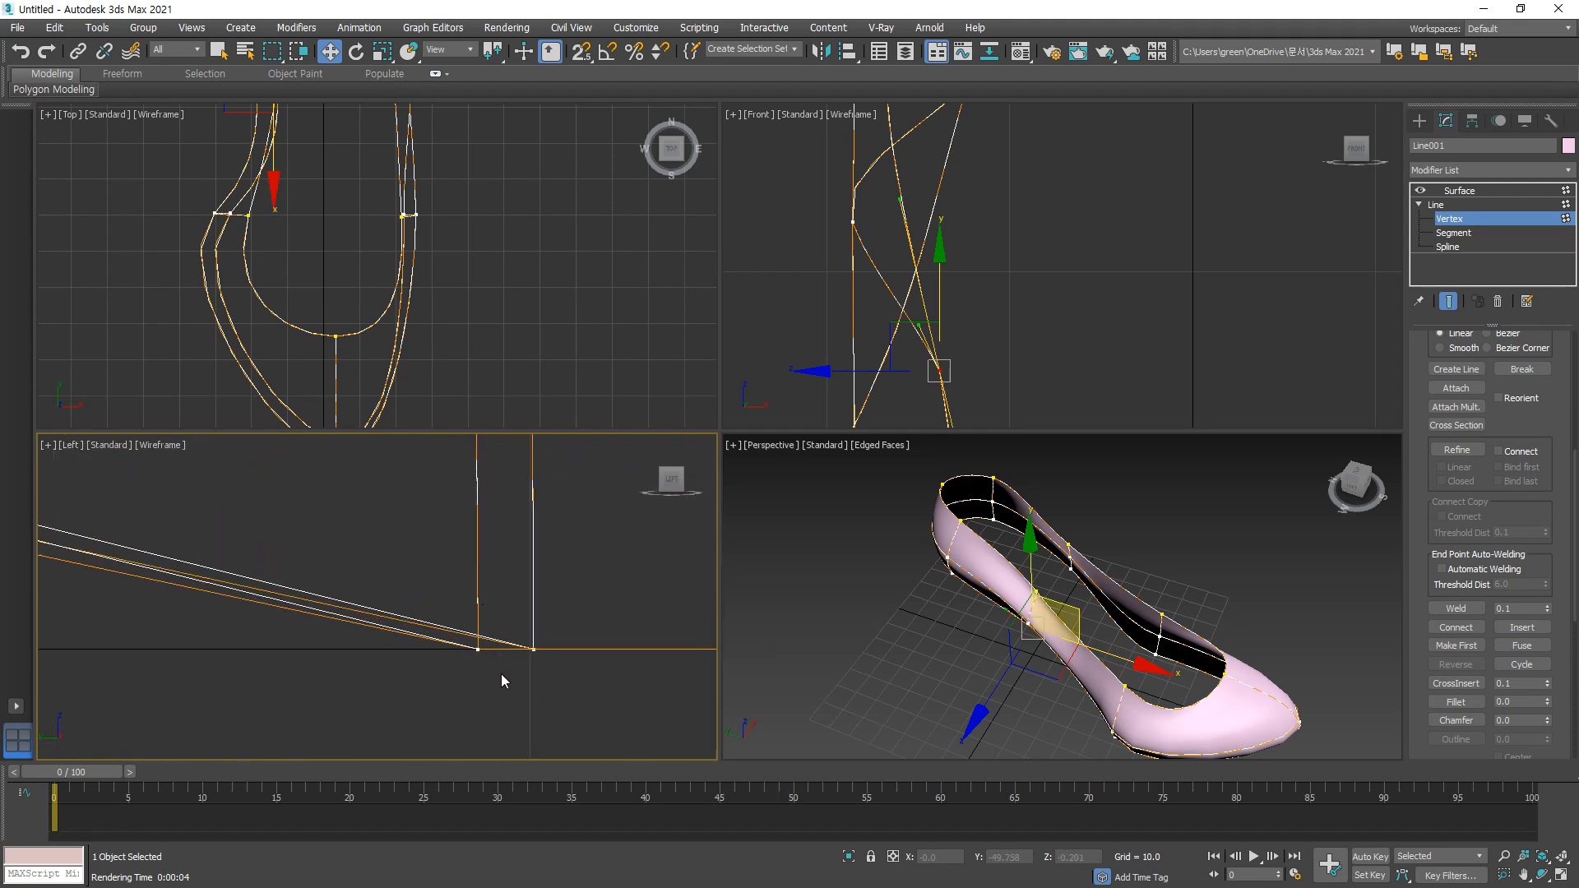
pyautogui.click(479, 649)
pyautogui.moveTo(617, 648); pyautogui.dragTo(636, 647)
pyautogui.scroll(-1, 574, 672)
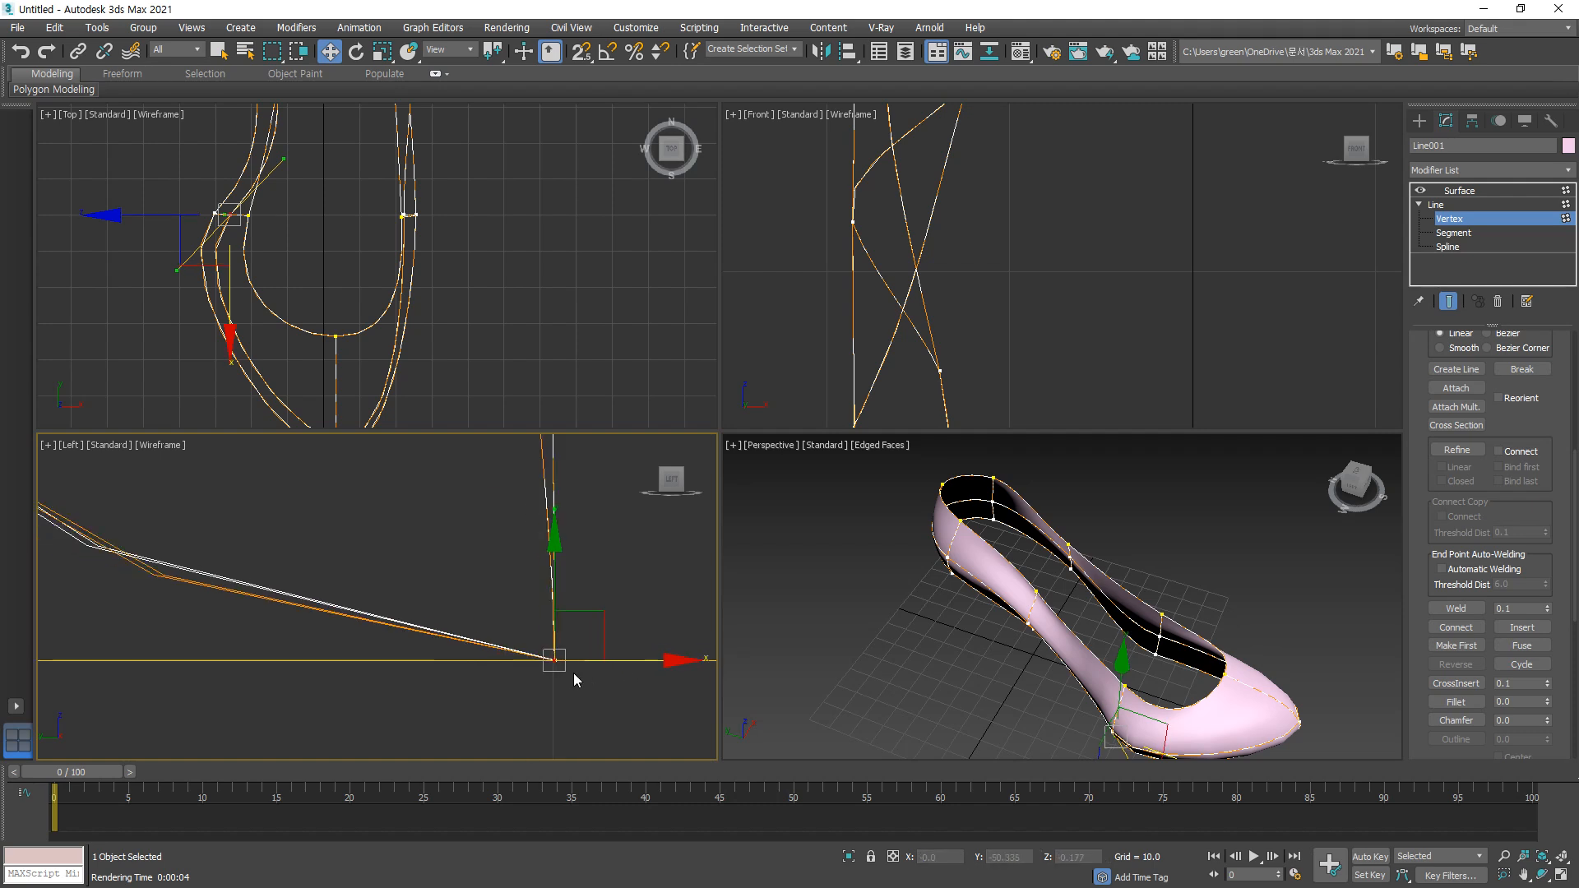
# Step: Line up the middle ball-of-foot vertex on the negative-X side with its opposite vertex in the side view
pyautogui.scroll(-2, 476, 612)
pyautogui.scroll(3, 432, 584)
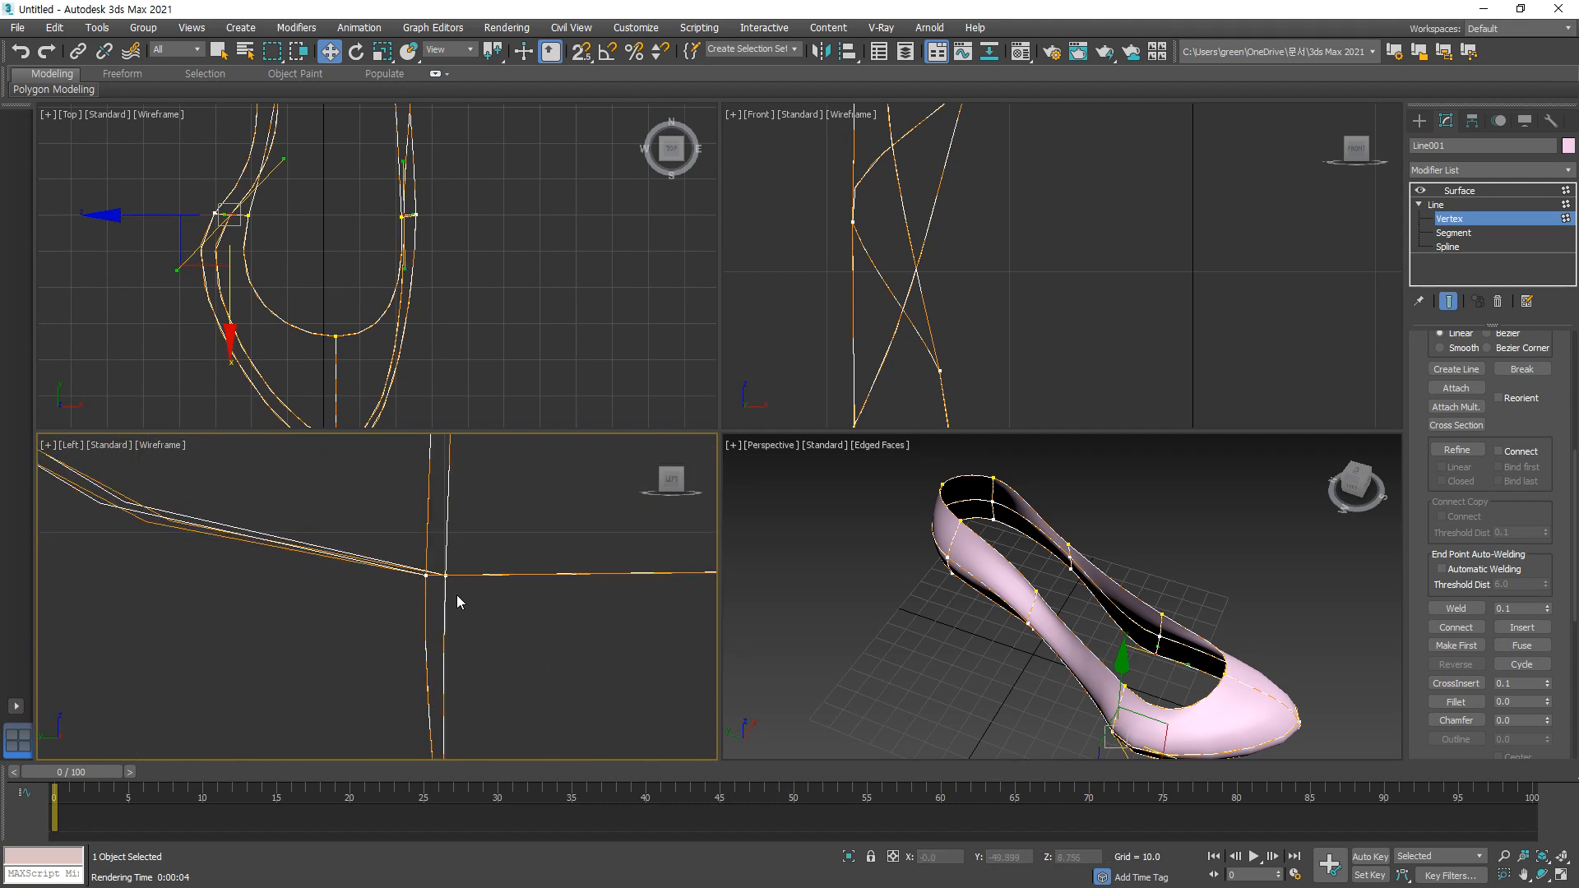
pyautogui.click(444, 570)
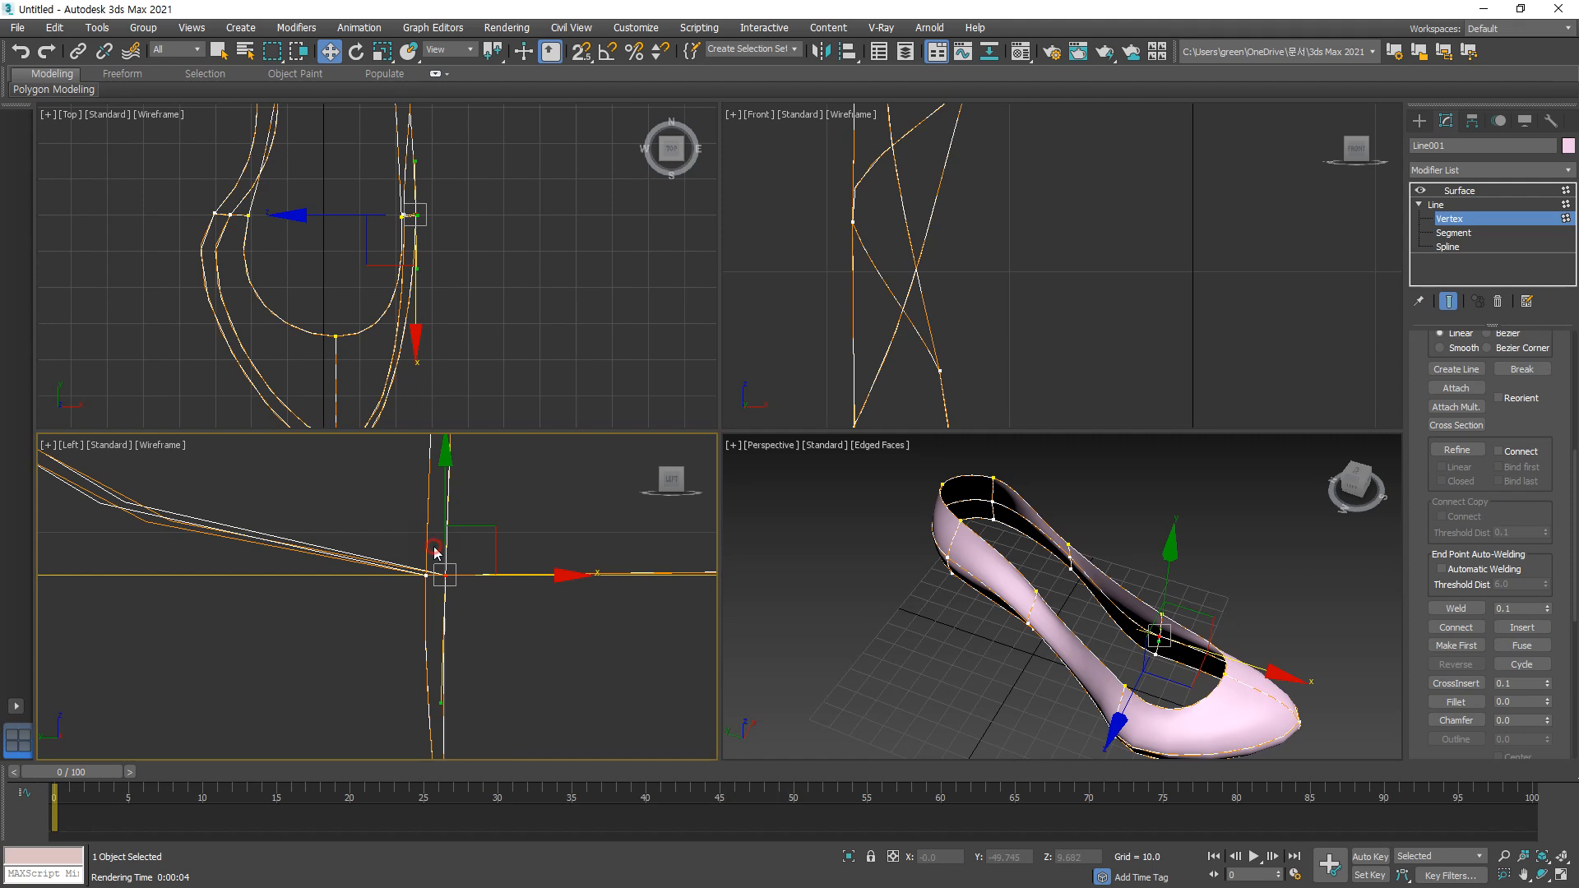
pyautogui.moveTo(434, 551); pyautogui.dragTo(412, 600)
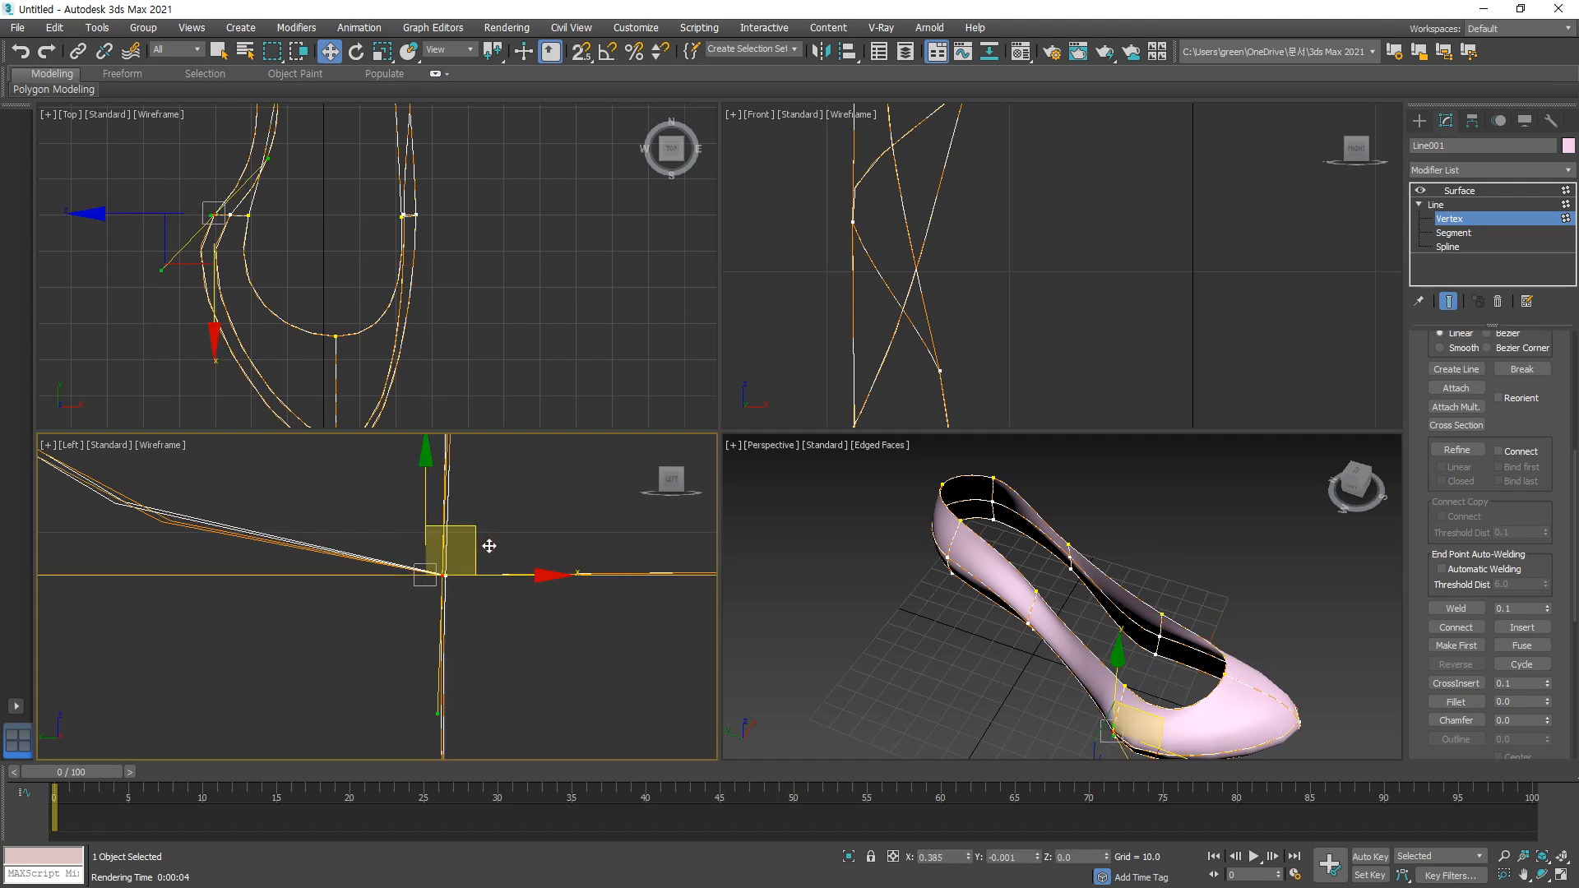
pyautogui.click(496, 630)
# Step: Line up the positive-X heel rim vertex with its opposite vertex in the side view, and adjust its Bezier handle to match
pyautogui.scroll(3, 503, 635)
pyautogui.scroll(-5, 504, 636)
pyautogui.moveTo(343, 562); pyautogui.dragTo(425, 665, button='middle')
pyautogui.scroll(8, 307, 564)
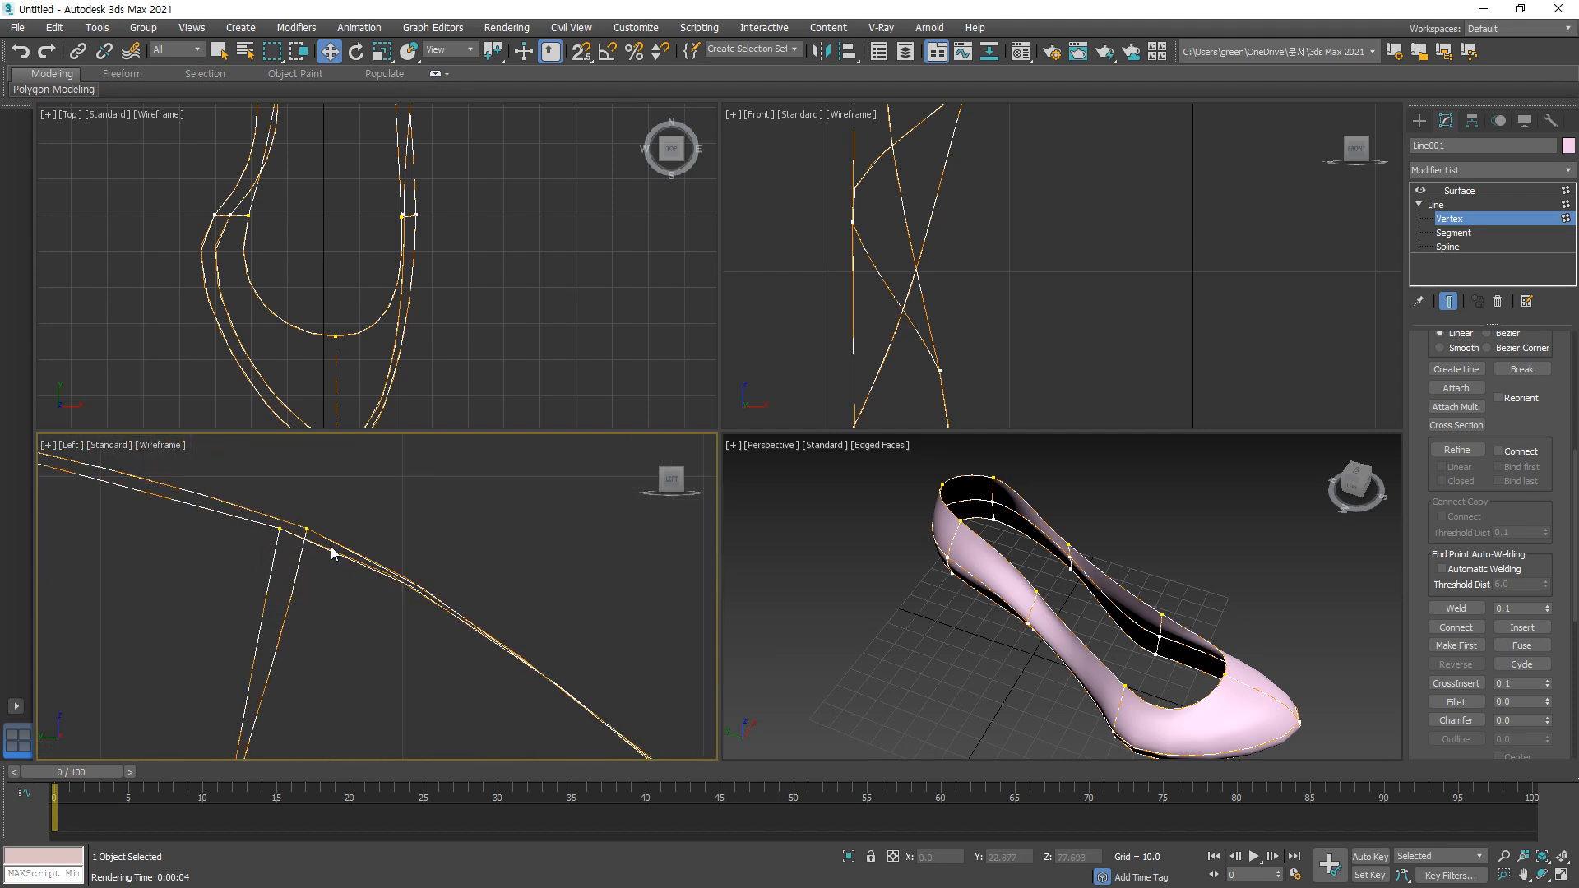
pyautogui.moveTo(288, 556); pyautogui.dragTo(356, 493)
pyautogui.moveTo(552, 595); pyautogui.dragTo(546, 628)
pyautogui.scroll(-4, 539, 629)
pyautogui.moveTo(529, 643); pyautogui.dragTo(376, 540, button='middle')
pyautogui.scroll(5, 580, 574)
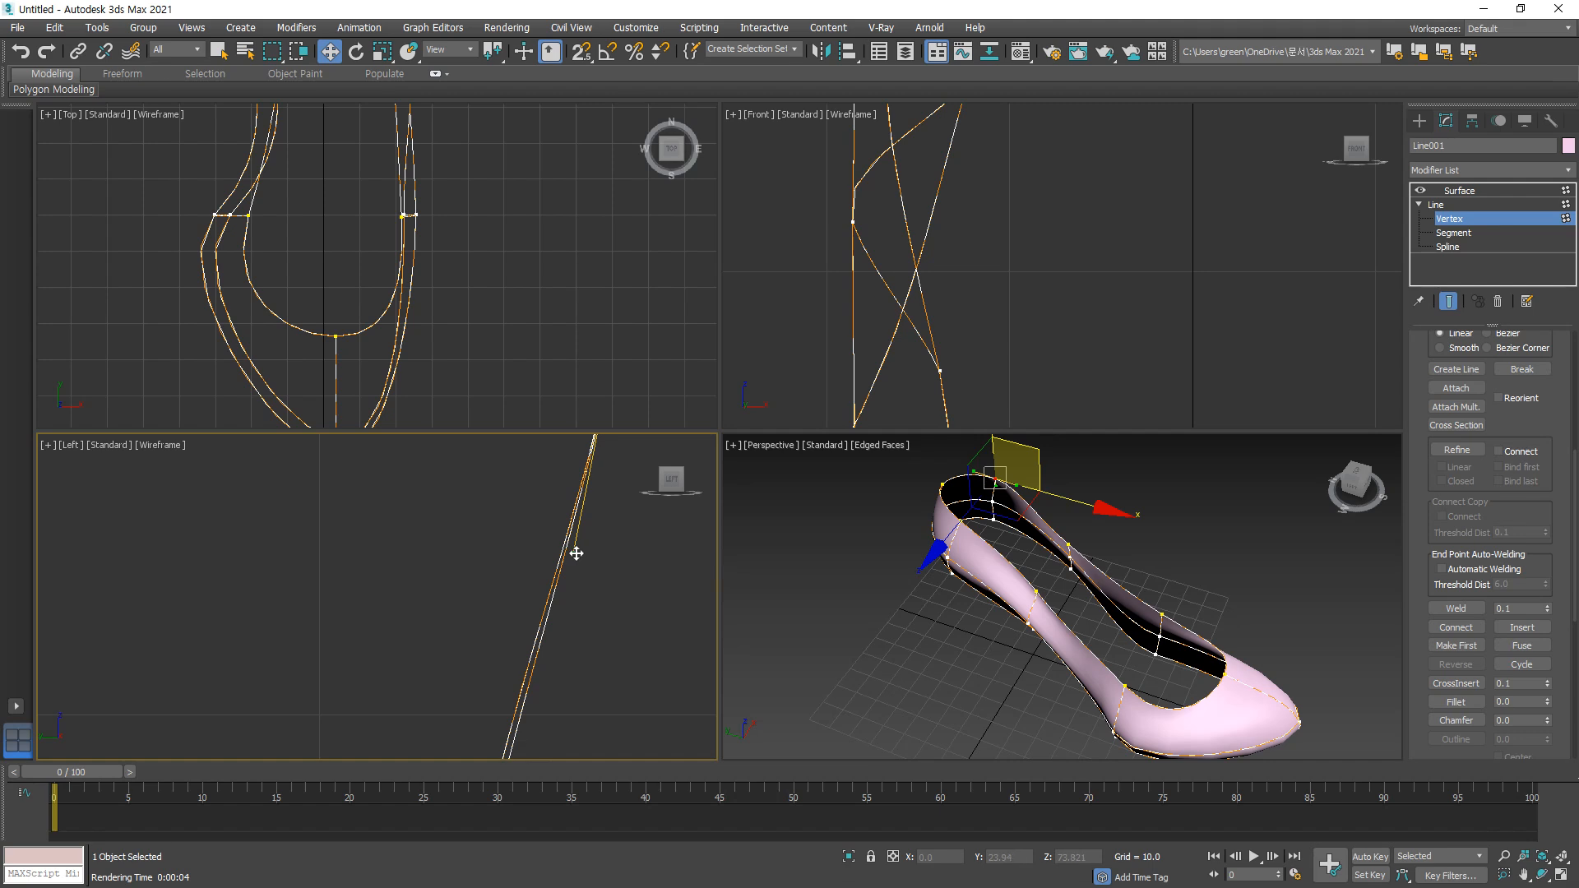
pyautogui.click(586, 624)
pyautogui.scroll(-5, 586, 625)
pyautogui.scroll(-5, 282, 511)
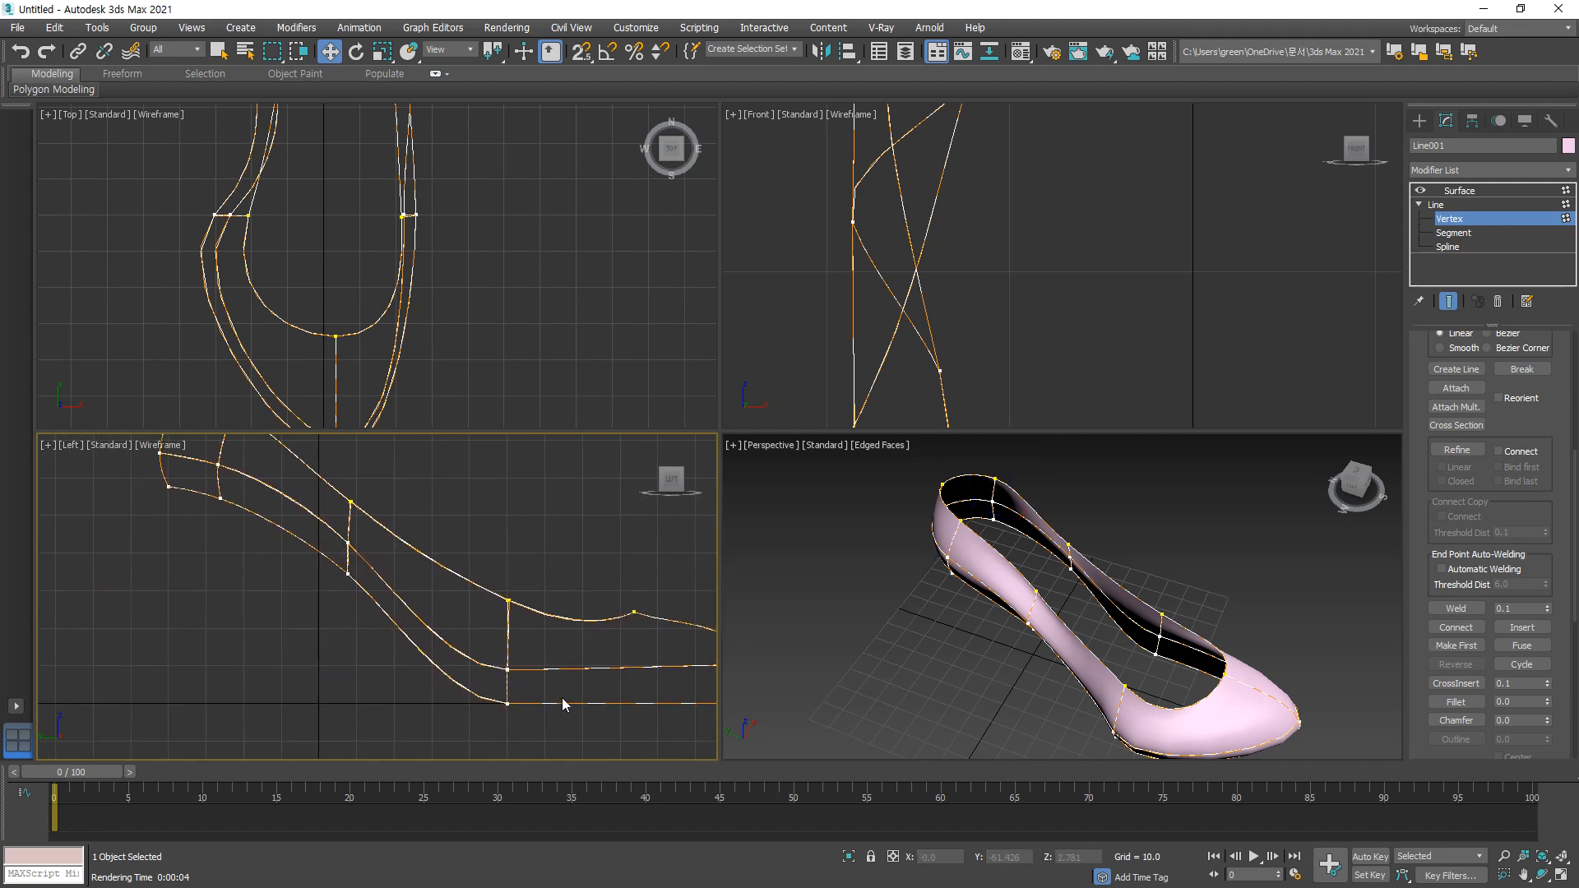
# Step: Switch to the Spline level and select only the closed bottom outline spline of the shoe
pyautogui.moveTo(563, 703); pyautogui.dragTo(457, 657, button='middle')
pyautogui.moveTo(1011, 740); pyautogui.dragTo(1022, 554, button='middle')
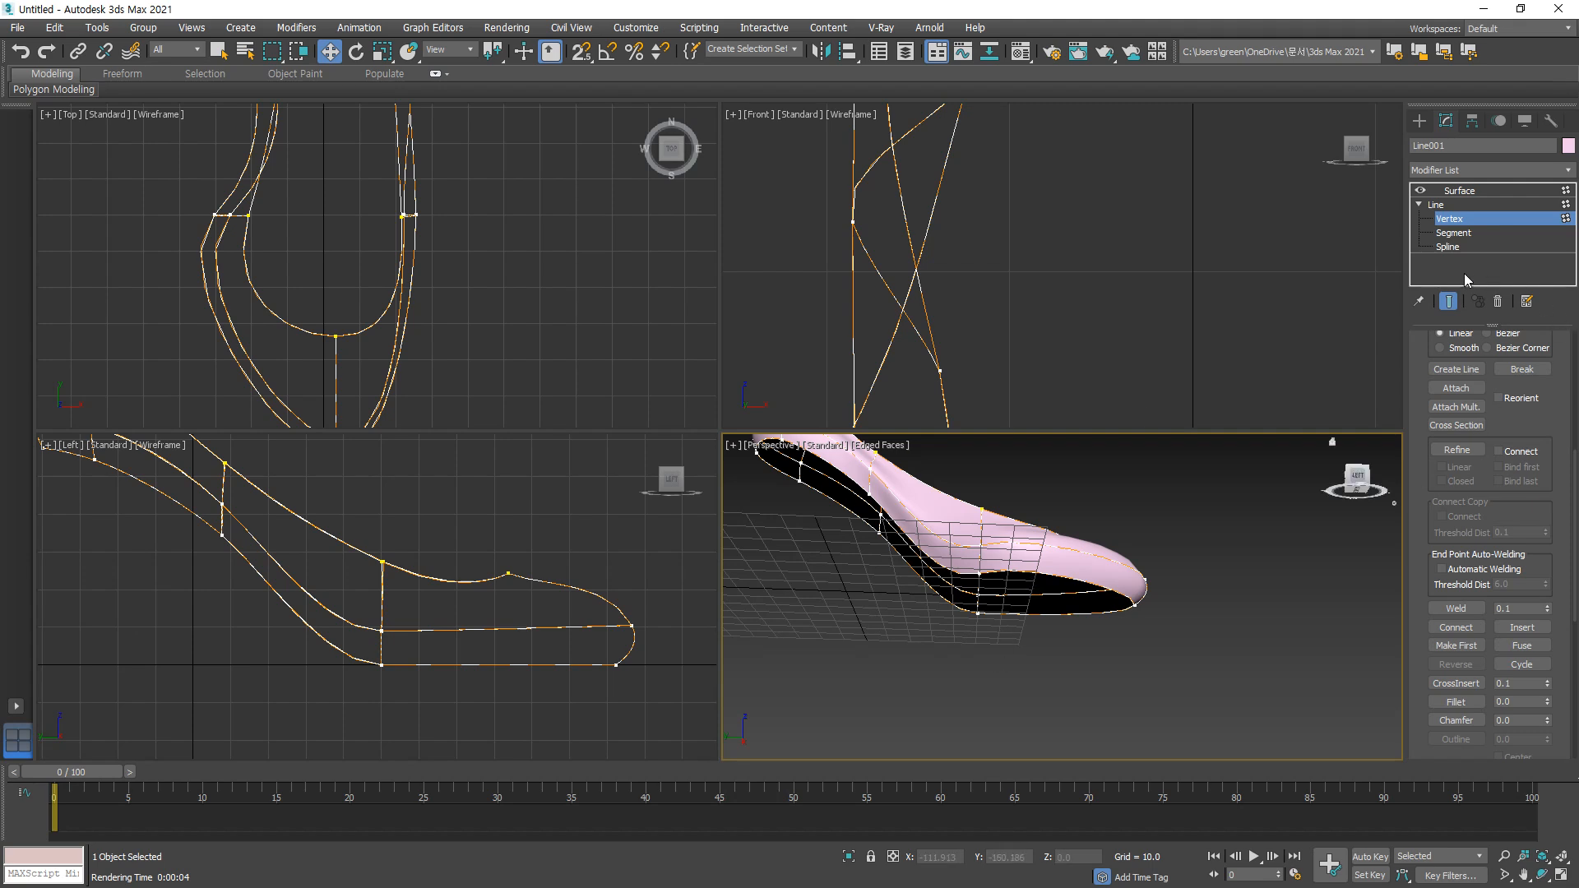
pyautogui.click(1448, 249)
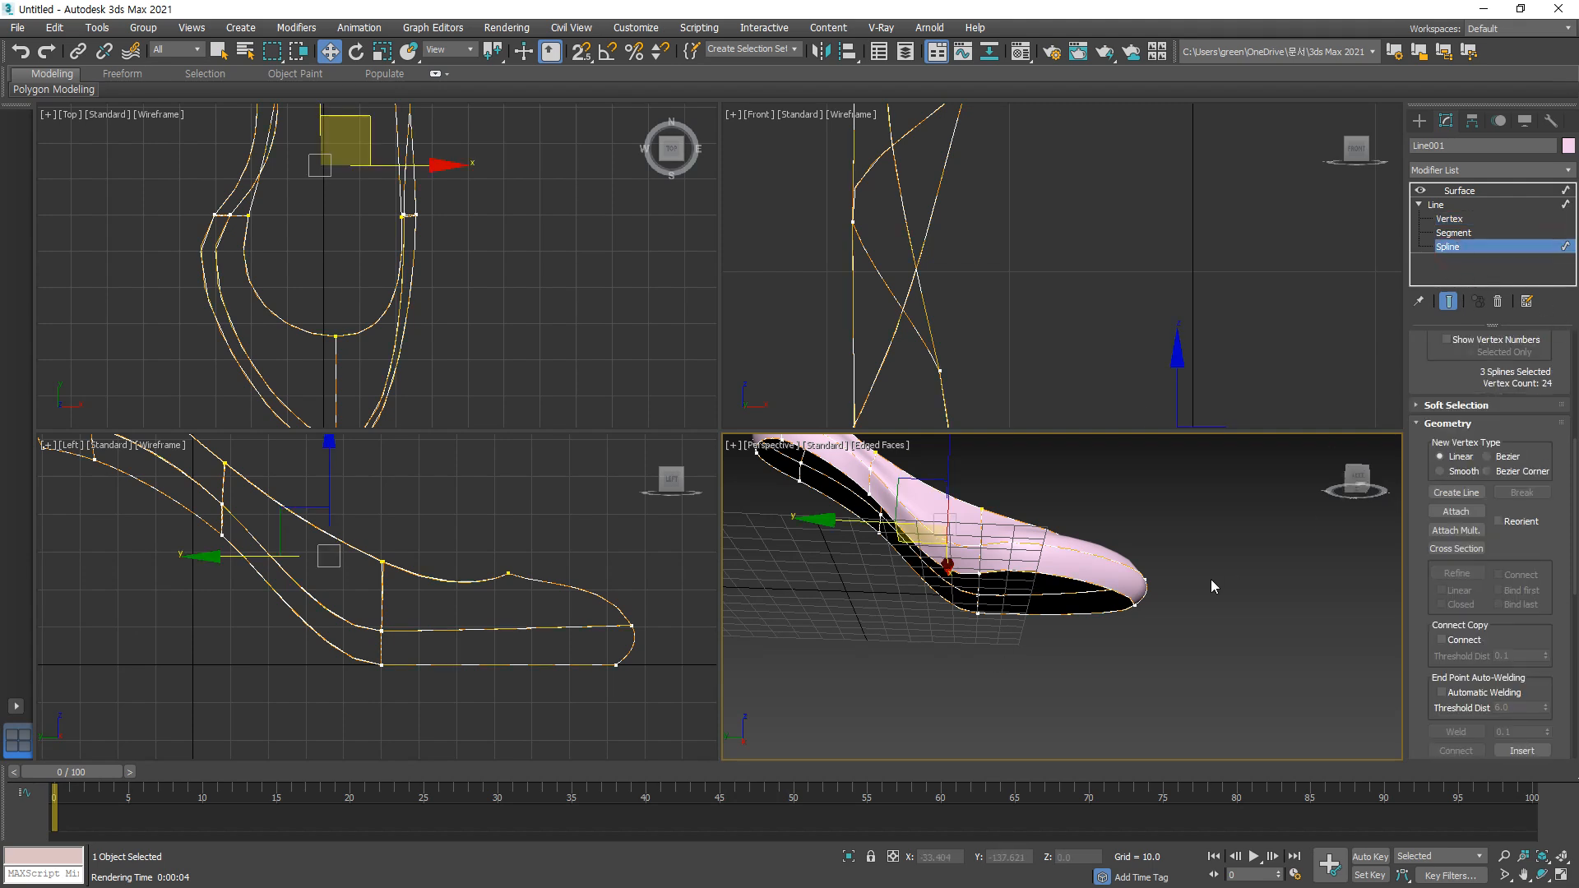
pyautogui.click(1136, 676)
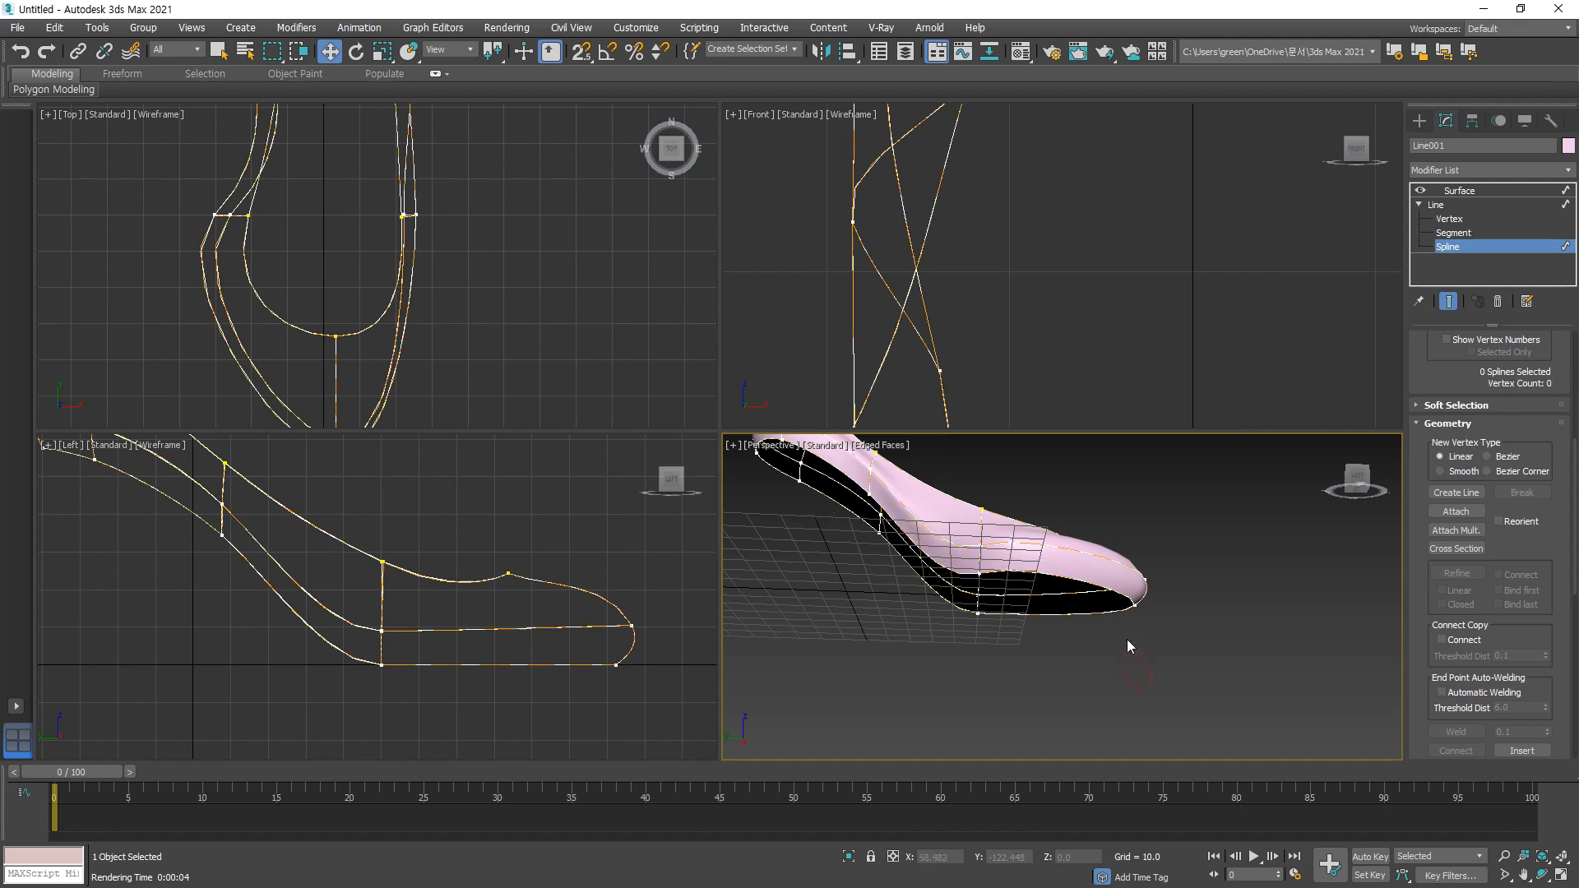
pyautogui.click(1093, 591)
pyautogui.click(1084, 584)
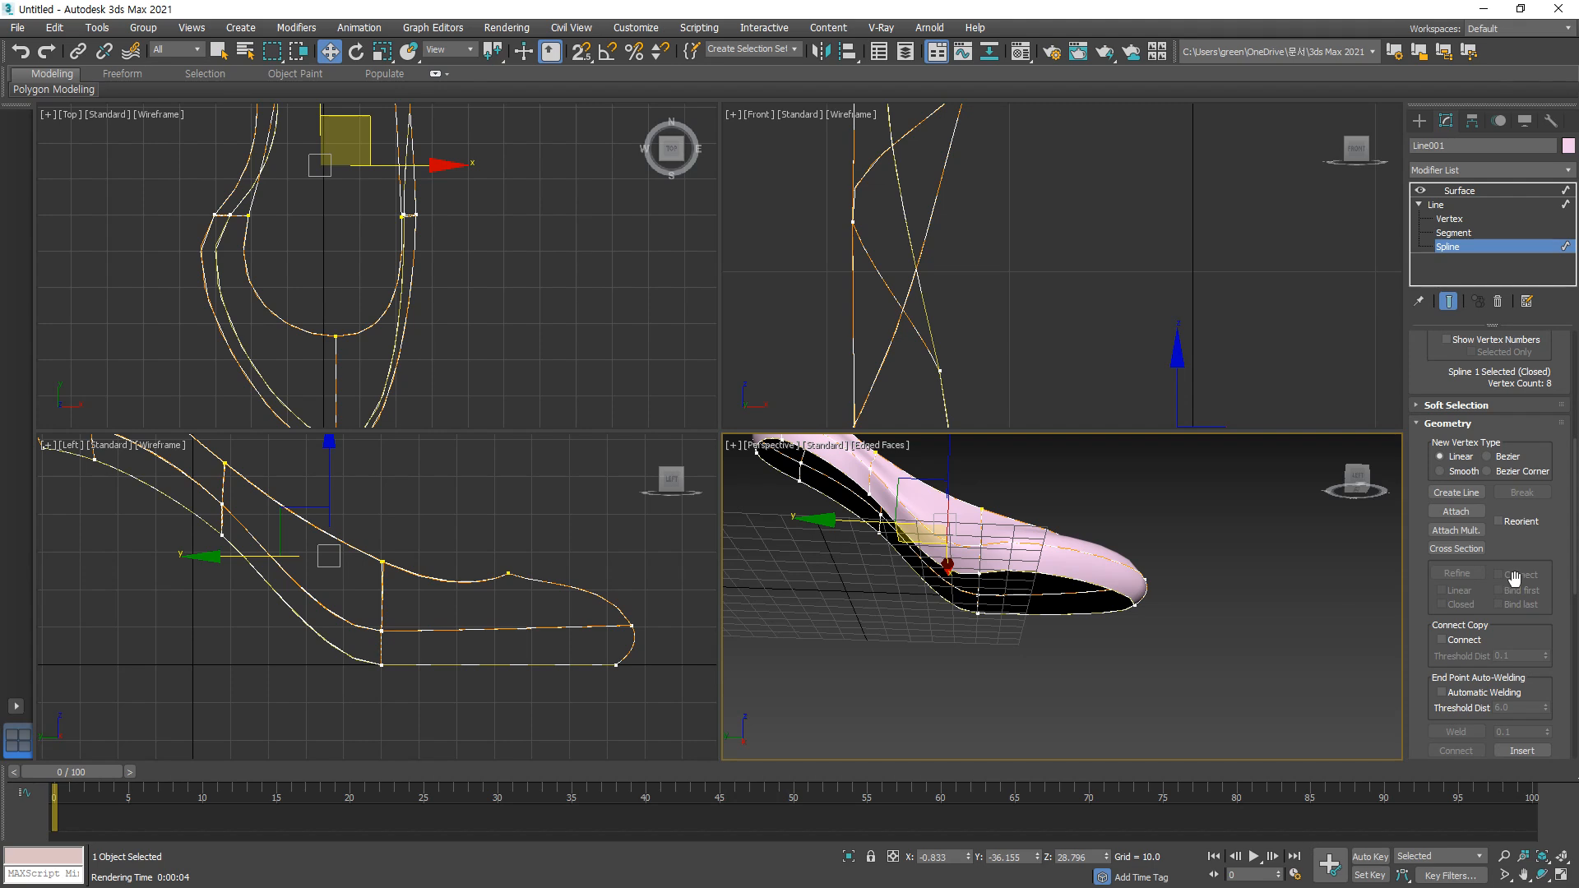
# Step: Detach the selected bottom outline with the Copy option on, accepting the default name, and leave the Spline level
pyautogui.scroll(-10, 1513, 580)
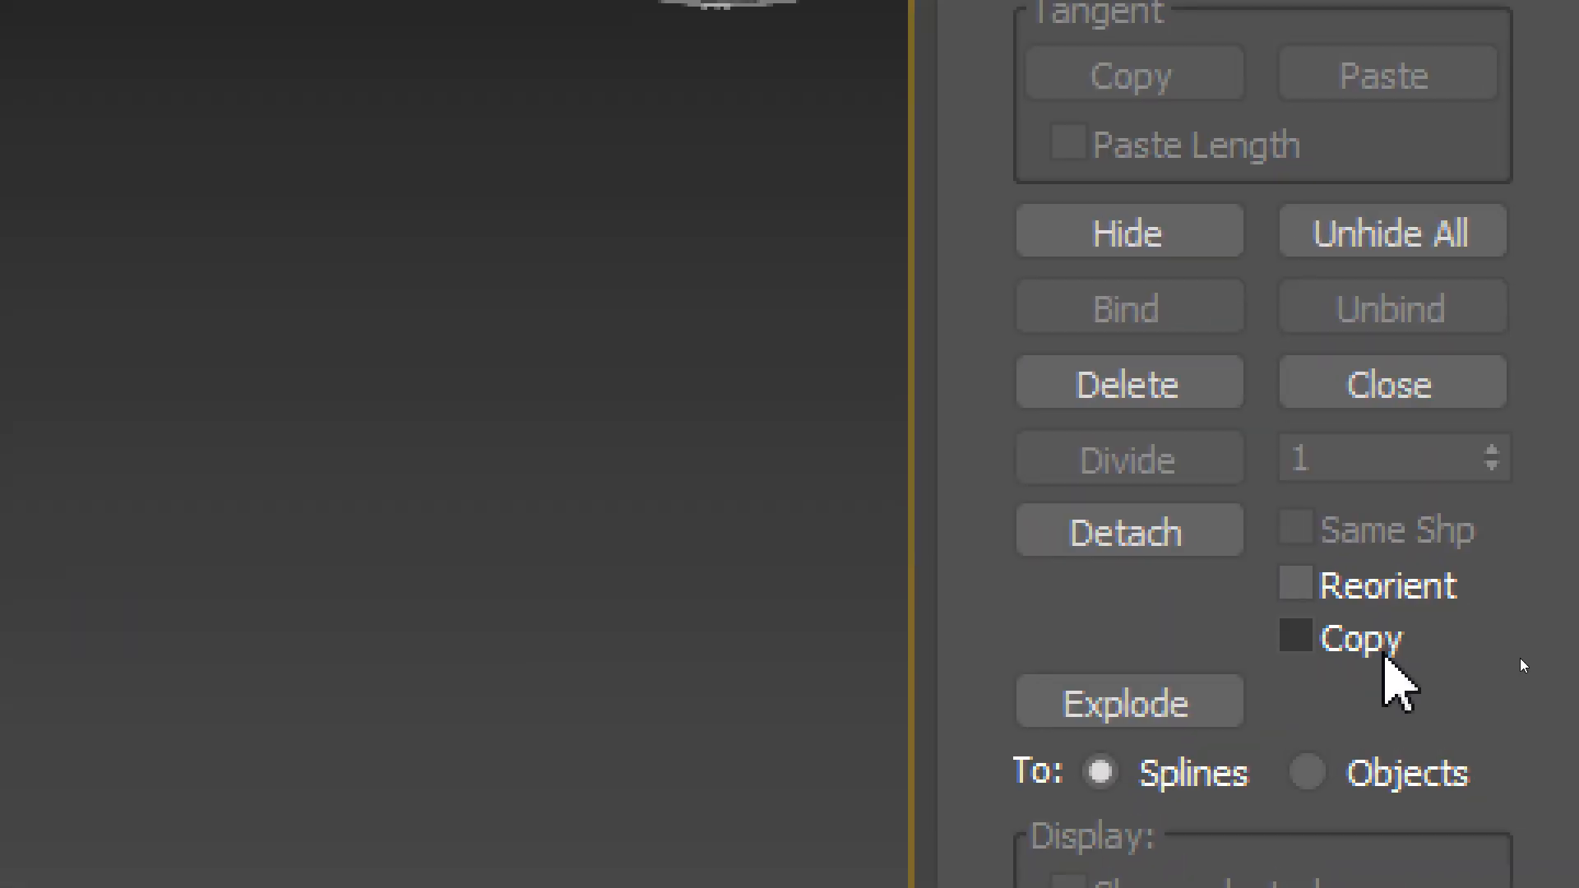
pyautogui.click(1519, 659)
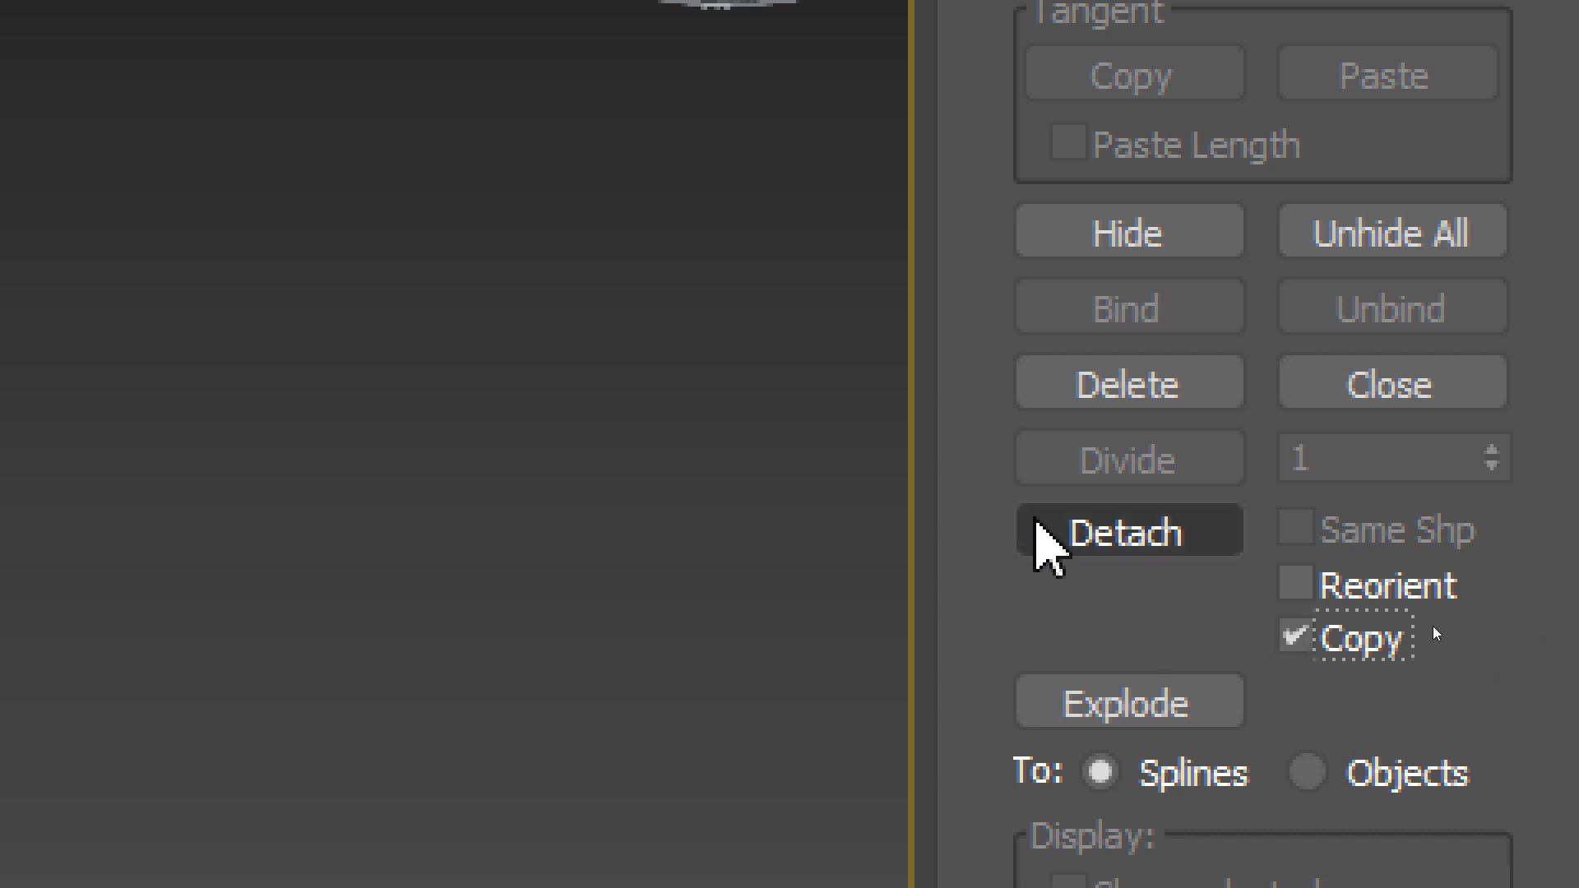
pyautogui.click(1040, 533)
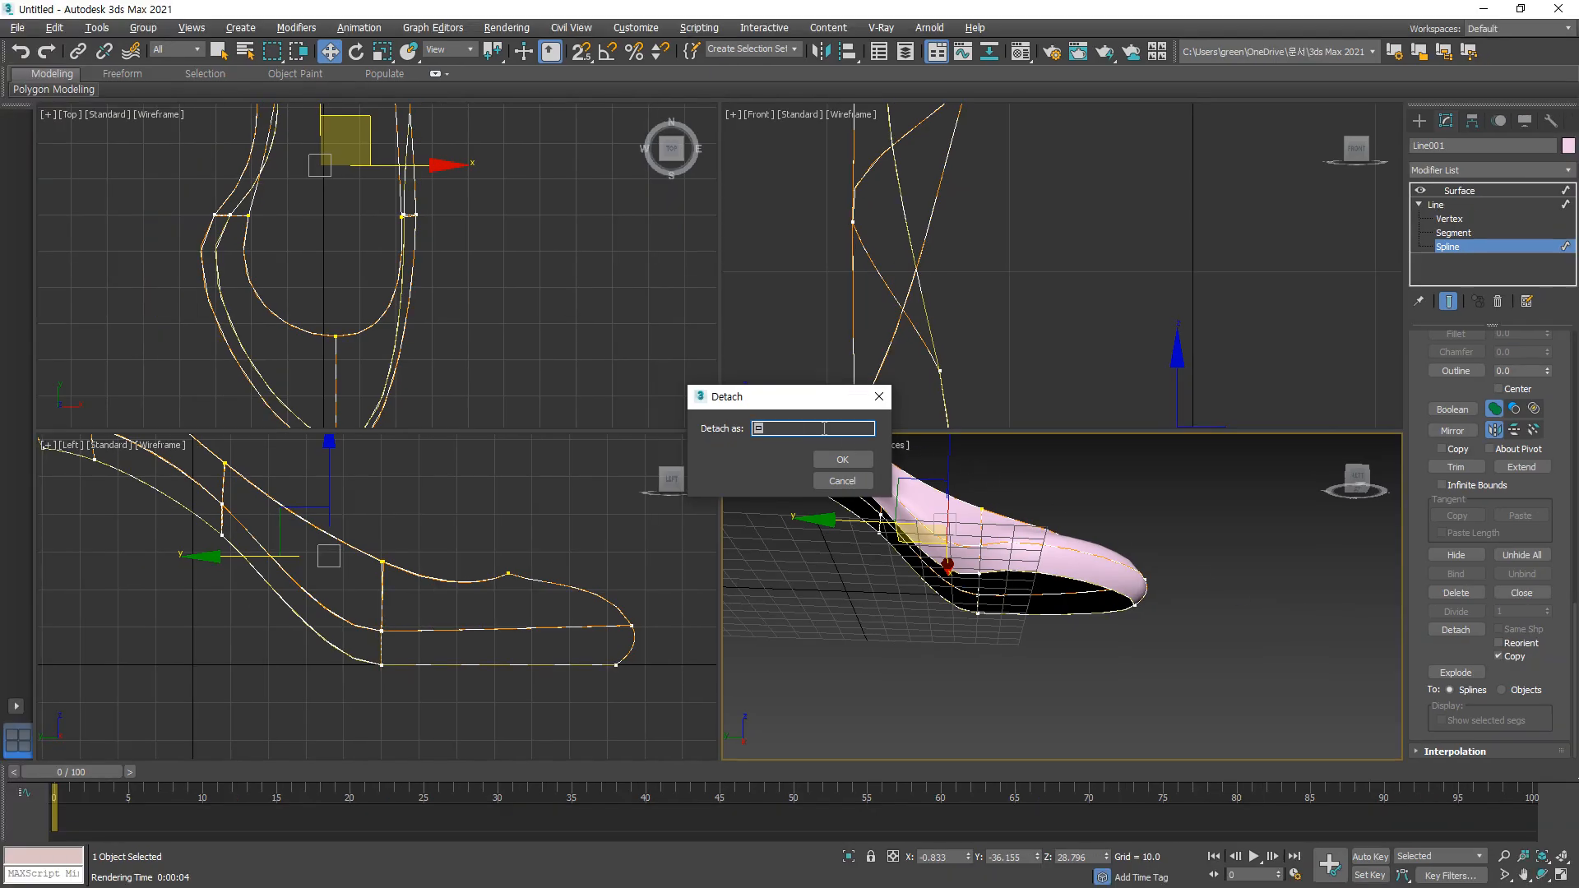
pyautogui.press('Return')
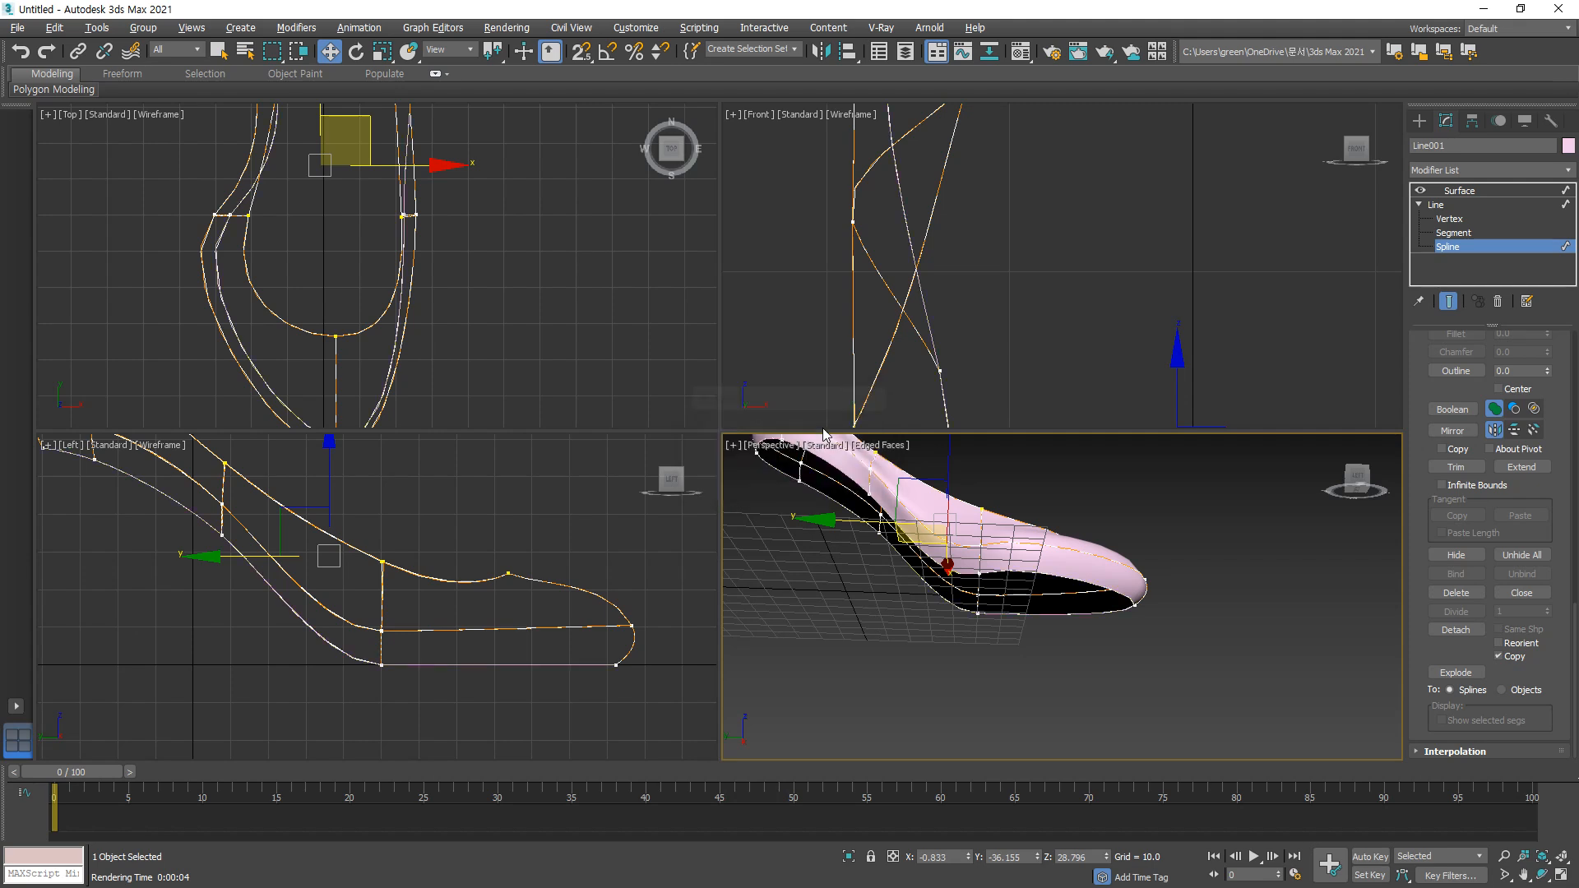
pyautogui.click(1448, 247)
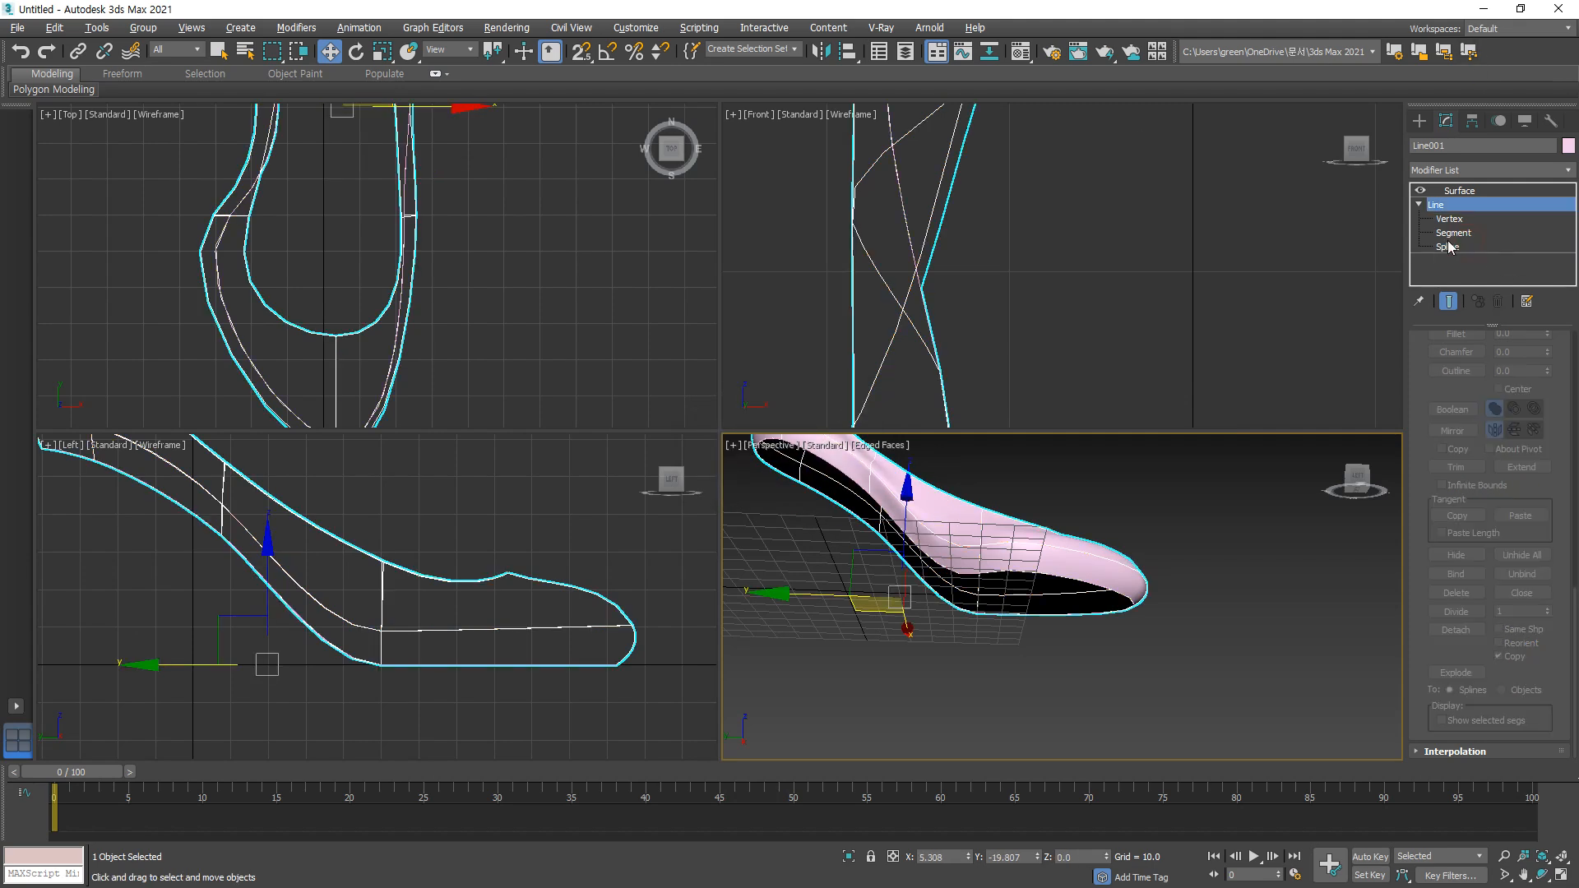
# Step: Select the detached bottom outline and apply an Extrude modifier with an amount of -2.0
pyautogui.click(1183, 669)
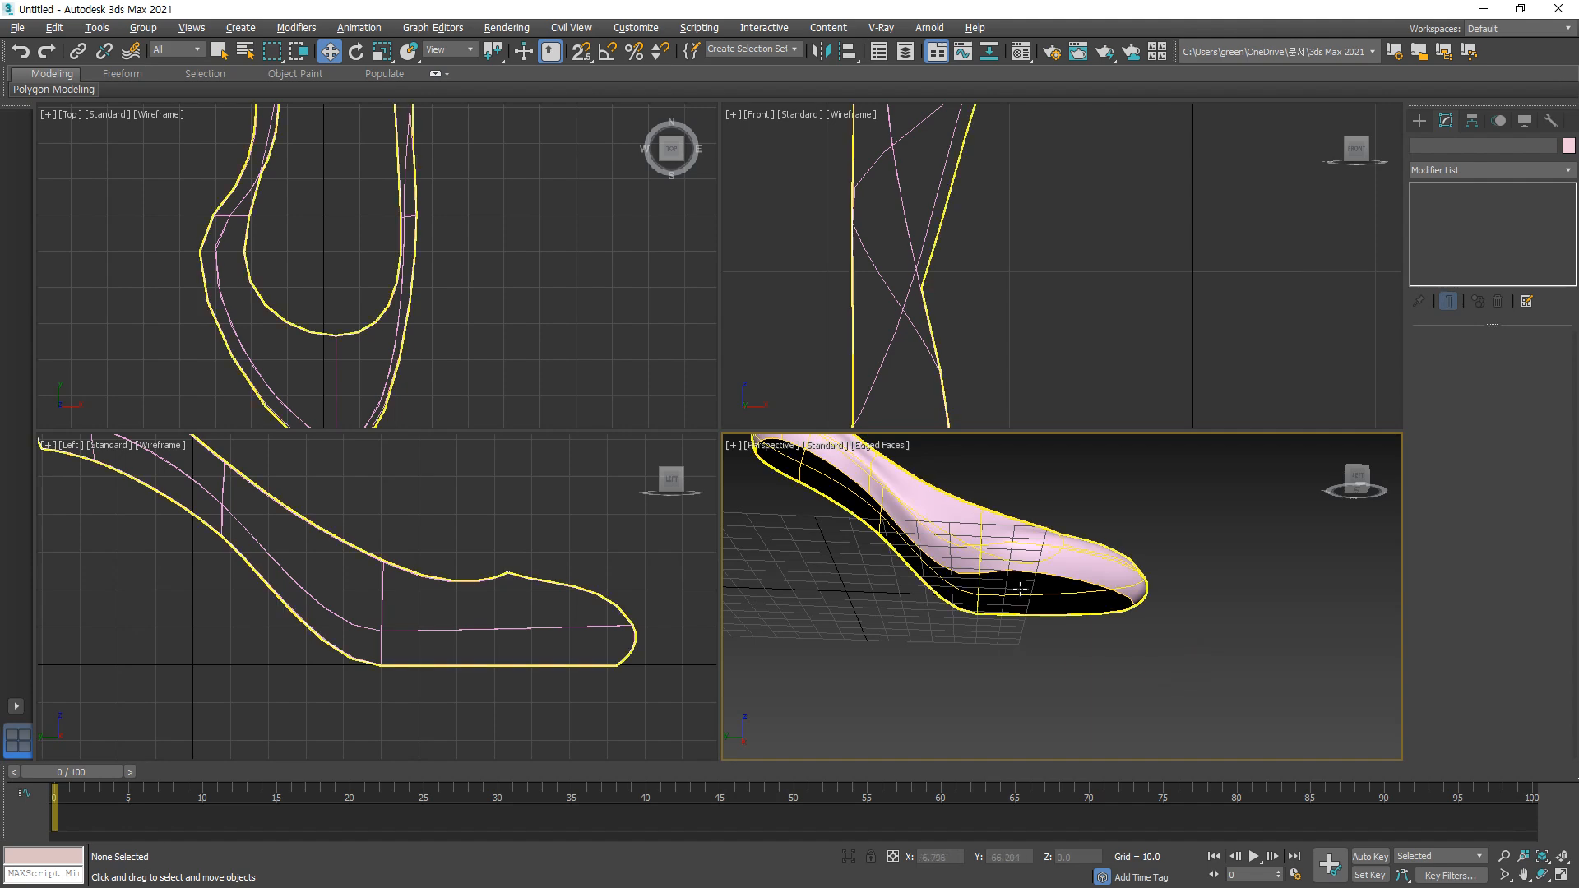
pyautogui.click(1118, 591)
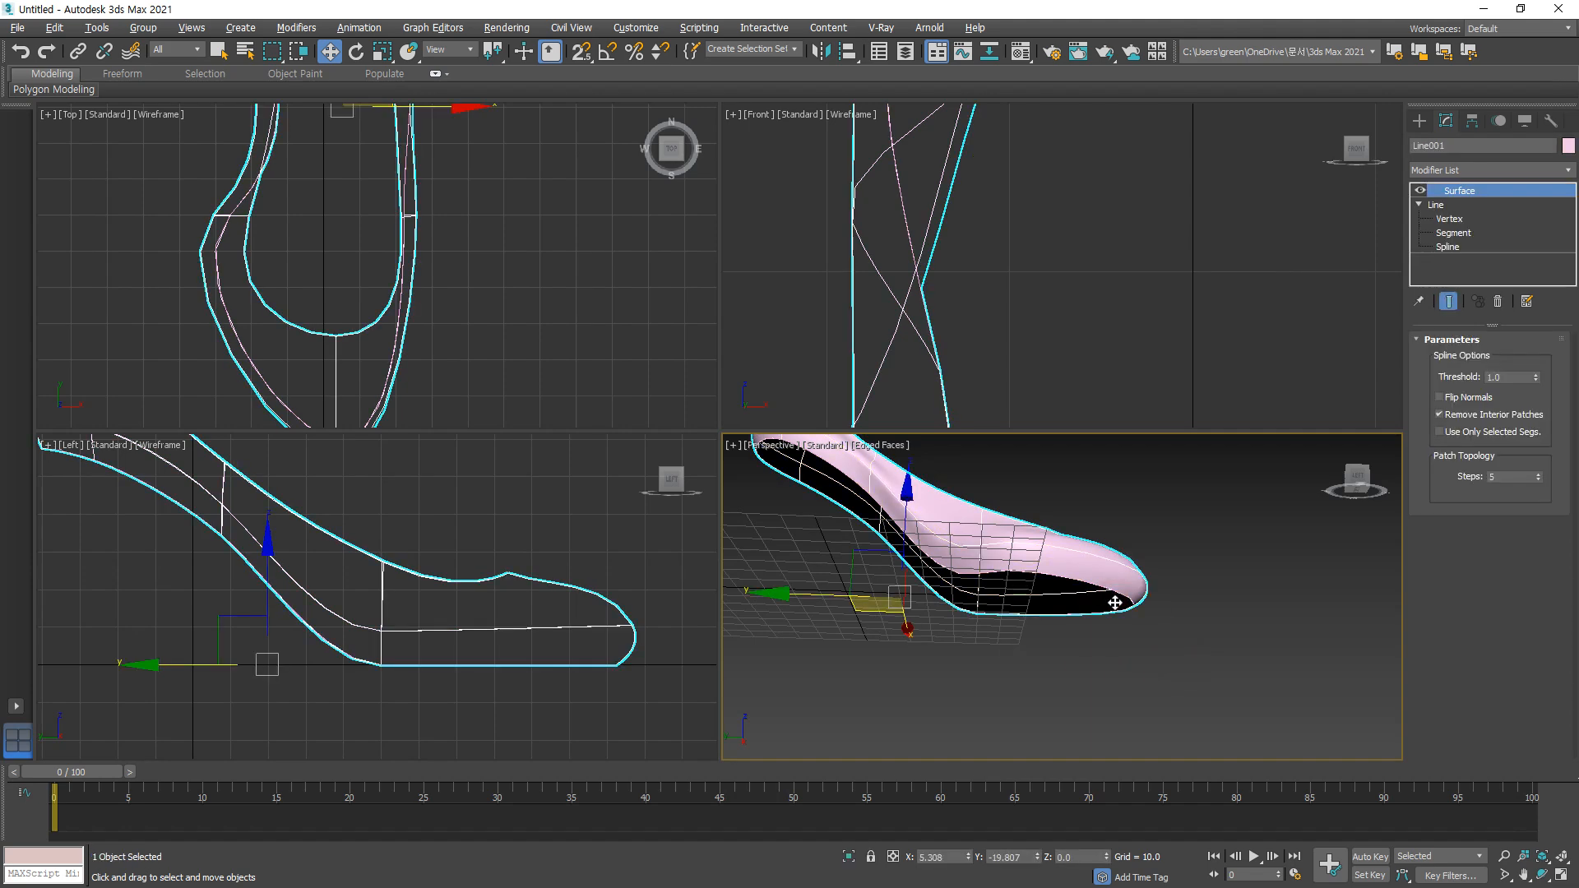
pyautogui.click(1218, 604)
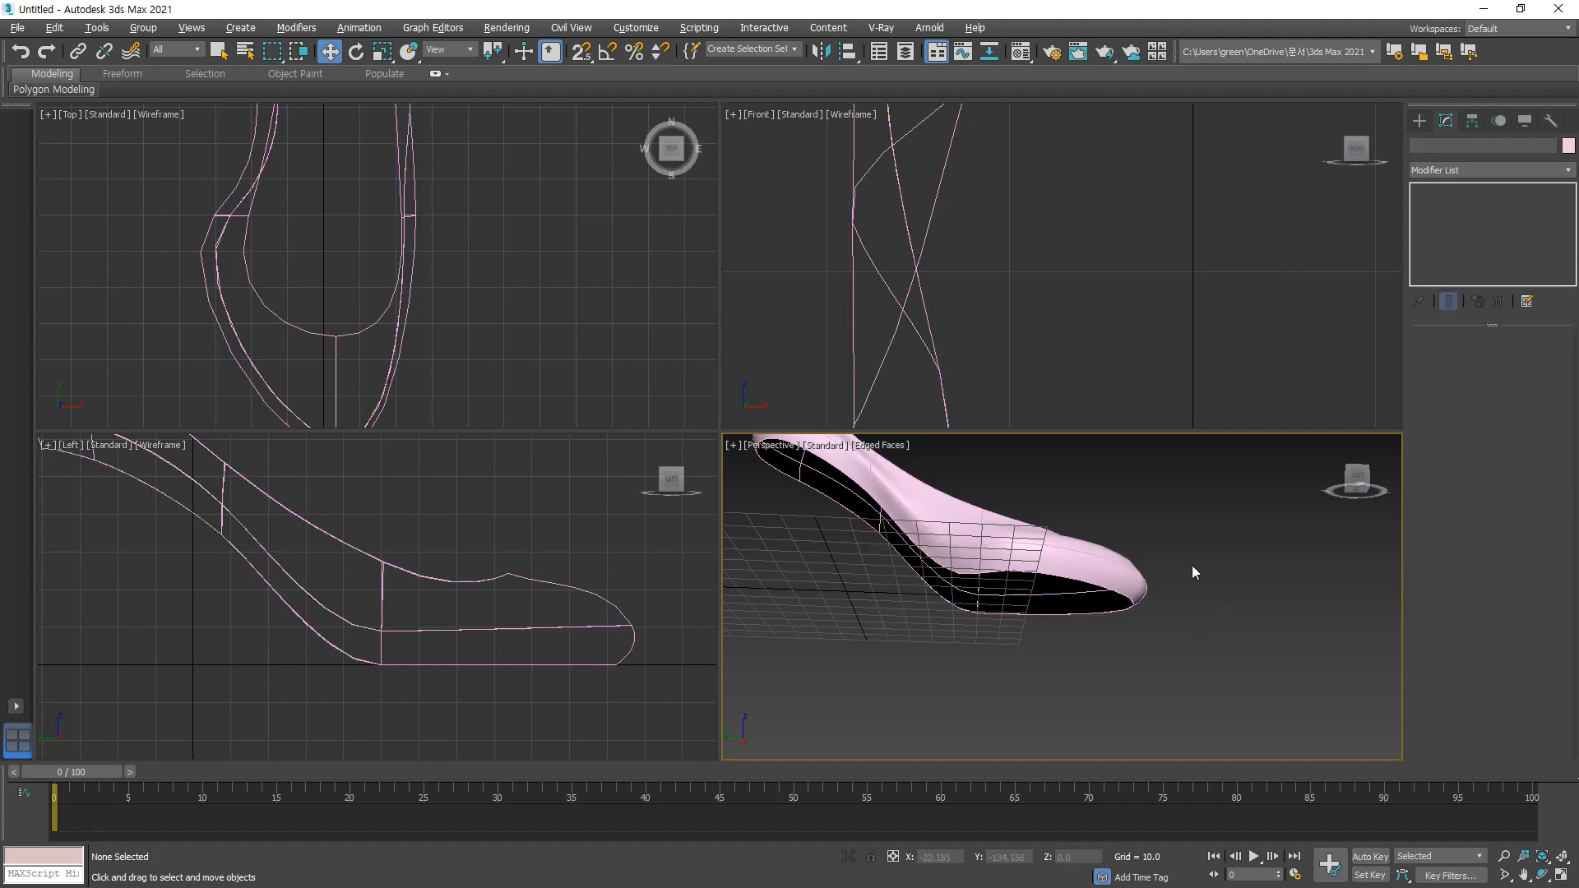
pyautogui.click(1074, 582)
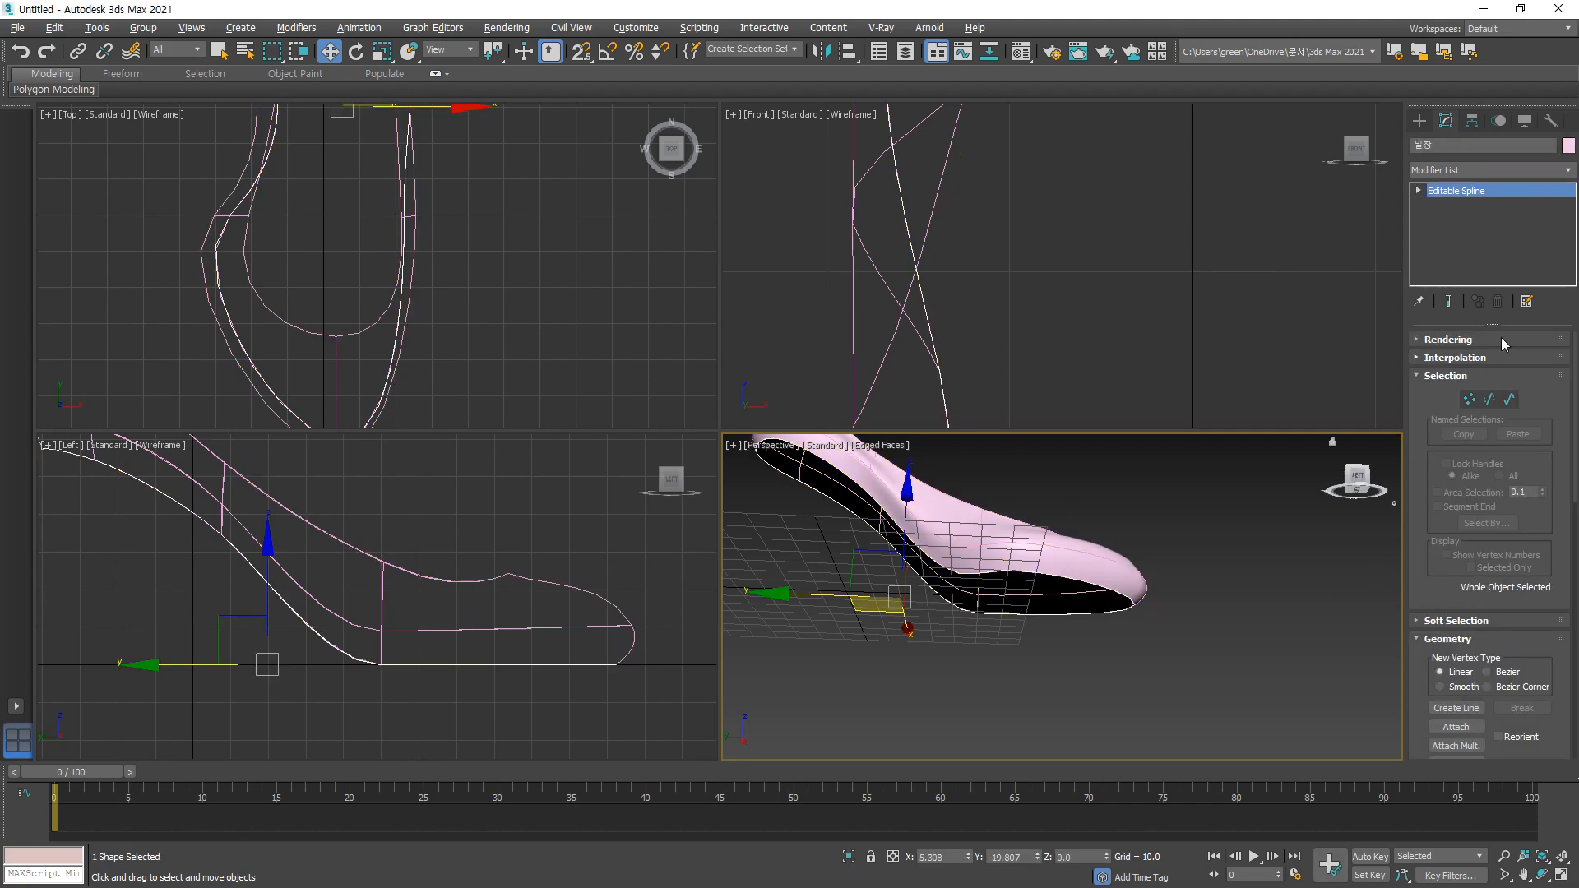
pyautogui.click(1523, 170)
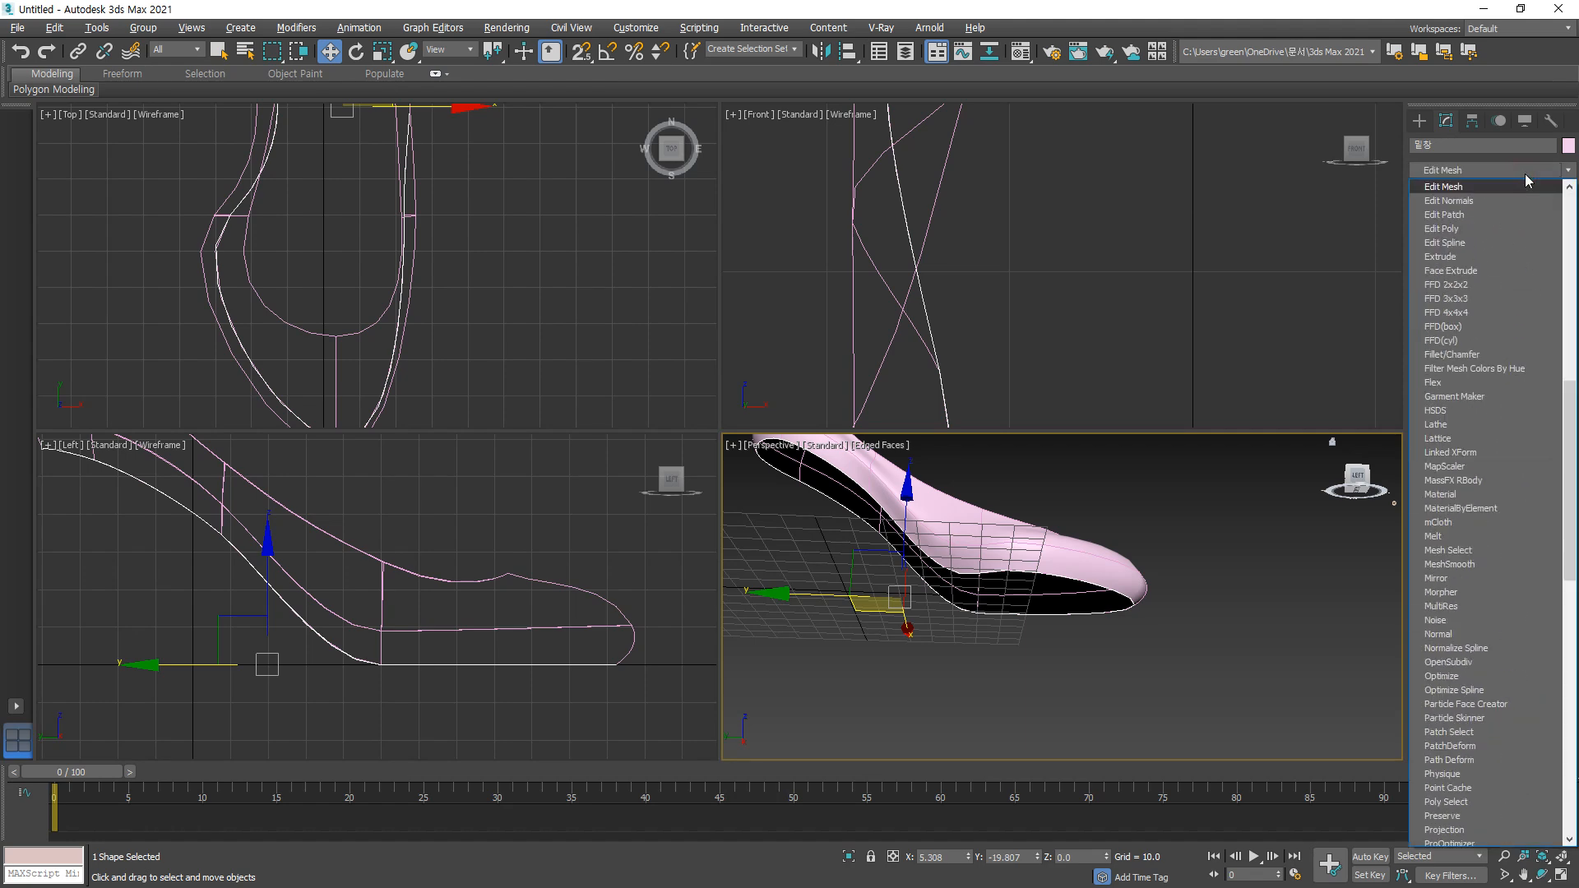
pyautogui.click(1496, 256)
pyautogui.moveTo(1537, 365); pyautogui.dragTo(1536, 362)
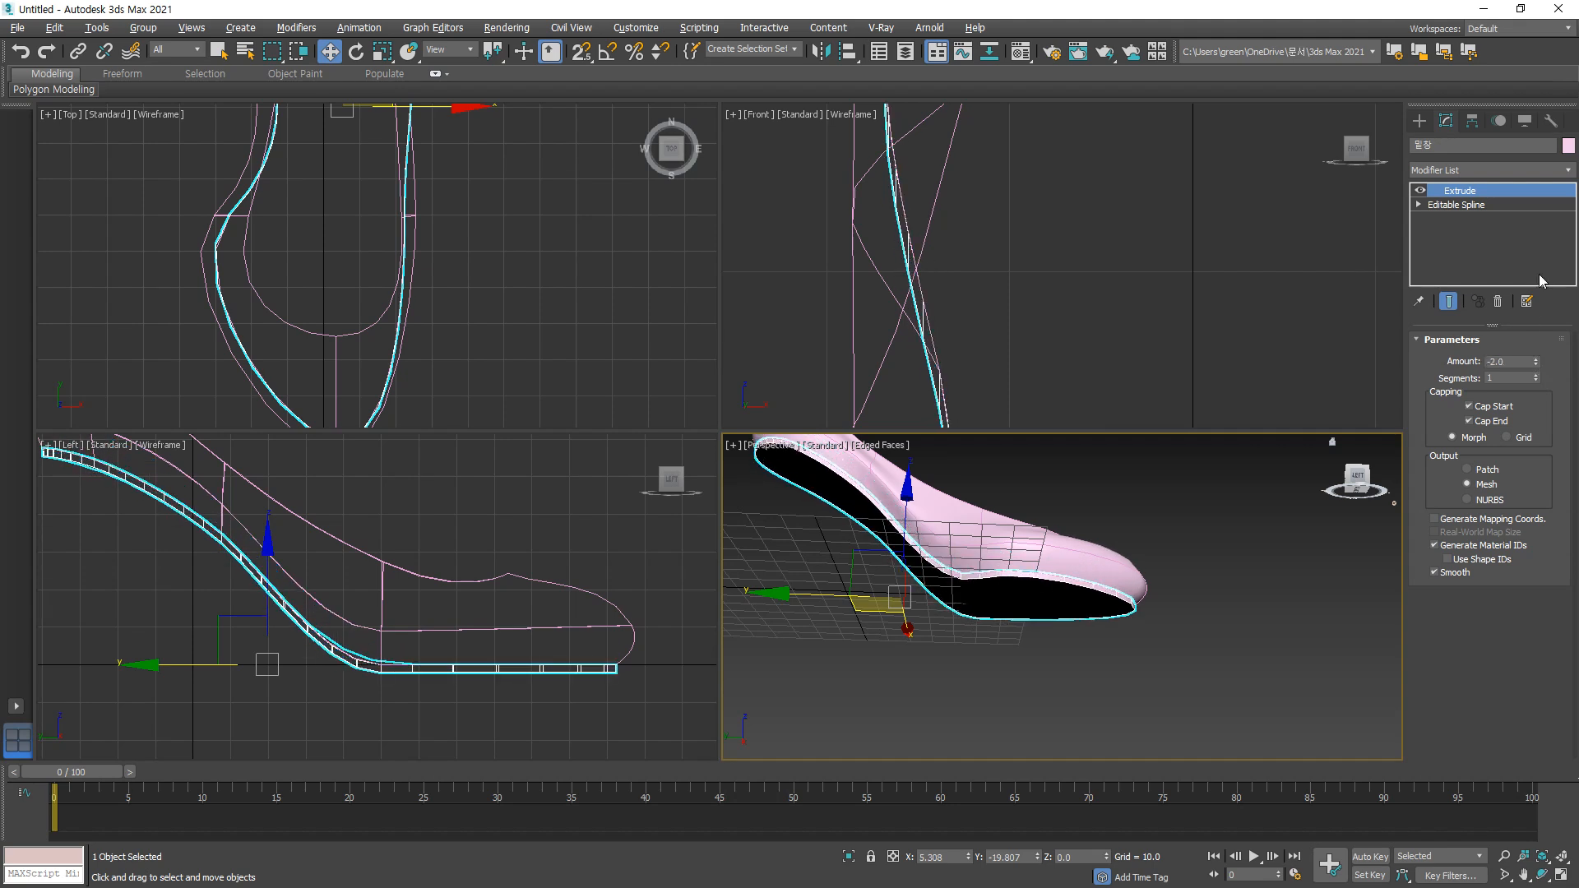
# Step: Set the extruded sole's object color to black and deselect it
pyautogui.click(1567, 146)
pyautogui.click(646, 401)
pyautogui.click(584, 457)
pyautogui.click(1296, 697)
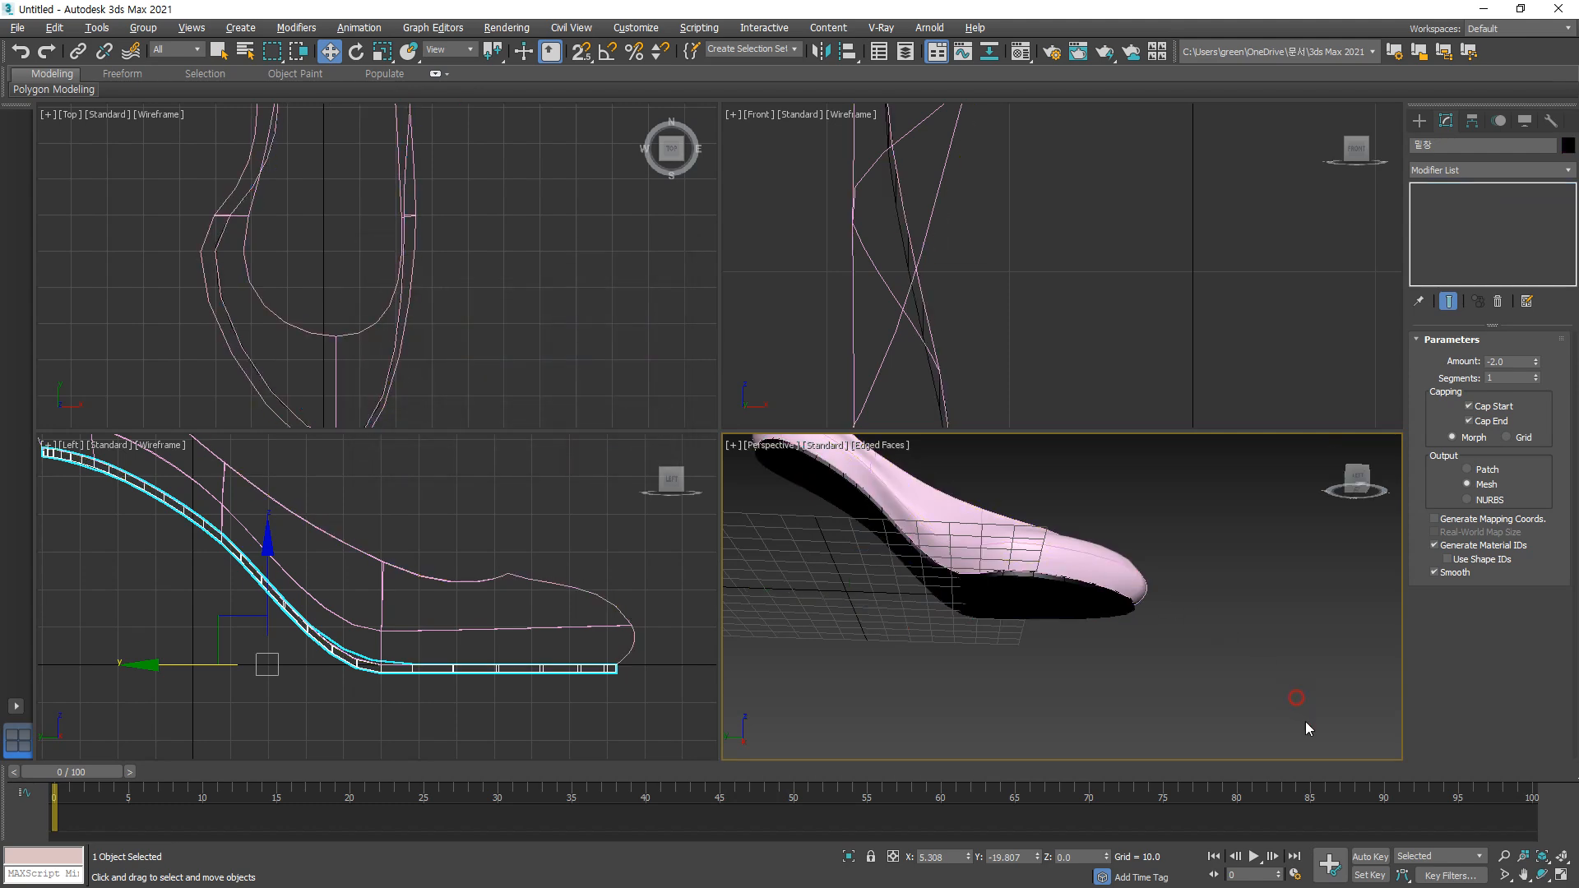
# Step: Create a large flat plane beneath the shoe as the ground surface
pyautogui.click(1560, 856)
pyautogui.hotkey('alt', 'w')
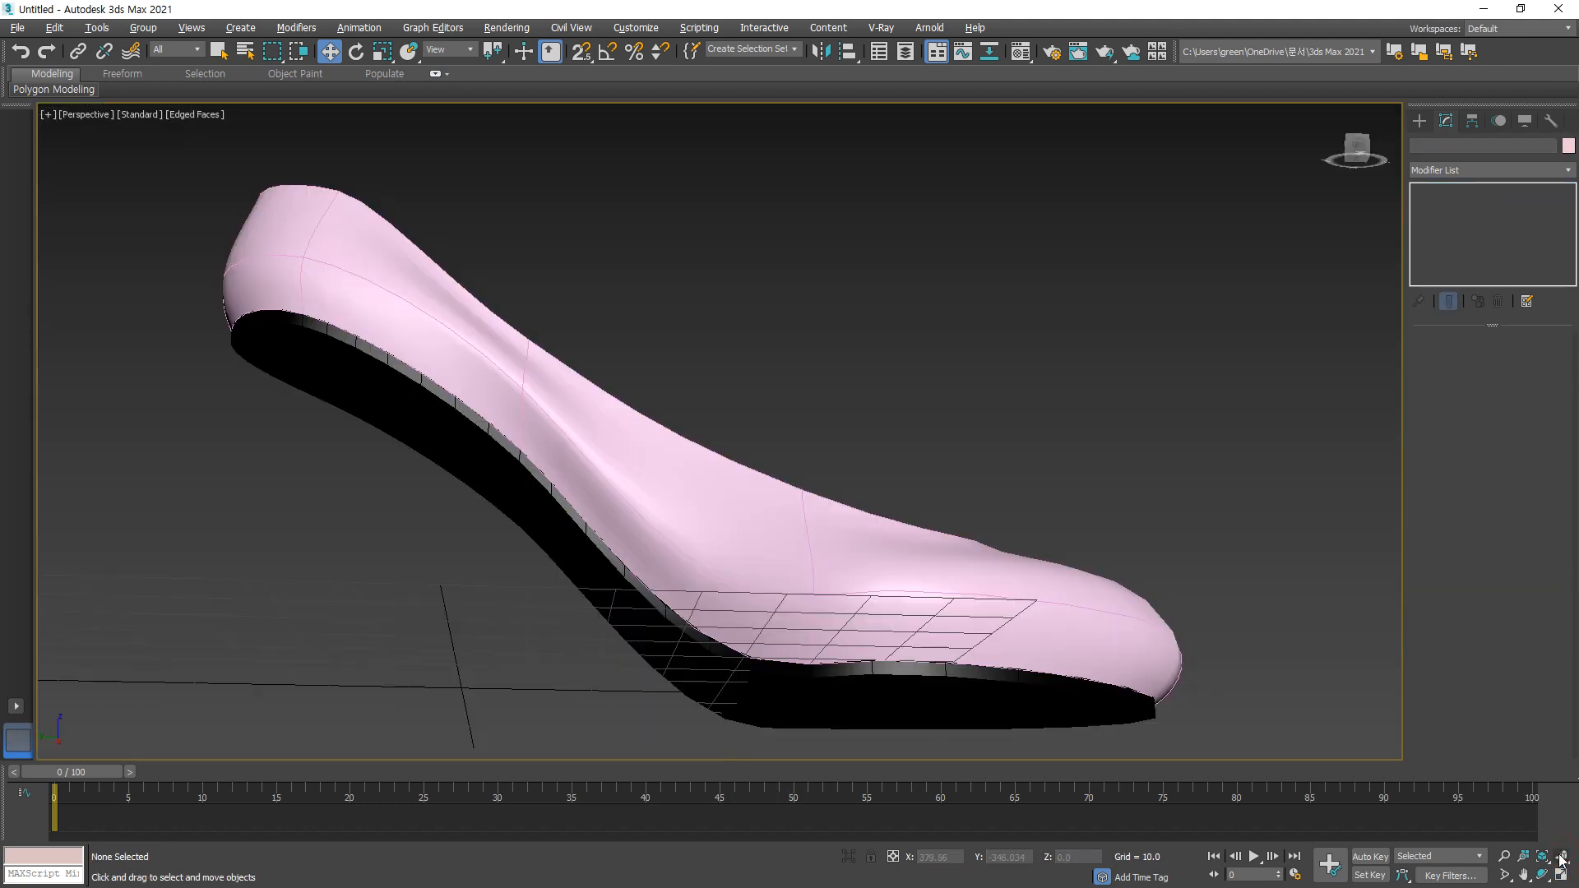
pyautogui.click(1542, 875)
pyautogui.moveTo(881, 476); pyautogui.dragTo(702, 493)
pyautogui.press('w')
pyautogui.keyDown('alt'); pyautogui.moveTo(701, 493); pyautogui.dragTo(782, 501, button='middle'); pyautogui.keyUp('alt')
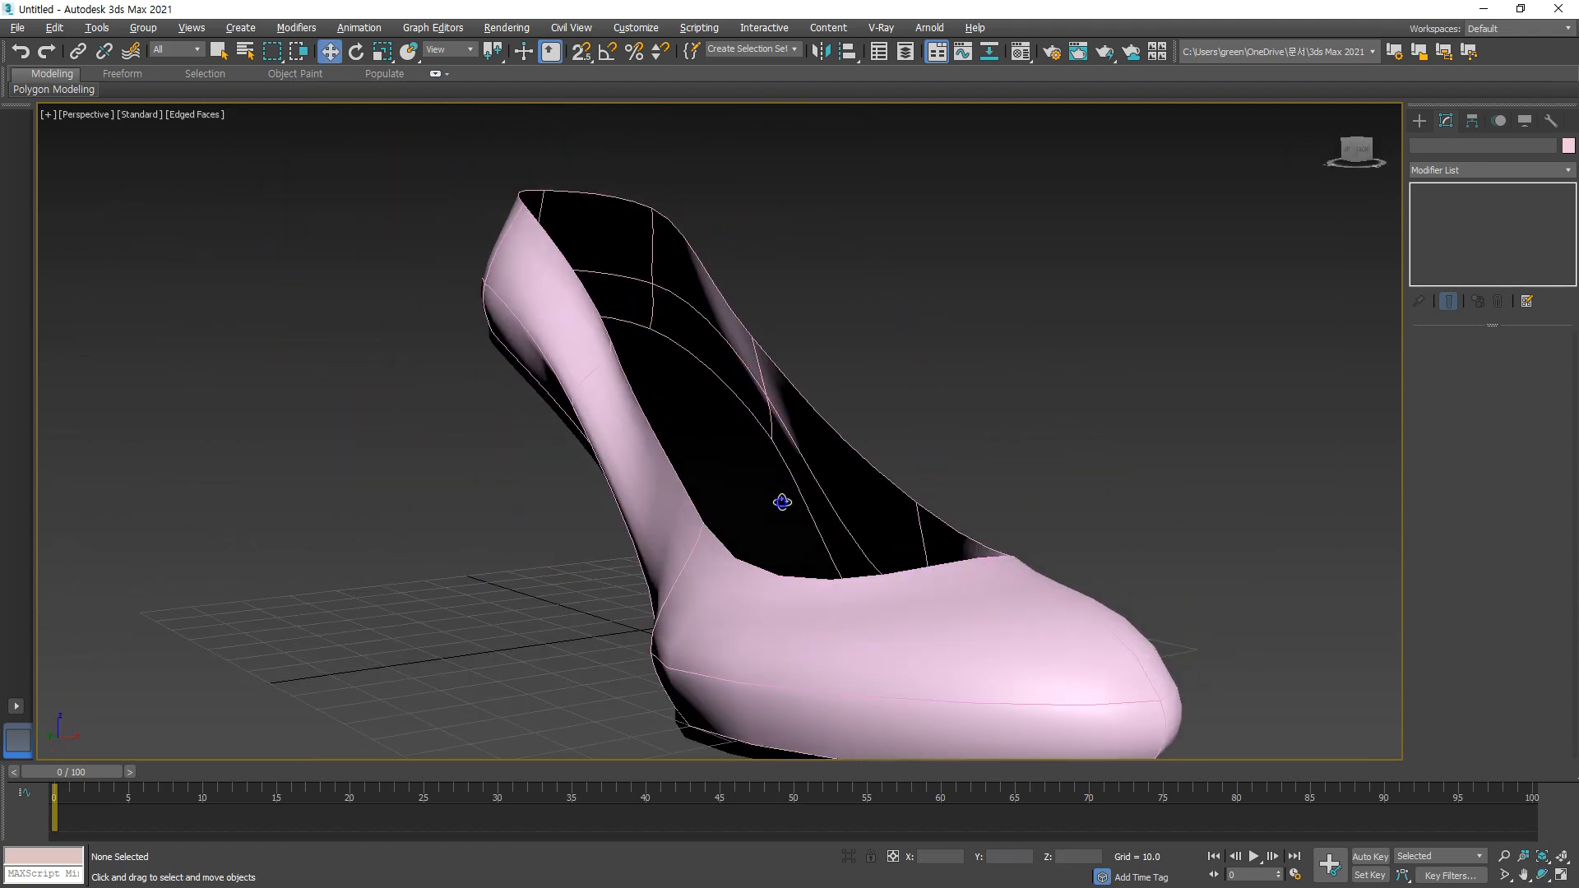
pyautogui.scroll(-5, 838, 524)
pyautogui.moveTo(954, 493); pyautogui.dragTo(688, 669)
# Step: Draw a circle of radius about 12.2 inside the heel outline in the top view and convert it to an Editable Spline
pyautogui.scroll(4, 832, 504)
pyautogui.moveTo(749, 527); pyautogui.dragTo(790, 513, button='middle')
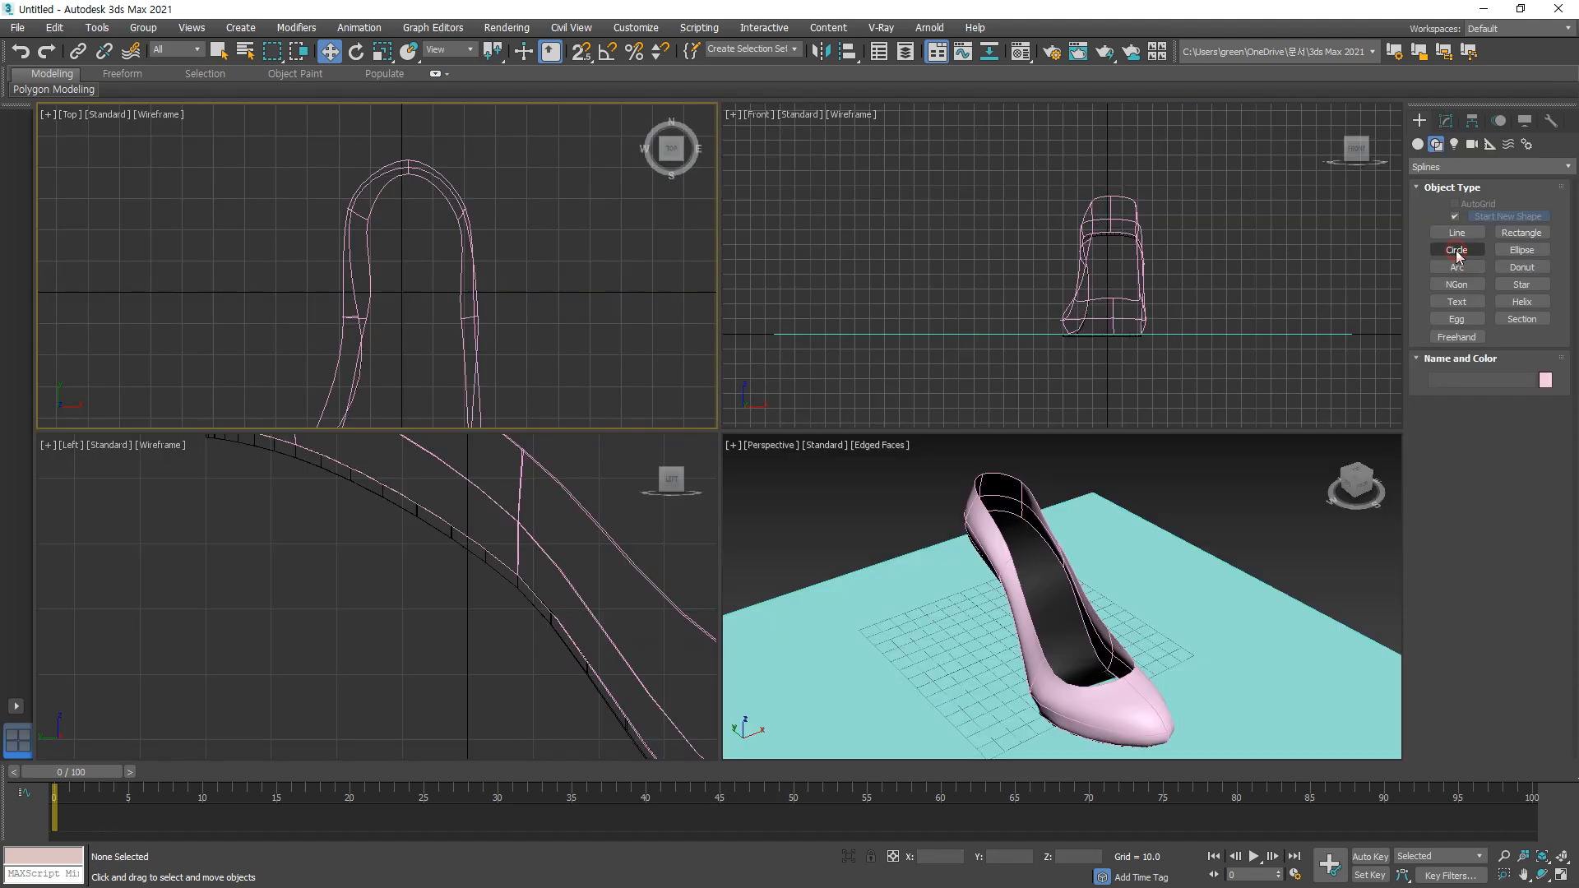
pyautogui.click(1456, 250)
pyautogui.moveTo(333, 258); pyautogui.dragTo(335, 183)
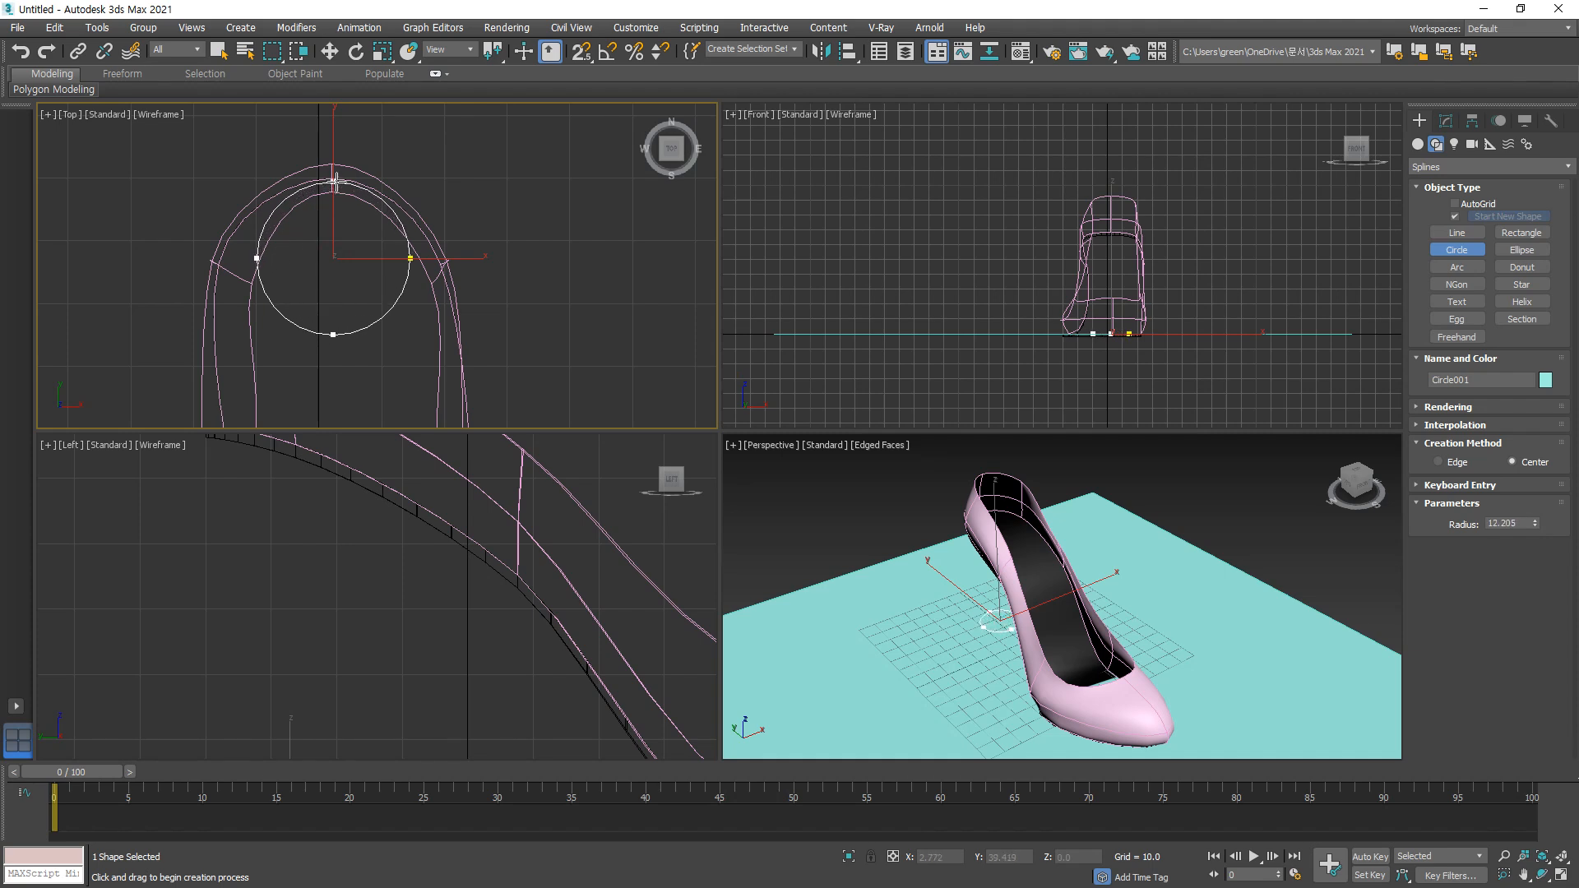
pyautogui.click(1445, 120)
pyautogui.rightClick(1445, 198)
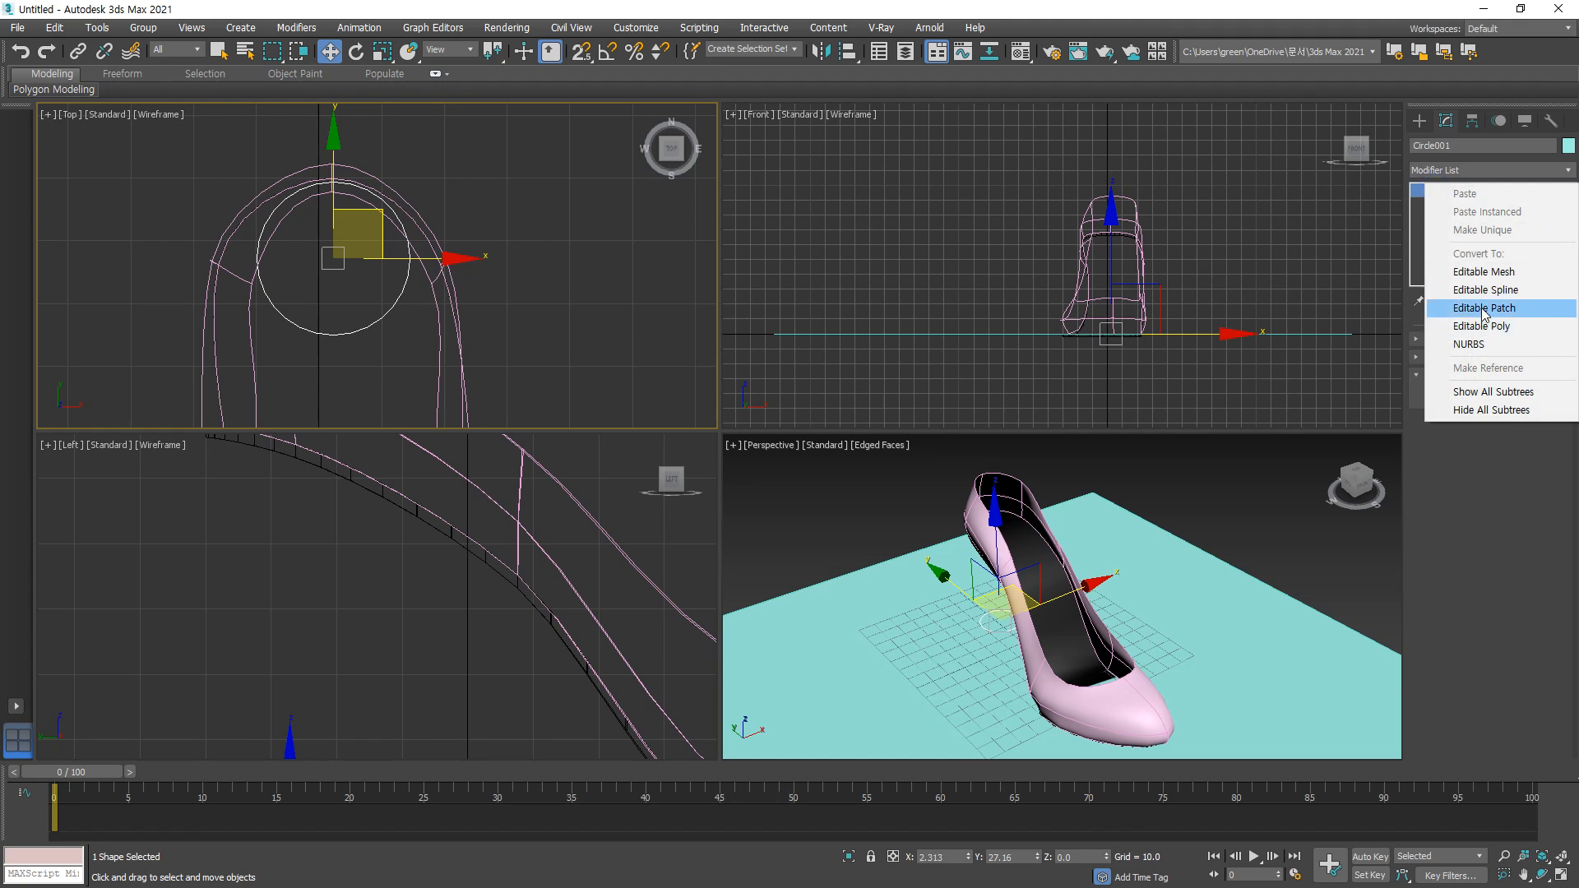
pyautogui.click(1484, 290)
# Step: Raise the circle to the underside of the heel seat, and copy its spline straight down to ground level
pyautogui.scroll(-3, 380, 588)
pyautogui.moveTo(338, 623); pyautogui.dragTo(375, 403)
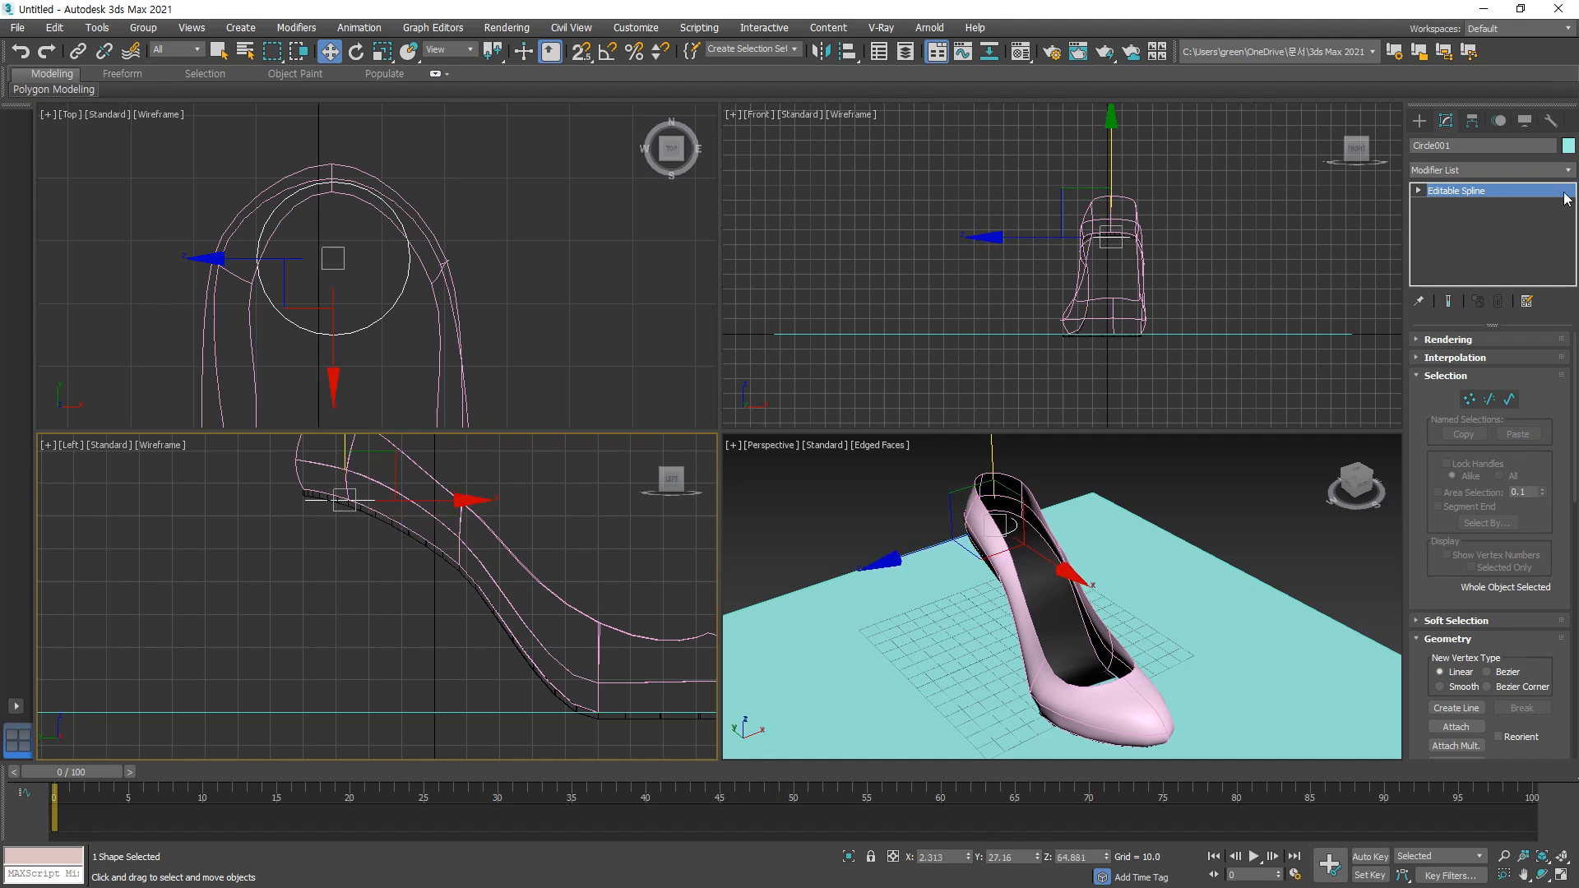
pyautogui.click(1446, 232)
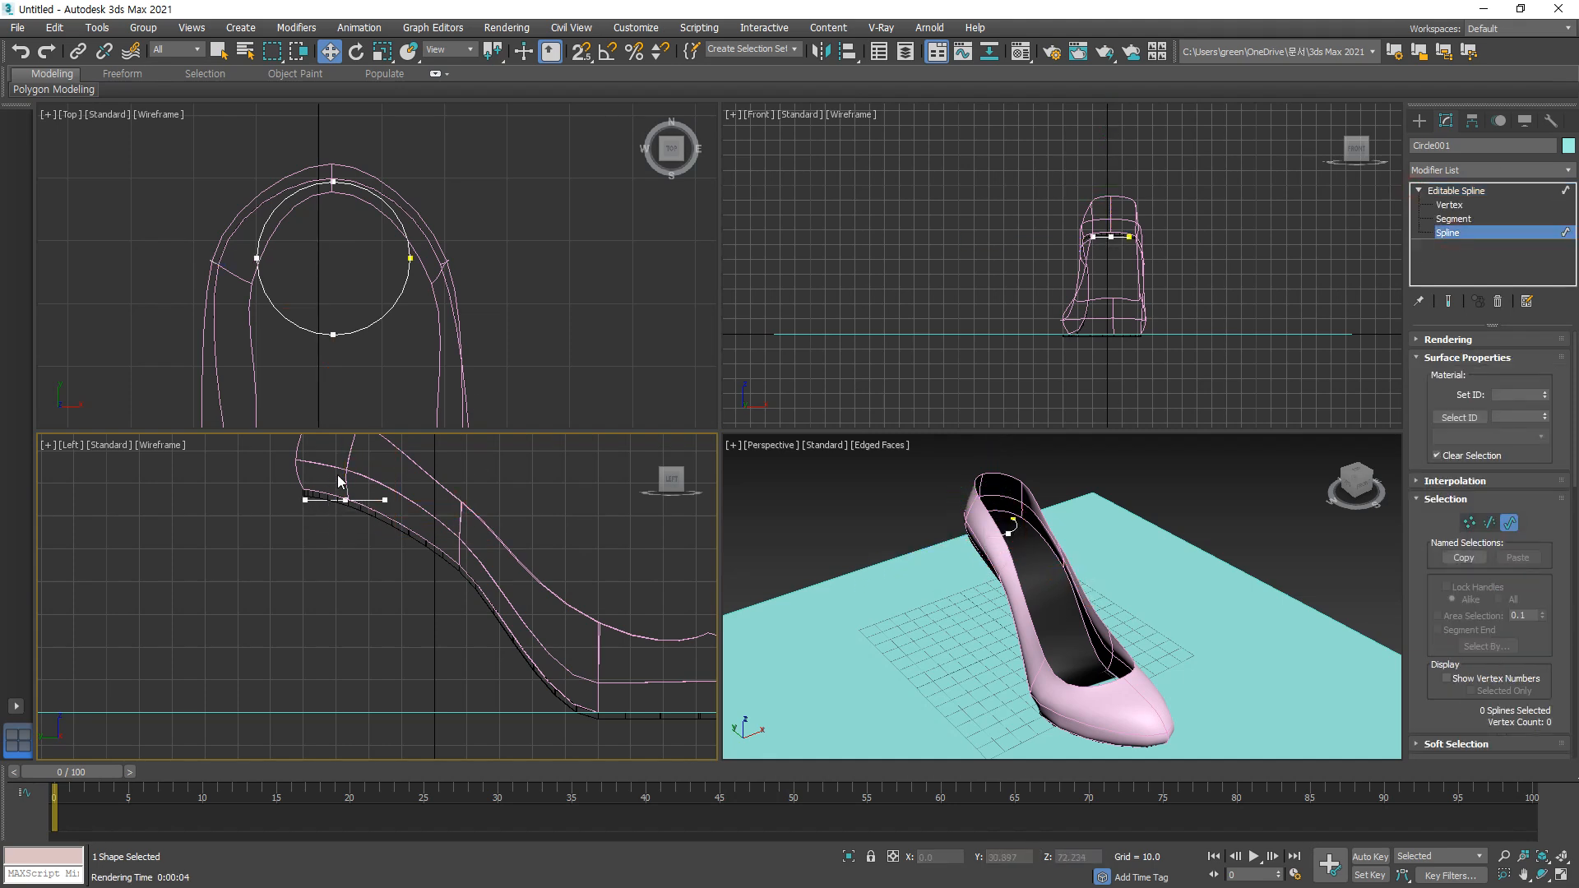
pyautogui.click(352, 499)
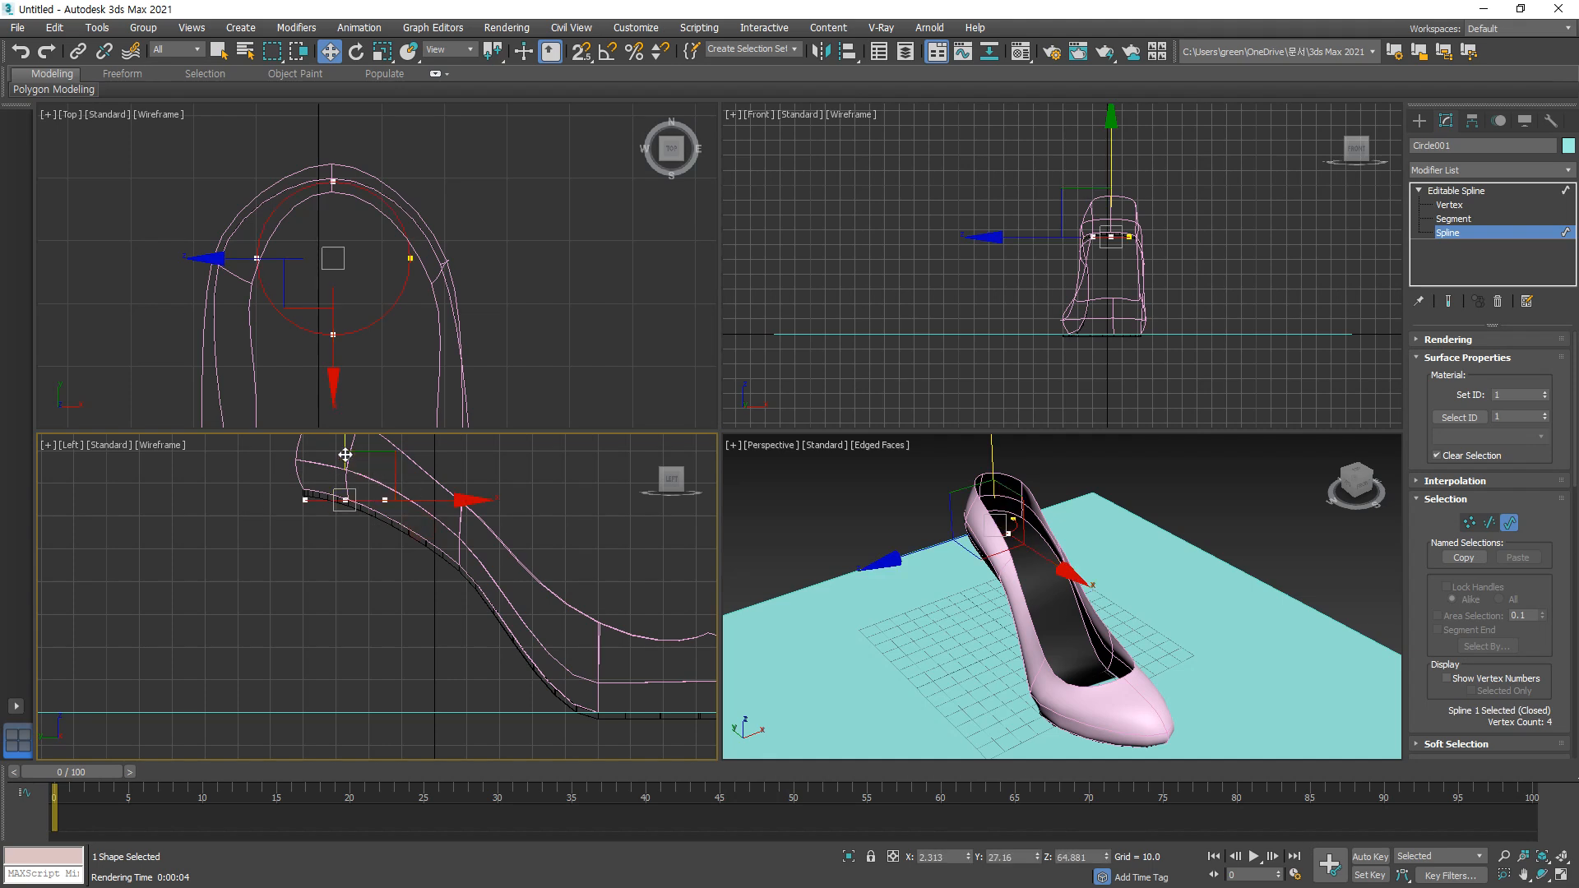
pyautogui.keyDown('shift'); pyautogui.moveTo(344, 470); pyautogui.dragTo(365, 662); pyautogui.keyUp('shift')
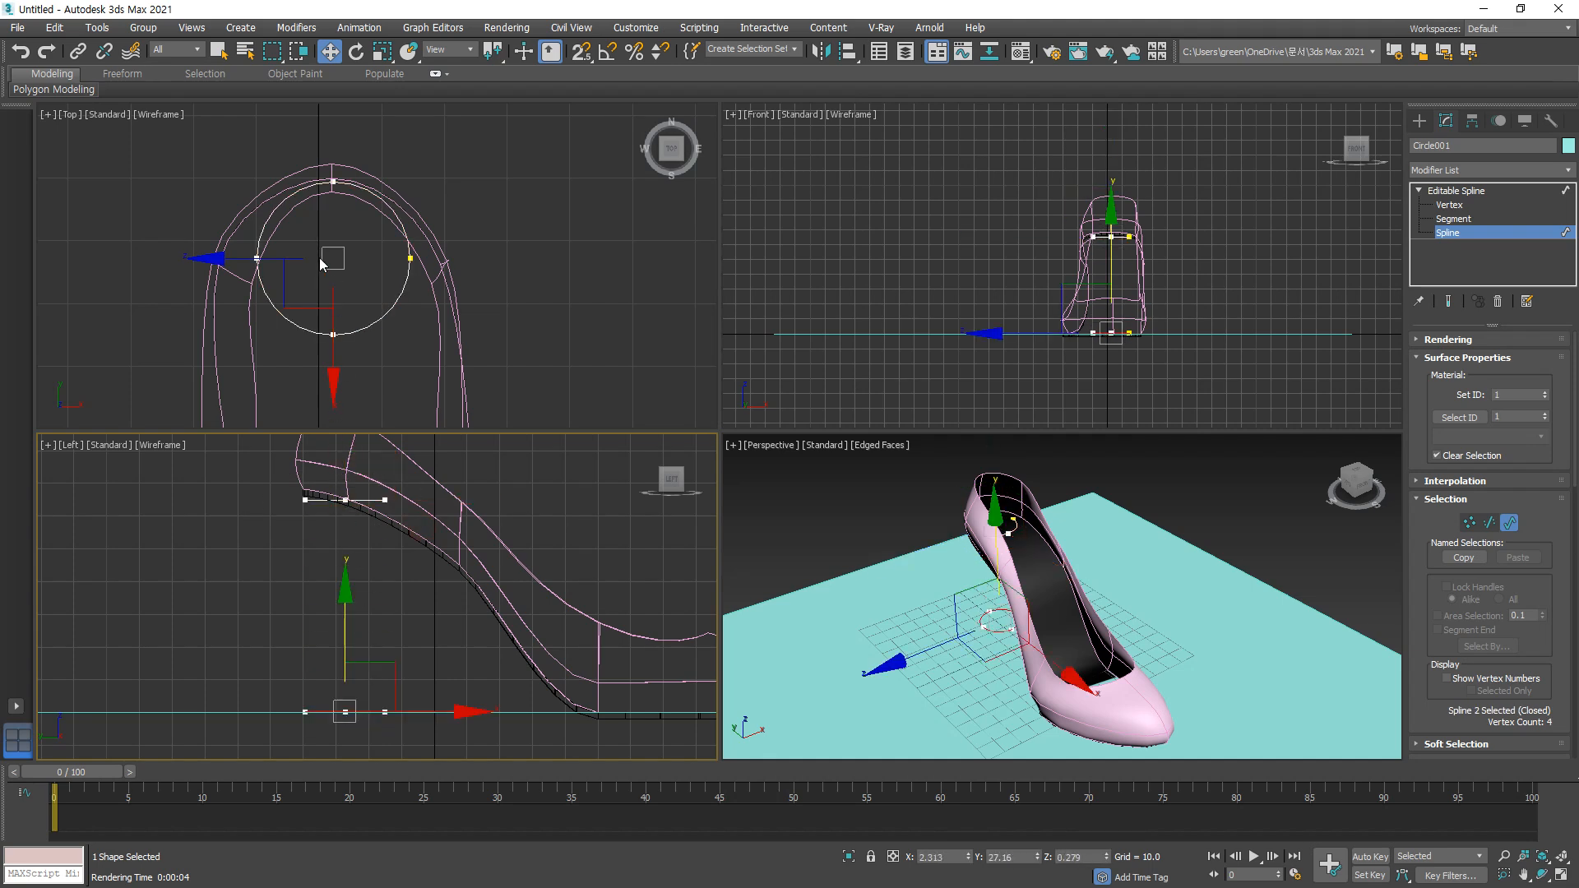
# Step: Adjust the upper circle's rear and side vertices in the side view to follow the underside of the sole at the heel
pyautogui.click(1454, 205)
pyautogui.scroll(5, 327, 504)
pyautogui.click(505, 515)
pyautogui.moveTo(505, 515); pyautogui.dragTo(496, 535, button='middle')
pyautogui.click(261, 512)
pyautogui.moveTo(248, 512); pyautogui.dragTo(348, 458)
pyautogui.scroll(2, 345, 501)
pyautogui.moveTo(409, 483); pyautogui.dragTo(406, 497, button='middle')
pyautogui.moveTo(384, 458); pyautogui.dragTo(390, 482)
# Step: Move the upper circle's front vertex backward and down onto the underside of the sole in the side view
pyautogui.moveTo(522, 530); pyautogui.dragTo(589, 598)
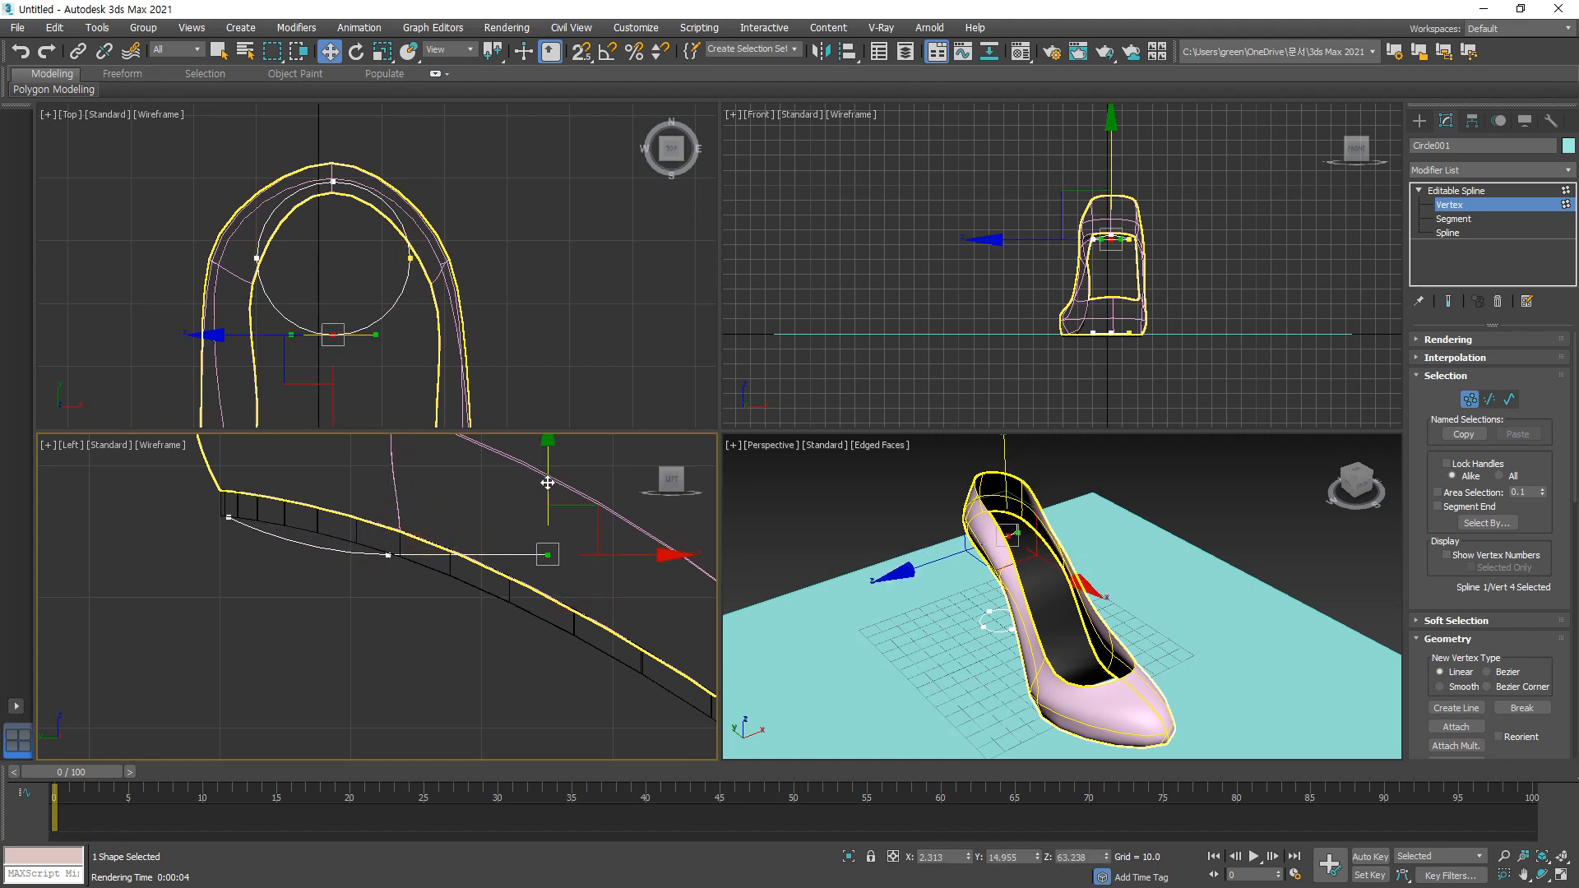
pyautogui.moveTo(548, 554)
pyautogui.mouseDown()
pyautogui.moveTo(532, 547)
pyautogui.moveTo(555, 547)
pyautogui.mouseUp()
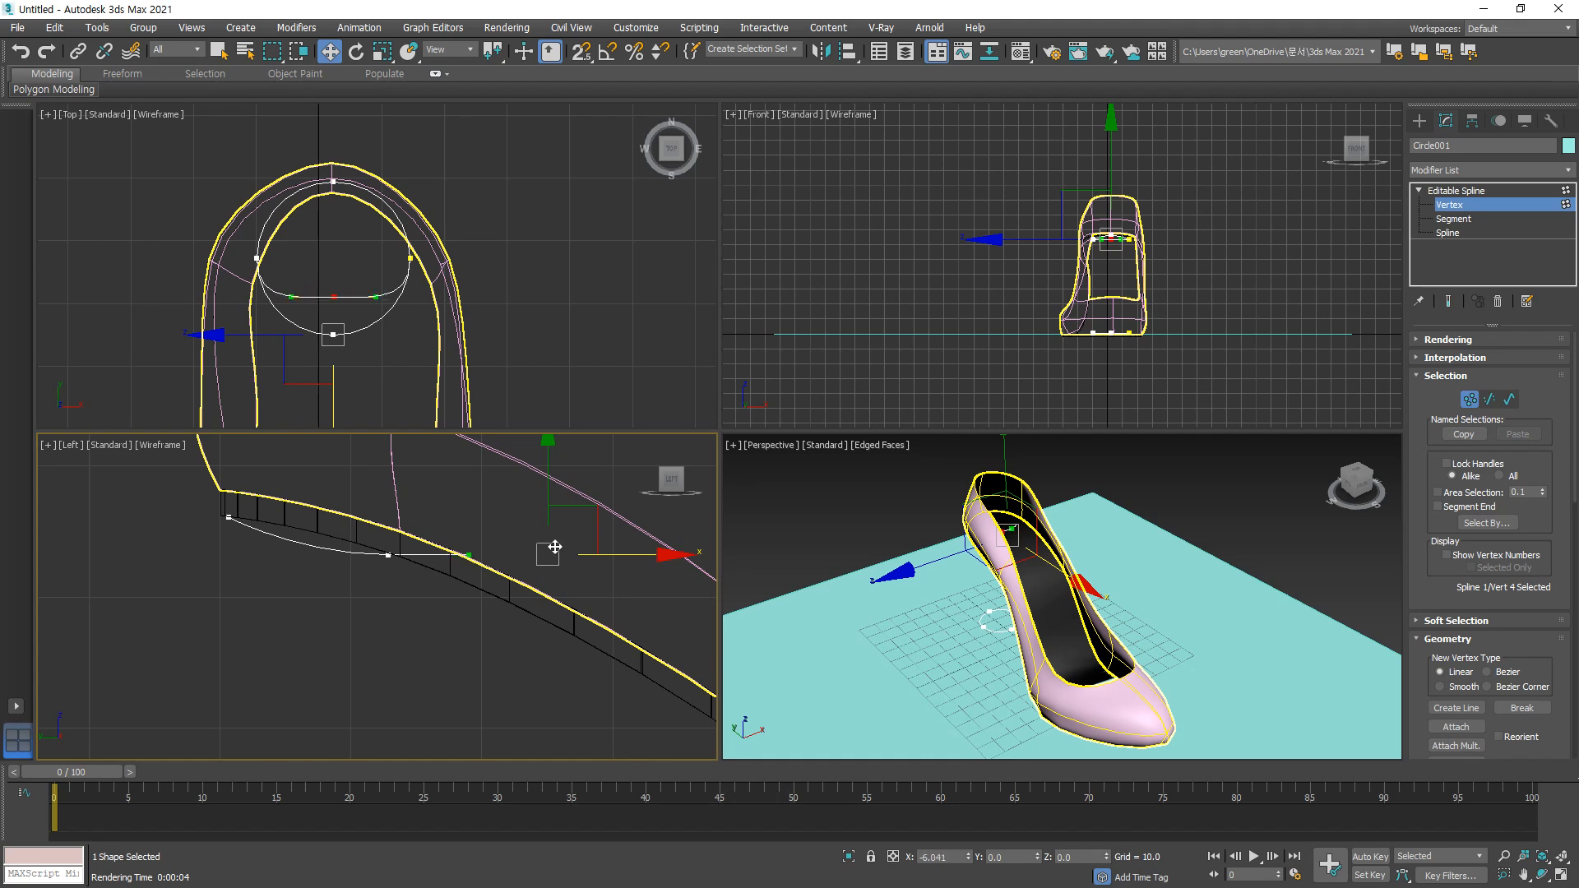
pyautogui.moveTo(471, 477); pyautogui.dragTo(471, 504)
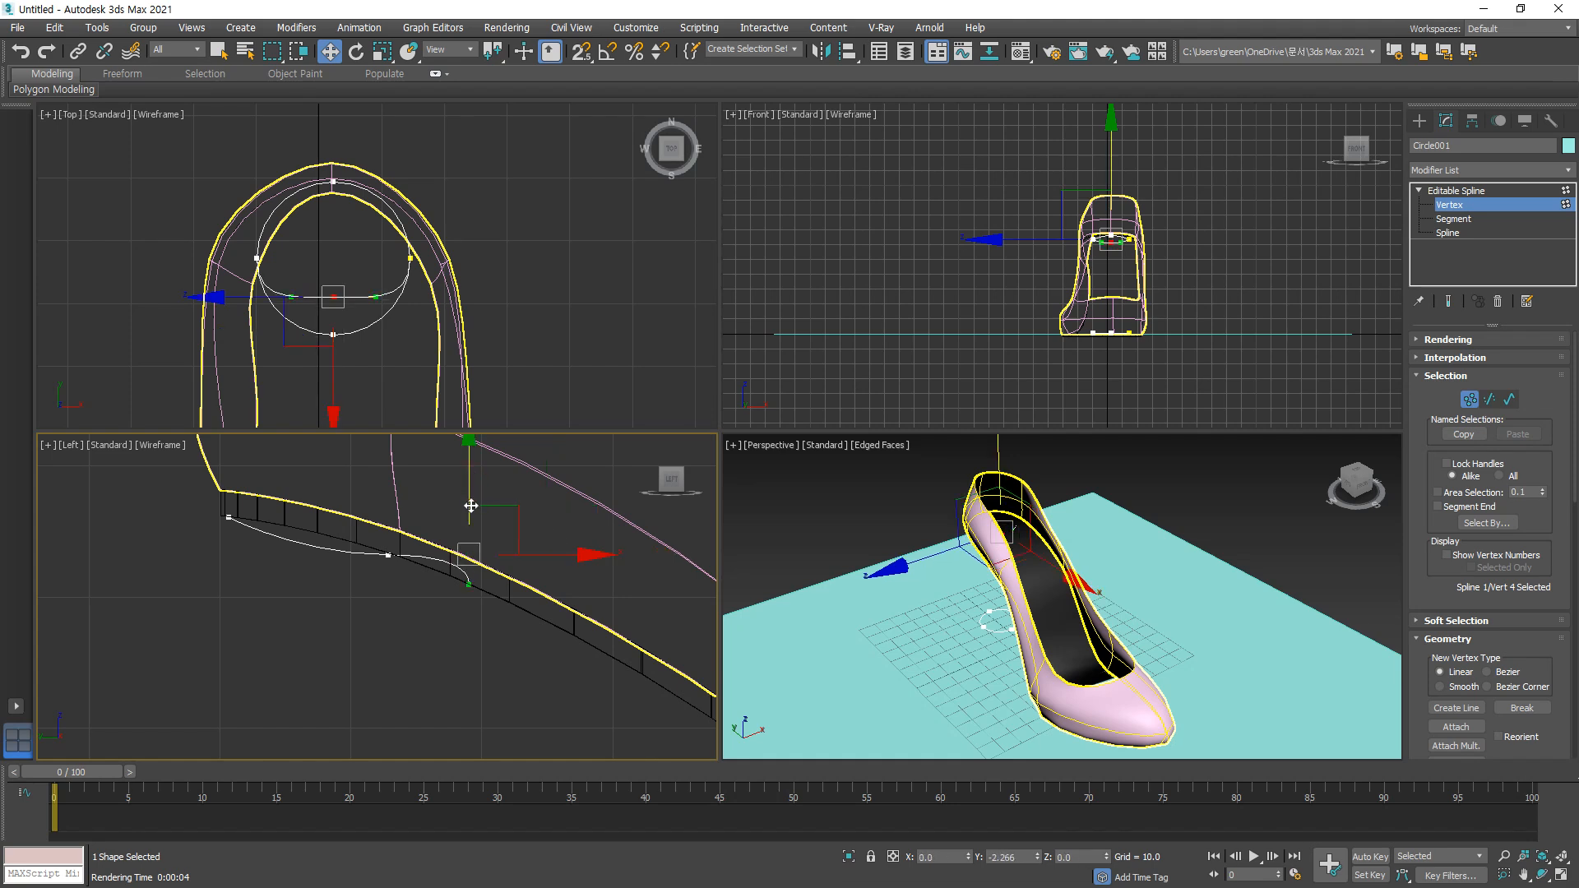
pyautogui.moveTo(392, 599); pyautogui.dragTo(303, 539)
pyautogui.click(468, 584)
pyautogui.scroll(5, 354, 280)
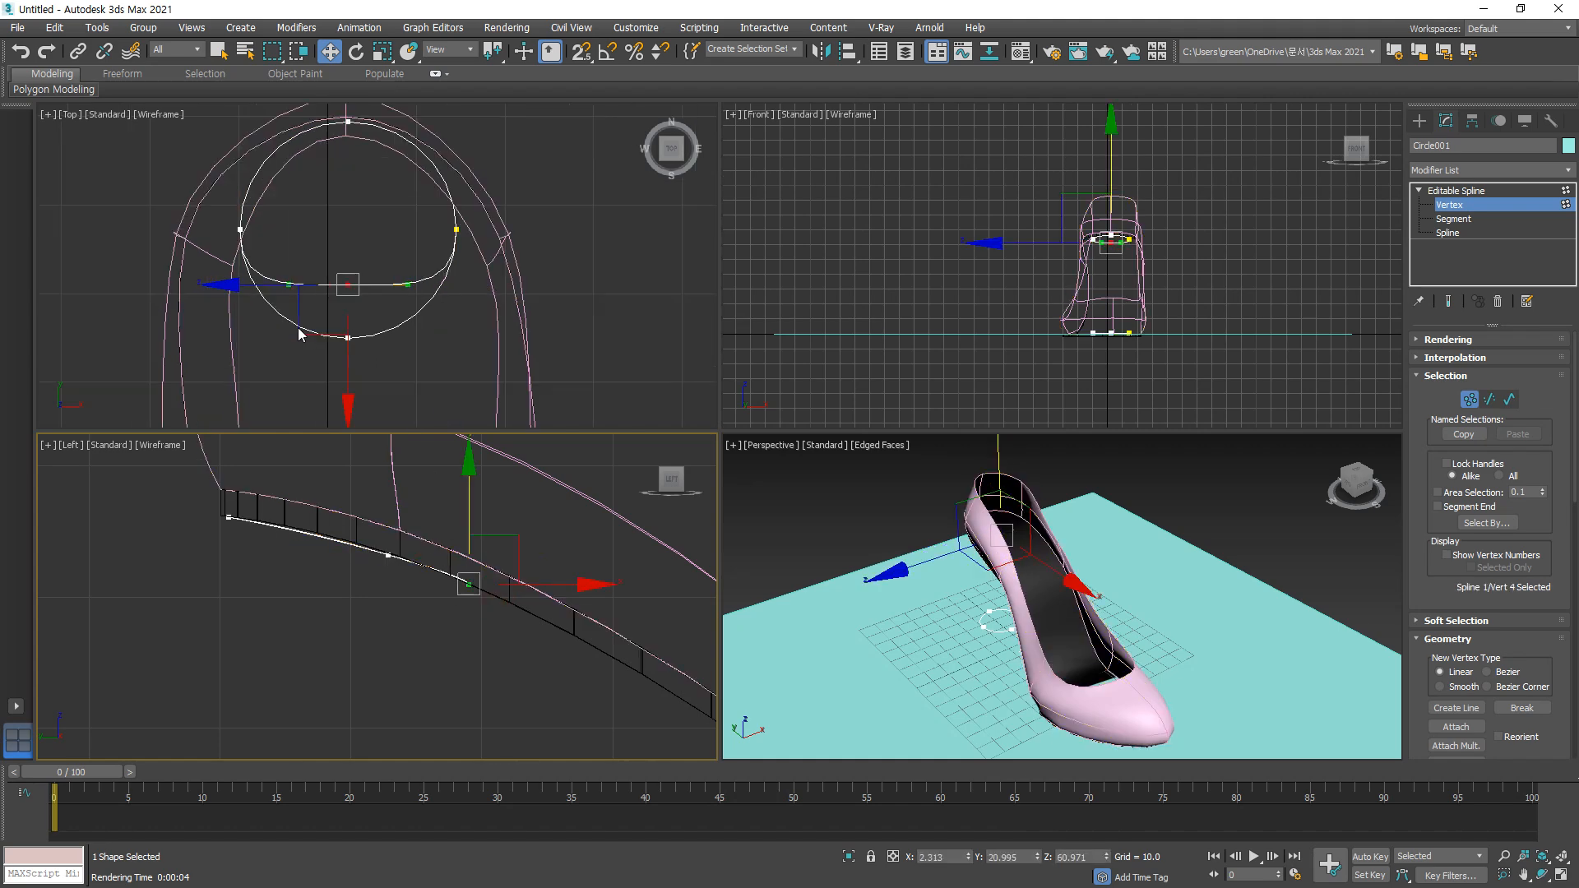
# Step: Widen the upper and lower circles in the top view by moving their side vertices outward toward the sole's edges
pyautogui.scroll(-5, 370, 329)
pyautogui.moveTo(377, 343); pyautogui.dragTo(379, 365, button='middle')
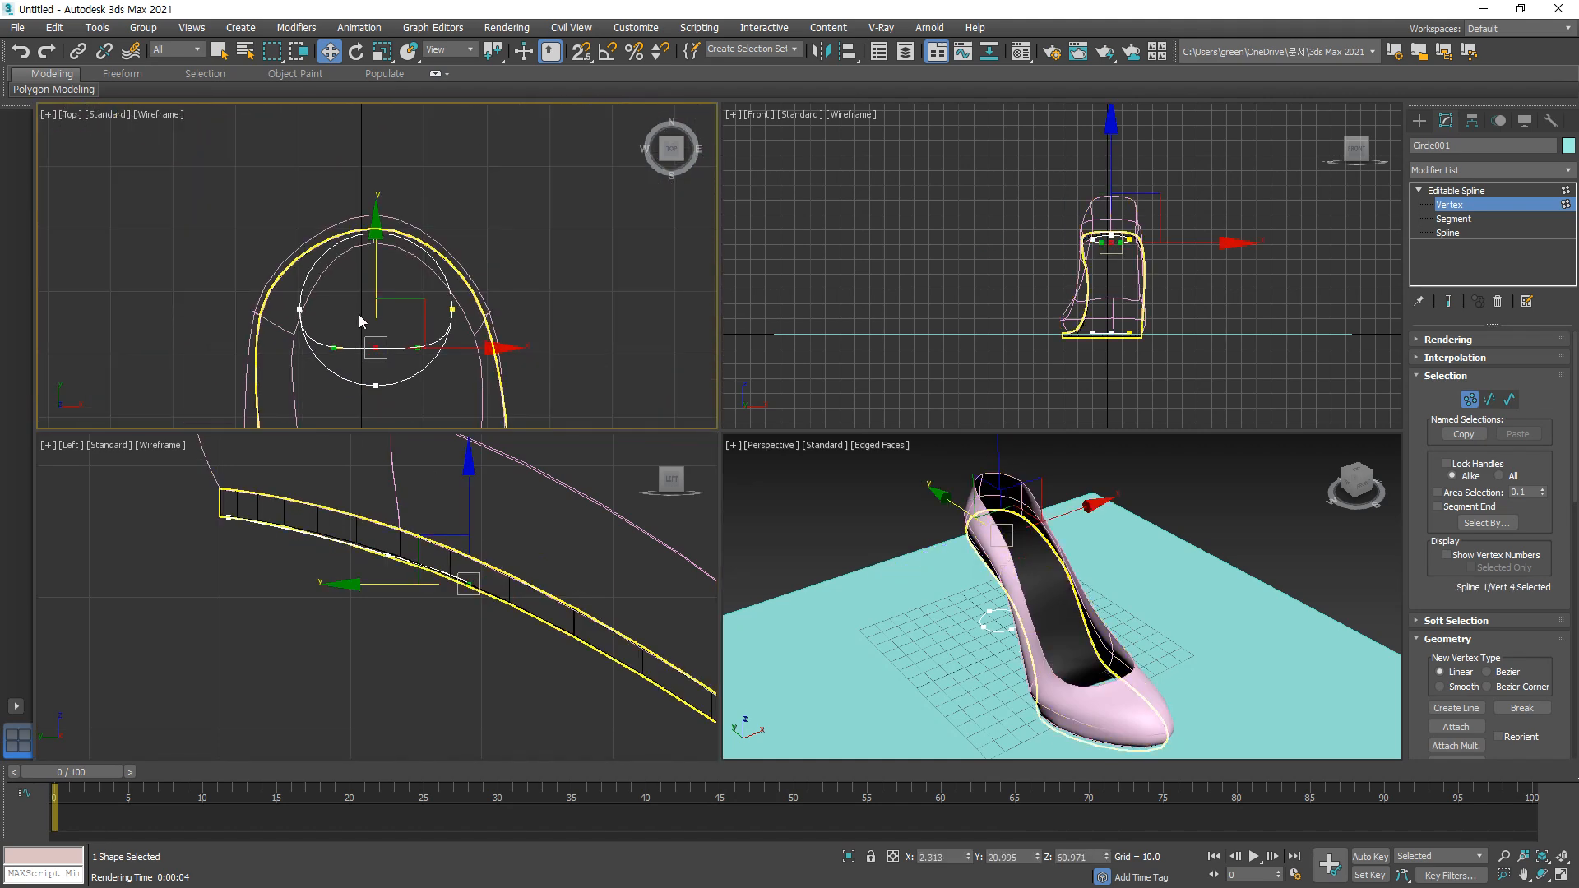
pyautogui.scroll(2, 358, 314)
pyautogui.moveTo(240, 293); pyautogui.dragTo(240, 294)
pyautogui.moveTo(343, 307); pyautogui.dragTo(308, 306)
pyautogui.moveTo(460, 284); pyautogui.dragTo(585, 301)
pyautogui.click(609, 406)
pyautogui.scroll(5, 484, 569)
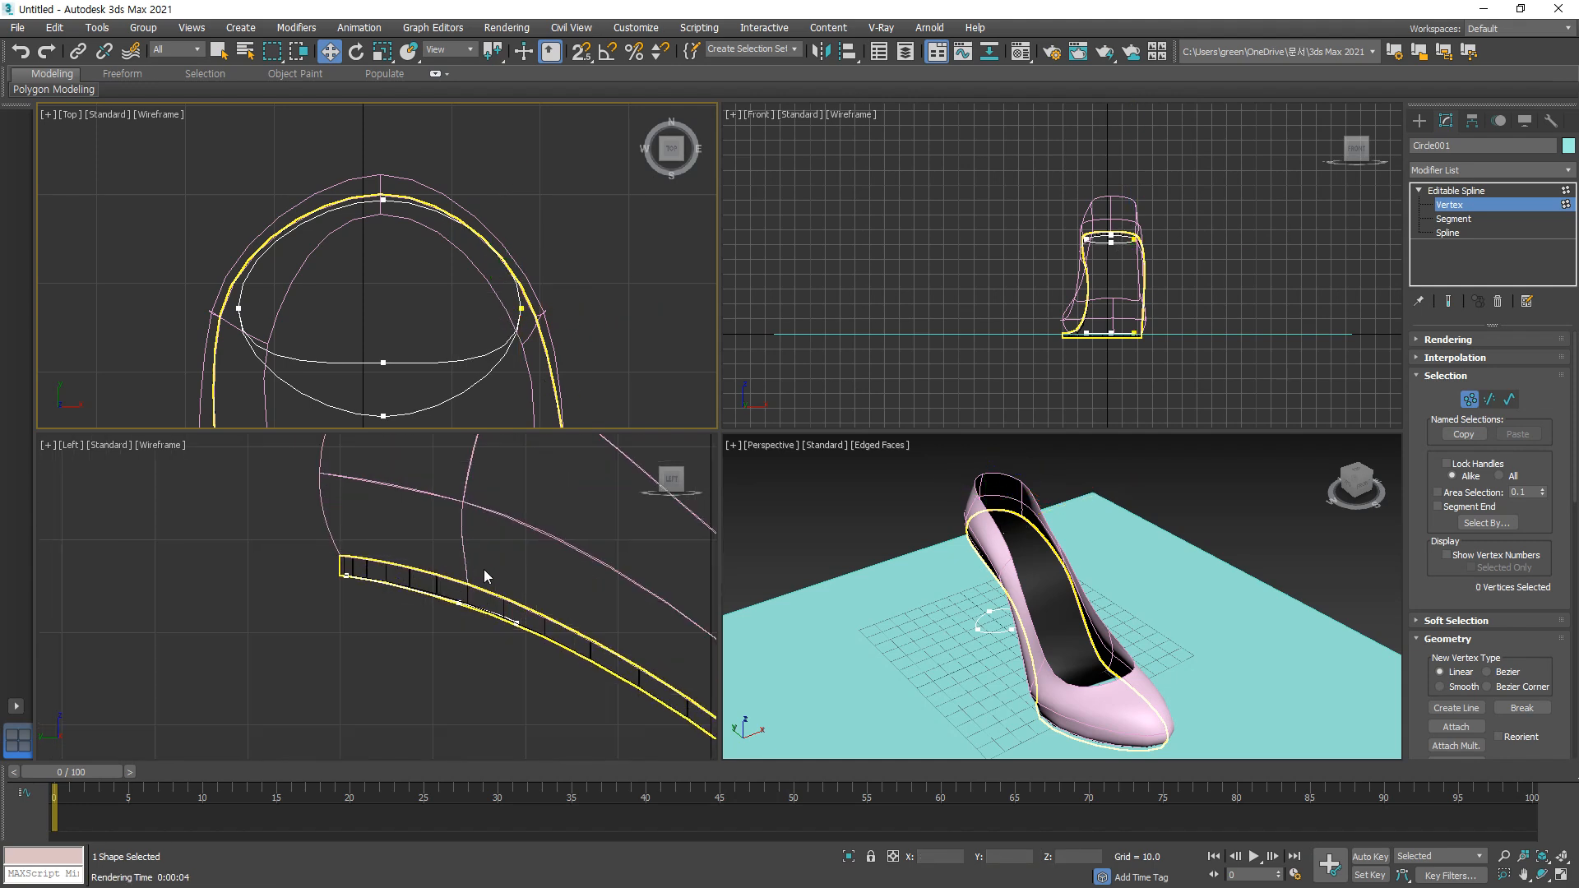
# Step: Move the upper outline's front vertex forward and down along the sole's lower edge, fitting the side vertices to that edge
pyautogui.moveTo(530, 589); pyautogui.dragTo(479, 531)
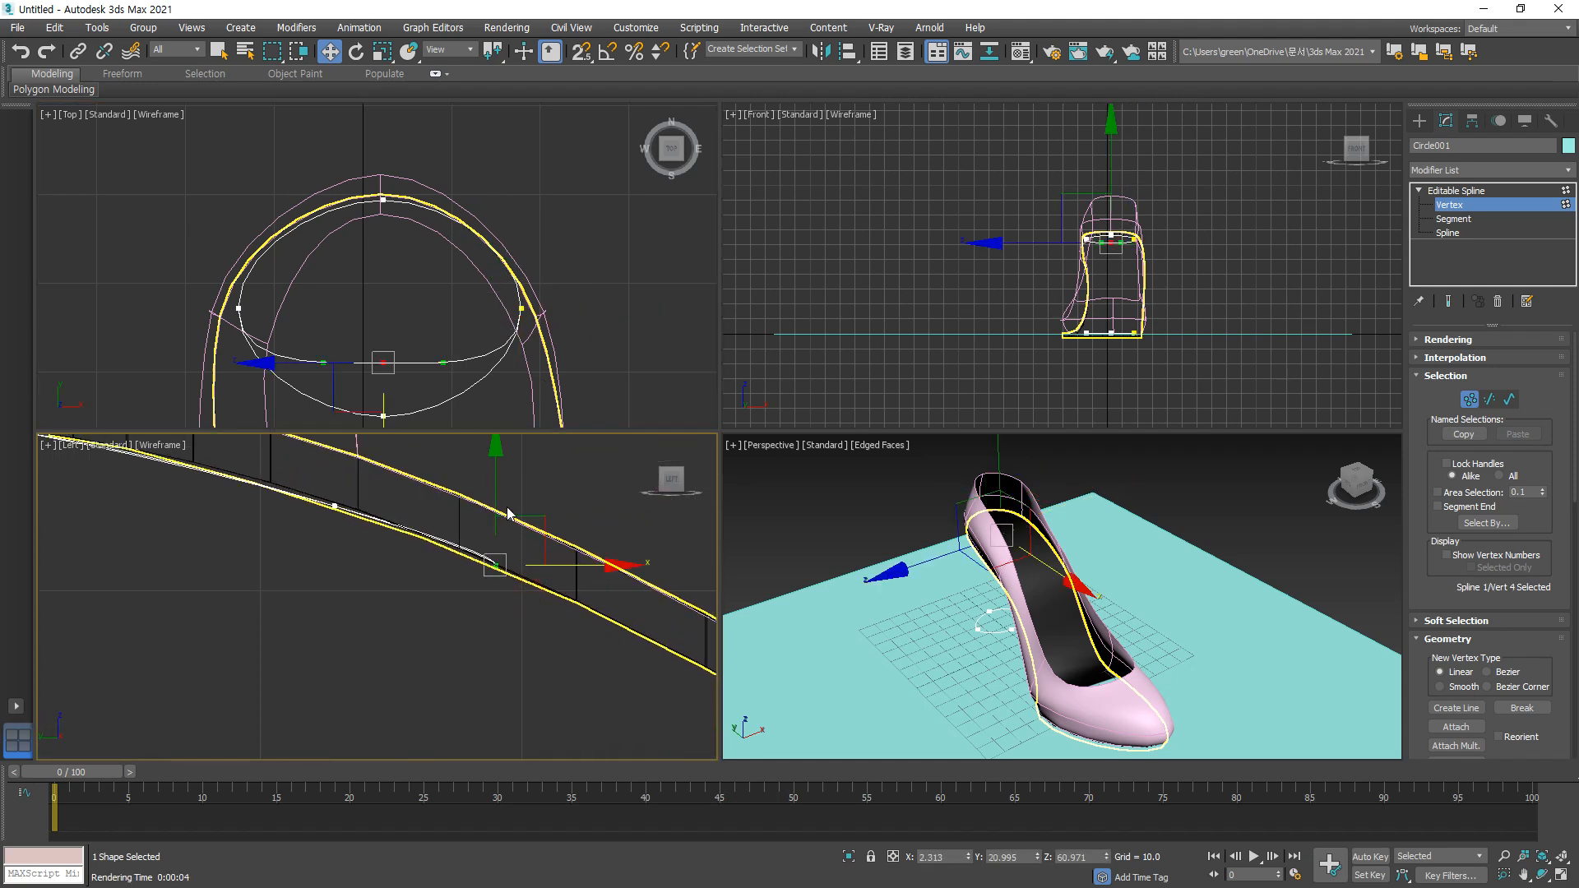
pyautogui.moveTo(322, 518); pyautogui.dragTo(356, 460)
pyautogui.moveTo(470, 573); pyautogui.dragTo(625, 597)
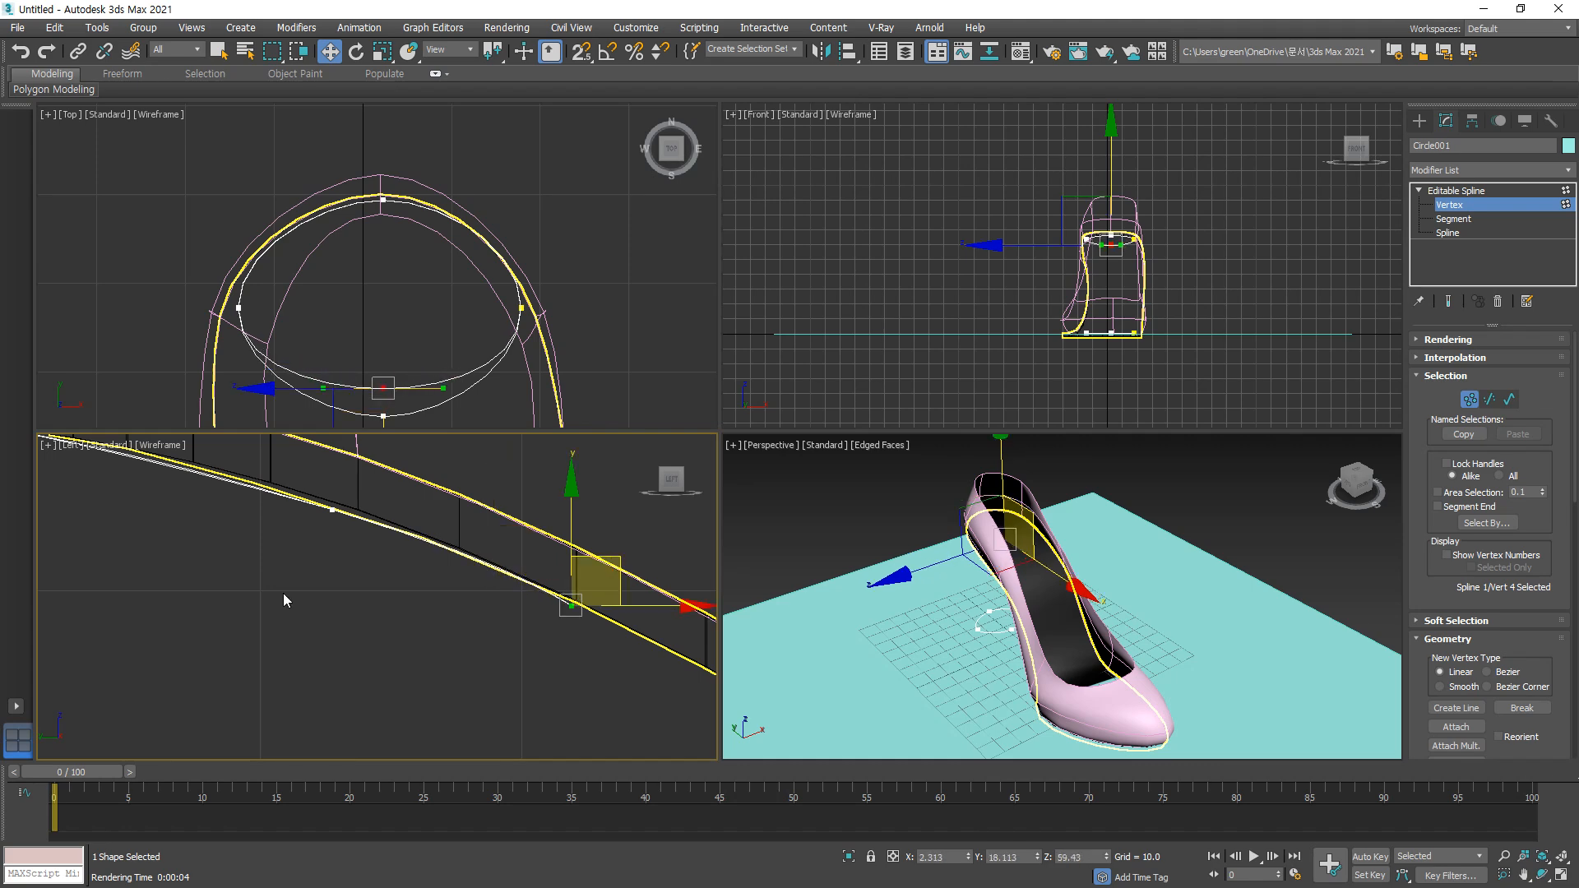
pyautogui.scroll(-5, 288, 575)
pyautogui.scroll(5, 218, 278)
pyautogui.scroll(-6, 170, 245)
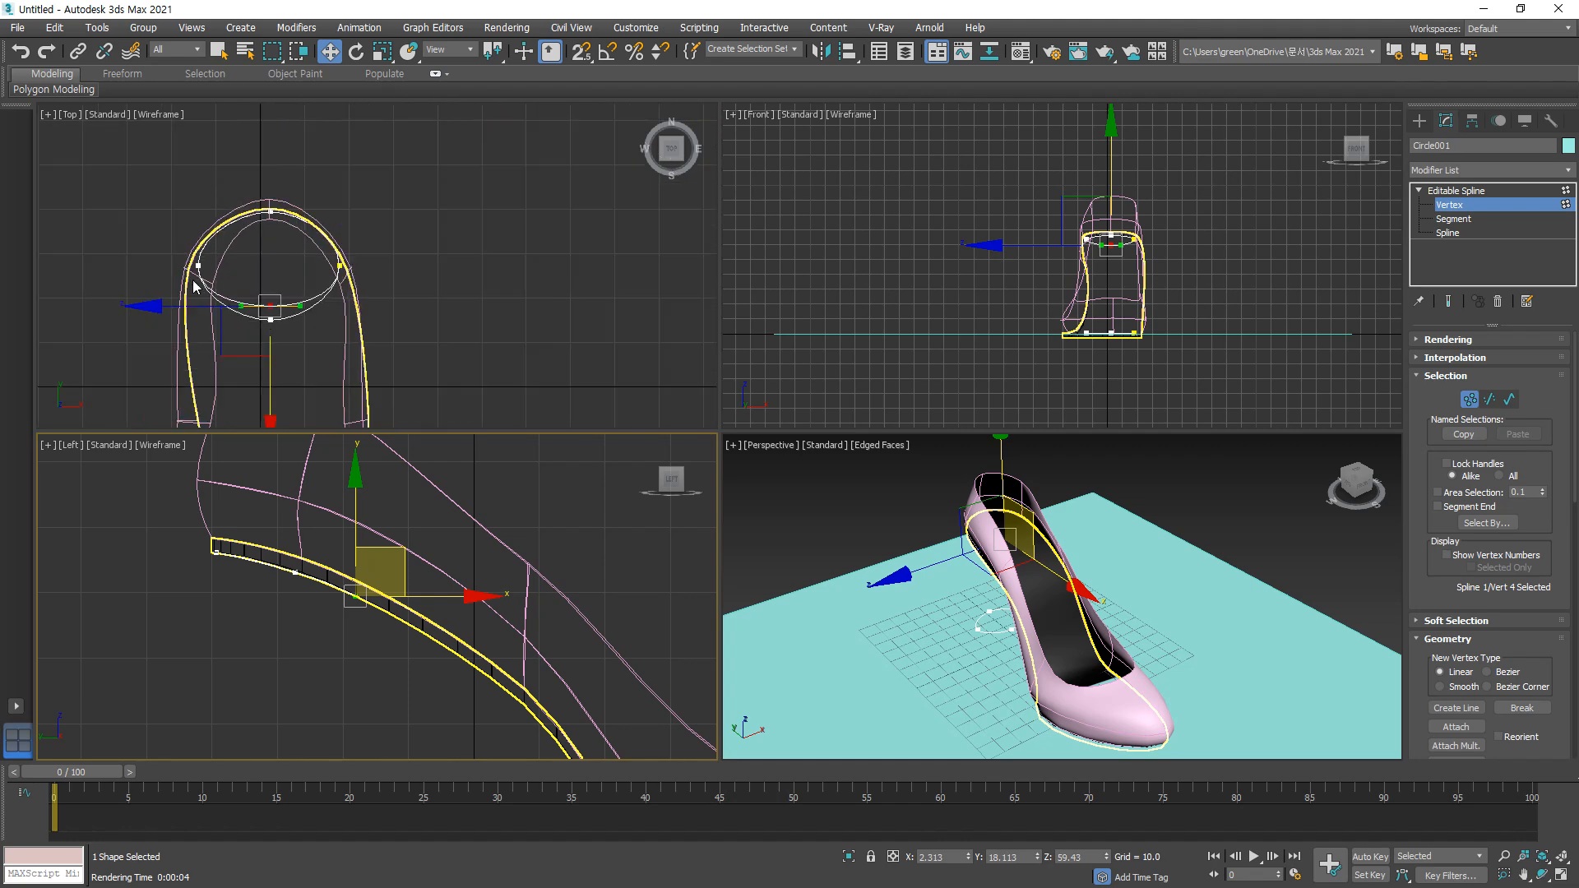
# Step: Select the upper outline's two side vertices and tilt their Bezier handles to refine the curve along the heel
pyautogui.click(307, 570)
pyautogui.moveTo(306, 573); pyautogui.dragTo(281, 555)
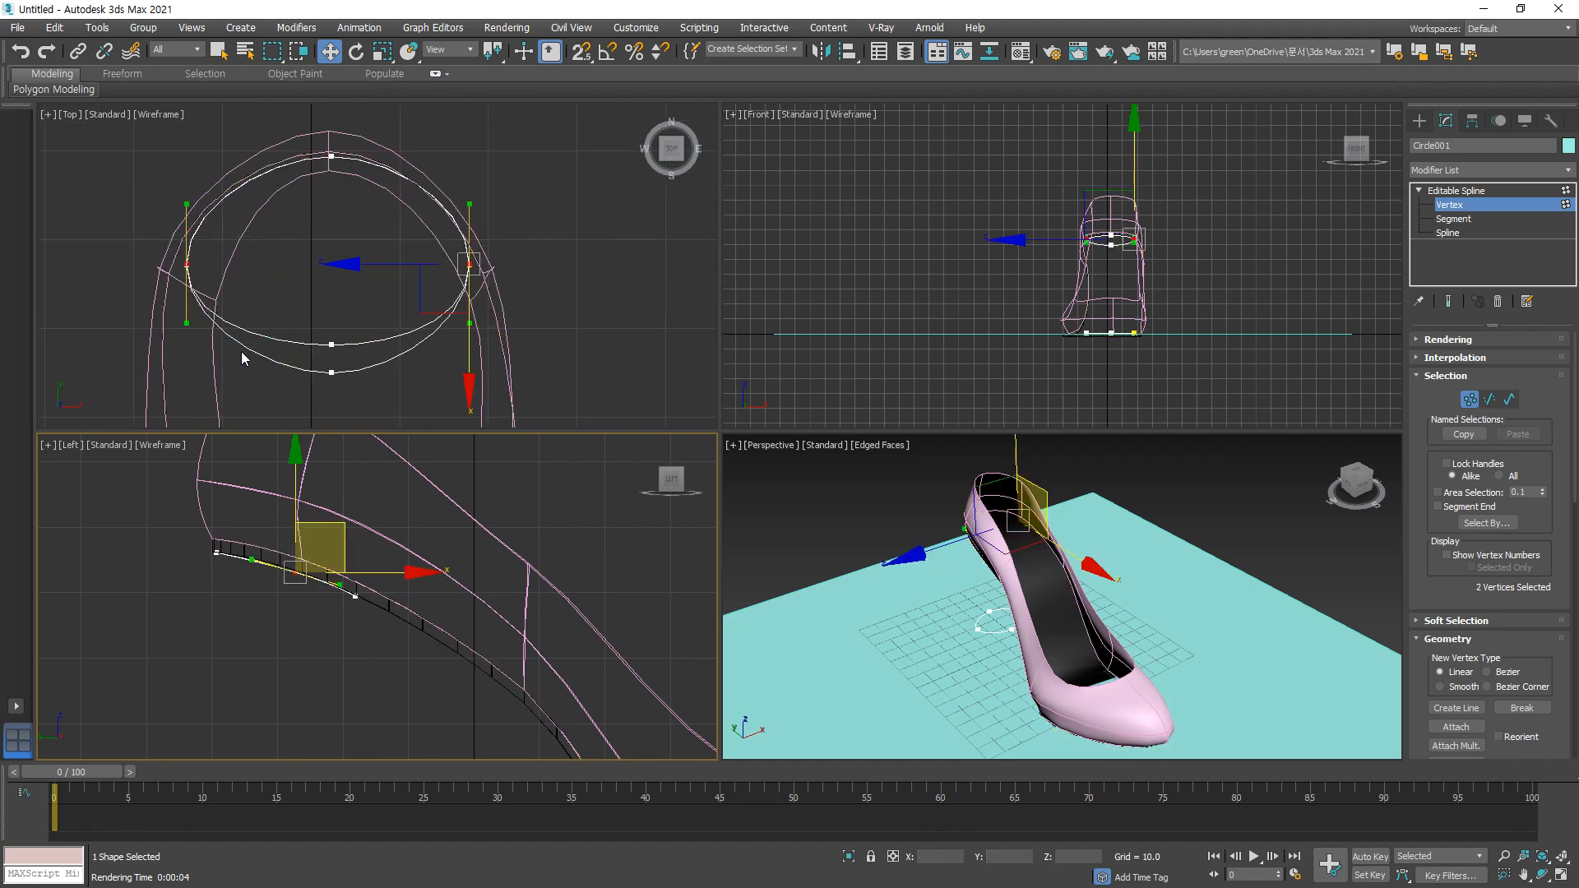
pyautogui.moveTo(188, 319); pyautogui.dragTo(180, 338)
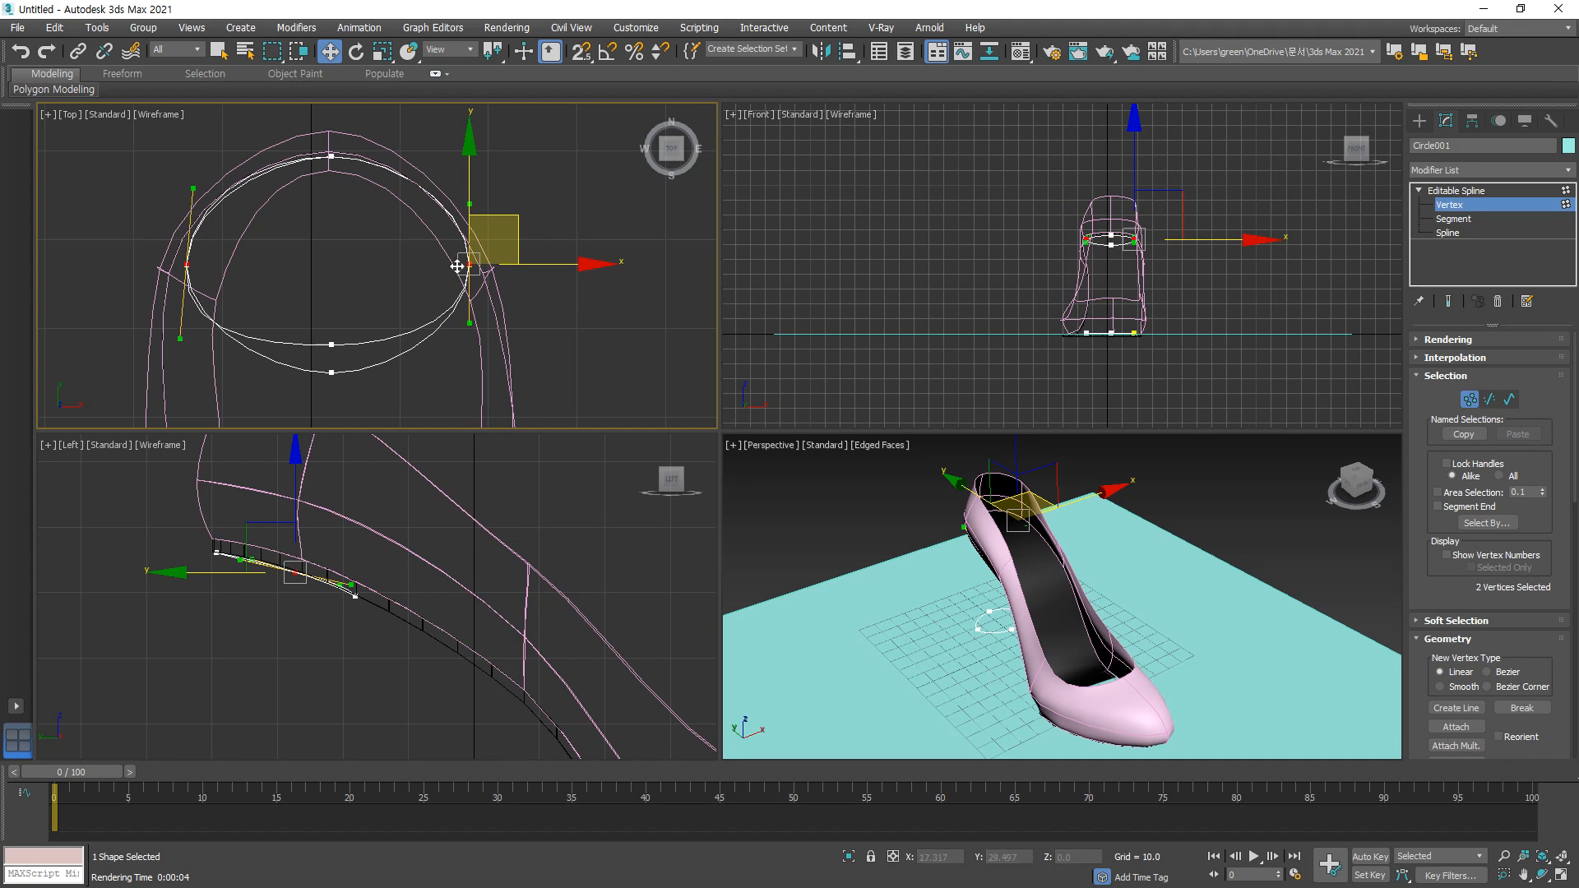
pyautogui.moveTo(468, 321); pyautogui.dragTo(468, 326)
# Step: Select the lower circle spline at Spline level and scale it down uniformly to about half its size in the top view
pyautogui.scroll(-6, 388, 516)
pyautogui.scroll(5, 387, 516)
pyautogui.moveTo(423, 648); pyautogui.dragTo(224, 480)
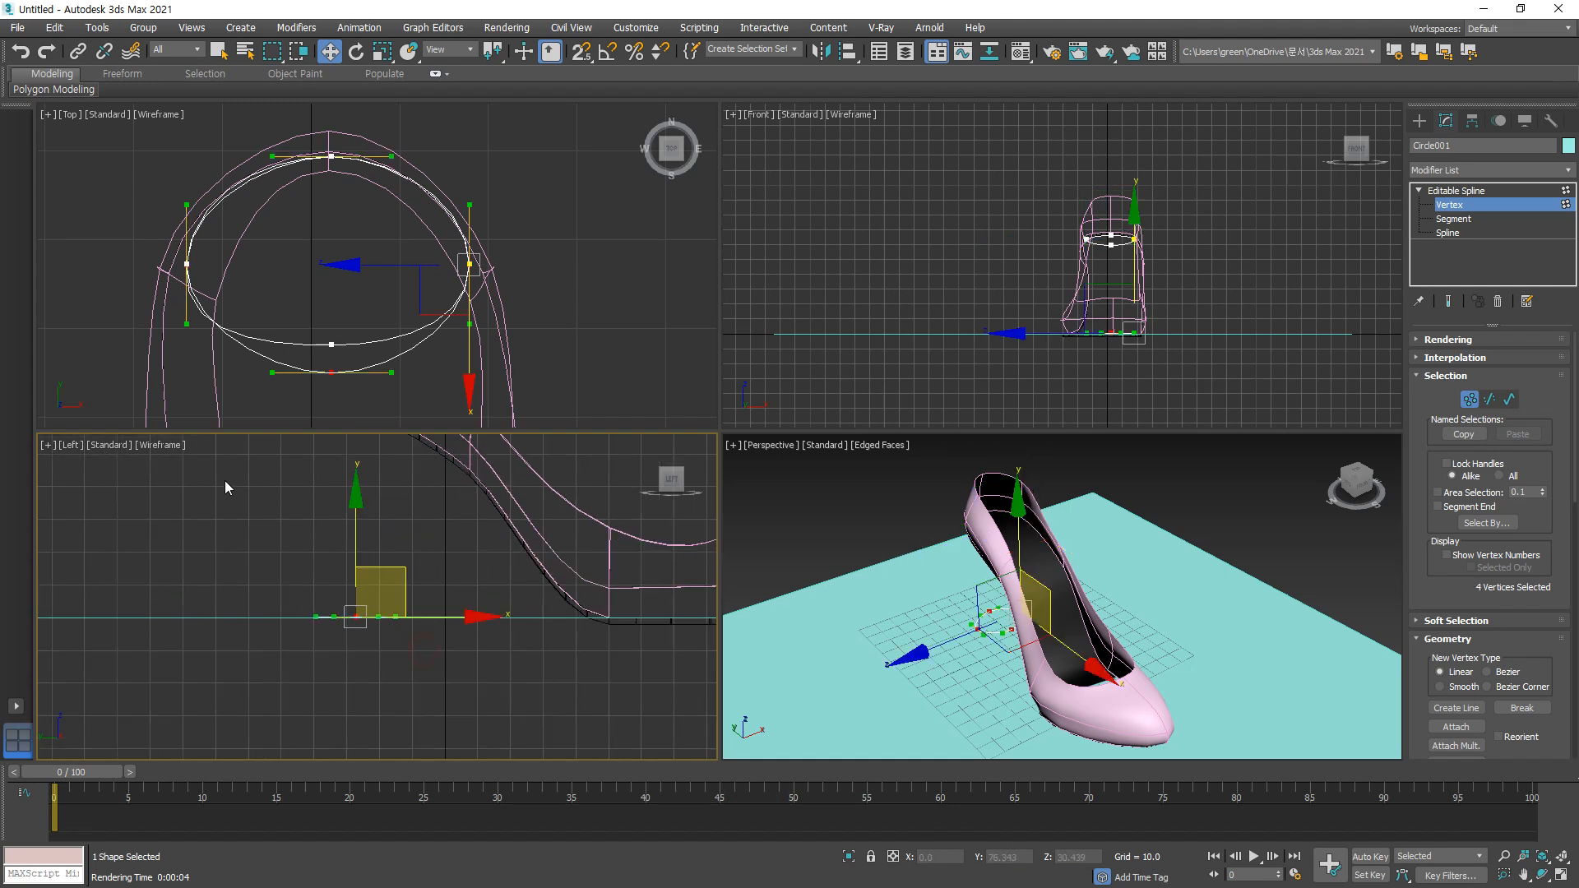
pyautogui.click(1505, 233)
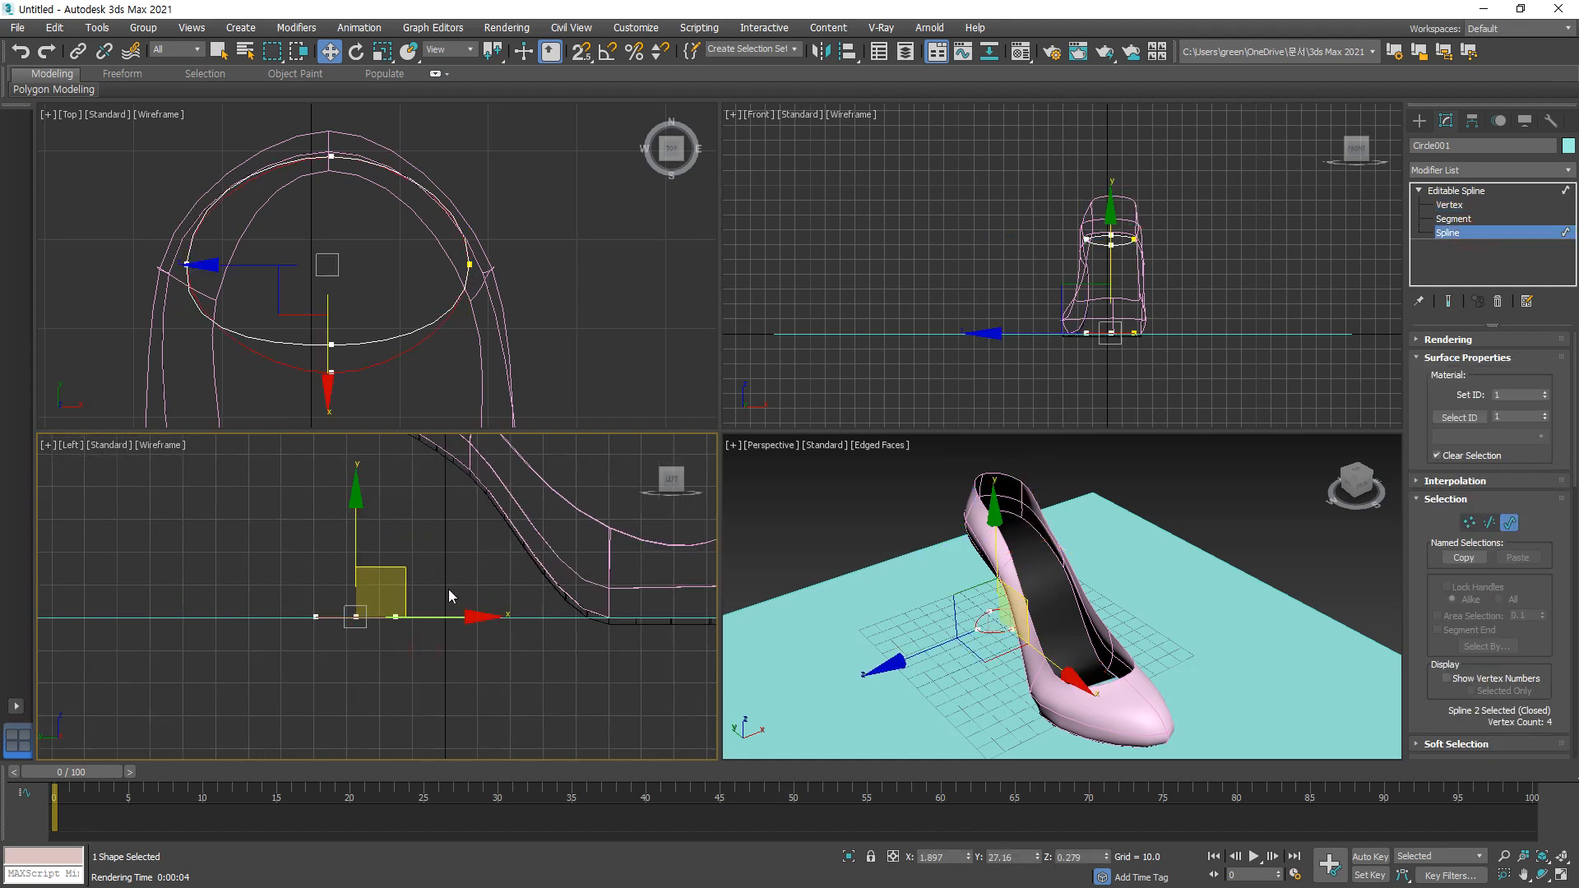
pyautogui.click(387, 365)
pyautogui.click(383, 51)
pyautogui.moveTo(376, 235); pyautogui.dragTo(351, 311)
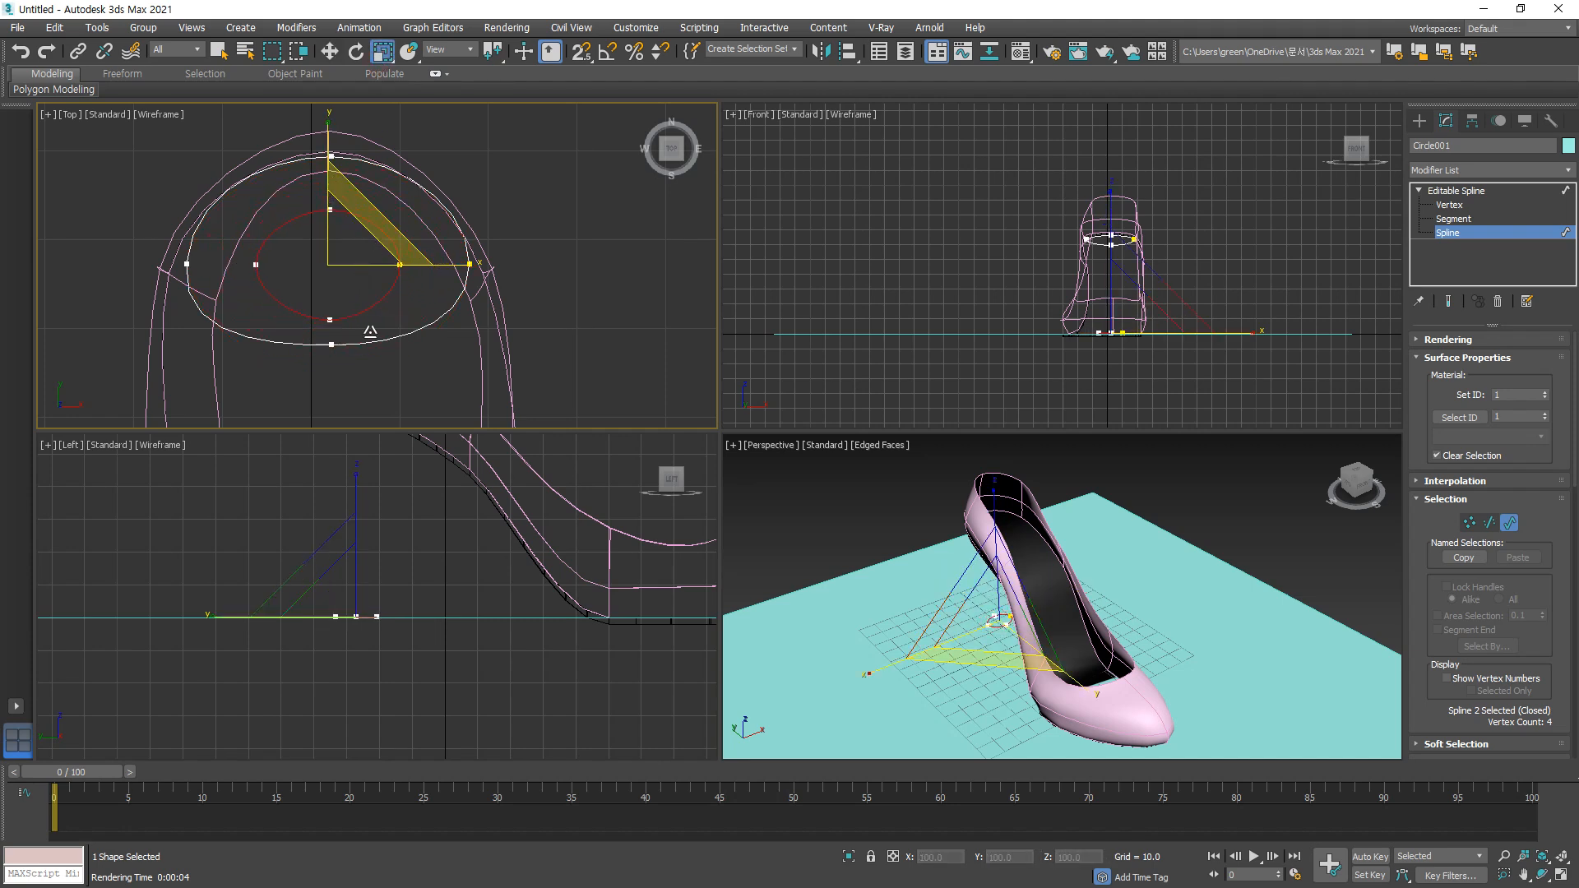
# Step: Switch to the Vertex level and select the lower outline's front vertex for moving
pyautogui.click(1447, 205)
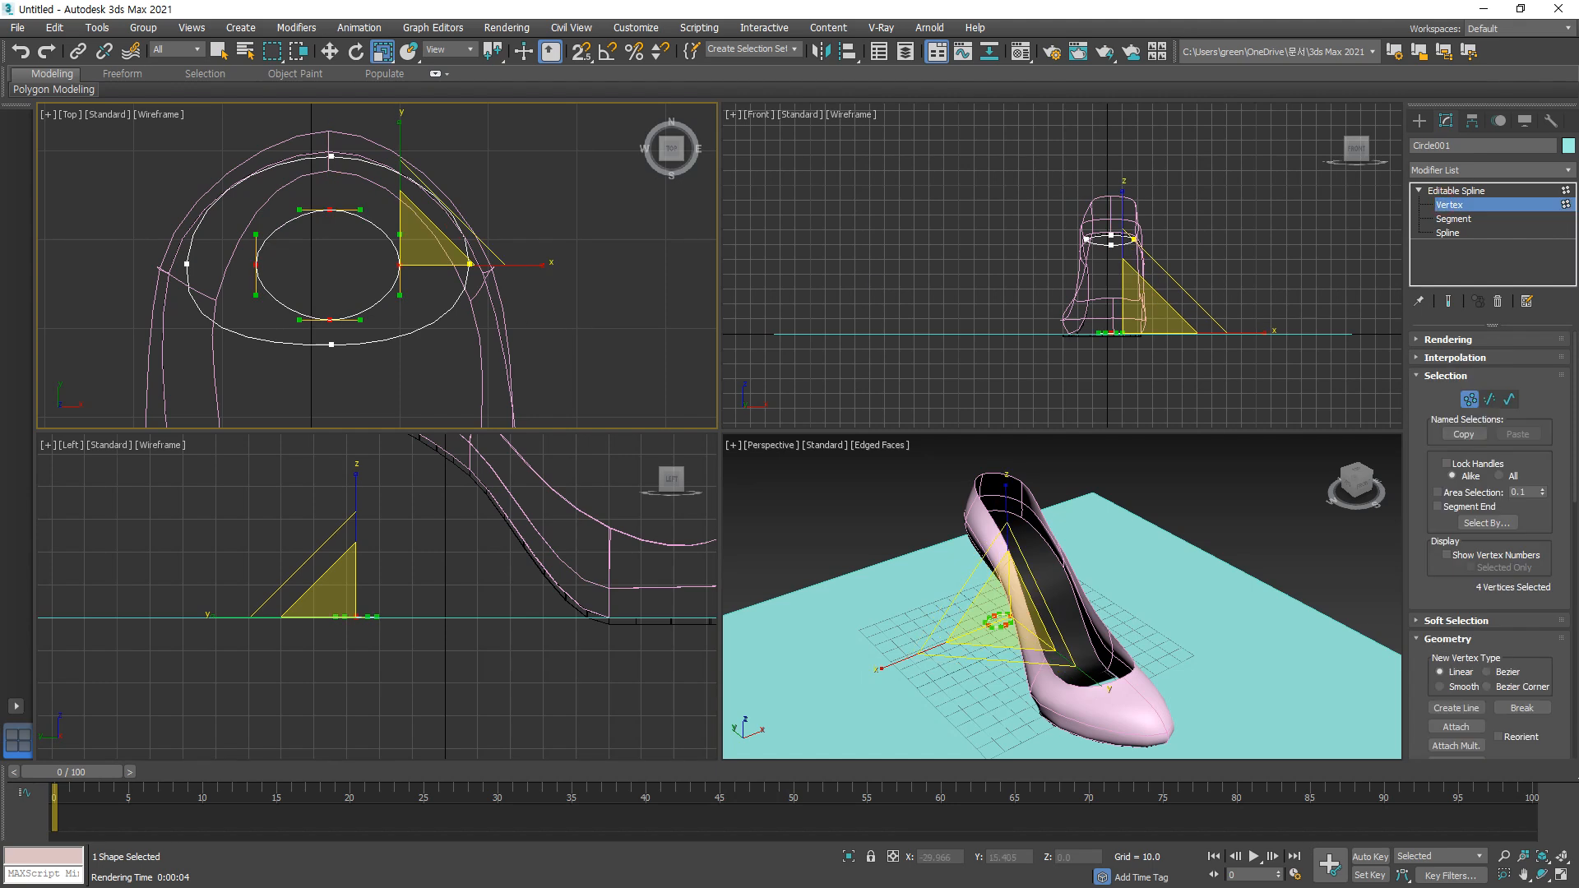
pyautogui.click(255, 264)
pyautogui.click(333, 303)
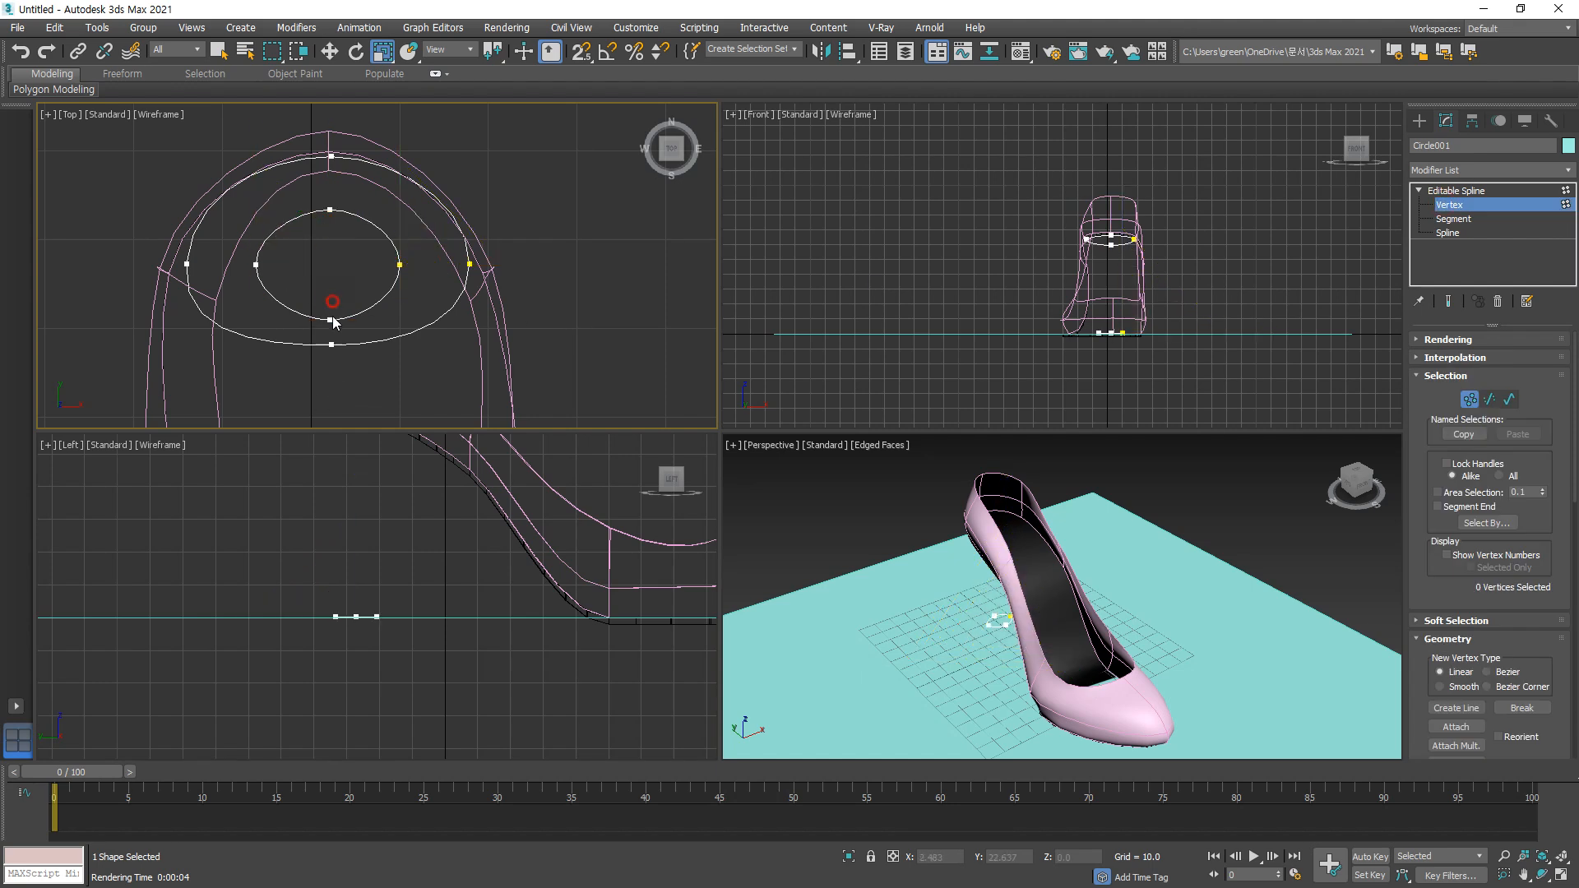
pyautogui.click(328, 319)
pyautogui.rightClick(329, 320)
pyautogui.click(342, 328)
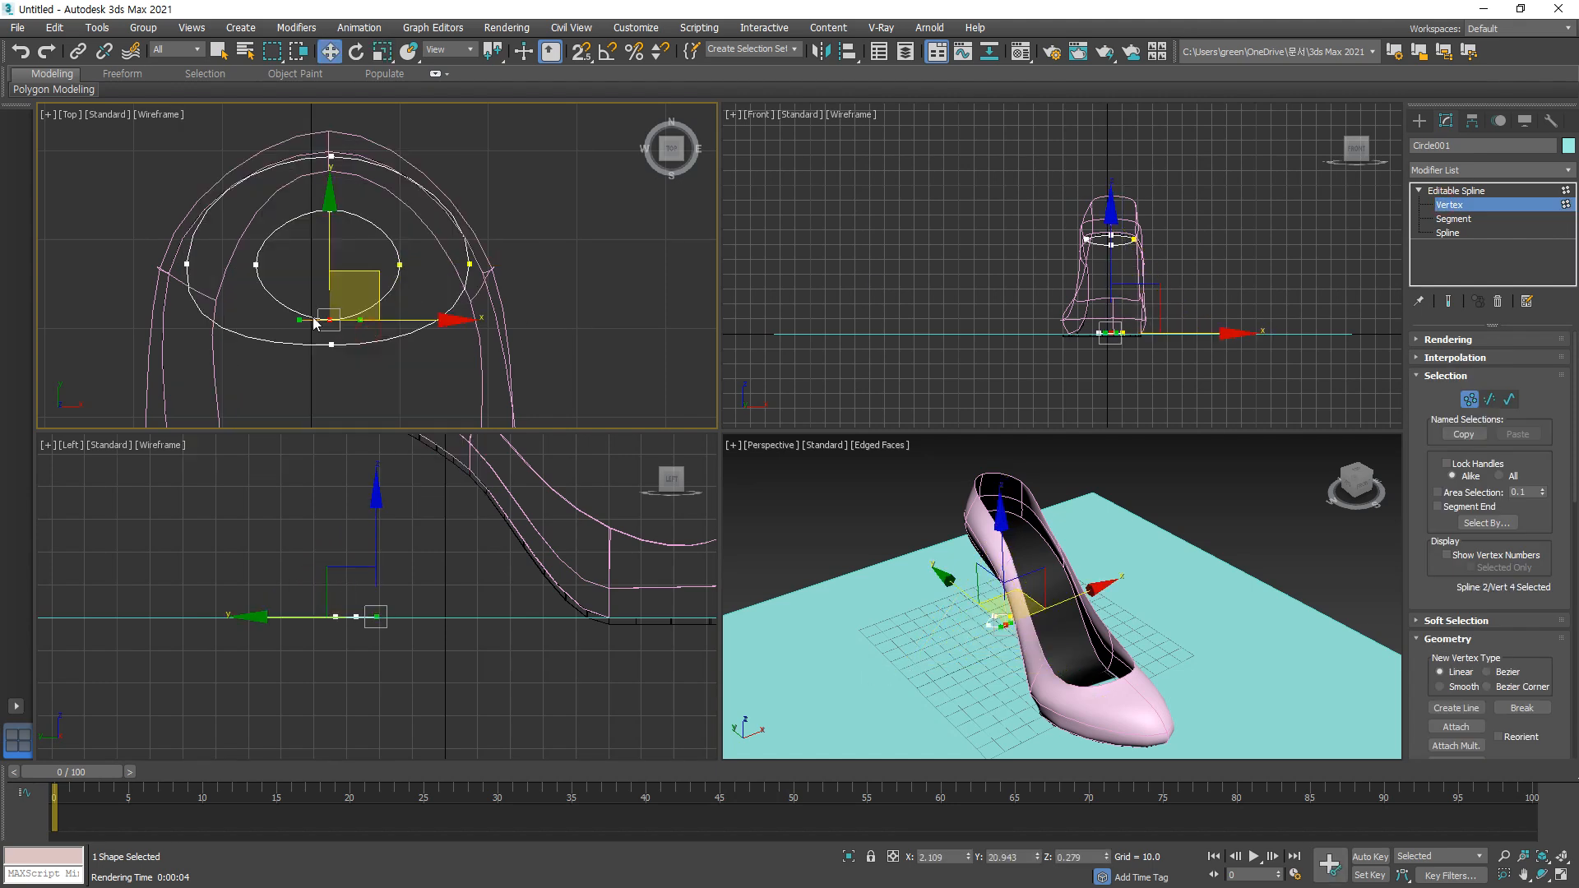
# Step: Flatten the lower outline's front and narrow it by moving both side vertices inward, forming a slim heel-tip shape
pyautogui.moveTo(377, 280)
pyautogui.mouseDown()
pyautogui.moveTo(402, 260)
pyautogui.moveTo(355, 263)
pyautogui.mouseUp()
pyautogui.click(402, 260)
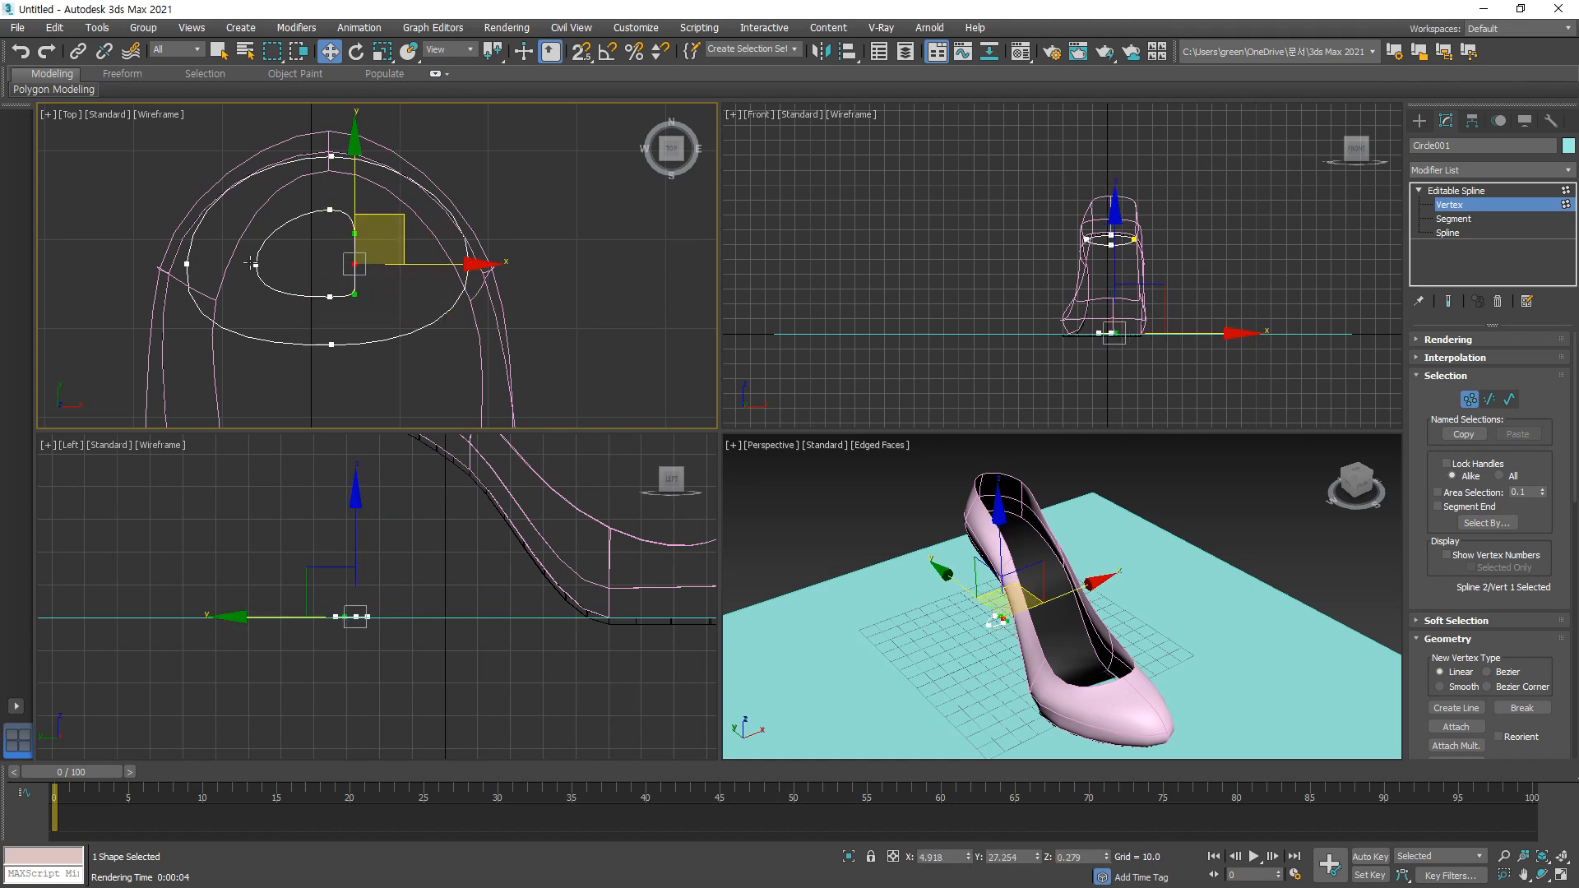
pyautogui.moveTo(253, 268); pyautogui.dragTo(302, 264)
pyautogui.click(337, 226)
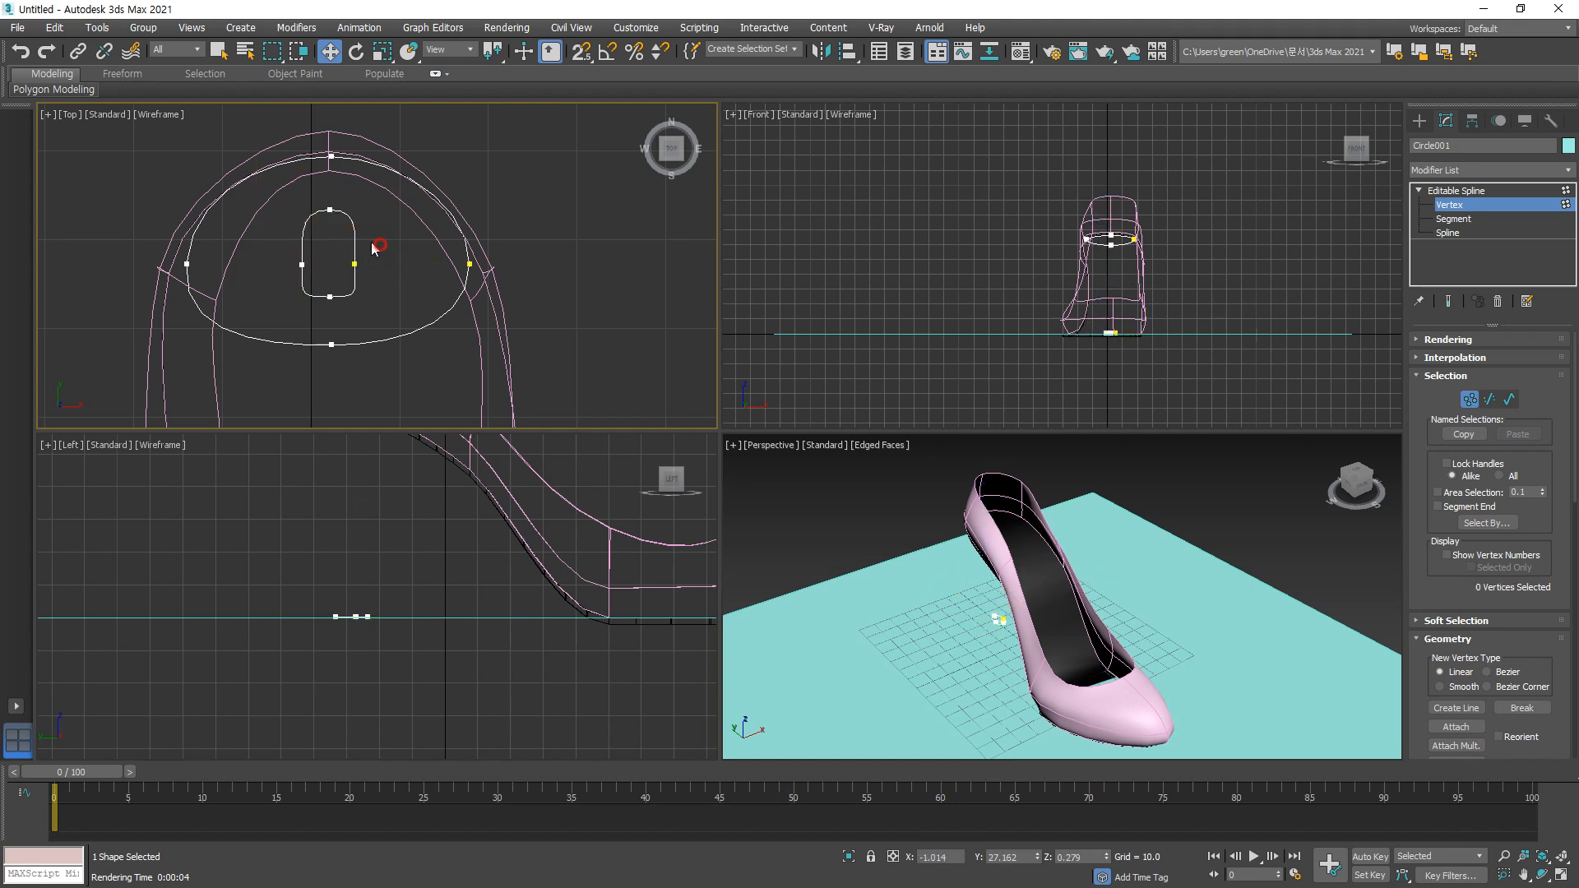
# Step: Move the lower outline's rear vertex forward in the top view to shorten the heel-tip shape
pyautogui.click(329, 211)
pyautogui.moveTo(329, 211); pyautogui.dragTo(329, 237)
pyautogui.scroll(3, 352, 264)
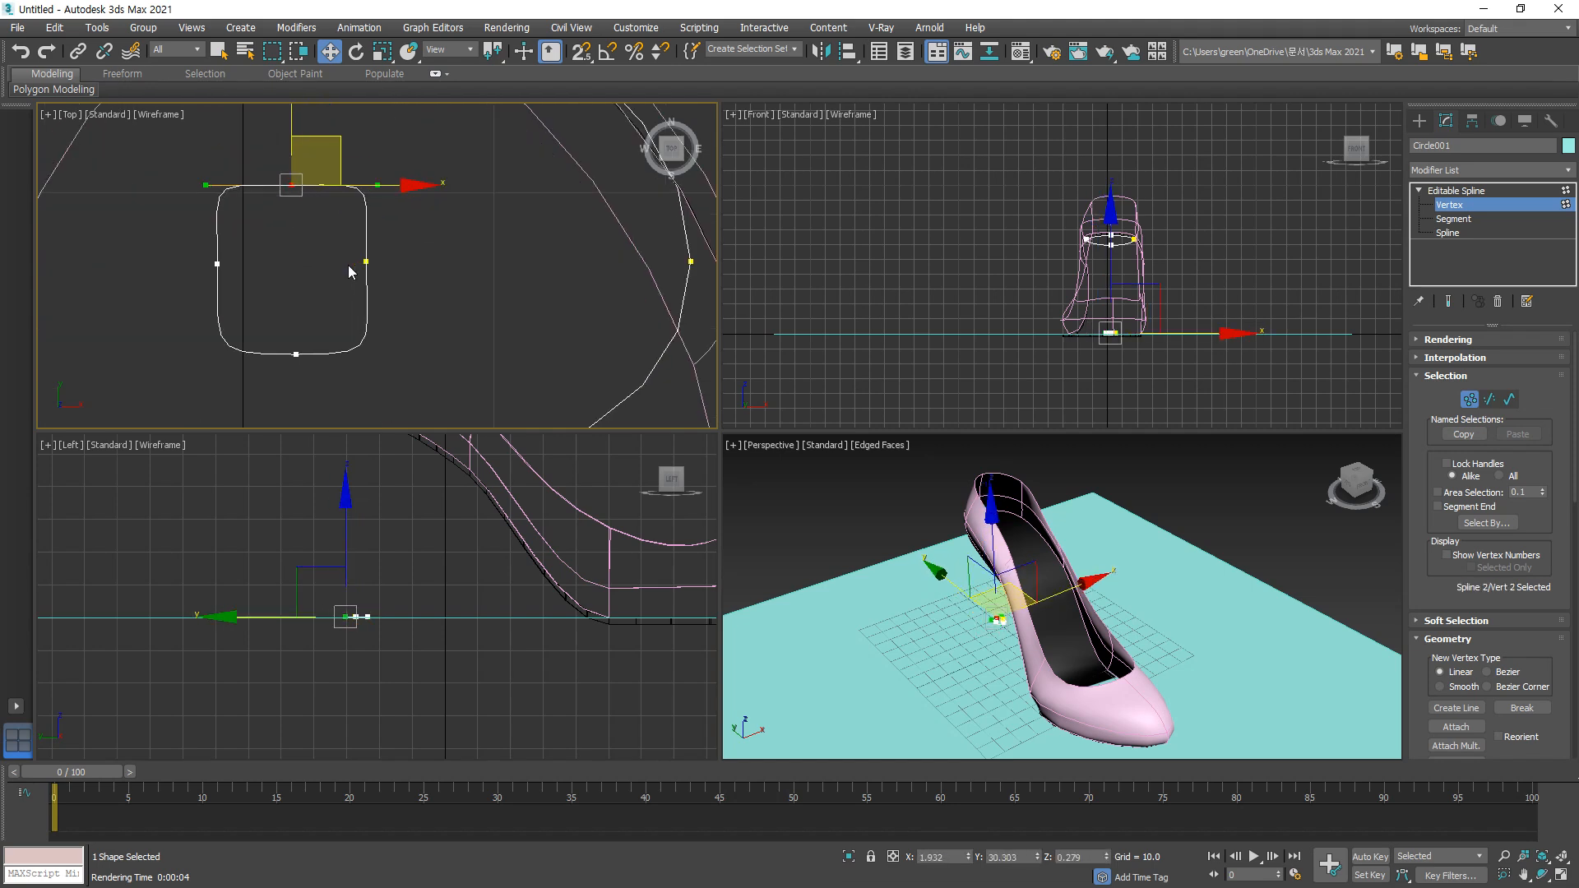
# Step: Shorten the Bezier handles of the lower outline's four vertices to turn it into a rounded oval
pyautogui.moveTo(400, 380); pyautogui.dragTo(219, 214)
pyautogui.moveTo(367, 346); pyautogui.dragTo(368, 308)
pyautogui.moveTo(205, 181); pyautogui.dragTo(239, 182)
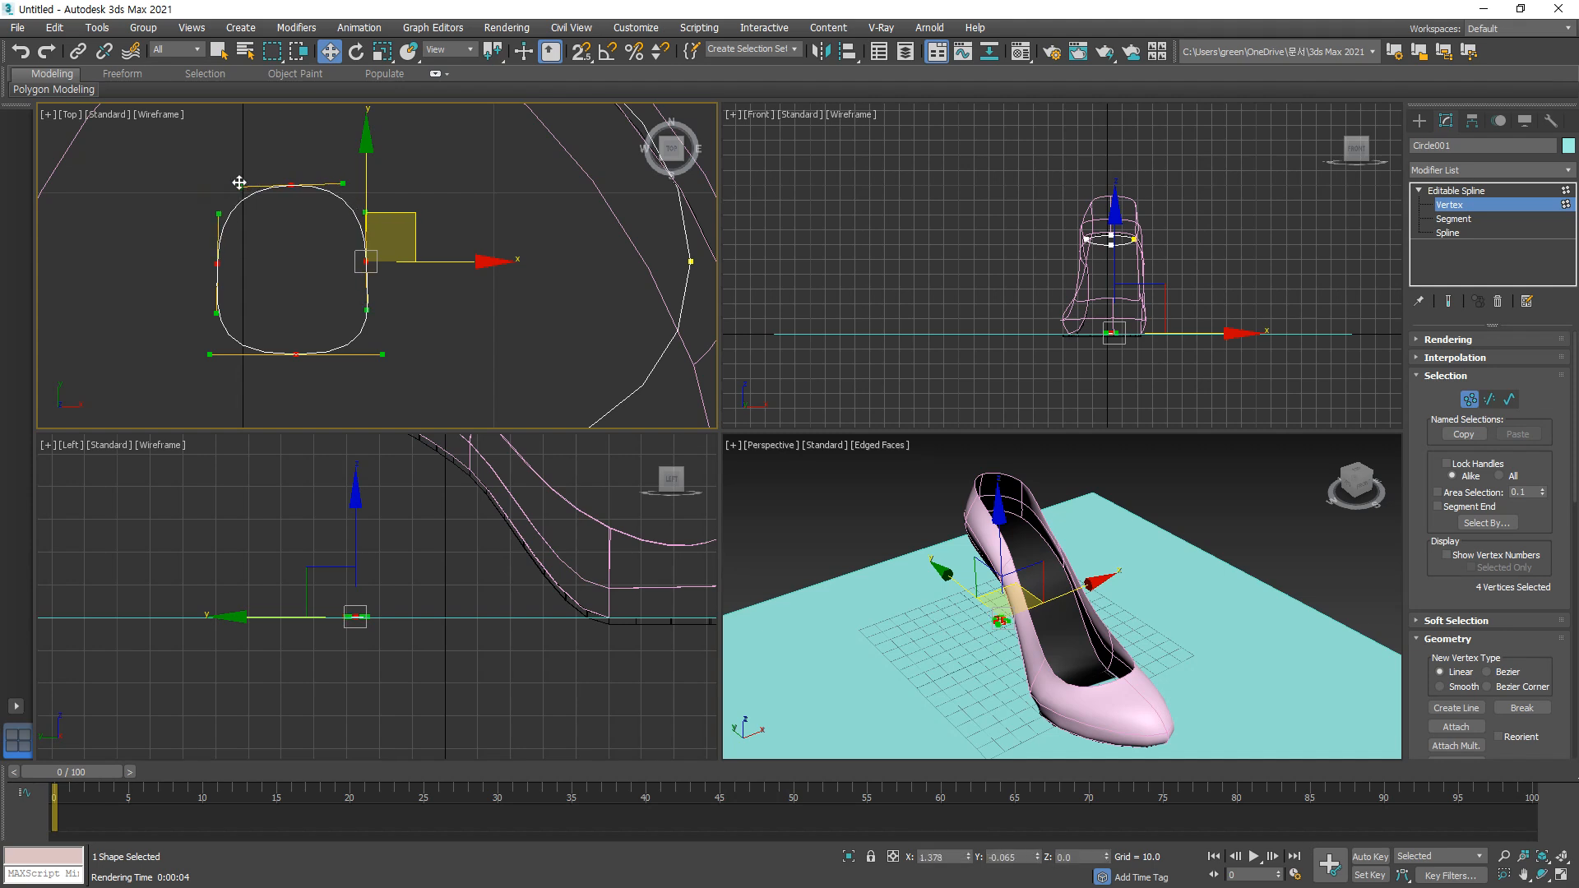
pyautogui.moveTo(238, 183); pyautogui.dragTo(218, 219)
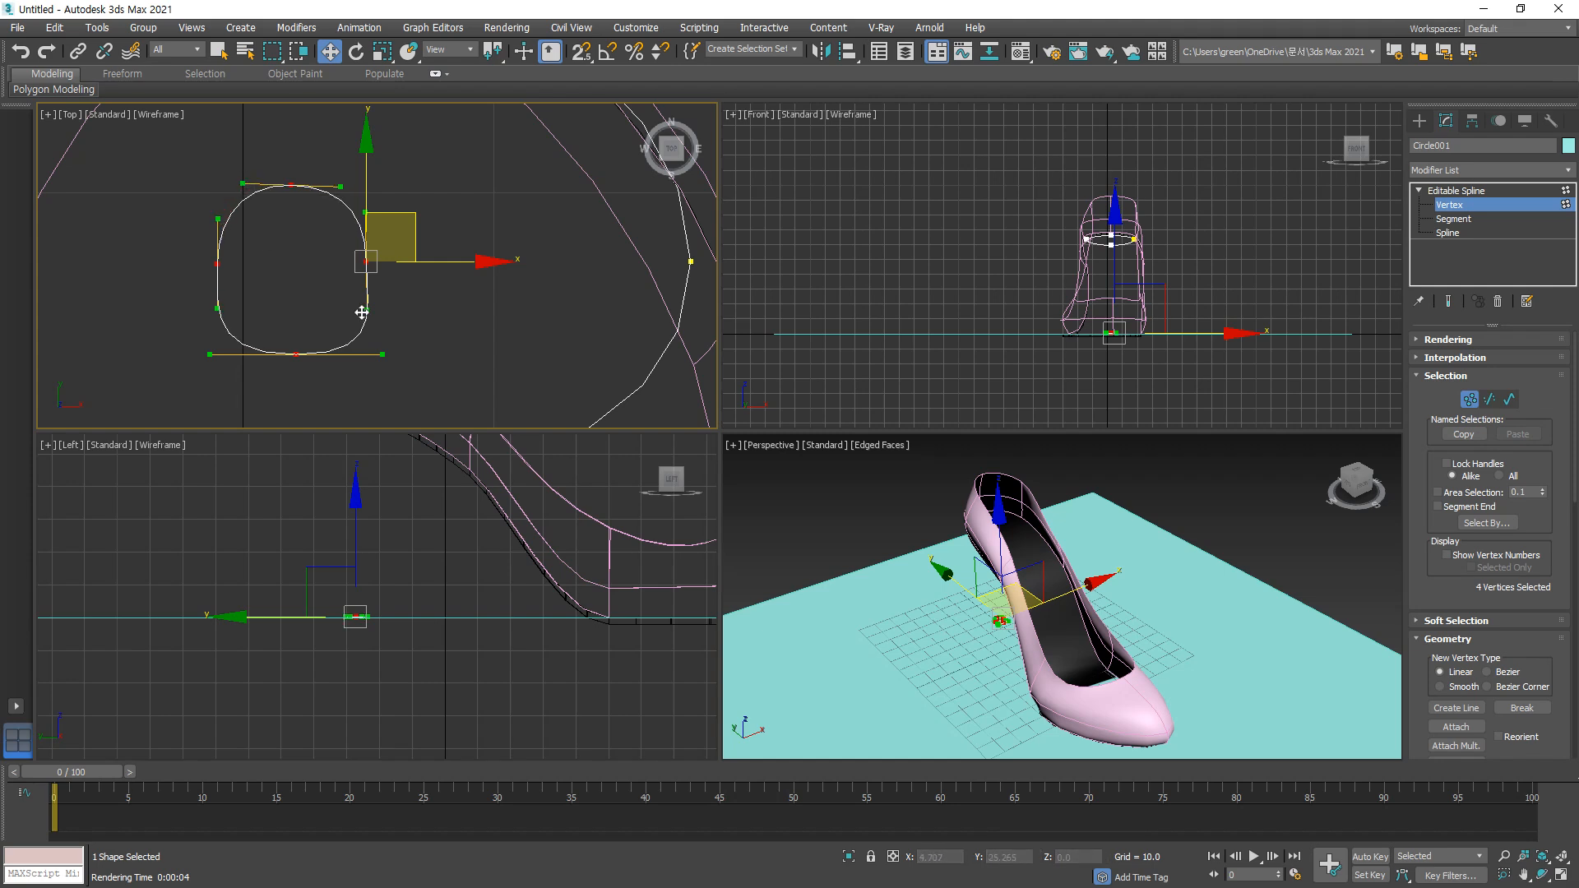
pyautogui.moveTo(383, 354); pyautogui.dragTo(368, 359)
pyautogui.click(403, 367)
pyautogui.scroll(-4, 413, 521)
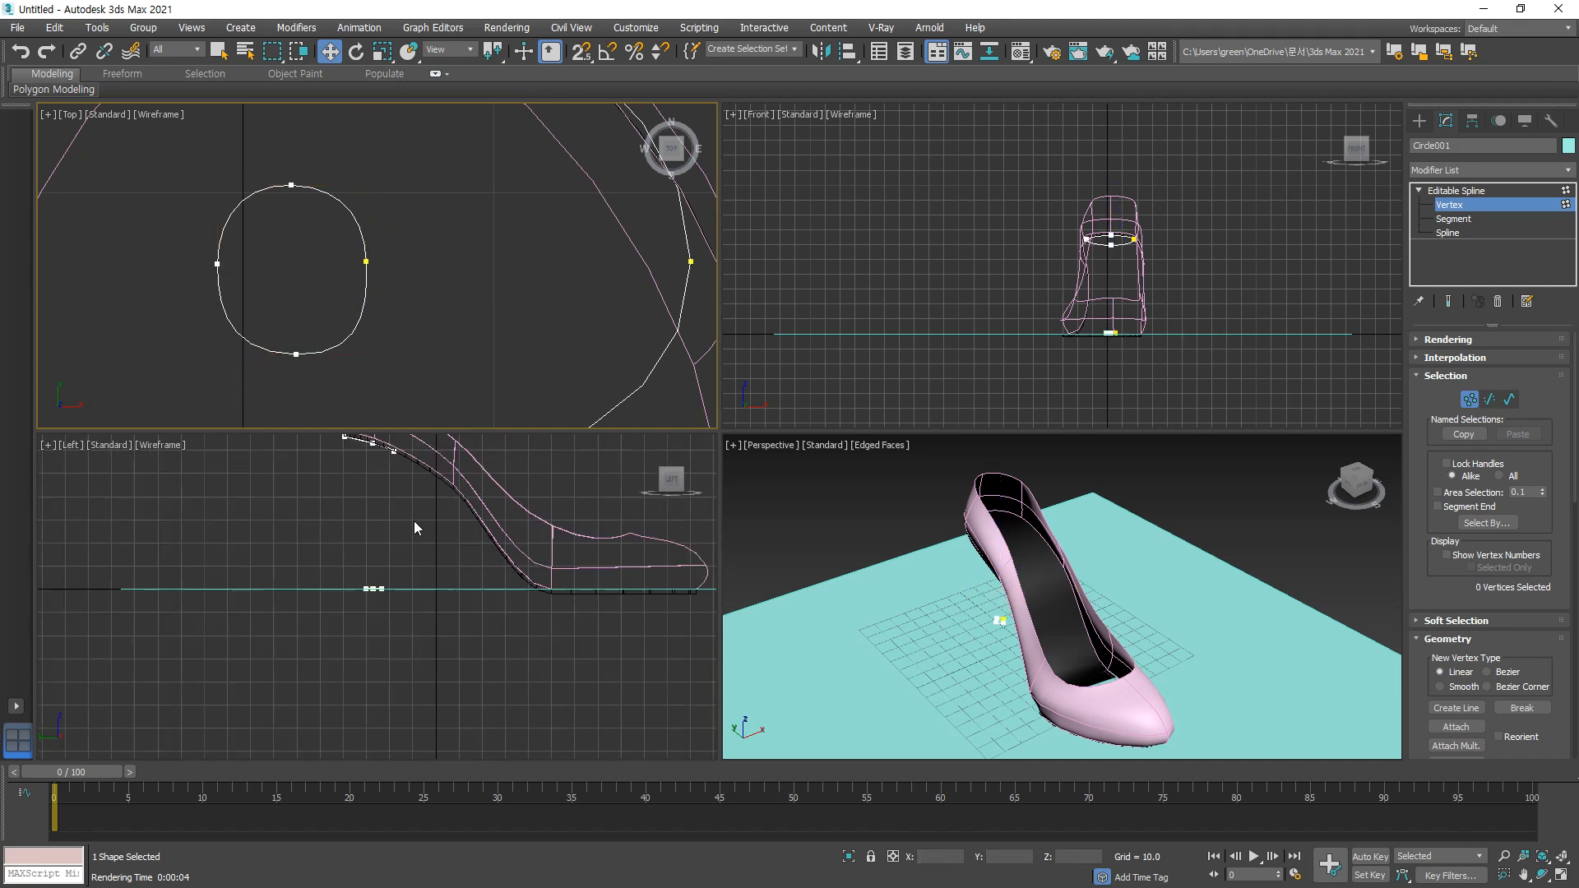
# Step: Select all four lower outline vertices and shift them slightly toward the front of the shoe in the top view
pyautogui.scroll(5, 475, 304)
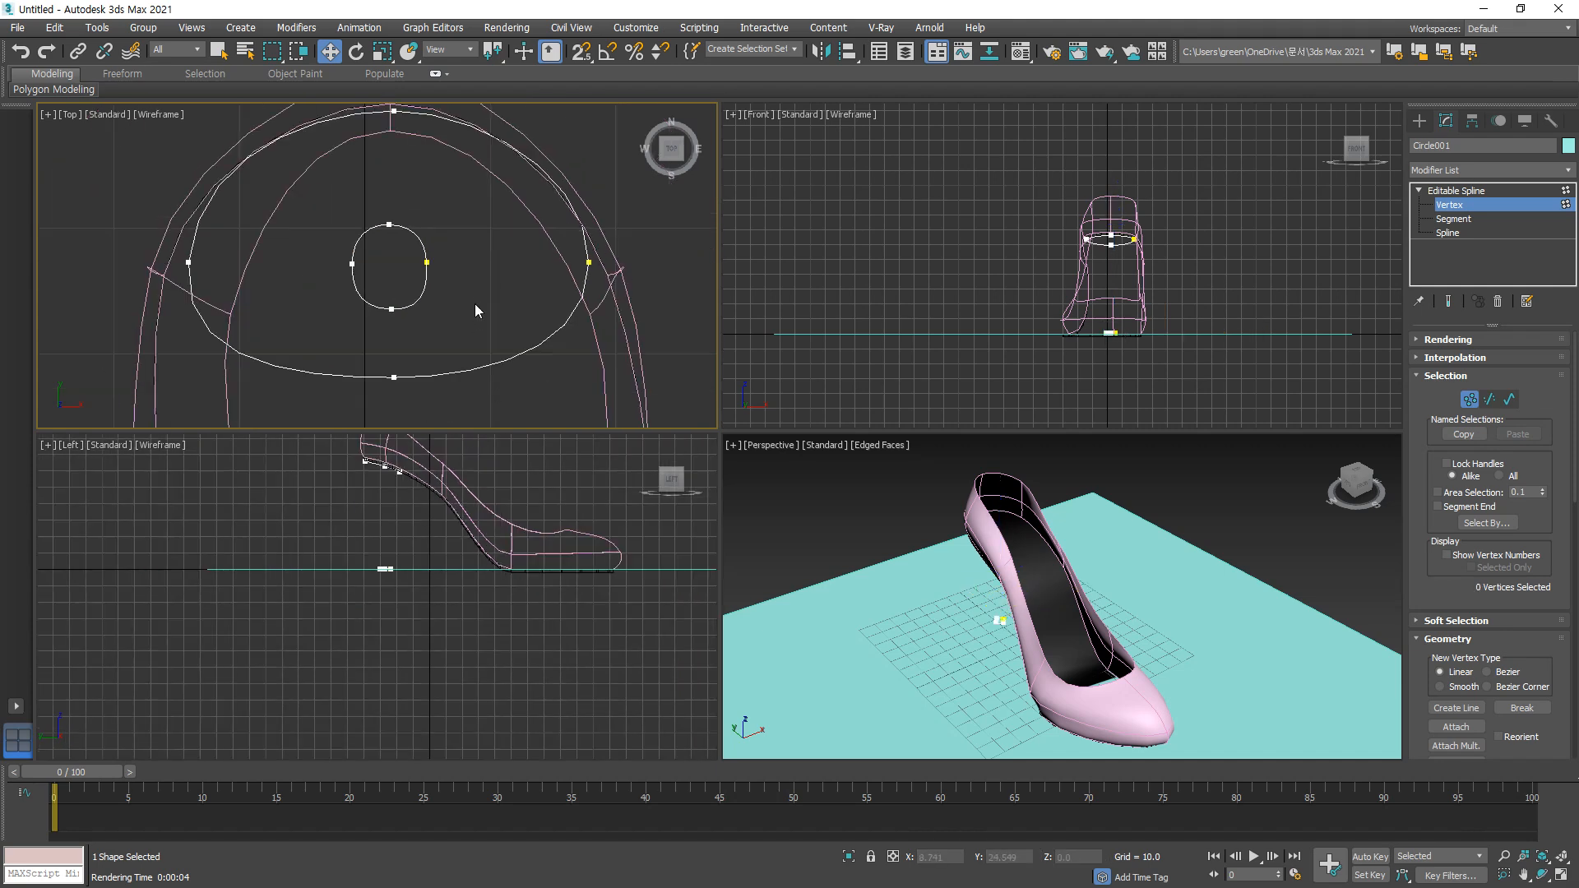
pyautogui.moveTo(298, 184); pyautogui.dragTo(298, 184)
pyautogui.moveTo(393, 218); pyautogui.dragTo(391, 201)
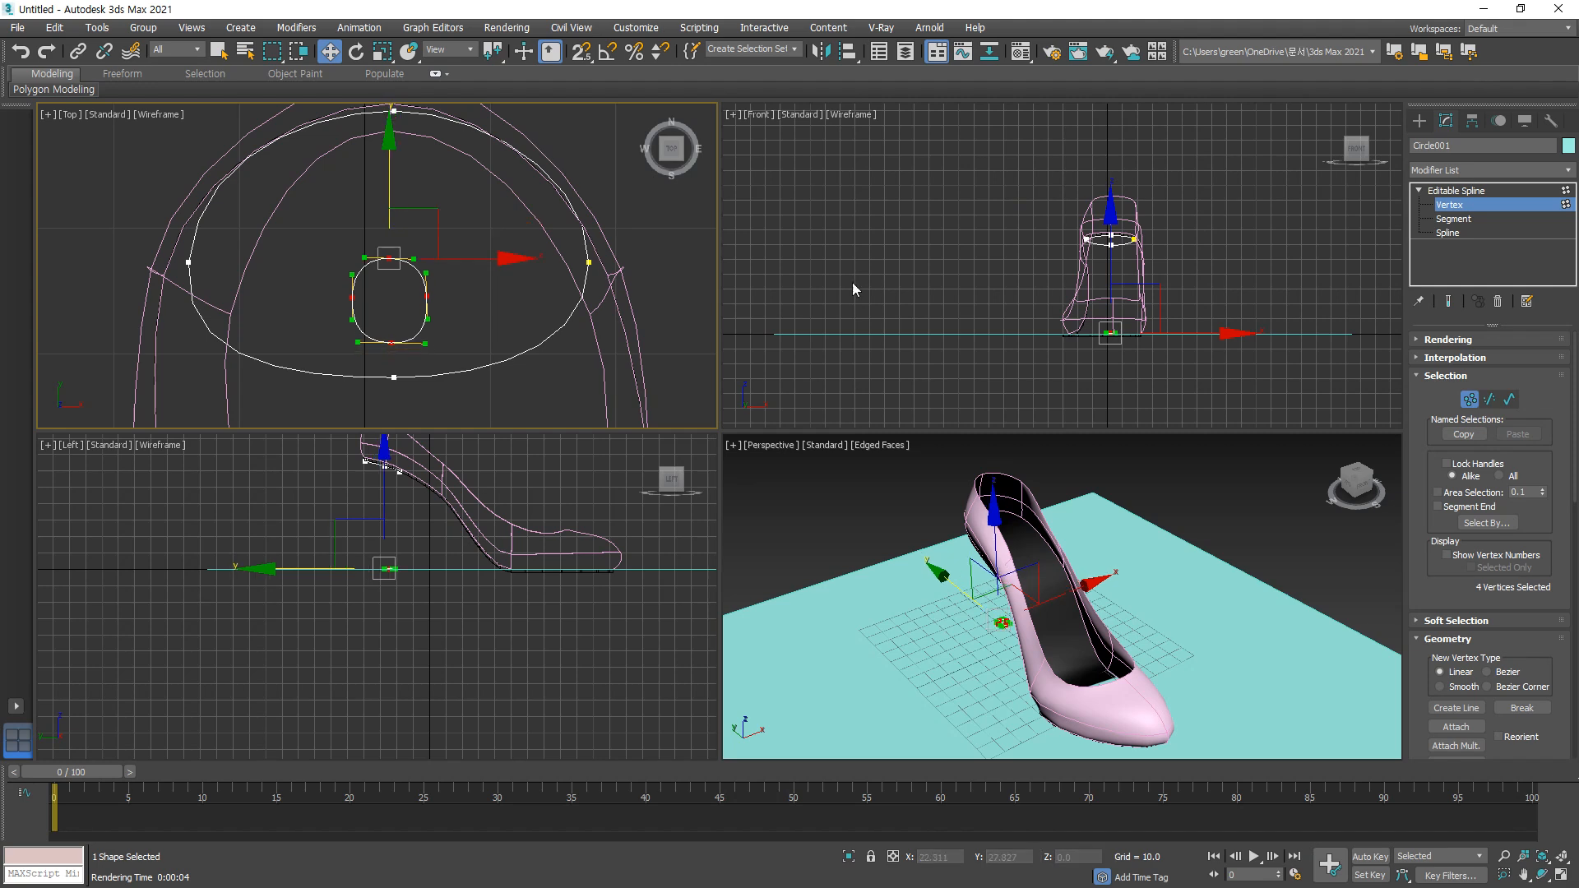
# Step: Leave the Vertex level and connect the upper and lower outlines with Cross Section to build the heel's spline cage
pyautogui.click(1461, 205)
pyautogui.scroll(-3, 1462, 511)
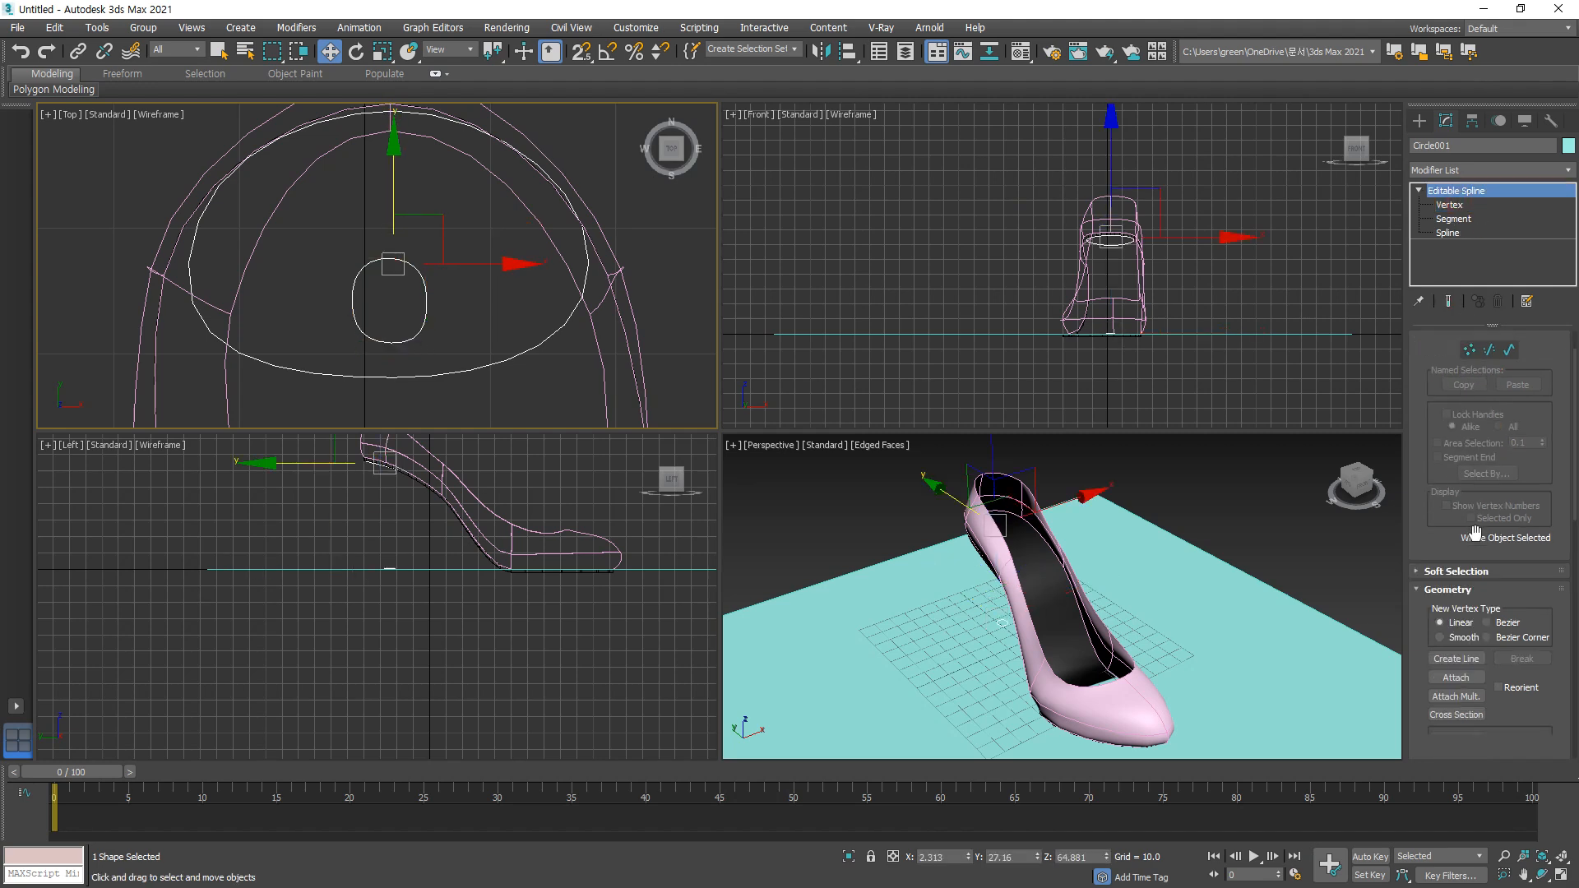
pyautogui.click(1455, 584)
pyautogui.click(1460, 641)
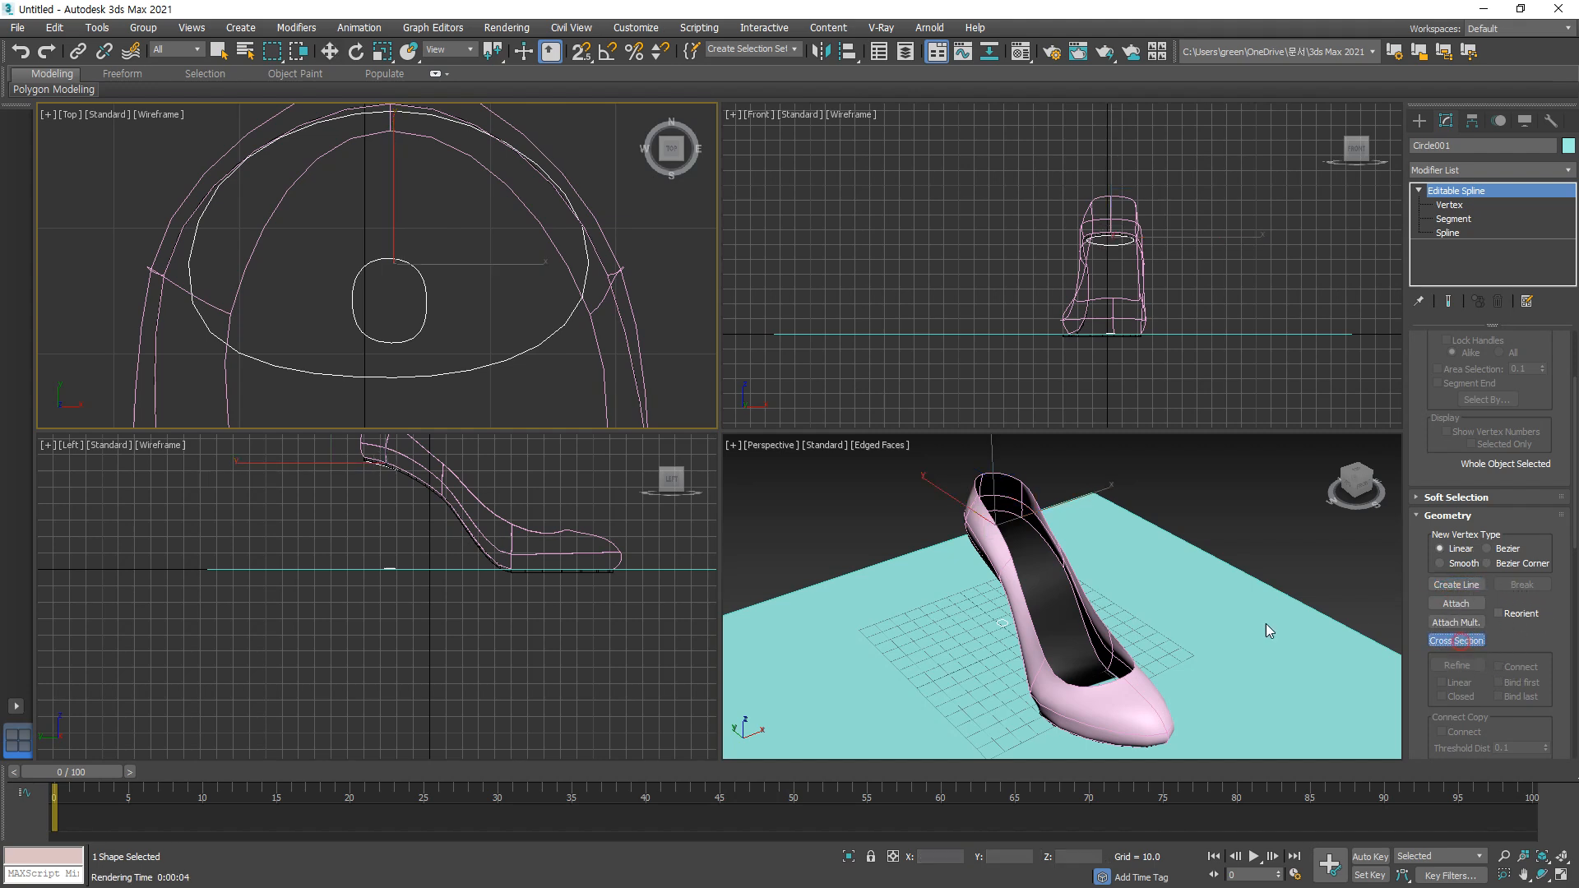
pyautogui.click(458, 372)
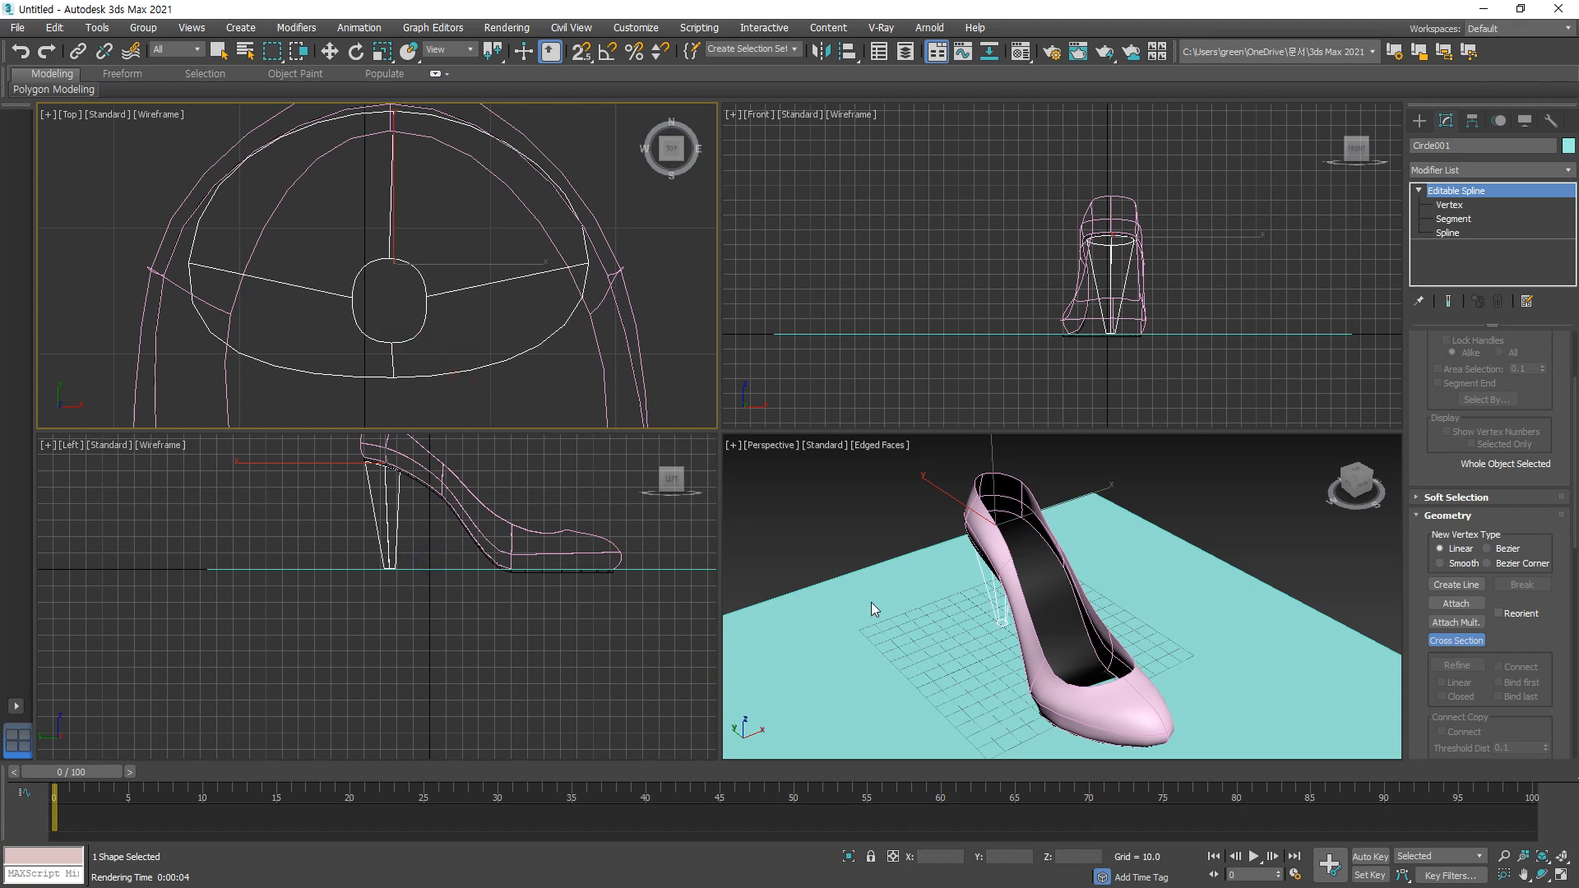
pyautogui.scroll(-3, 871, 602)
pyautogui.keyDown('alt'); pyautogui.moveTo(985, 636); pyautogui.dragTo(1088, 614, button='middle'); pyautogui.keyUp('alt')
pyautogui.press('w')
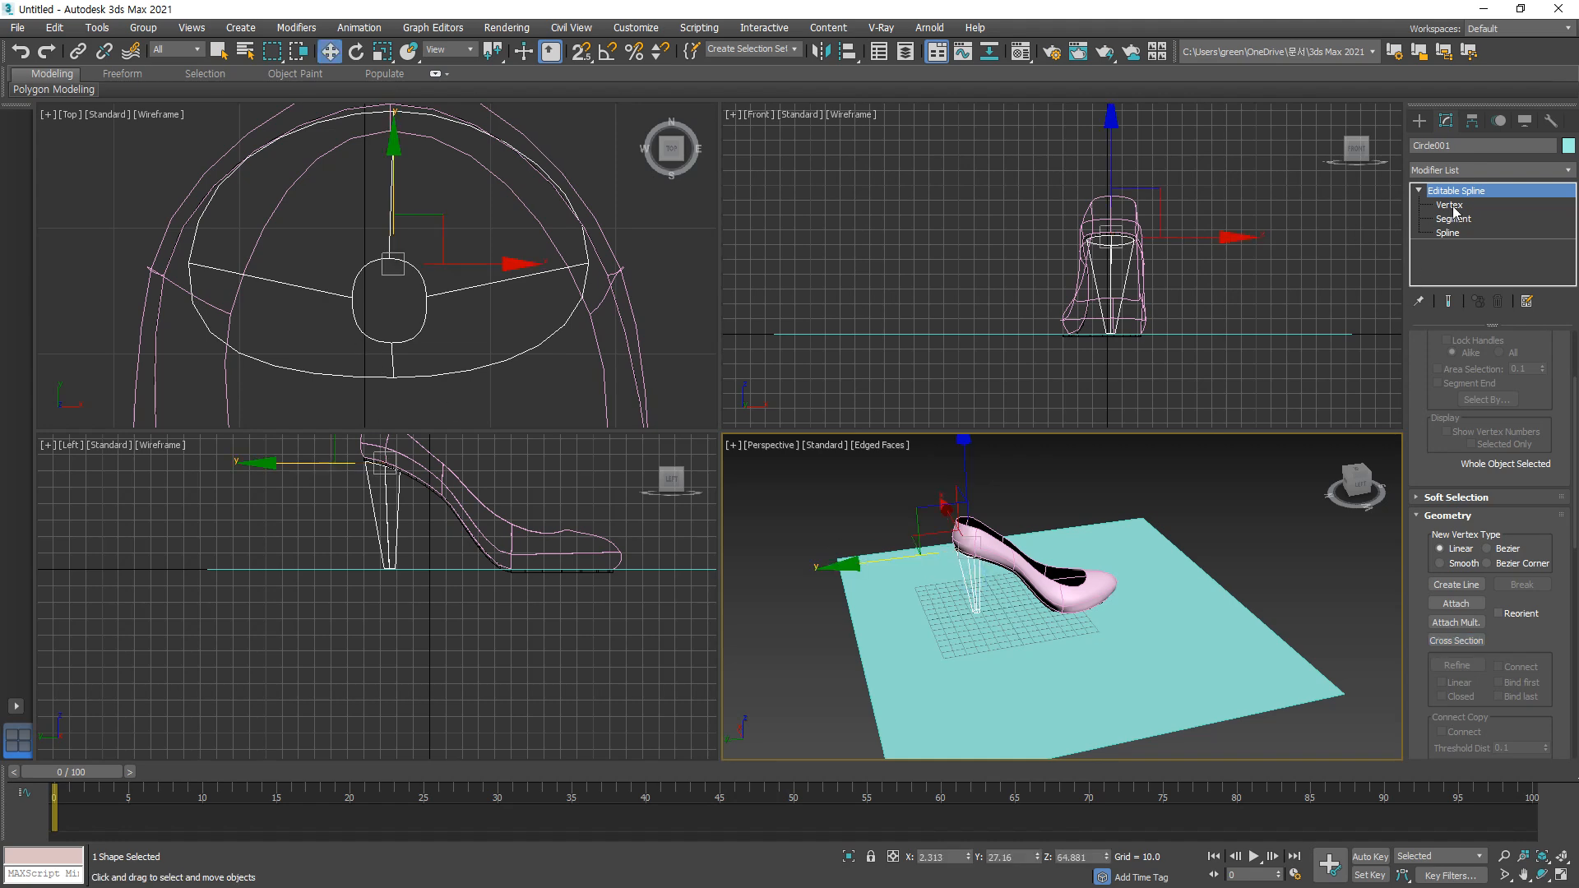
# Step: Apply the Surface modifier to the heel's spline cage
pyautogui.click(1472, 170)
pyautogui.press('s')
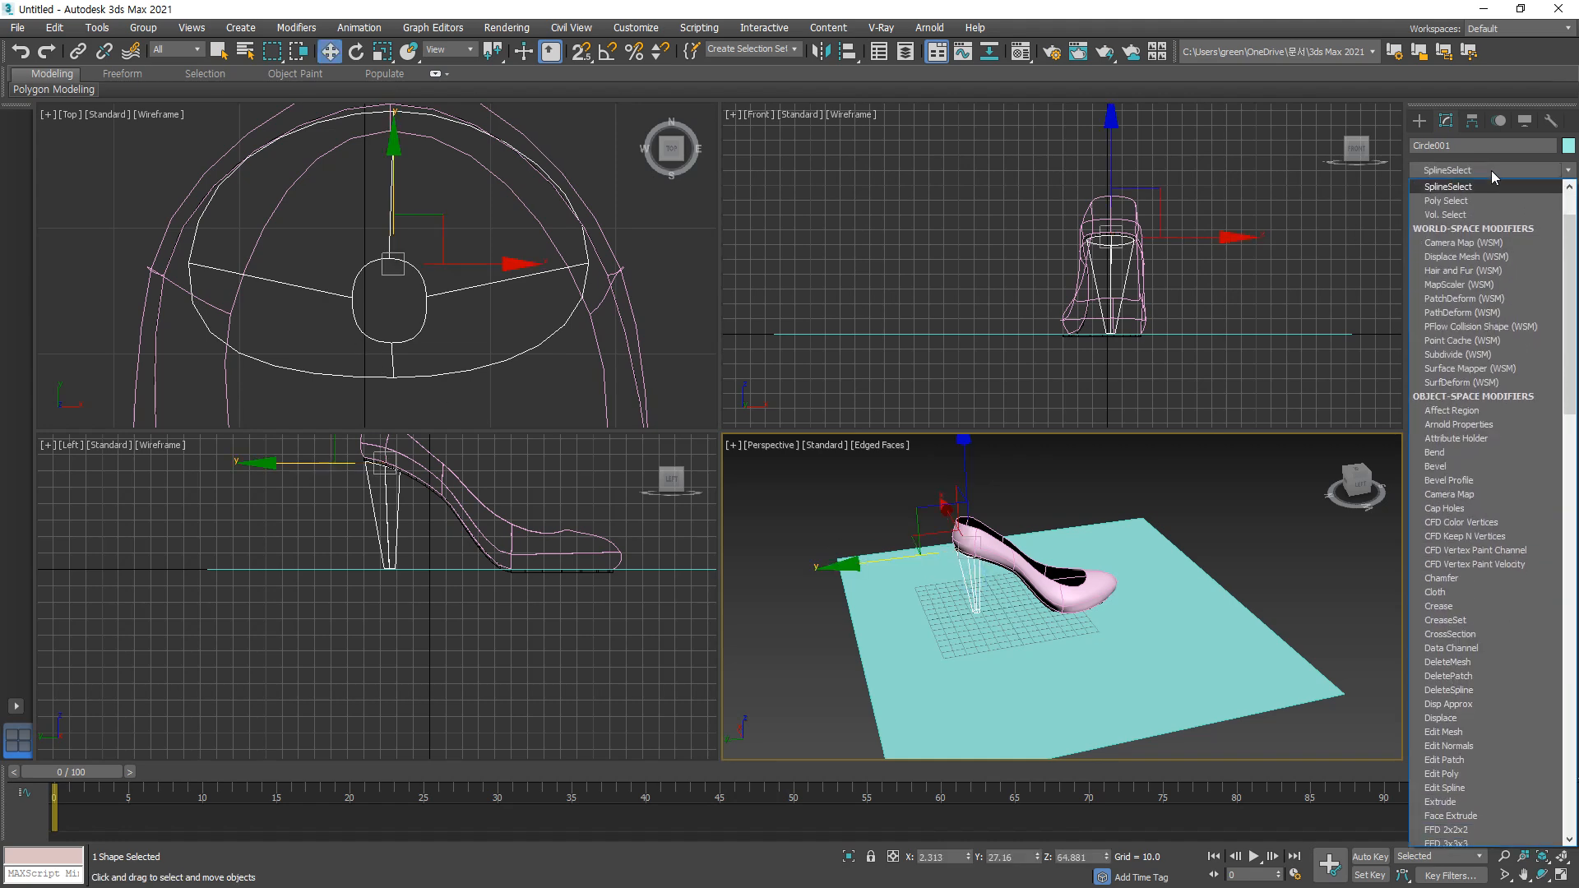
pyautogui.press('s')
pyautogui.press('s')
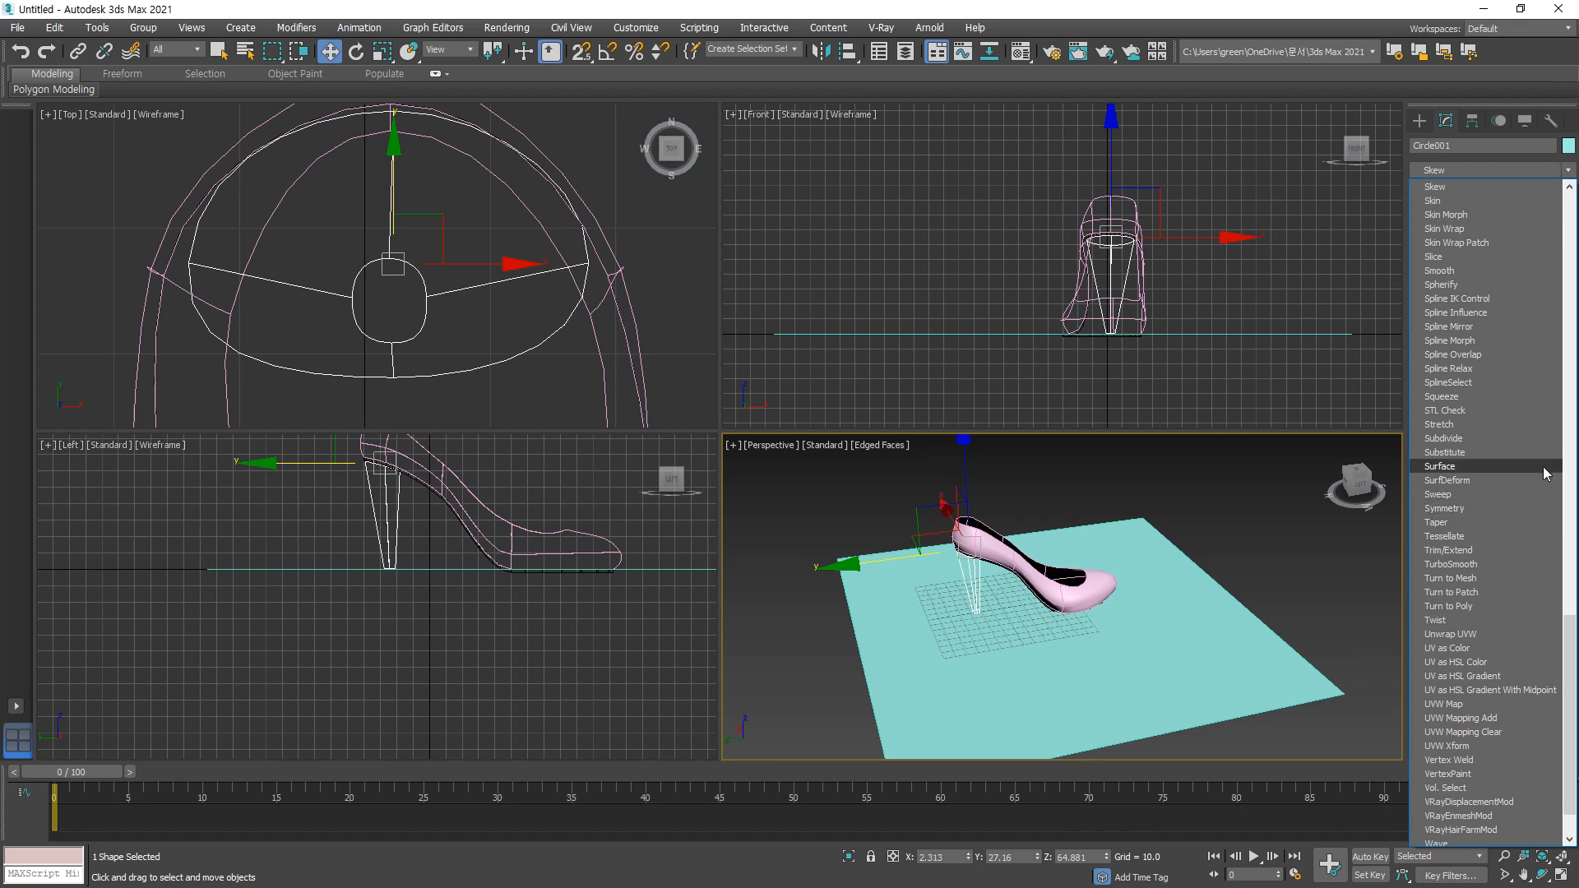
pyautogui.click(1519, 465)
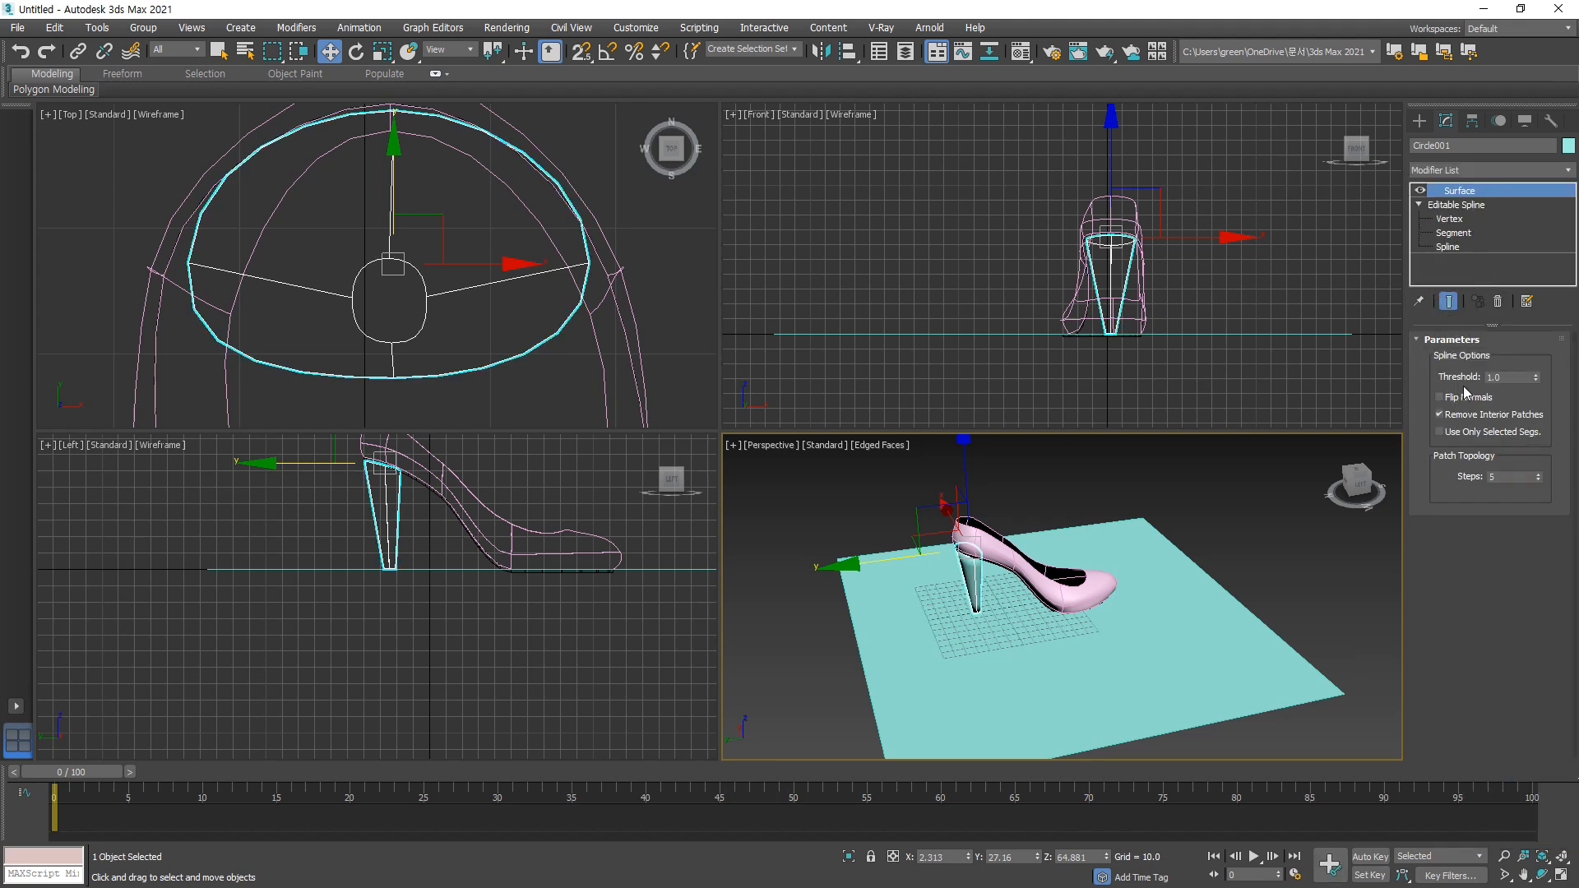
# Step: With the end result shown at Vertex level, give the heel's upper rear vertices Bezier handles and curve the rear profile inward
pyautogui.click(1448, 219)
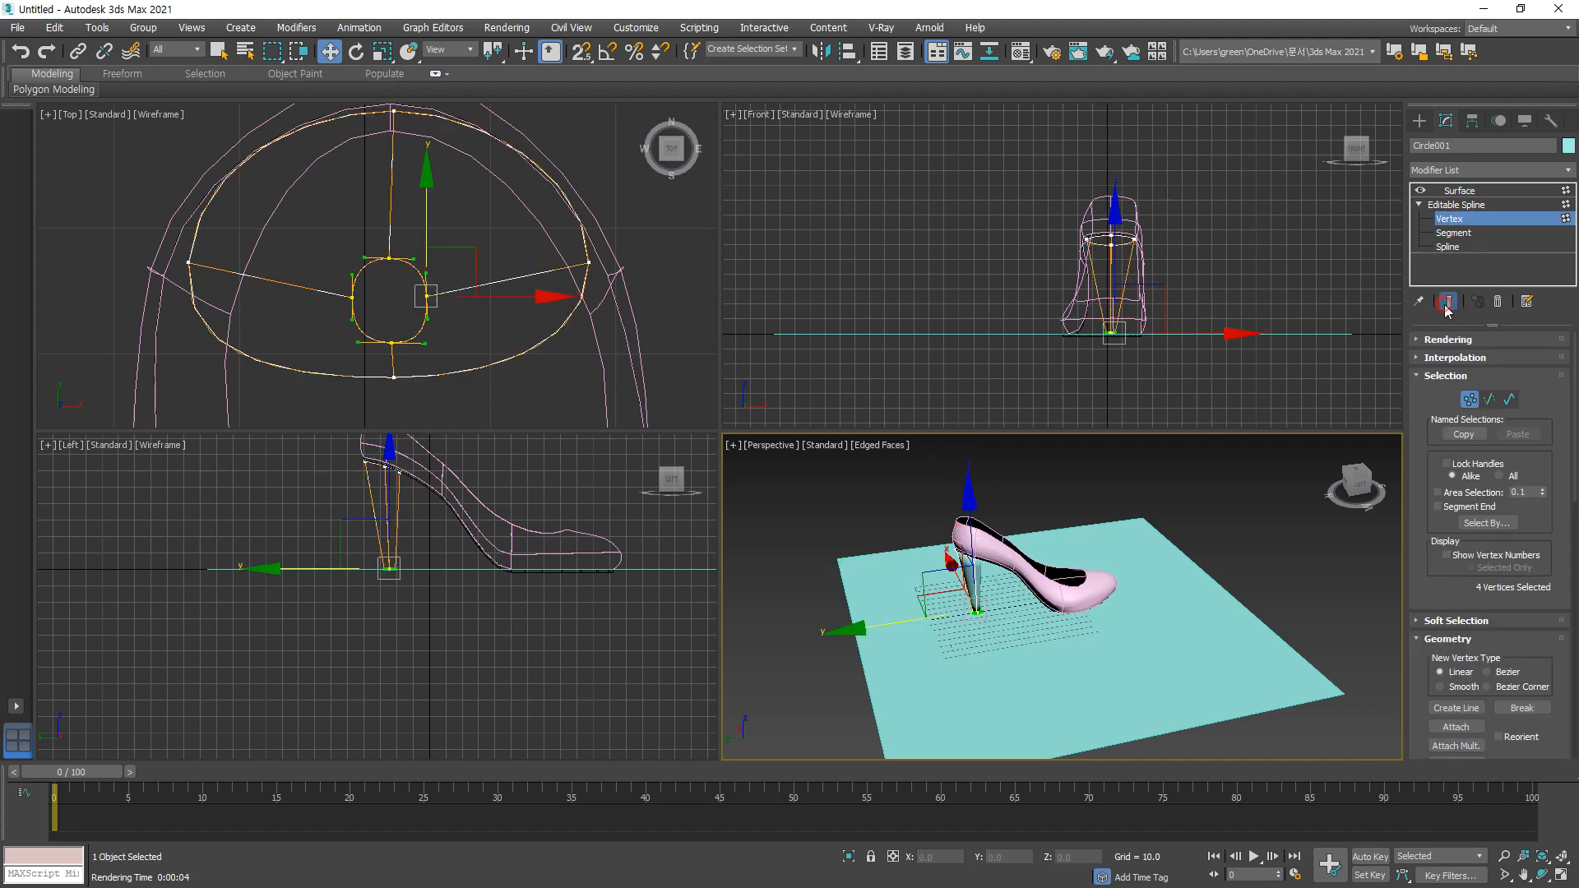
pyautogui.scroll(8, 460, 477)
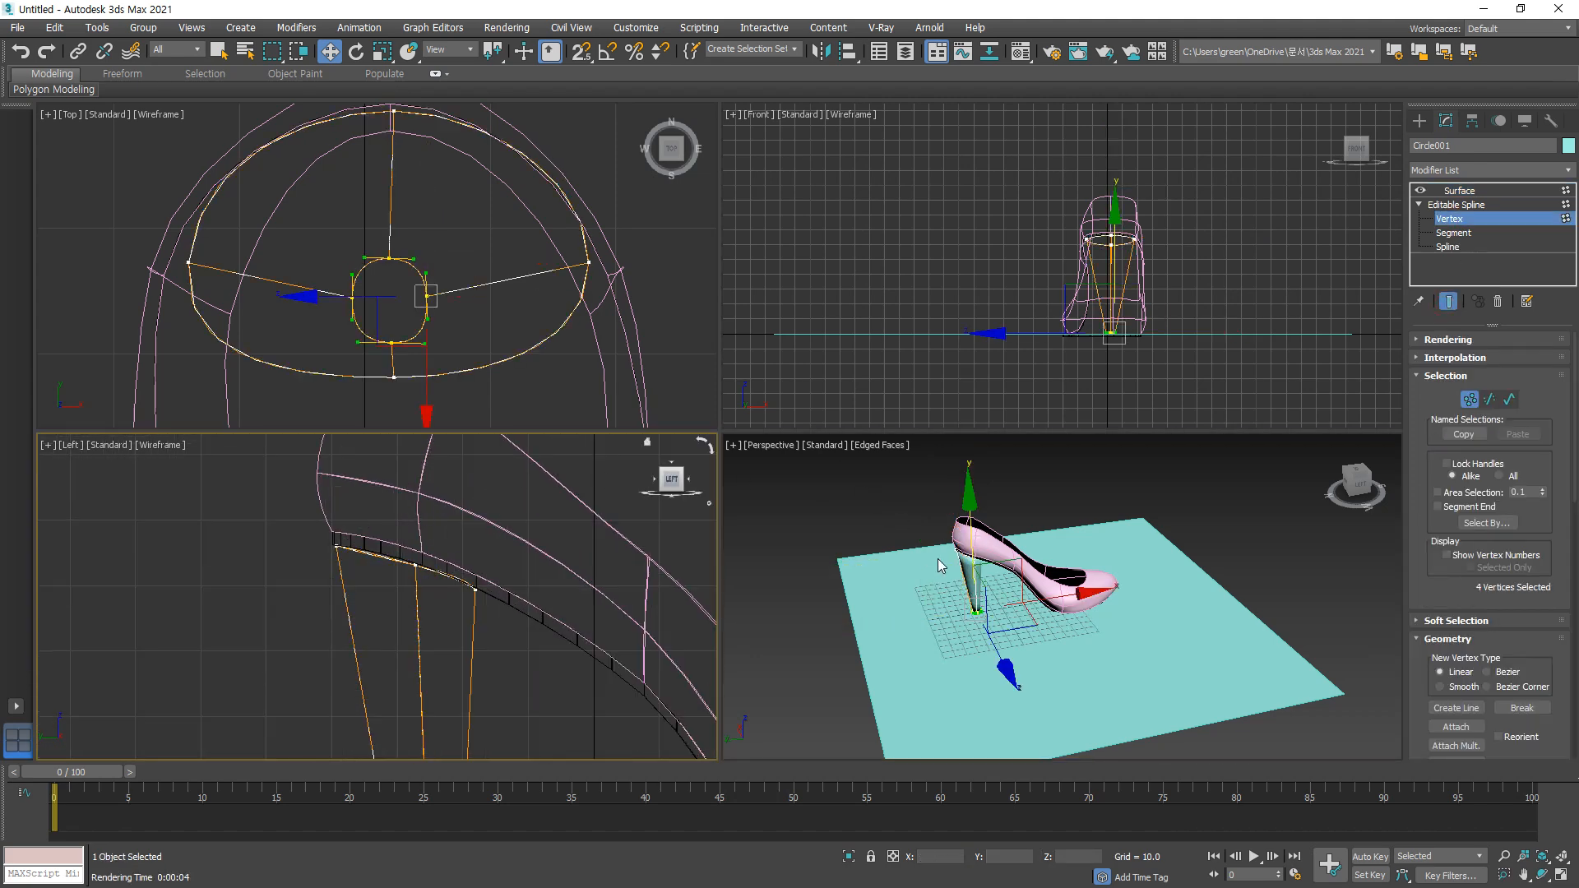
pyautogui.scroll(6, 1031, 538)
pyautogui.scroll(3, 1031, 538)
pyautogui.scroll(-5, 324, 552)
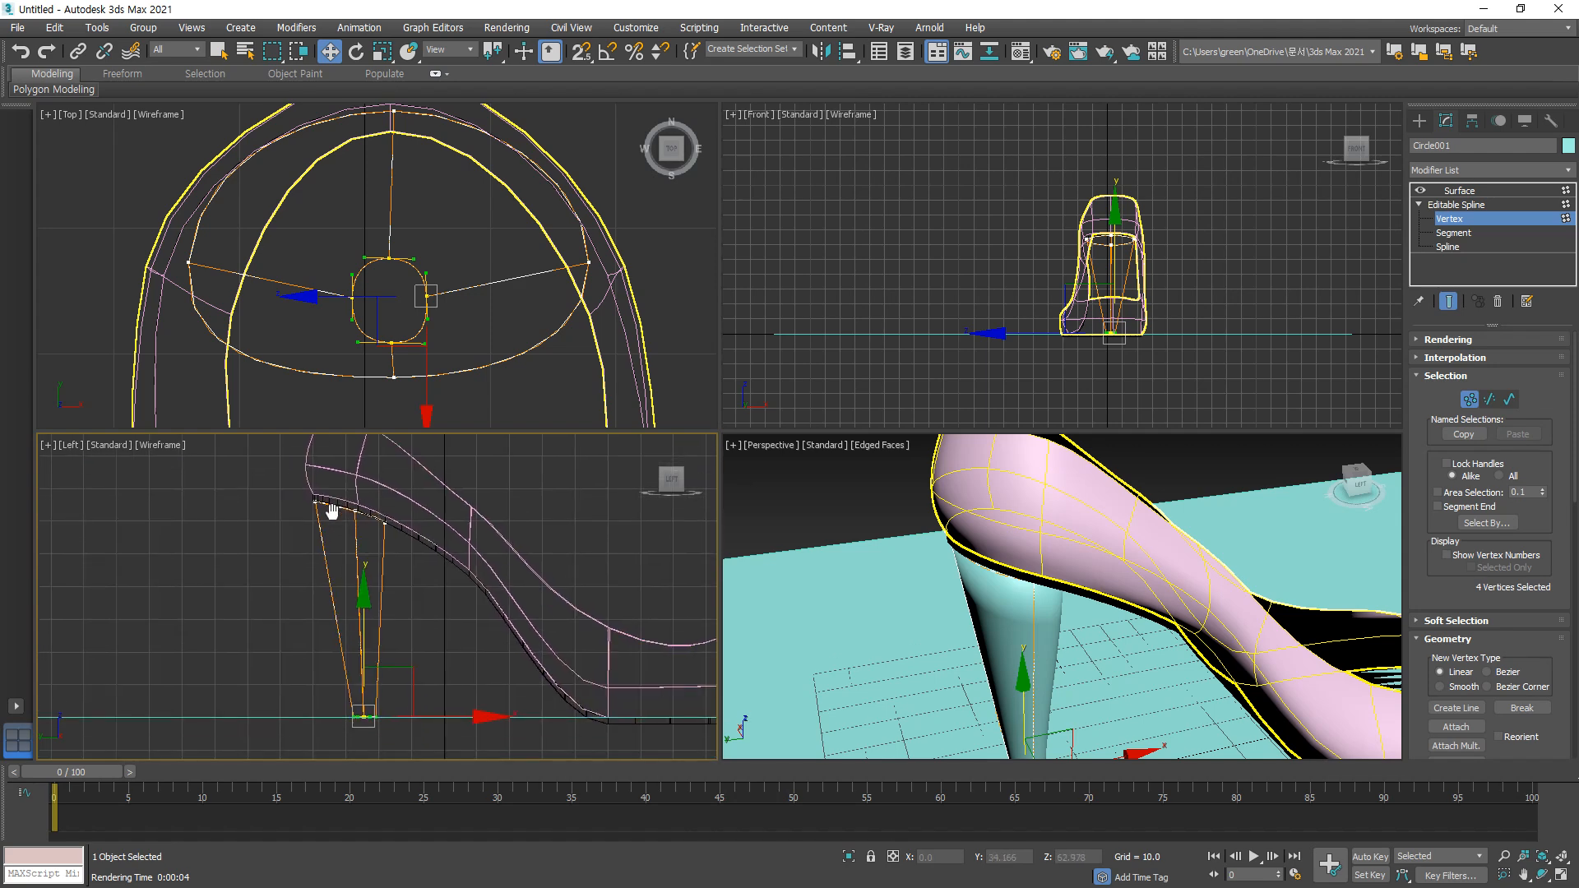
pyautogui.moveTo(301, 489); pyautogui.dragTo(312, 506)
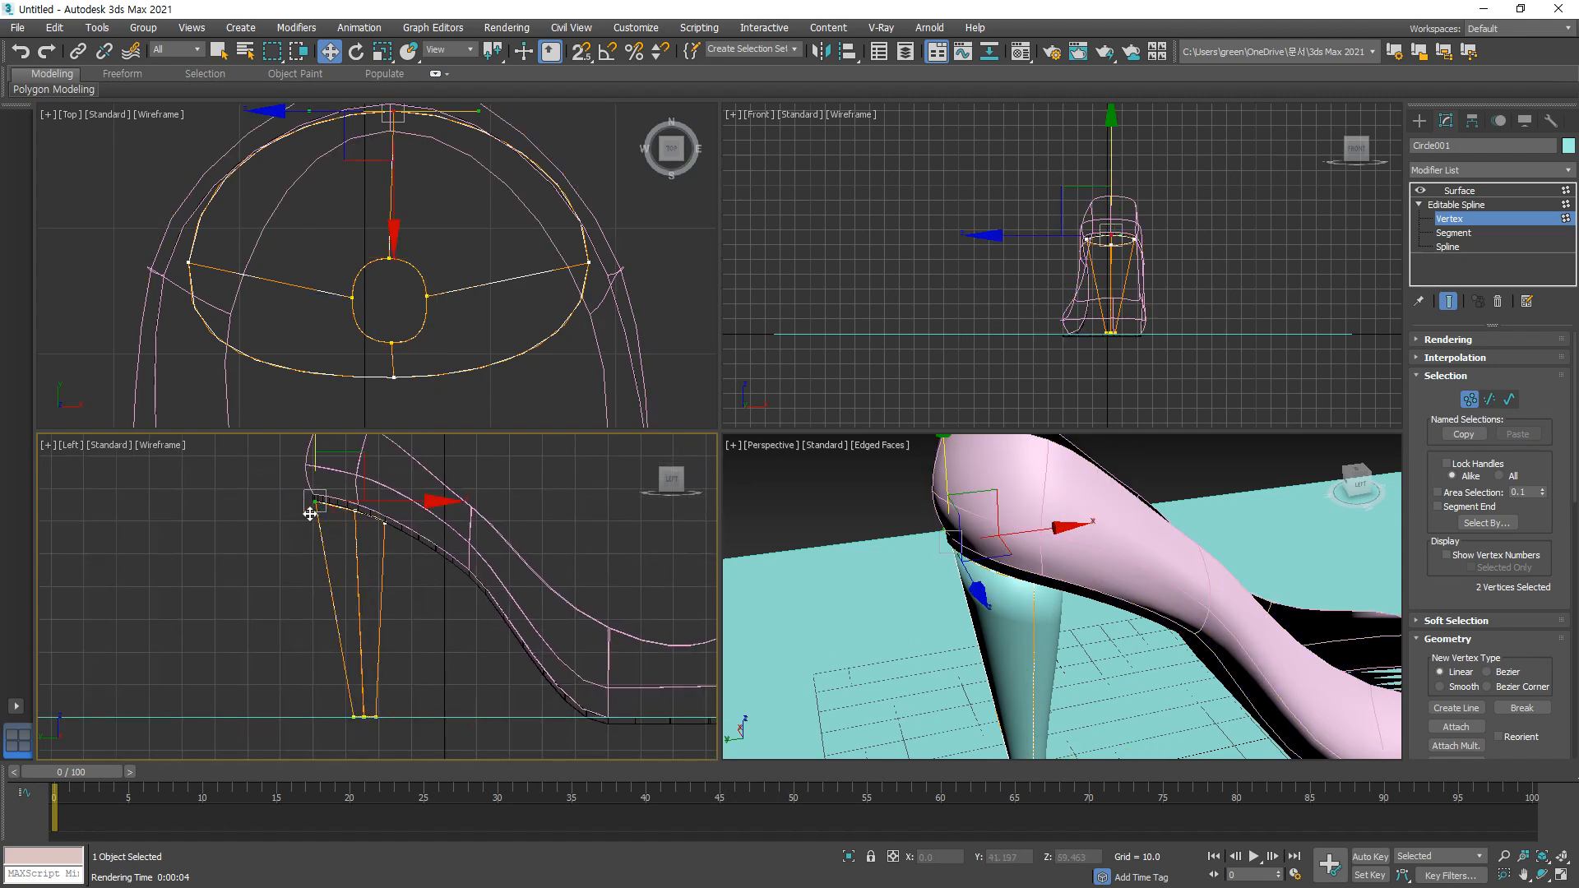
pyautogui.rightClick(306, 499)
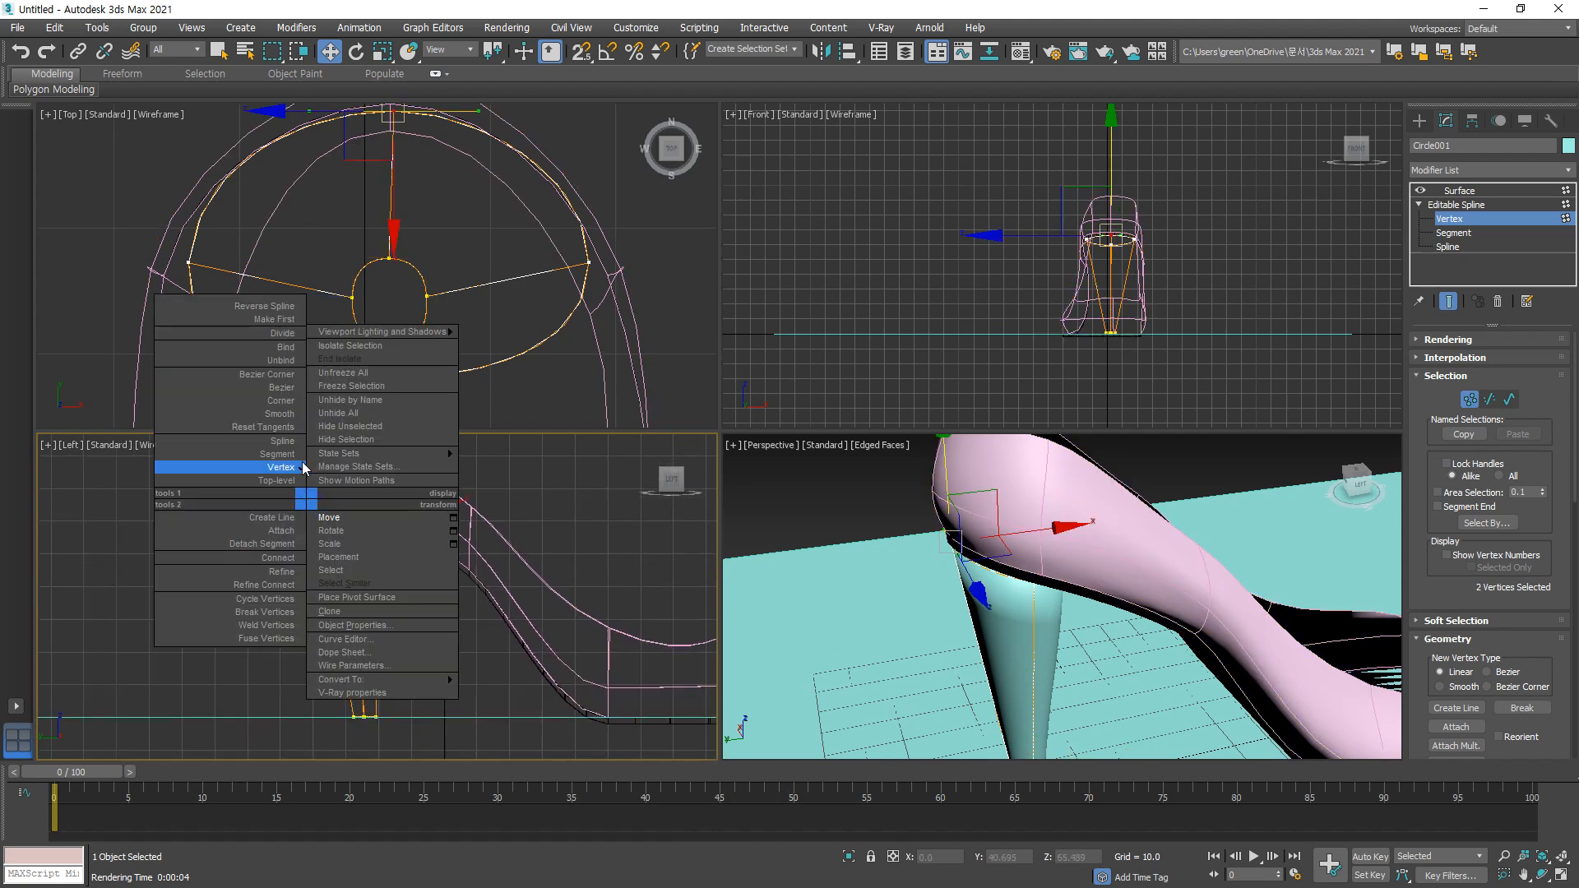
pyautogui.click(290, 391)
pyautogui.moveTo(328, 572); pyautogui.dragTo(339, 571)
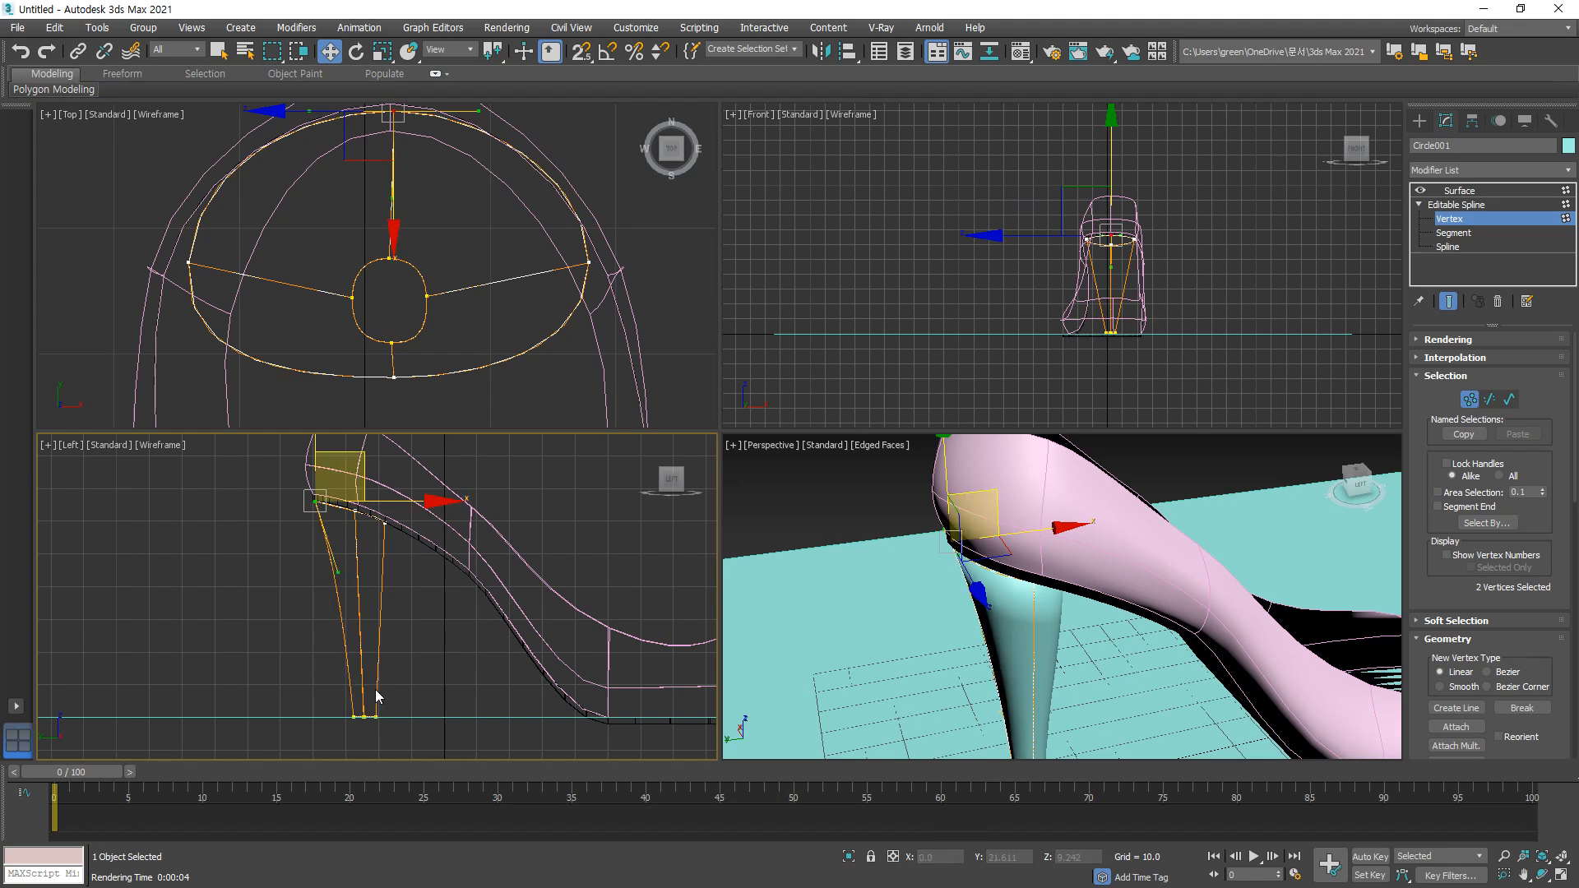
# Step: Select the heel tip's rear vertices in the left view, change their vertex type, and clear the selection
pyautogui.moveTo(354, 727); pyautogui.dragTo(328, 688)
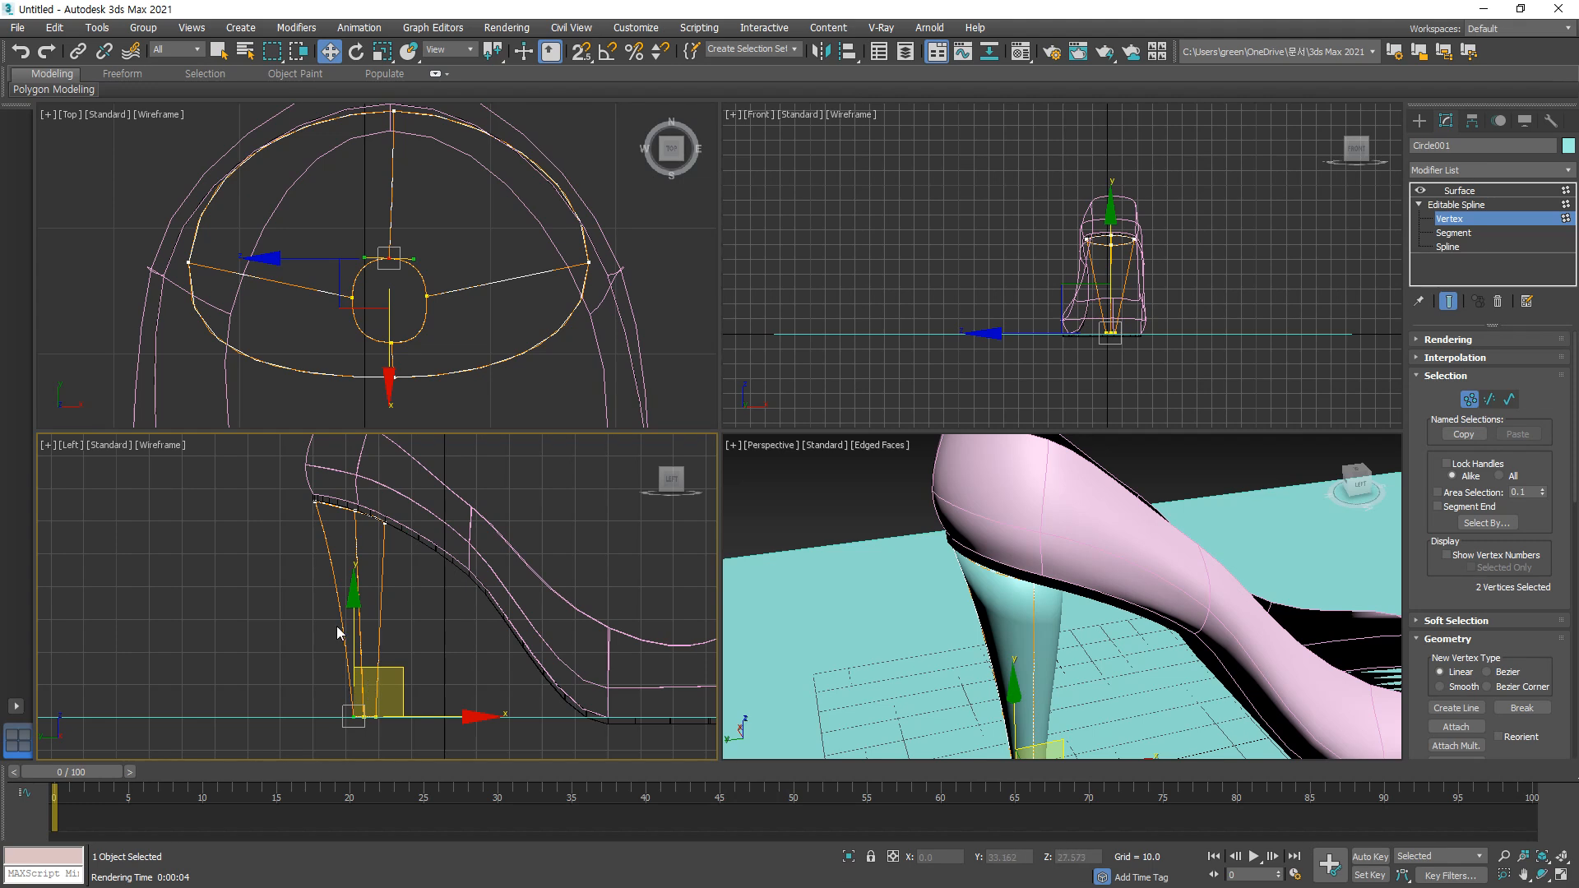
pyautogui.rightClick(353, 734)
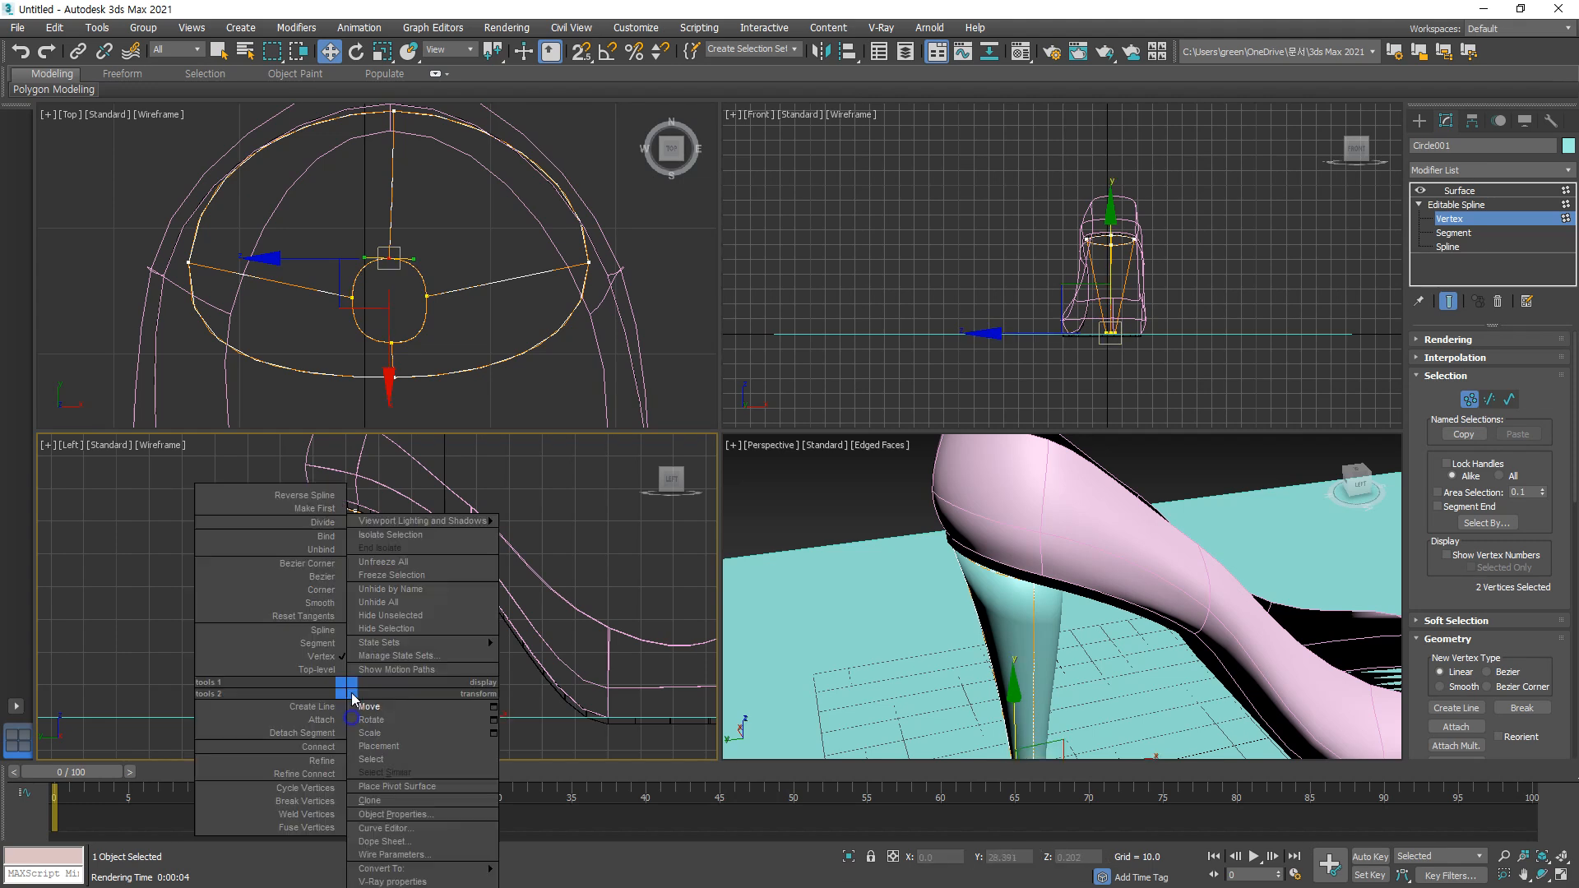
pyautogui.click(322, 589)
pyautogui.click(346, 643)
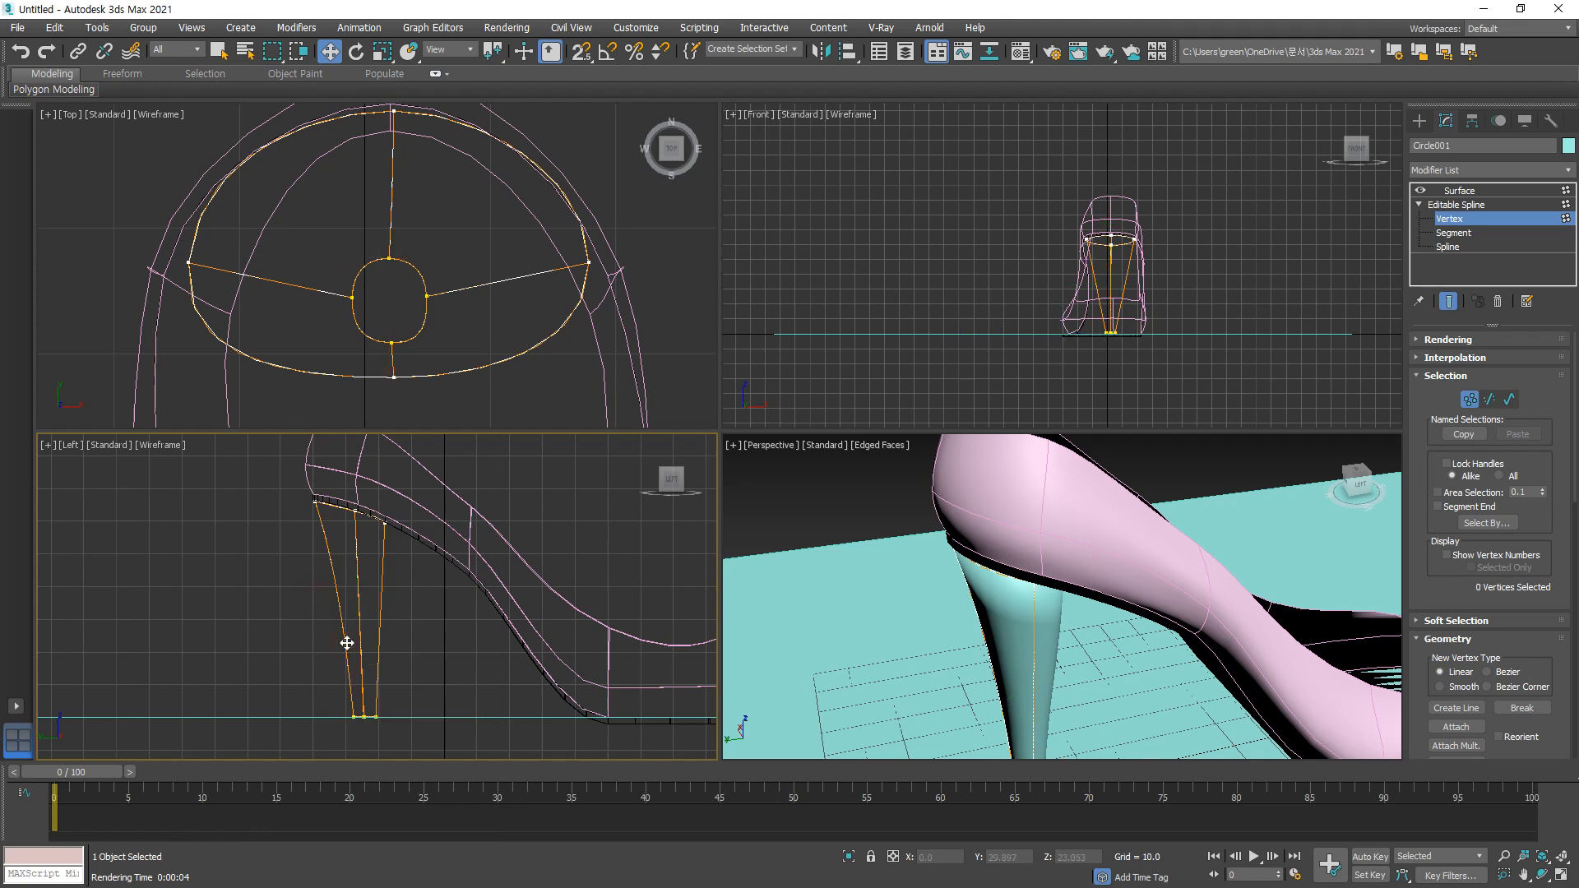
# Step: Give the heel's upper front vertices Bezier handles, move them forward along the sole, and curve the front profile inward
pyautogui.click(380, 511)
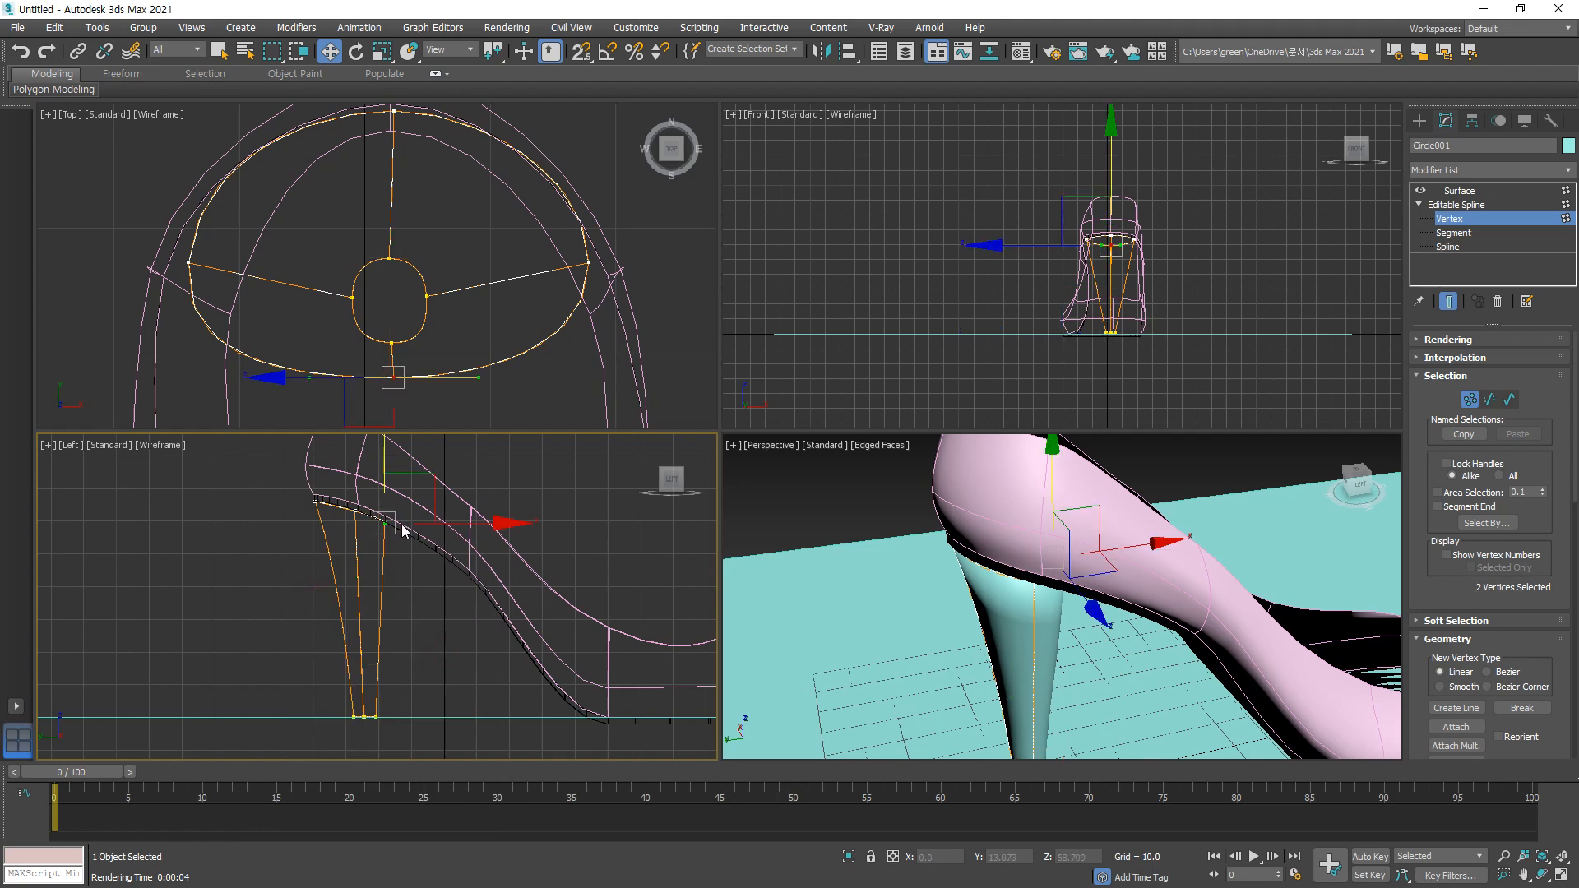
pyautogui.rightClick(381, 517)
pyautogui.click(338, 401)
pyautogui.rightClick(382, 533)
pyautogui.click(341, 413)
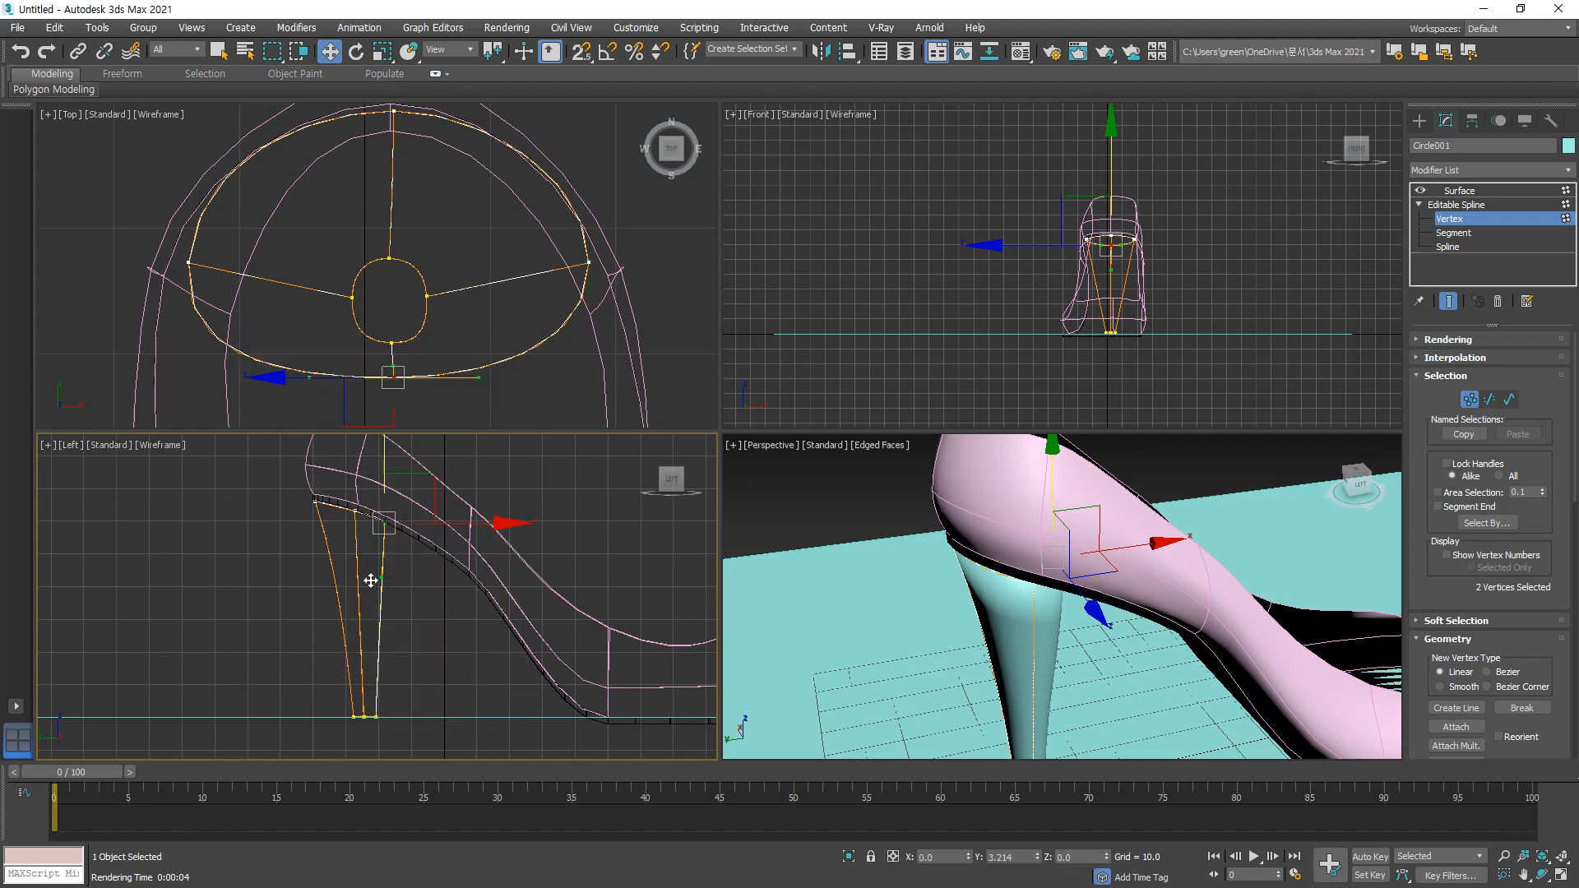
pyautogui.scroll(3, 381, 535)
pyautogui.moveTo(435, 470)
pyautogui.mouseDown()
pyautogui.moveTo(444, 519)
pyautogui.moveTo(448, 487)
pyautogui.mouseUp()
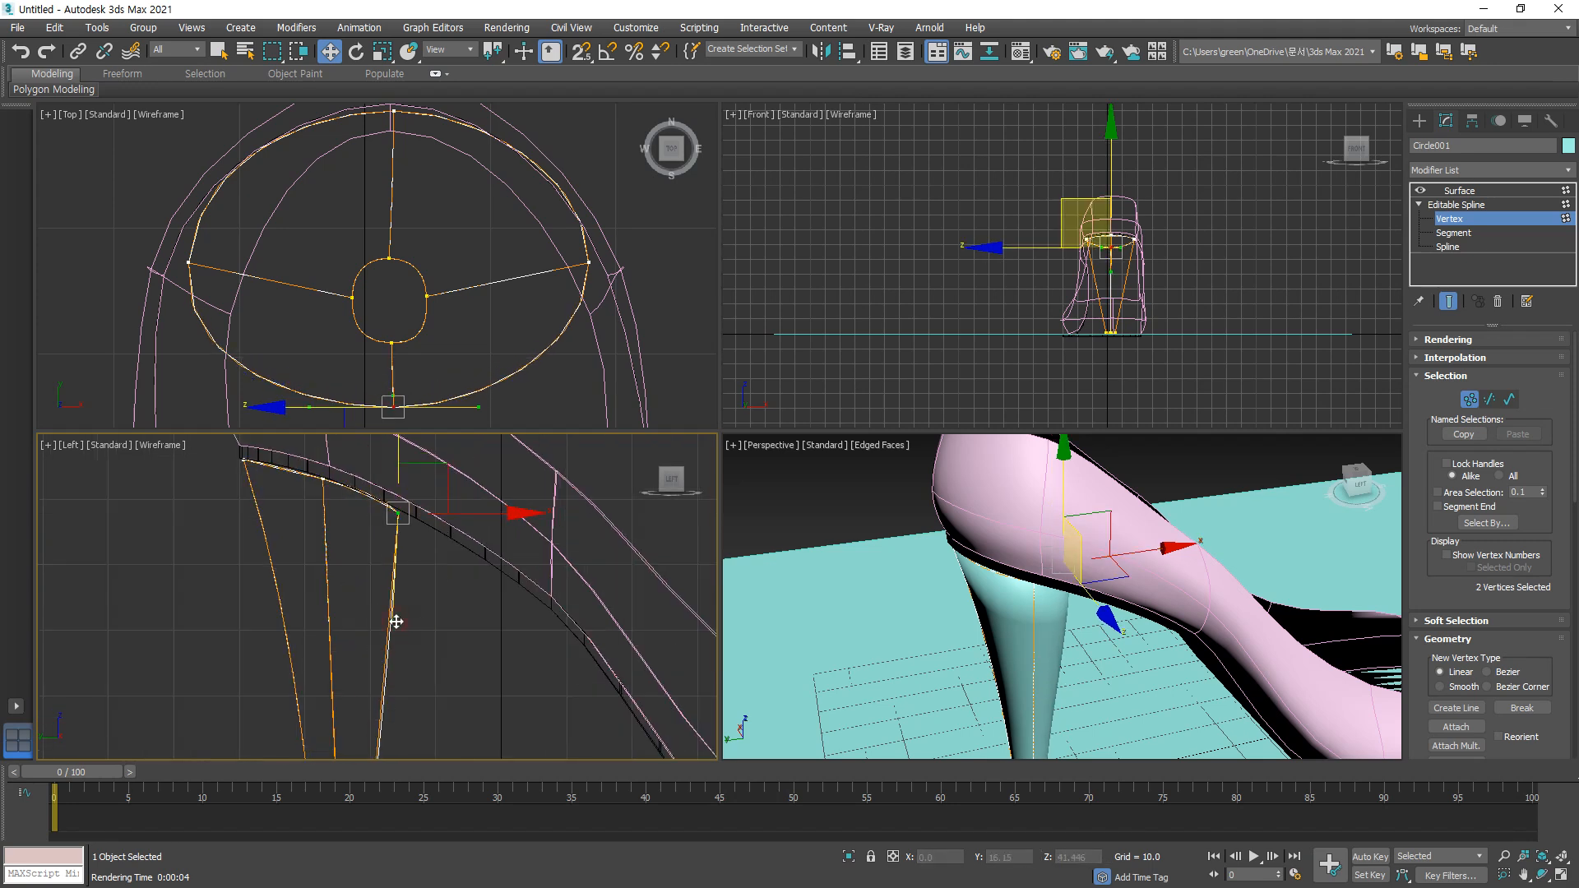
pyautogui.moveTo(313, 581); pyautogui.dragTo(340, 522)
pyautogui.scroll(-8, 367, 599)
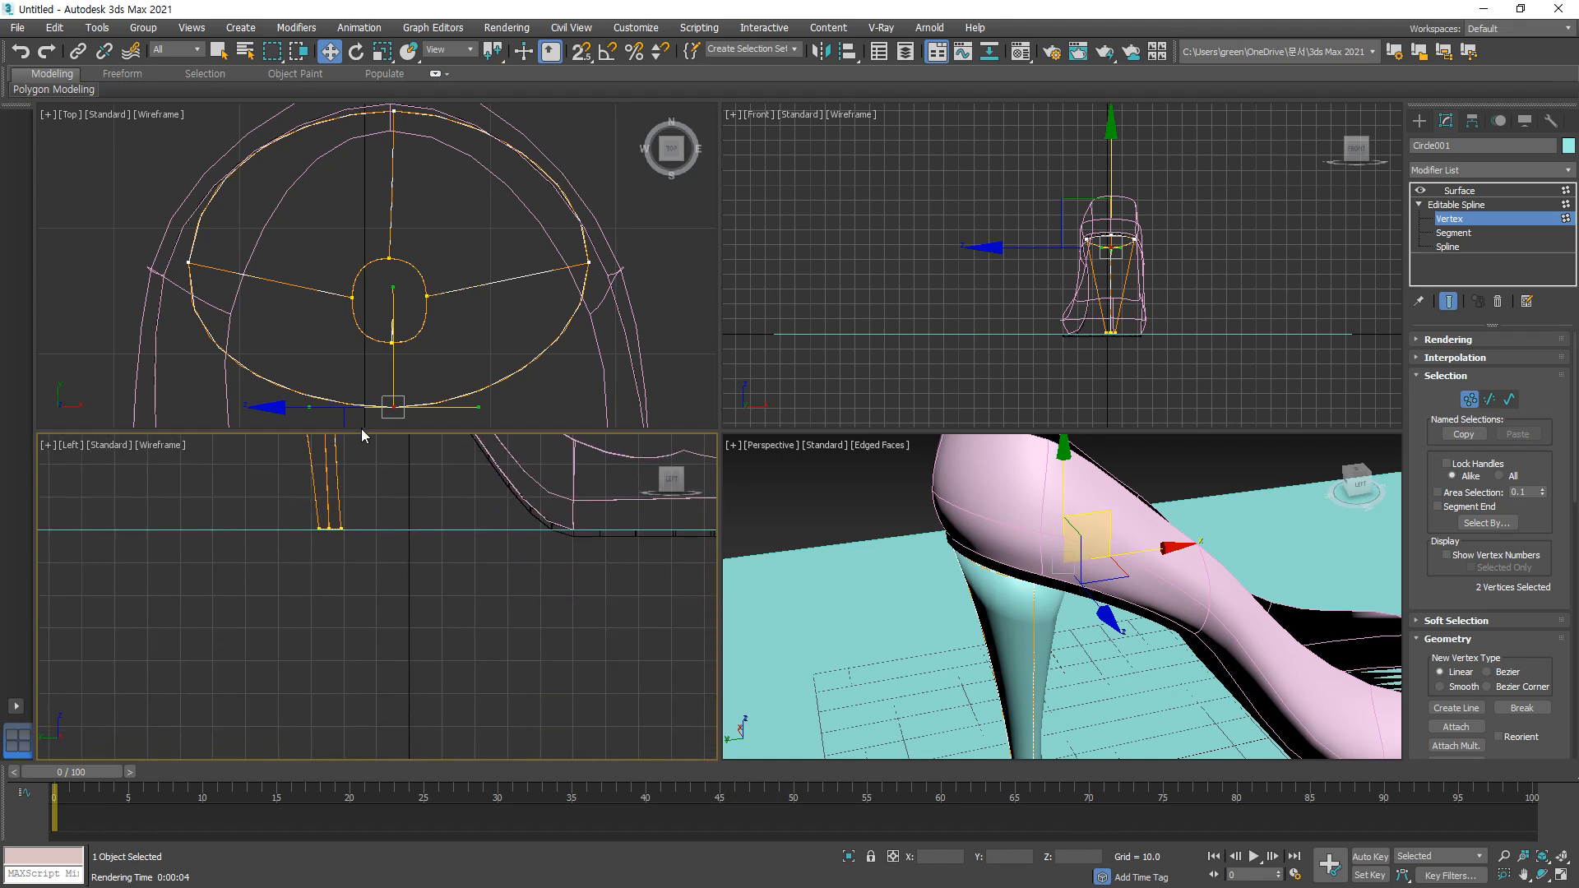
# Step: Move the heel tip's vertices backward in the left view and adjust the lower rear handle to smooth the back profile
pyautogui.moveTo(391, 594); pyautogui.dragTo(411, 667, button='middle')
pyautogui.moveTo(349, 621)
pyautogui.mouseDown()
pyautogui.moveTo(403, 696)
pyautogui.moveTo(438, 651)
pyautogui.moveTo(342, 638)
pyautogui.mouseUp()
pyautogui.click(445, 594)
pyautogui.moveTo(358, 579); pyautogui.dragTo(362, 578)
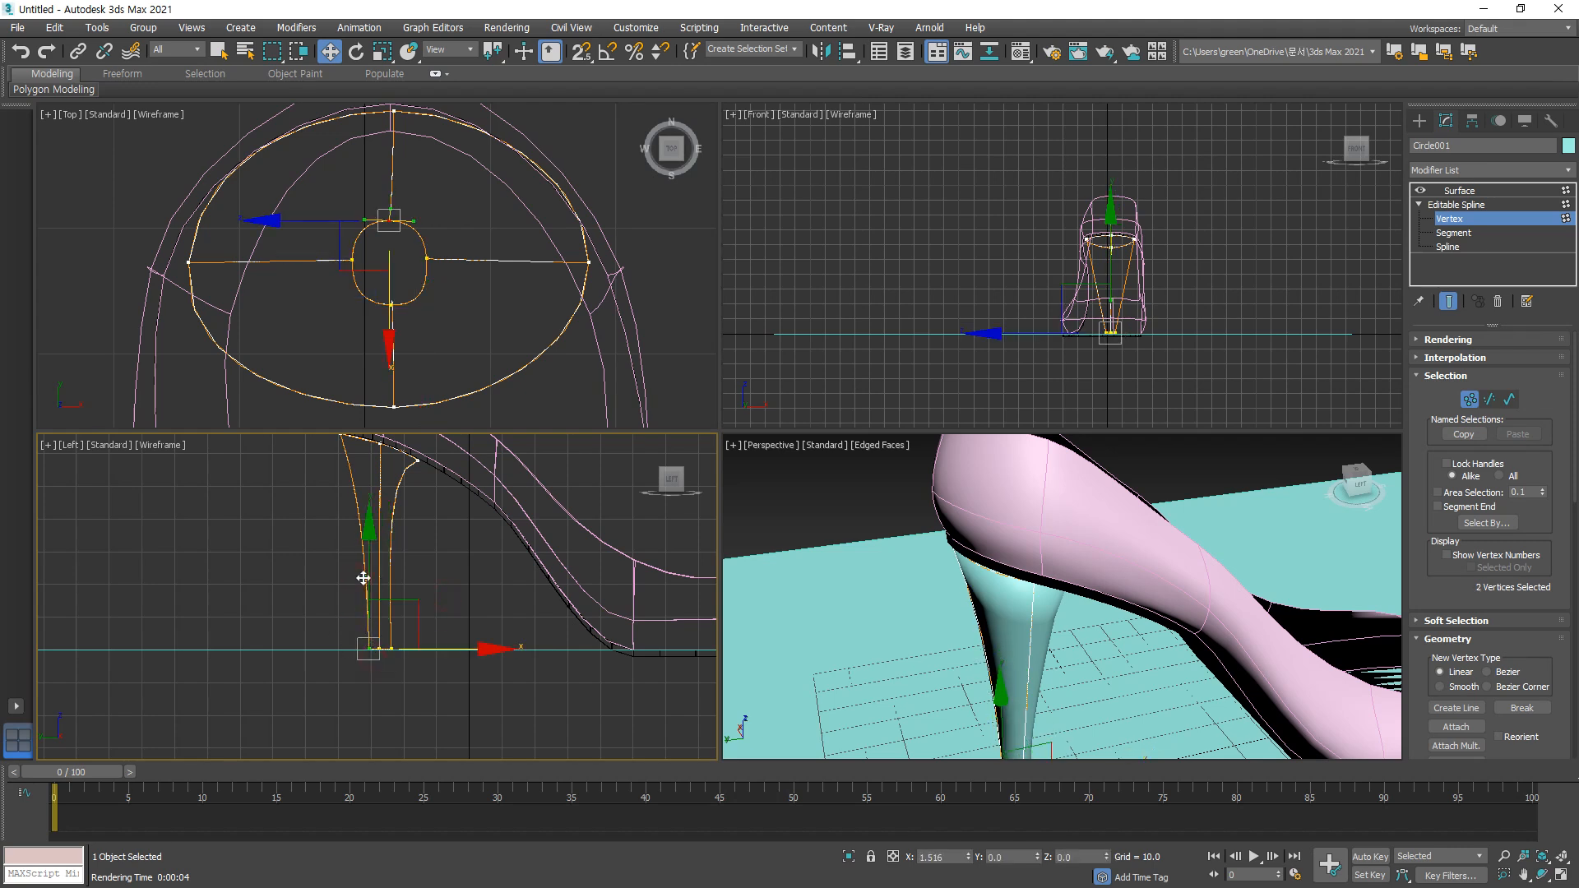
pyautogui.click(436, 578)
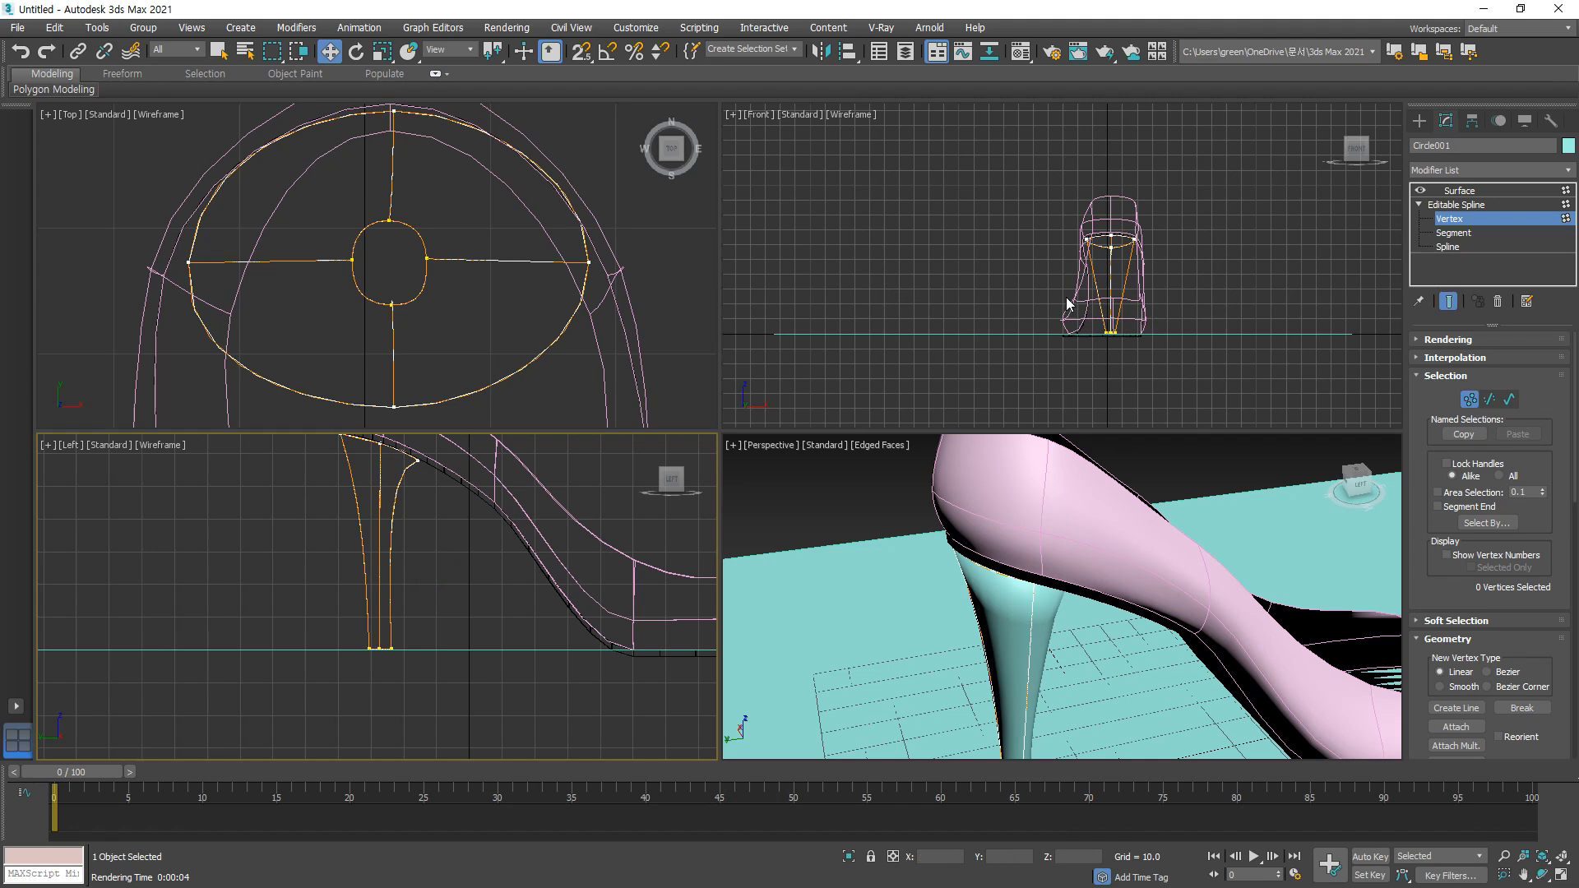
# Step: Select the upper outline's side vertices in the front view and give them Bezier handles
pyautogui.scroll(3, 1067, 304)
pyautogui.moveTo(1123, 276); pyautogui.dragTo(849, 214, button='middle')
pyautogui.scroll(2, 888, 193)
pyautogui.moveTo(855, 156); pyautogui.dragTo(812, 197)
pyautogui.scroll(2, 847, 212)
pyautogui.rightClick(801, 206)
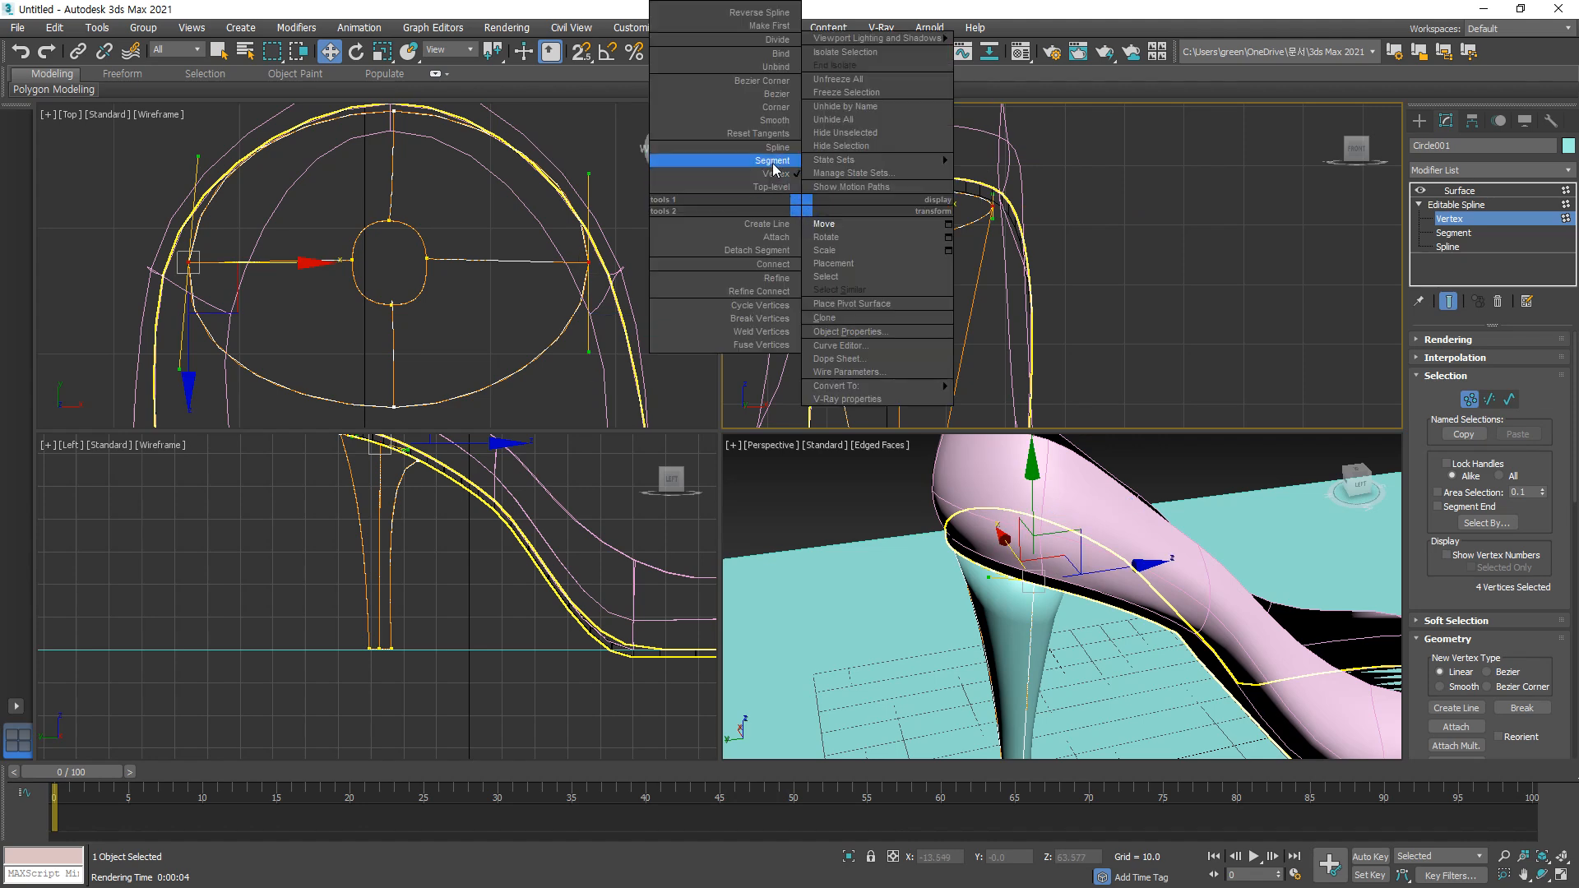
pyautogui.click(771, 108)
# Step: Pull the upper side vertices' lower handles inward in the front view to curve both heel sides
pyautogui.moveTo(832, 335); pyautogui.dragTo(853, 329)
pyautogui.moveTo(966, 330); pyautogui.dragTo(945, 329)
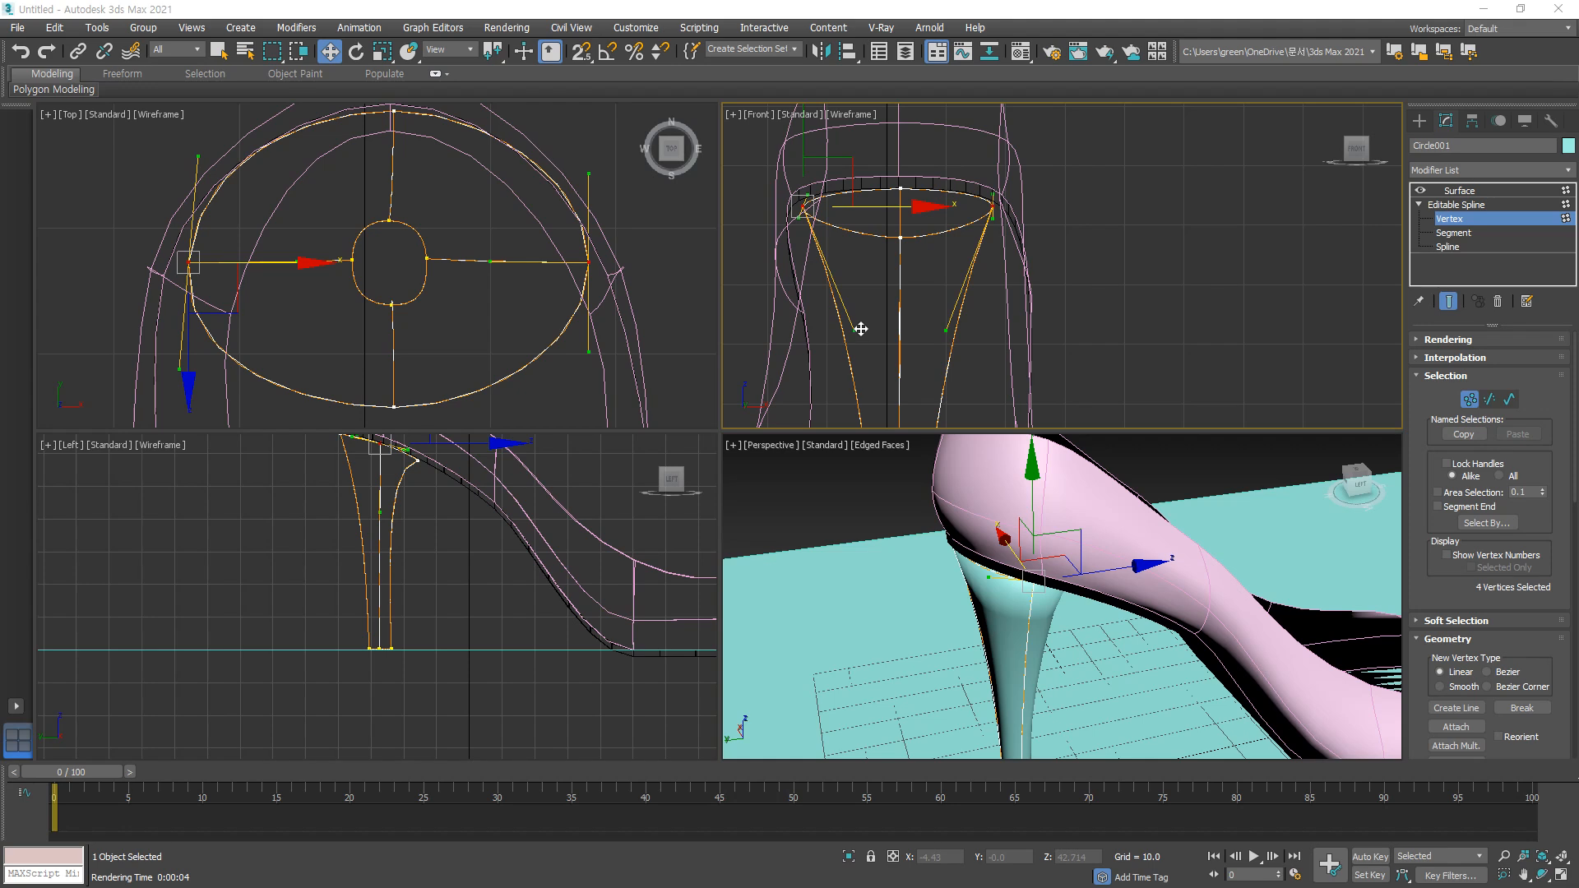
pyautogui.moveTo(860, 329); pyautogui.dragTo(891, 324)
# Step: Select all of the heel tip's vertices in the front view and give their profile lines editable Bezier handles
pyautogui.scroll(-4, 891, 331)
pyautogui.moveTo(891, 332); pyautogui.dragTo(857, 219, button='middle')
pyautogui.scroll(8, 840, 299)
pyautogui.moveTo(842, 297); pyautogui.dragTo(835, 288, button='middle')
pyautogui.moveTo(839, 334); pyautogui.dragTo(945, 348)
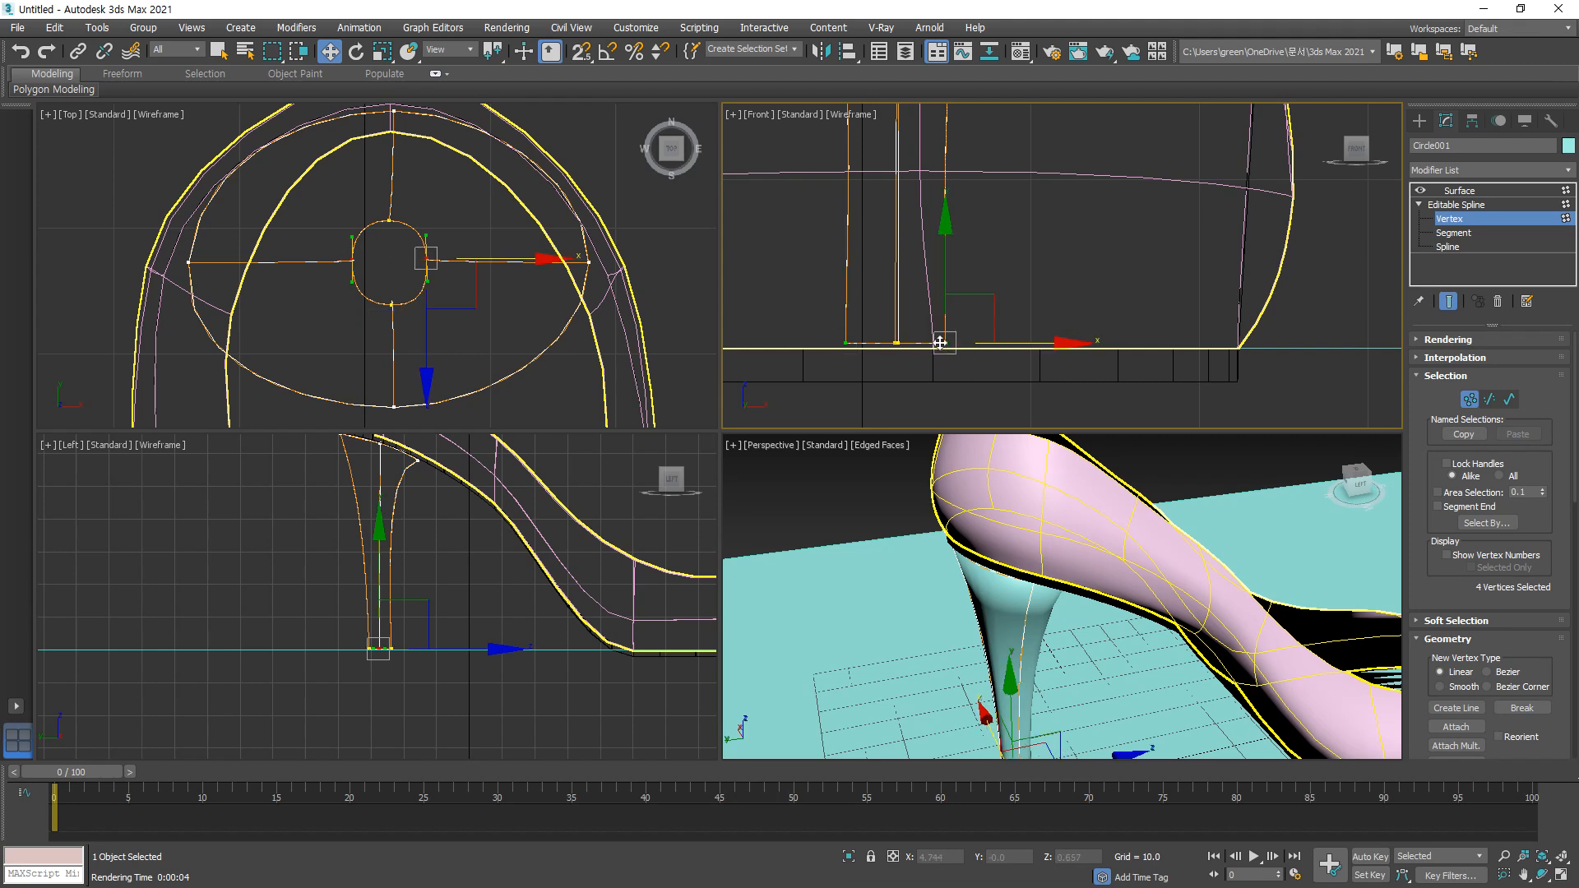
pyautogui.click(846, 343)
pyautogui.rightClick(846, 334)
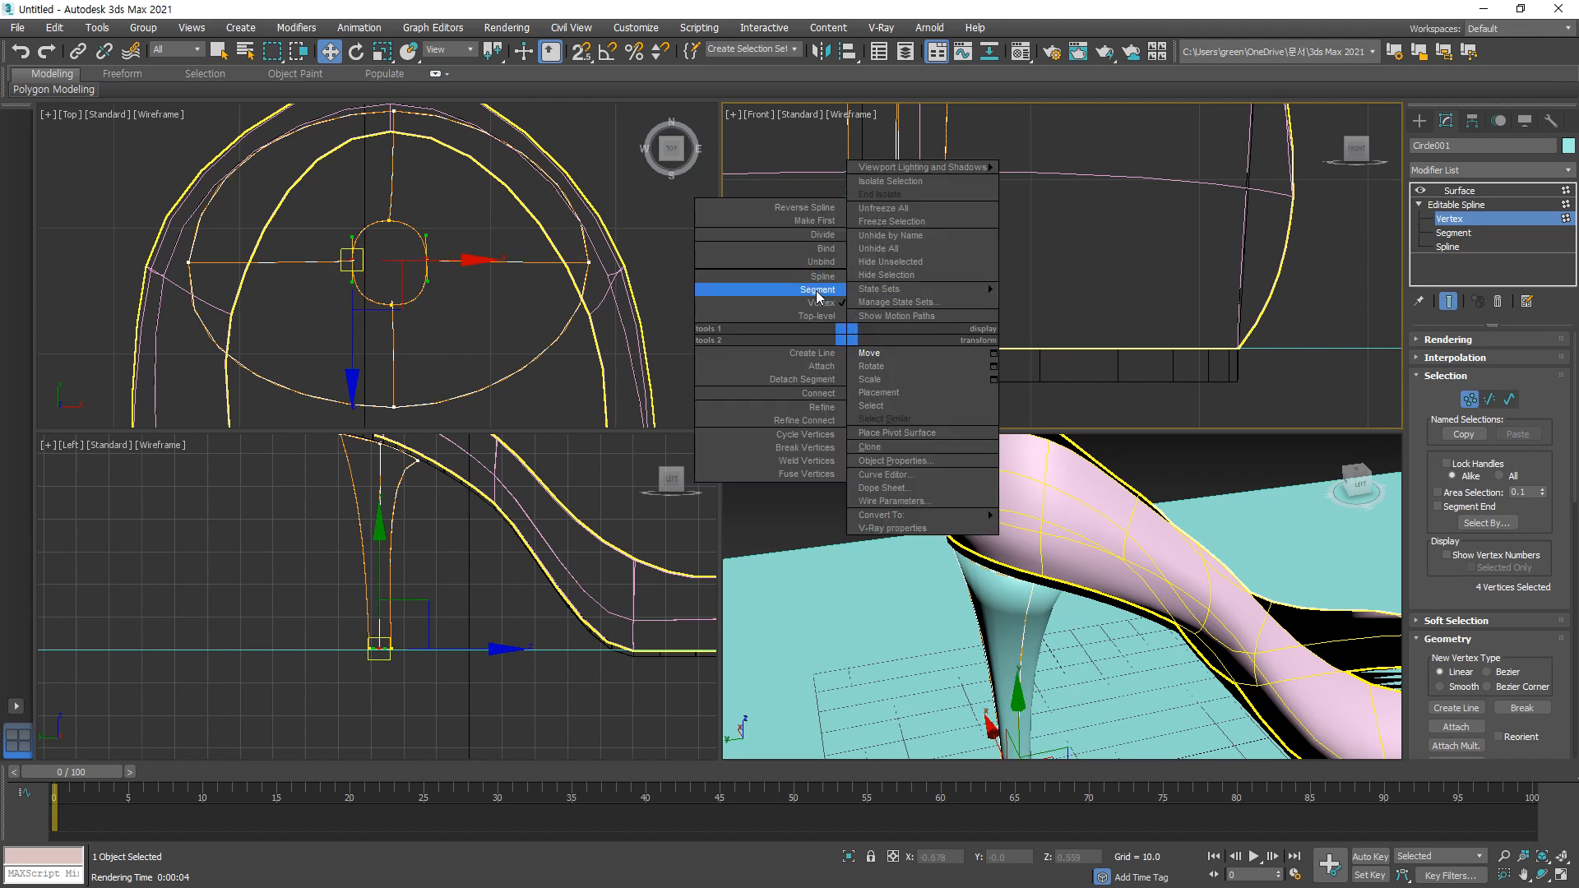
pyautogui.click(898, 152)
pyautogui.moveTo(807, 320); pyautogui.dragTo(985, 358)
pyautogui.rightClick(942, 342)
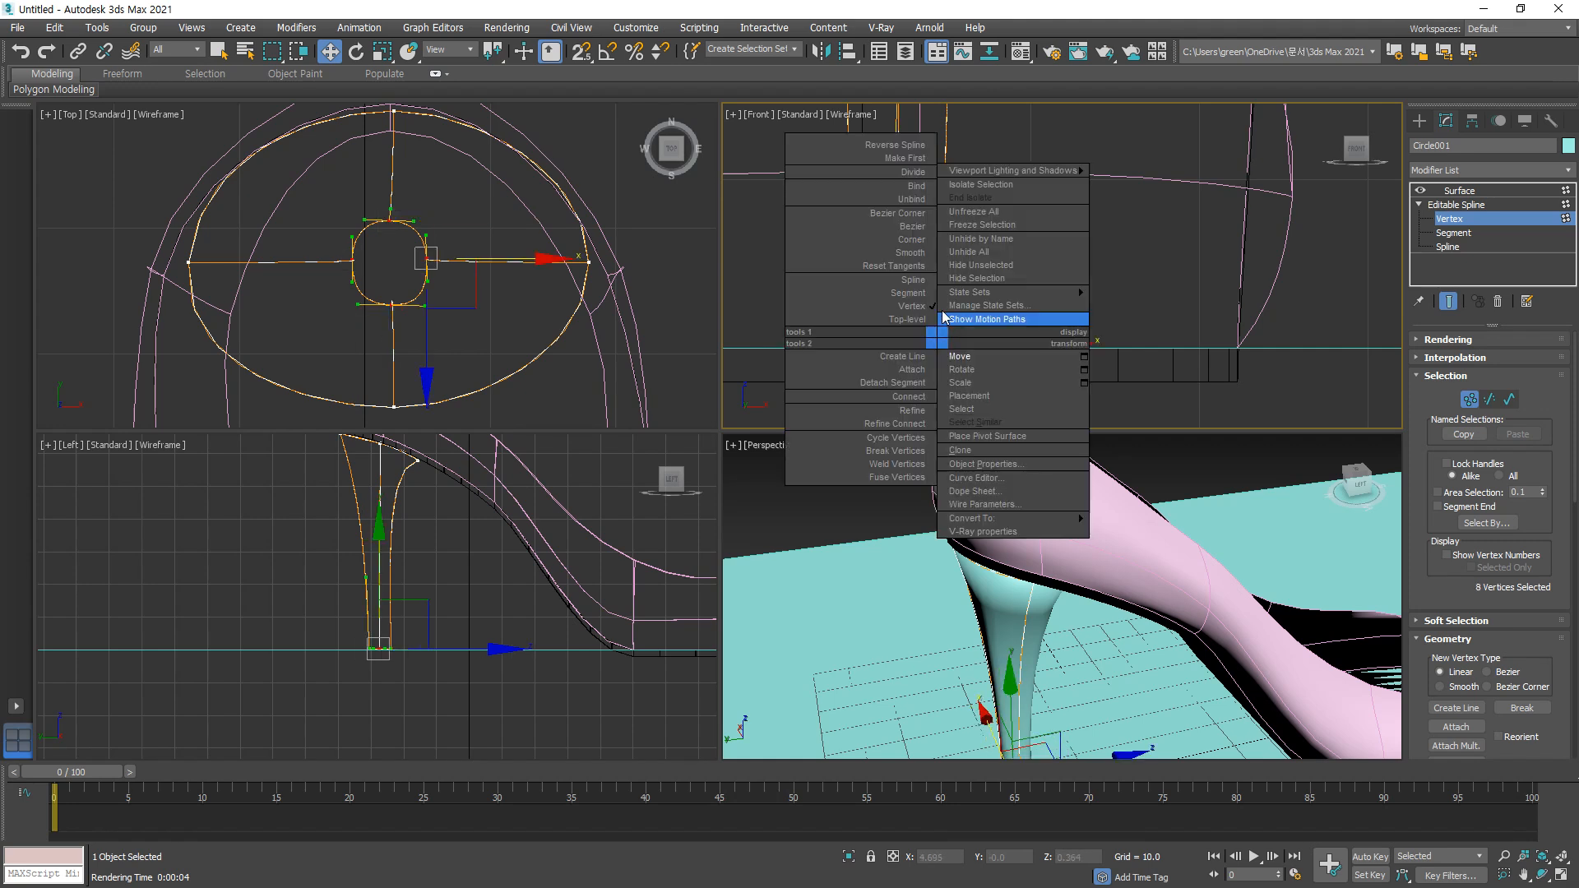
pyautogui.click(919, 240)
pyautogui.scroll(3, 839, 352)
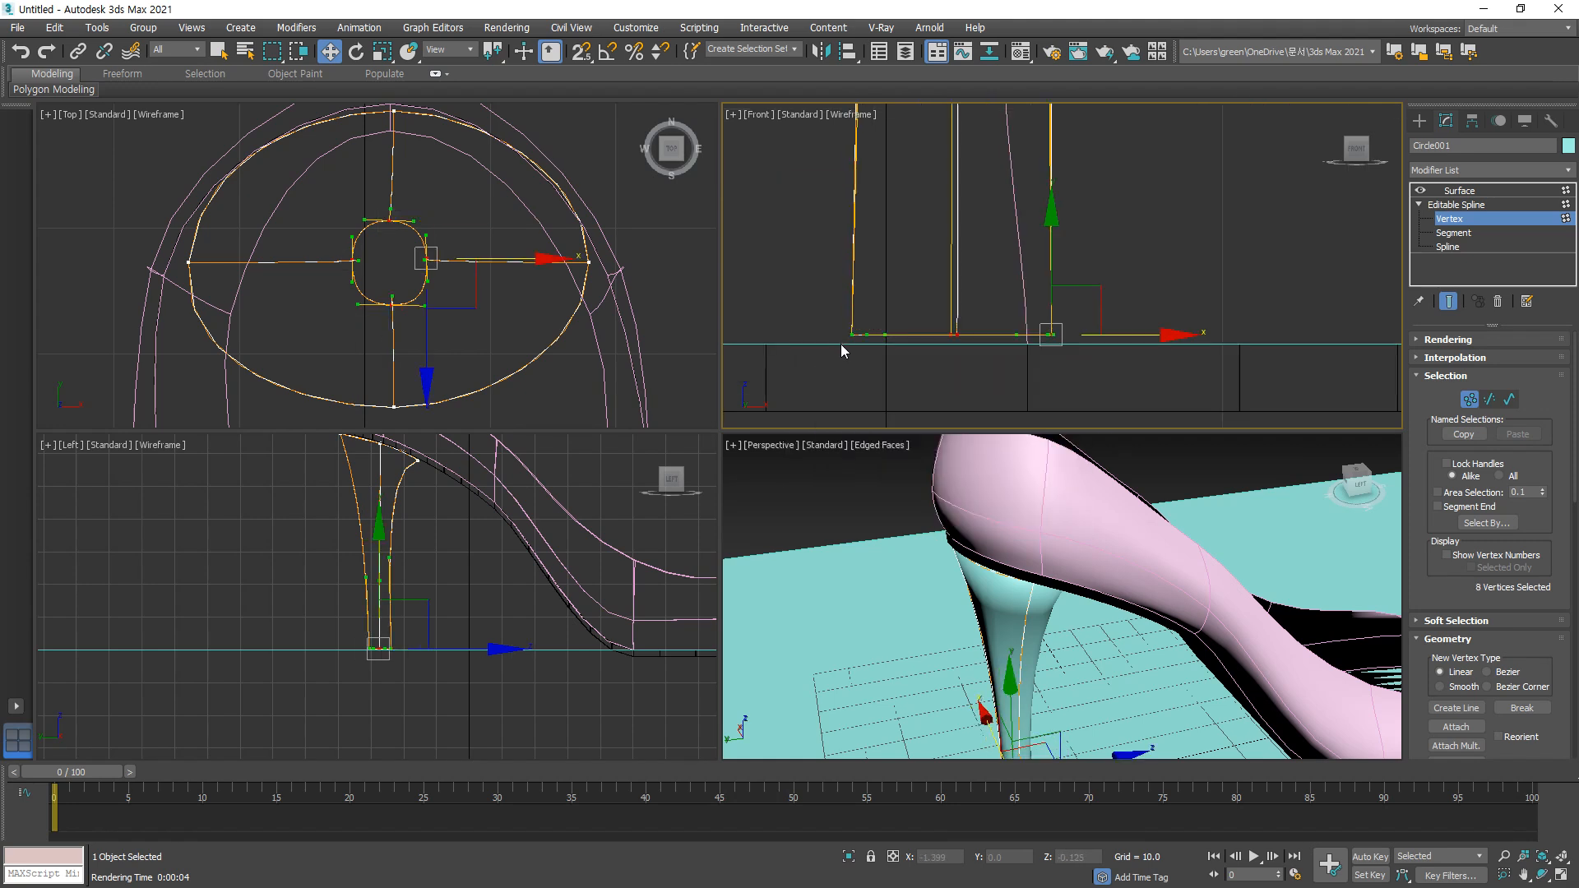
# Step: Finish editing the heel spline's vertices, leave vertex level and deselect the heel
pyautogui.moveTo(816, 301); pyautogui.dragTo(862, 358)
pyautogui.scroll(-5, 862, 190)
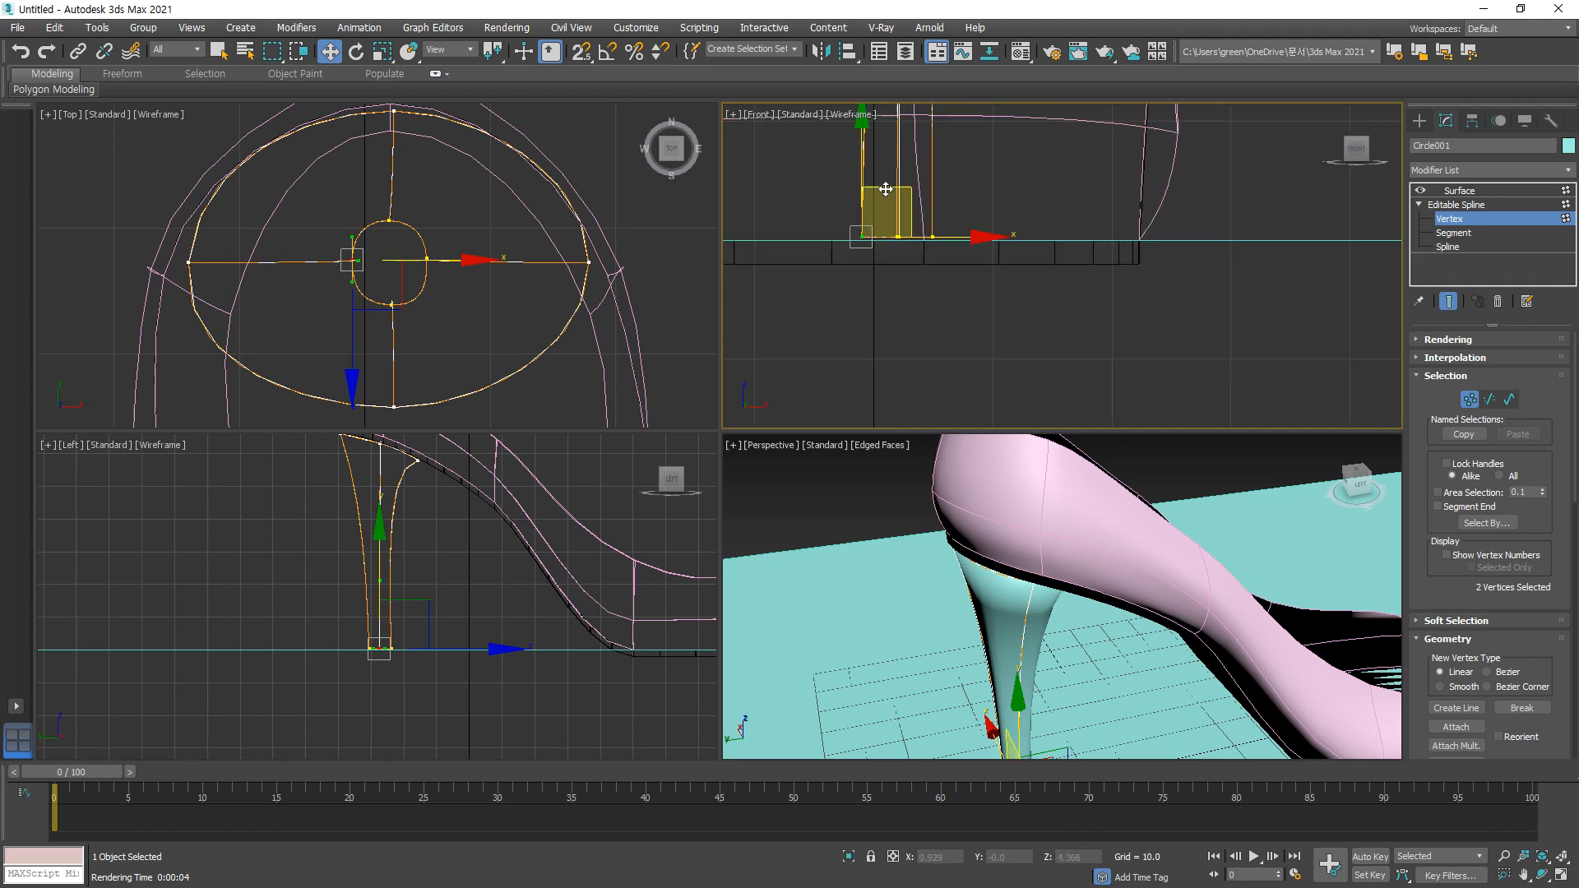
pyautogui.click(851, 167)
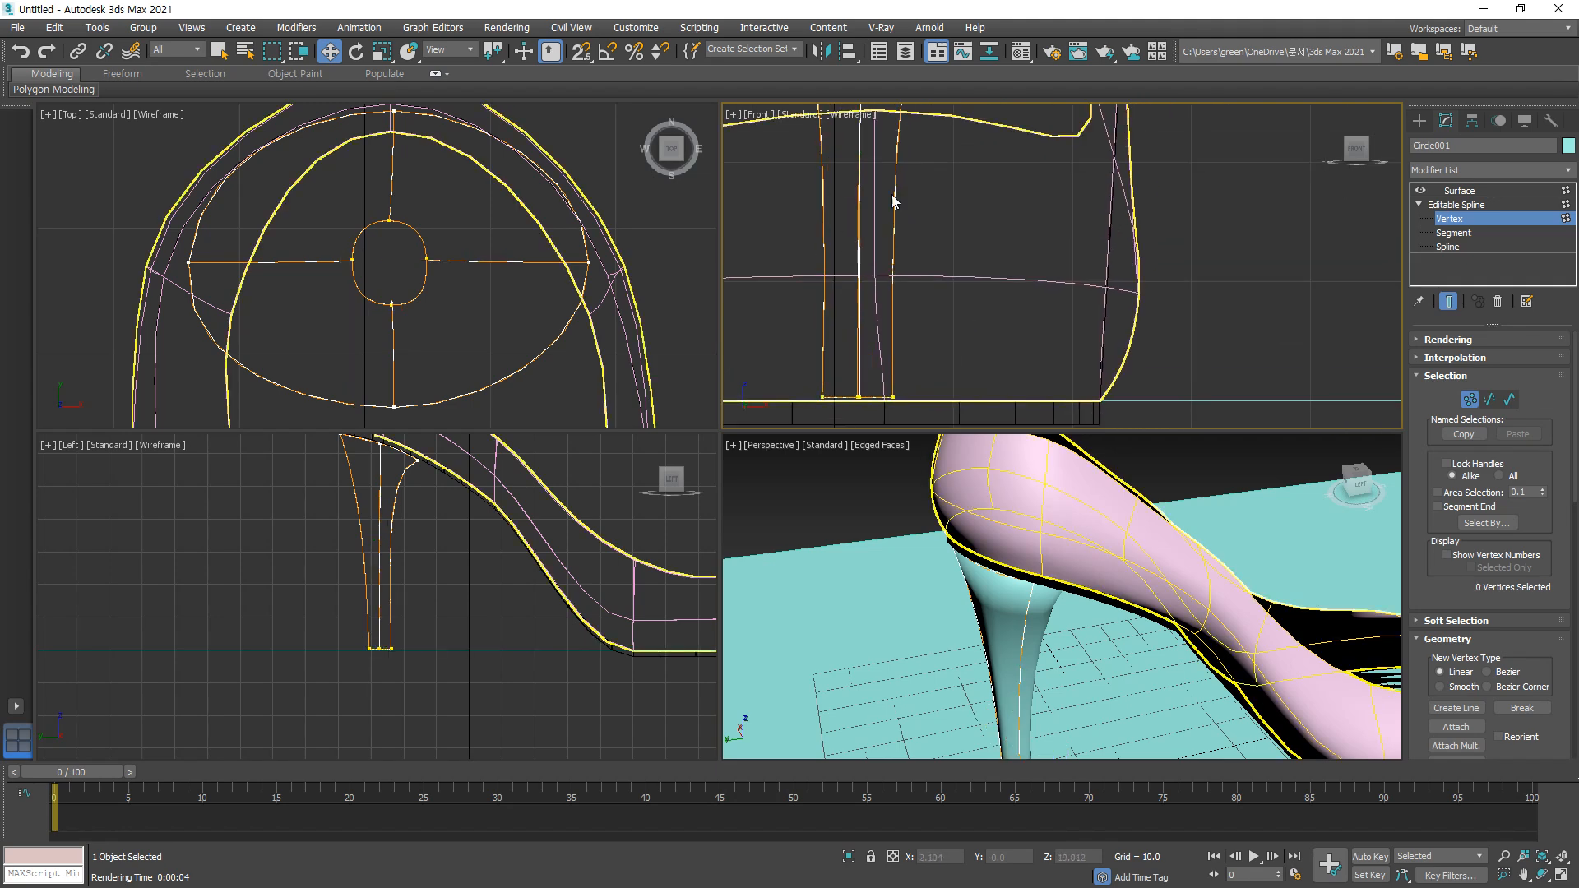
pyautogui.scroll(-5, 1093, 588)
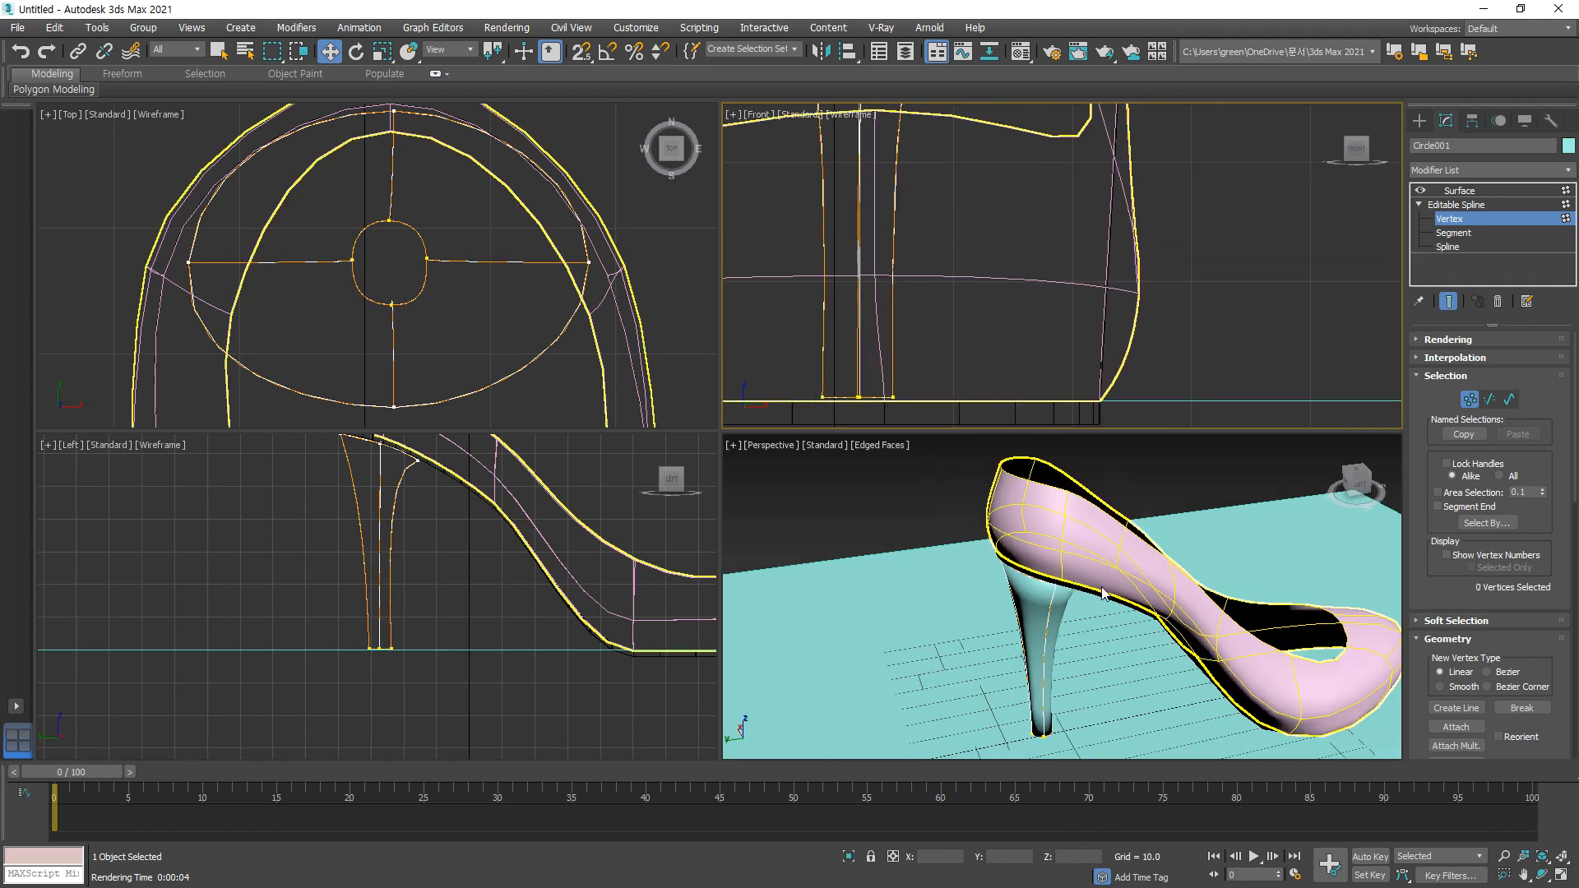
pyautogui.click(1473, 219)
pyautogui.click(1121, 487)
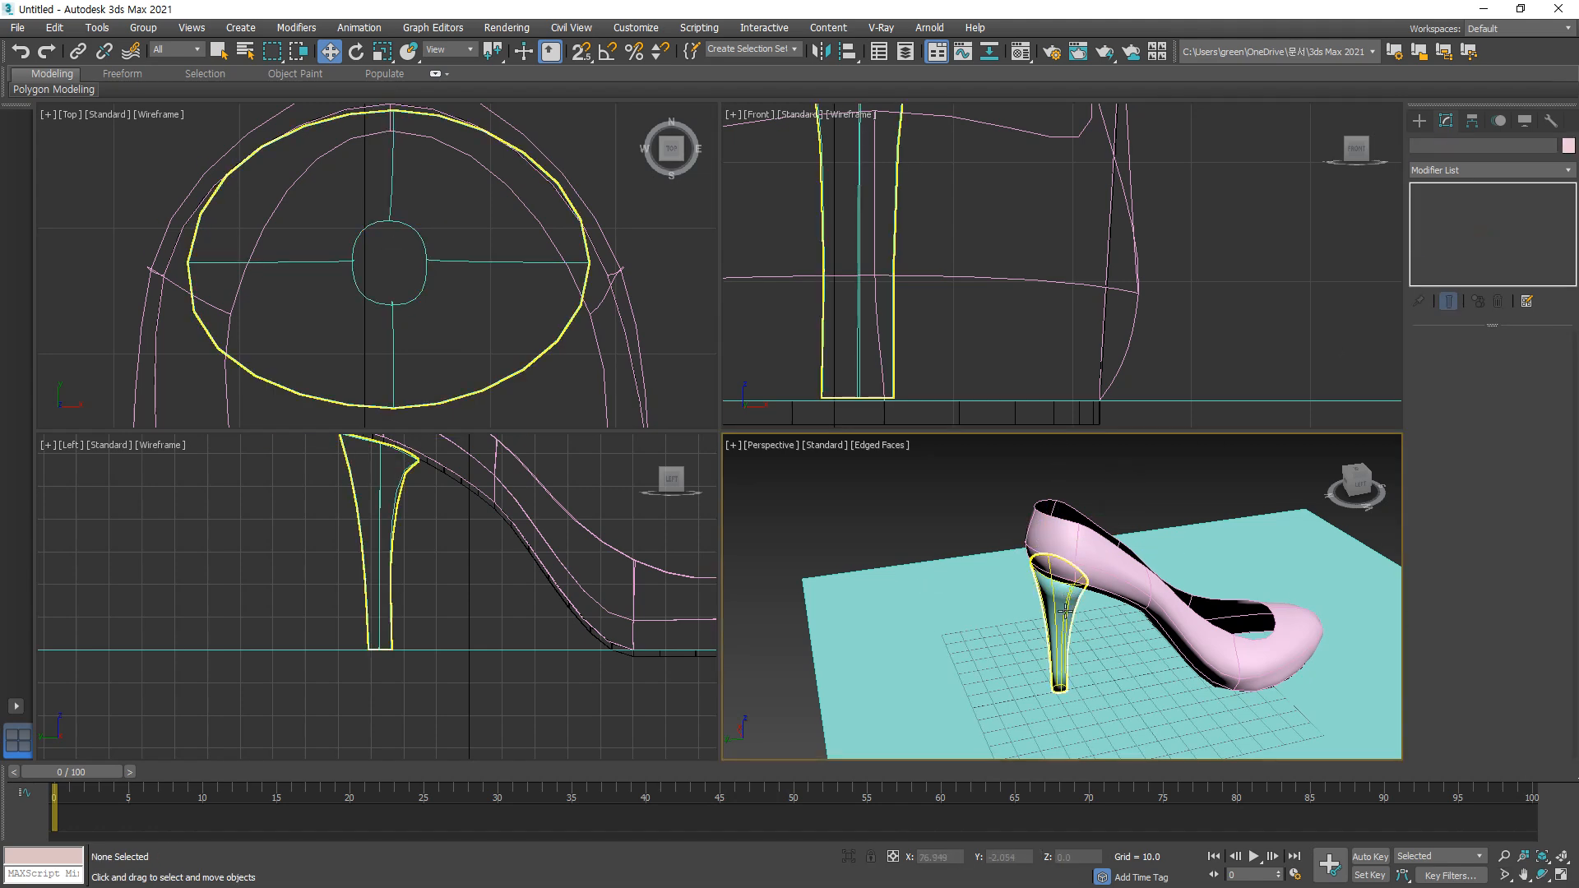
# Step: Examine the heel's curved surface up close and its fit under the shoe from the side
pyautogui.click(1072, 605)
pyautogui.keyDown('alt'); pyautogui.moveTo(1069, 604); pyautogui.dragTo(1052, 559, button='middle'); pyautogui.keyUp('alt')
pyautogui.scroll(8, 1010, 554)
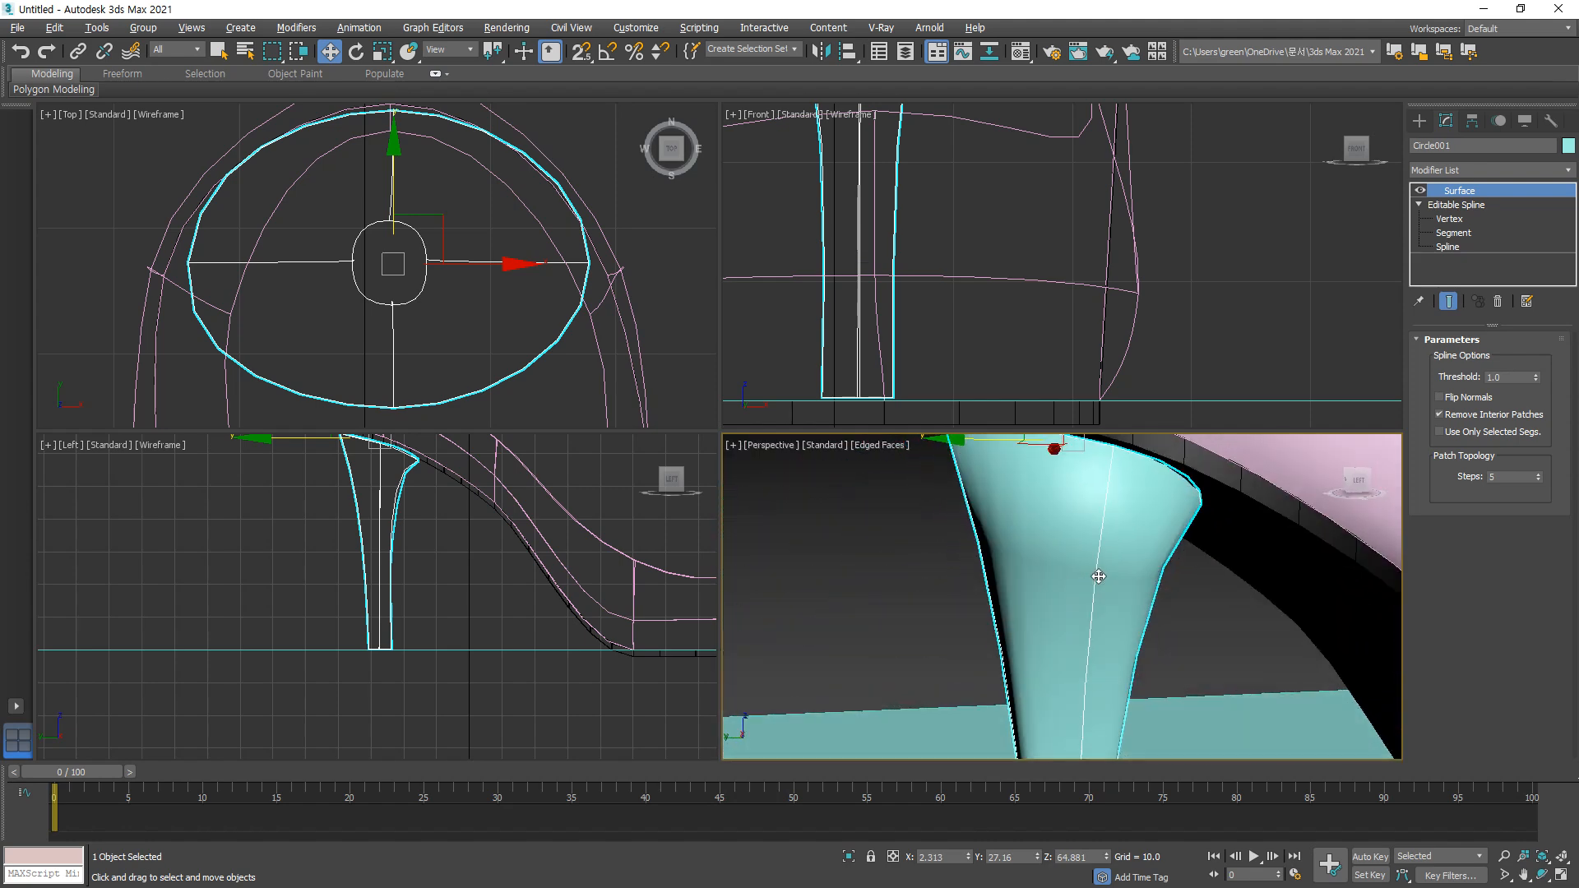
pyautogui.scroll(-2, 905, 551)
pyautogui.click(852, 543)
pyautogui.scroll(-5, 852, 543)
pyautogui.scroll(2, 868, 547)
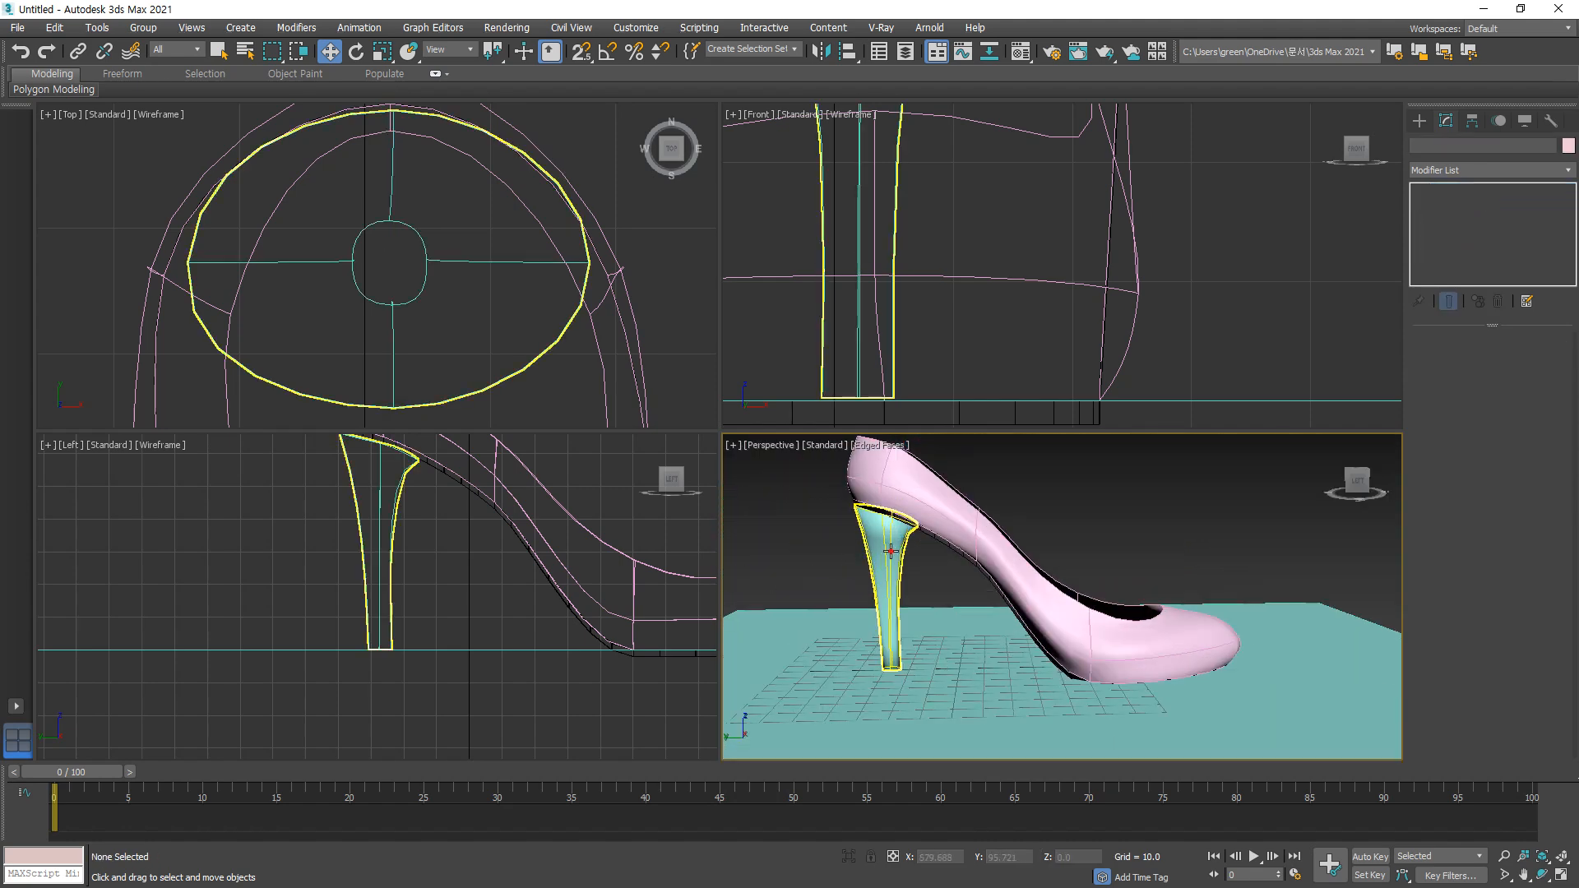
pyautogui.click(869, 549)
pyautogui.click(1568, 147)
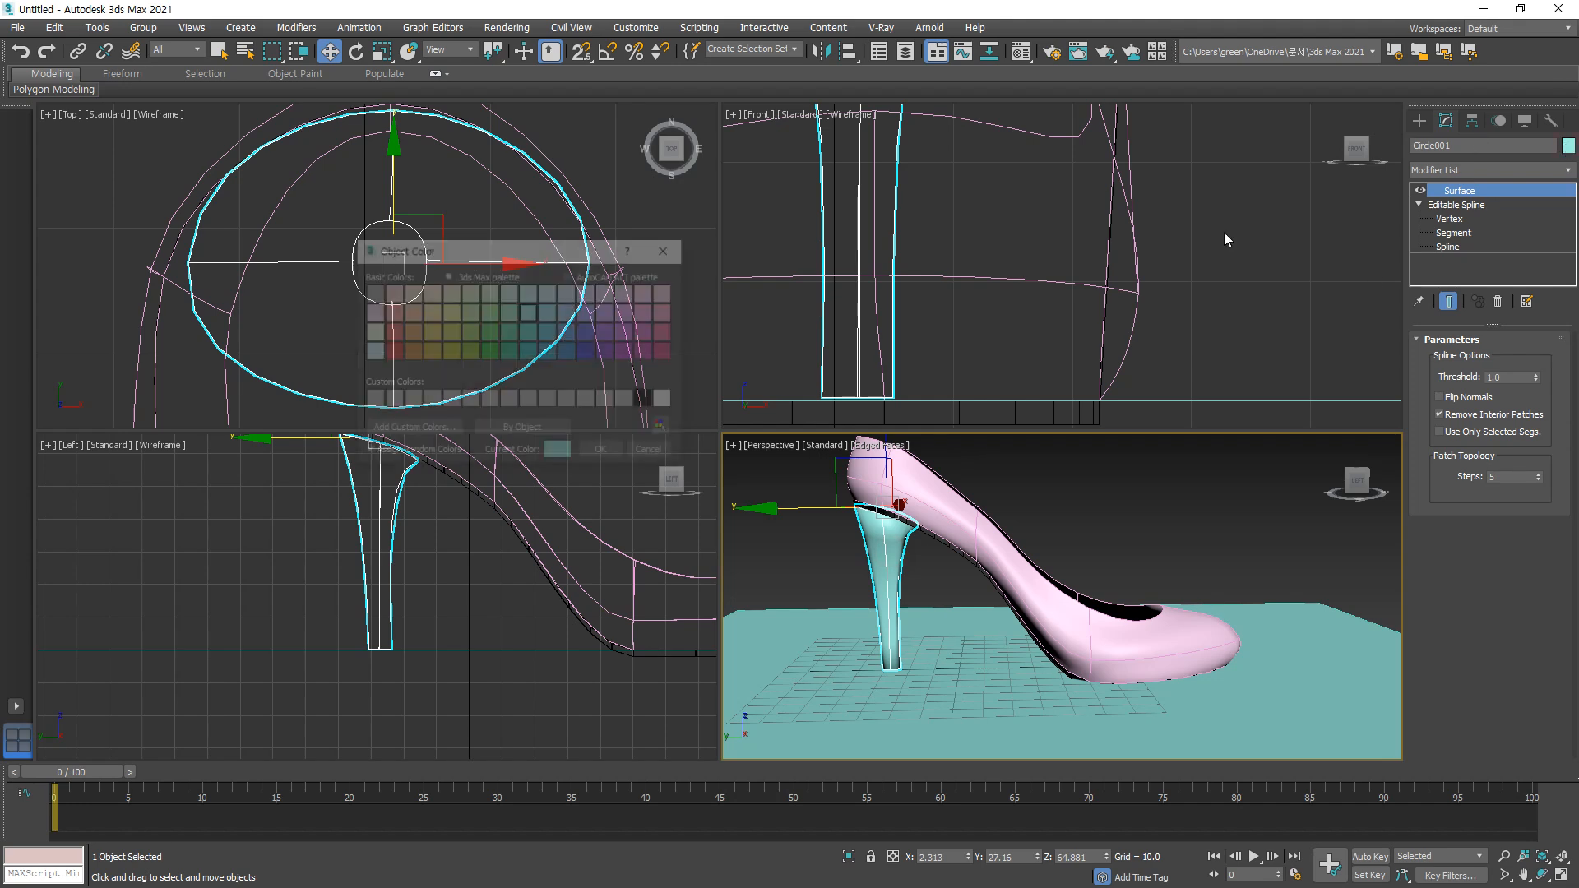
pyautogui.click(643, 400)
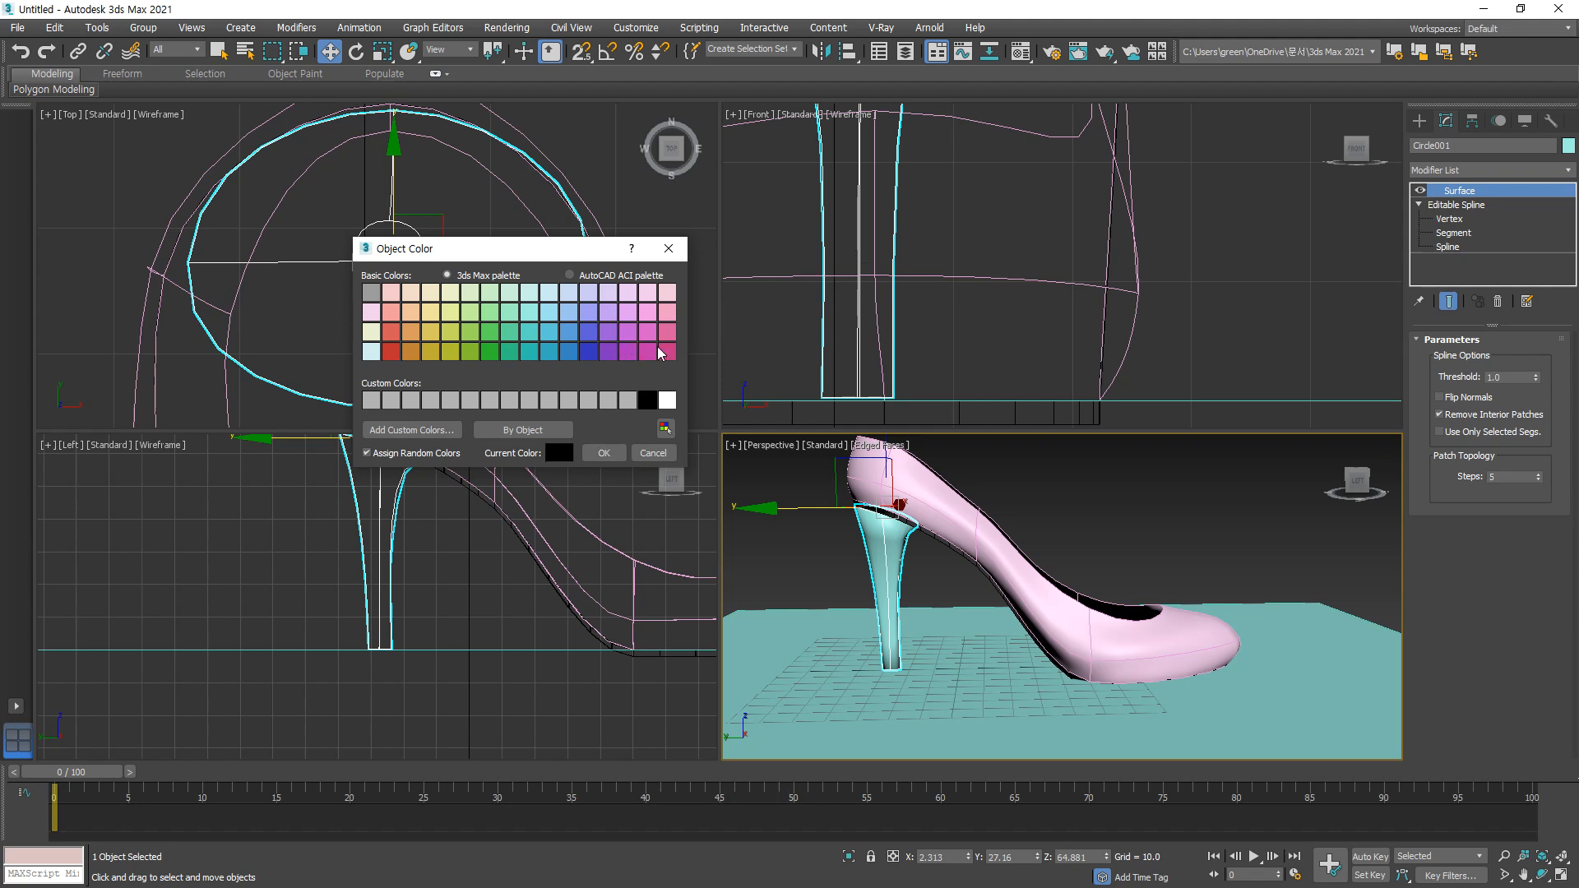
pyautogui.click(653, 453)
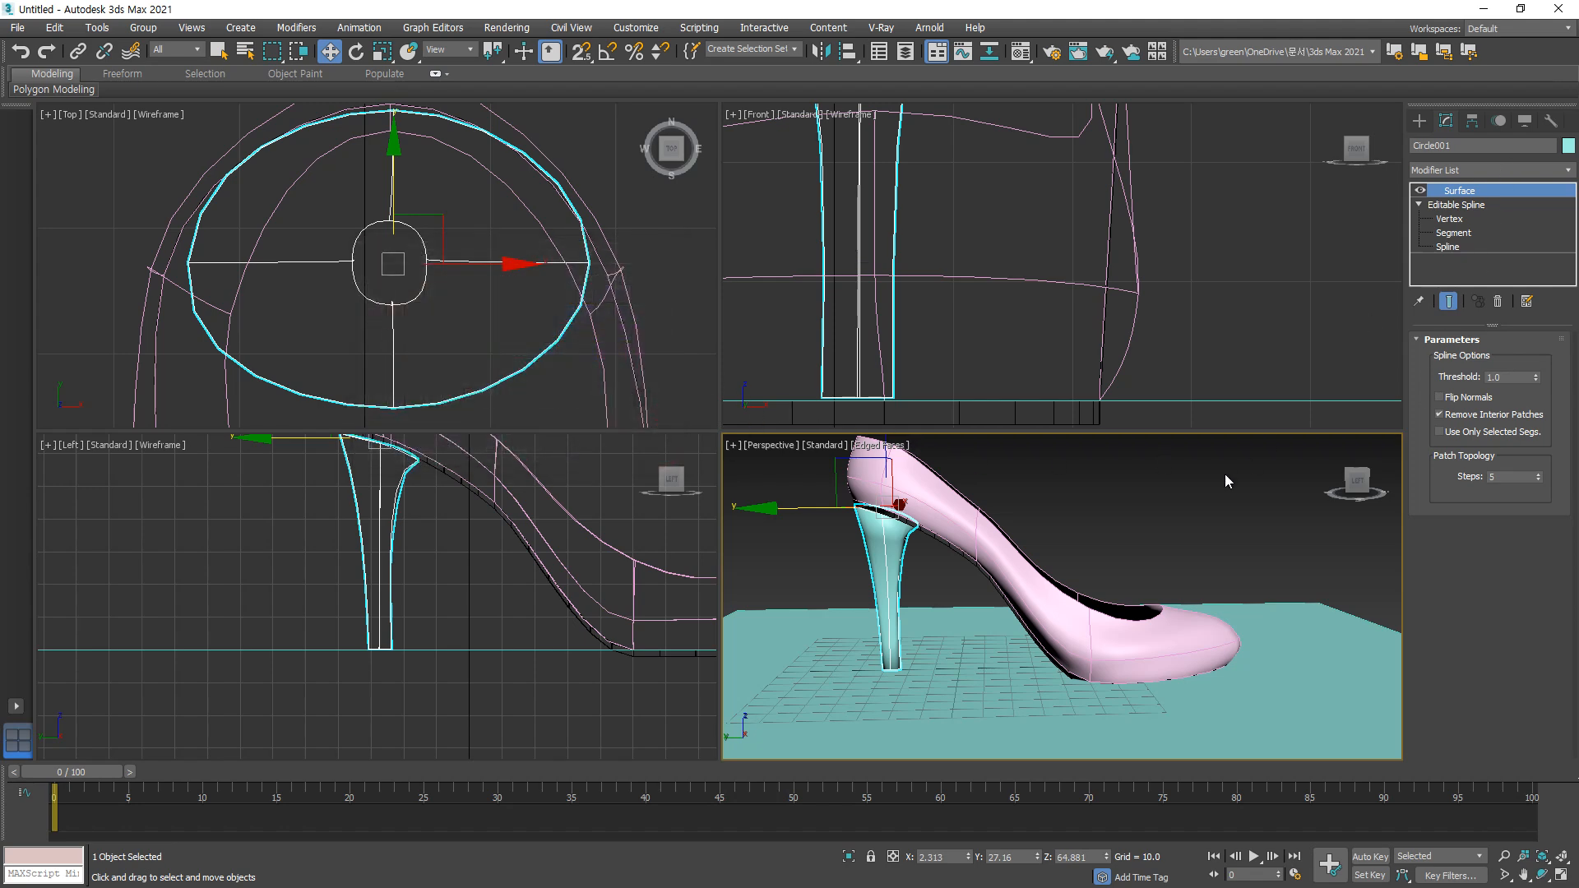
# Step: Check the shoe upper's object color and assign the matching light pink from the basic colors to the heel
pyautogui.hotkey('ctrl', 'z')
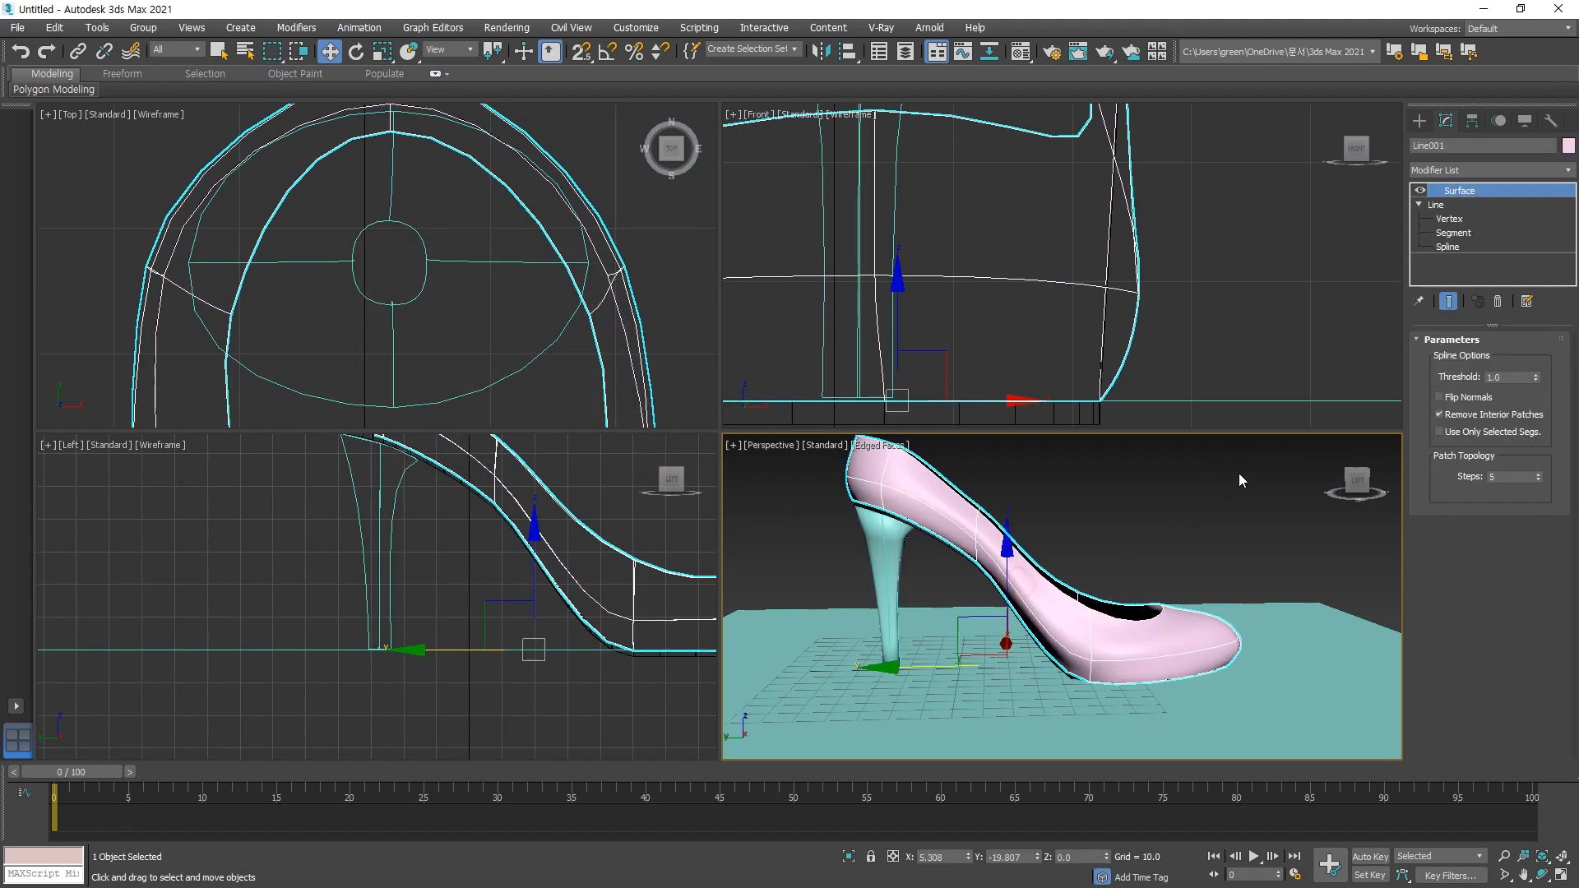
pyautogui.click(1568, 147)
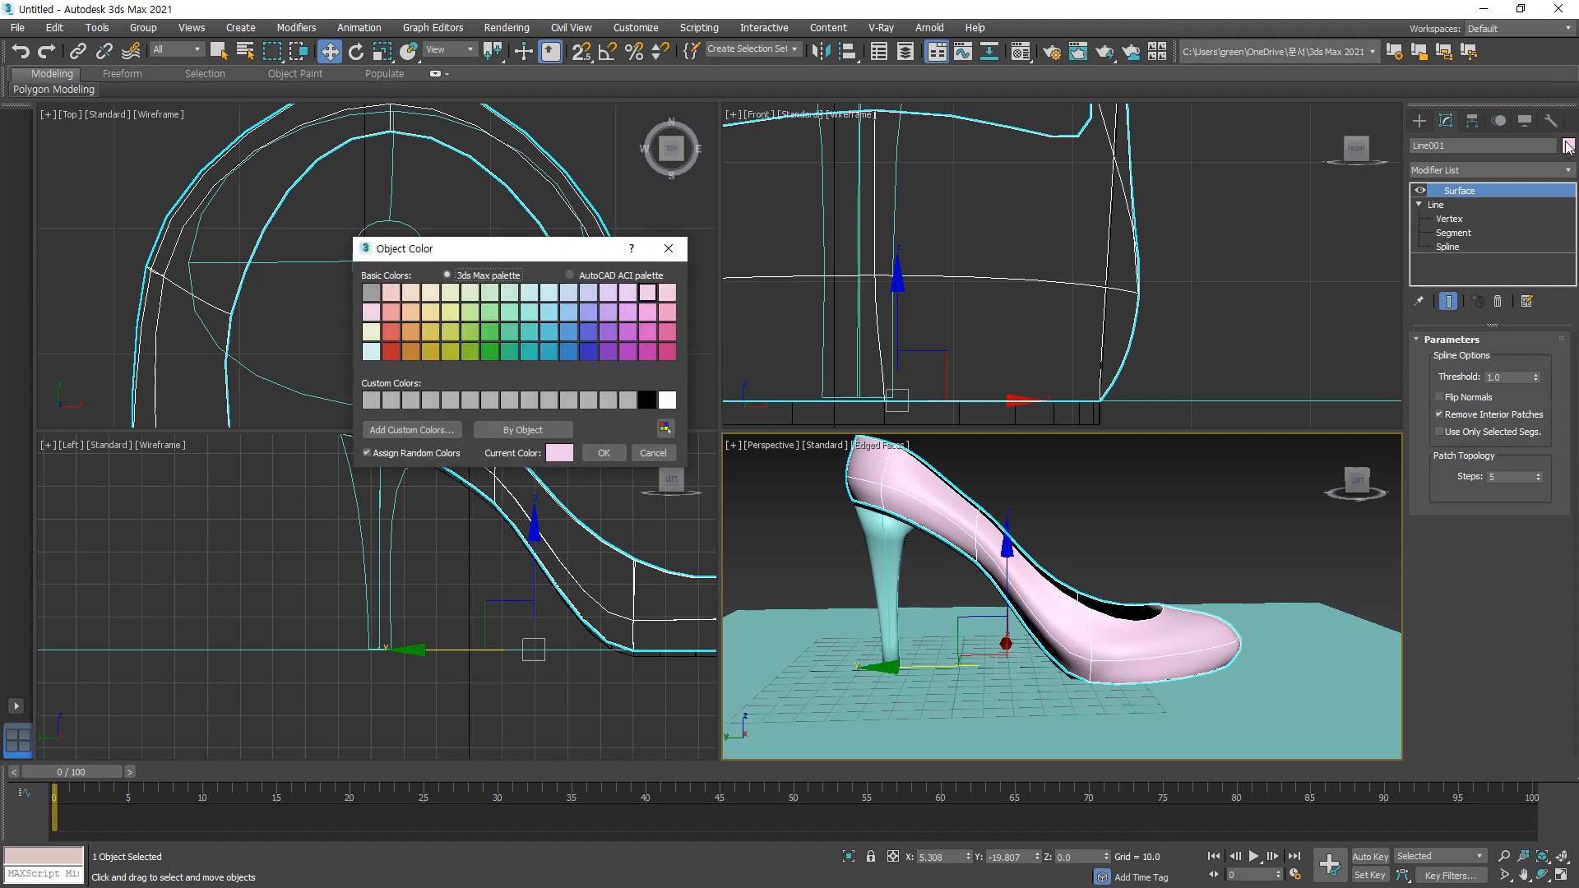
pyautogui.click(653, 453)
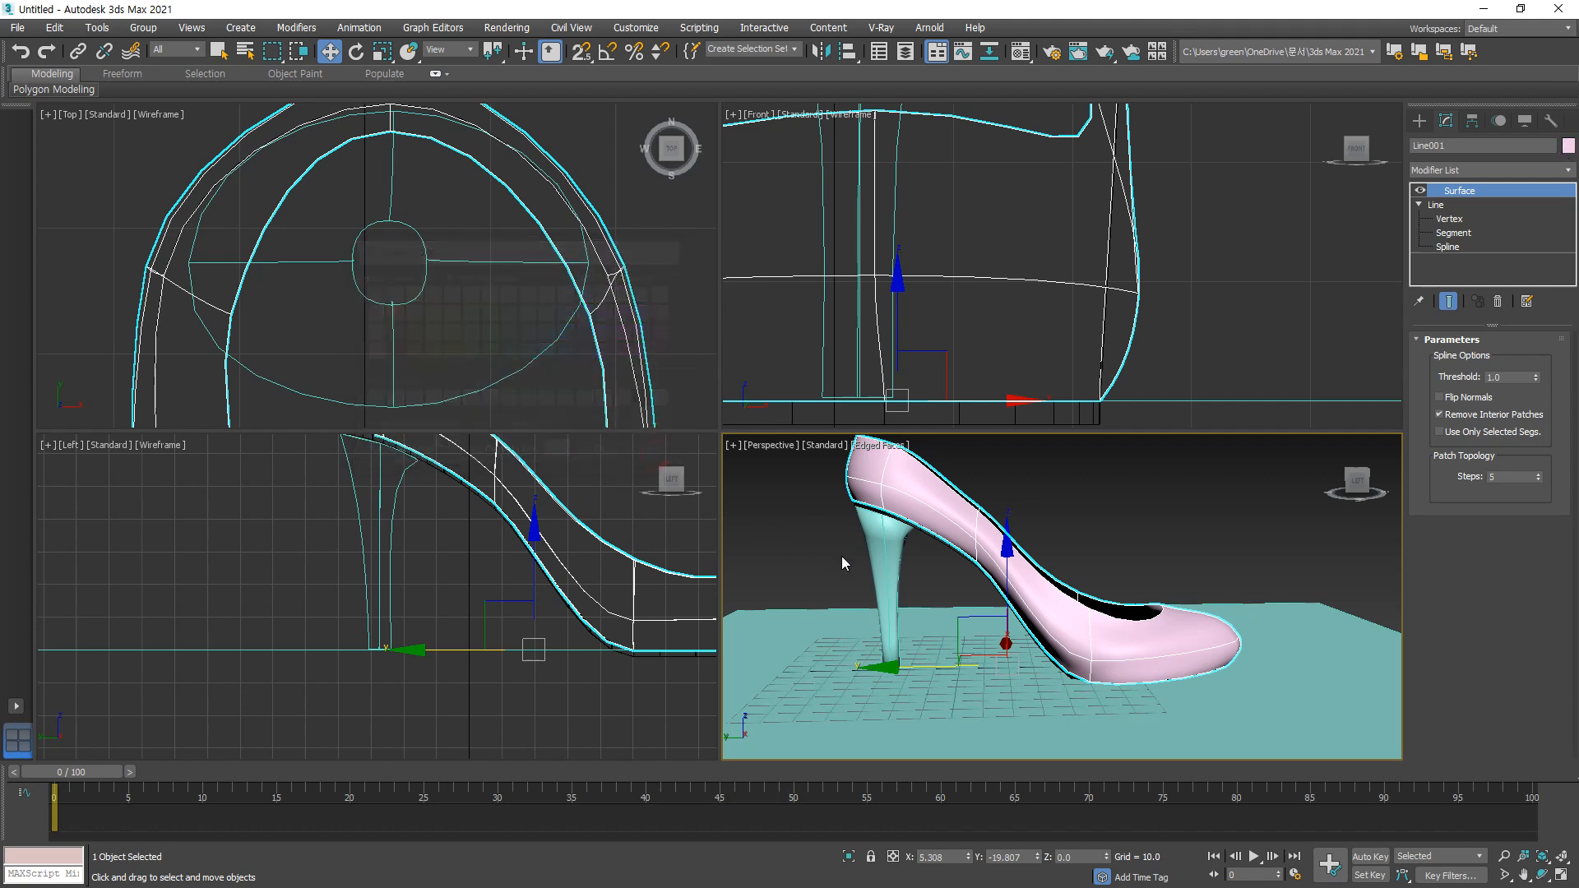
pyautogui.click(883, 576)
pyautogui.click(1568, 147)
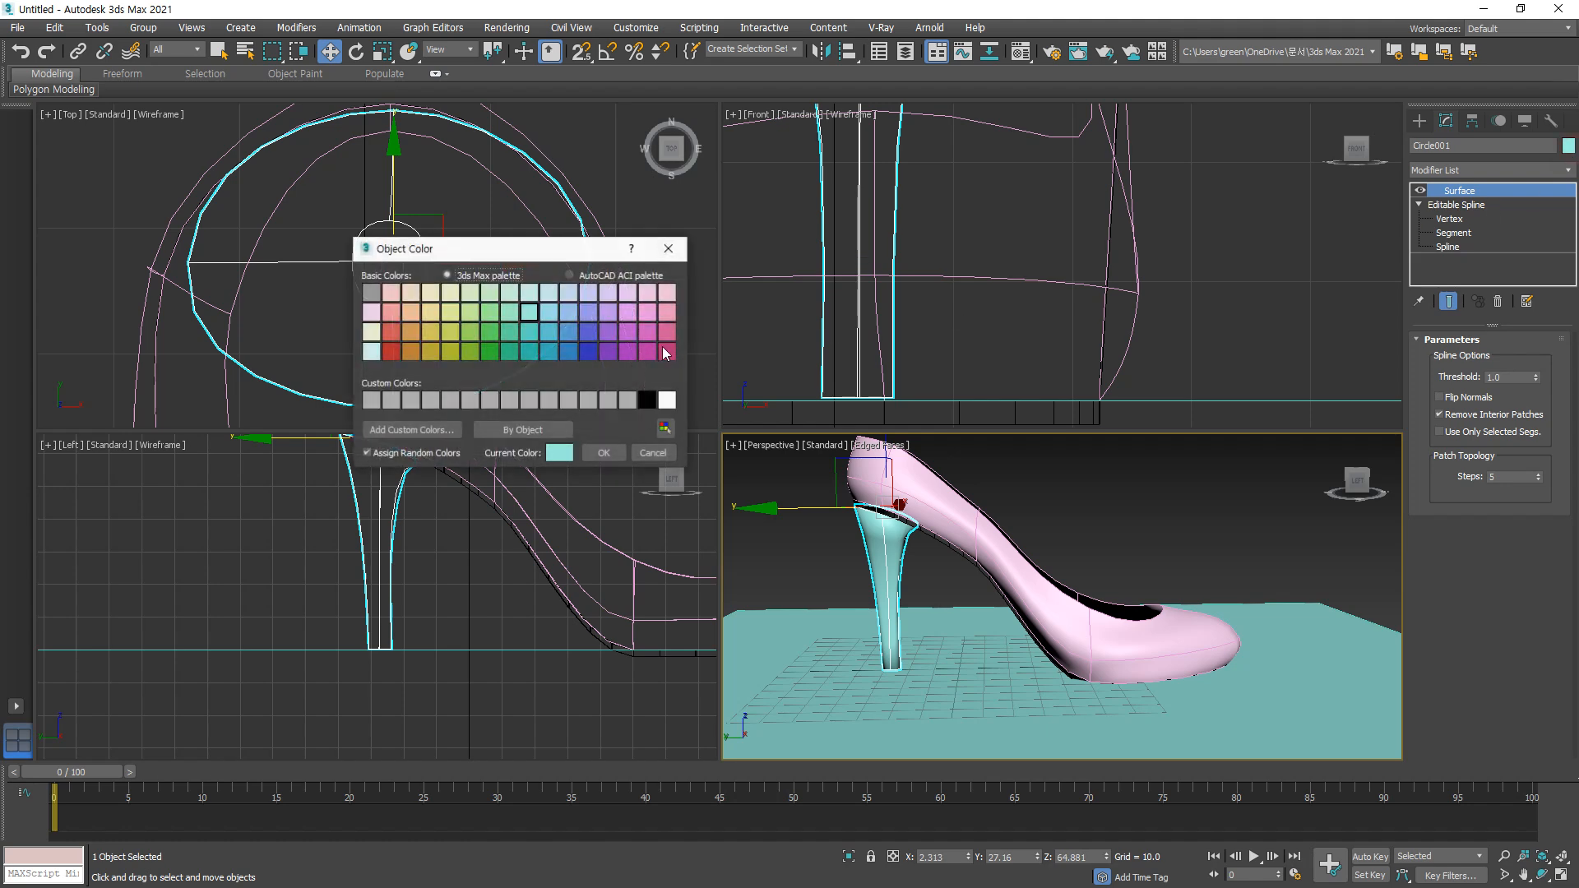
pyautogui.click(370, 312)
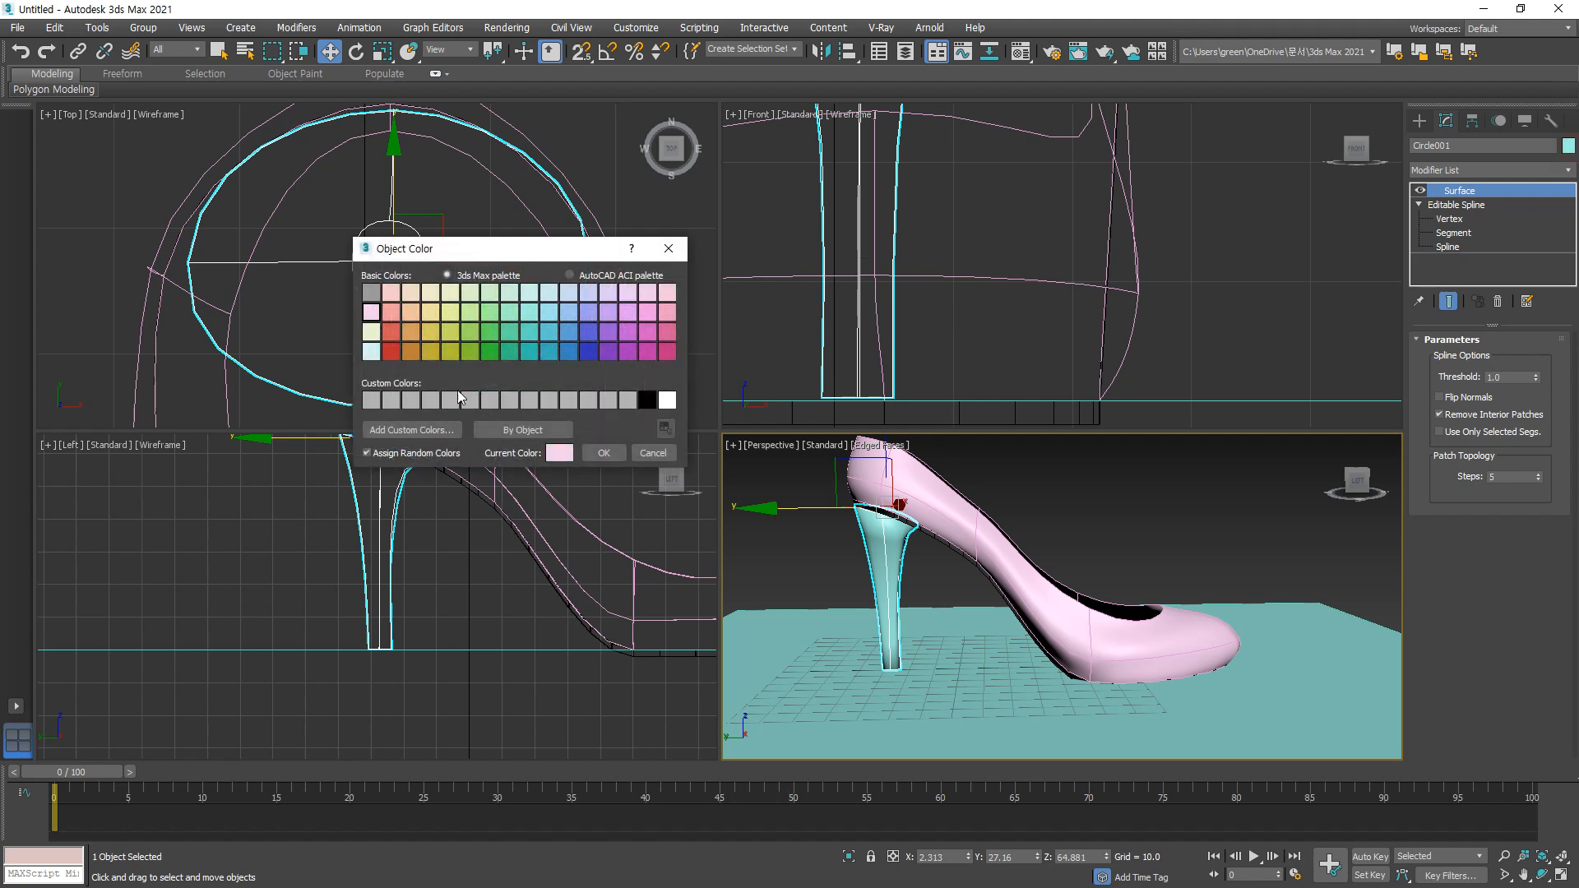
pyautogui.click(619, 455)
pyautogui.click(1008, 500)
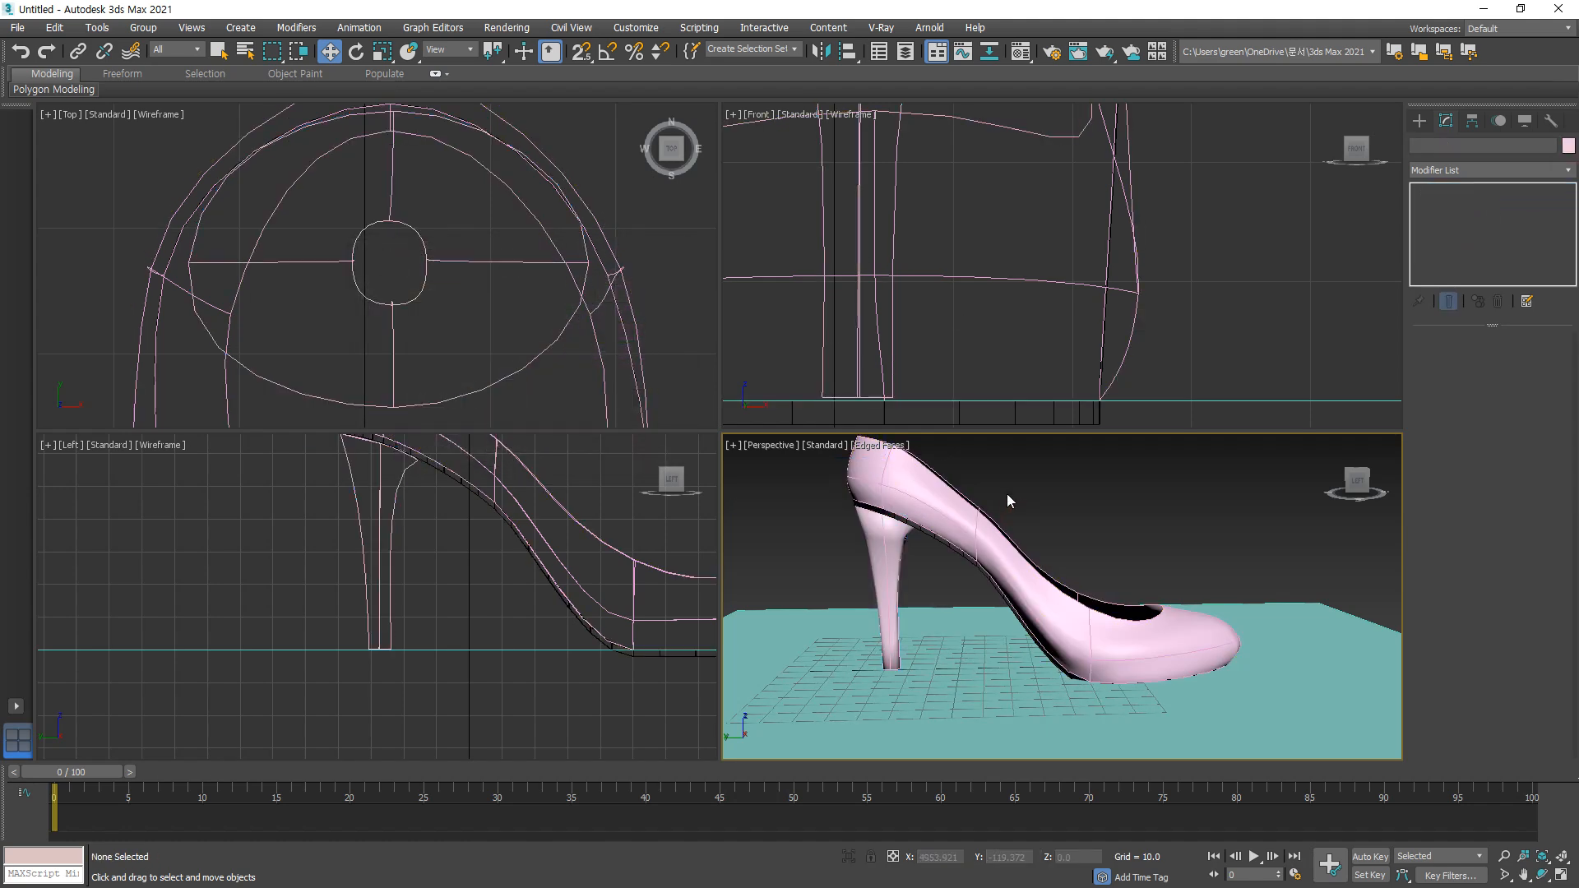
# Step: Clone the shoe's upper, sole and heel as one Copy beside the original in the top view and mirror the copy horizontally
pyautogui.keyDown('alt'); pyautogui.moveTo(1014, 588); pyautogui.dragTo(520, 364, button='middle'); pyautogui.keyUp('alt')
pyautogui.scroll(-5, 520, 364)
pyautogui.moveTo(141, 169); pyautogui.dragTo(554, 359)
pyautogui.scroll(4, 539, 310)
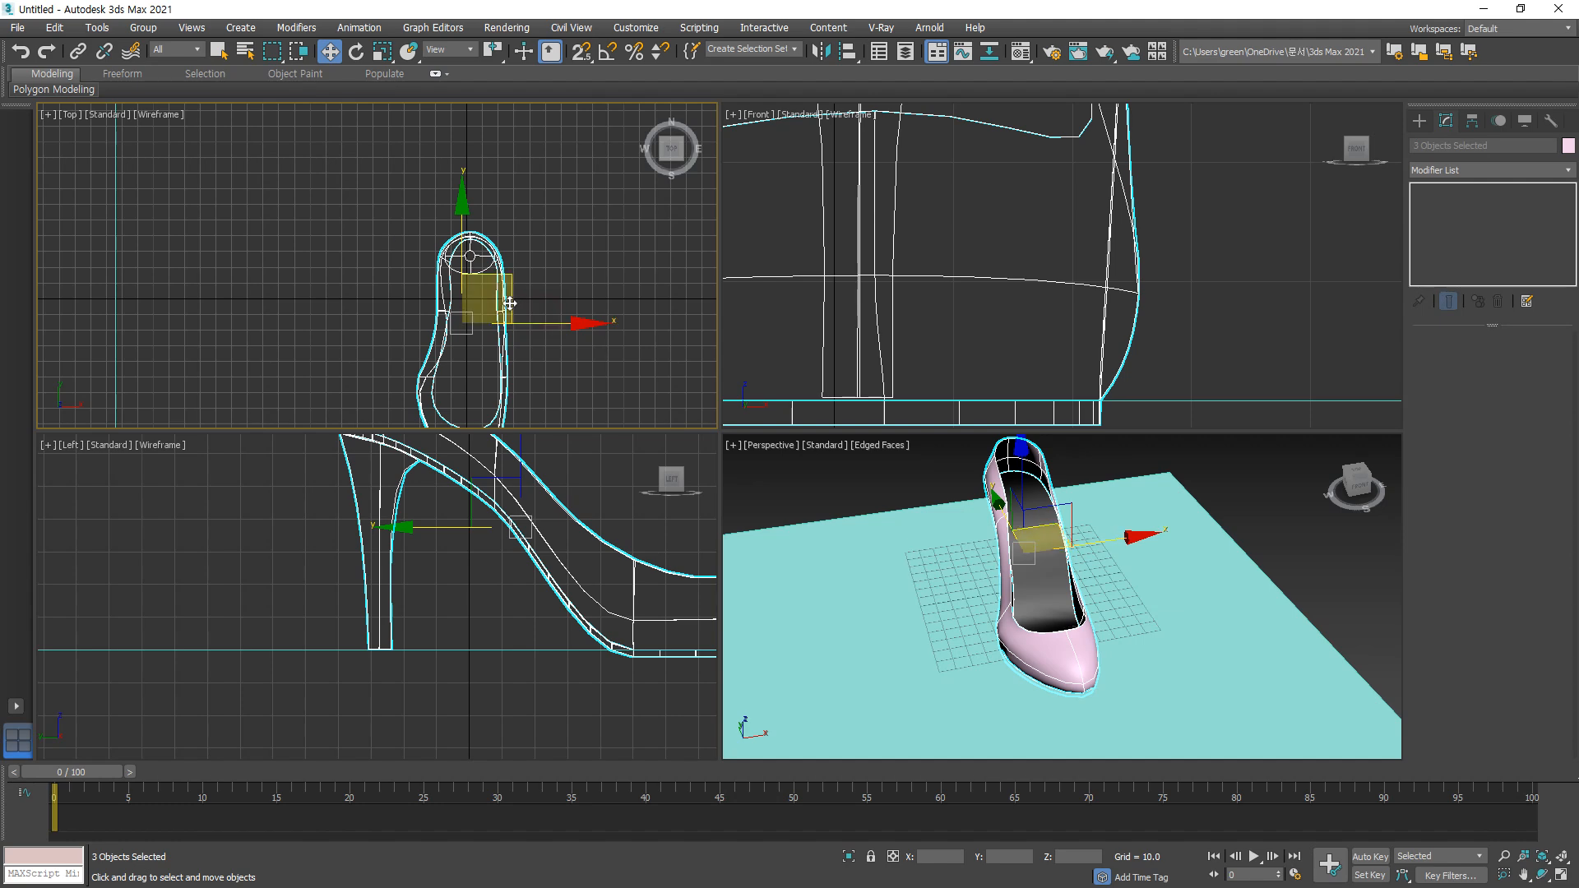
pyautogui.keyDown('shift'); pyautogui.moveTo(499, 297); pyautogui.dragTo(371, 269); pyautogui.keyUp('shift')
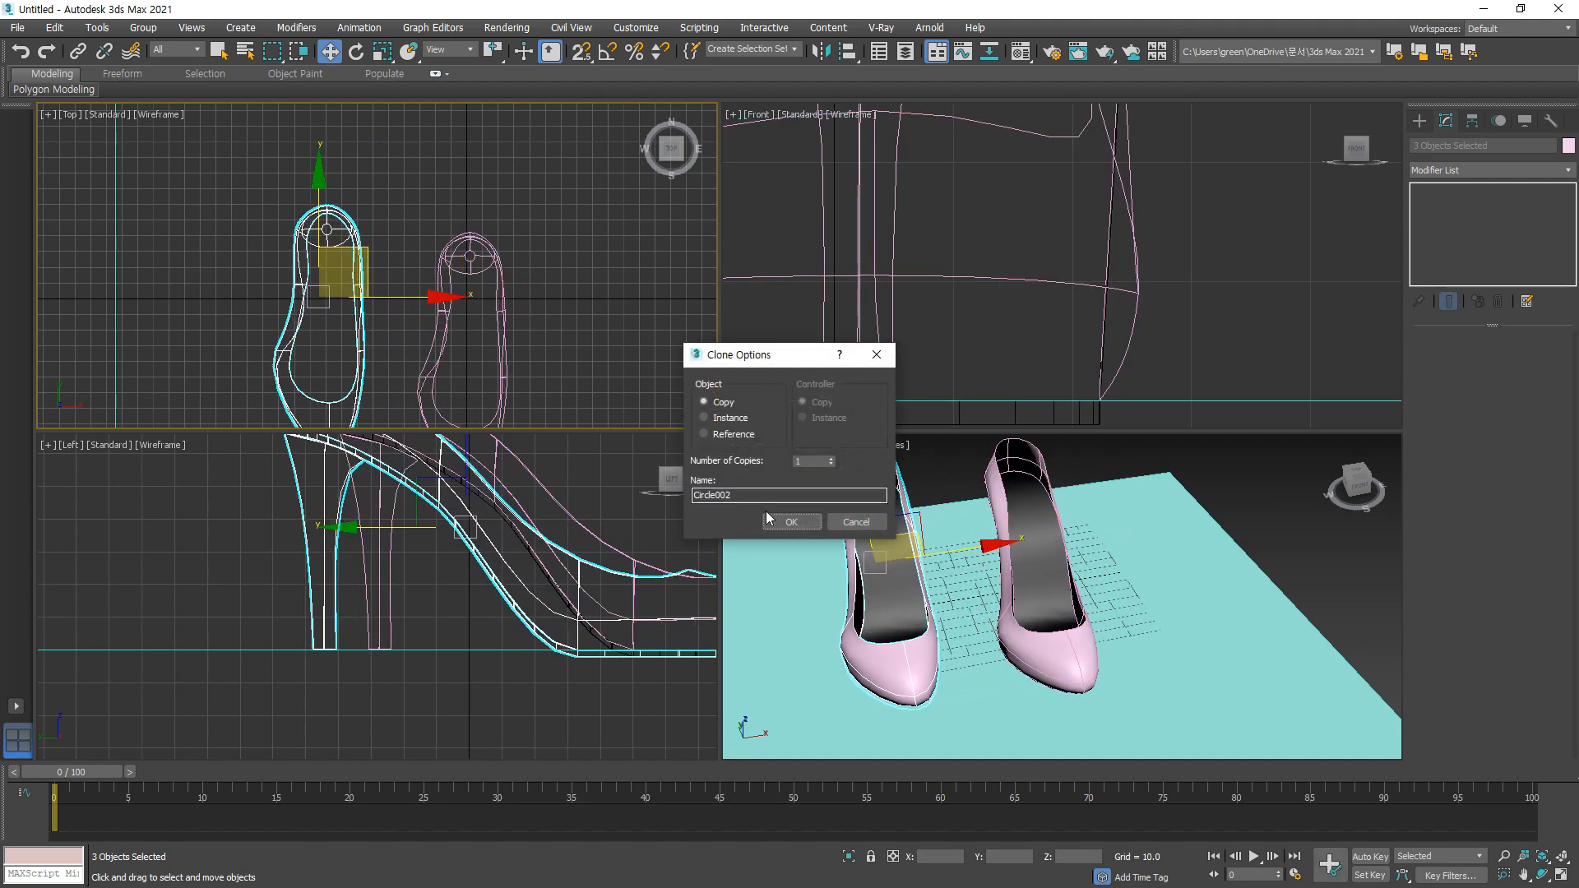
pyautogui.click(788, 521)
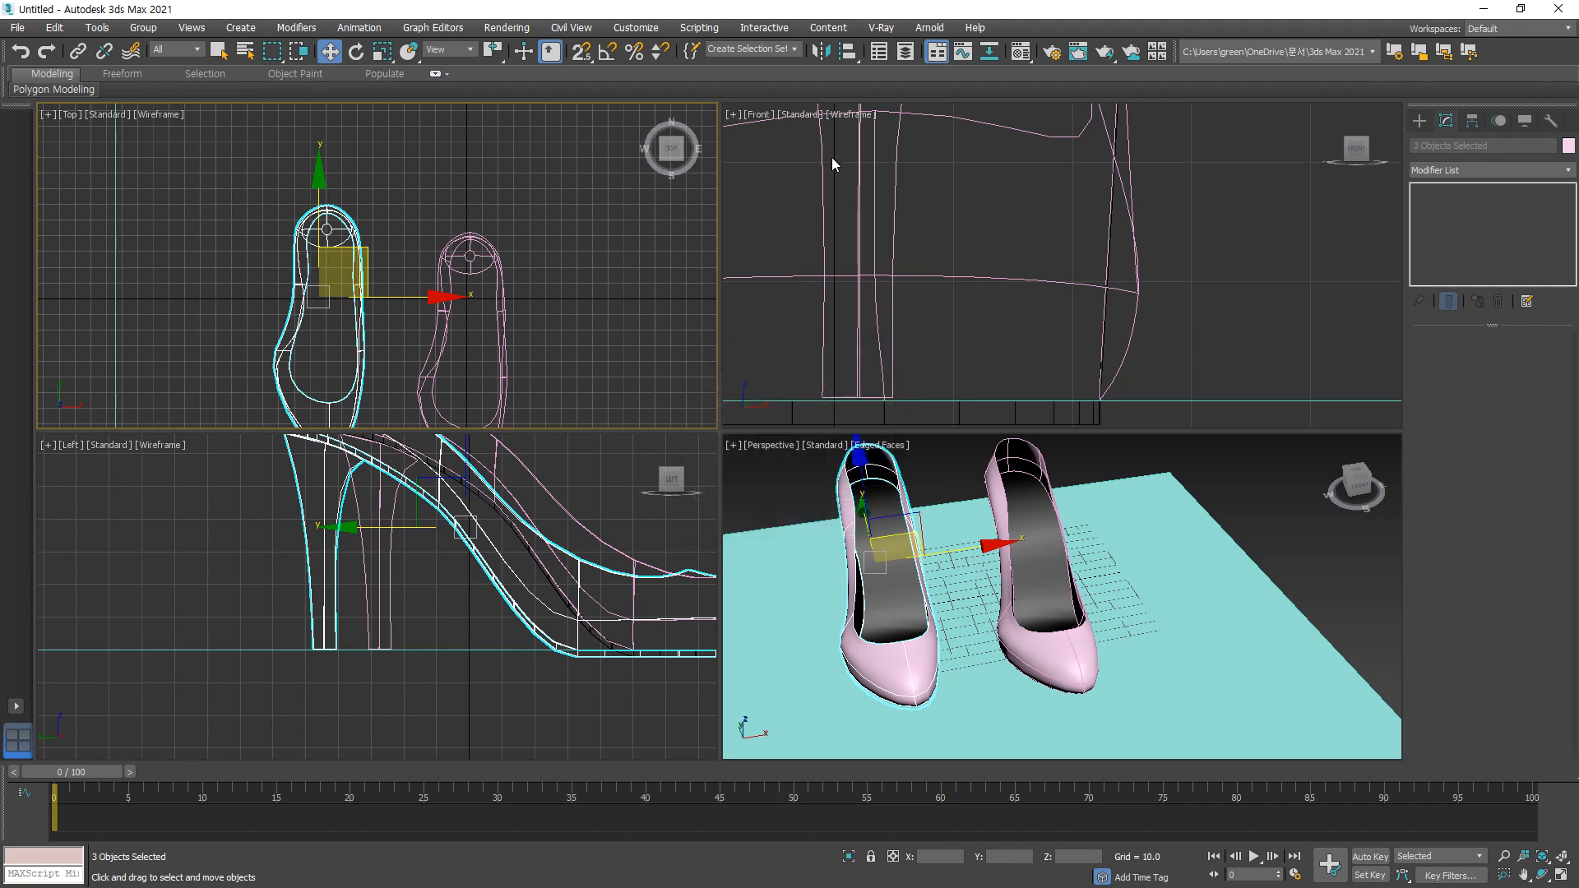
pyautogui.click(821, 51)
pyautogui.click(744, 580)
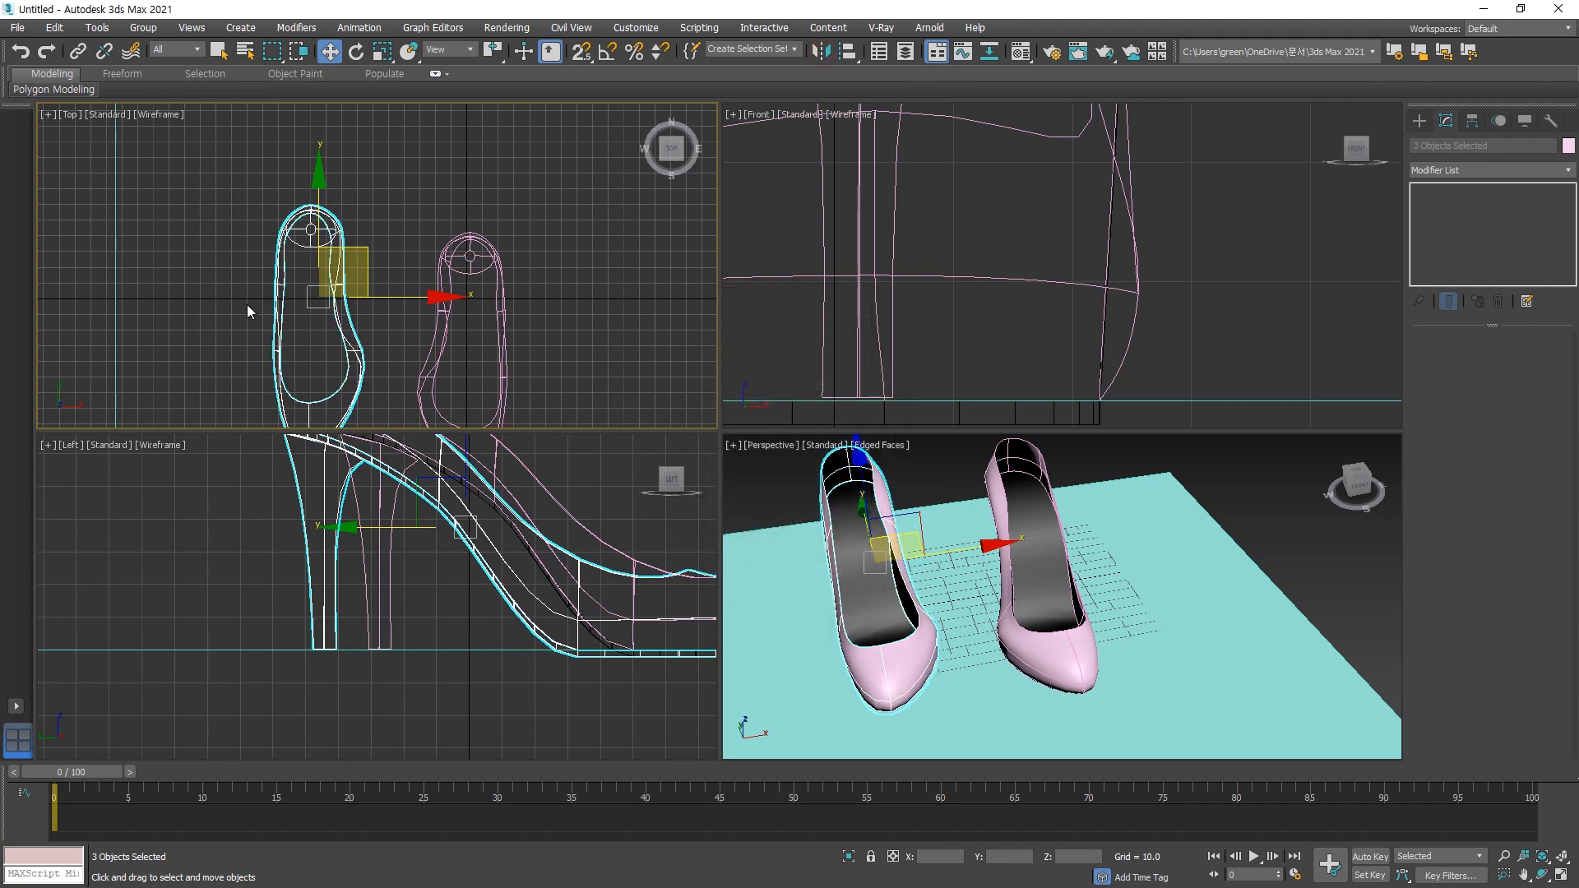
# Step: Rotate the mirrored shoe about 36 degrees clockwise in the top view and move its heel close to the original shoe
pyautogui.click(357, 52)
pyautogui.moveTo(440, 201); pyautogui.dragTo(450, 270)
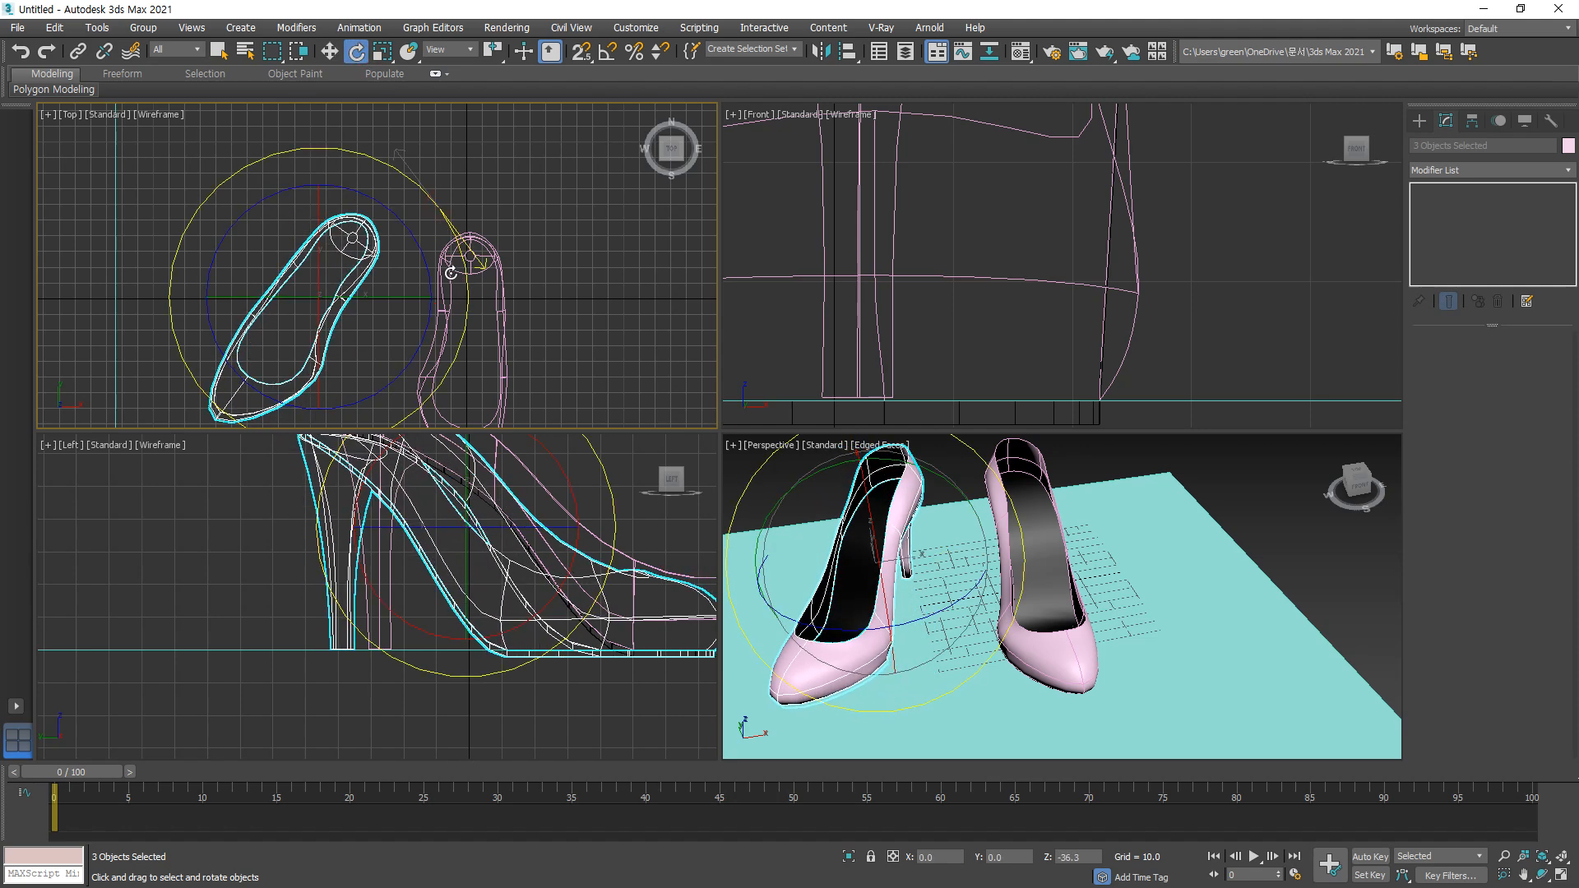
pyautogui.rightClick(378, 279)
pyautogui.click(411, 289)
pyautogui.moveTo(379, 253); pyautogui.dragTo(421, 323)
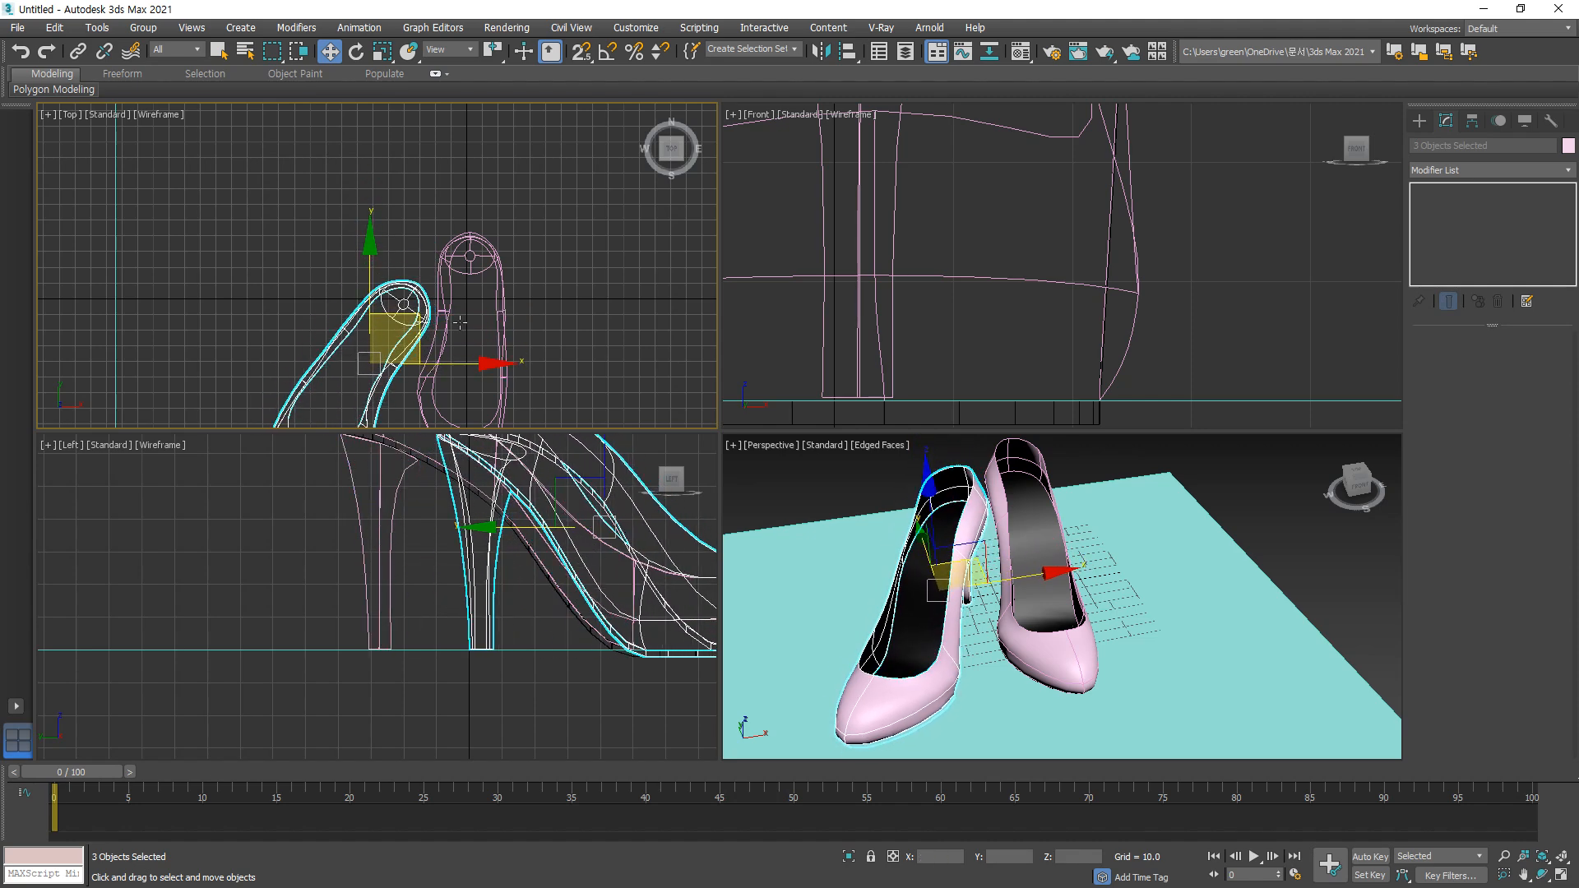
pyautogui.click(577, 317)
# Step: Examine the pair of shoes from the front, fitted in all viewports, and from a raised perspective angle
pyautogui.click(1106, 481)
pyautogui.press('f')
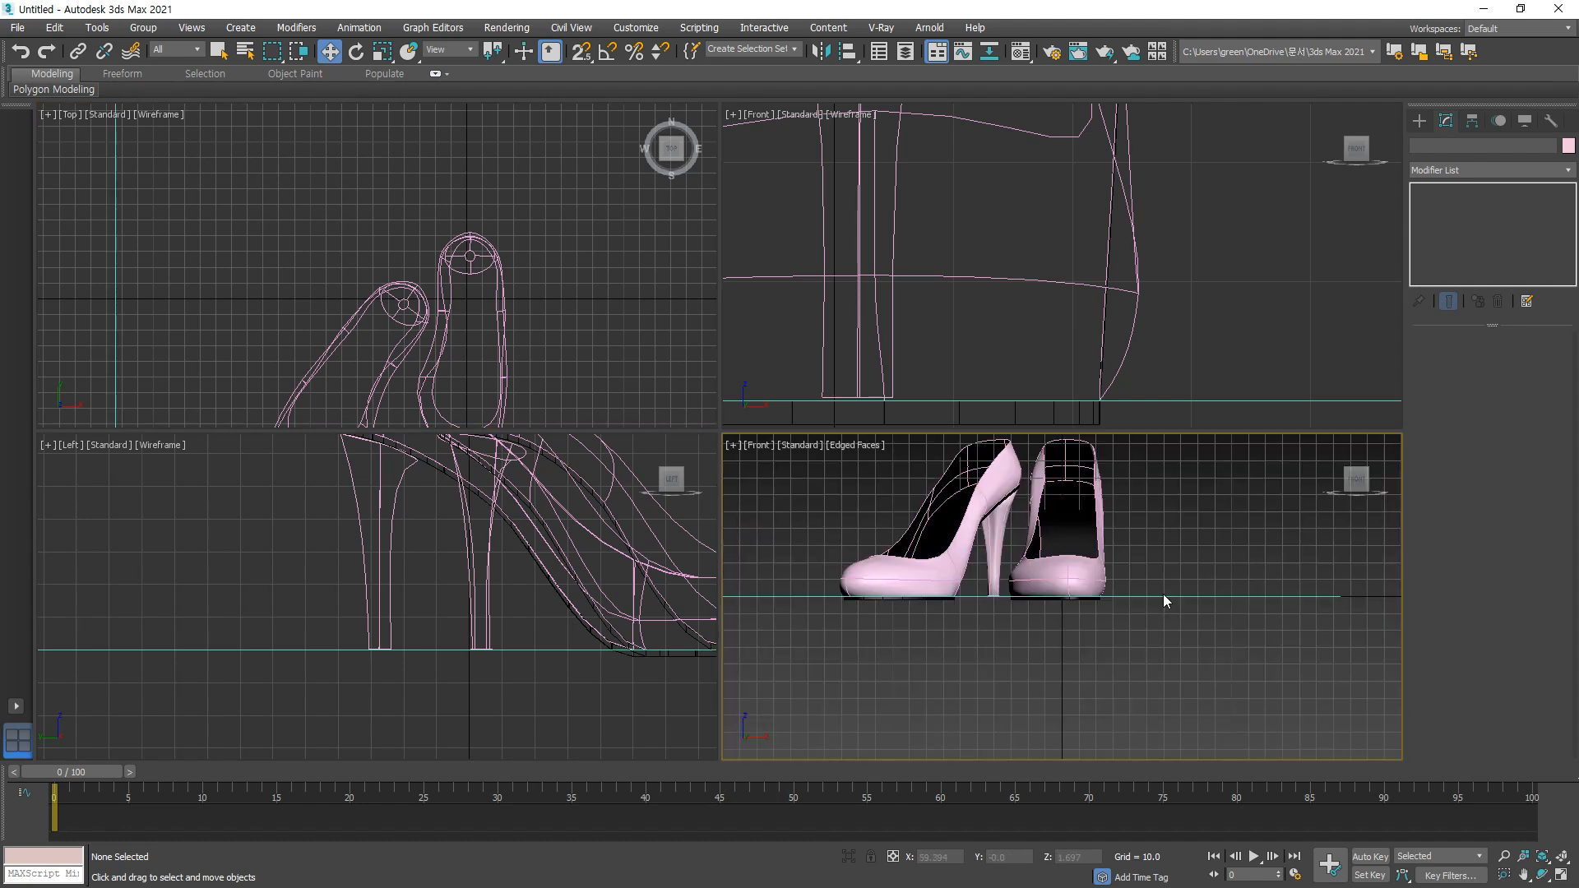
pyautogui.click(1560, 855)
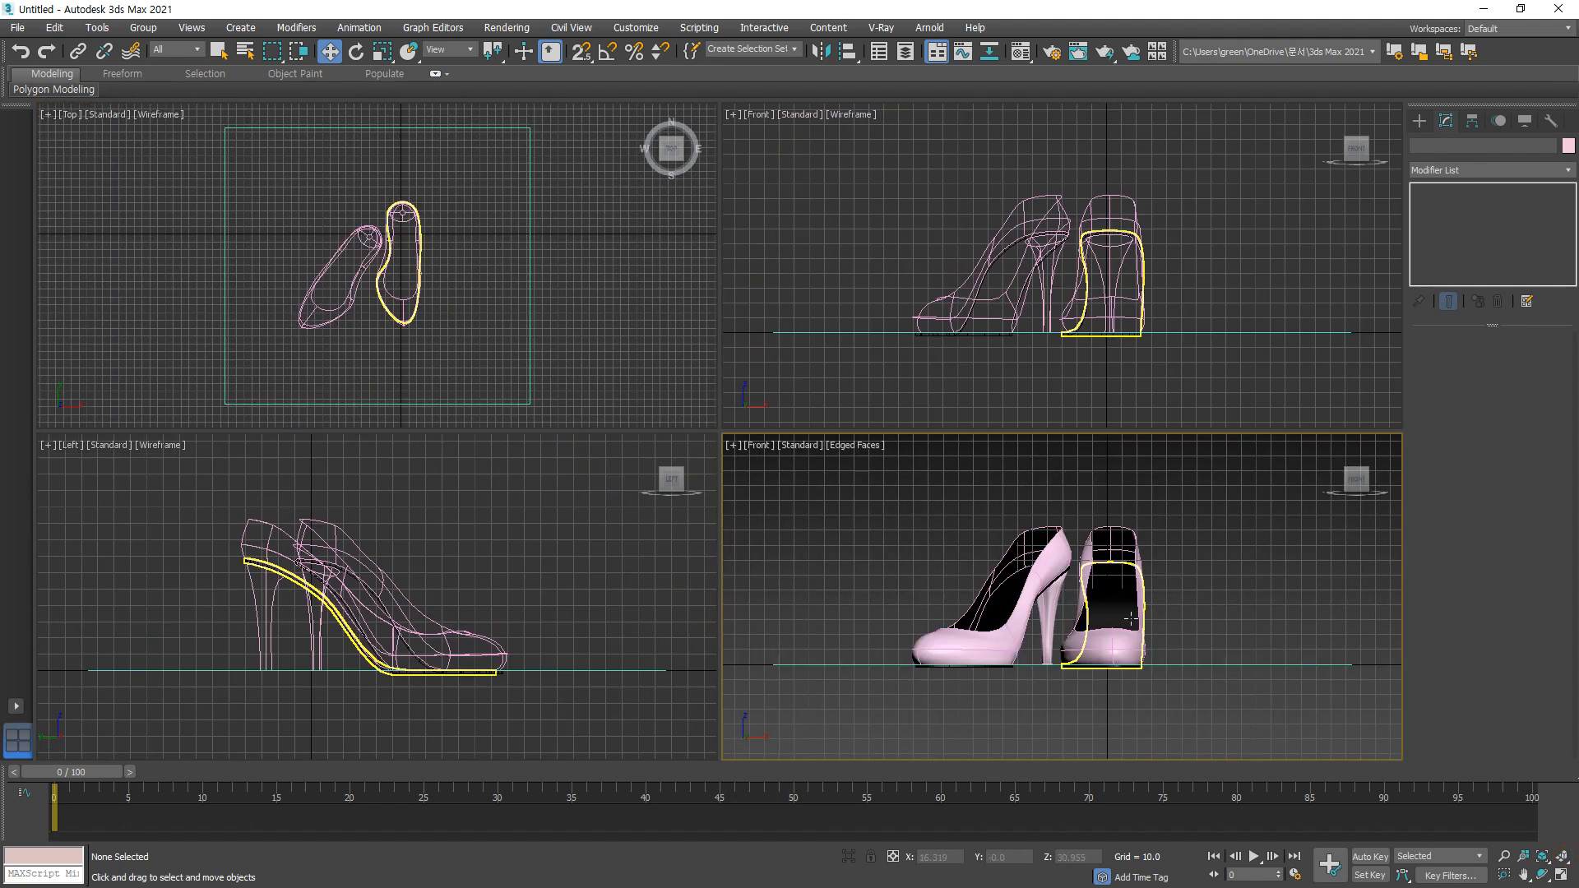
pyautogui.press('p')
pyautogui.click(1534, 872)
pyautogui.moveTo(1073, 609); pyautogui.dragTo(1174, 546)
pyautogui.rightClick(1189, 524)
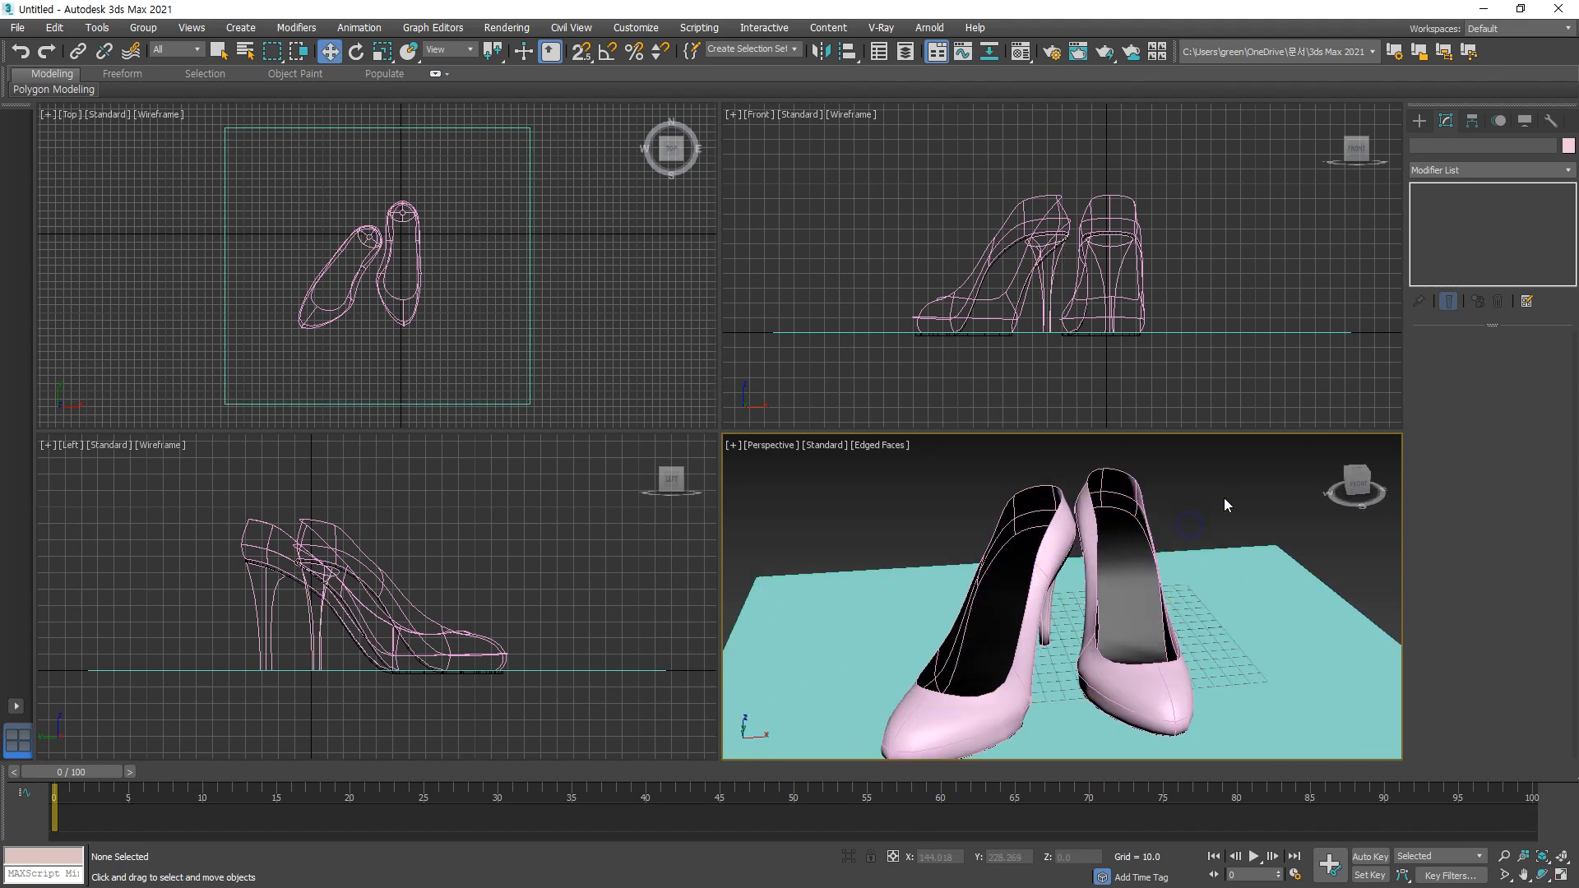